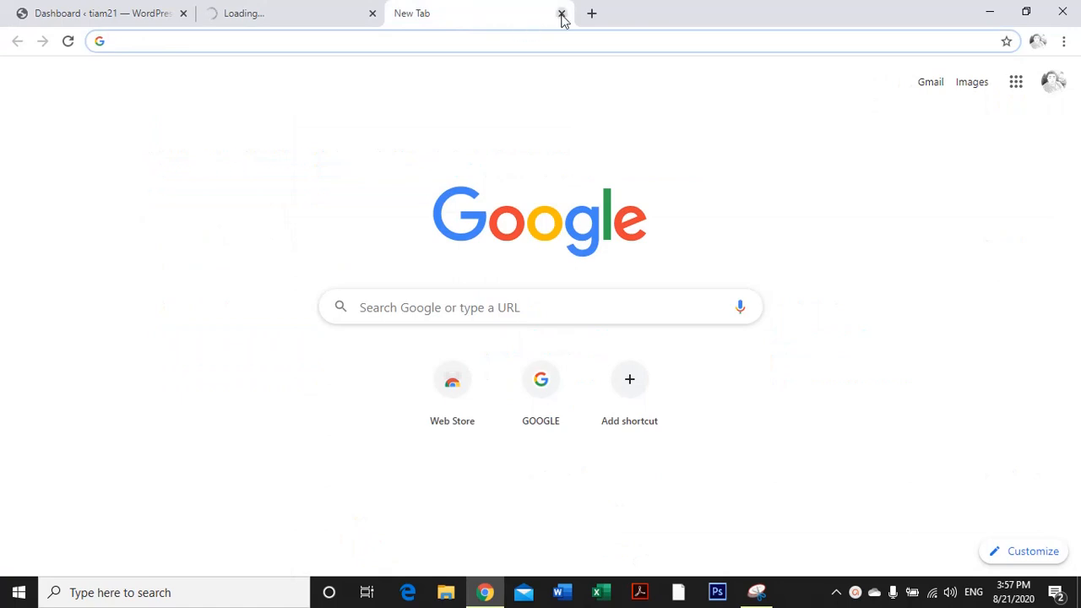
Close the blank tab and look over the WordPress dashboard and the tiam21 home page.
{"action": "left_click", "coordinate": [562, 14]}
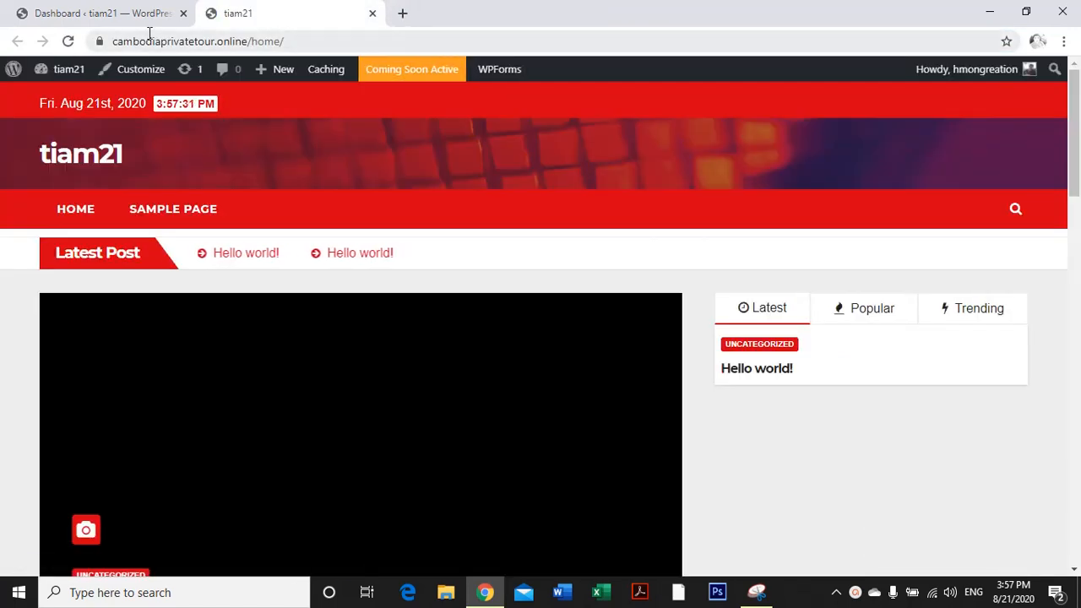
{"action": "left_click", "coordinate": [112, 10]}
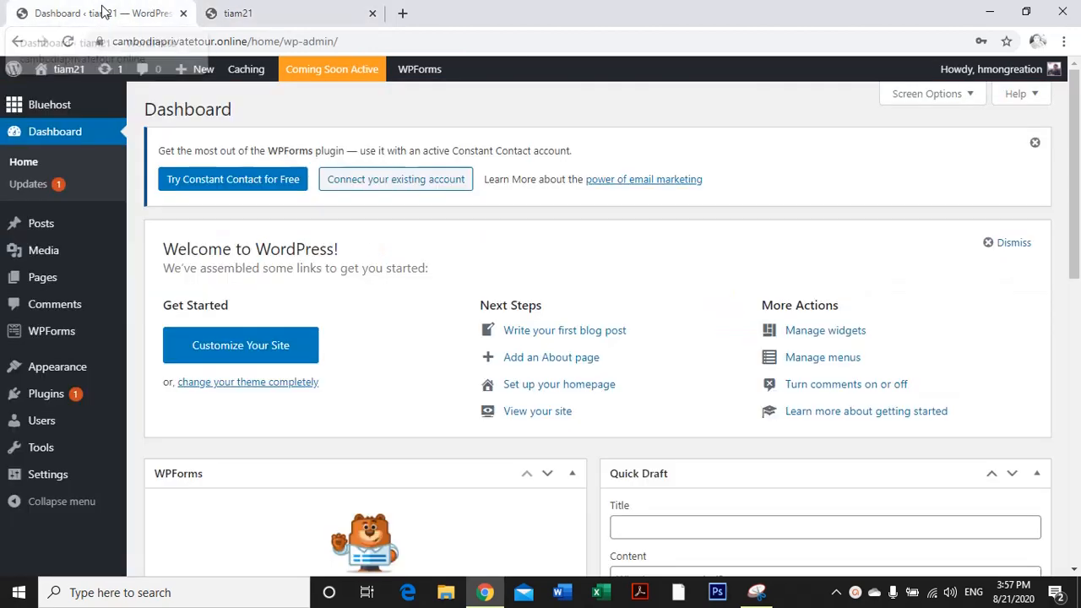
{"action": "left_click", "coordinate": [330, 14]}
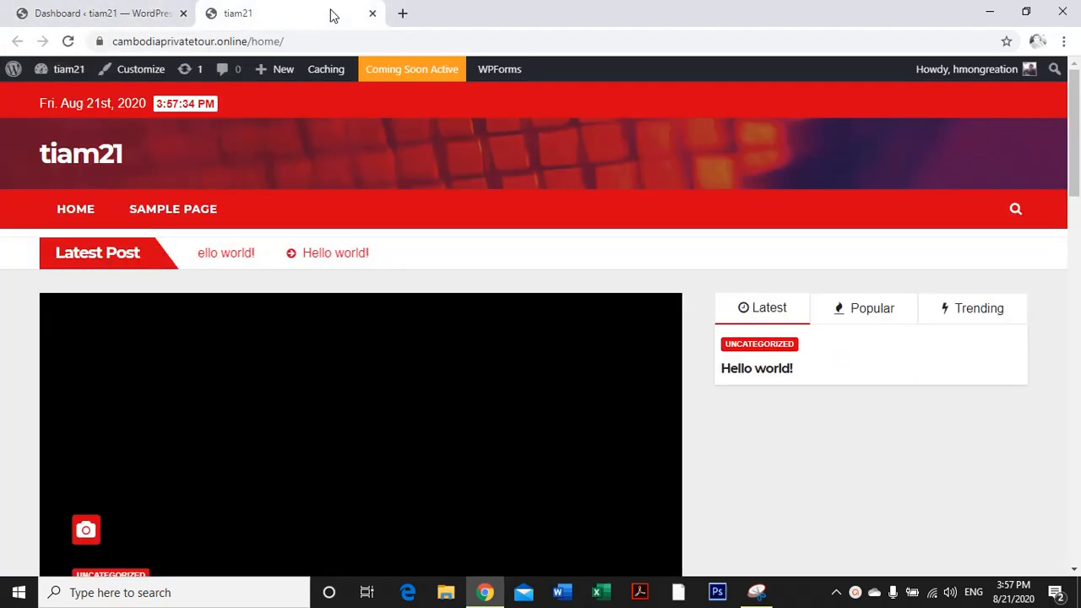
Load a-pbrands.com in a new tab.
{"action": "left_click", "coordinate": [402, 14]}
{"action": "type", "text": "a-pbrands.com"}
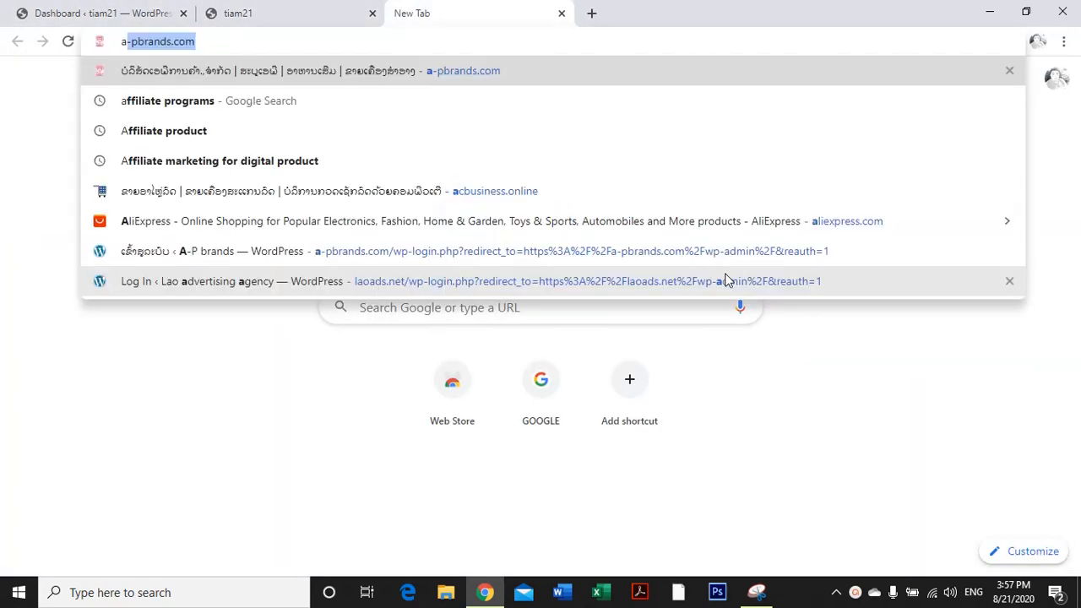
{"action": "key", "text": "Return"}
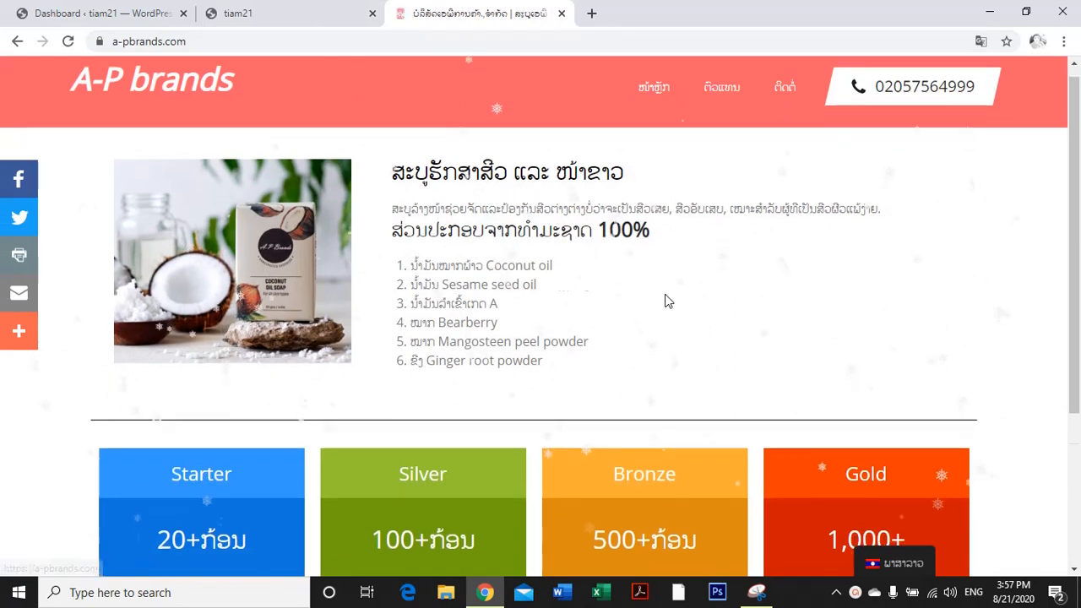
{"action": "scroll", "coordinate": [678, 299], "scroll_direction": "down", "scroll_amount": 2}
{"action": "scroll", "coordinate": [676, 298], "scroll_direction": "up", "scroll_amount": 2}
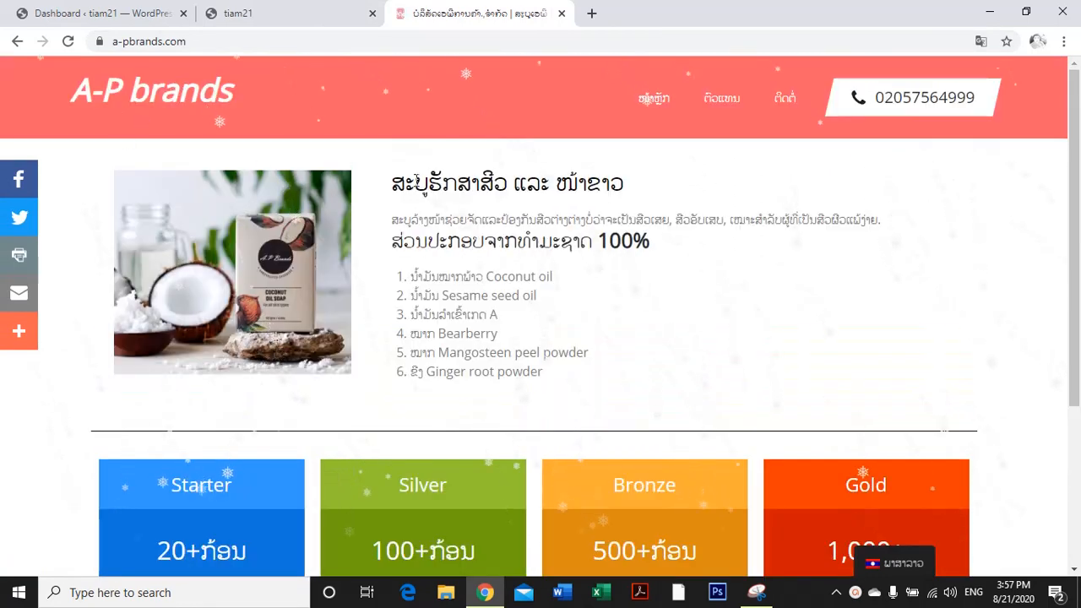
Examine the A-P brands page's web address, soap heading, product description and price packages.
{"action": "left_click", "coordinate": [181, 41]}
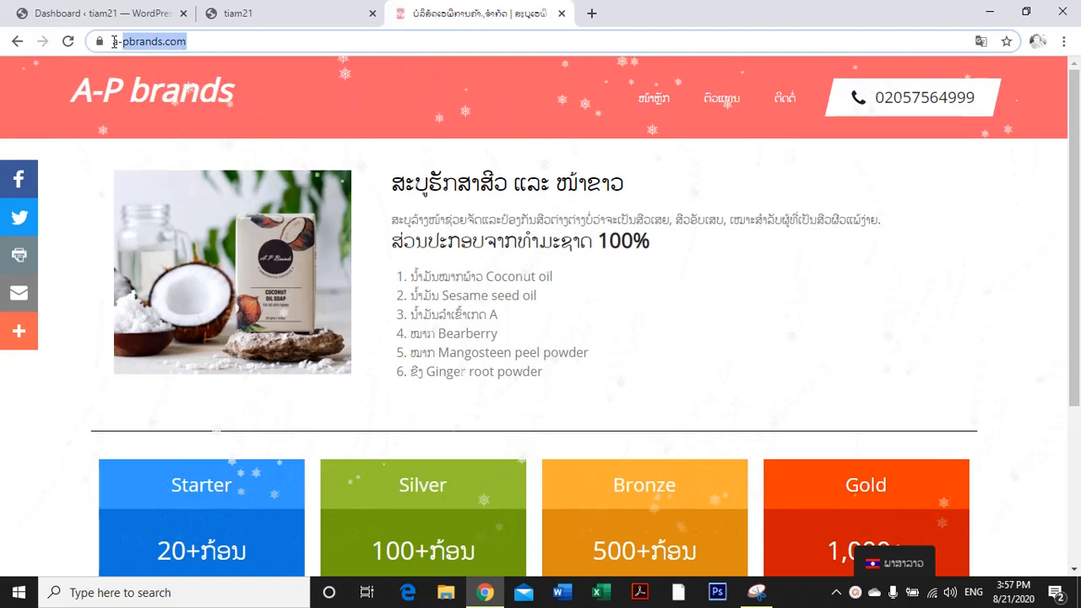
{"action": "left_click", "coordinate": [485, 86]}
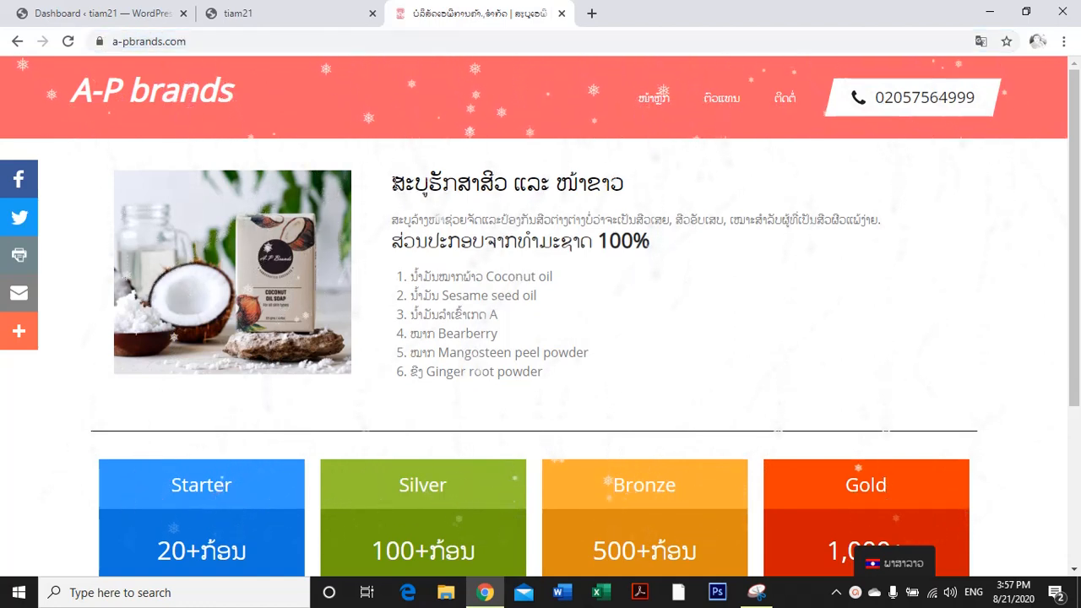
{"action": "left_click_drag", "start_coordinate": [392, 183], "coordinate": [634, 177]}
{"action": "left_click", "coordinate": [682, 189]}
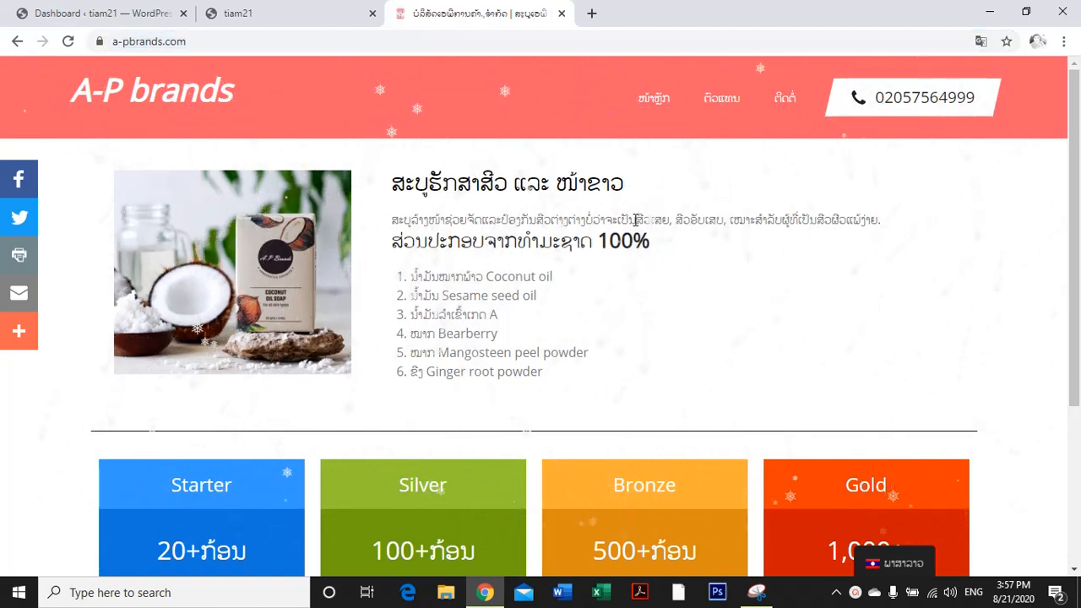
{"action": "scroll", "coordinate": [634, 230], "scroll_direction": "down", "scroll_amount": 3}
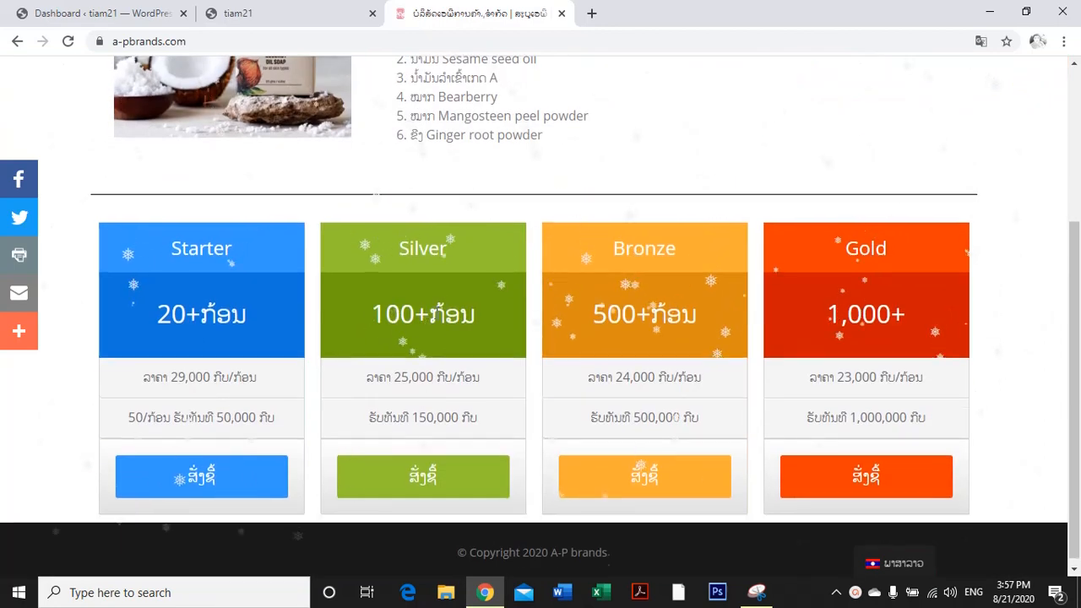
{"action": "scroll", "coordinate": [453, 313], "scroll_direction": "up", "scroll_amount": 2}
{"action": "scroll", "coordinate": [453, 313], "scroll_direction": "up", "scroll_amount": 1}
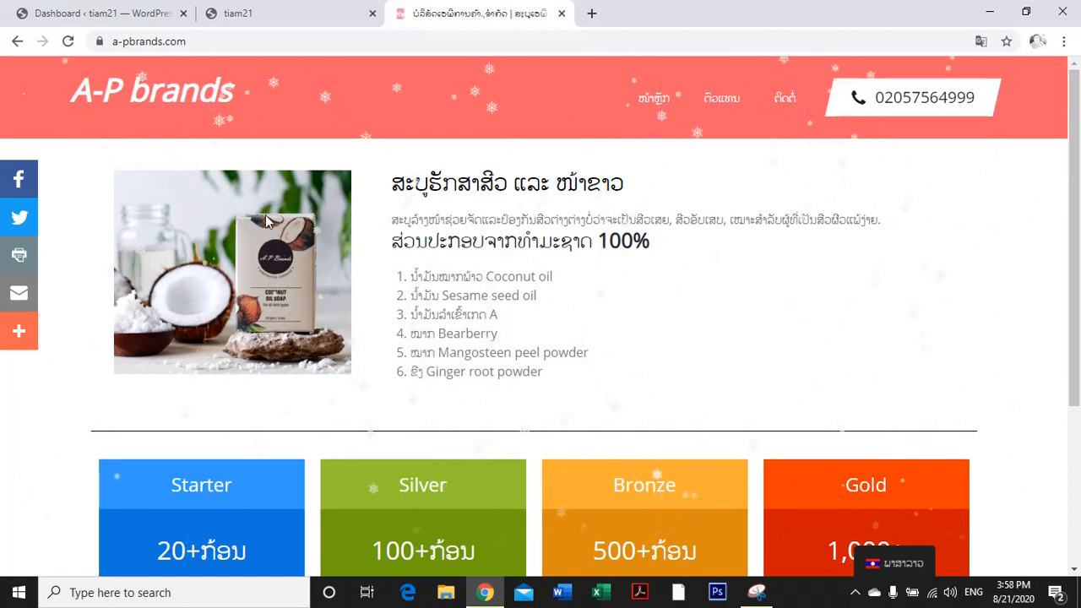
{"action": "scroll", "coordinate": [954, 169], "scroll_direction": "down", "scroll_amount": 2}
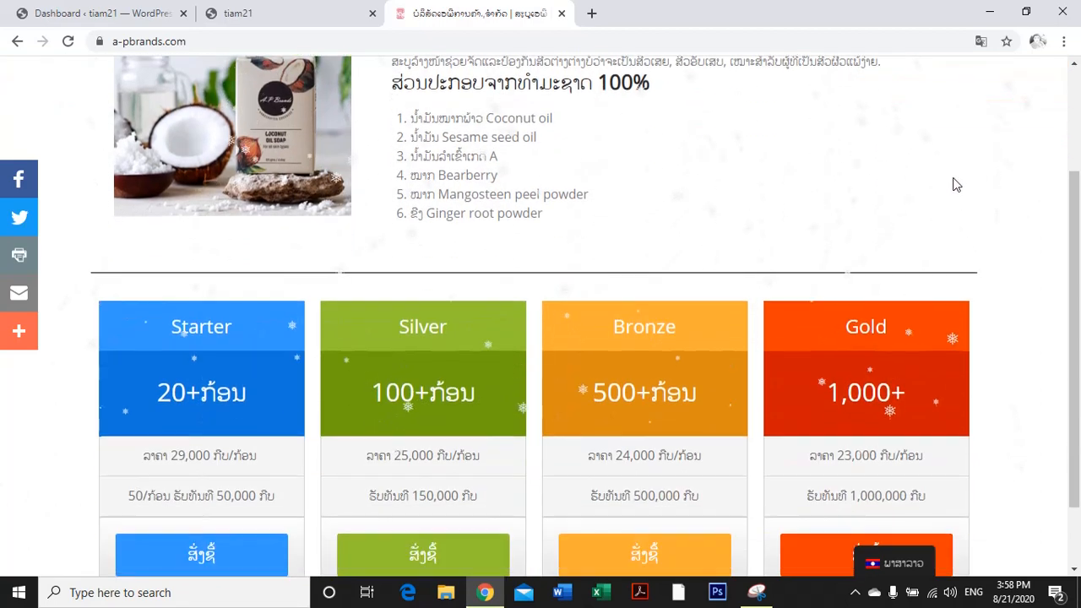
Check how the A-P brands page lays out in a reduced browser window and at full size.
{"action": "left_click", "coordinate": [1025, 14]}
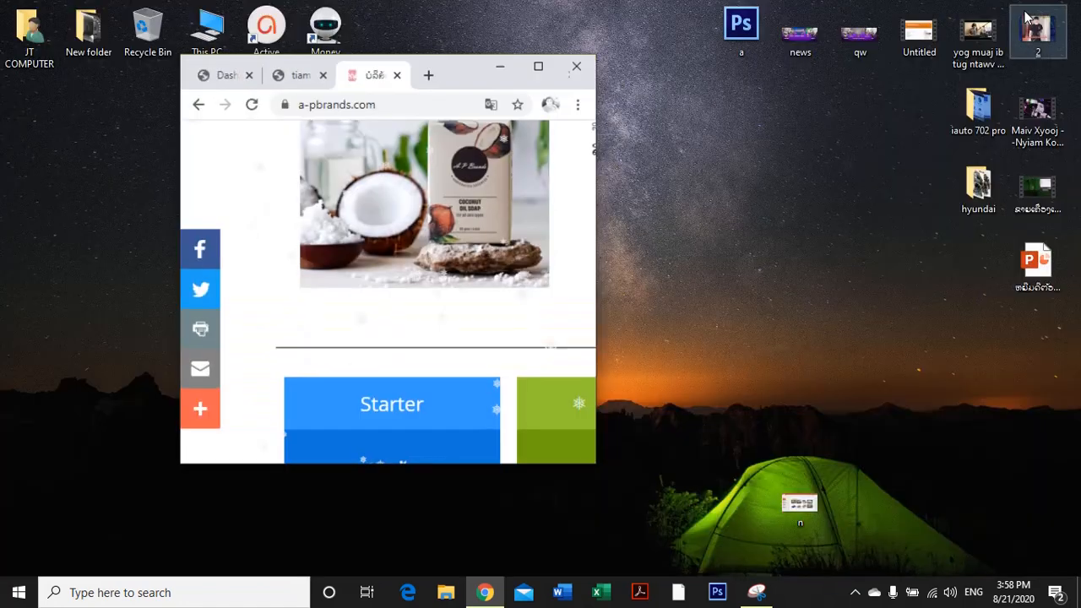
{"action": "left_click", "coordinate": [559, 91]}
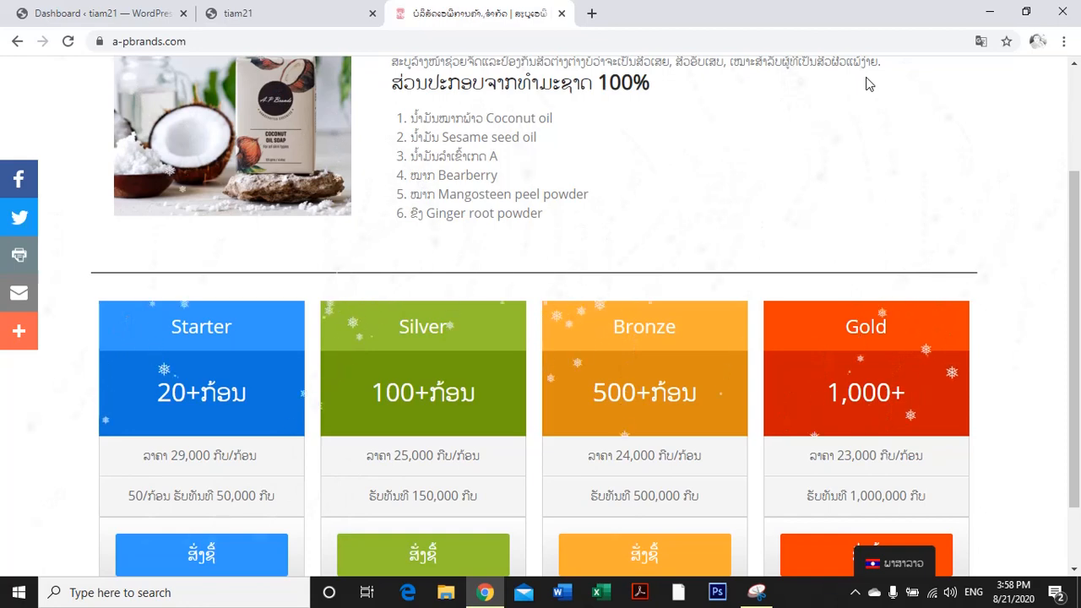
{"action": "left_click", "coordinate": [1026, 13]}
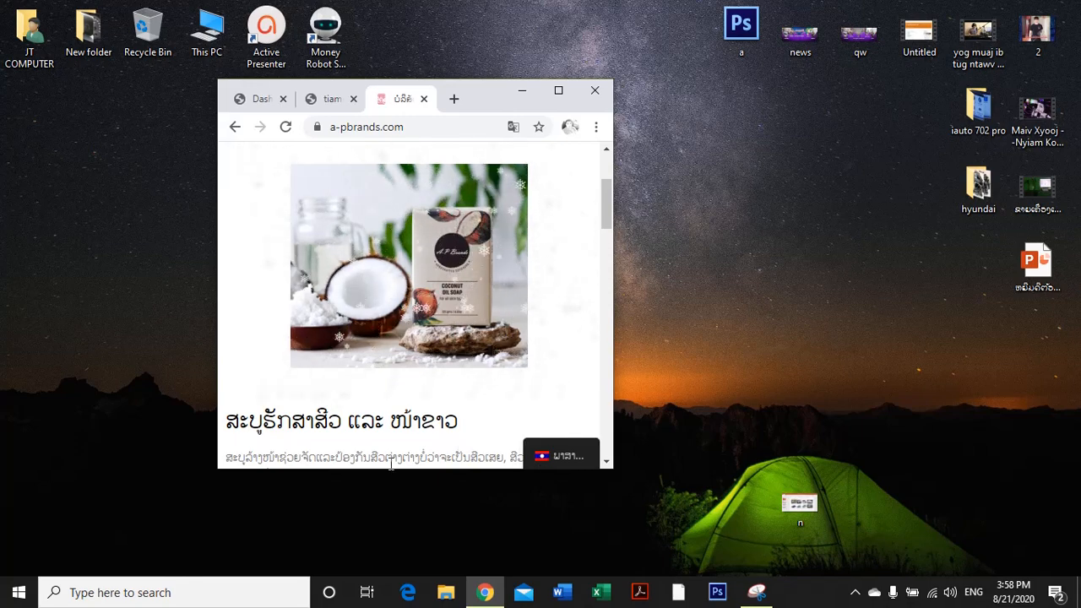
{"action": "left_click", "coordinate": [558, 90]}
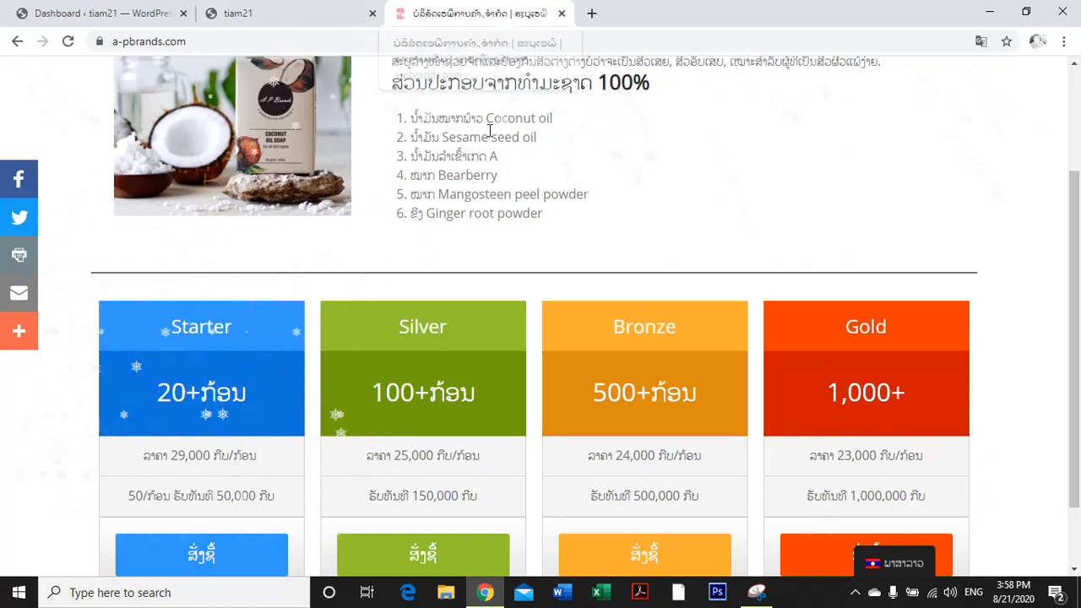
{"action": "scroll", "coordinate": [735, 192], "scroll_direction": "up", "scroll_amount": 3}
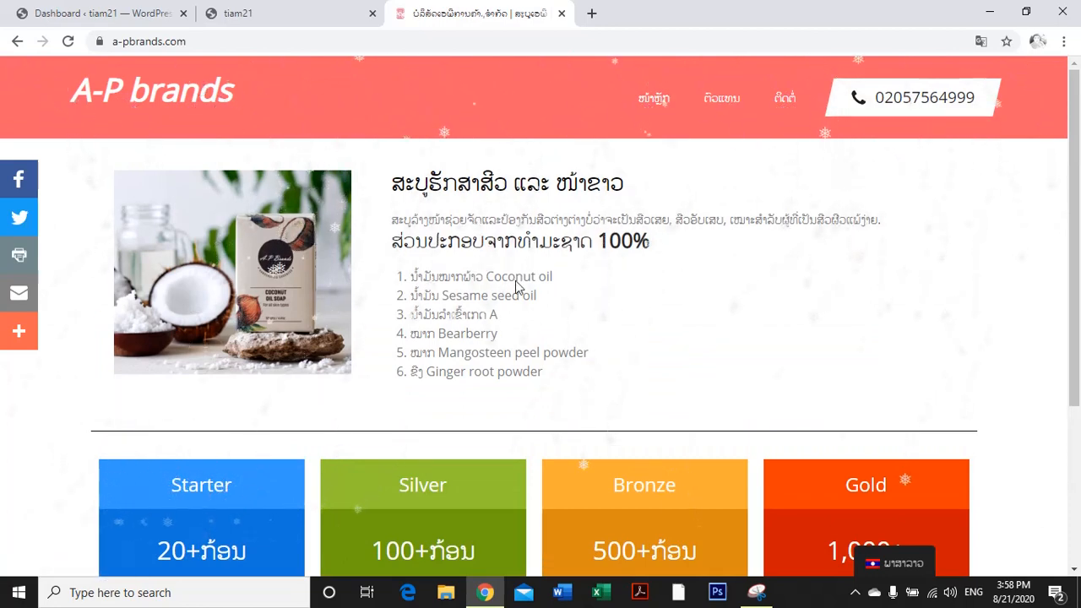
{"action": "scroll", "coordinate": [530, 283], "scroll_direction": "down", "scroll_amount": 2}
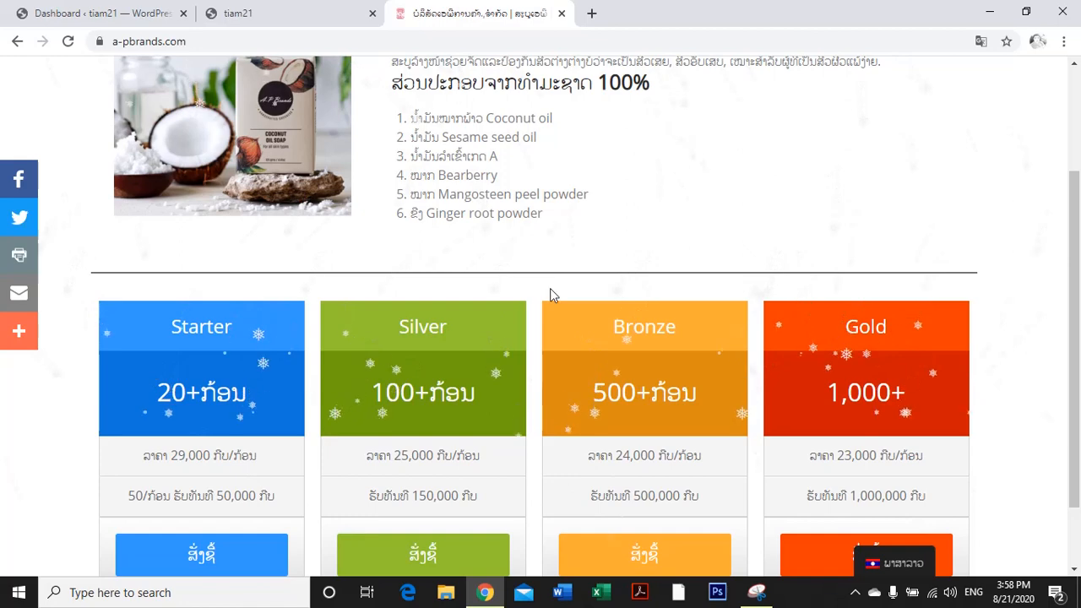
{"action": "scroll", "coordinate": [702, 213], "scroll_direction": "up", "scroll_amount": 1}
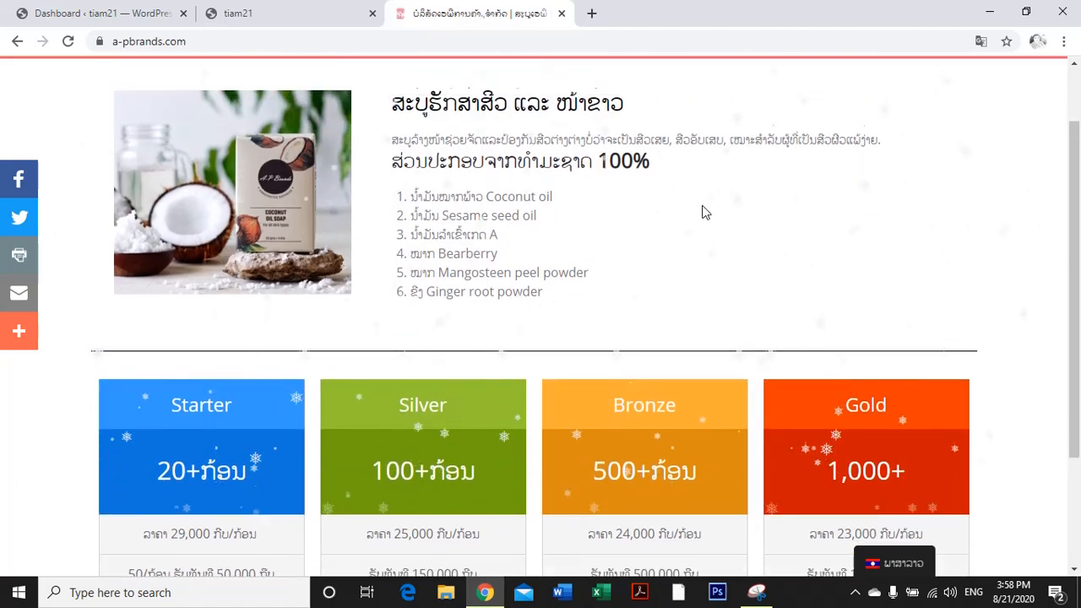
Review the tiam21 home page down to its Hello world post and sidebar widgets.
{"action": "left_click", "coordinate": [167, 17]}
{"action": "left_click", "coordinate": [258, 14]}
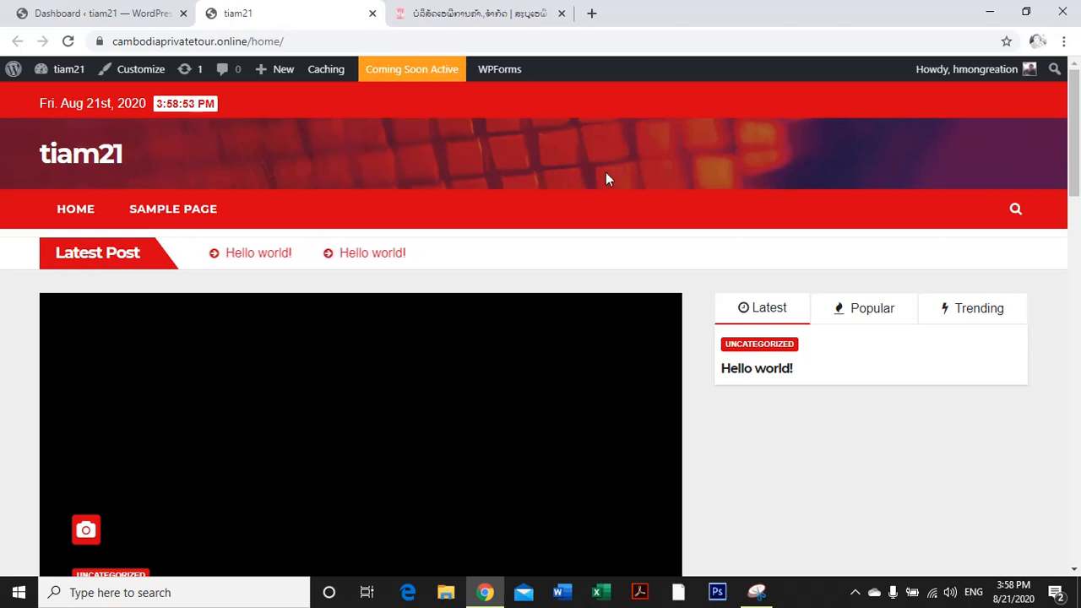
{"action": "scroll", "coordinate": [605, 179], "scroll_direction": "down", "scroll_amount": 7}
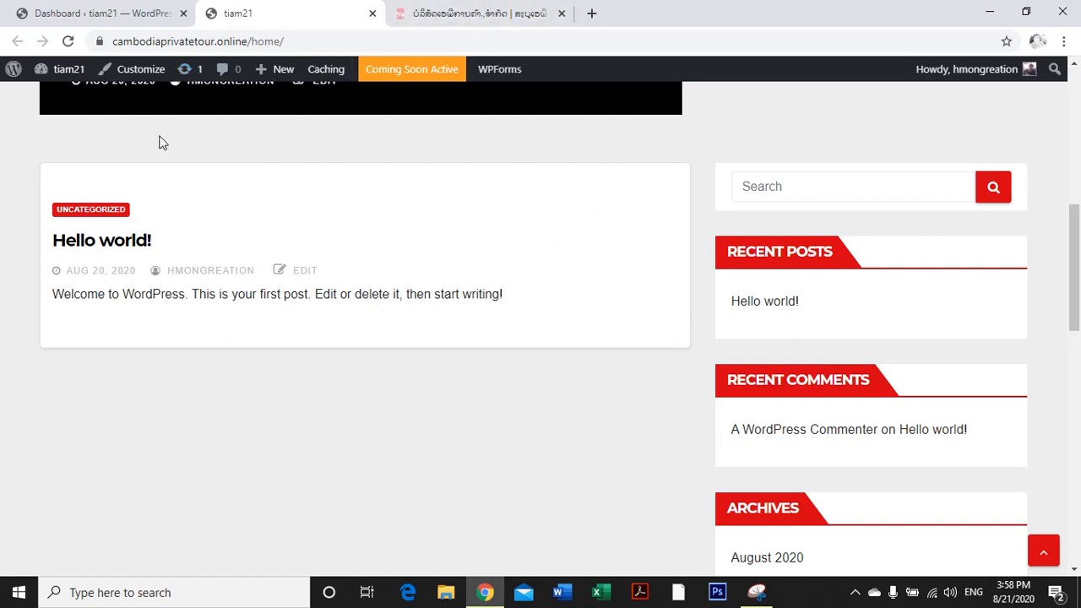
{"action": "scroll", "coordinate": [192, 220], "scroll_direction": "up", "scroll_amount": 2}
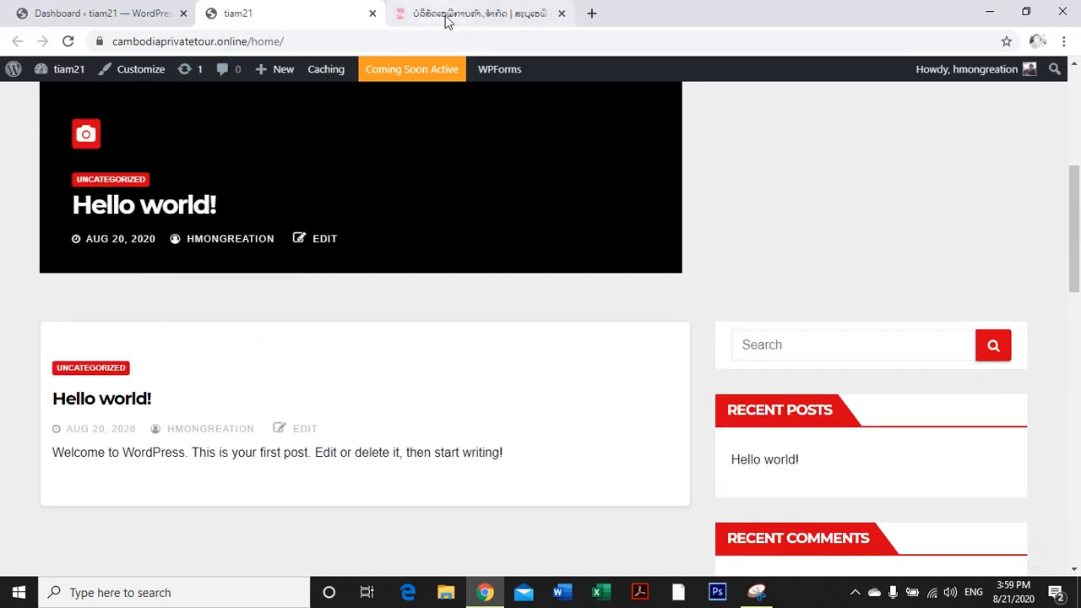
Examine the A-P brands example page again, from its header and soap ingredients to the Starter, Silver, Bronze and Gold packages.
{"action": "left_click", "coordinate": [447, 21]}
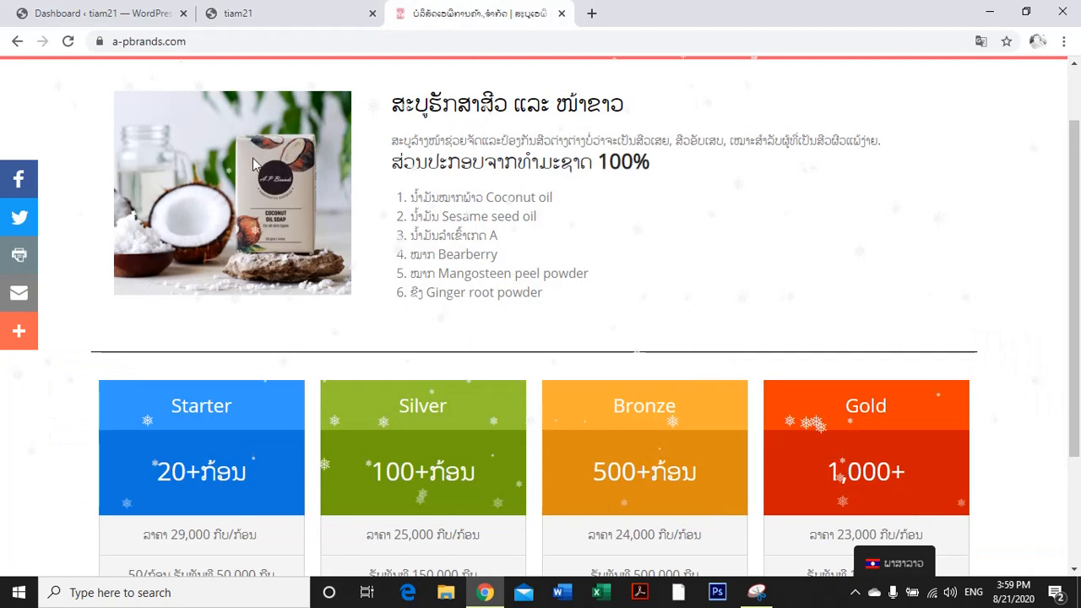
{"action": "scroll", "coordinate": [320, 135], "scroll_direction": "up", "scroll_amount": 1}
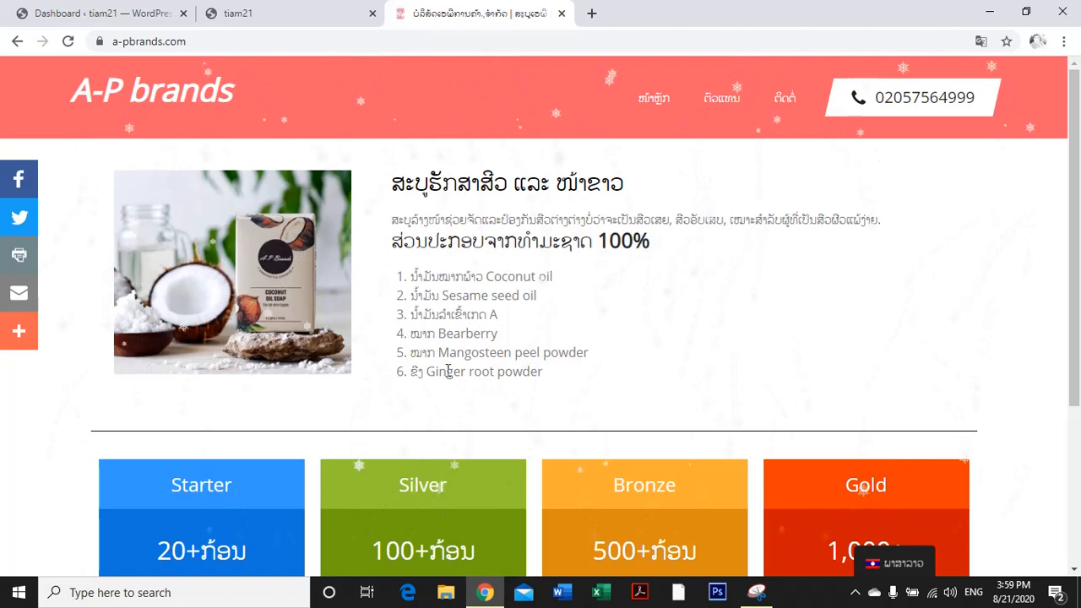
{"action": "scroll", "coordinate": [448, 369], "scroll_direction": "down", "scroll_amount": 1}
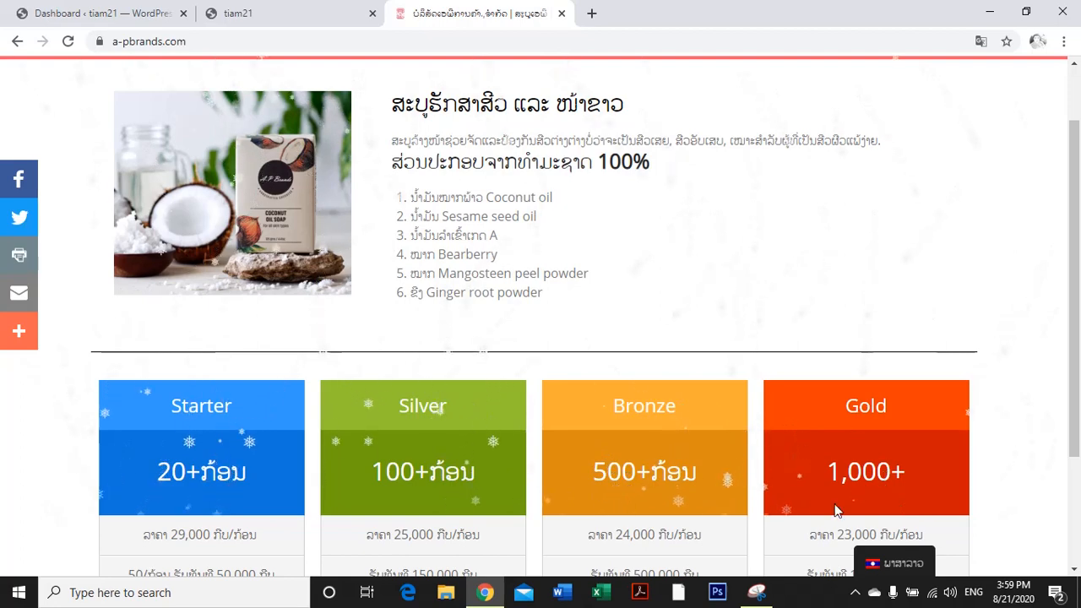
{"action": "scroll", "coordinate": [338, 270], "scroll_direction": "up", "scroll_amount": 1}
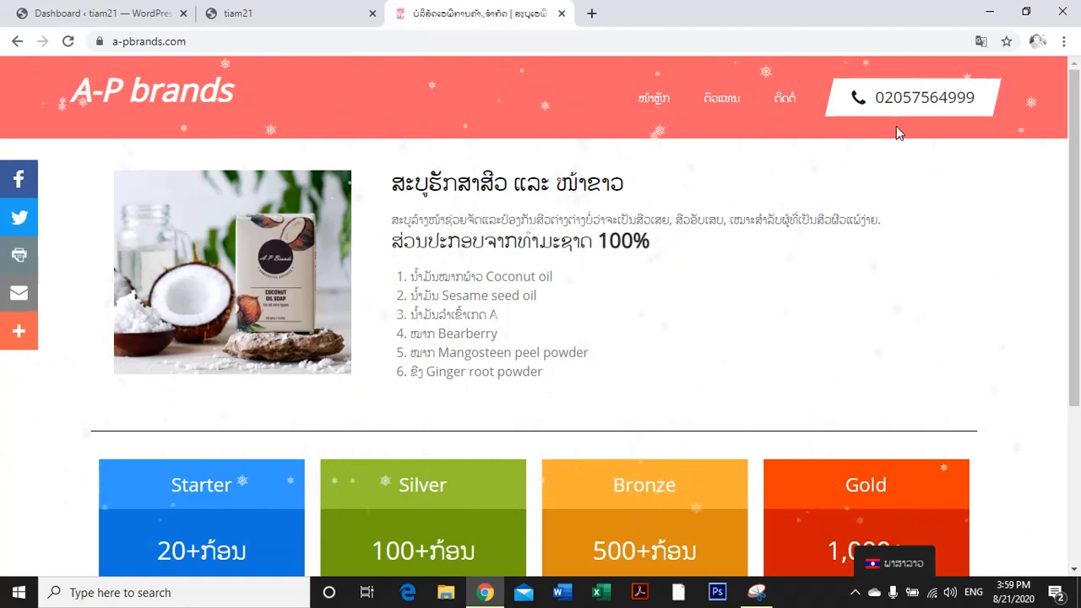
{"action": "scroll", "coordinate": [826, 338], "scroll_direction": "down", "scroll_amount": 3}
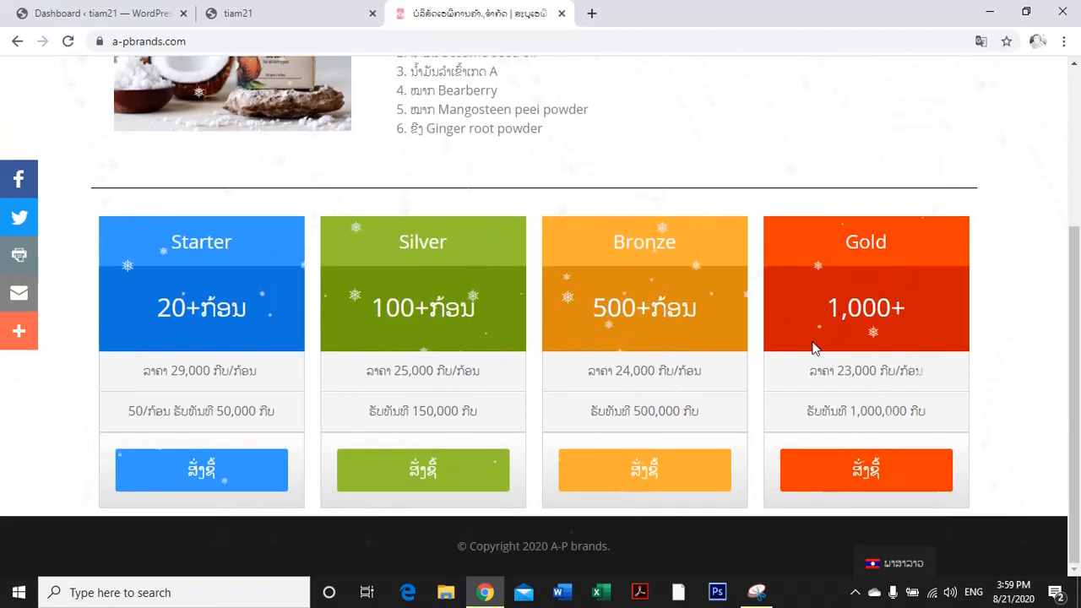
{"action": "scroll", "coordinate": [815, 345], "scroll_direction": "up", "scroll_amount": 3}
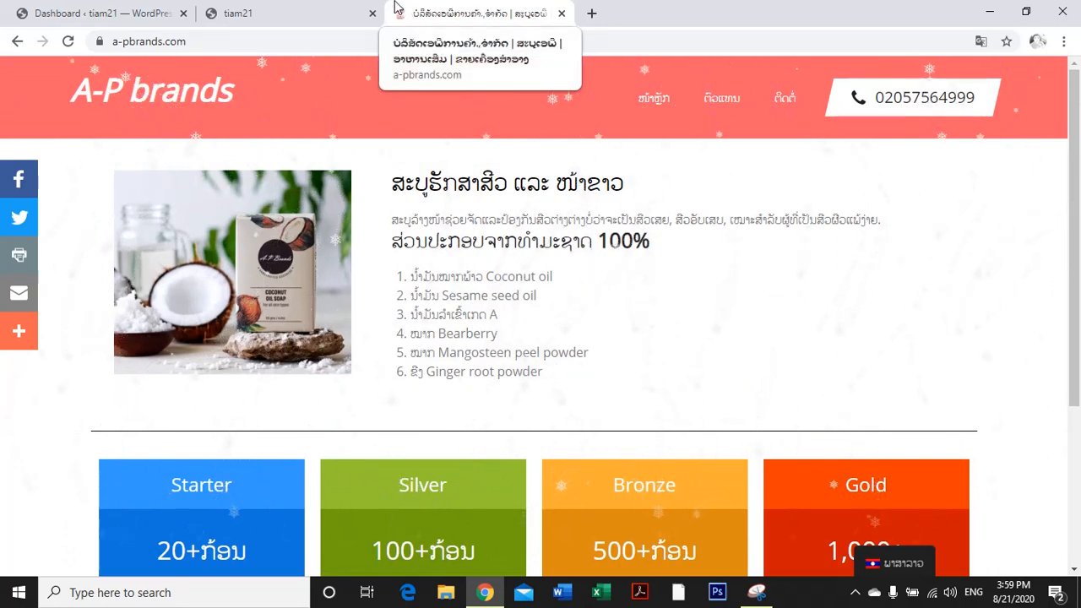
{"action": "left_click", "coordinate": [285, 15]}
{"action": "left_click", "coordinate": [467, 25]}
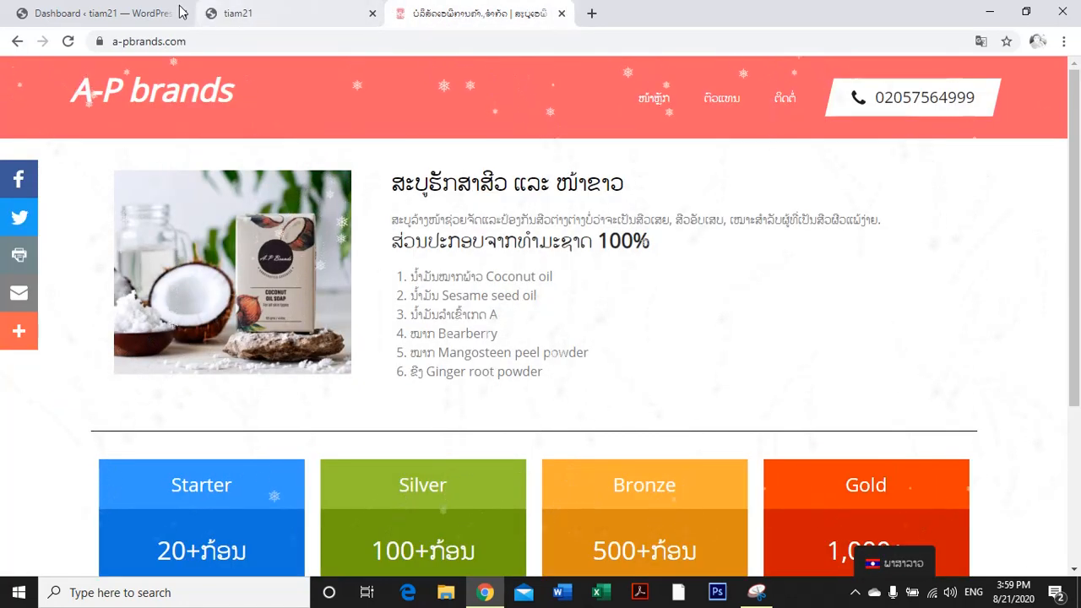
Try to open the WordPress login page at cambodiaprivatetour.online/home/wp-login in the tiam21 site tab.
{"action": "left_click", "coordinate": [116, 17]}
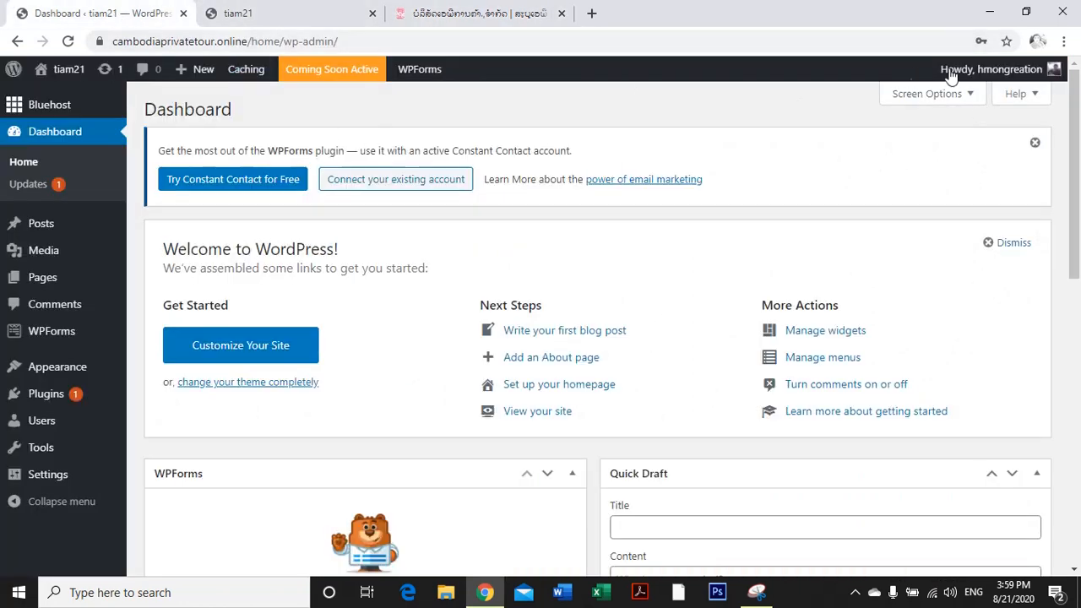
{"action": "left_click", "coordinate": [240, 13]}
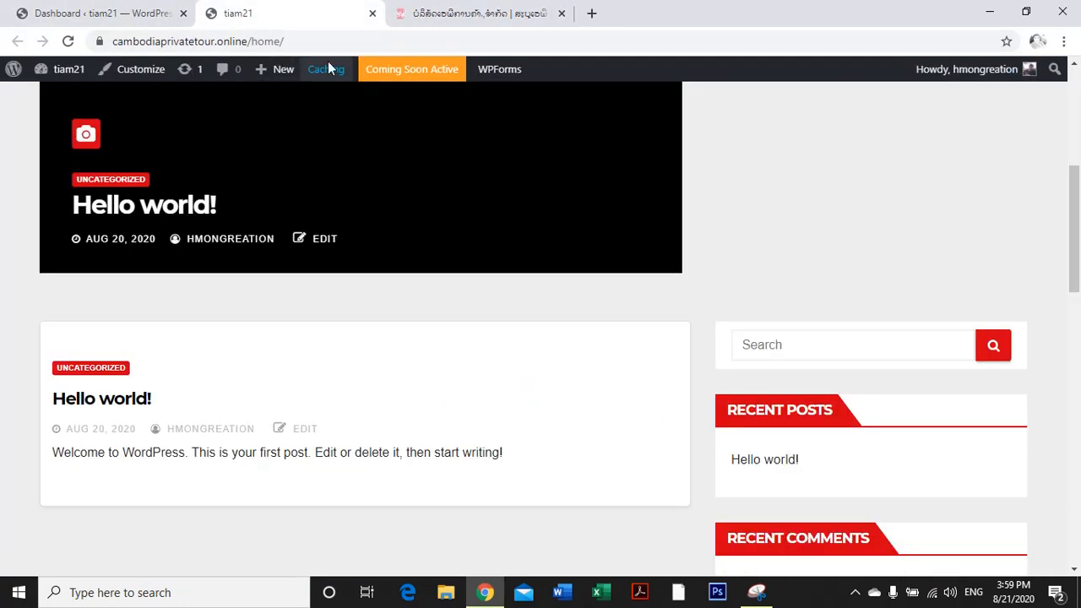
{"action": "left_click", "coordinate": [347, 41]}
{"action": "left_click", "coordinate": [363, 41]}
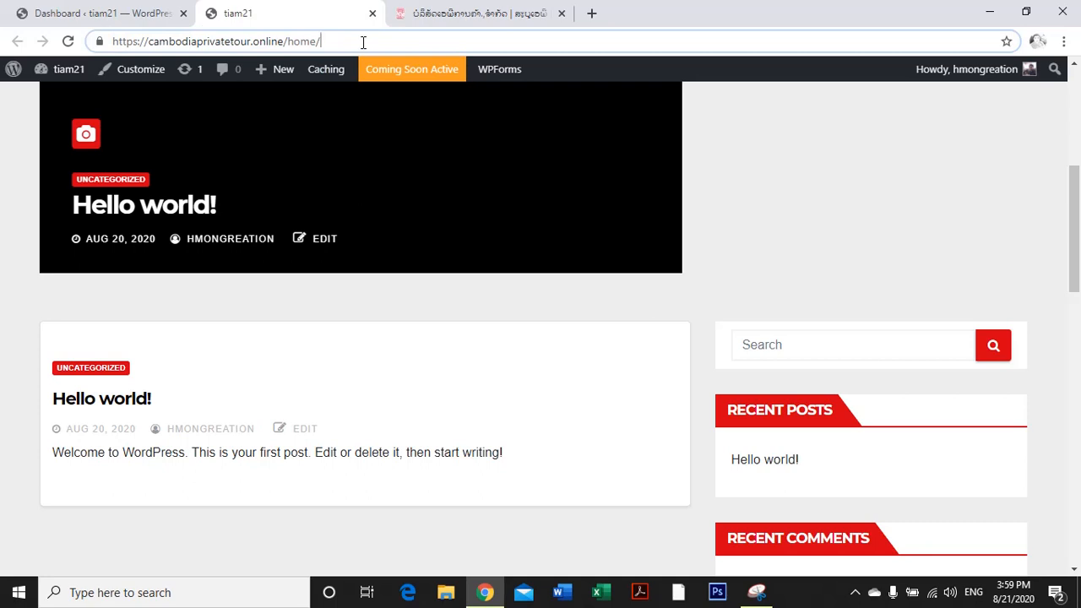
{"action": "type", "text": "wp"}
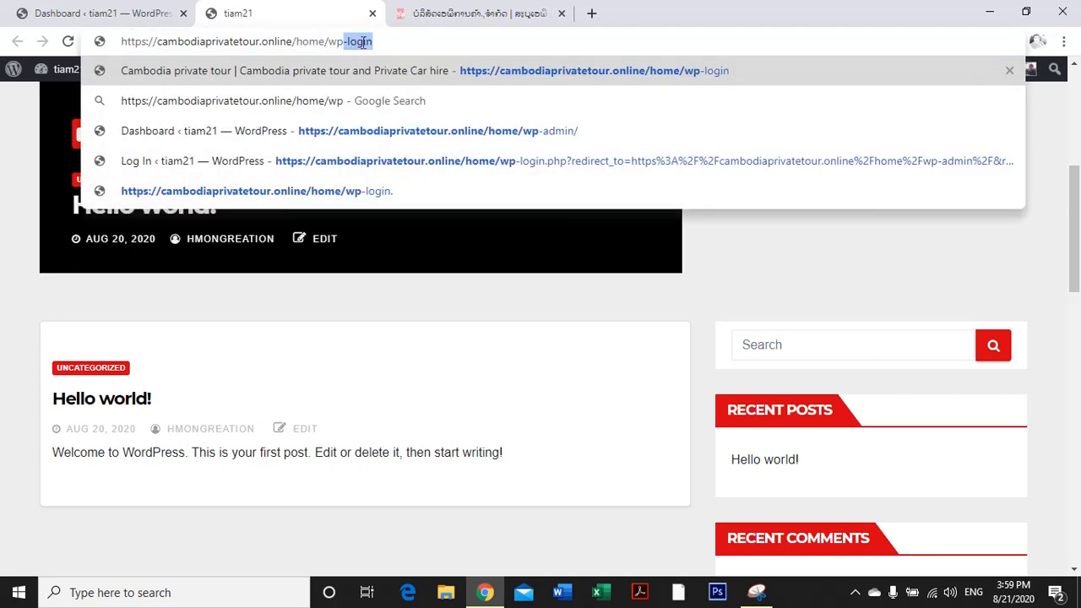
{"action": "key", "text": "Return"}
Return to the WordPress dashboard and close the Cambodia private tour tab.
{"action": "left_click", "coordinate": [112, 17]}
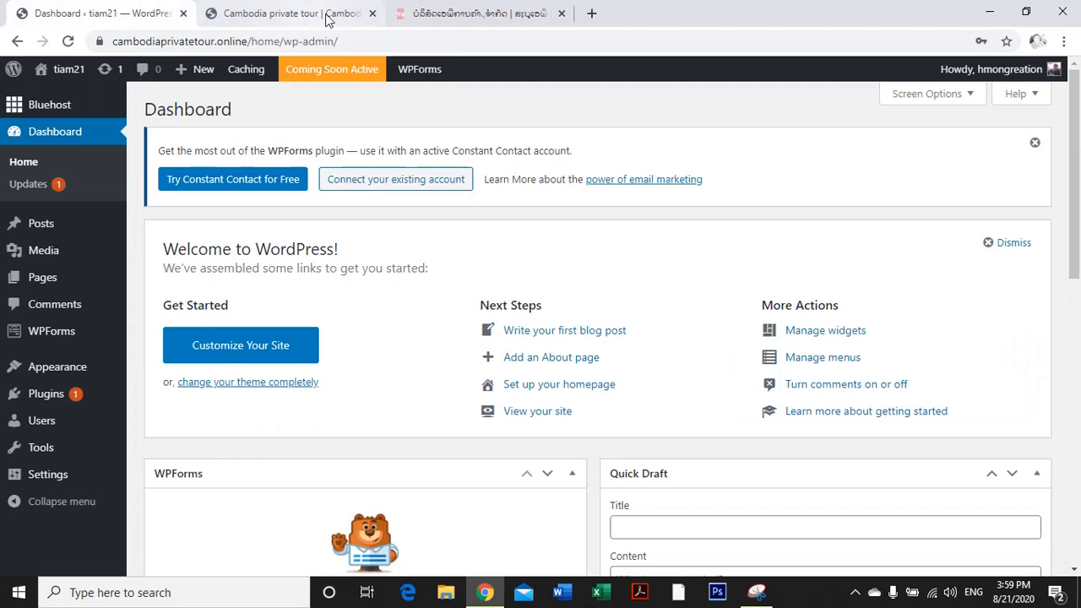
{"action": "left_click", "coordinate": [372, 13]}
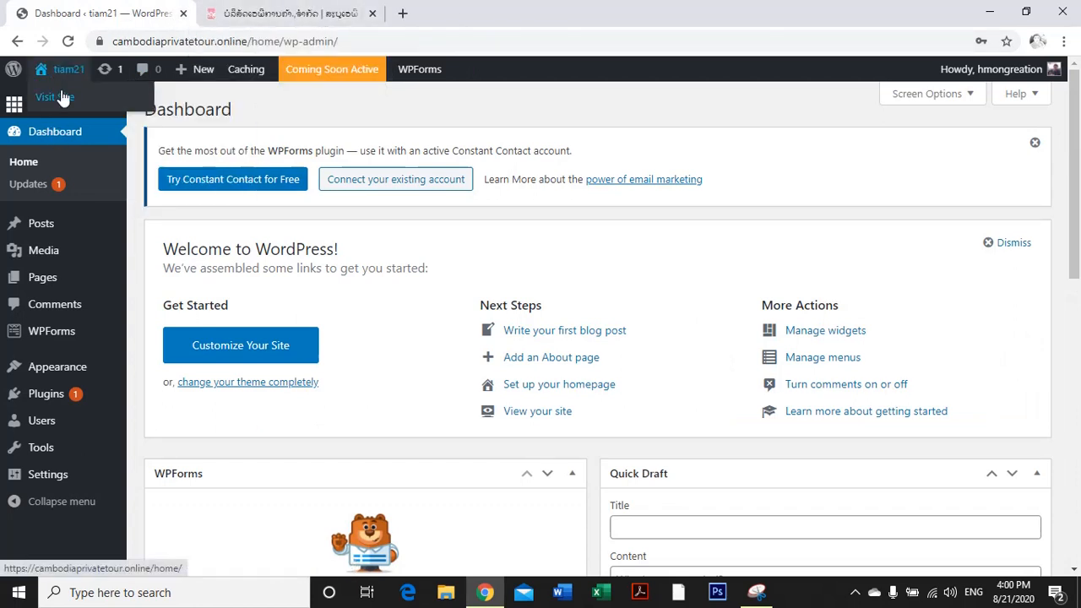
Open the tiam21 site in a new tab, compare it with the A-P brands page, and return to the dashboard.
{"action": "right_click", "coordinate": [61, 97]}
{"action": "left_click", "coordinate": [114, 101]}
{"action": "left_click", "coordinate": [258, 14]}
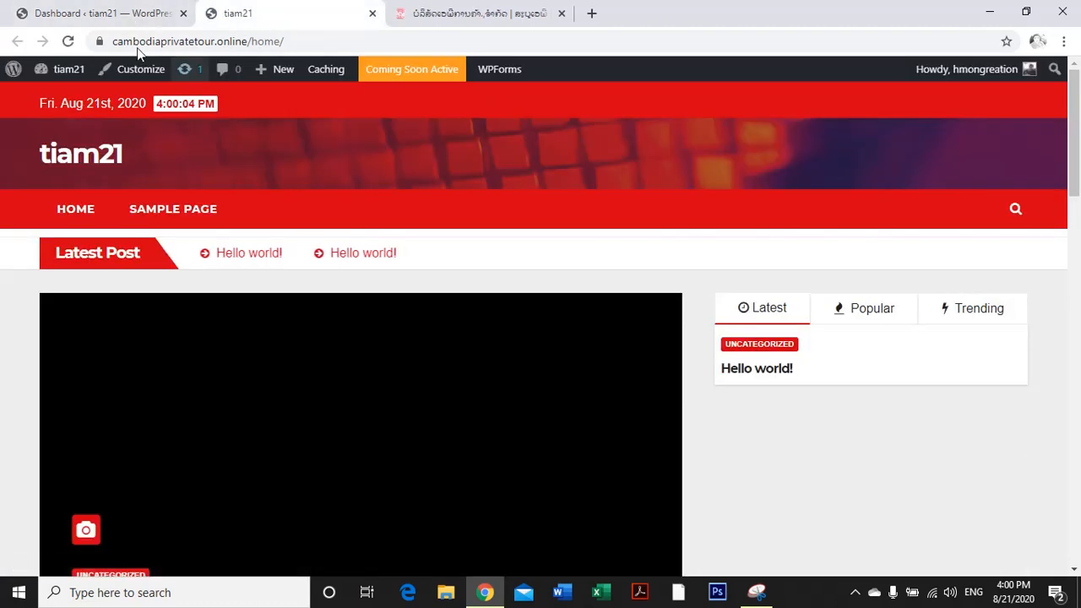
{"action": "left_click", "coordinate": [101, 13]}
{"action": "left_click", "coordinate": [466, 14]}
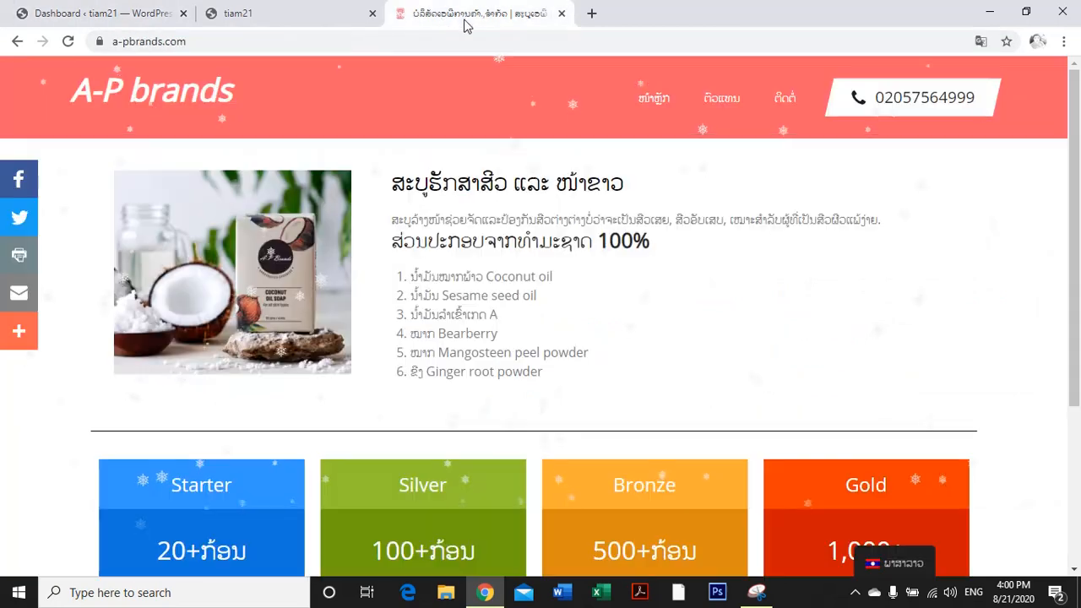
{"action": "left_click", "coordinate": [85, 13]}
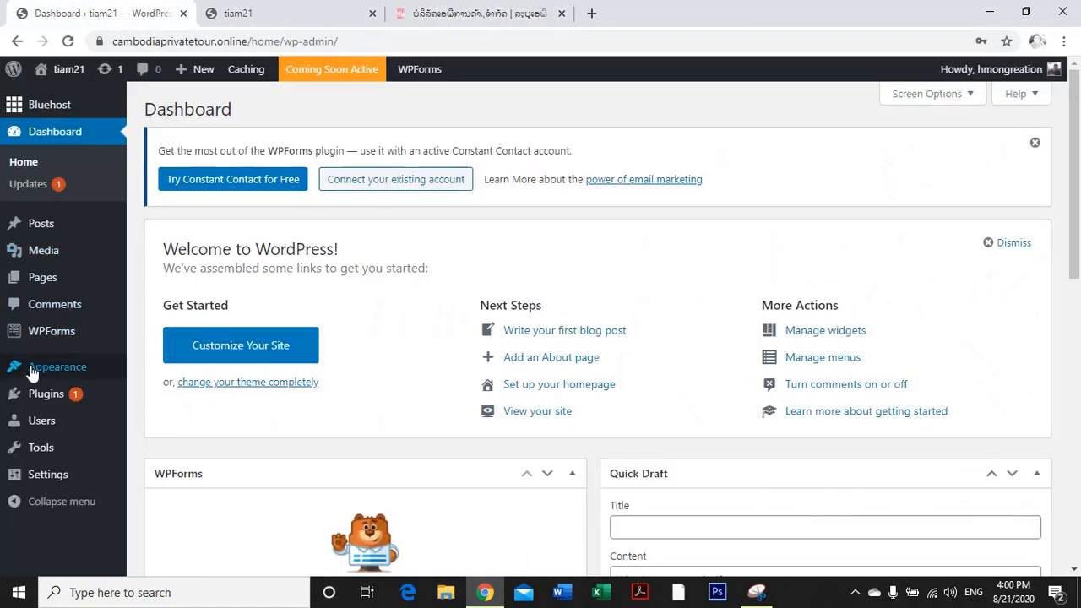
Search the new themes for "banquet", and install and activate the Banquet Hall theme.
{"action": "mouse_move", "coordinate": [29, 372]}
{"action": "left_click", "coordinate": [152, 353]}
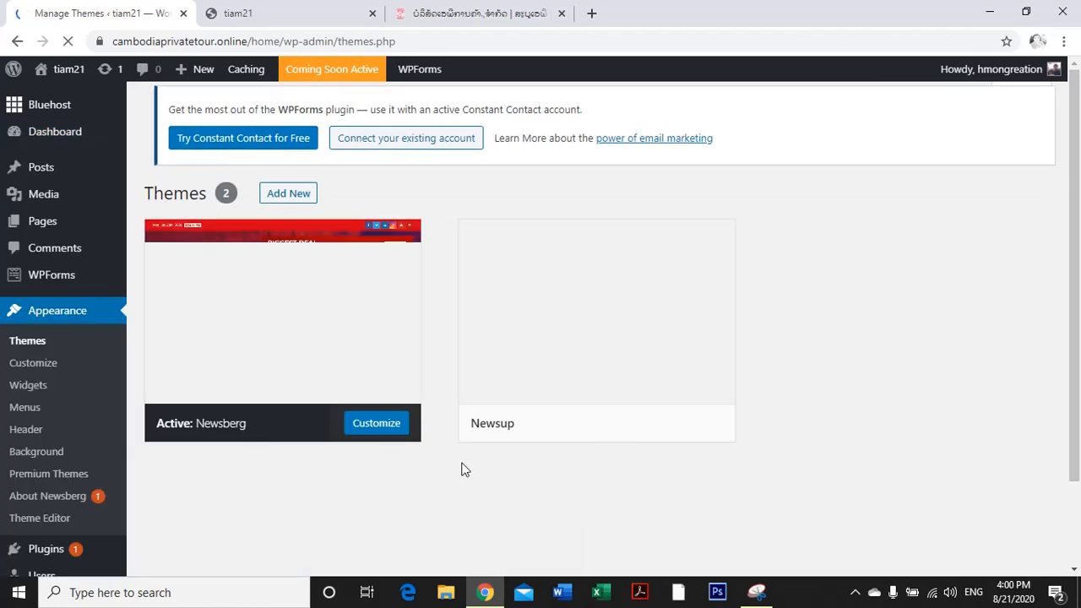
{"action": "mouse_move", "coordinate": [483, 270]}
{"action": "scroll", "coordinate": [523, 405], "scroll_direction": "down", "scroll_amount": 1}
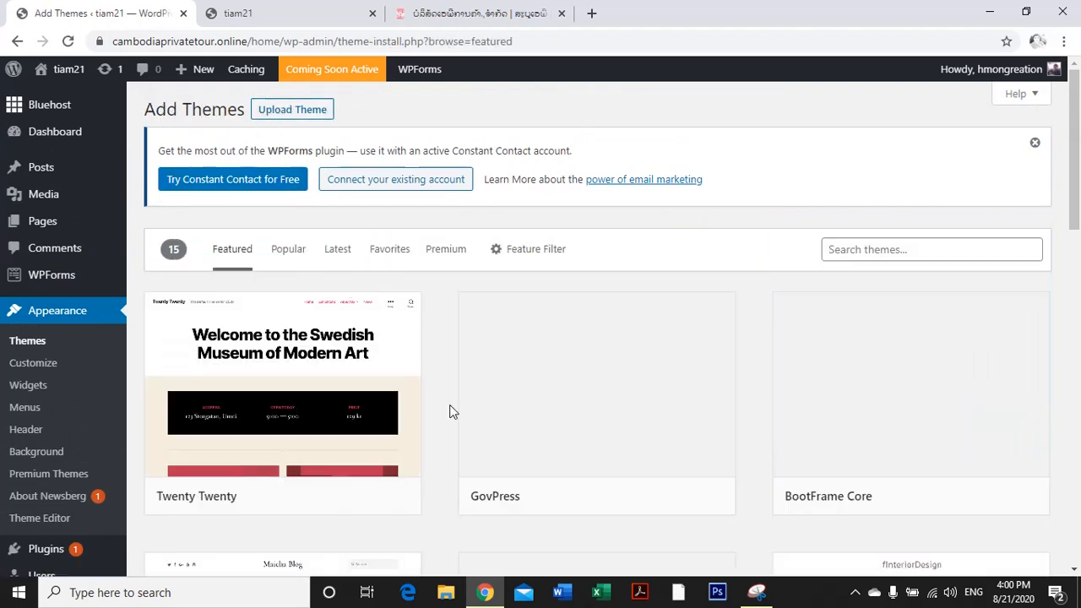
{"action": "left_click", "coordinate": [862, 246]}
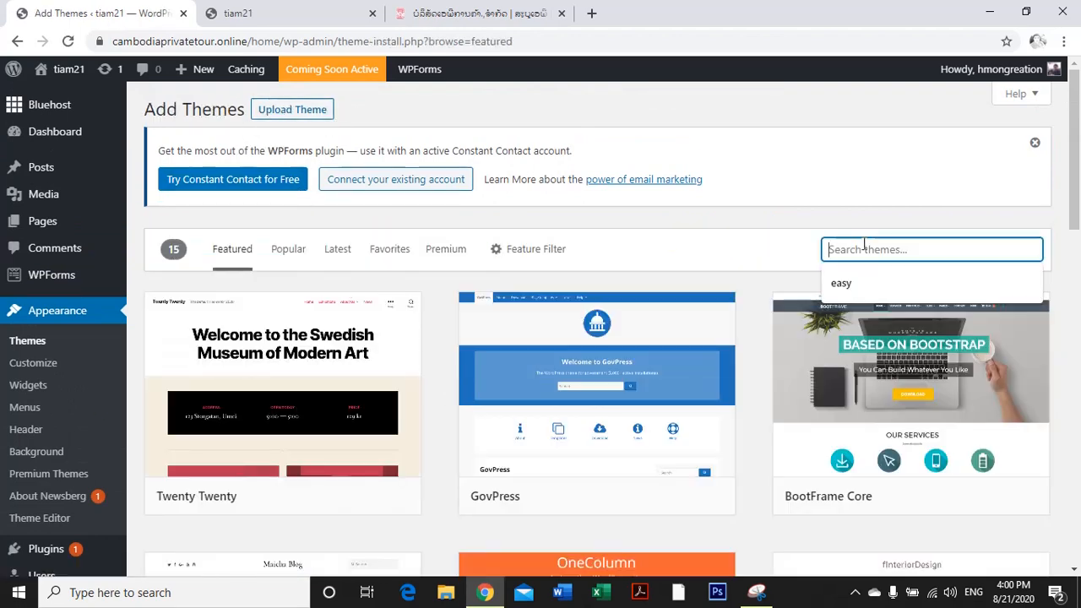
{"action": "type", "text": "banquet"}
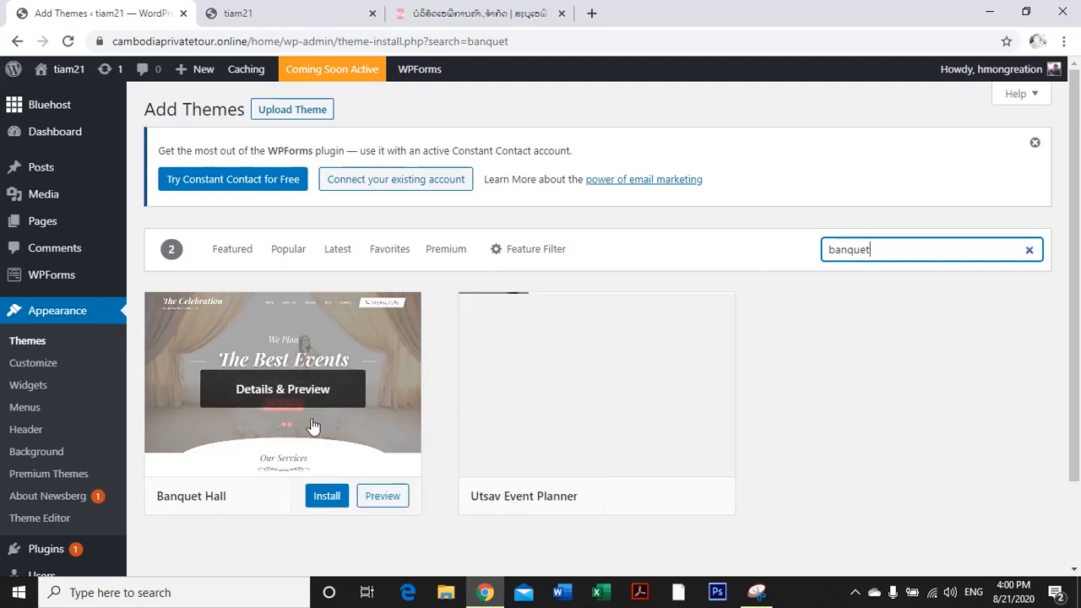
{"action": "left_click", "coordinate": [326, 498]}
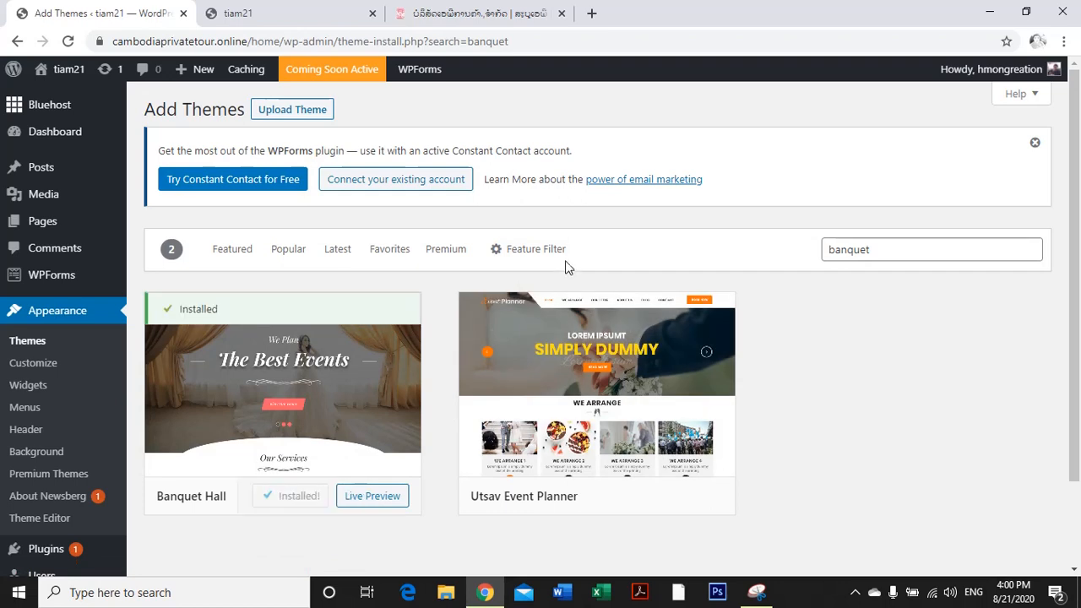
{"action": "left_click", "coordinate": [298, 496]}
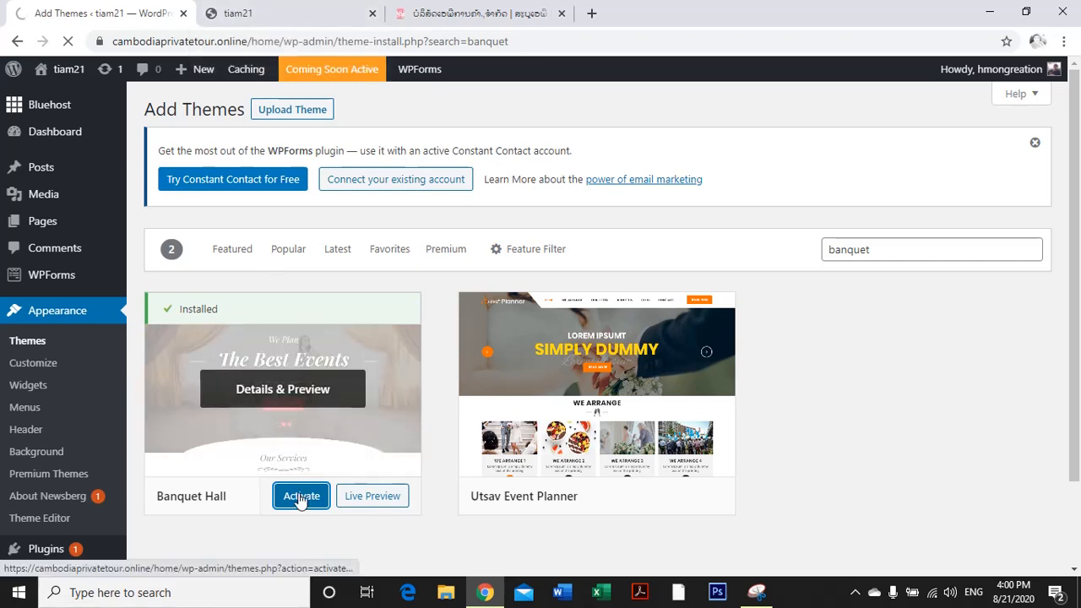
Reload the tiam21 site to check the new theme against the A-P brands page, and return to the theme manager.
{"action": "left_click", "coordinate": [305, 15]}
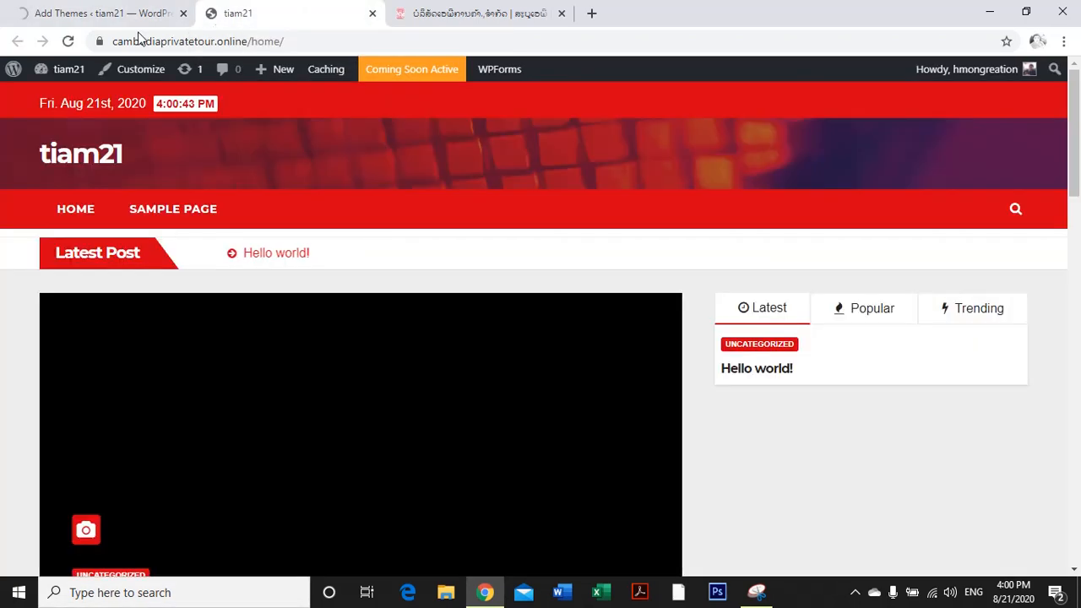
{"action": "left_click", "coordinate": [69, 42]}
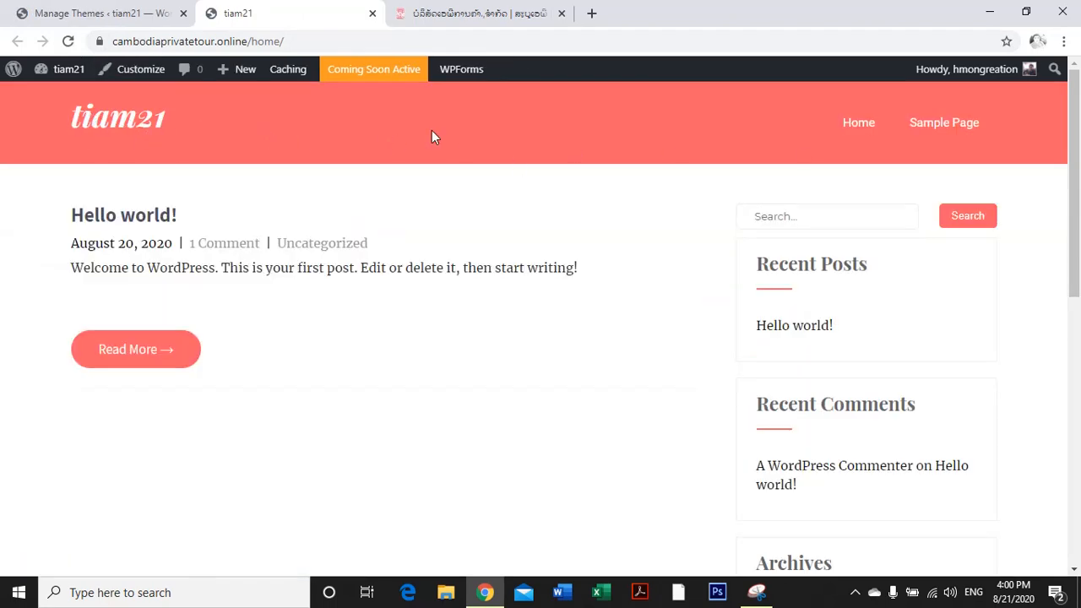
{"action": "left_click", "coordinate": [460, 13]}
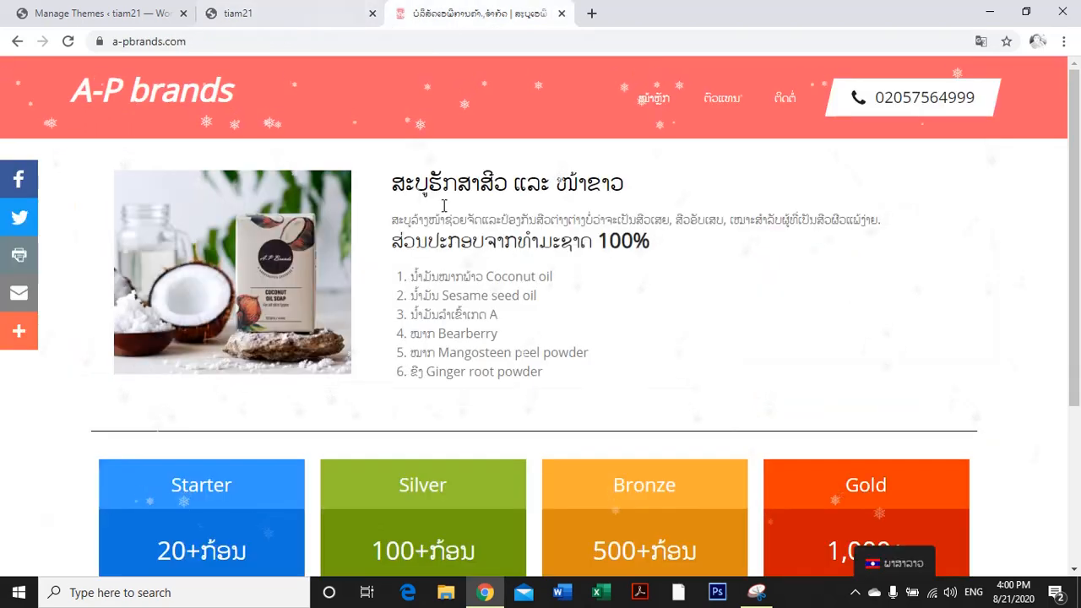
{"action": "left_click", "coordinate": [287, 12]}
{"action": "left_click", "coordinate": [106, 15]}
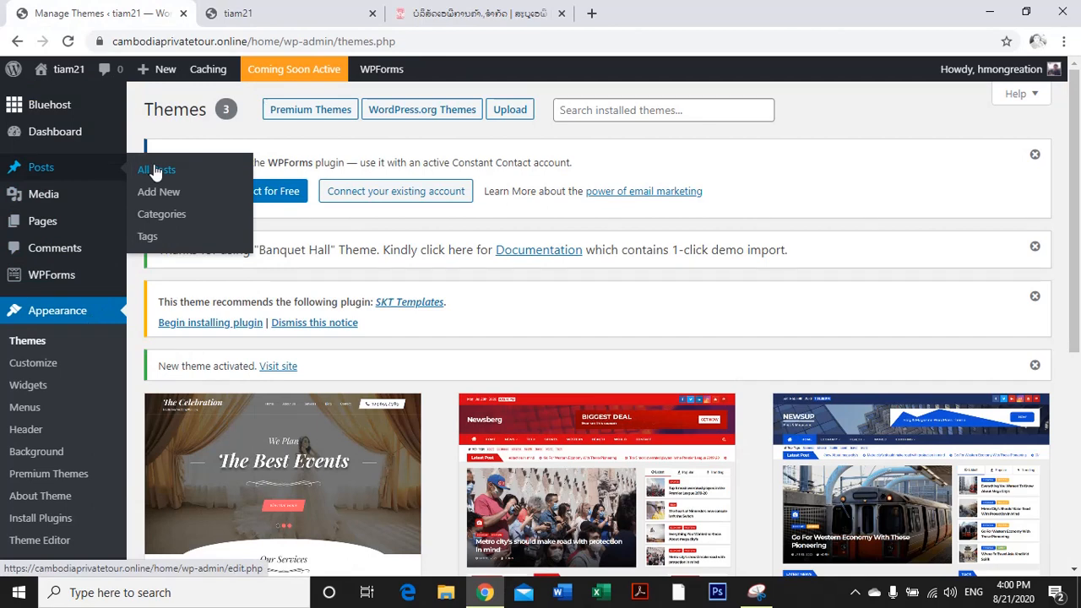
Move the Hello world! post to the trash, and reload the tiam21 home page to check it.
{"action": "left_click", "coordinate": [158, 172]}
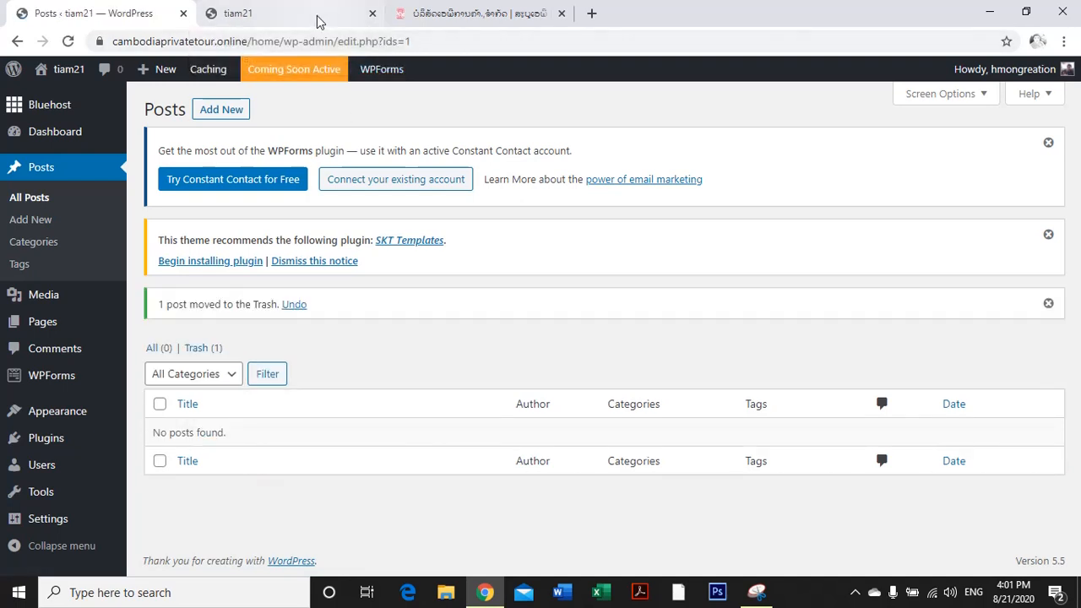
{"action": "left_click", "coordinate": [278, 13]}
{"action": "left_click", "coordinate": [68, 40]}
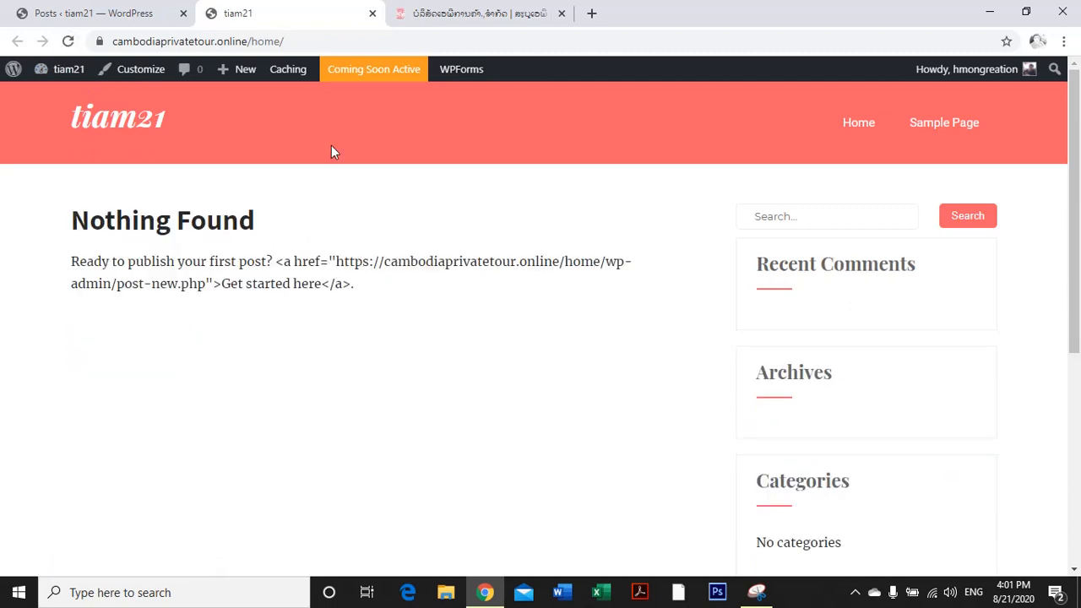
{"action": "left_click", "coordinate": [97, 135]}
{"action": "left_click", "coordinate": [97, 10]}
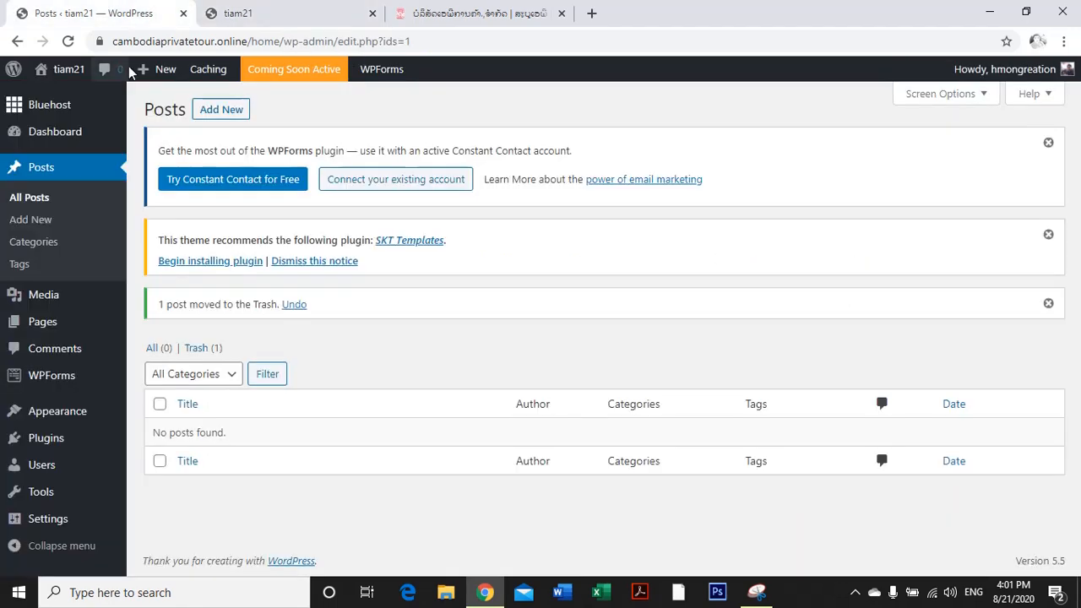
Open the theme's widget settings and delete the Recent Posts widget from the Sidebar area.
{"action": "mouse_move", "coordinate": [53, 423]}
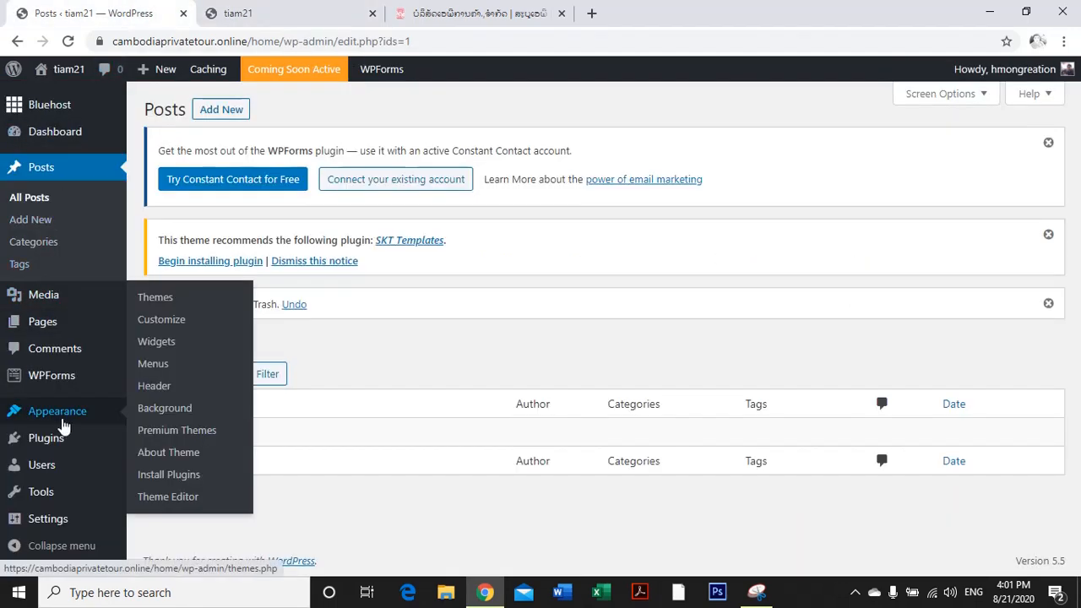
{"action": "left_click", "coordinate": [164, 346]}
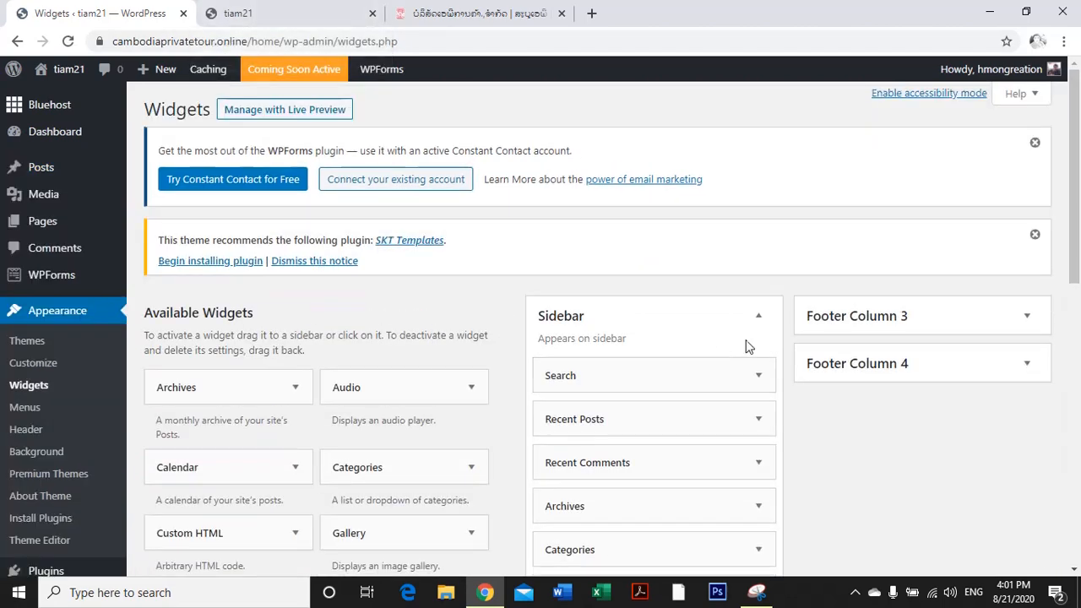
{"action": "scroll", "coordinate": [749, 342], "scroll_direction": "down", "scroll_amount": 2}
{"action": "left_click", "coordinate": [760, 262]}
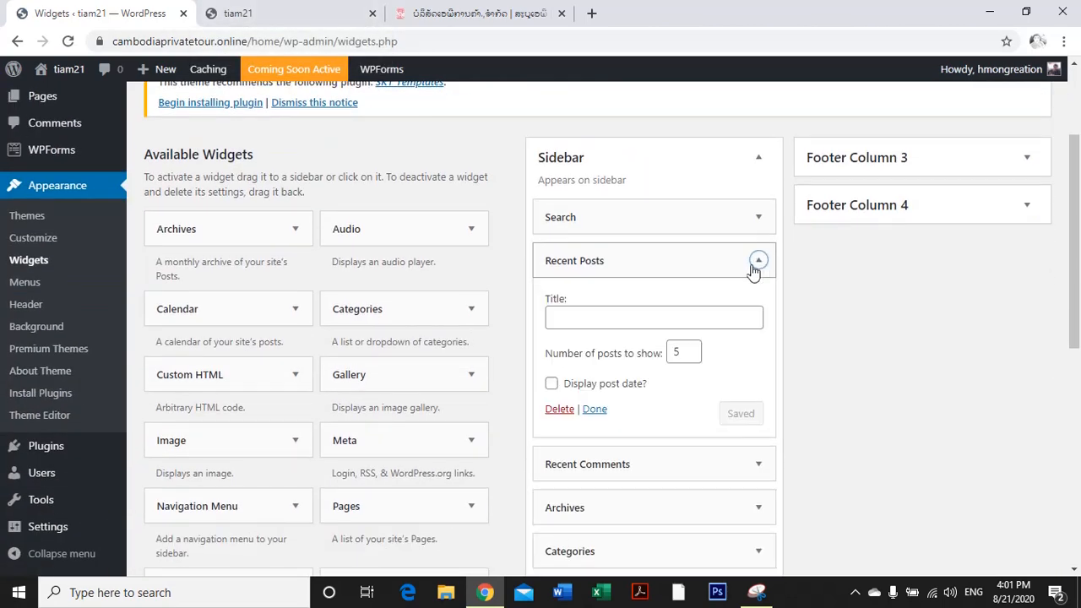
{"action": "left_click", "coordinate": [557, 411]}
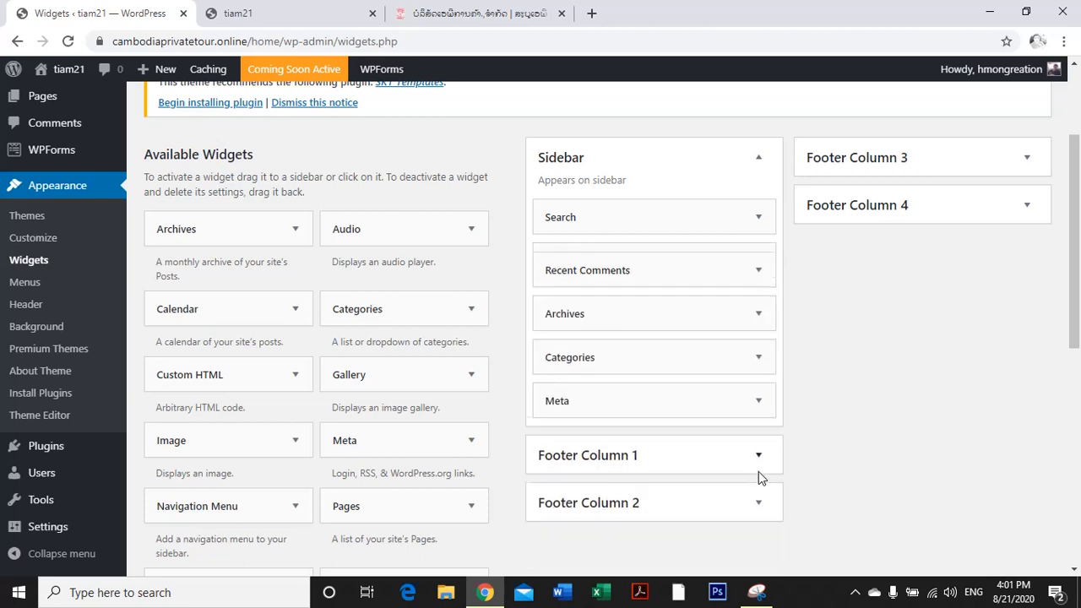
Delete the Meta, Categories, Archives, Recent Comments and Search widgets from the Sidebar area.
{"action": "left_click", "coordinate": [756, 391]}
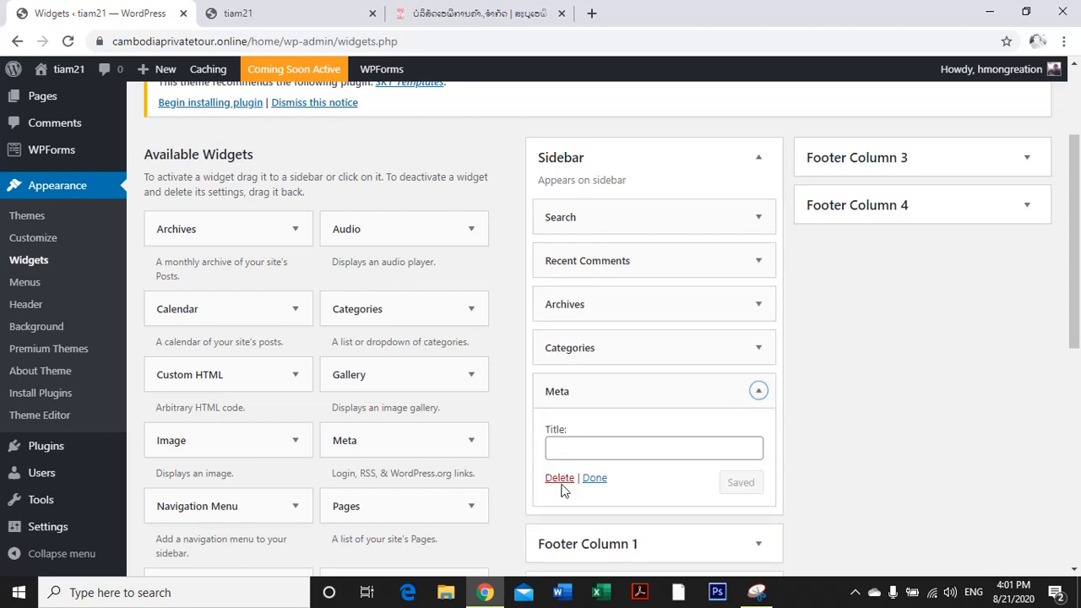
{"action": "left_click", "coordinate": [757, 354]}
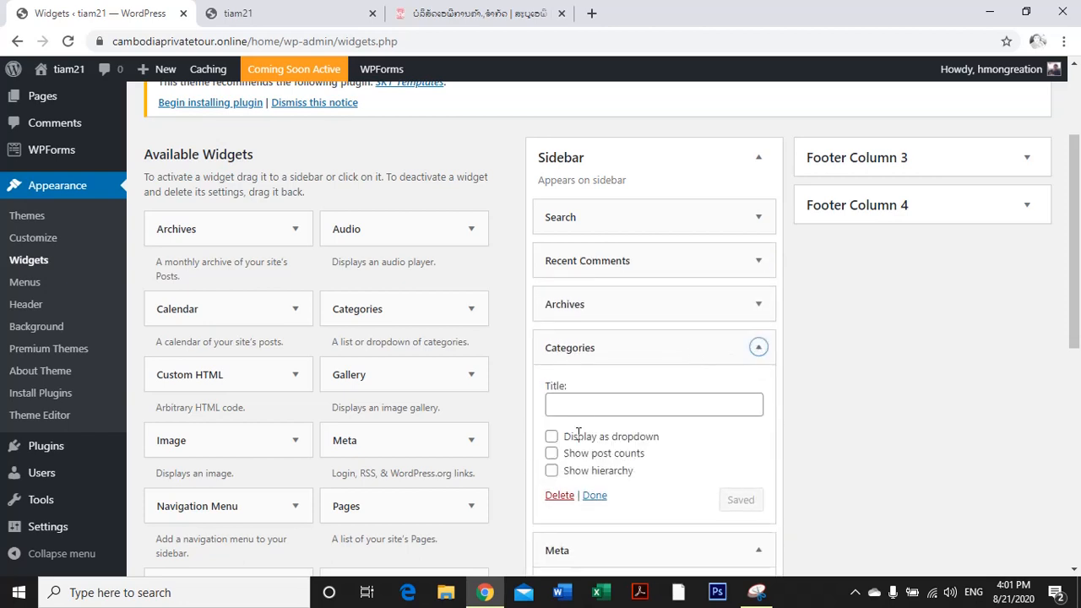
{"action": "left_click", "coordinate": [554, 496]}
{"action": "left_click", "coordinate": [759, 305]}
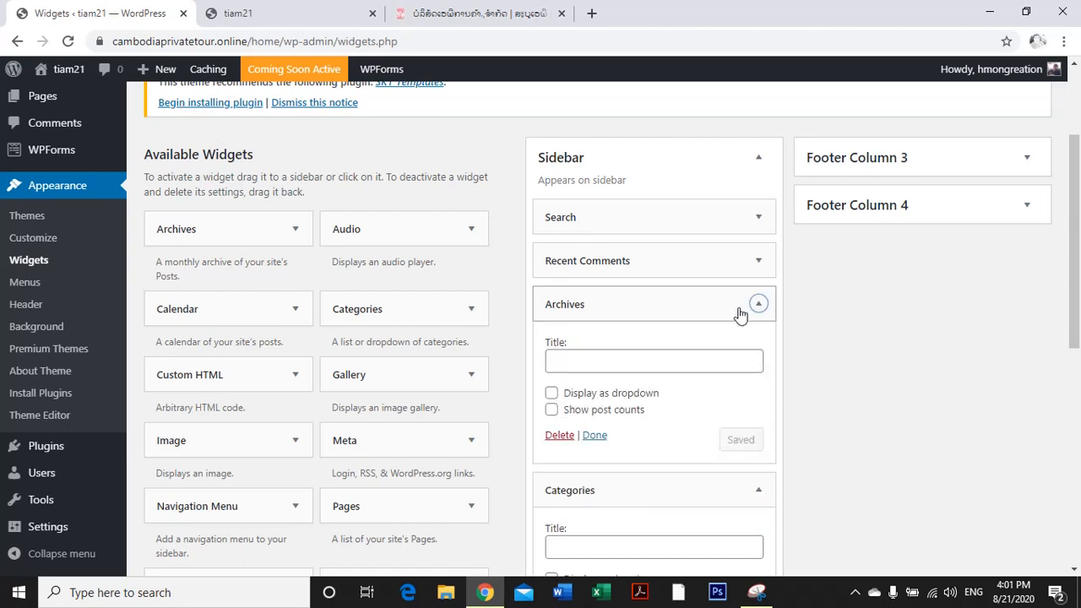
{"action": "left_click", "coordinate": [559, 434]}
{"action": "left_click", "coordinate": [758, 262]}
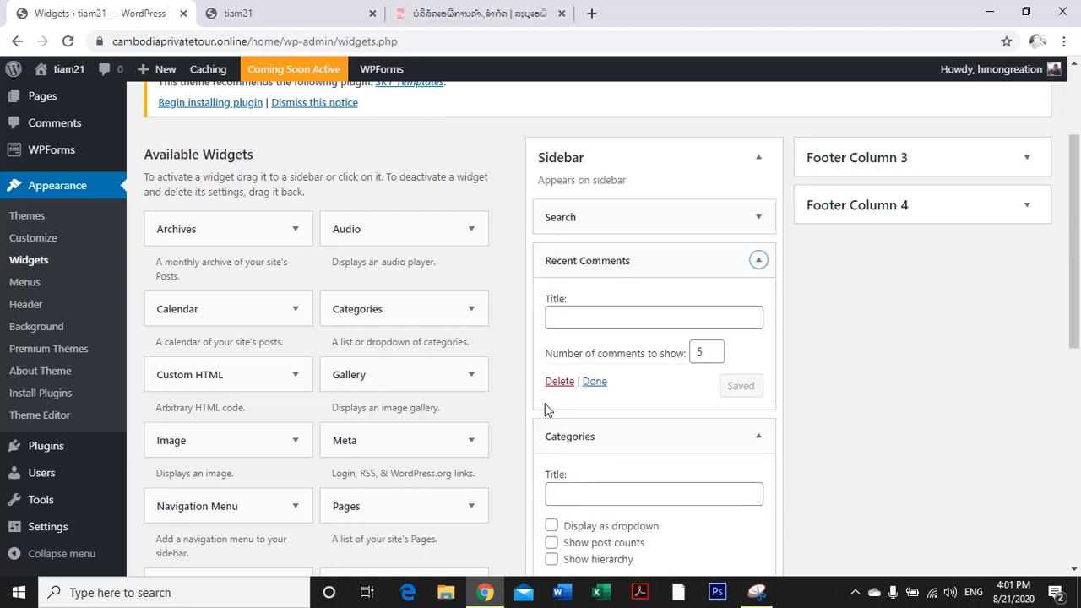
{"action": "left_click", "coordinate": [558, 382]}
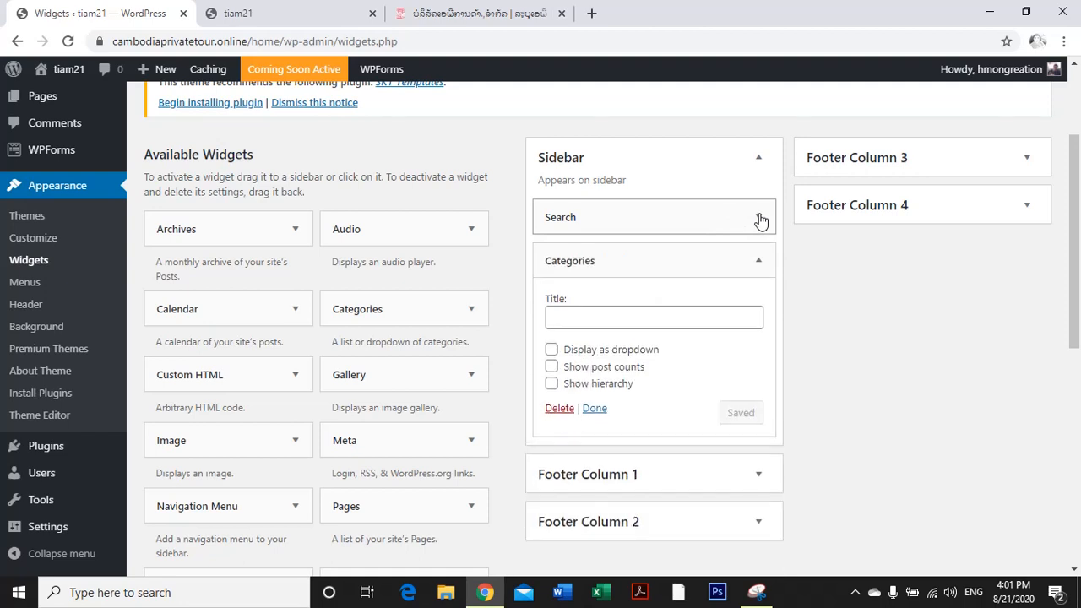
{"action": "left_click", "coordinate": [758, 217]}
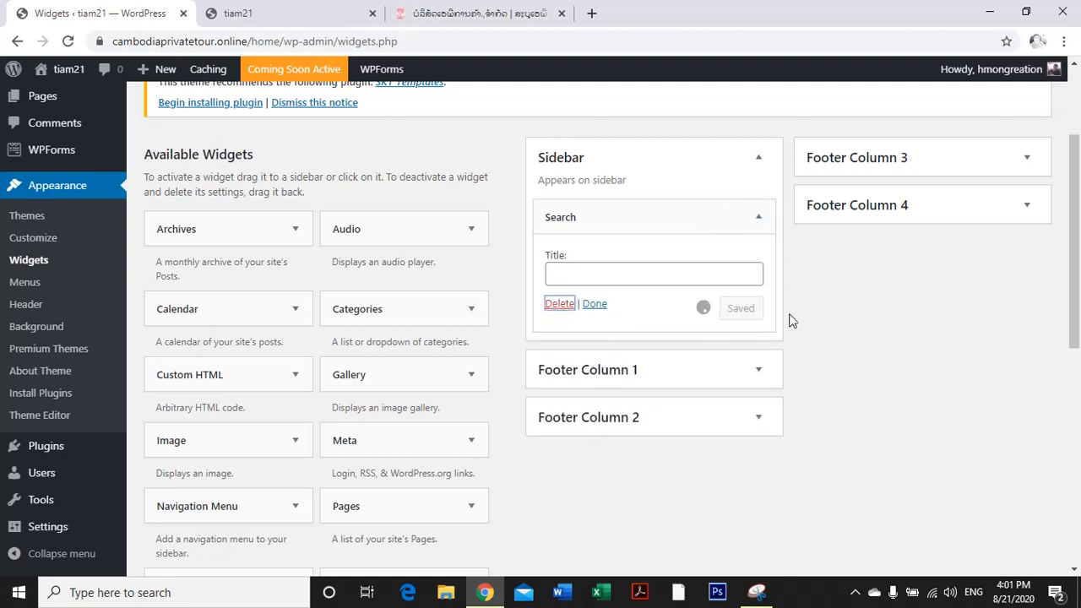
Review the A-P brands page layout from its header and product section to the package price tables.
{"action": "left_click", "coordinate": [477, 15]}
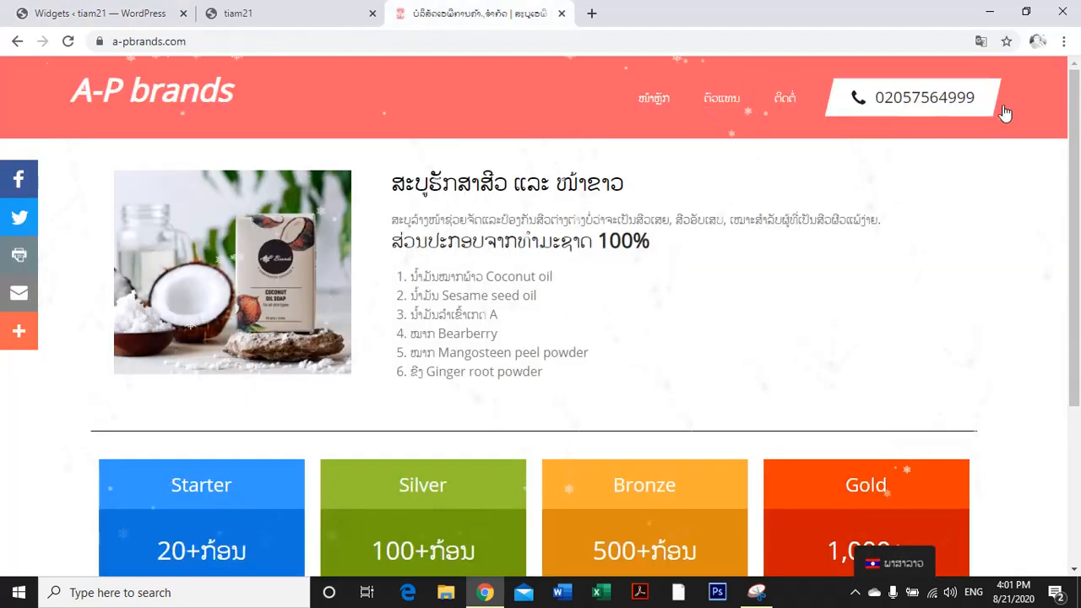
{"action": "scroll", "coordinate": [892, 376], "scroll_direction": "down", "scroll_amount": 1}
{"action": "scroll", "coordinate": [886, 374], "scroll_direction": "up", "scroll_amount": 1}
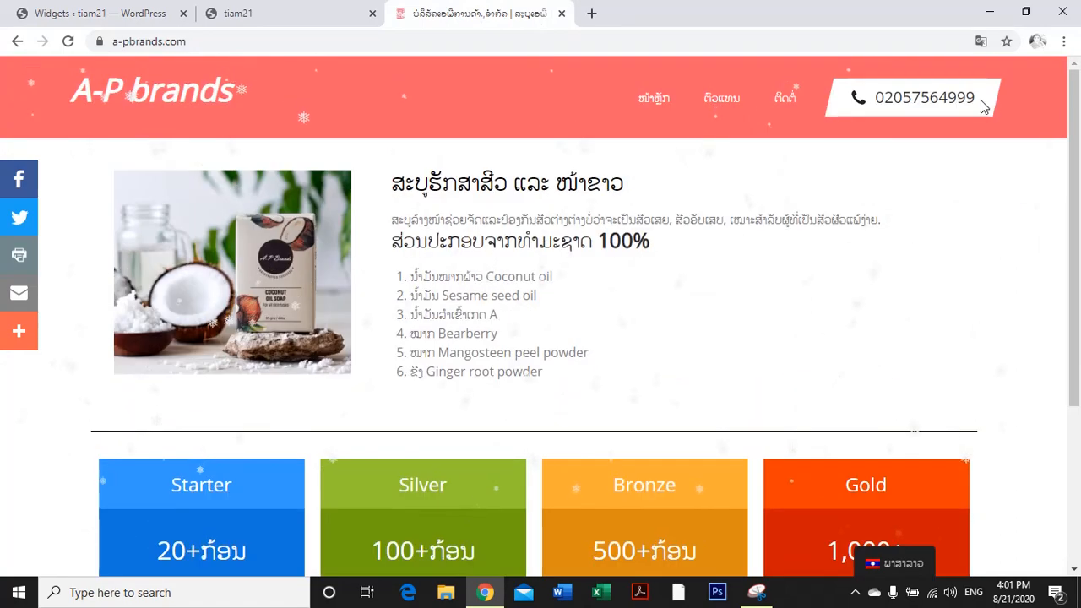
{"action": "scroll", "coordinate": [875, 376], "scroll_direction": "down", "scroll_amount": 3}
{"action": "scroll", "coordinate": [432, 200], "scroll_direction": "up", "scroll_amount": 2}
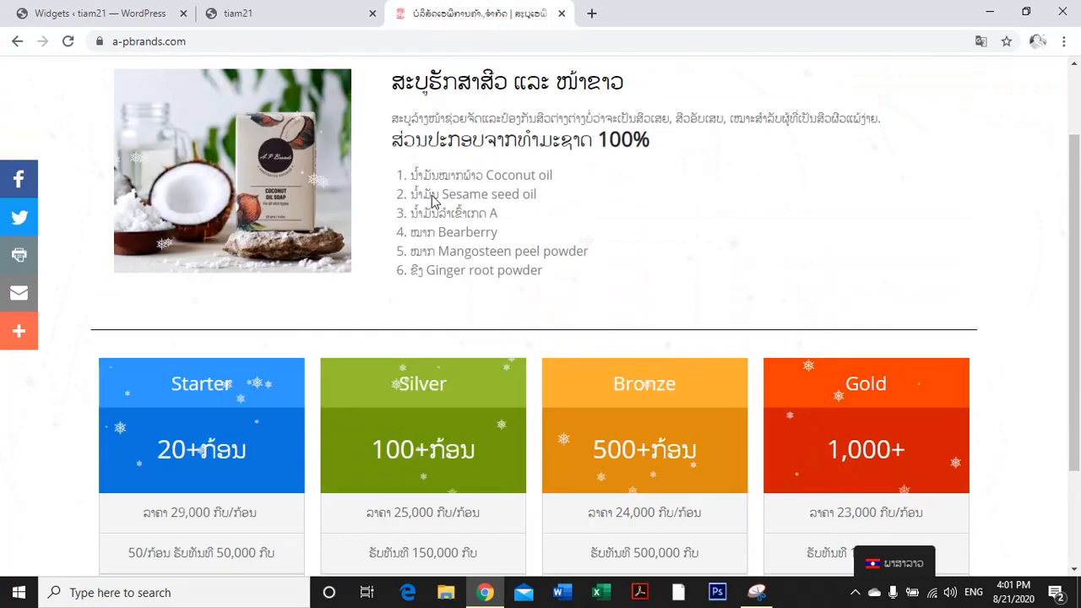
{"action": "scroll", "coordinate": [432, 200], "scroll_direction": "up", "scroll_amount": 2}
Reload the tiam21 home page to inspect its sidebar, and return to the widget settings.
{"action": "left_click", "coordinate": [260, 15]}
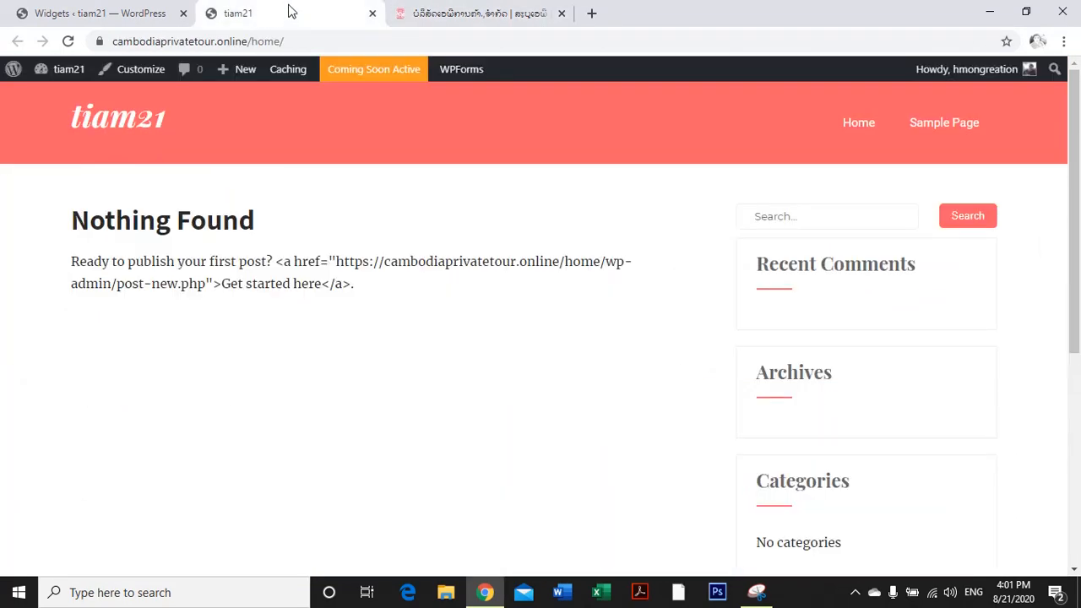
{"action": "left_click", "coordinate": [68, 41]}
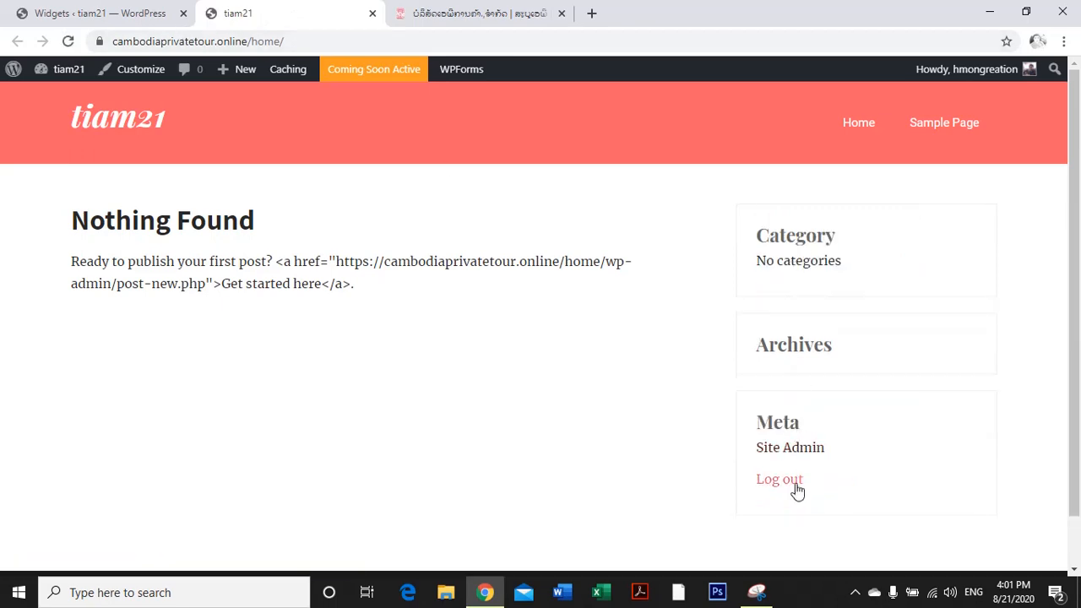
{"action": "left_click", "coordinate": [141, 15]}
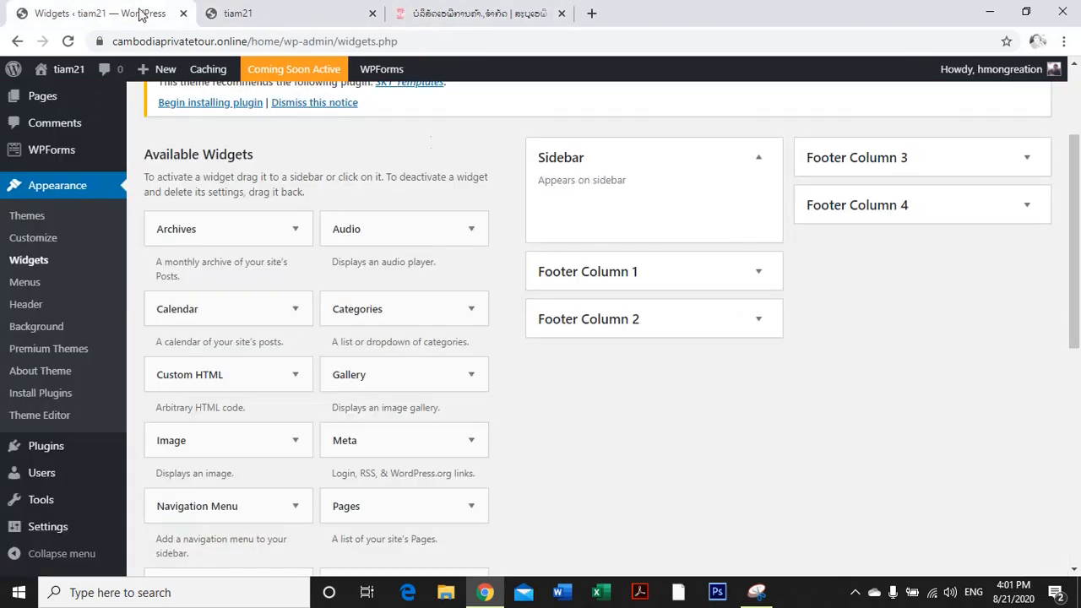
Check the Footer Column 1 widget area, and view the A-P brands page once more before returning to the widget settings.
{"action": "left_click", "coordinate": [682, 275]}
{"action": "left_click", "coordinate": [679, 272]}
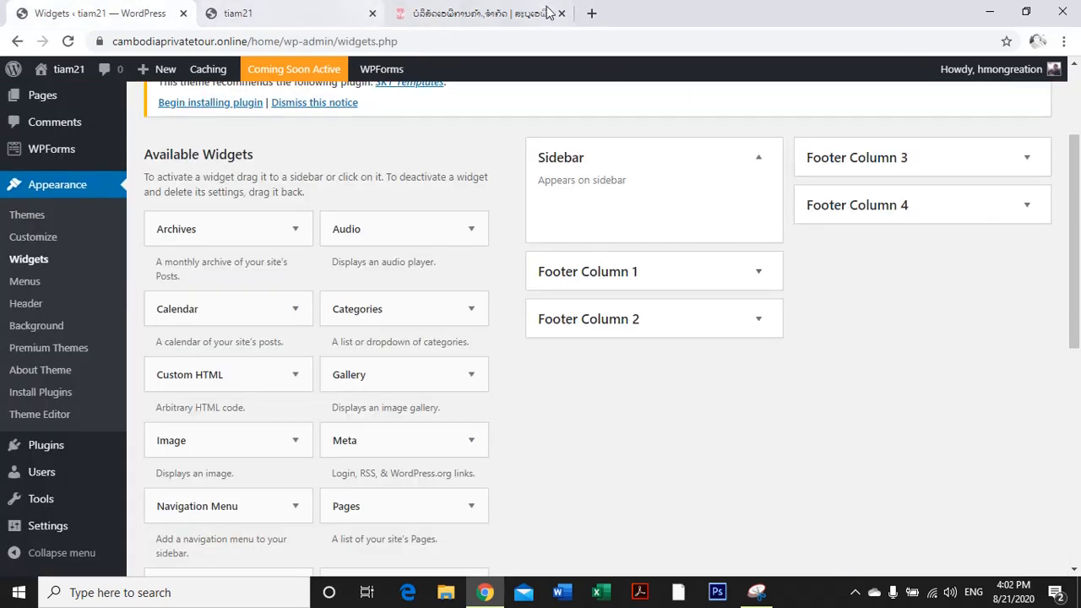
{"action": "left_click", "coordinate": [454, 16]}
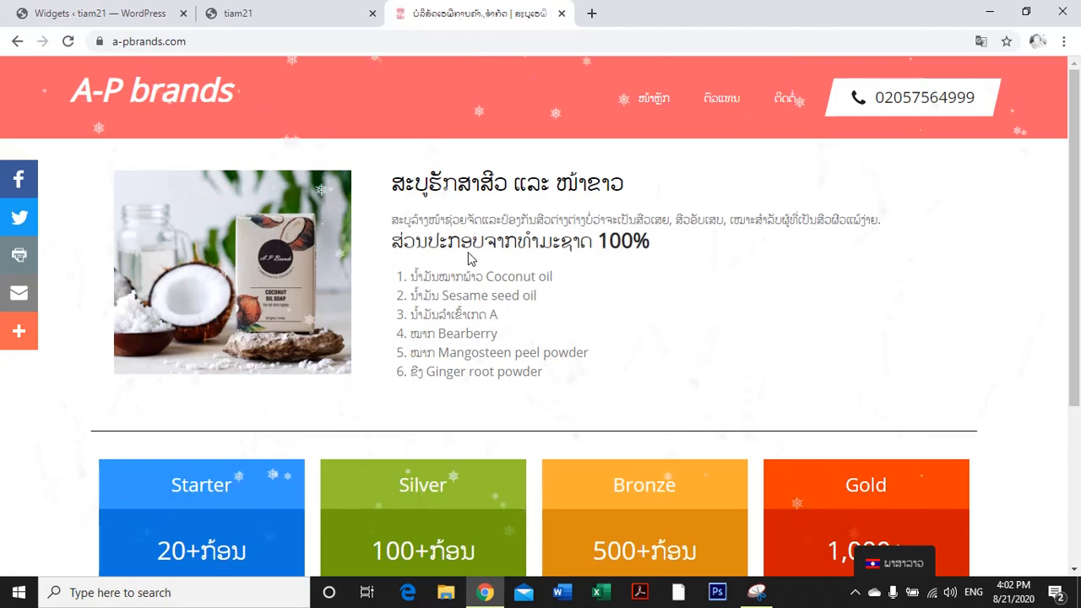
{"action": "left_click", "coordinate": [93, 17]}
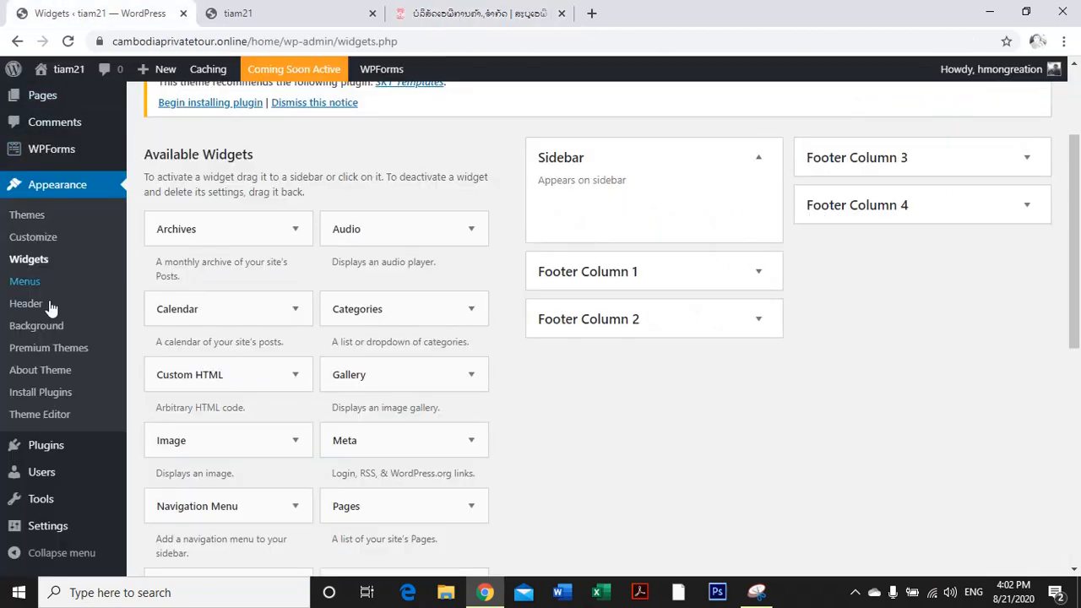
View the A-P brands page once more, and open the tiam21 site's page for adding new plugins.
{"action": "left_click", "coordinate": [433, 14]}
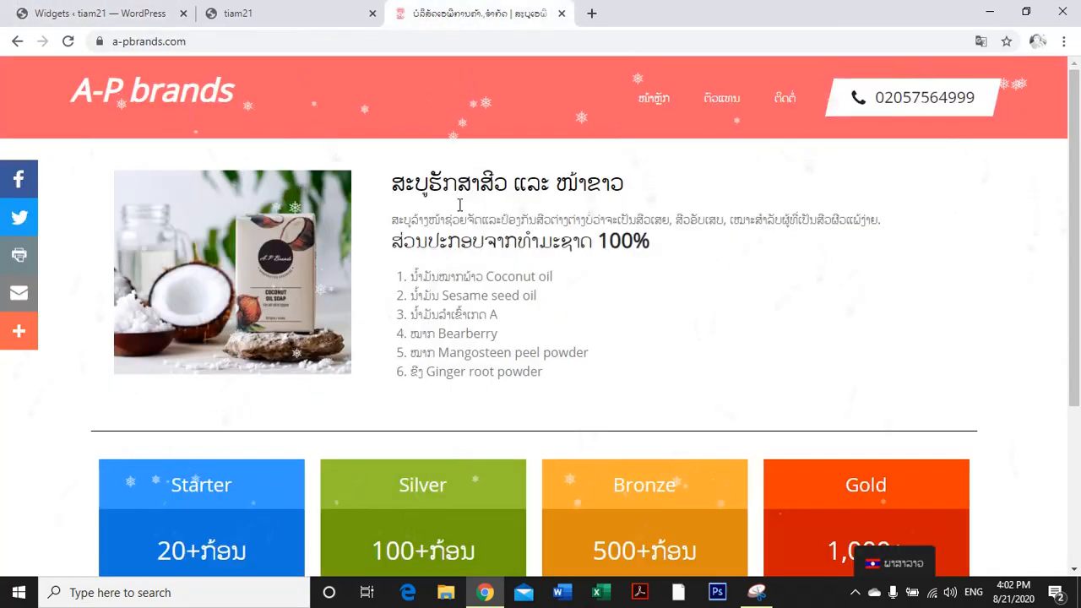
{"action": "left_click", "coordinate": [103, 14]}
{"action": "scroll", "coordinate": [51, 203], "scroll_direction": "up", "scroll_amount": 1}
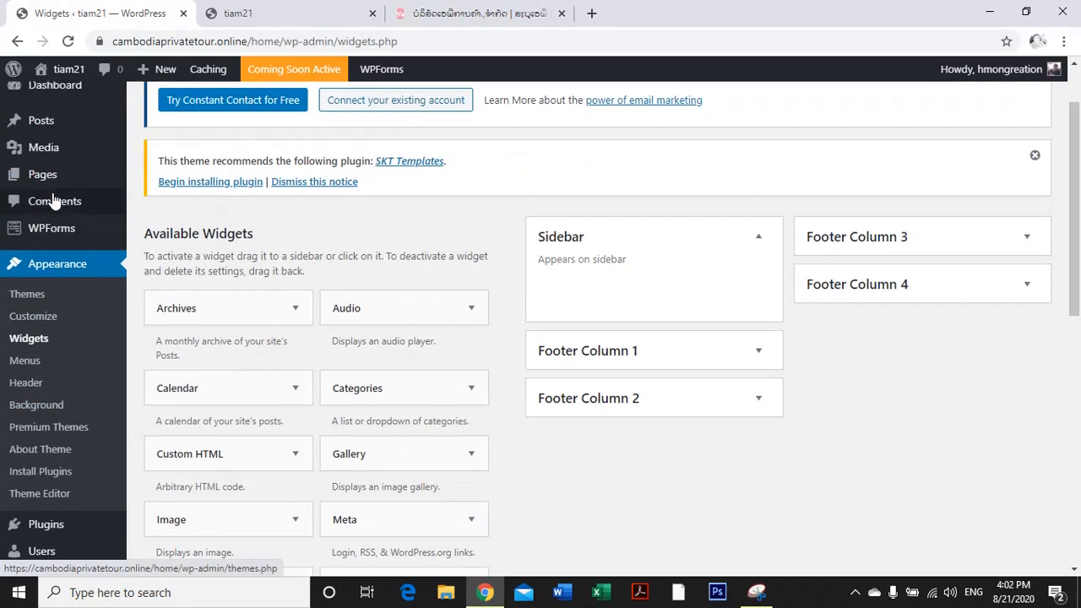
{"action": "scroll", "coordinate": [50, 211], "scroll_direction": "down", "scroll_amount": 2}
{"action": "mouse_move", "coordinate": [40, 448]}
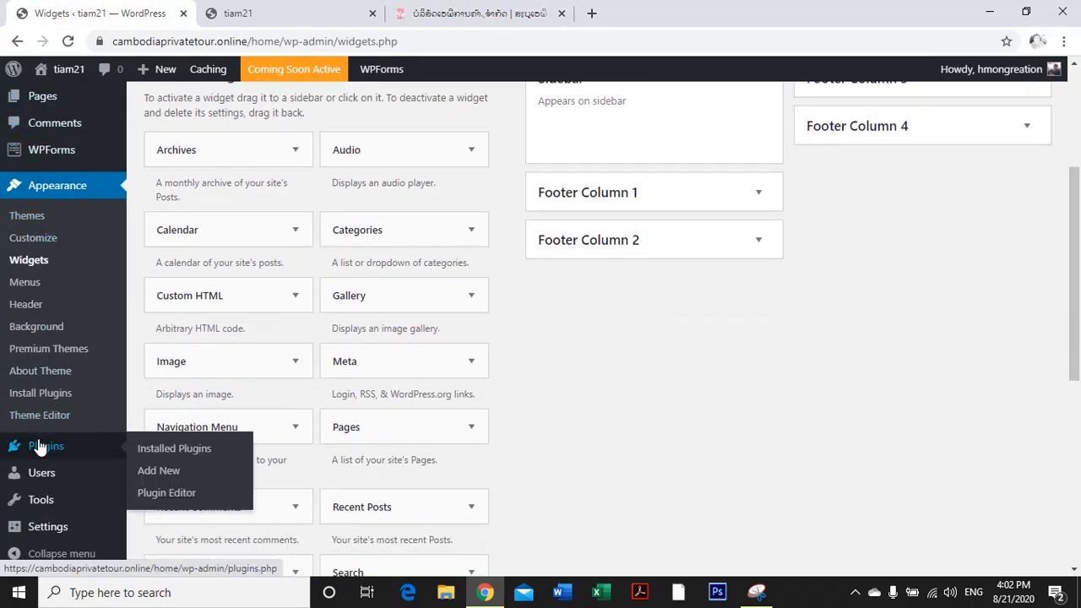
{"action": "left_click", "coordinate": [160, 472]}
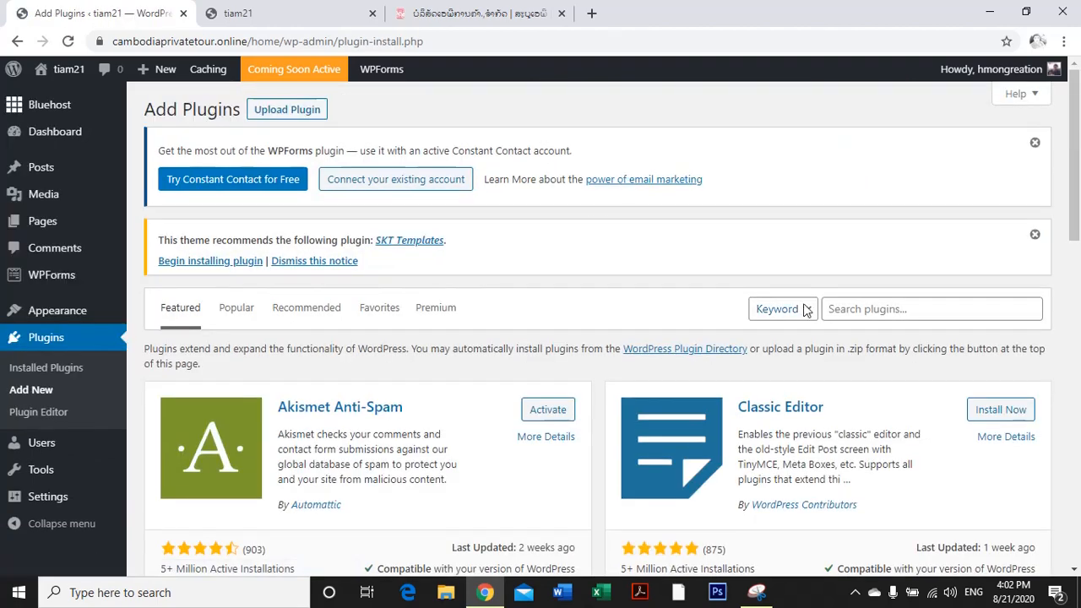
Search the plugin directory for "elementor", and install and activate the Elementor Page Builder plugin.
{"action": "left_click", "coordinate": [872, 309]}
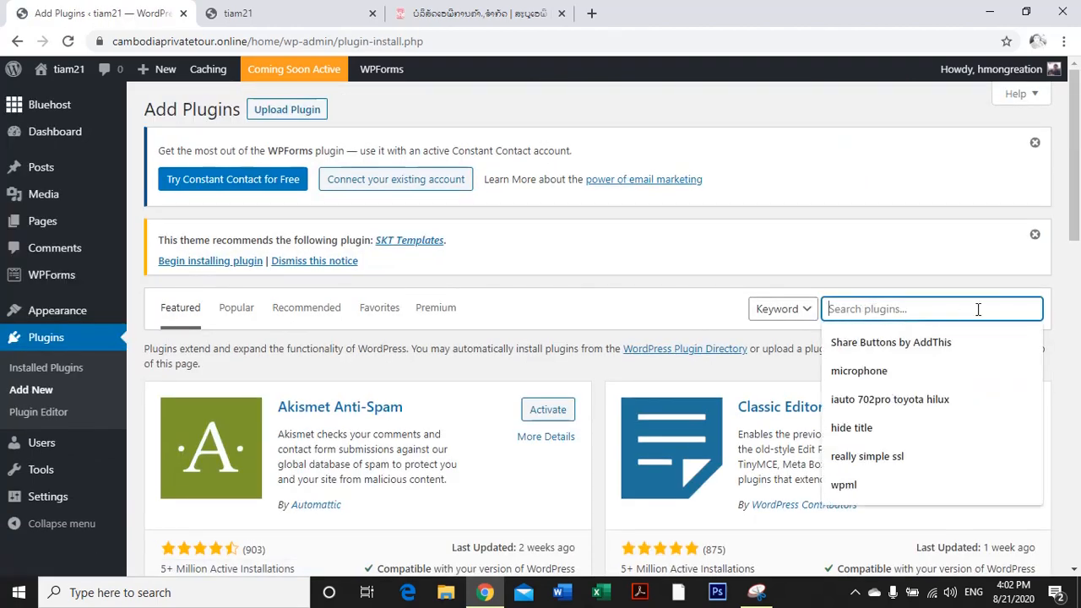
{"action": "type", "text": "ele"}
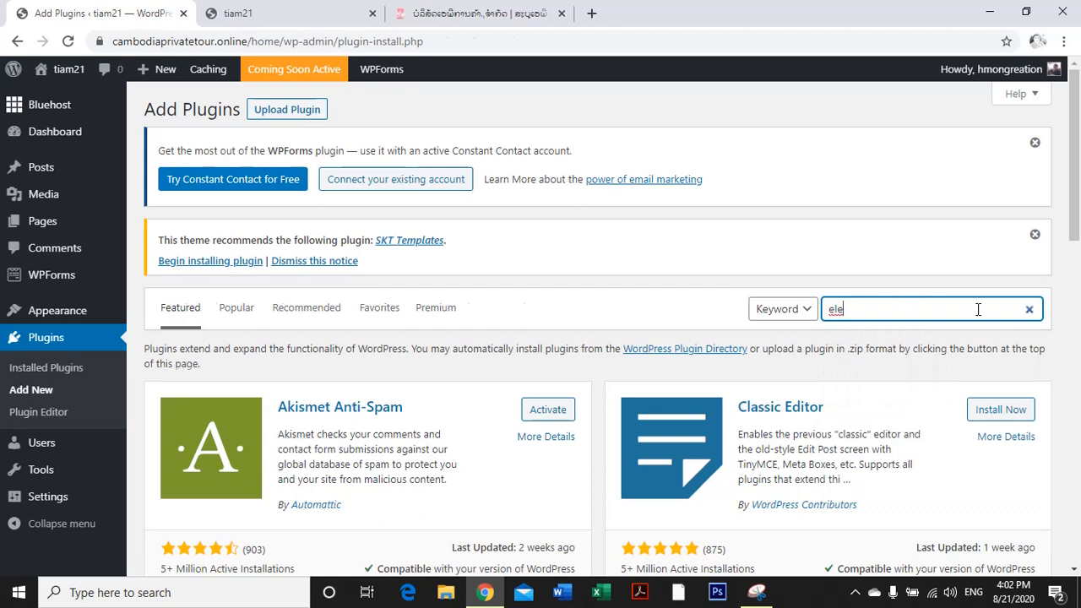
{"action": "type", "text": "men"}
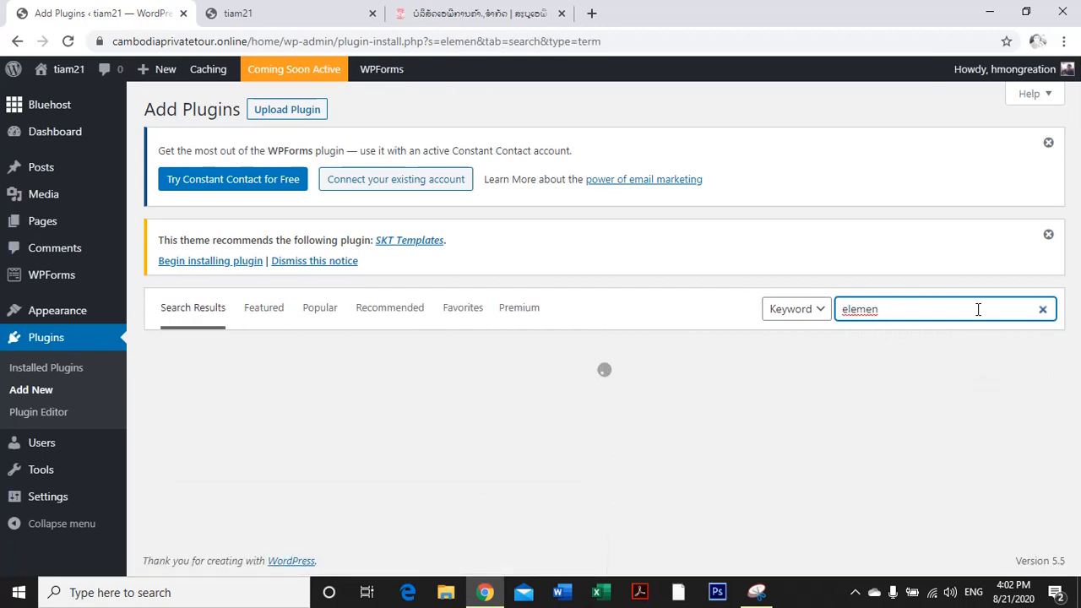
{"action": "type", "text": "tor"}
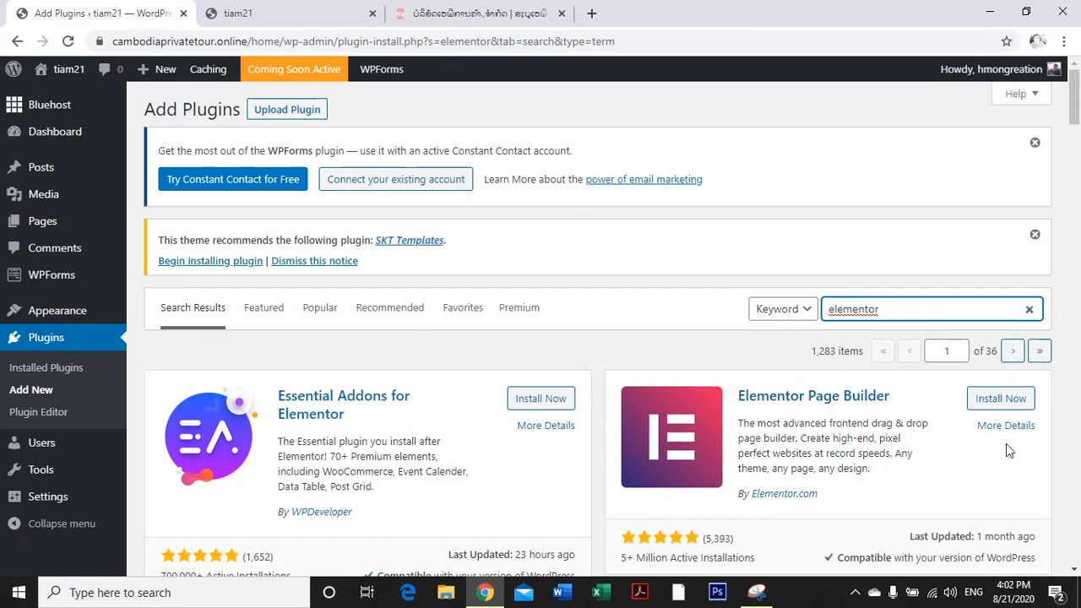
{"action": "left_click", "coordinate": [1001, 402]}
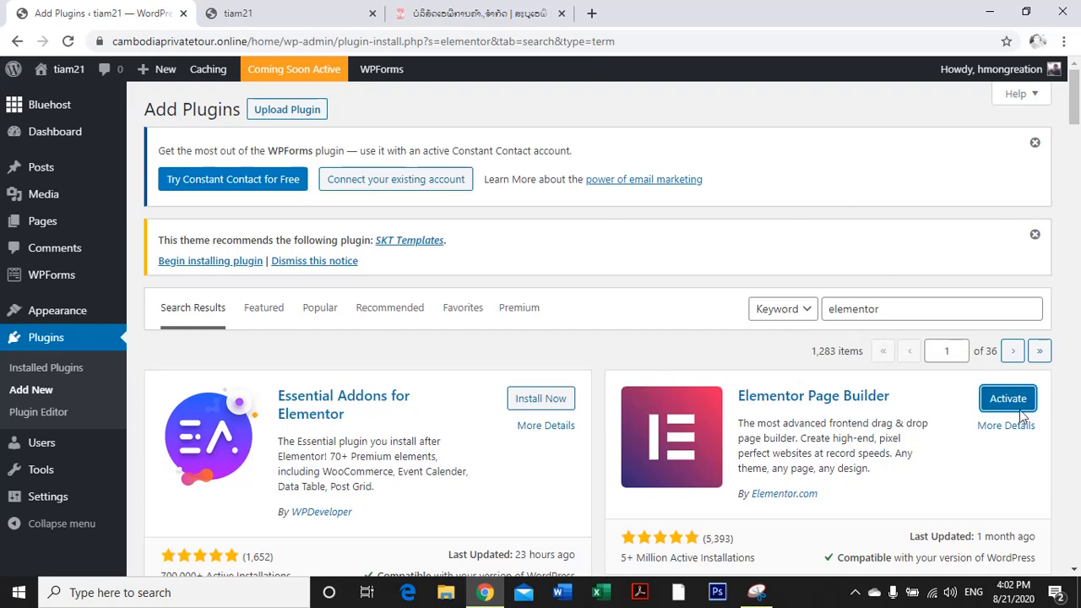
{"action": "left_click", "coordinate": [1008, 402]}
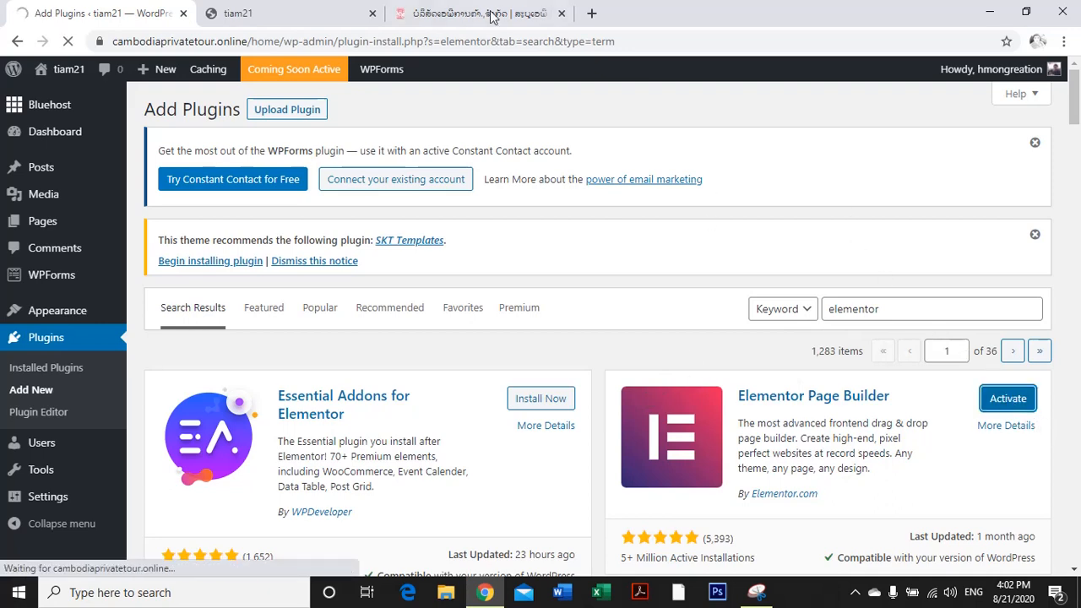
Open laoads.net in a new browser tab, review its home page from the banners to the blog posts, and close it.
{"action": "left_click", "coordinate": [493, 17]}
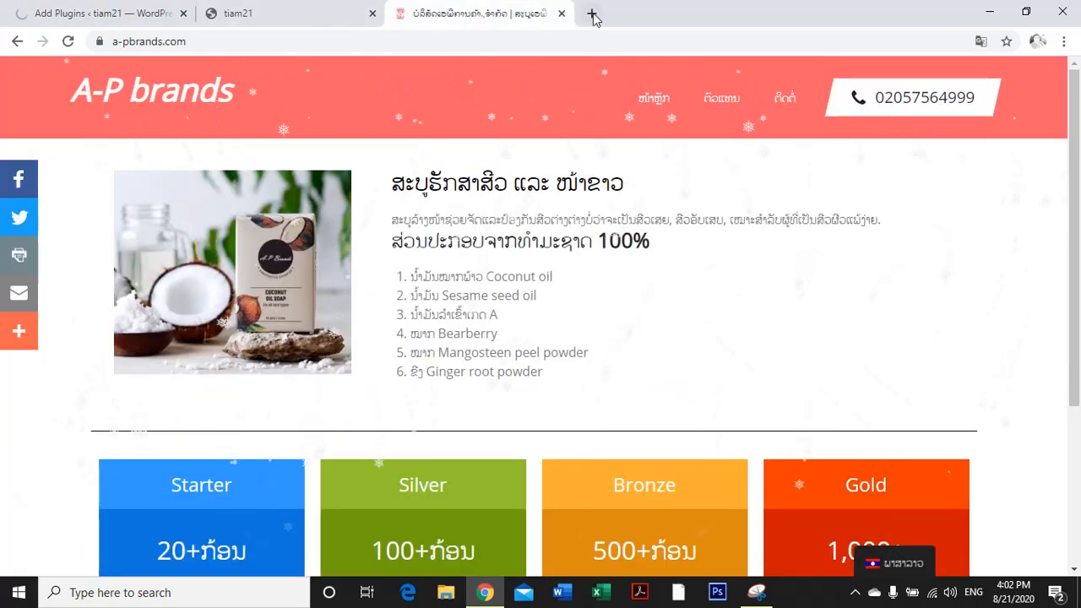
{"action": "left_click", "coordinate": [592, 15]}
{"action": "type", "text": "la"}
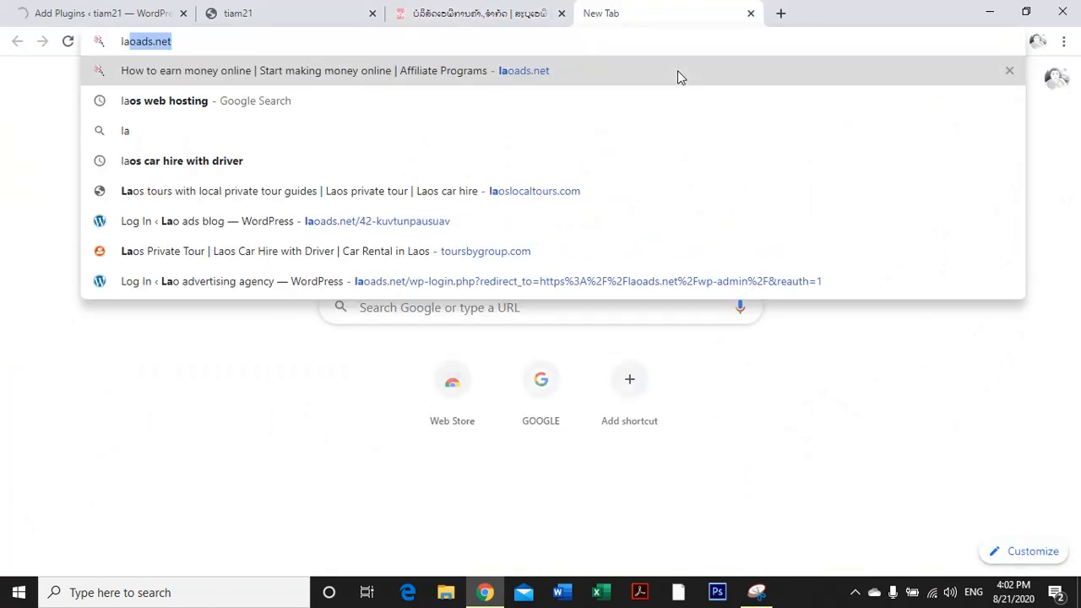
{"action": "key", "text": "Return"}
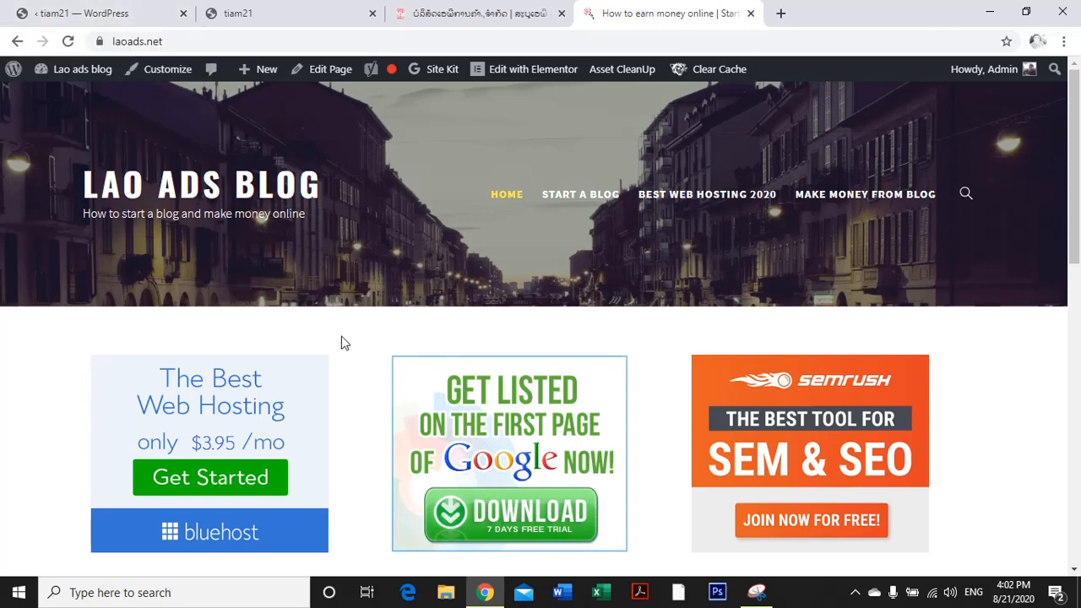
{"action": "scroll", "coordinate": [606, 369], "scroll_direction": "down", "scroll_amount": 2}
{"action": "scroll", "coordinate": [509, 335], "scroll_direction": "down", "scroll_amount": 4}
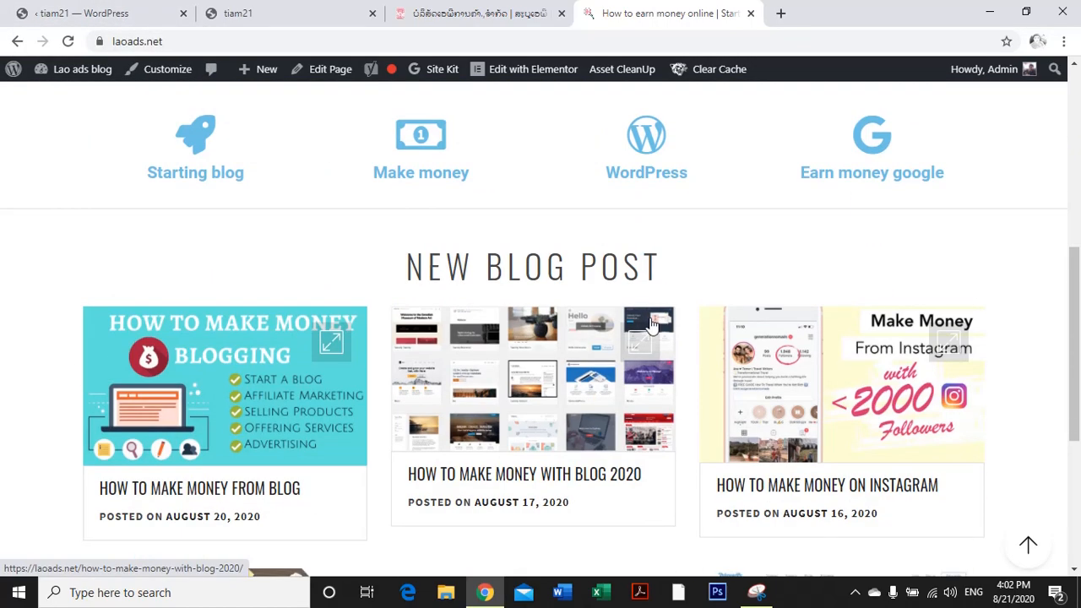
{"action": "scroll", "coordinate": [681, 358], "scroll_direction": "down", "scroll_amount": 4}
{"action": "scroll", "coordinate": [680, 358], "scroll_direction": "up", "scroll_amount": 8}
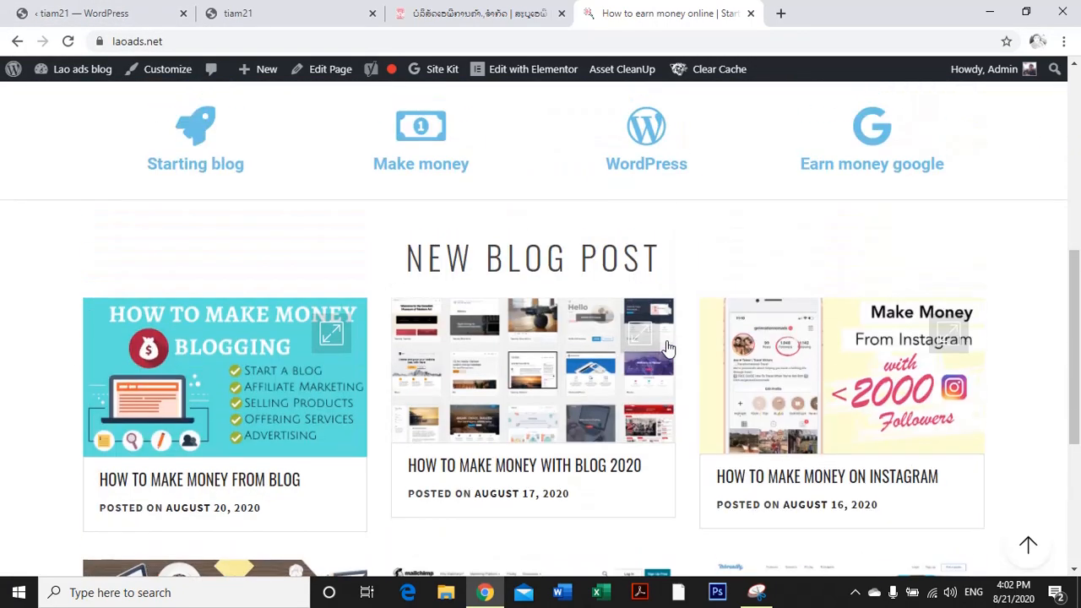
{"action": "scroll", "coordinate": [264, 488], "scroll_direction": "down", "scroll_amount": 1}
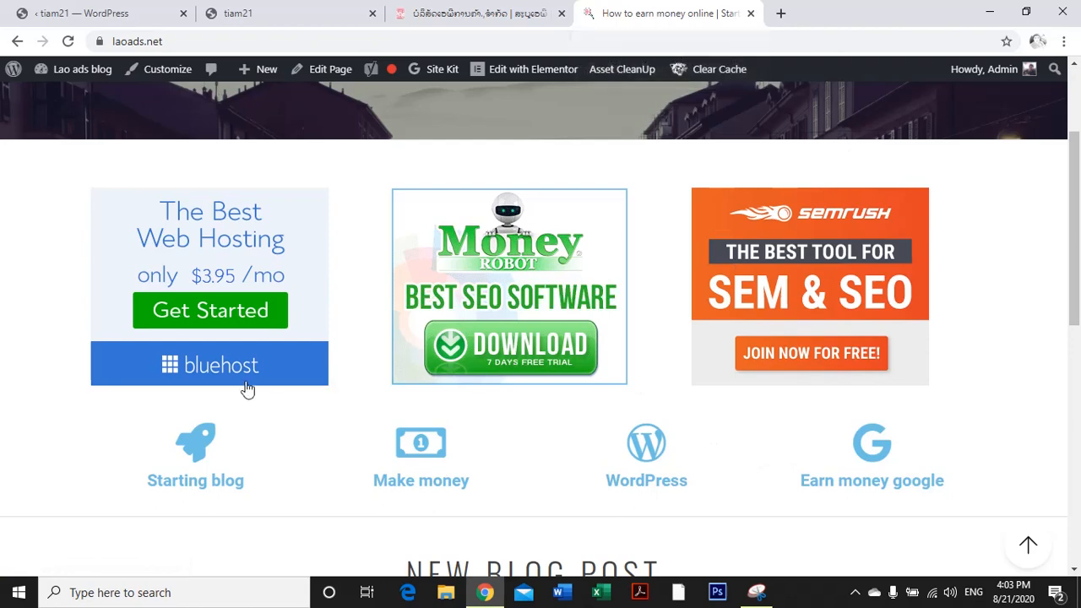
{"action": "left_click", "coordinate": [749, 14]}
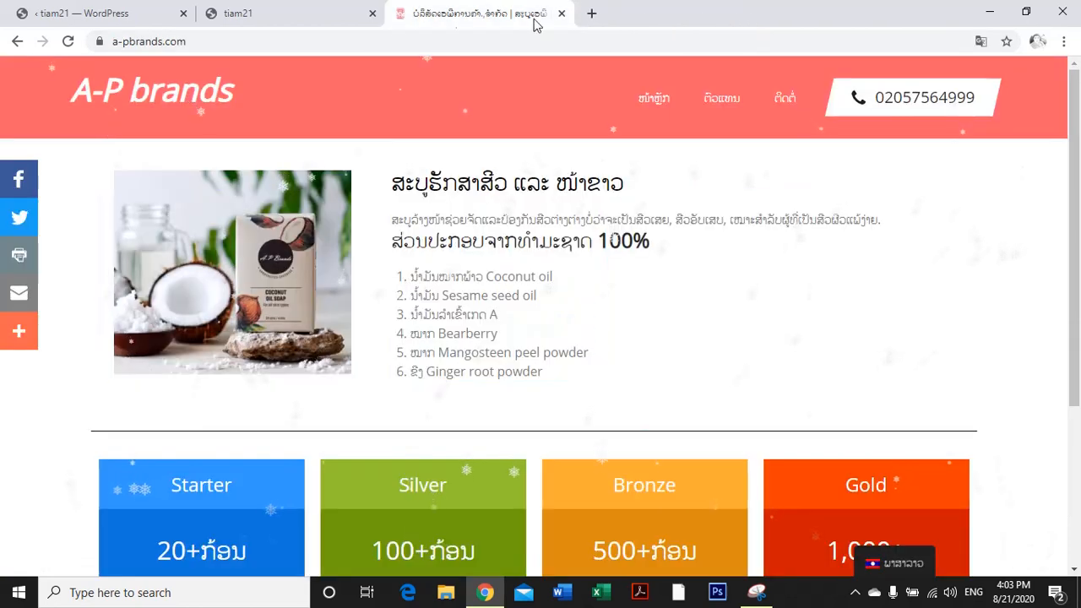
Return to the tiam21 dashboard, reopen the page for adding plugins, and check the A-P brands page again.
{"action": "left_click", "coordinate": [233, 16]}
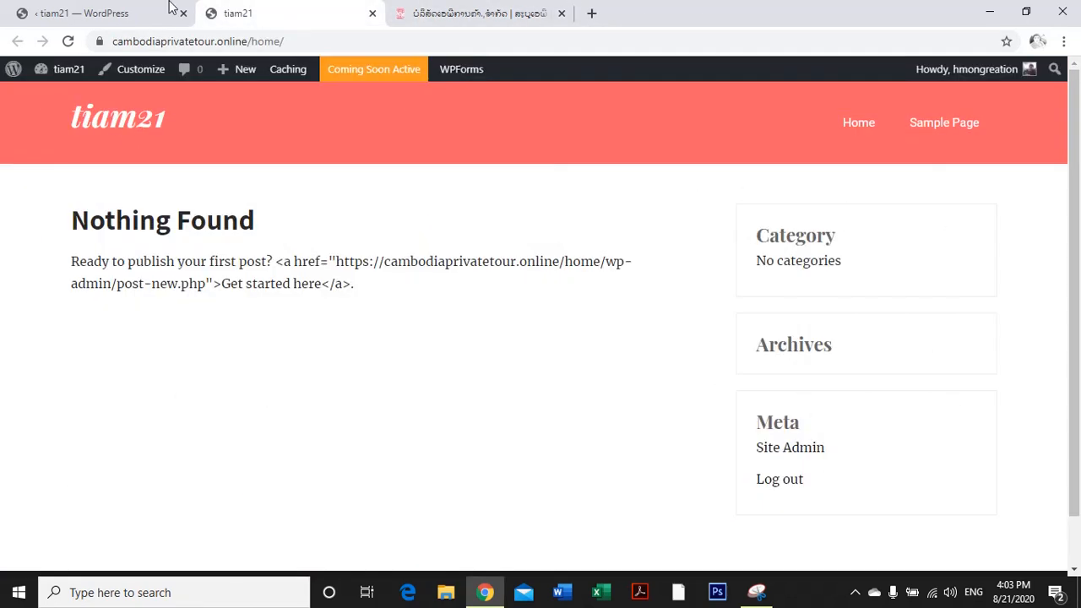
{"action": "left_click", "coordinate": [164, 11]}
{"action": "left_click", "coordinate": [934, 135]}
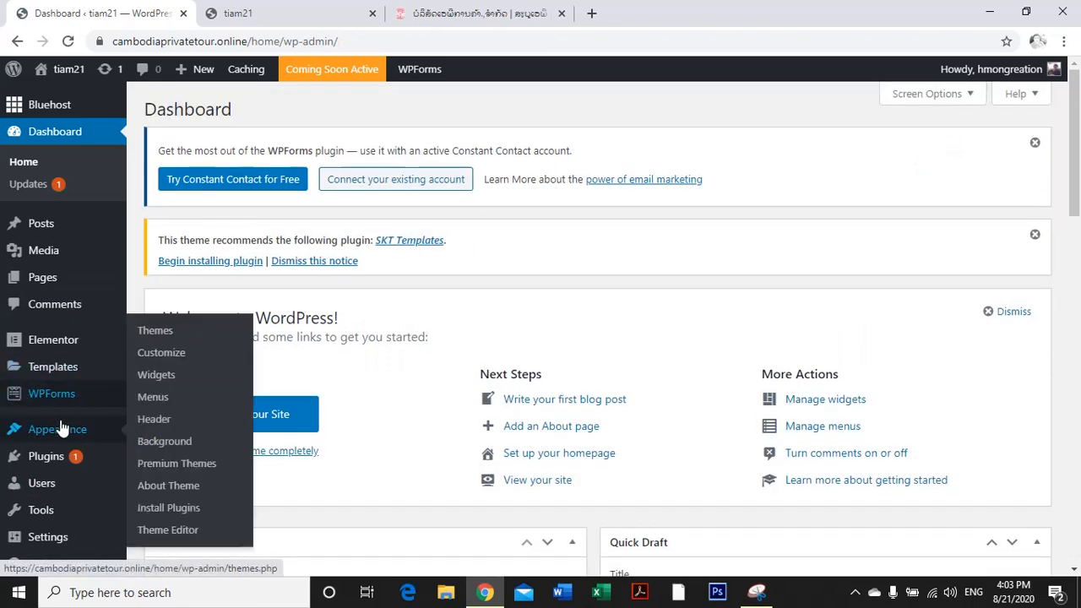
{"action": "mouse_move", "coordinate": [54, 463]}
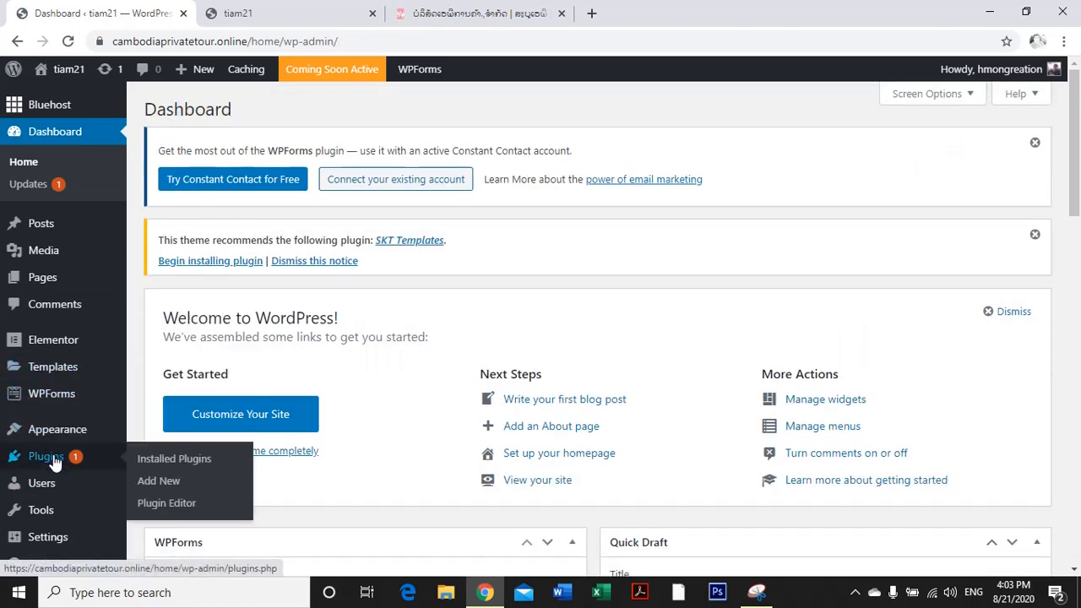
{"action": "left_click", "coordinate": [157, 480]}
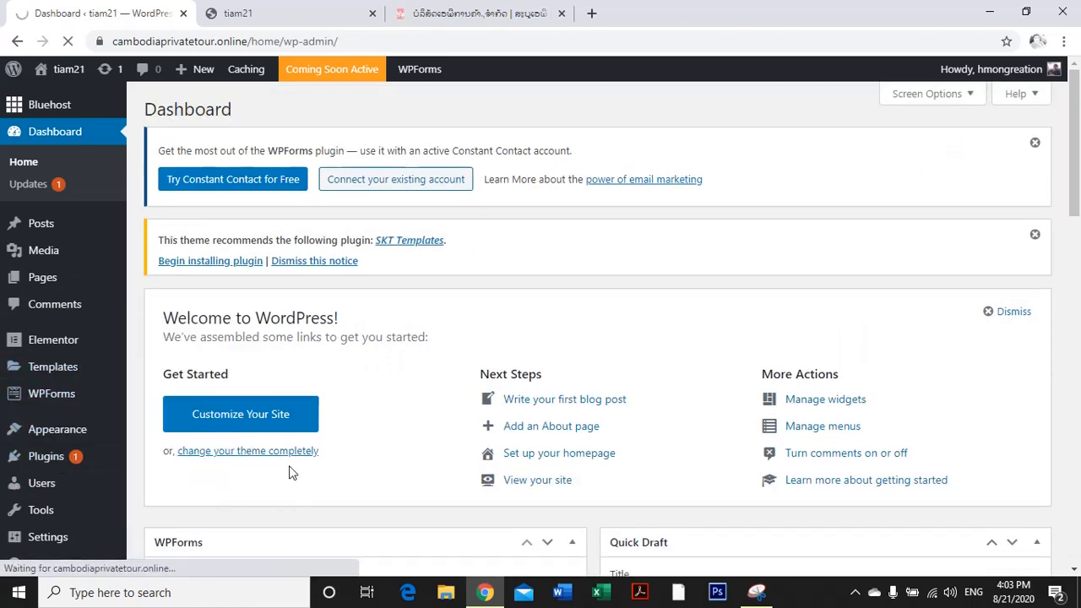
{"action": "key", "text": "ctrl+3"}
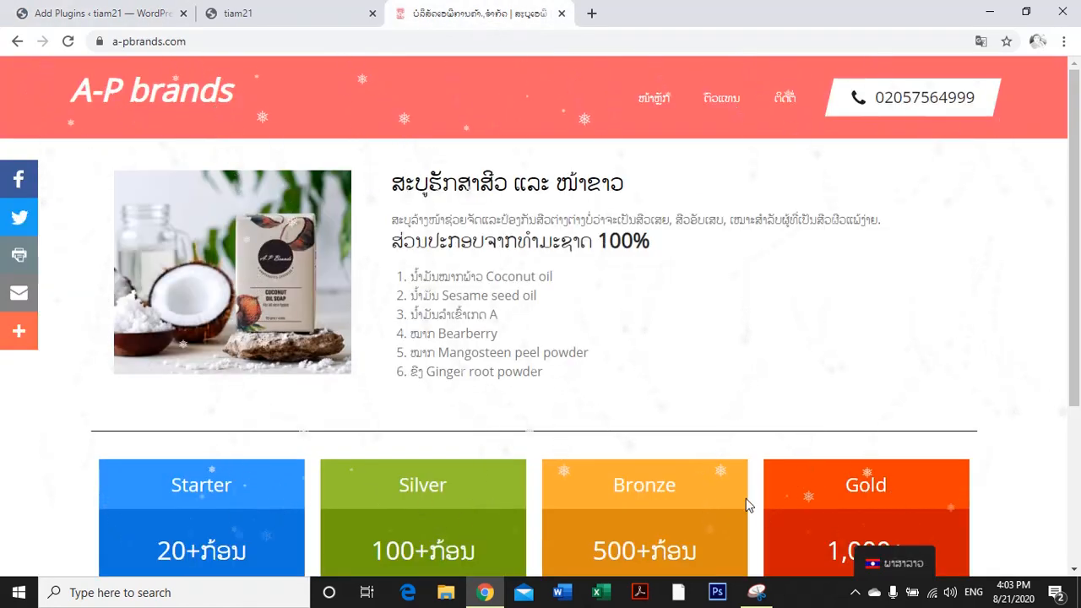
{"action": "left_click", "coordinate": [168, 19]}
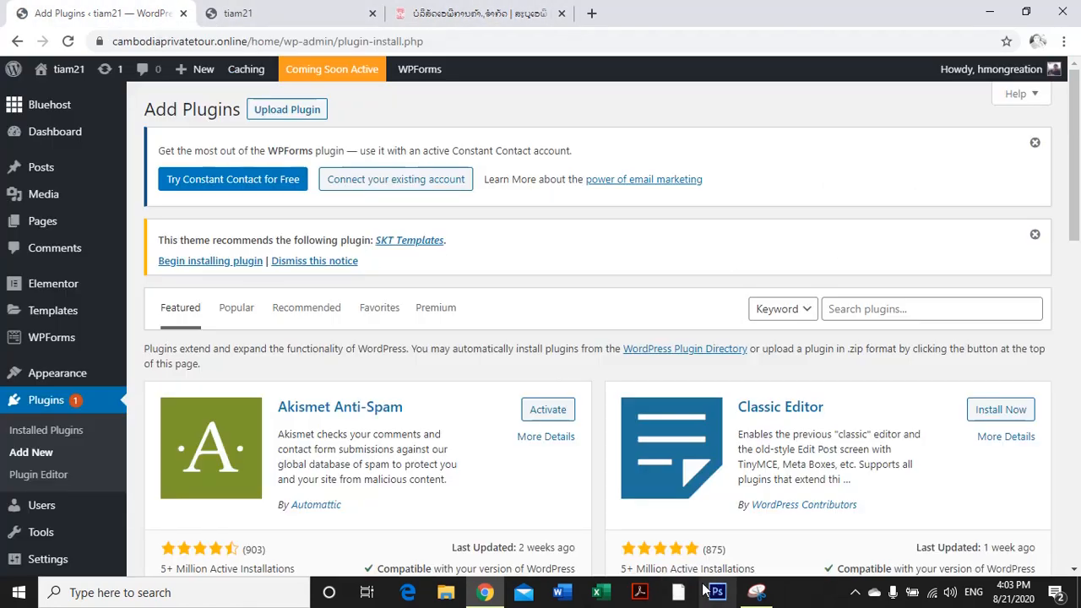
Start a new page on the tiam21 site, looking over the A-P brands page and the tiam21 home page while it loads.
{"action": "mouse_move", "coordinate": [37, 219]}
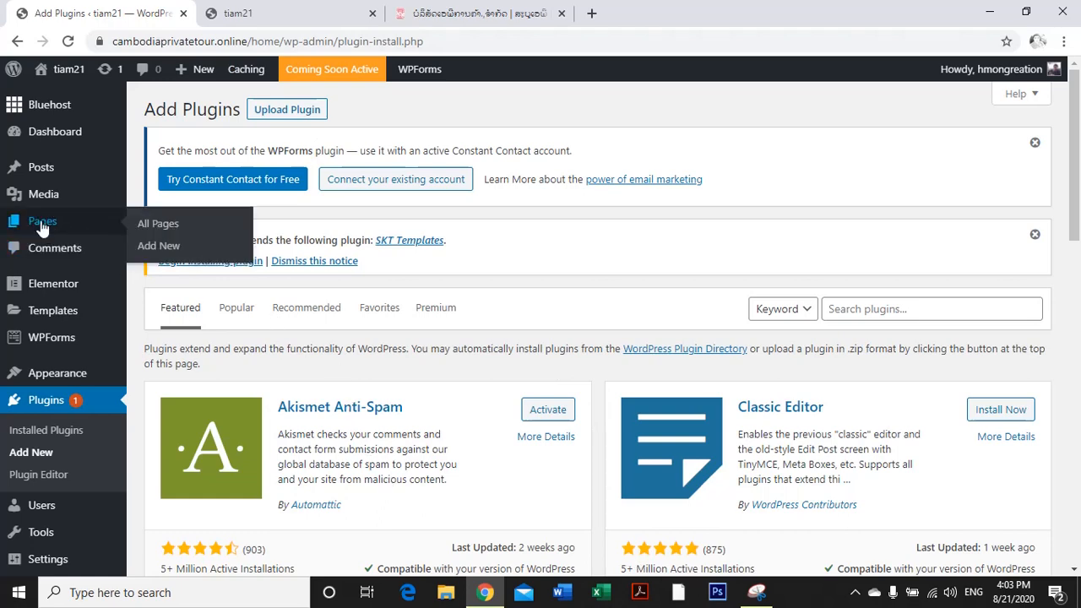
{"action": "left_click", "coordinate": [158, 248]}
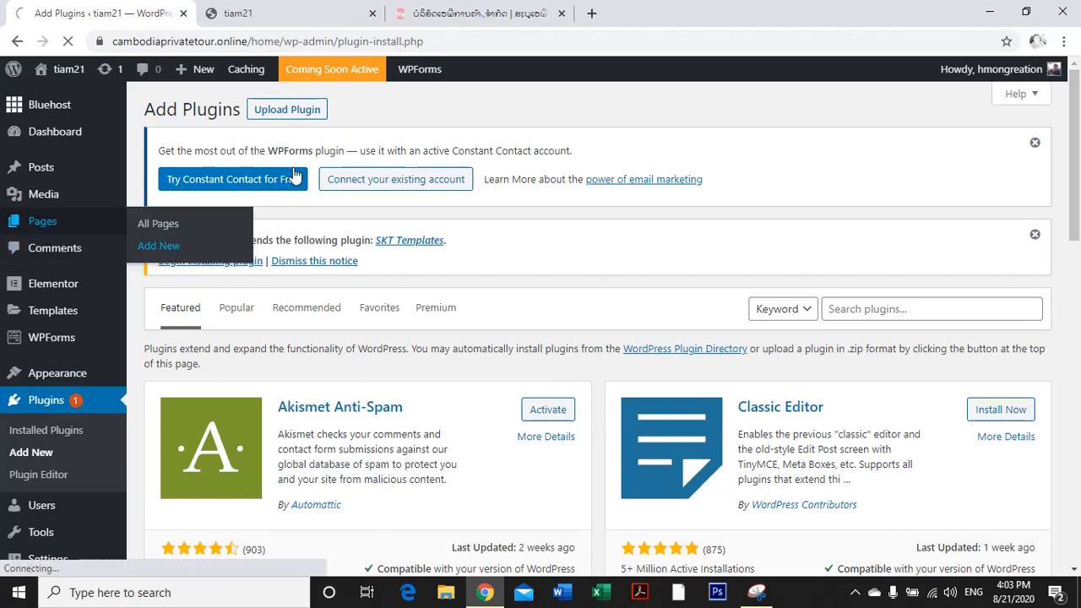
{"action": "left_click", "coordinate": [426, 13]}
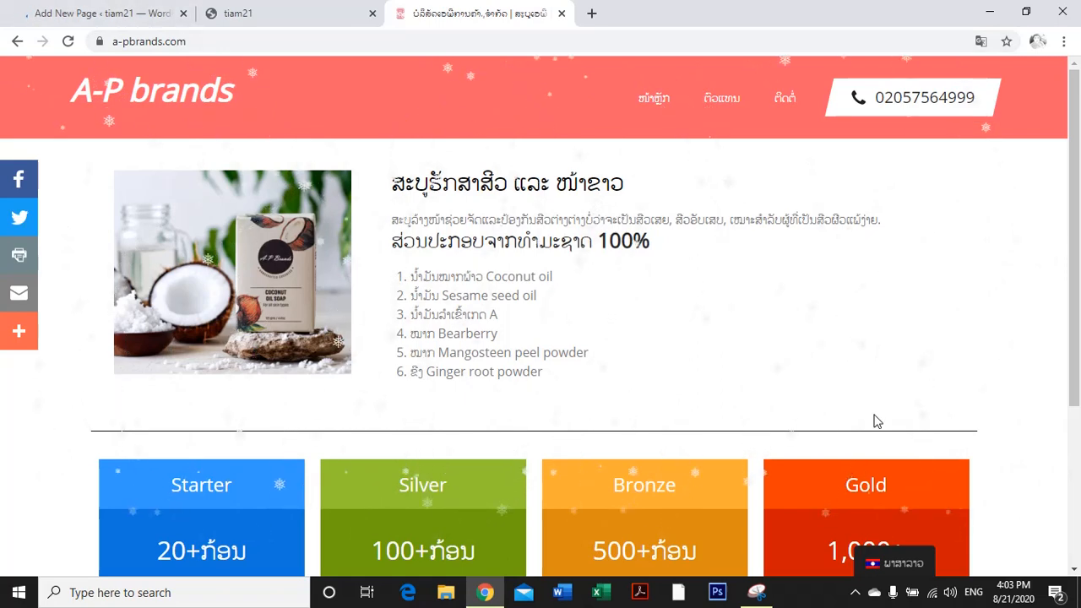
{"action": "left_click", "coordinate": [168, 15]}
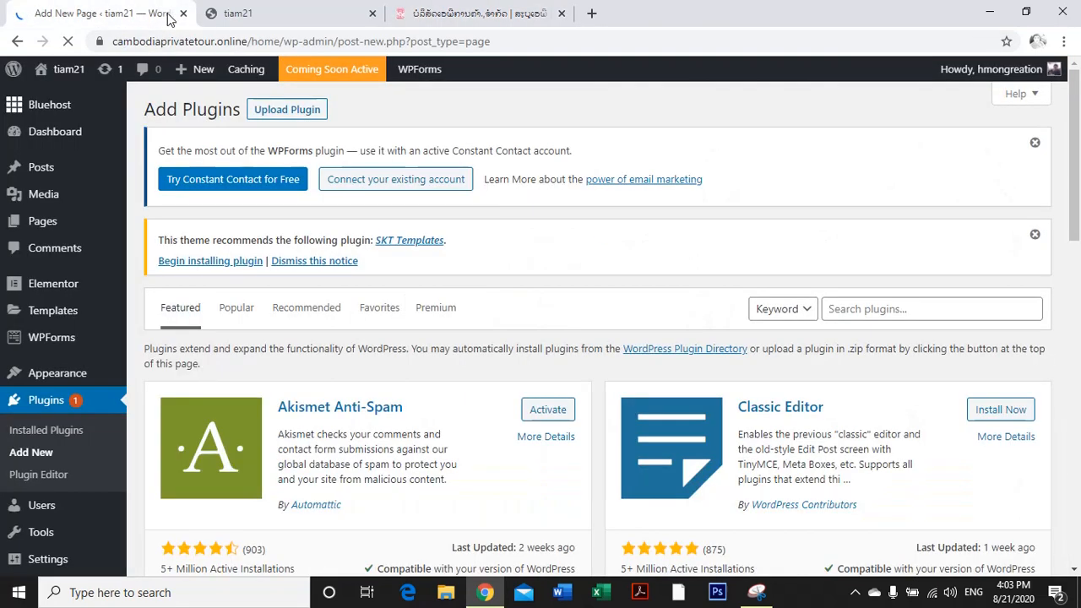
{"action": "left_click", "coordinate": [452, 23]}
{"action": "left_click", "coordinate": [47, 10]}
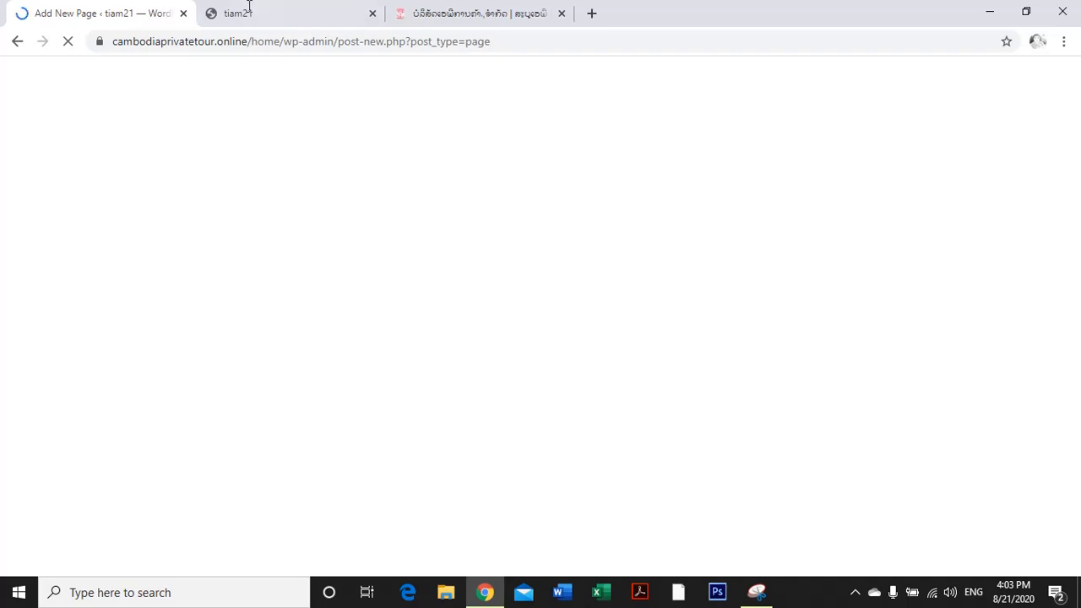
{"action": "left_click", "coordinate": [294, 15]}
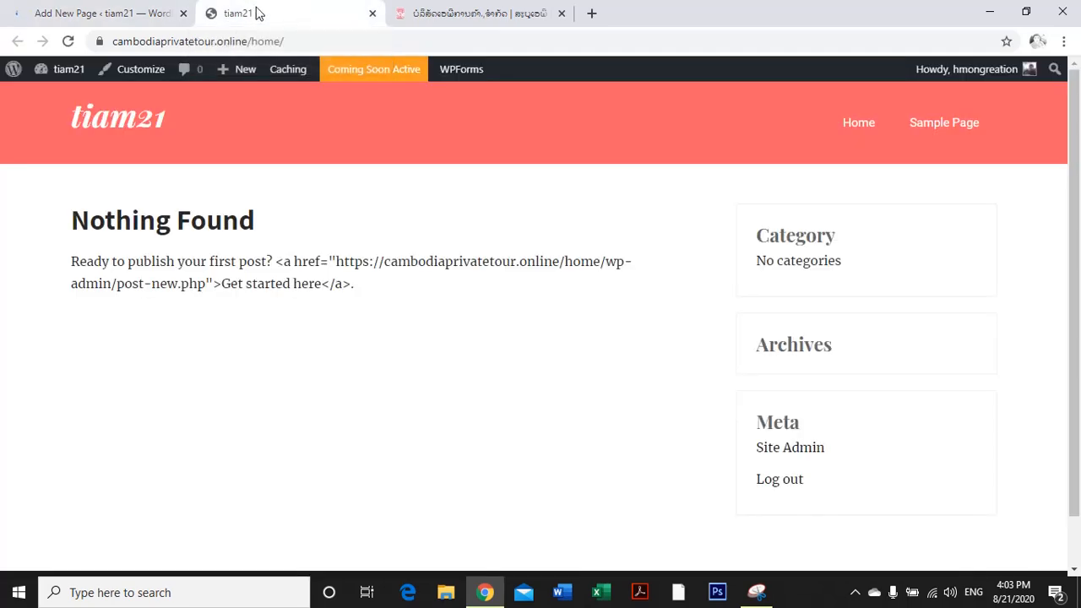
{"action": "left_click", "coordinate": [126, 12]}
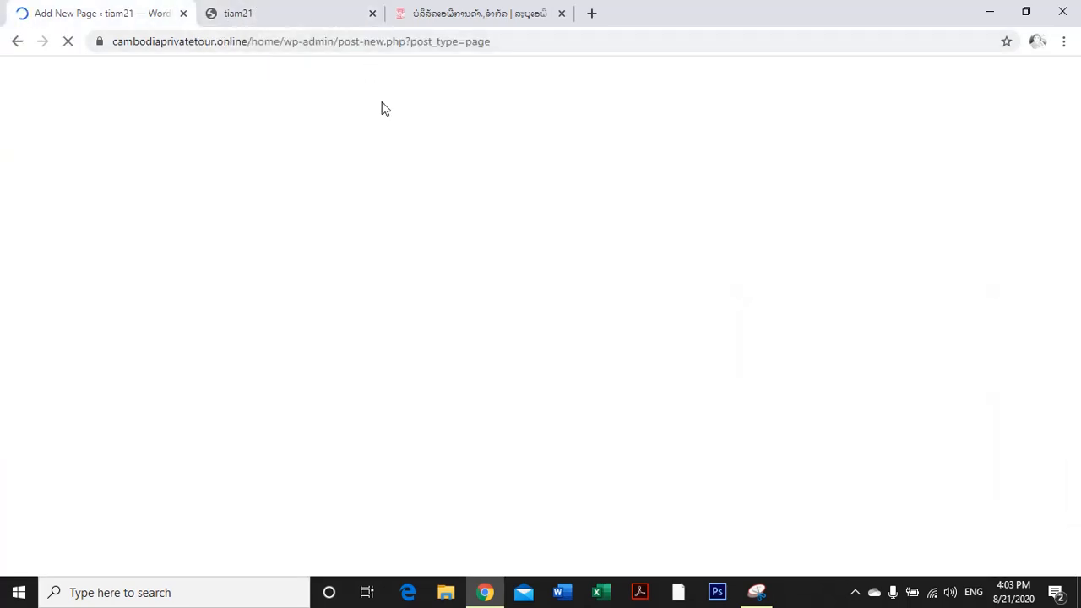
{"action": "left_click", "coordinate": [268, 19]}
{"action": "mouse_move", "coordinate": [75, 73]}
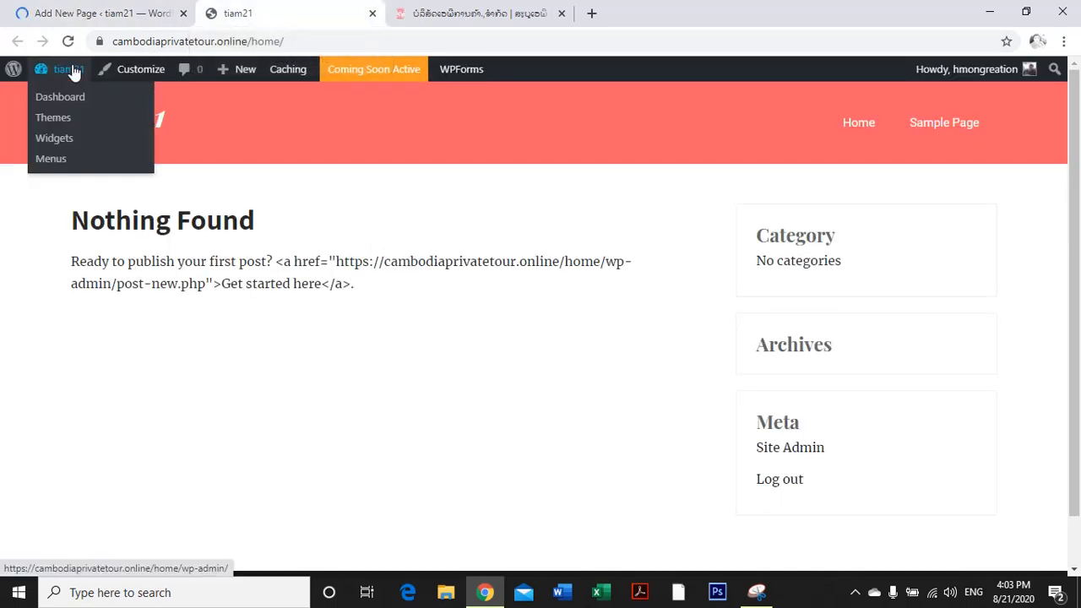
{"action": "left_click", "coordinate": [91, 17]}
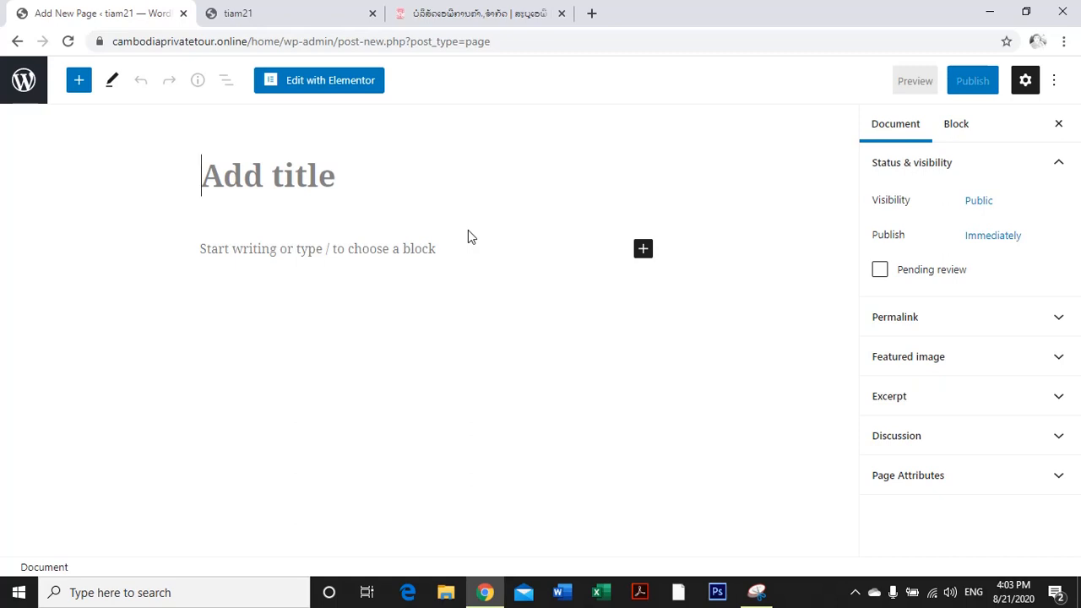
Title the new page "Tiam 21" and publish it.
{"action": "type", "text": "Tia"}
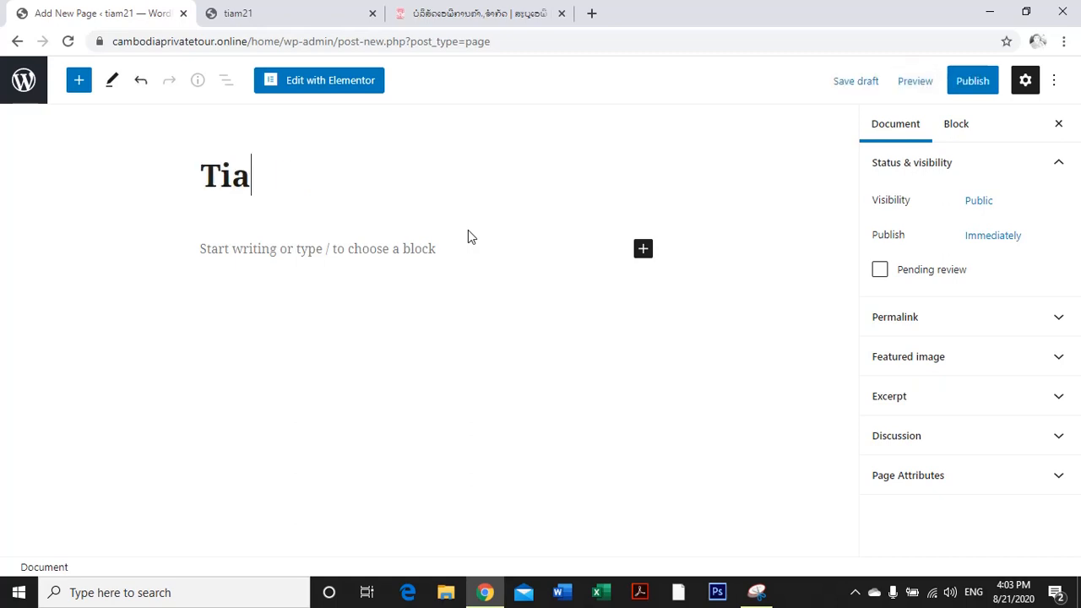
{"action": "type", "text": "m 21"}
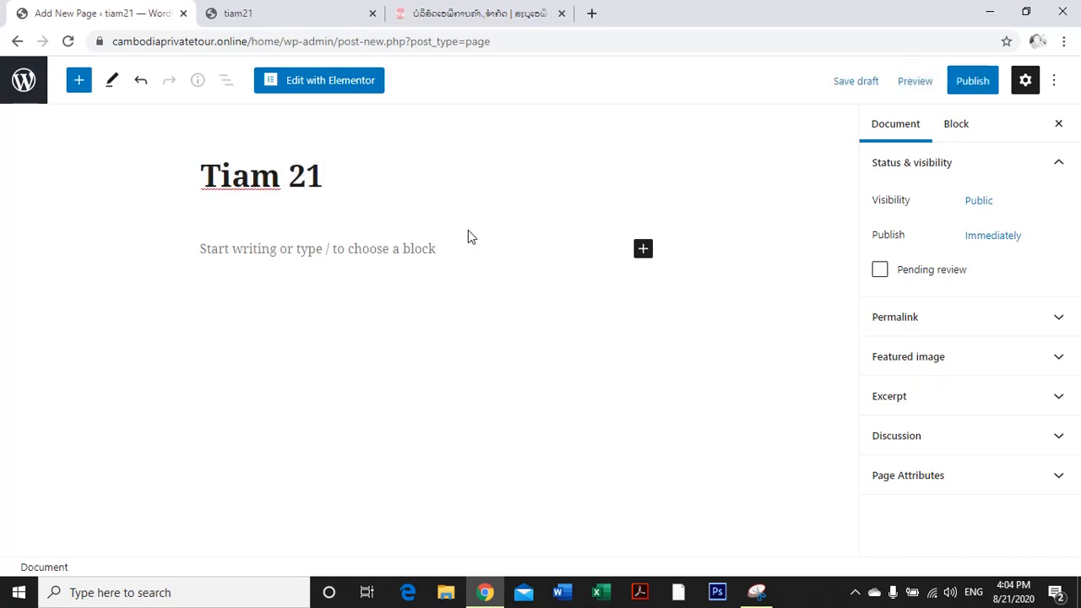
{"action": "left_click", "coordinate": [971, 84]}
{"action": "left_click", "coordinate": [971, 84]}
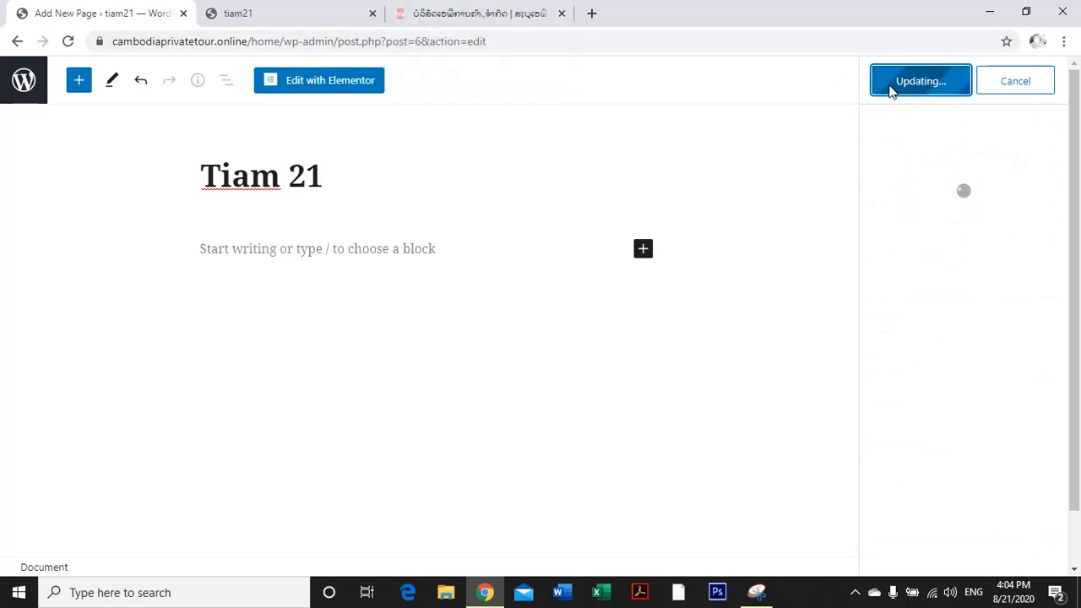
Go to the dashboard from the tiam21 home page and open the theme customizer, checking the publishing of the Tiam 21 page meanwhile.
{"action": "left_click", "coordinate": [320, 23]}
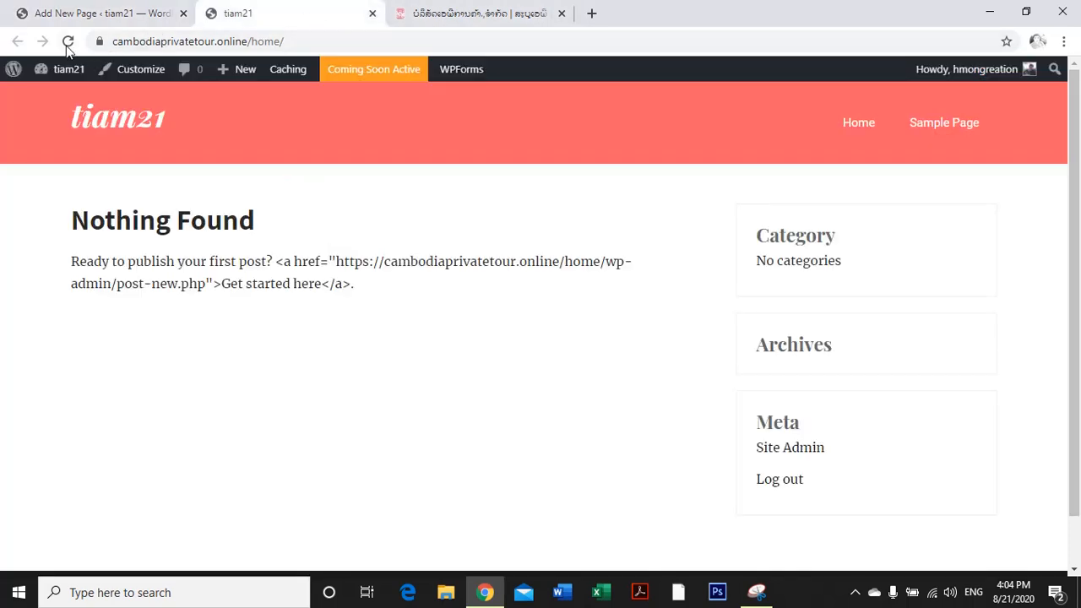
{"action": "left_click", "coordinate": [74, 15]}
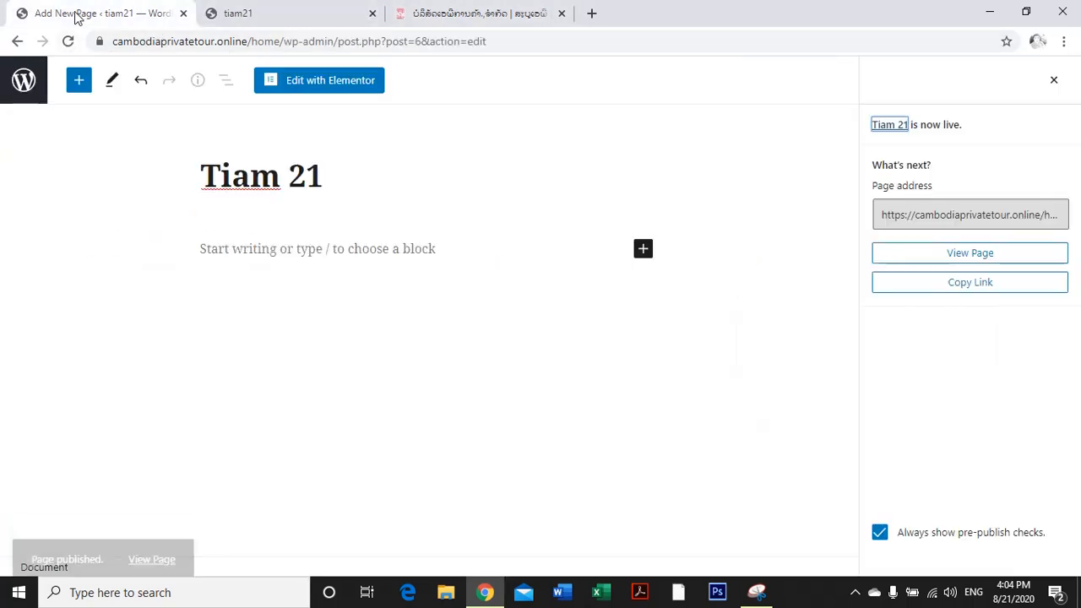
{"action": "left_click", "coordinate": [247, 16]}
{"action": "mouse_move", "coordinate": [69, 79]}
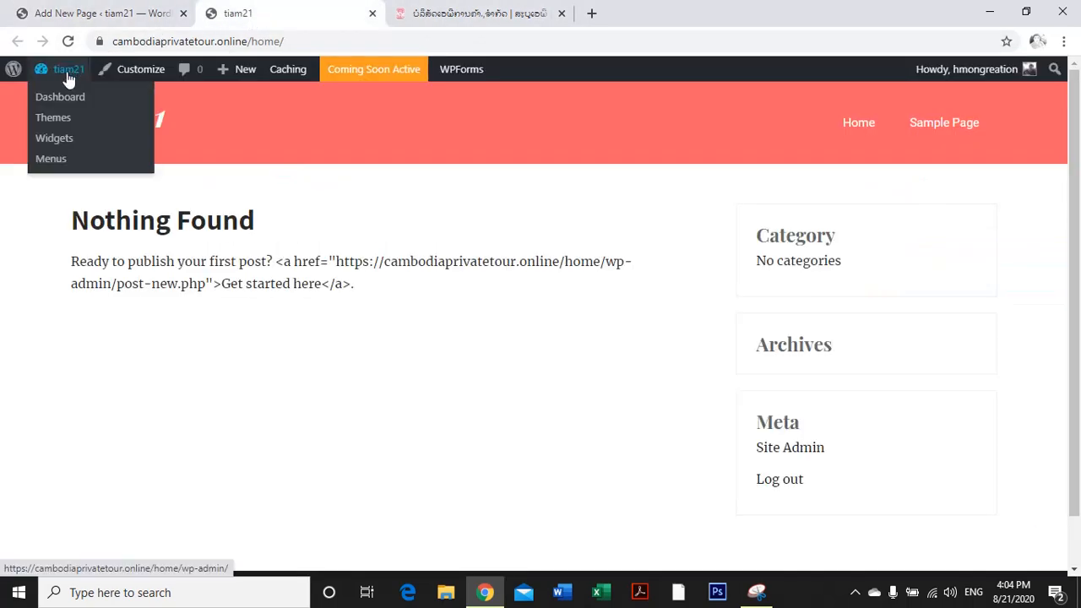
{"action": "left_click", "coordinate": [62, 98]}
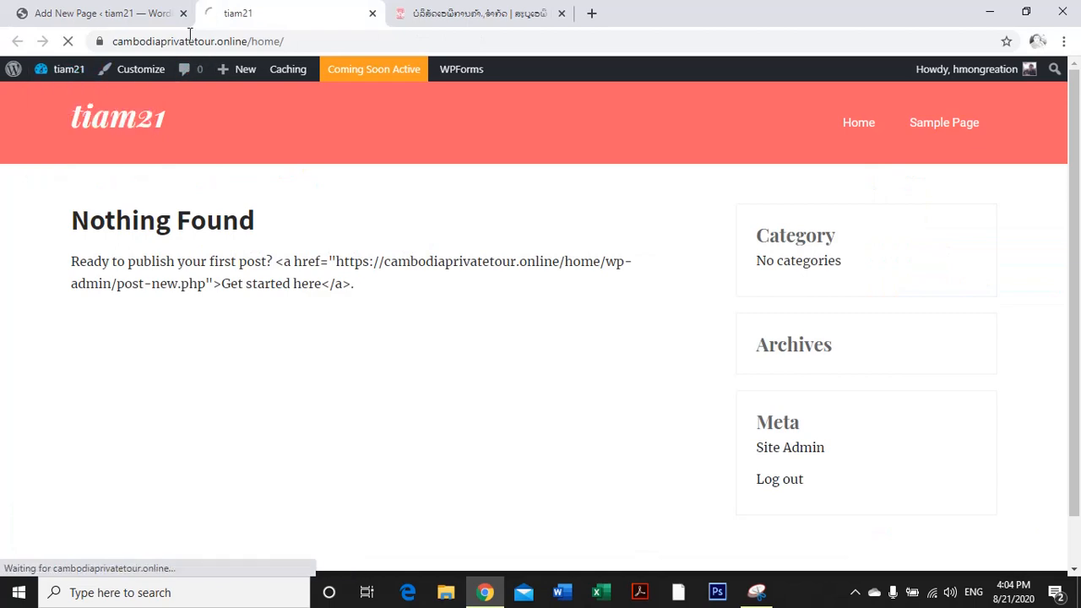
{"action": "left_click", "coordinate": [115, 16]}
{"action": "left_click", "coordinate": [244, 17]}
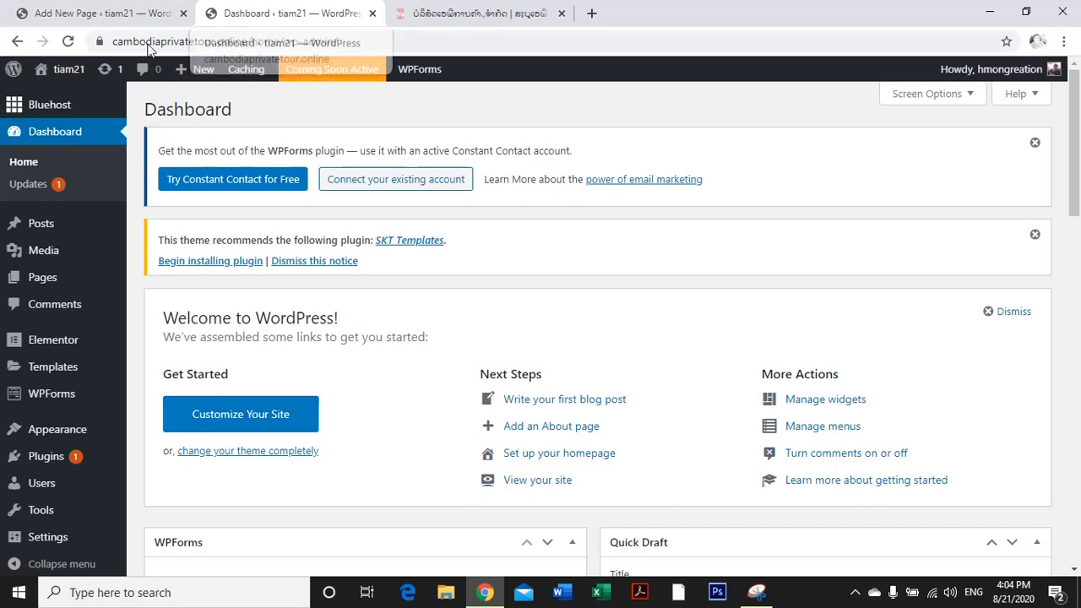
{"action": "mouse_move", "coordinate": [56, 429]}
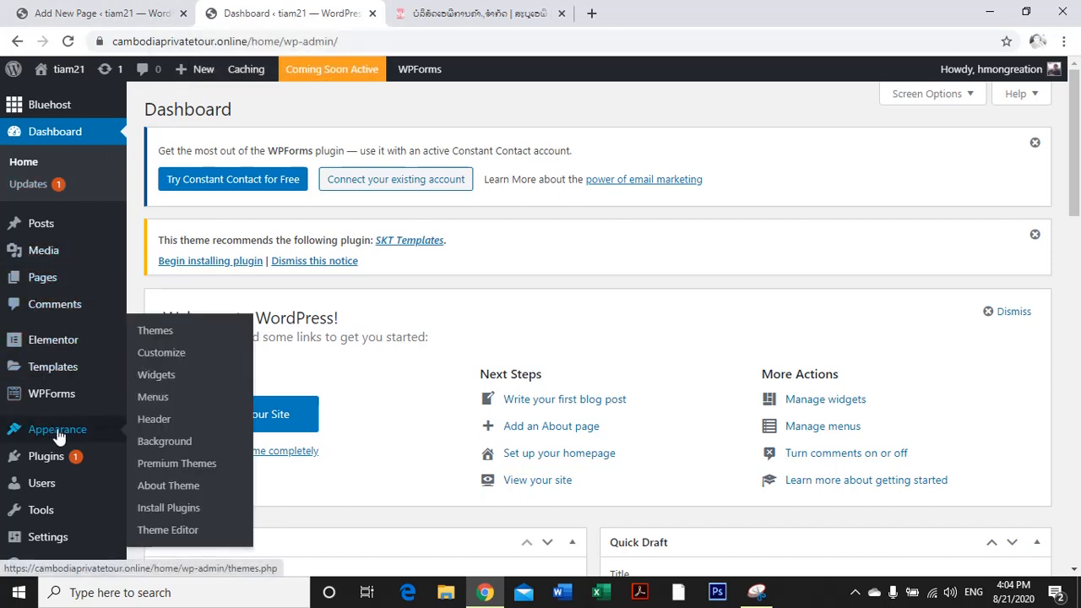
{"action": "left_click", "coordinate": [166, 353]}
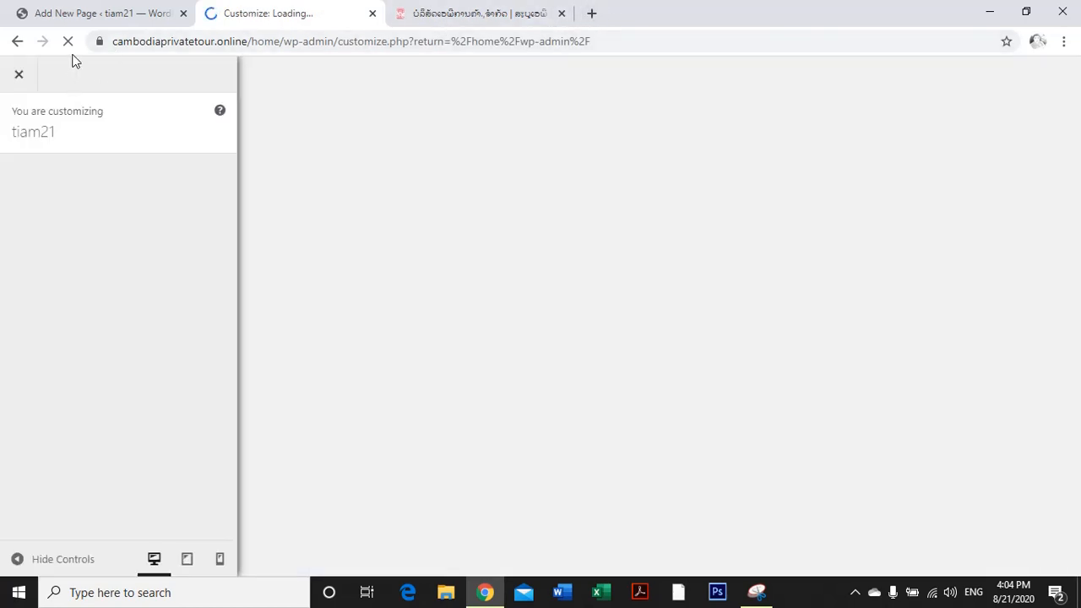
{"action": "left_click", "coordinate": [137, 15]}
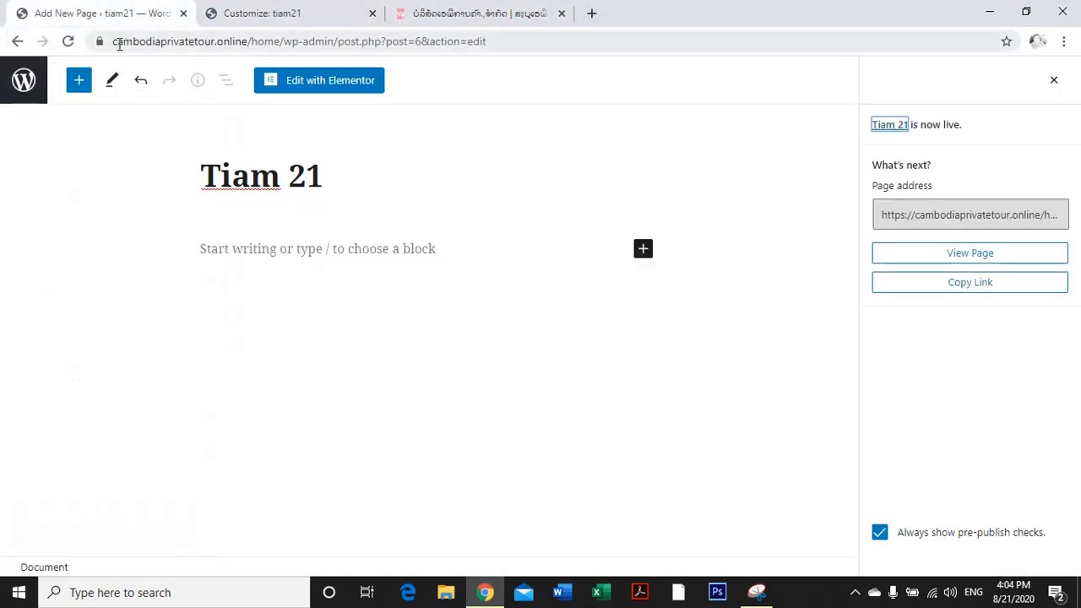
{"action": "left_click_drag", "start_coordinate": [280, 45], "coordinate": [1, 48]}
{"action": "key", "text": "ctrl+c"}
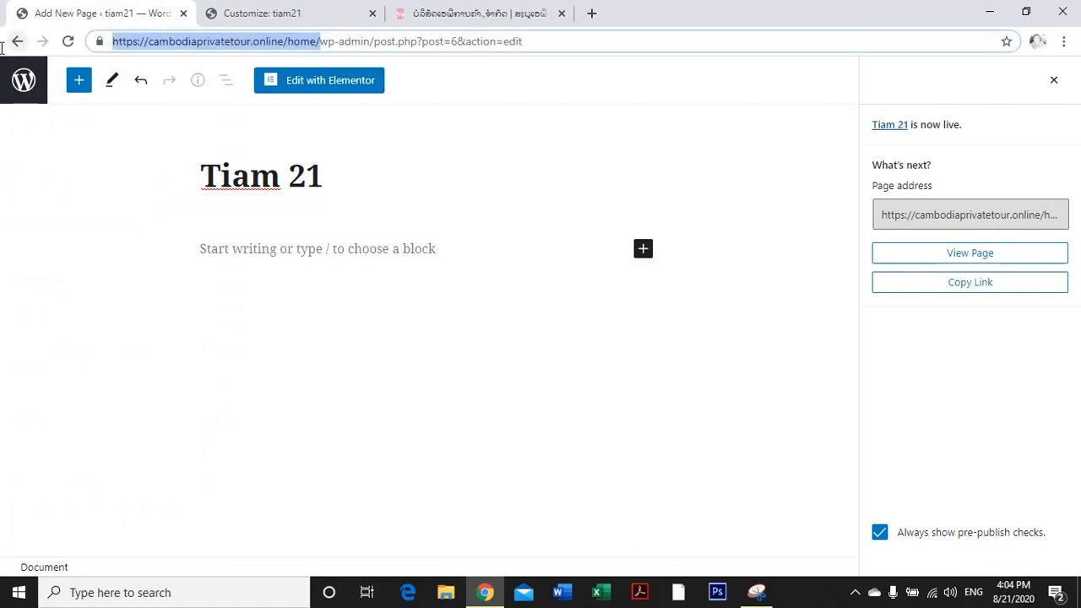
{"action": "left_click", "coordinate": [592, 13]}
{"action": "key", "text": "ctrl+v"}
{"action": "key", "text": "Return"}
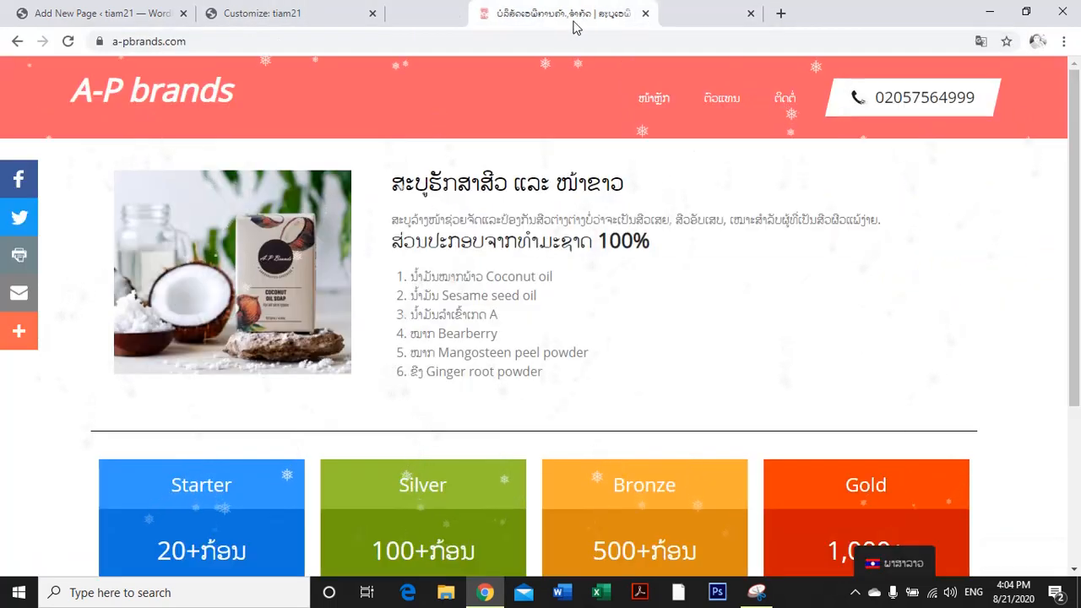
{"action": "left_click", "coordinate": [428, 21]}
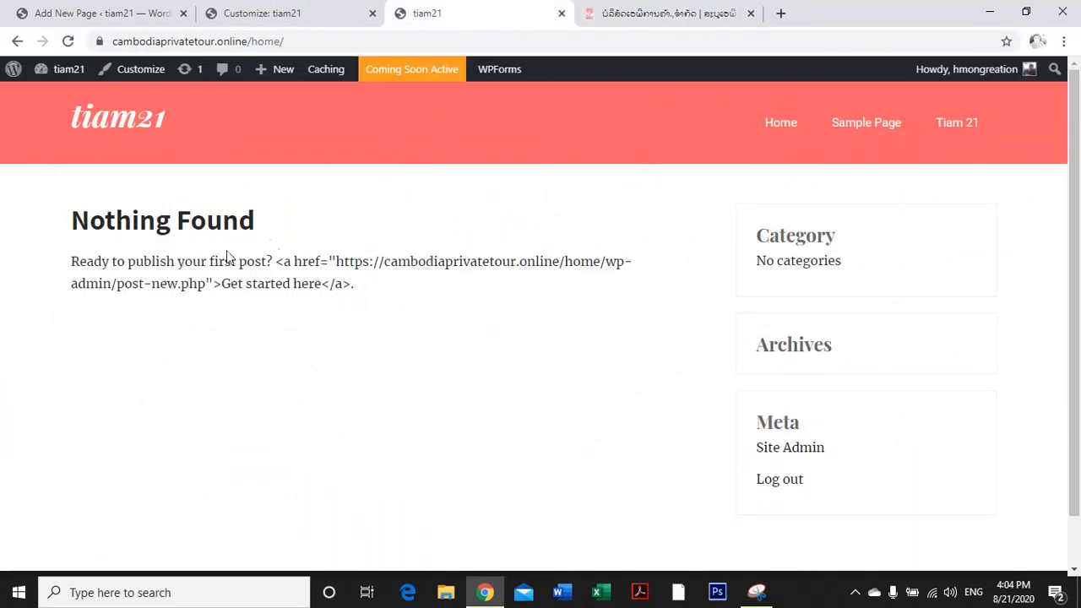
In the customizer's homepage settings, display a static page with Tiam 21 as the homepage, and publish the change.
{"action": "left_click", "coordinate": [262, 14]}
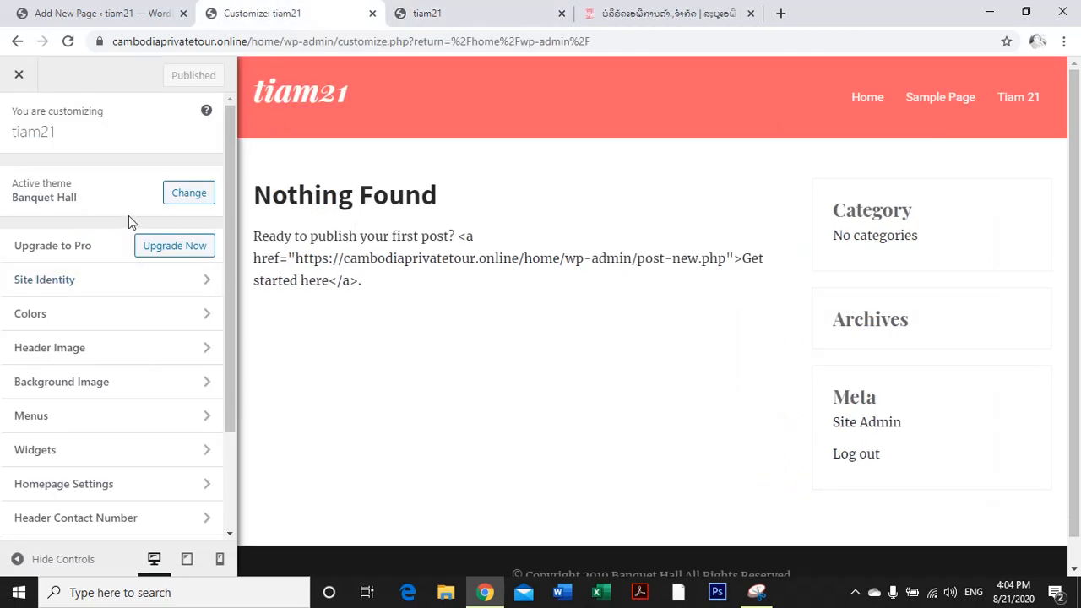
{"action": "scroll", "coordinate": [127, 253], "scroll_direction": "down", "scroll_amount": 1}
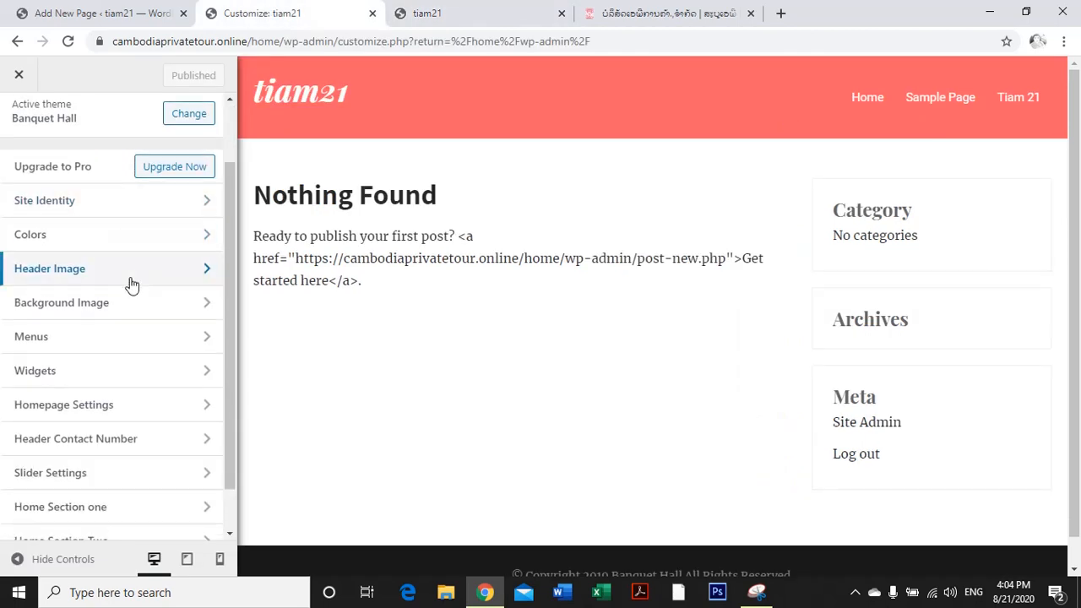
{"action": "left_click", "coordinate": [104, 406]}
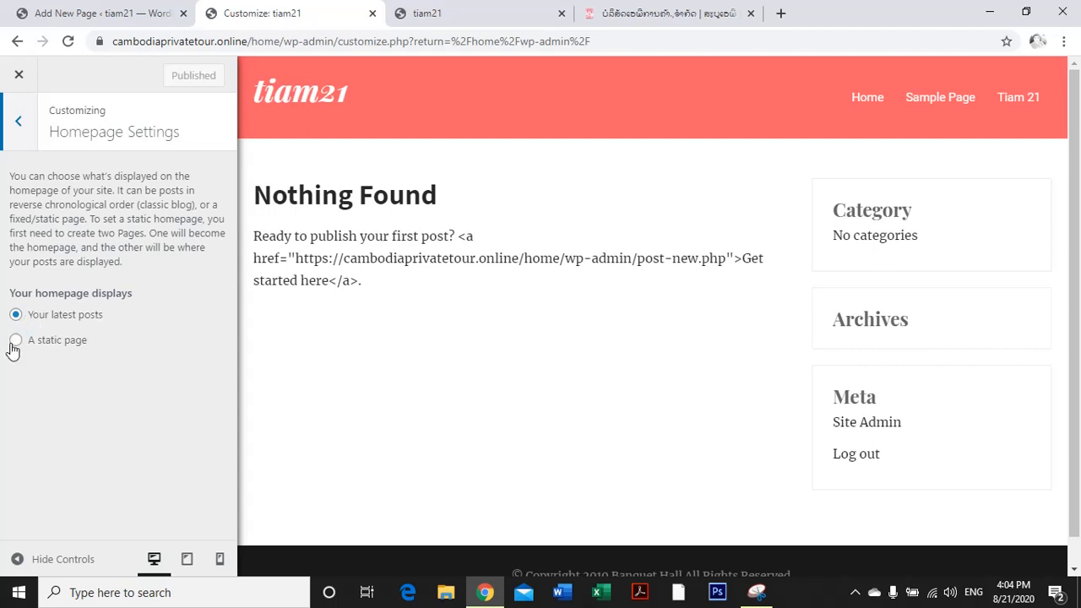
{"action": "left_click", "coordinate": [16, 341]}
{"action": "left_click", "coordinate": [103, 402]}
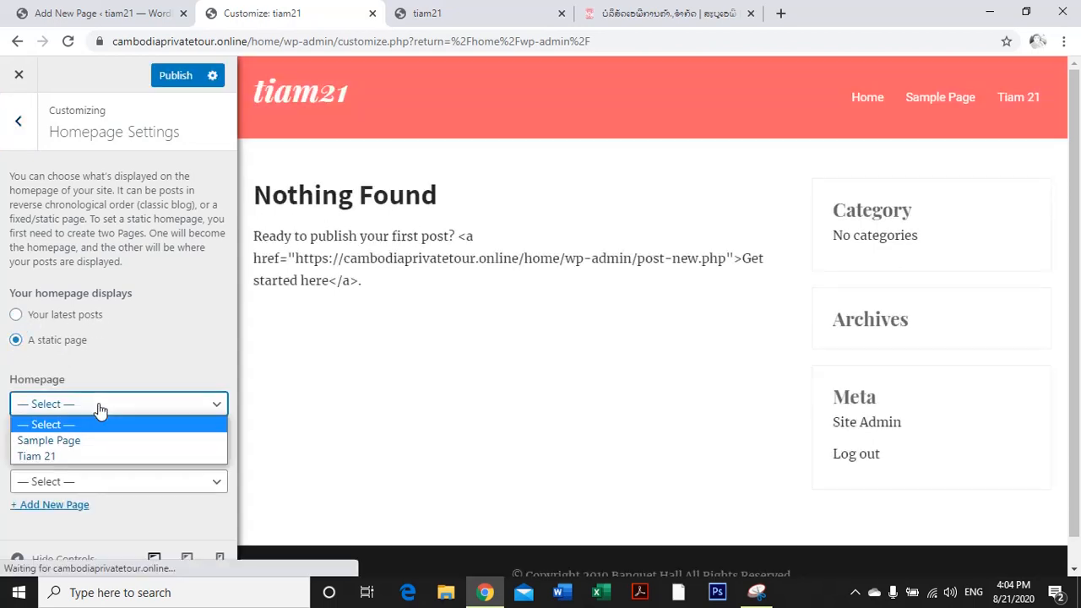
{"action": "left_click", "coordinate": [82, 456]}
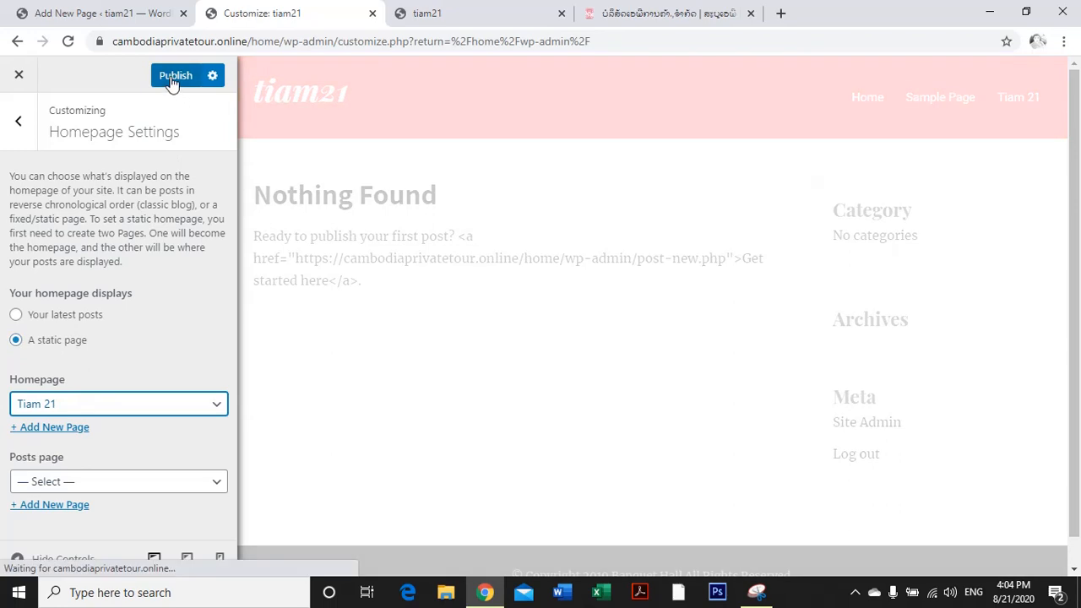
{"action": "left_click", "coordinate": [172, 76]}
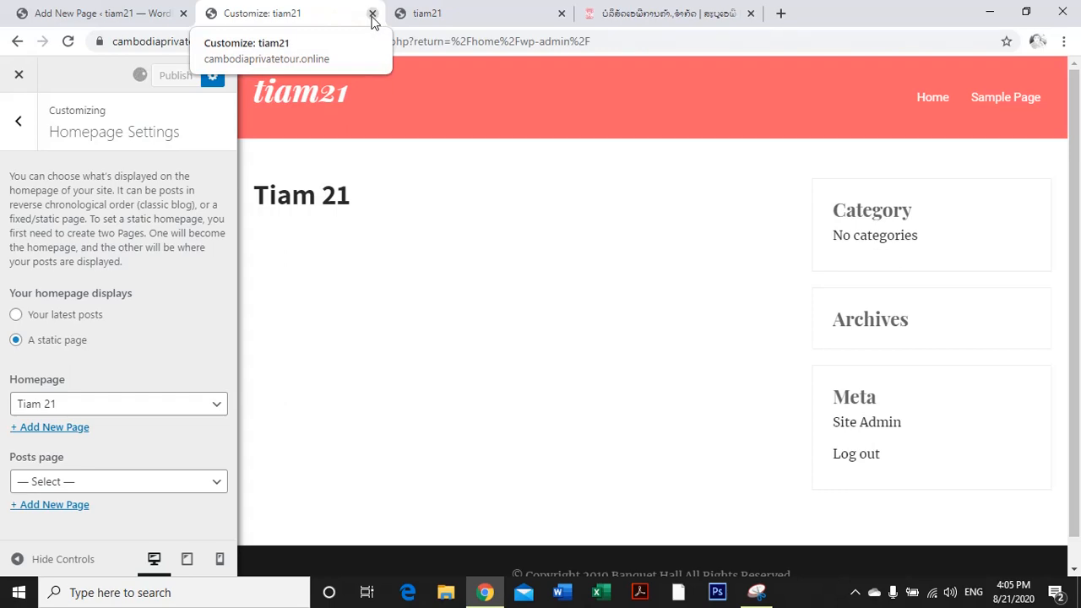
Reload the A-P brands page and the tiam21 home page to check the new homepage.
{"action": "left_click", "coordinate": [116, 14]}
{"action": "left_click", "coordinate": [610, 17]}
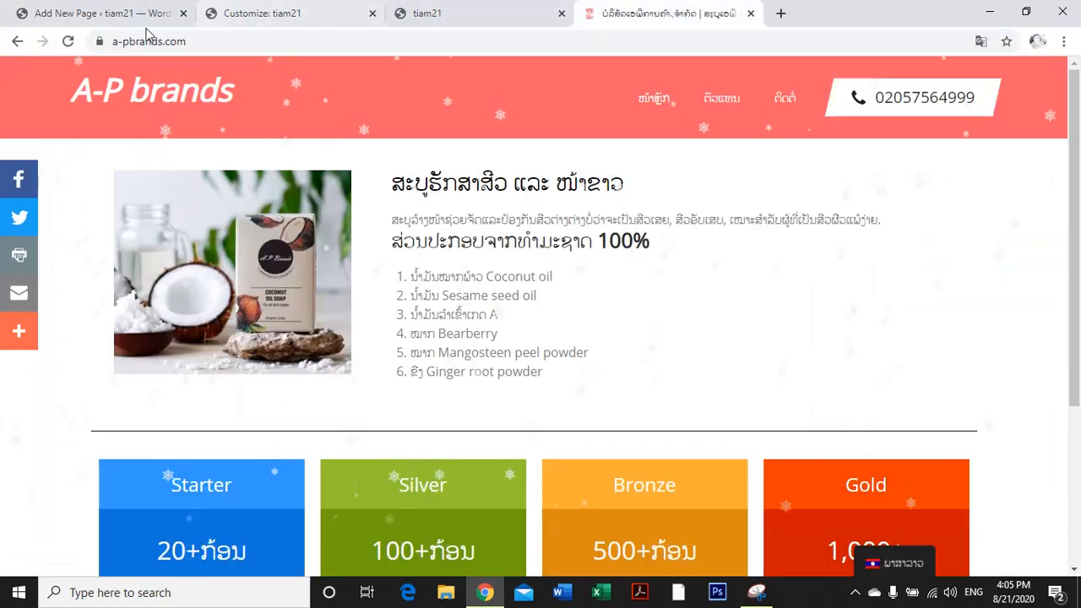
{"action": "left_click", "coordinate": [68, 41]}
{"action": "left_click", "coordinate": [427, 13]}
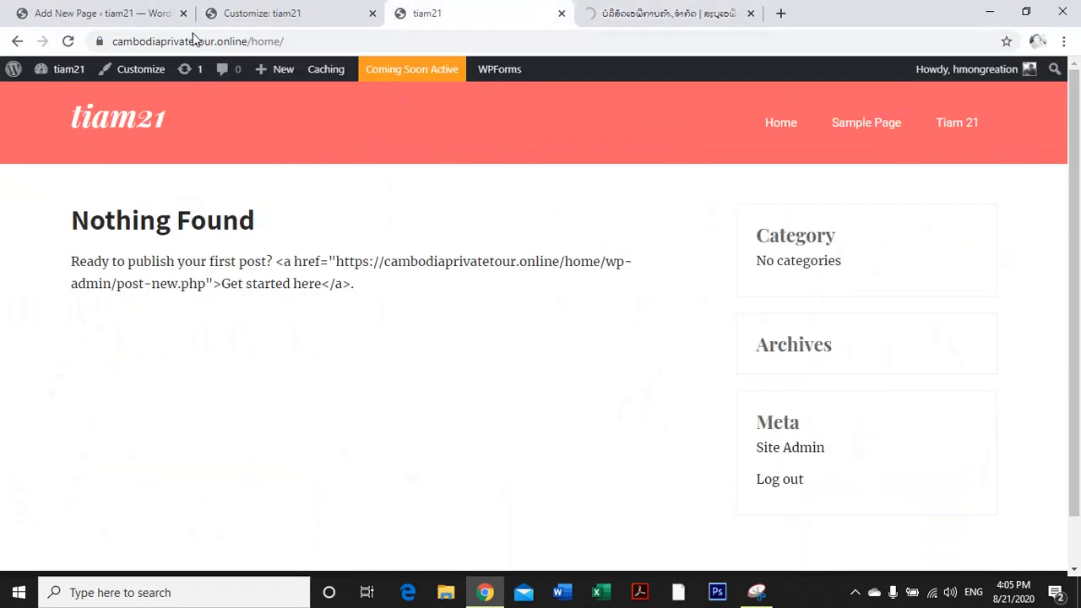
{"action": "left_click", "coordinate": [68, 44]}
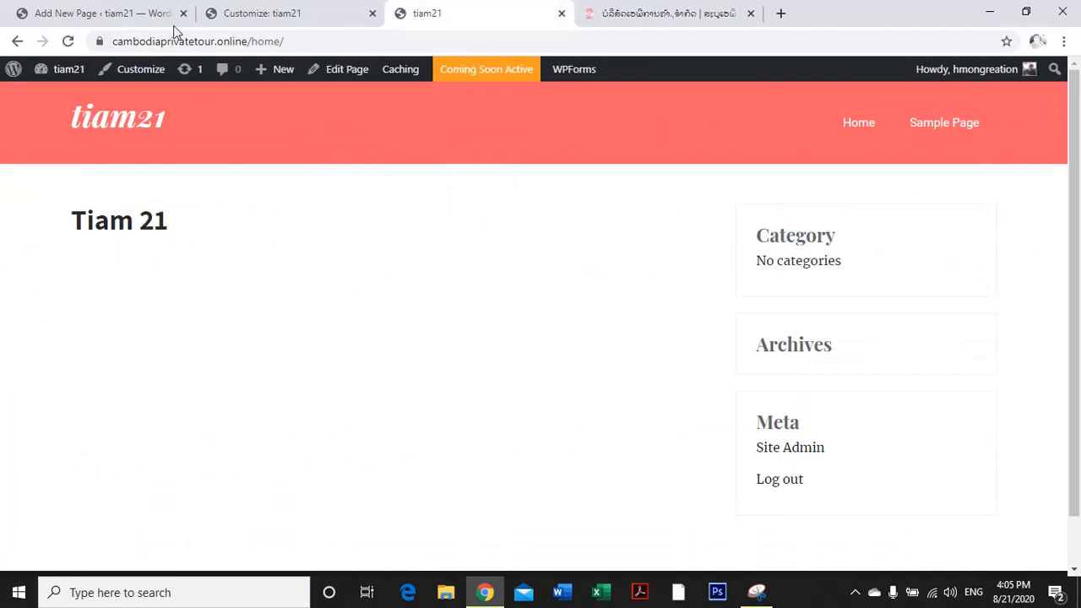
Open the Tiam 21 page in the Elementor editor, looking over the A-P brands page and the tiam21 home page meanwhile.
{"action": "left_click", "coordinate": [127, 14]}
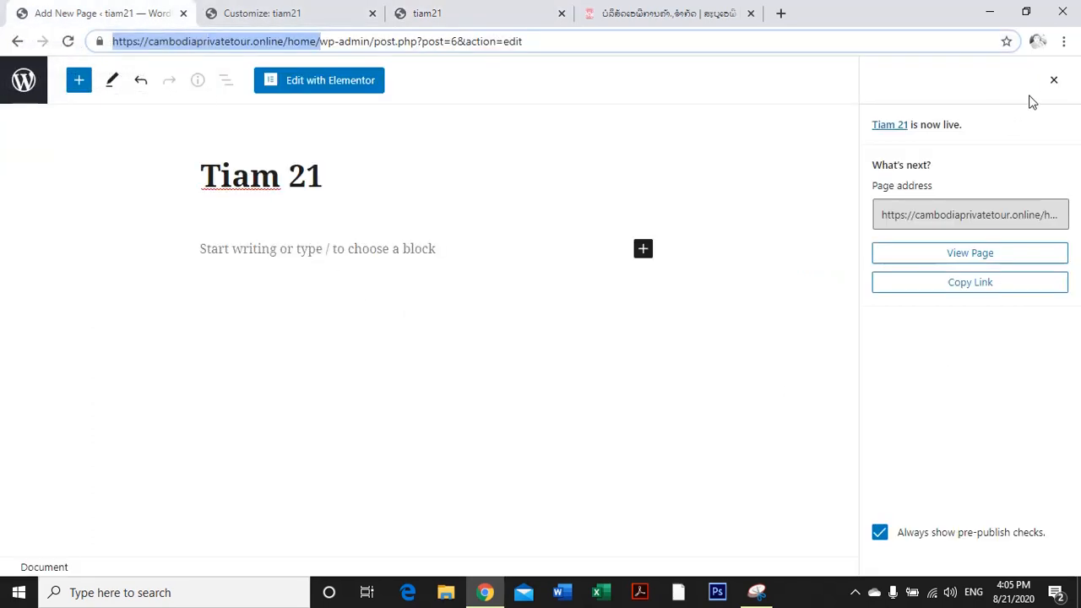
{"action": "left_click", "coordinate": [1052, 80]}
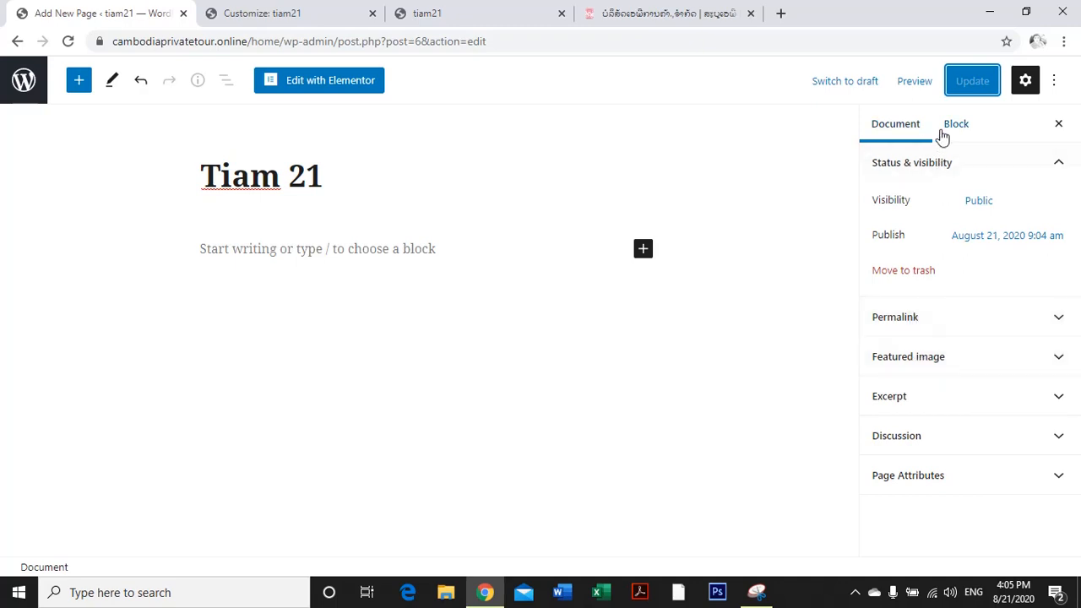
{"action": "left_click", "coordinate": [330, 82]}
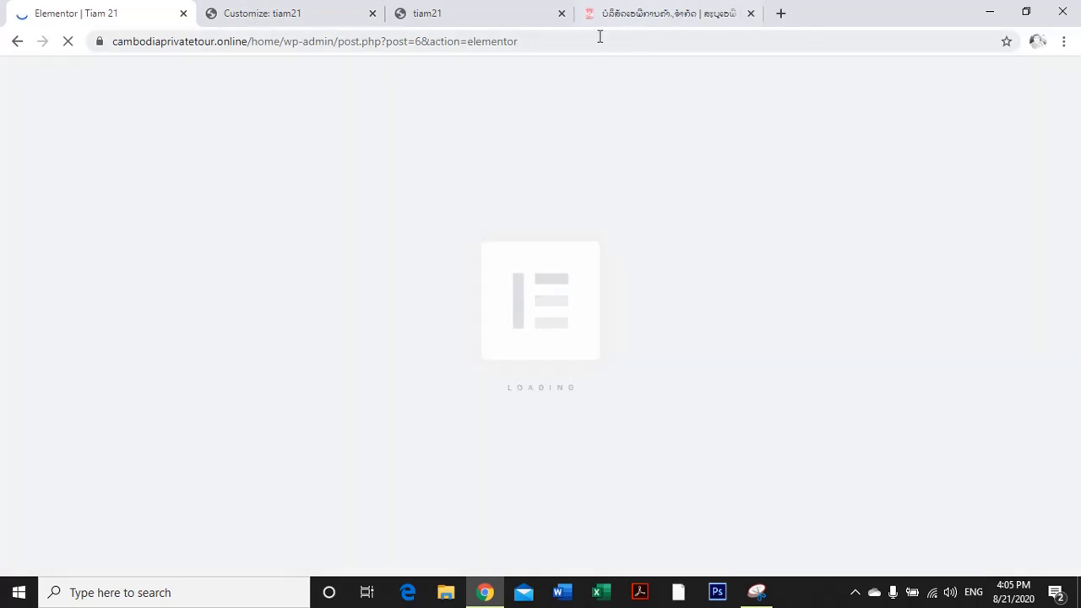
{"action": "left_click", "coordinate": [620, 16]}
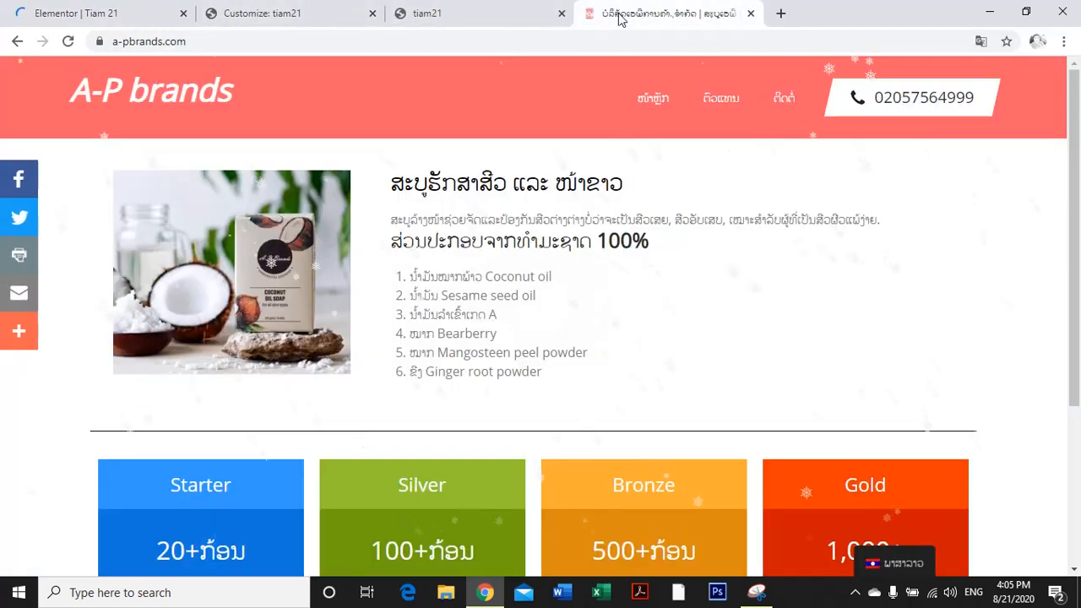
{"action": "left_click", "coordinate": [447, 8]}
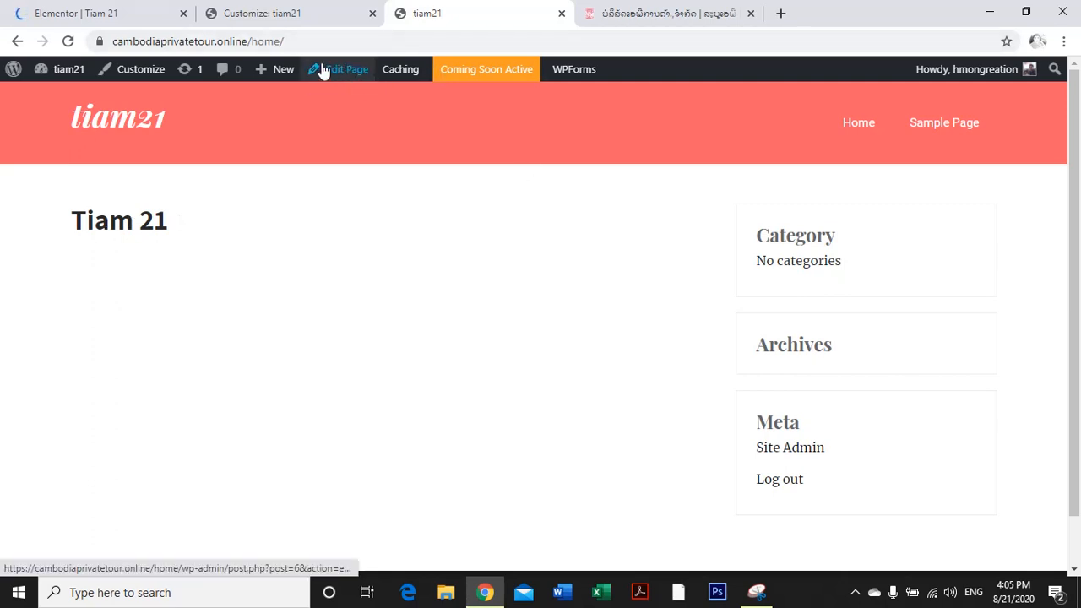
{"action": "left_click", "coordinate": [89, 13]}
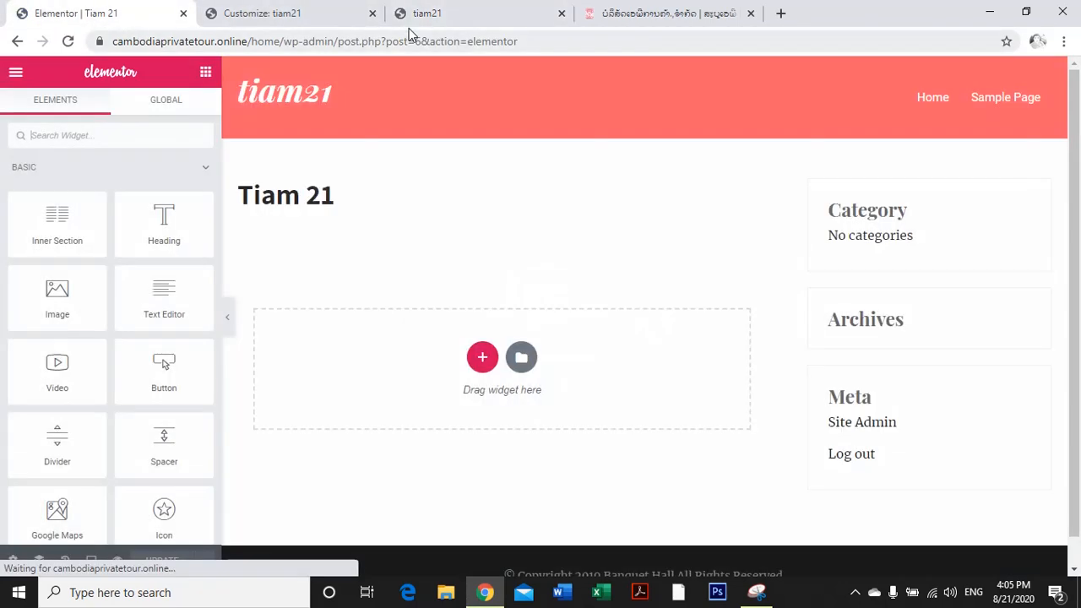
{"action": "left_click", "coordinate": [635, 20]}
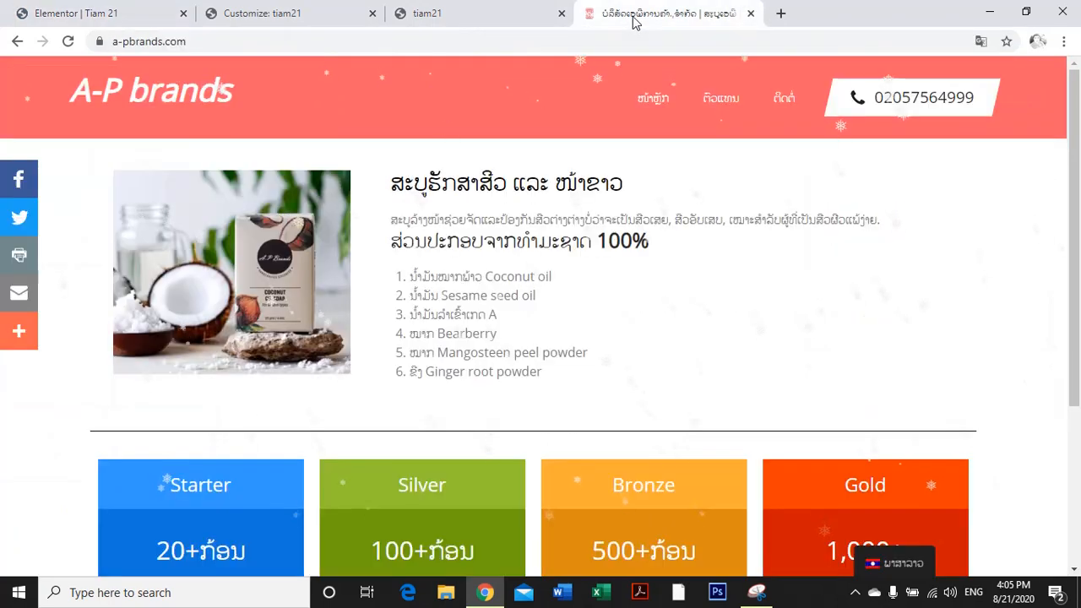
{"action": "left_click", "coordinate": [140, 10]}
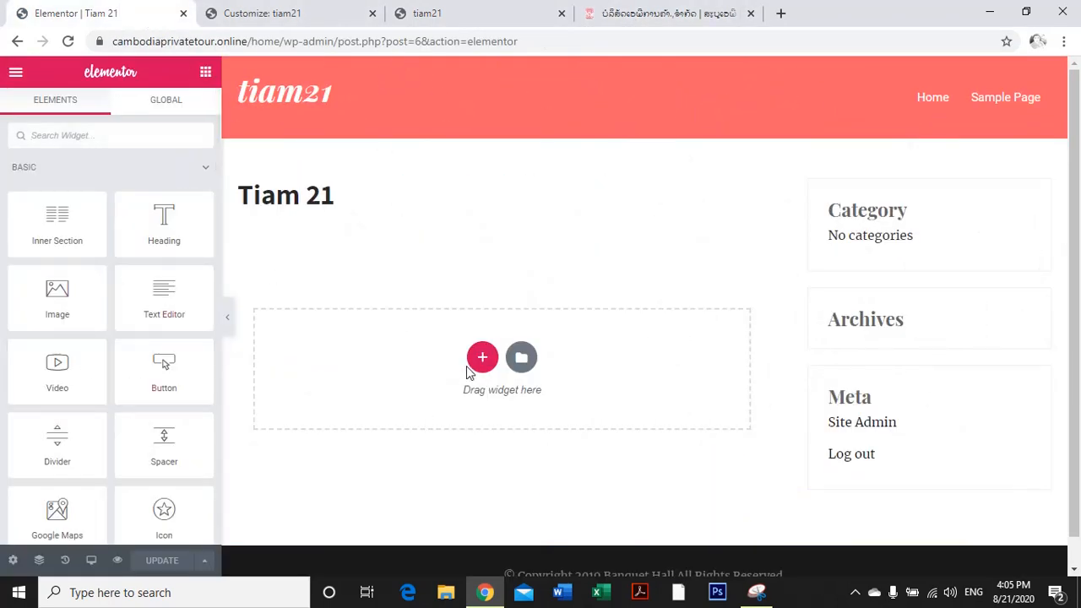
{"action": "left_click", "coordinate": [481, 359]}
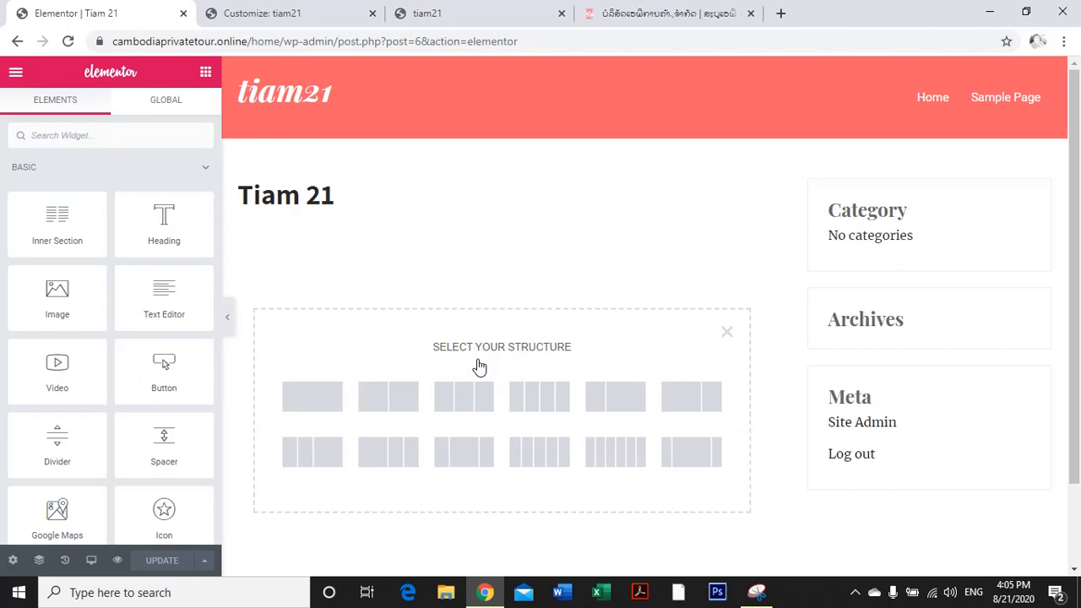
{"action": "left_click", "coordinate": [330, 408]}
{"action": "left_click", "coordinate": [647, 17]}
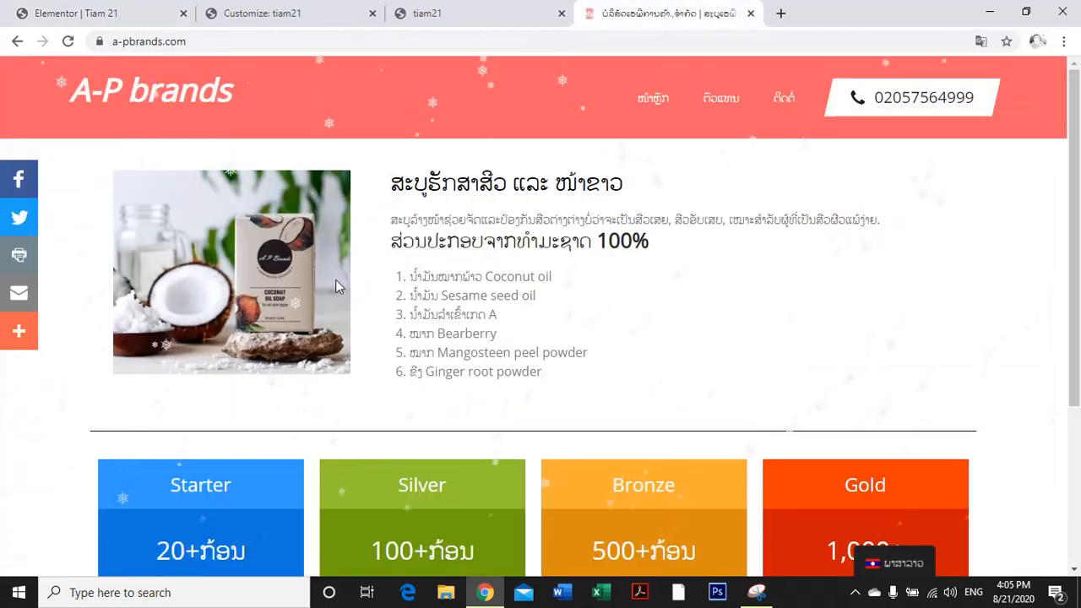
{"action": "left_click", "coordinate": [109, 13]}
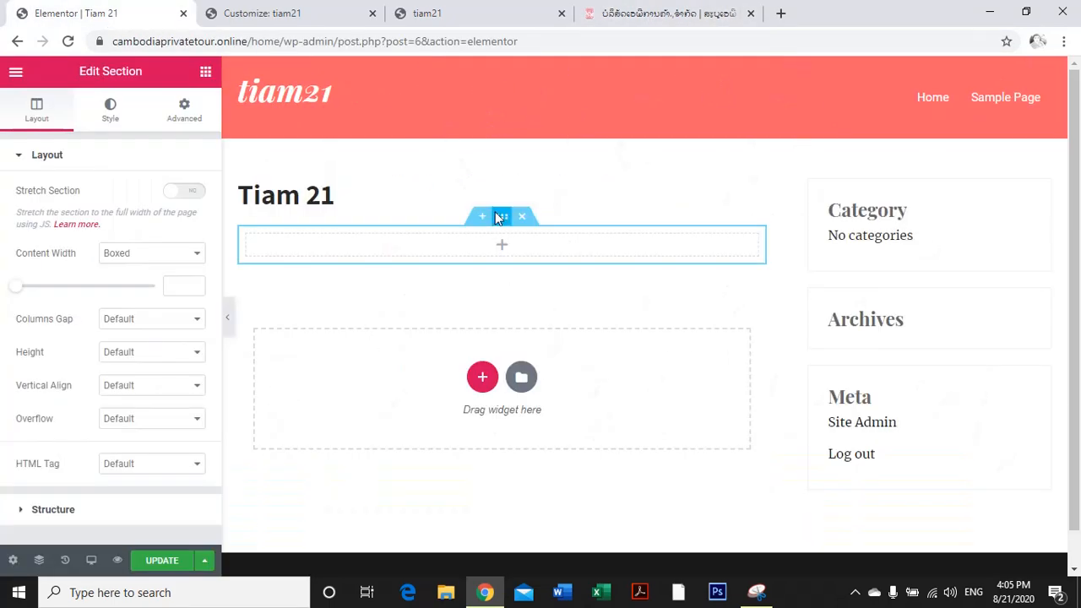
{"action": "left_click", "coordinate": [521, 217]}
Add a two-column section below the Tiam 21 title, compare it with the A-P brands layout, and select the section for editing.
{"action": "left_click", "coordinate": [477, 369]}
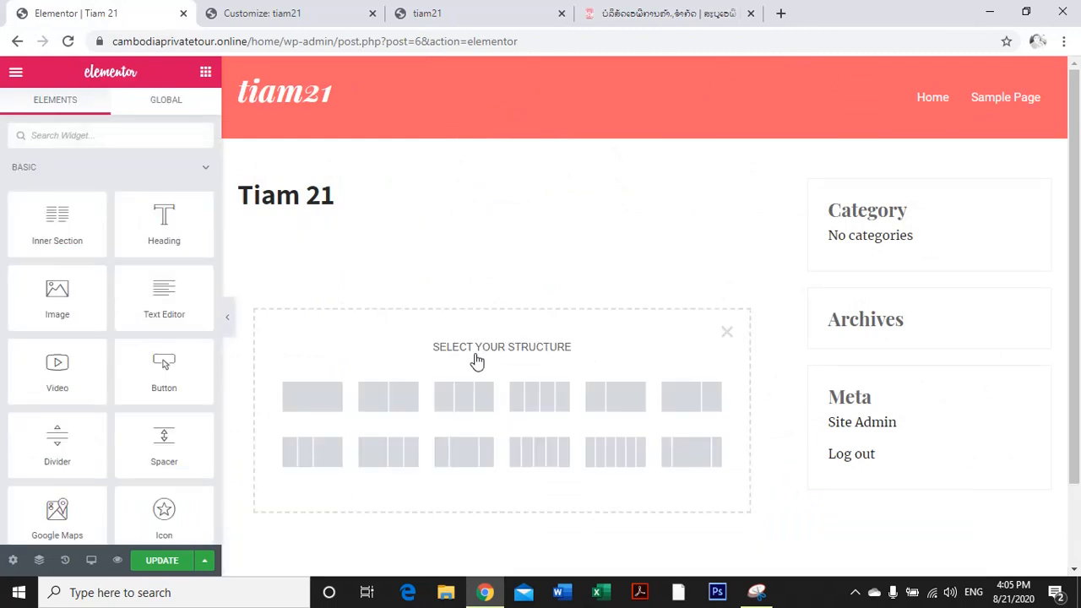
{"action": "left_click", "coordinate": [380, 401]}
{"action": "left_click", "coordinate": [650, 13]}
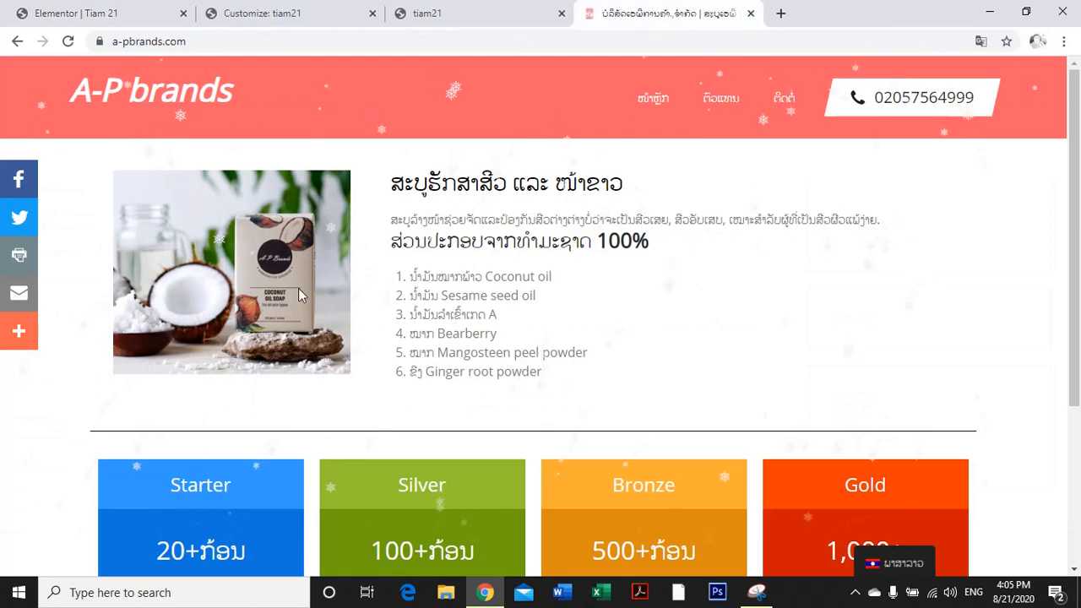
{"action": "left_click", "coordinate": [448, 12]}
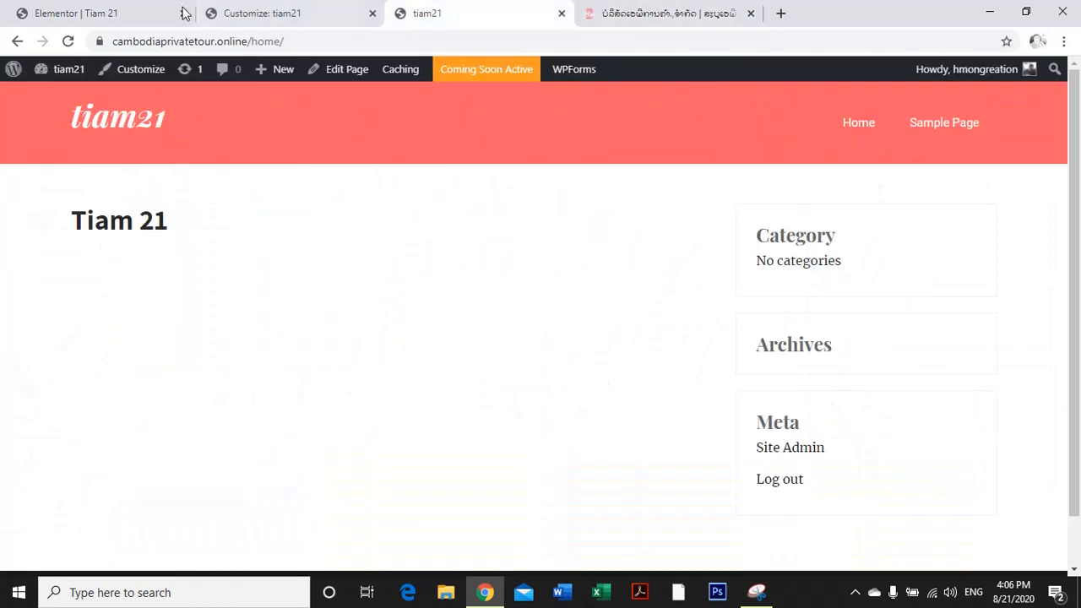
{"action": "left_click", "coordinate": [108, 13]}
{"action": "left_click", "coordinate": [502, 222]}
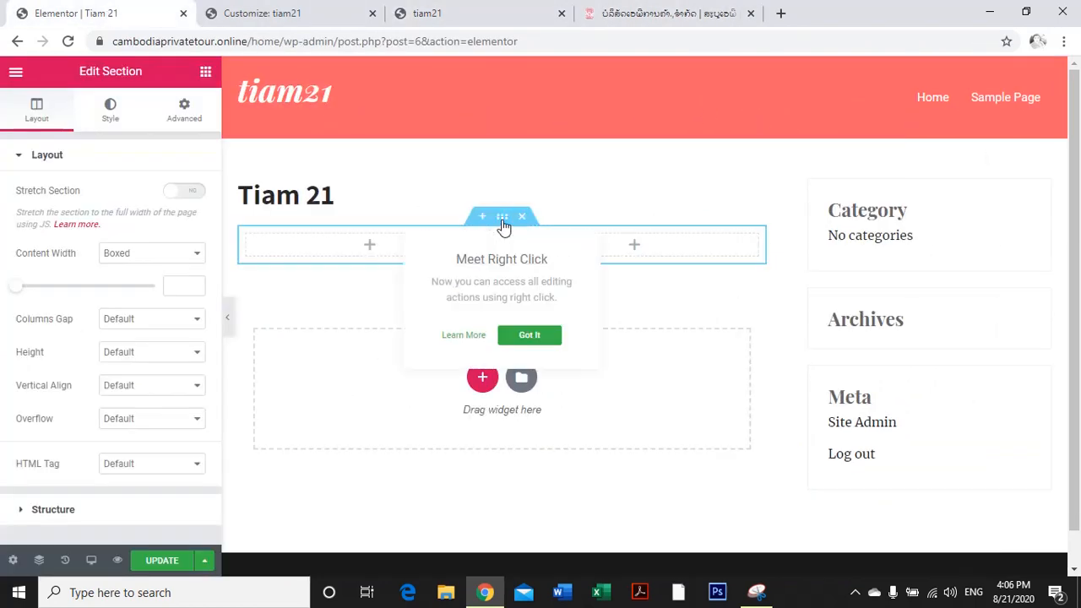
Look over the section's style and advanced settings and narrow its first column to about a third of the section's width.
{"action": "left_click", "coordinate": [523, 335]}
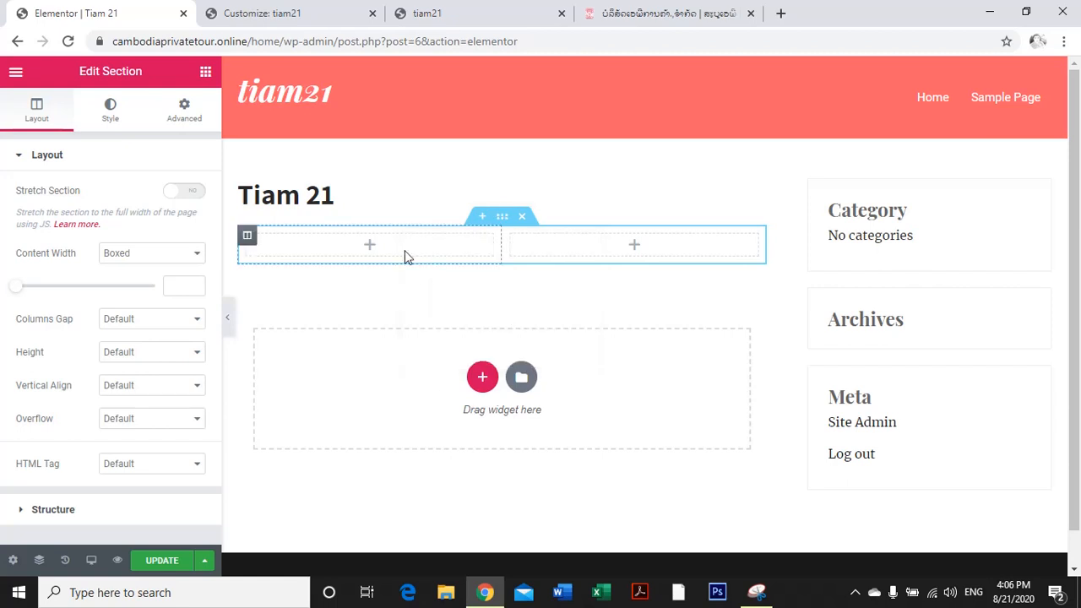
{"action": "left_click", "coordinate": [103, 118]}
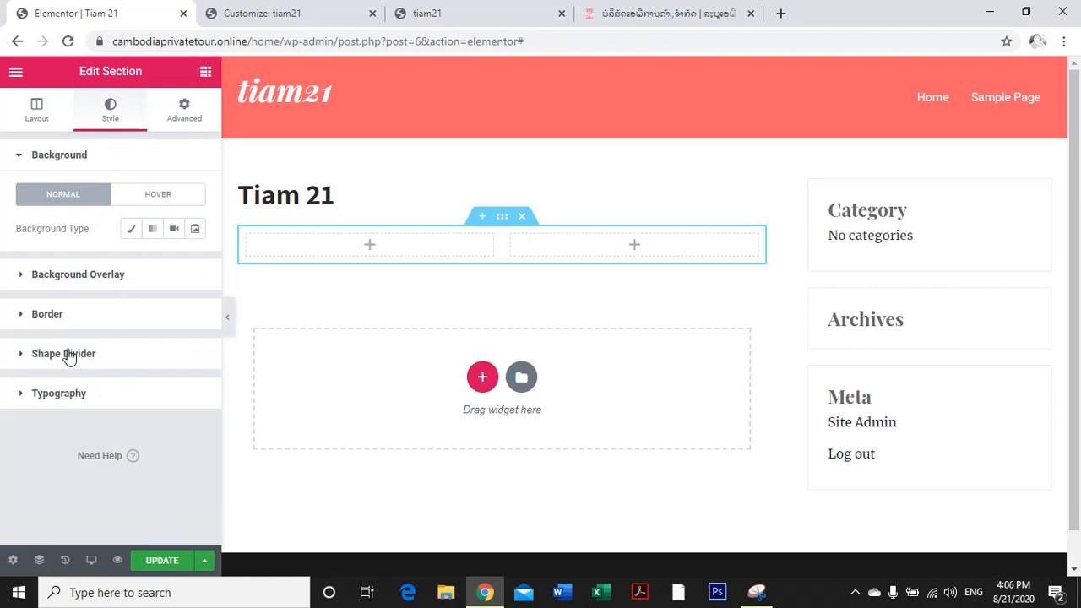
{"action": "left_click", "coordinate": [180, 118]}
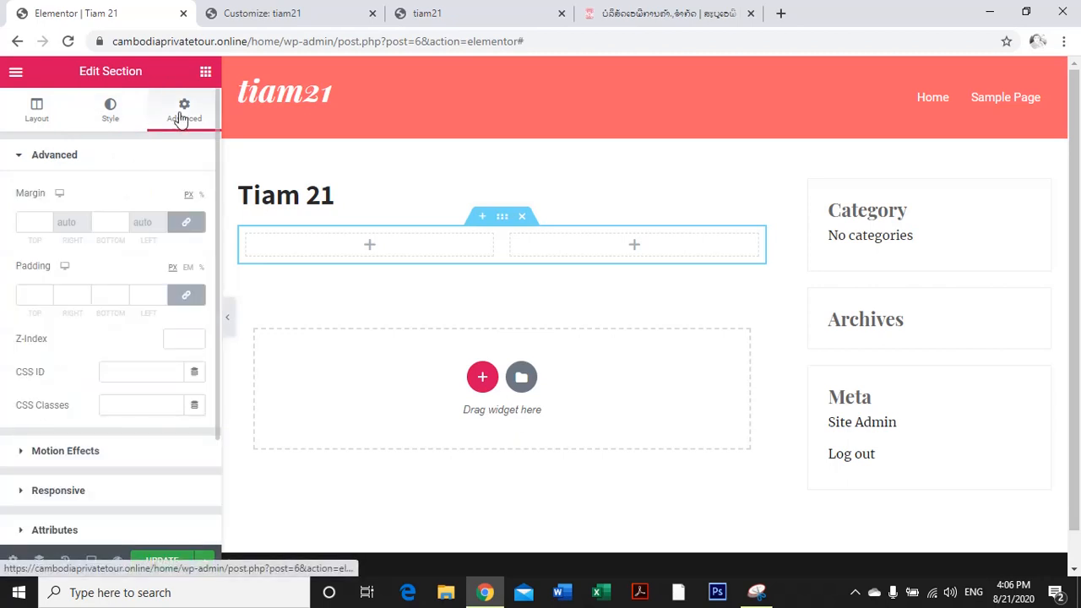
{"action": "scroll", "coordinate": [118, 436], "scroll_direction": "down", "scroll_amount": 1}
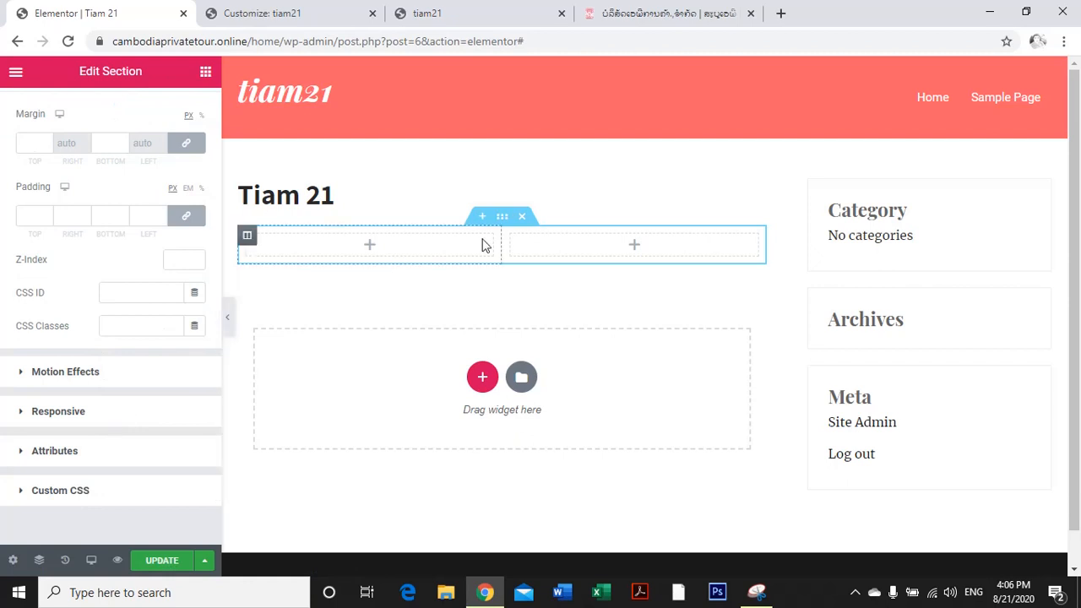
{"action": "left_click_drag", "start_coordinate": [501, 244], "coordinate": [415, 245]}
Save the coconut oil soap image from the A-P brands page to the Desktop as ap-brands-Laos-300x258, a PNG image.
{"action": "left_click", "coordinate": [316, 254]}
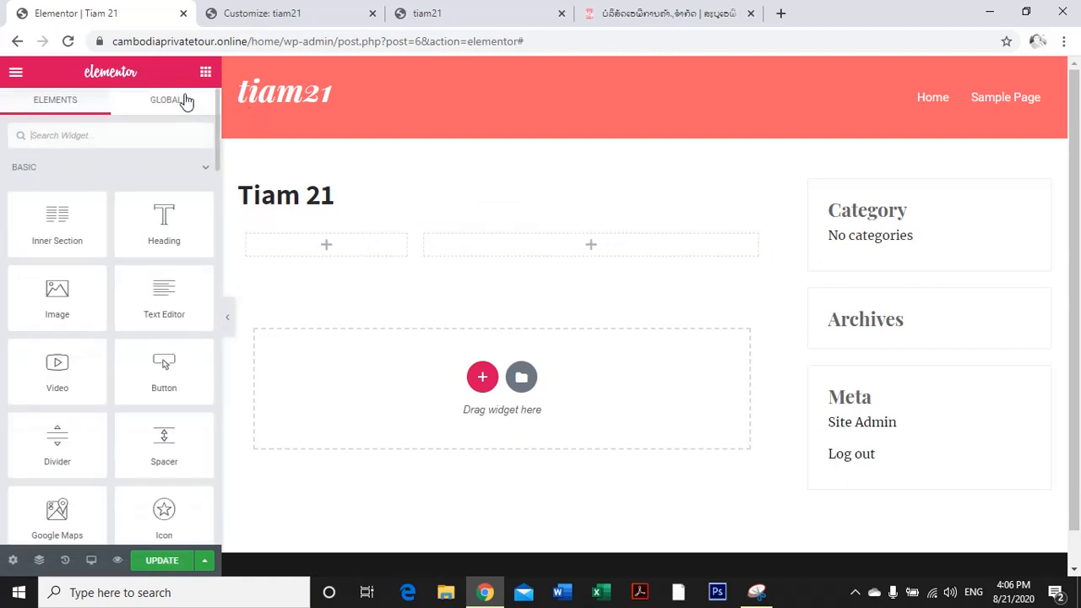
{"action": "left_click", "coordinate": [675, 13]}
{"action": "right_click", "coordinate": [269, 234]}
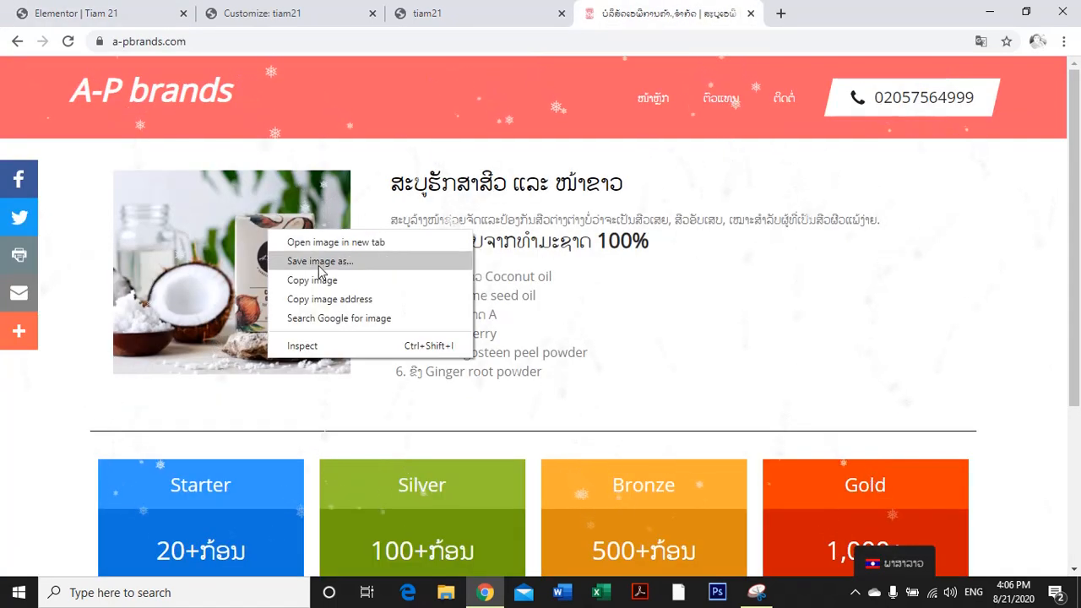
{"action": "key", "text": "Escape"}
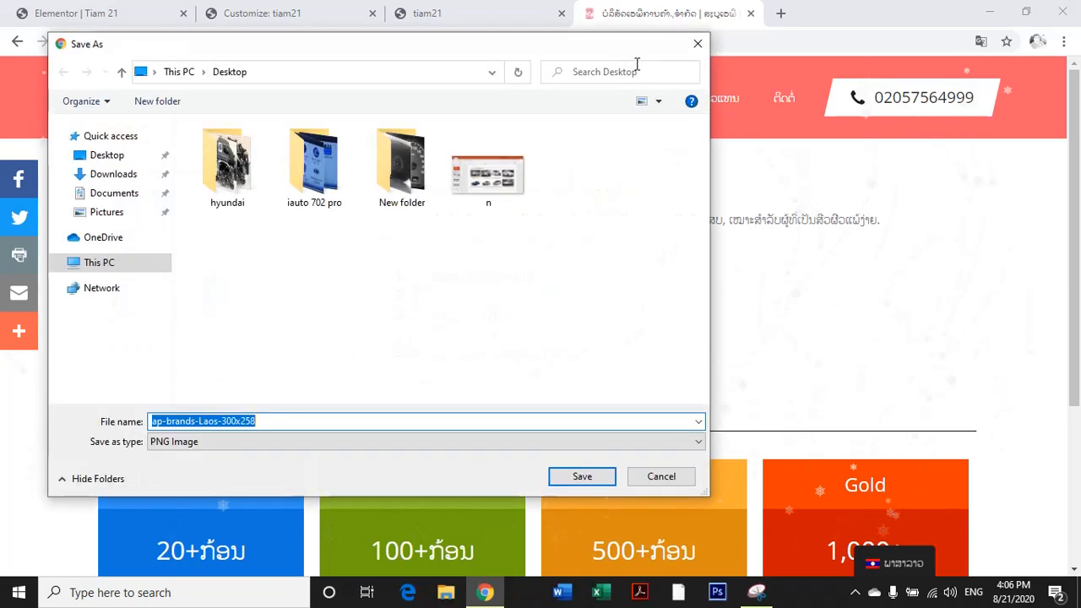
{"action": "left_click", "coordinate": [580, 477]}
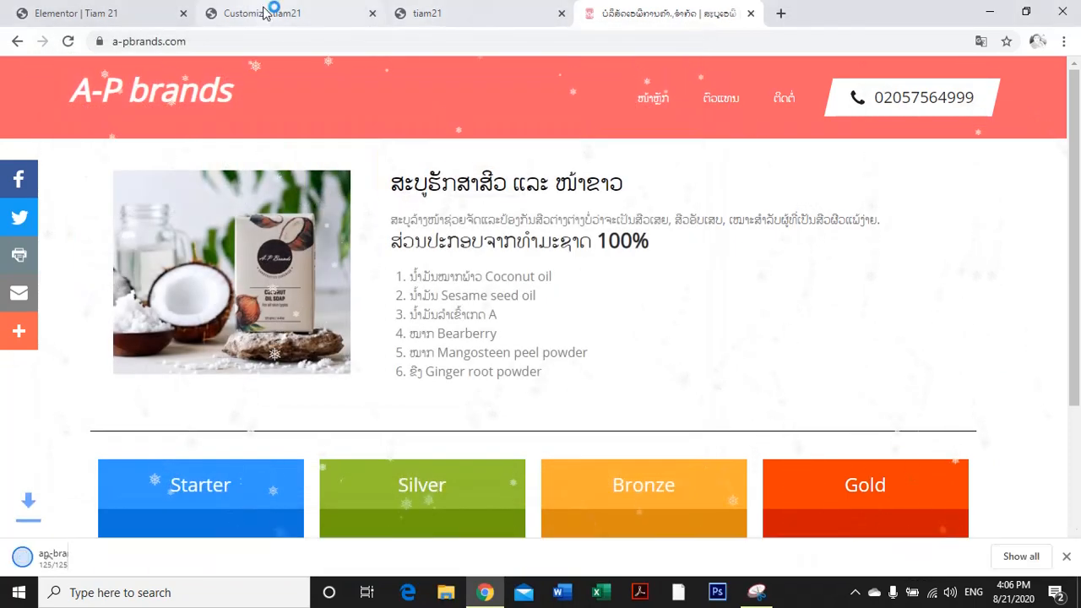
Add an Image widget to the section's narrow first column and fill it with the uploaded ap-brands-Laos-300x258 picture from the Desktop.
{"action": "left_click", "coordinate": [101, 13]}
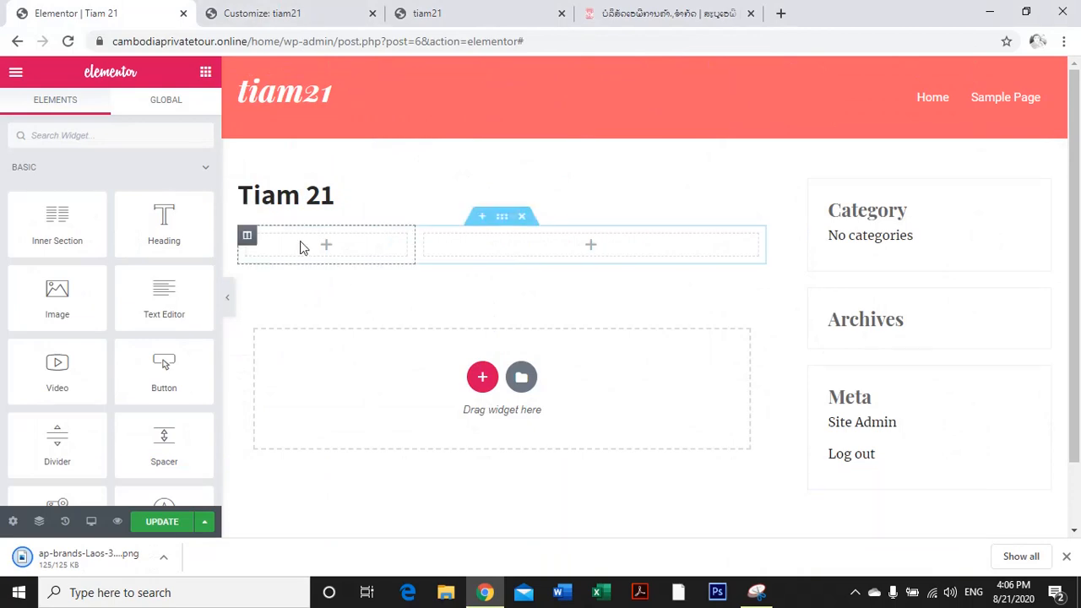
{"action": "left_click_drag", "start_coordinate": [53, 308], "coordinate": [318, 255]}
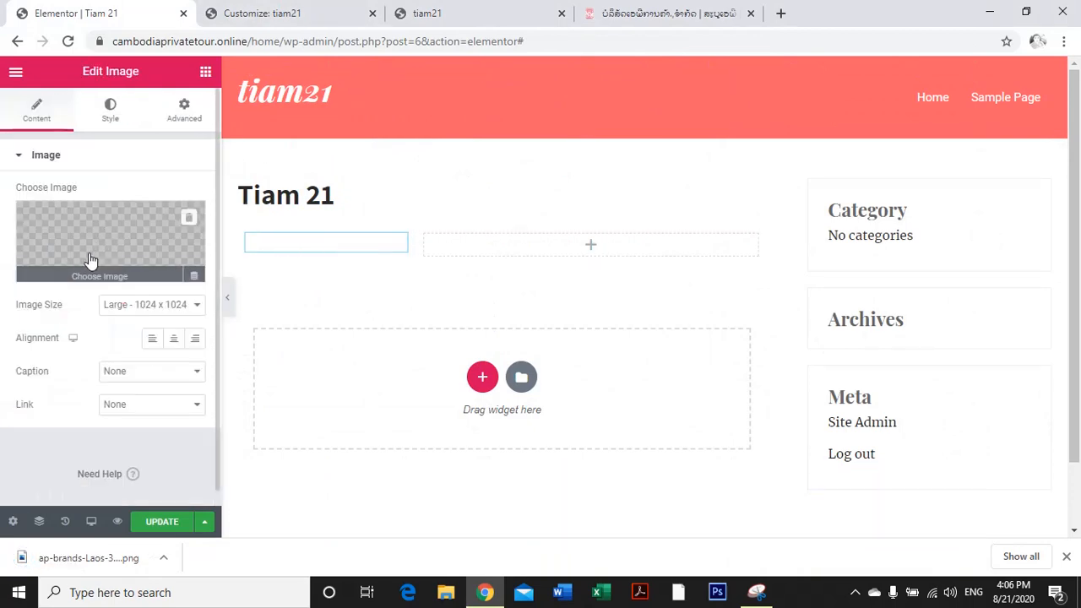
{"action": "left_click", "coordinate": [107, 277]}
{"action": "left_click", "coordinate": [80, 135]}
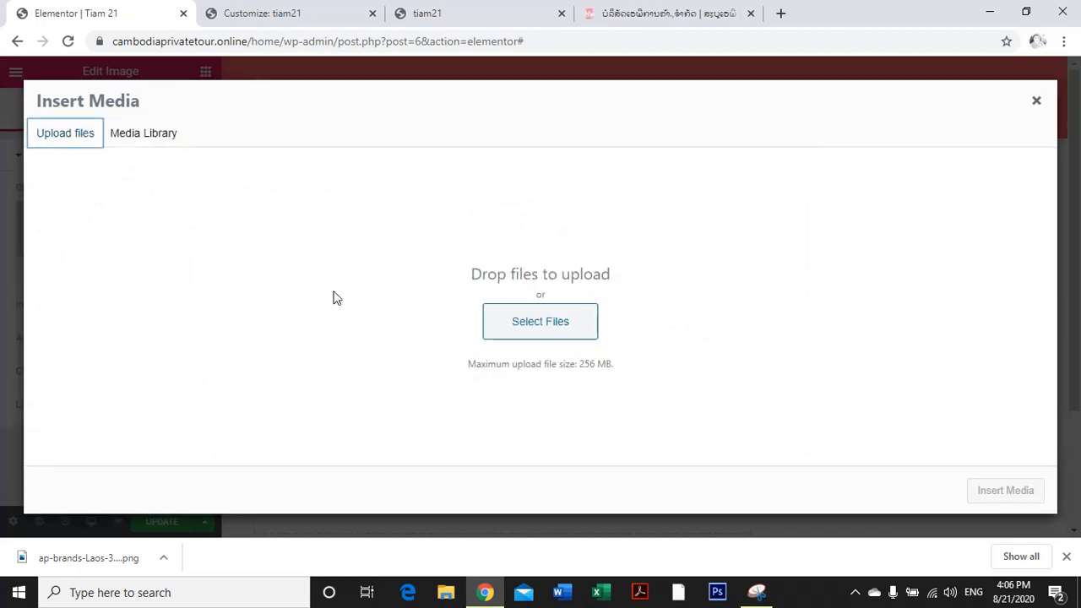
{"action": "left_click", "coordinate": [505, 328]}
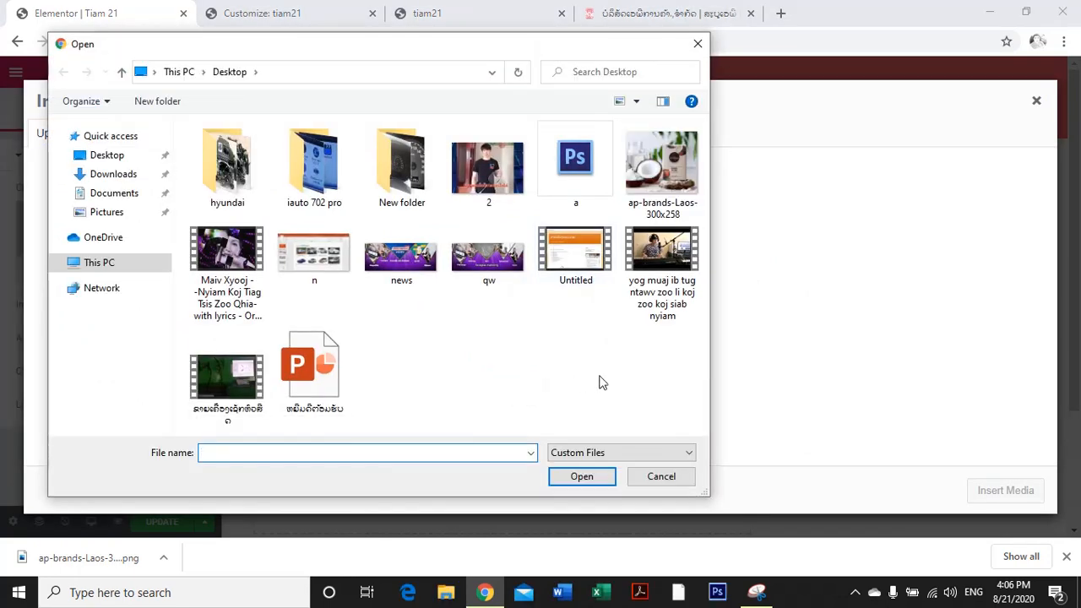
{"action": "double_click", "coordinate": [661, 168]}
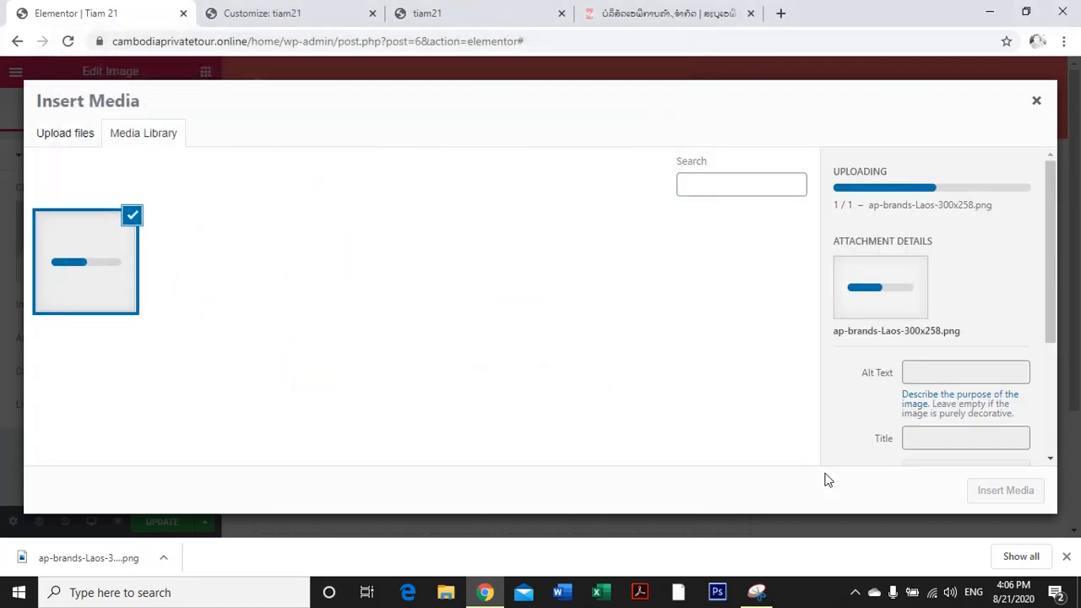
{"action": "left_click", "coordinate": [1066, 560]}
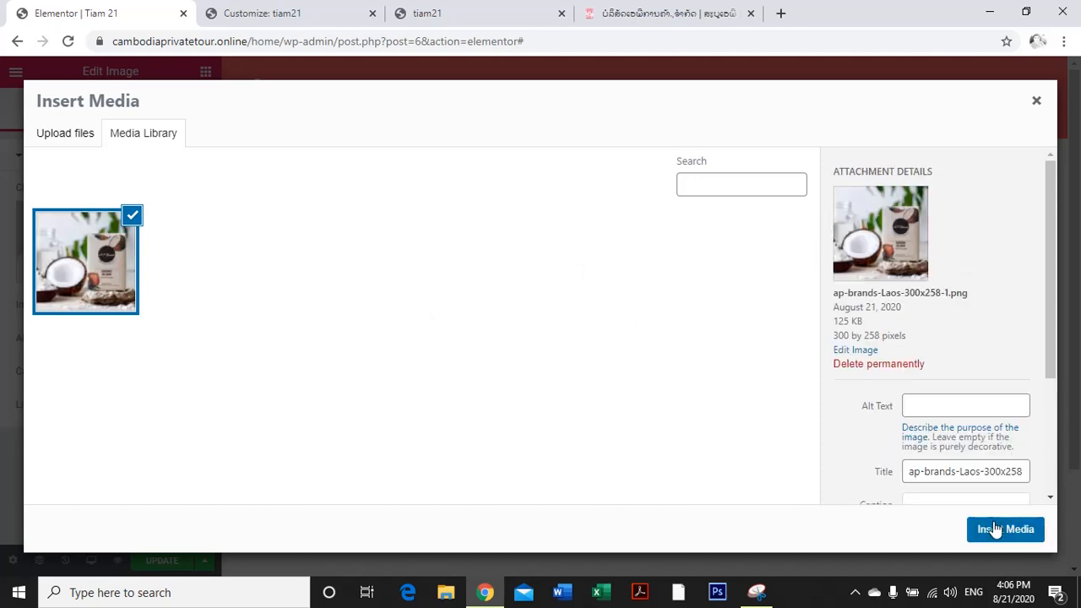
{"action": "left_click", "coordinate": [1005, 529]}
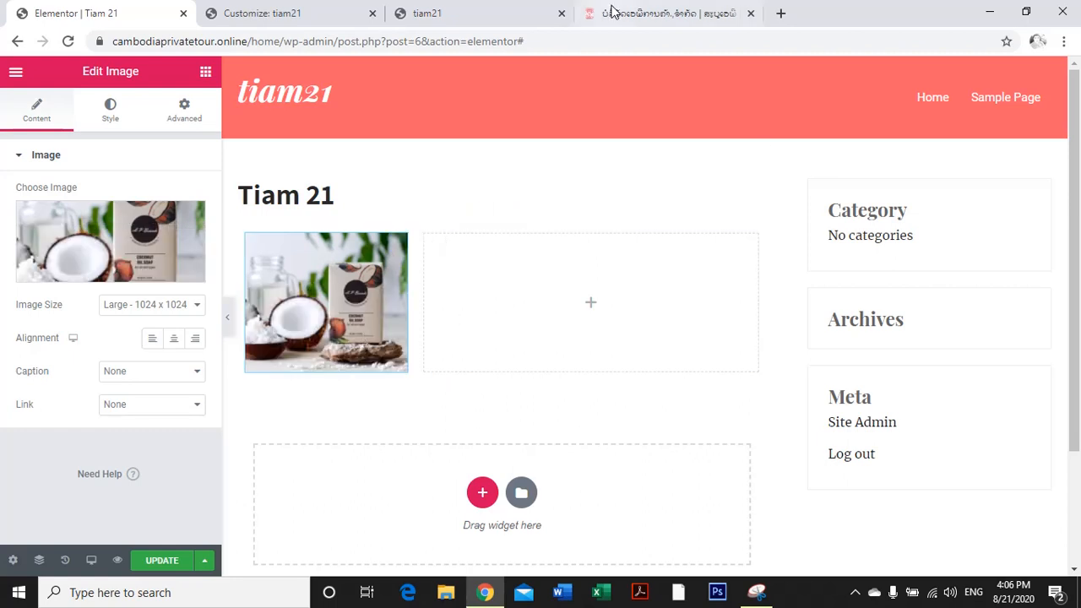
Add a Heading widget to the section's empty second column, checking the A-P brands layout for reference.
{"action": "left_click", "coordinate": [205, 71]}
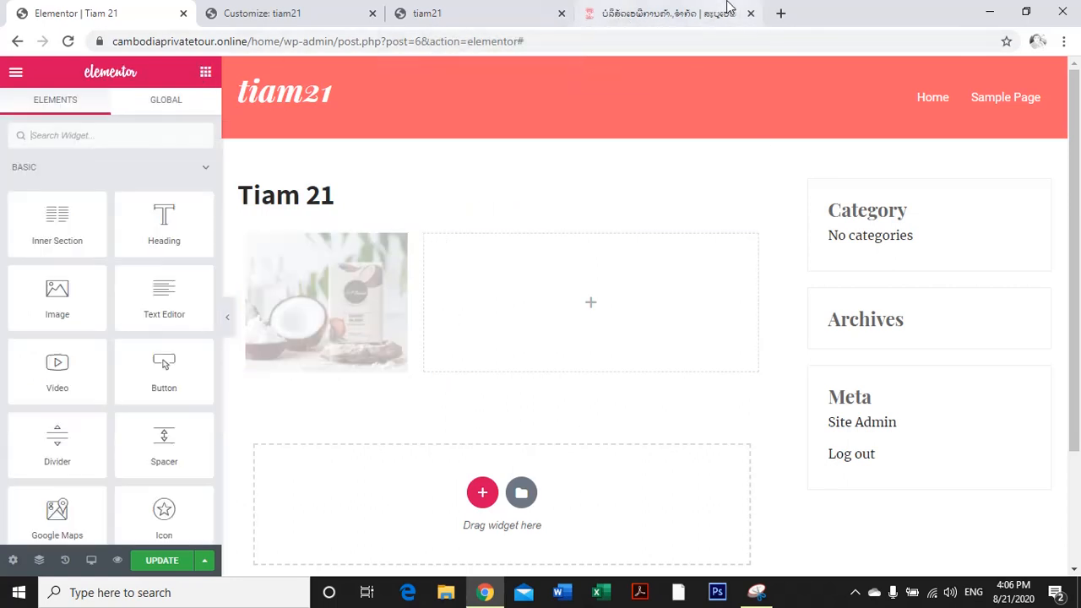
{"action": "left_click", "coordinate": [690, 23]}
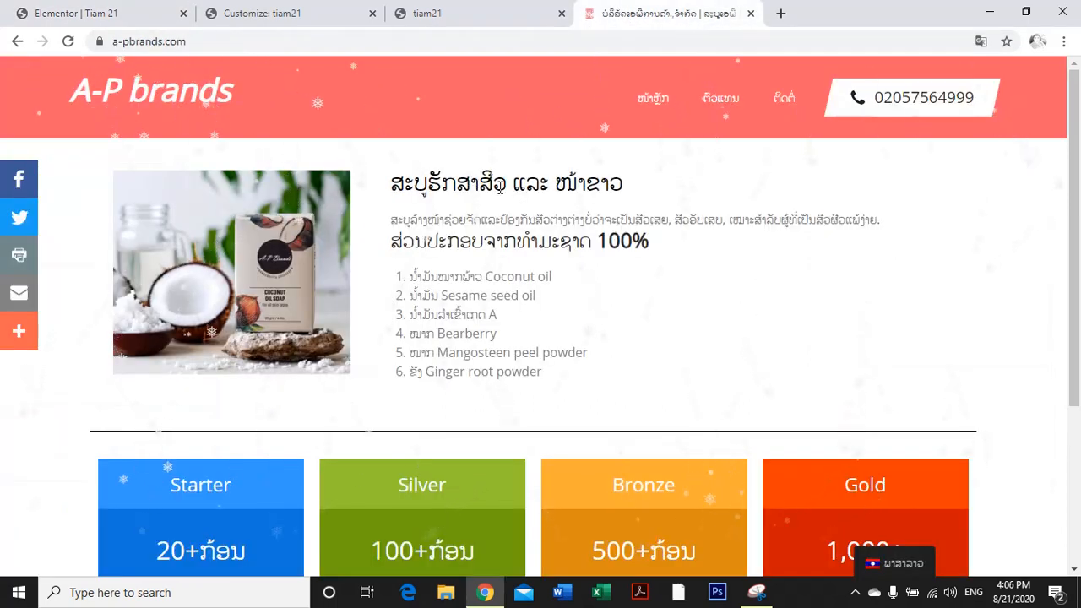
{"action": "left_click", "coordinate": [104, 13]}
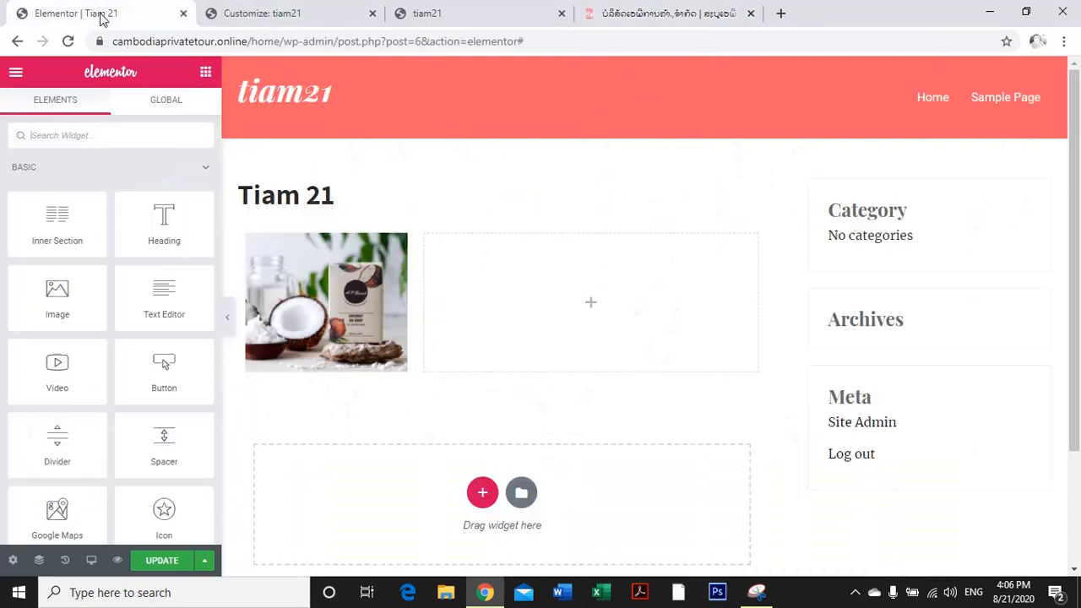
{"action": "left_click_drag", "start_coordinate": [150, 235], "coordinate": [528, 288]}
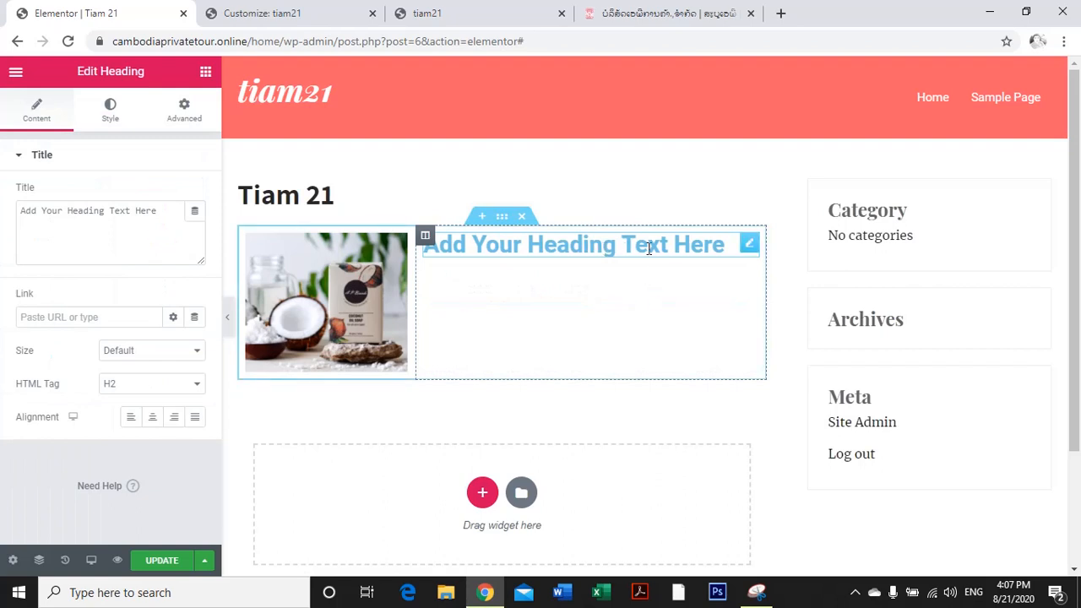
Replace the heading's placeholder title with "ສະບູຮັກສາສິວ ແລະ ໜ້າຂາວ", copied from the A-P brands page.
{"action": "left_click_drag", "start_coordinate": [730, 246], "coordinate": [466, 245]}
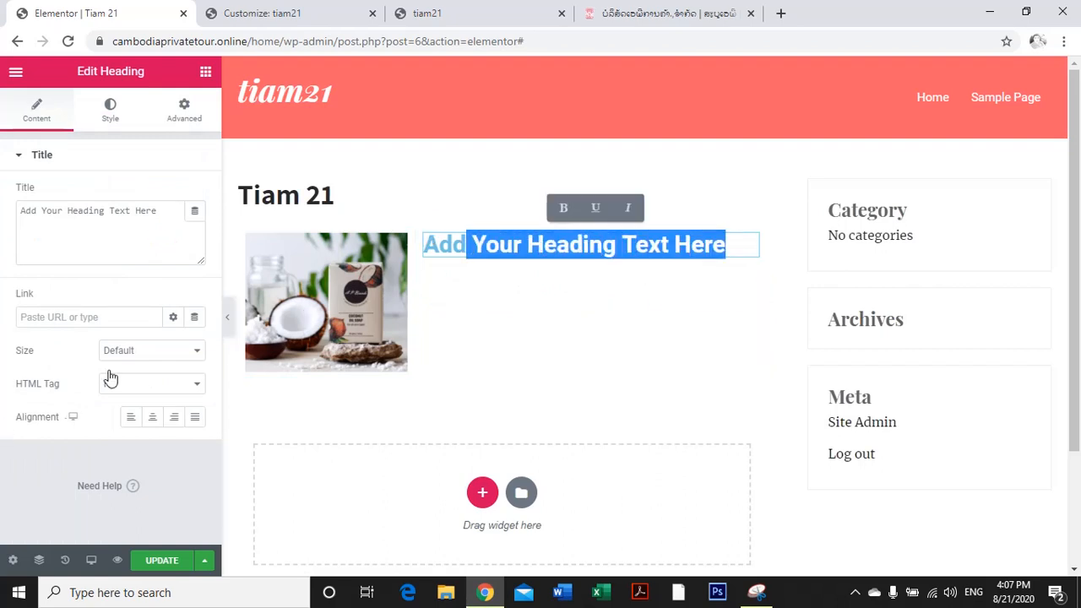
{"action": "left_click", "coordinate": [112, 243]}
{"action": "key", "text": "ctrl+a"}
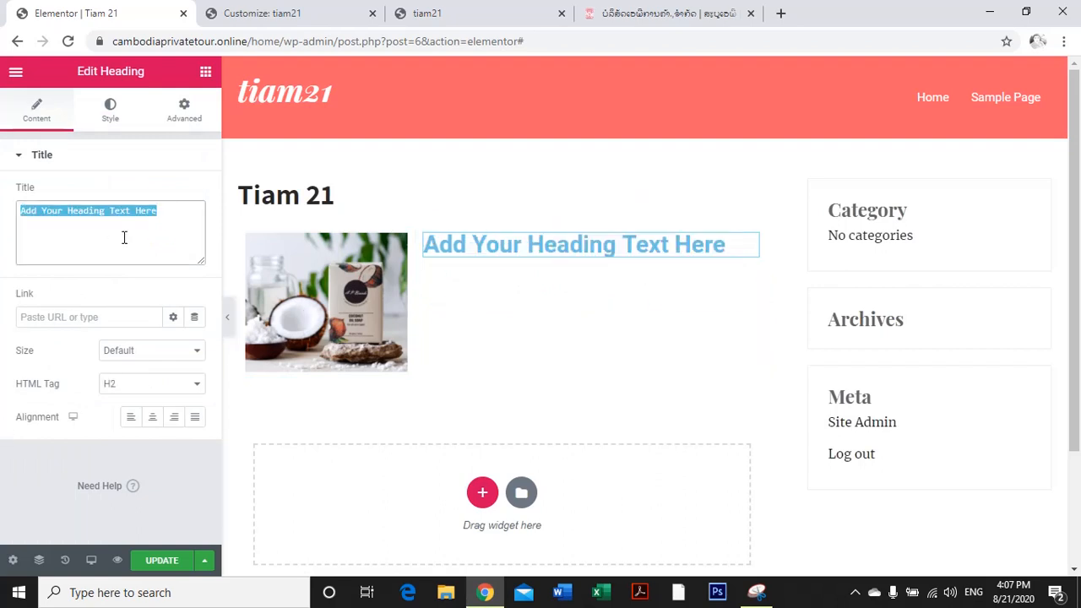
{"action": "key", "text": "BackSpace"}
{"action": "left_click", "coordinate": [664, 21]}
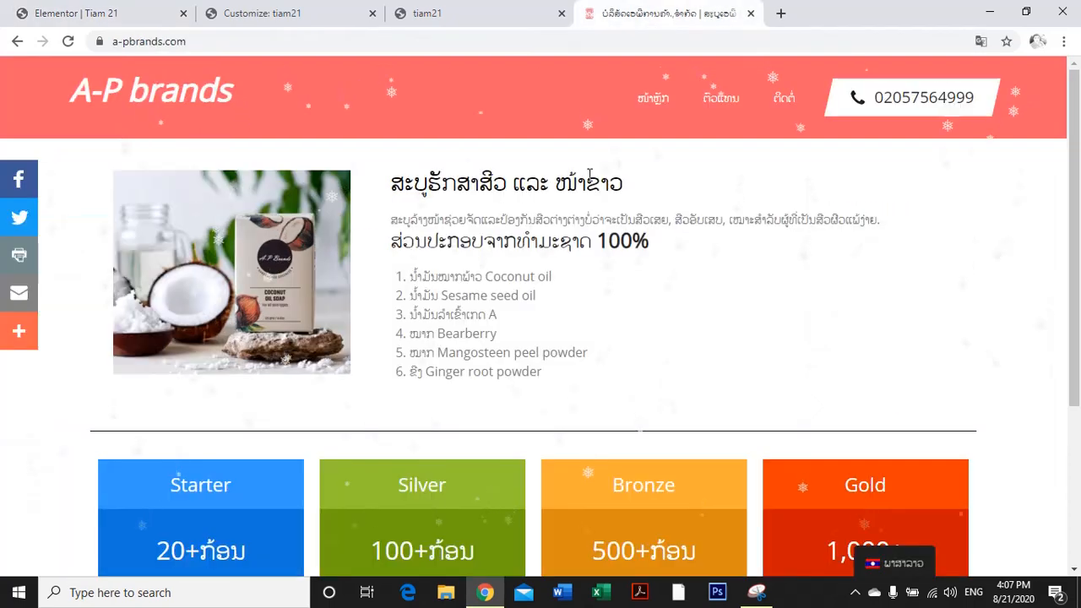
{"action": "left_click_drag", "start_coordinate": [623, 184], "coordinate": [392, 175]}
{"action": "key", "text": "ctrl+c"}
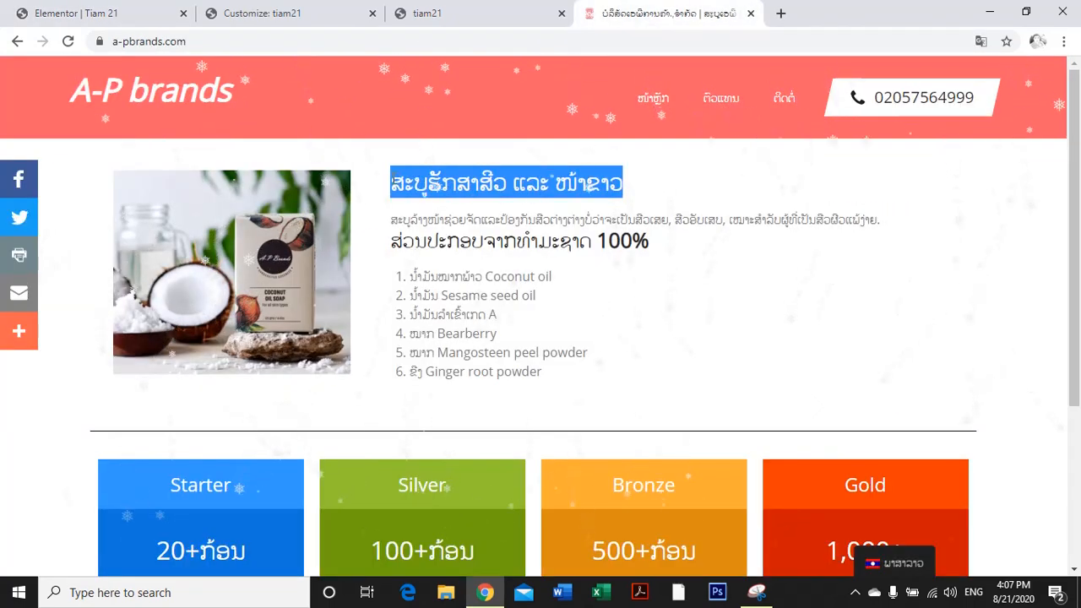
{"action": "left_click", "coordinate": [89, 12]}
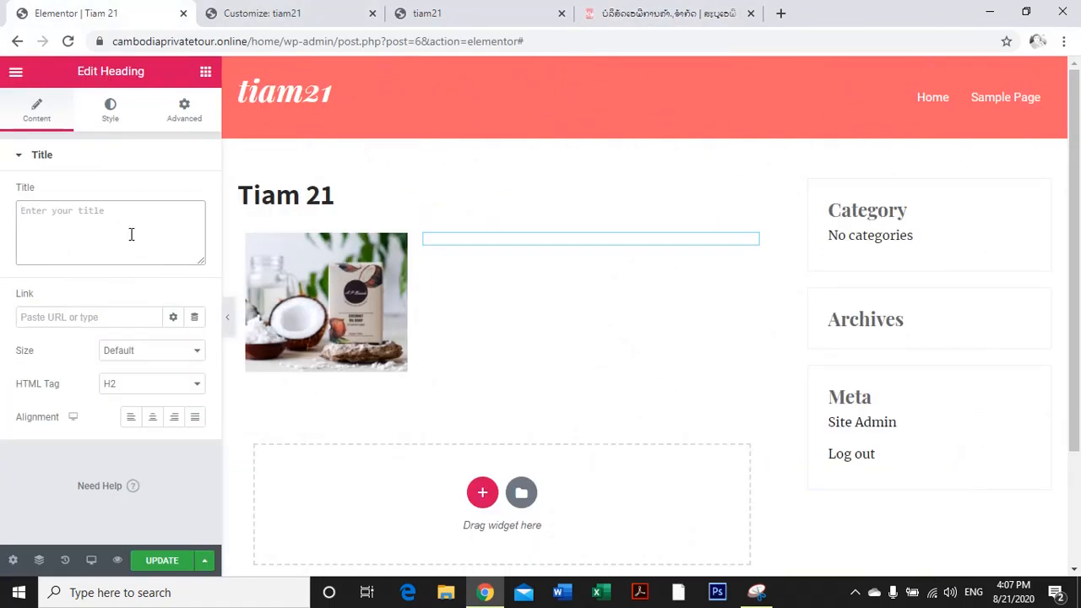
{"action": "key", "text": "ctrl+v"}
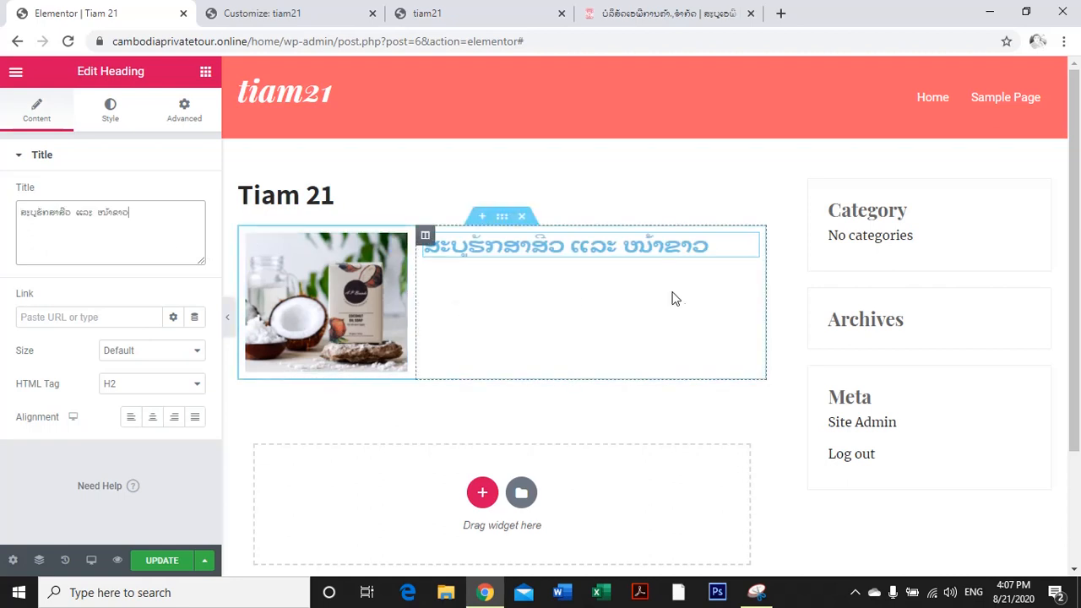
Copy the one-line Lao product description beneath the A-P brands heading and return to the Elementor page.
{"action": "left_click", "coordinate": [674, 13]}
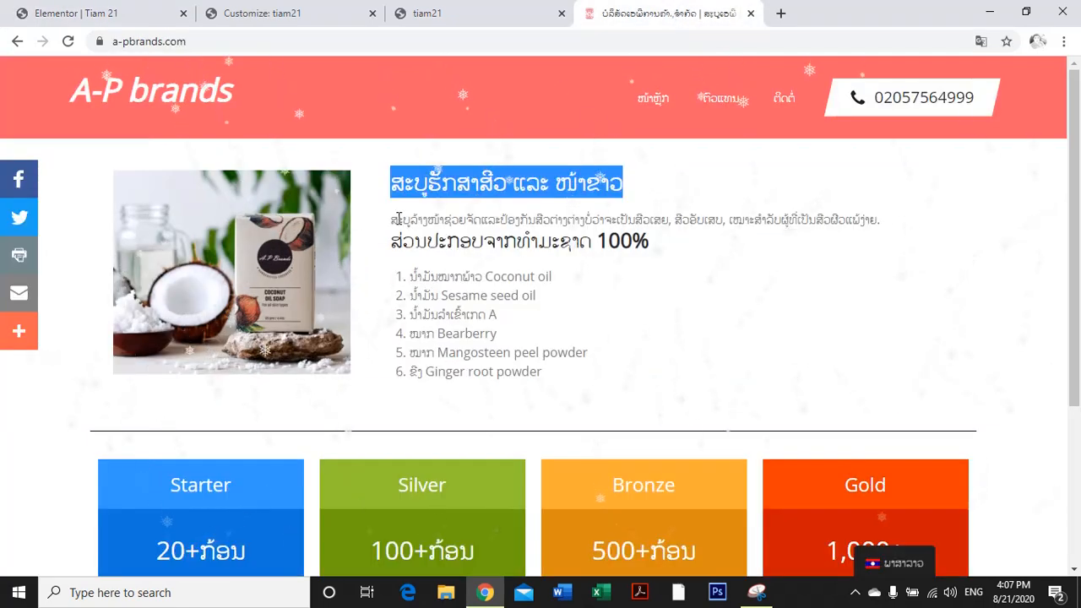
{"action": "left_click_drag", "start_coordinate": [399, 217], "coordinate": [900, 213]}
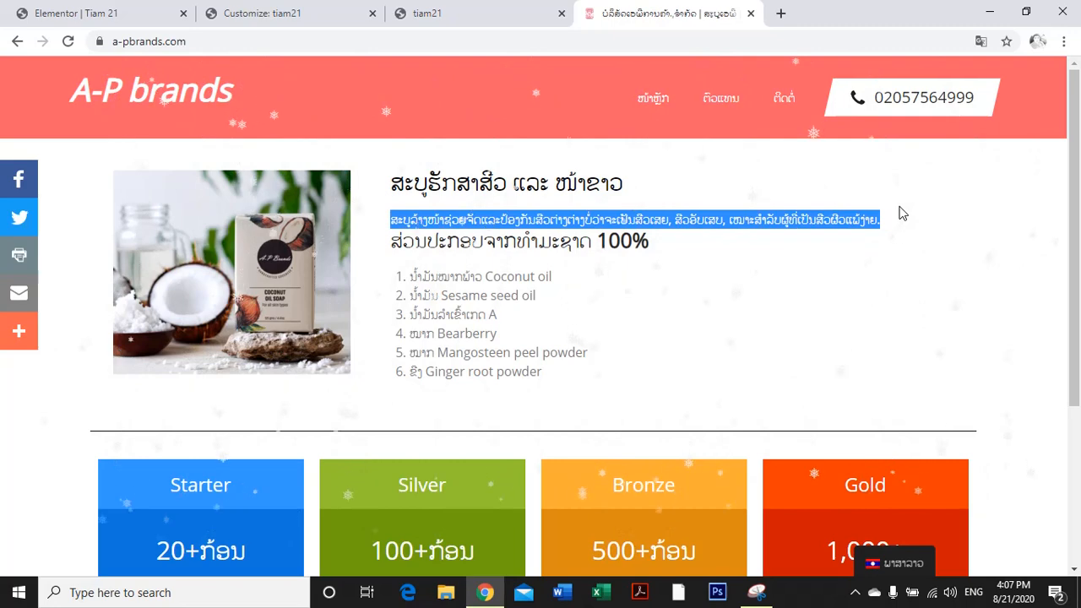
{"action": "left_click", "coordinate": [169, 15]}
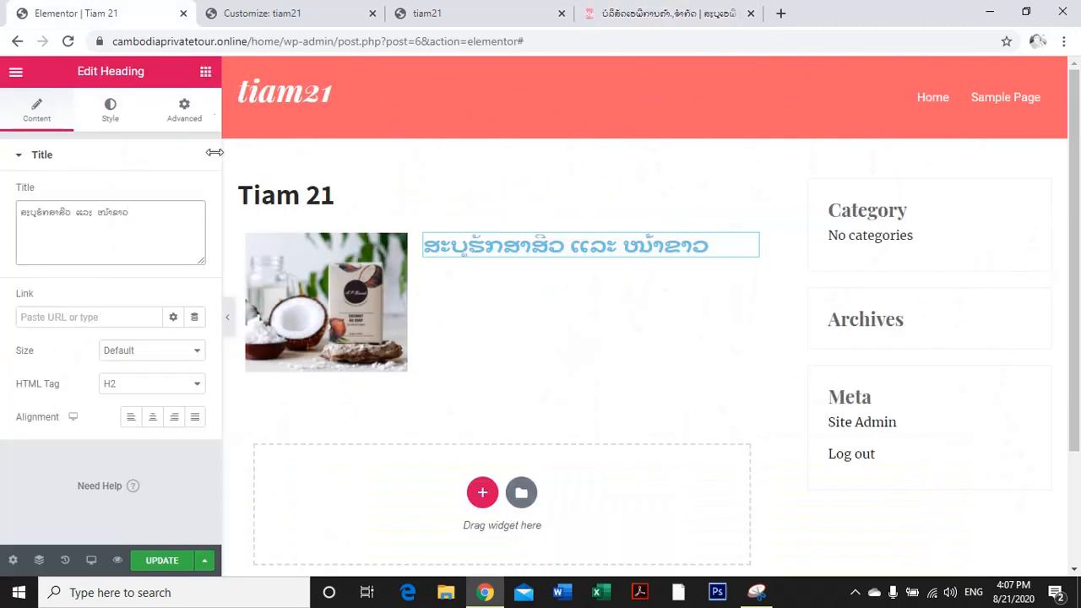
Set the Lao heading's text color to black, #000000.
{"action": "left_click", "coordinate": [114, 123]}
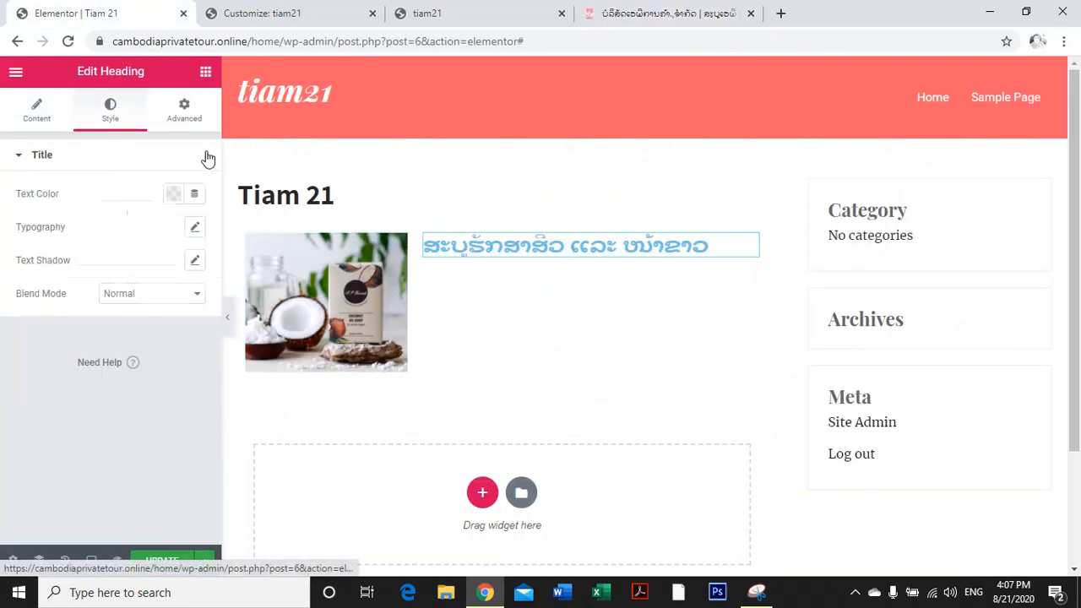
{"action": "left_click", "coordinate": [174, 195]}
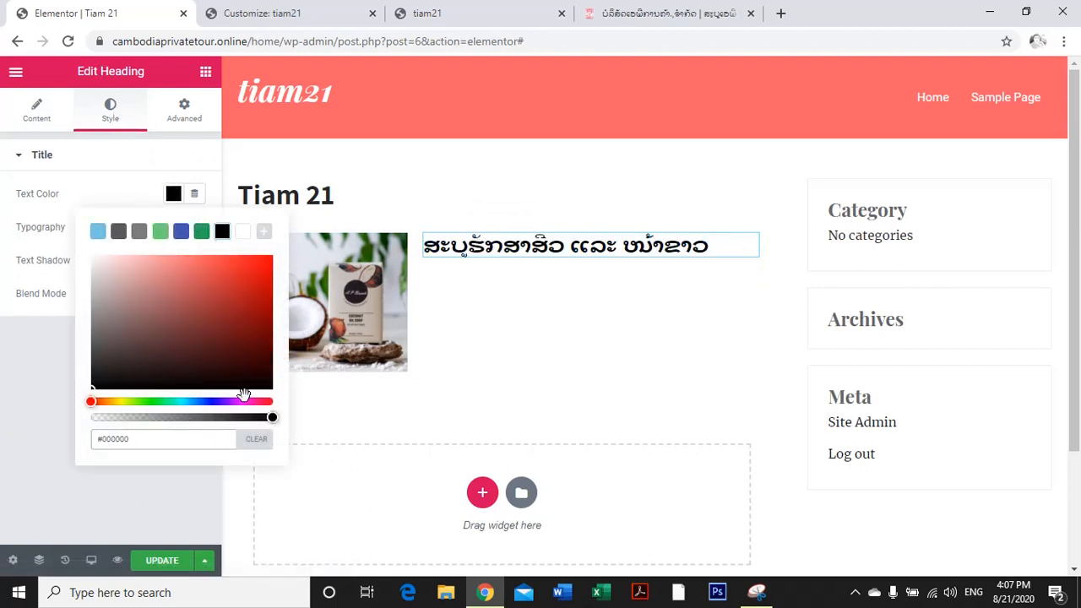
{"action": "left_click", "coordinate": [149, 166]}
{"action": "left_click", "coordinate": [48, 116]}
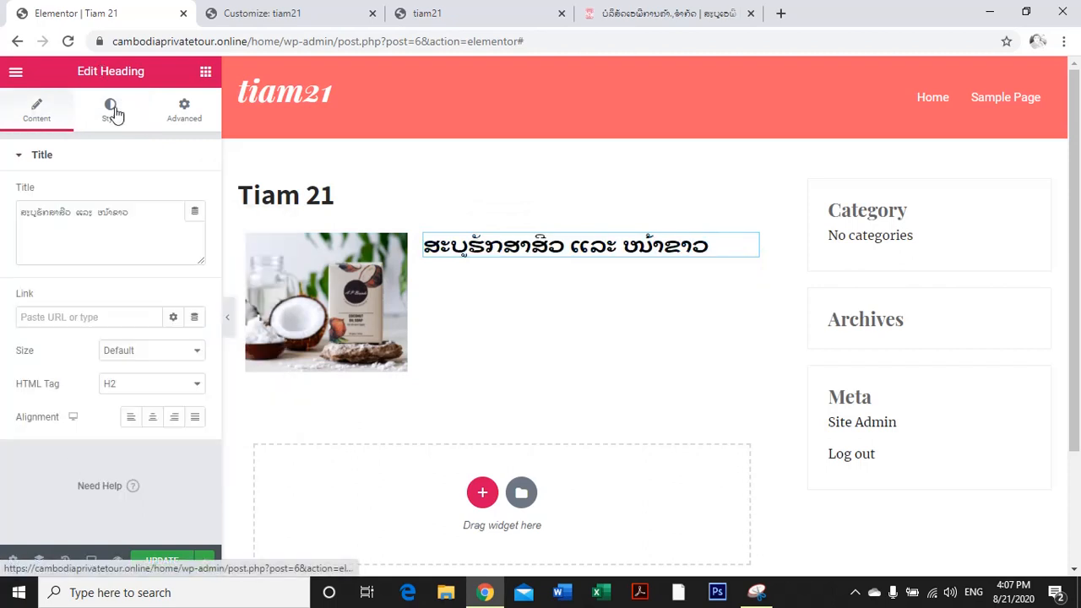
Add a Text Editor widget below the heading and replace its placeholder text with the product description copied from A-P brands.
{"action": "left_click", "coordinate": [205, 72]}
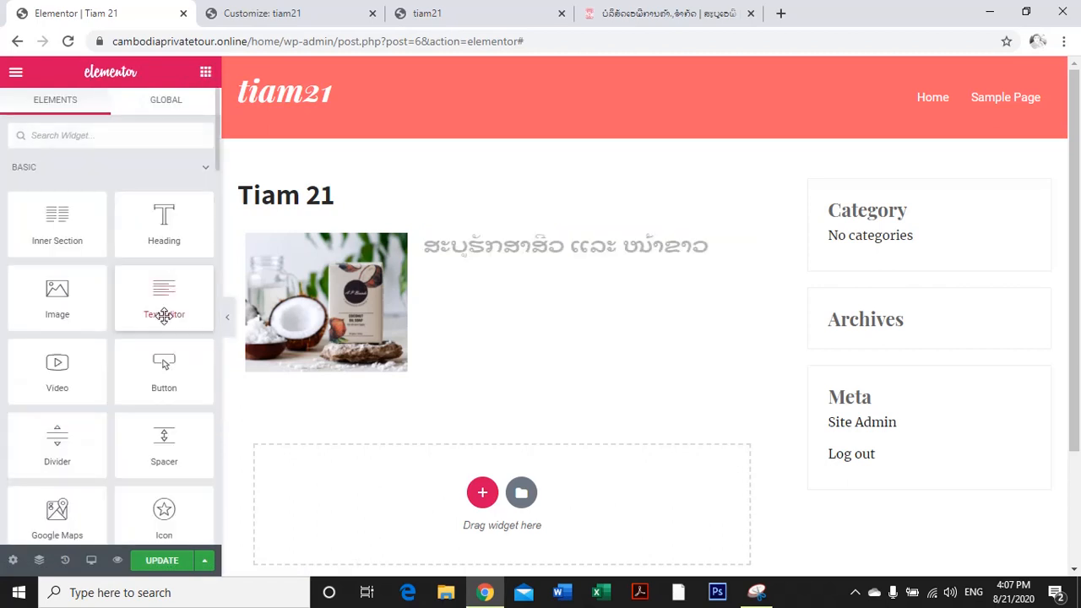
{"action": "left_click_drag", "start_coordinate": [154, 307], "coordinate": [535, 261]}
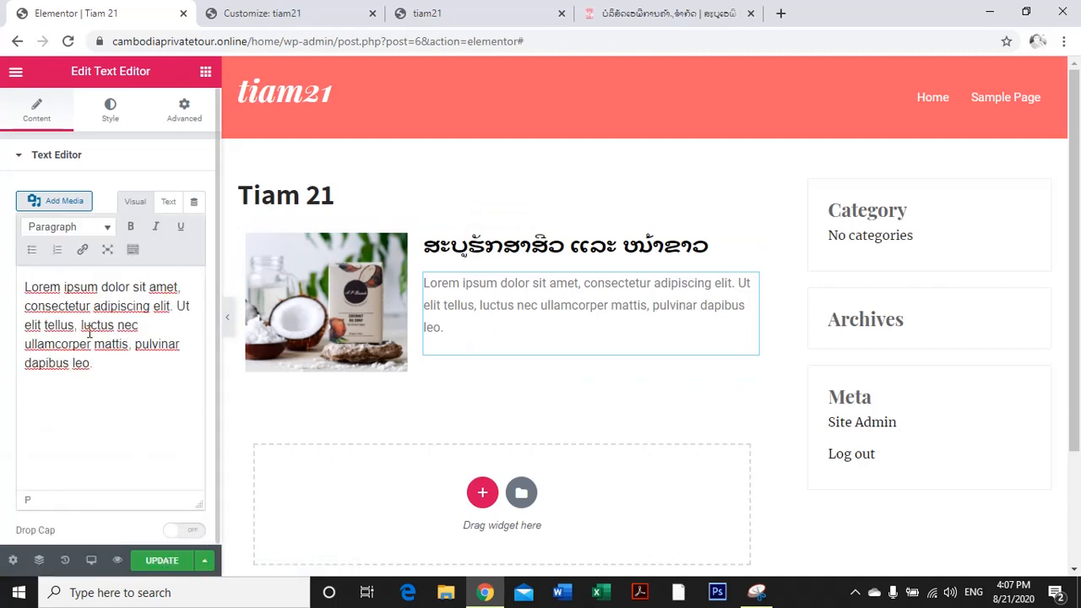
{"action": "key", "text": "ctrl+a"}
{"action": "key", "text": "ctrl+v"}
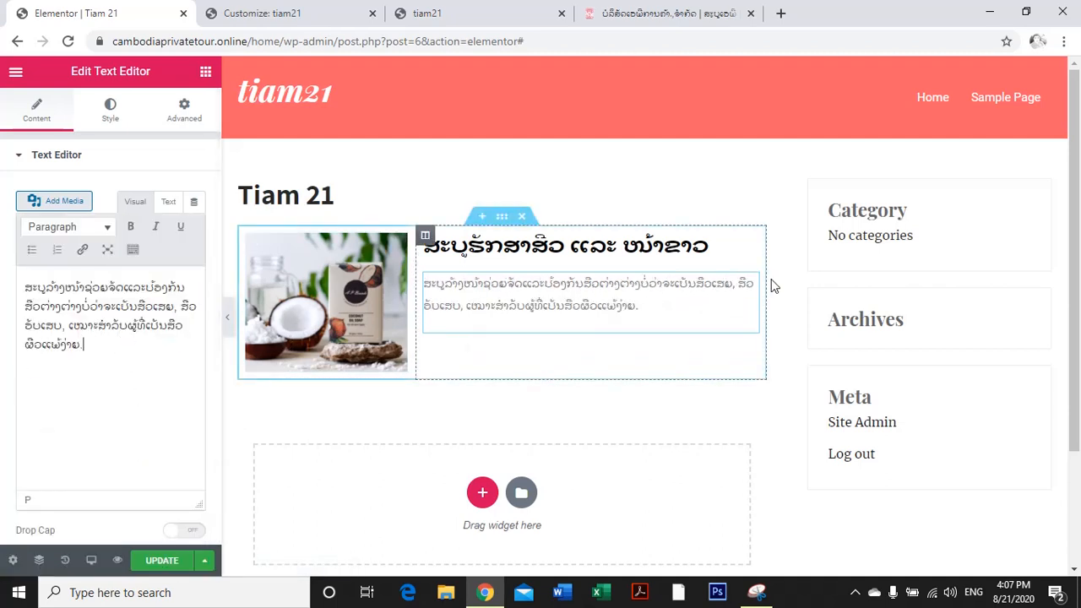
Set the product description's text color to black.
{"action": "left_click", "coordinate": [108, 113]}
{"action": "left_click", "coordinate": [173, 227]}
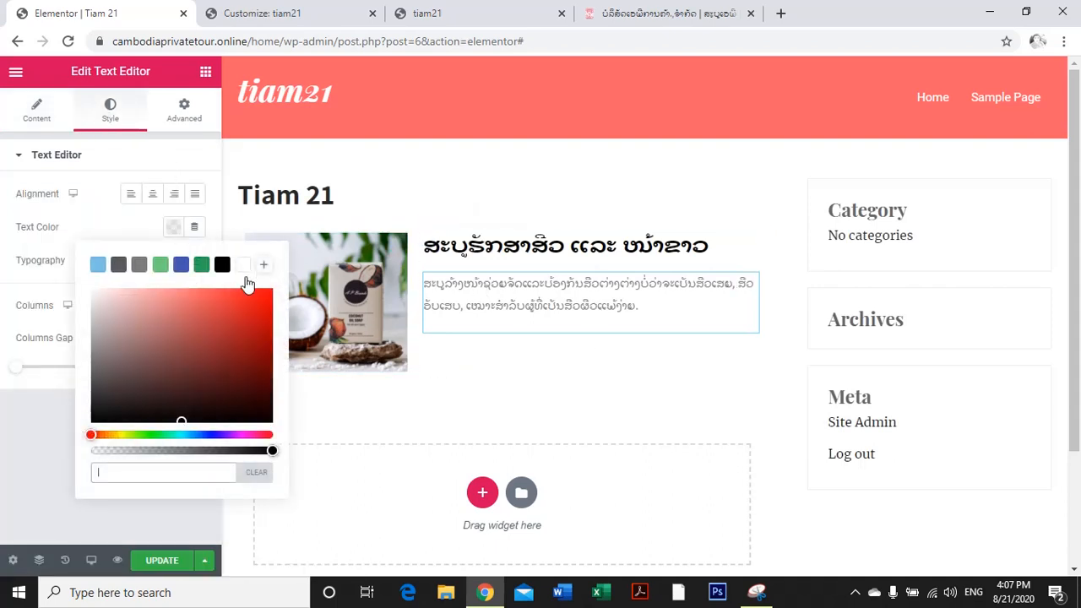
{"action": "left_click", "coordinate": [221, 265]}
{"action": "left_click", "coordinate": [99, 207]}
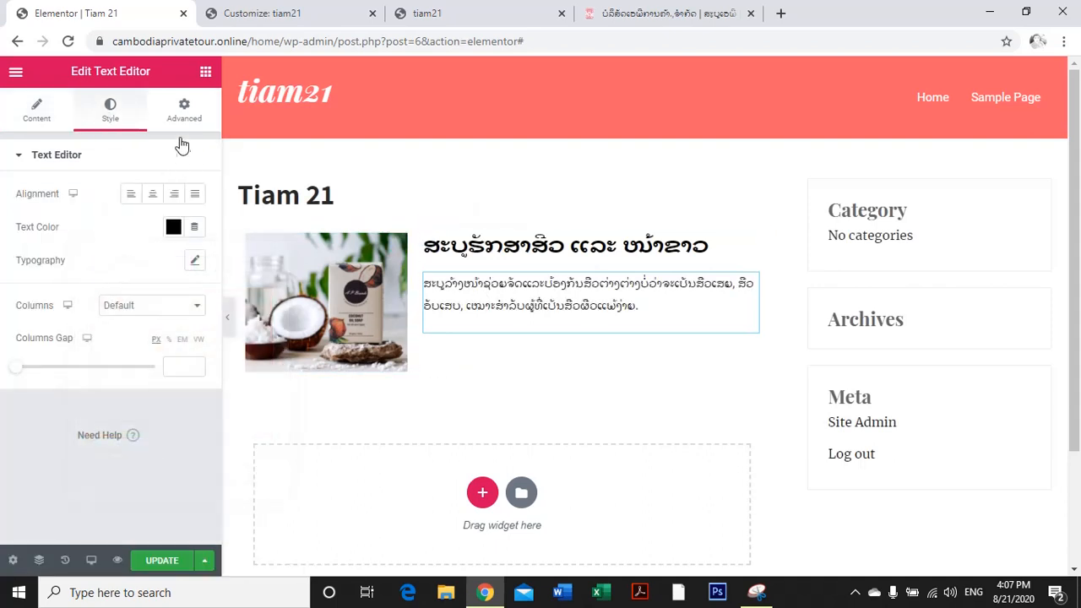
Copy the subheading "ສ່ວນປະກອບຈາກທຳມະຊາດ 100%" from the A-P brands page and return to the Elementor page.
{"action": "left_click", "coordinate": [650, 14]}
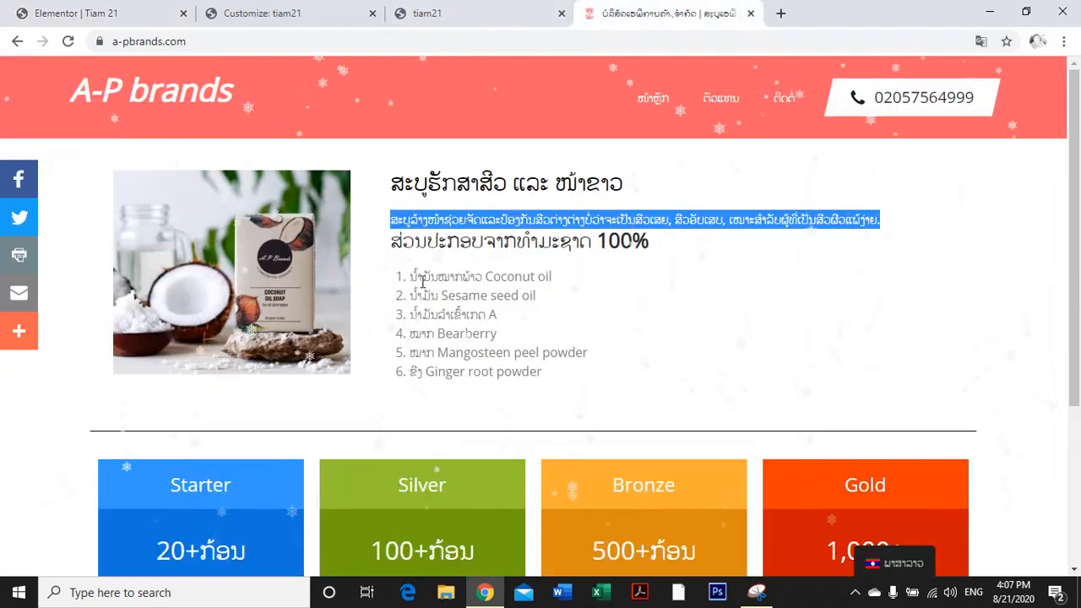
{"action": "left_click_drag", "start_coordinate": [391, 242], "coordinate": [650, 244]}
{"action": "key", "text": "ctrl+c"}
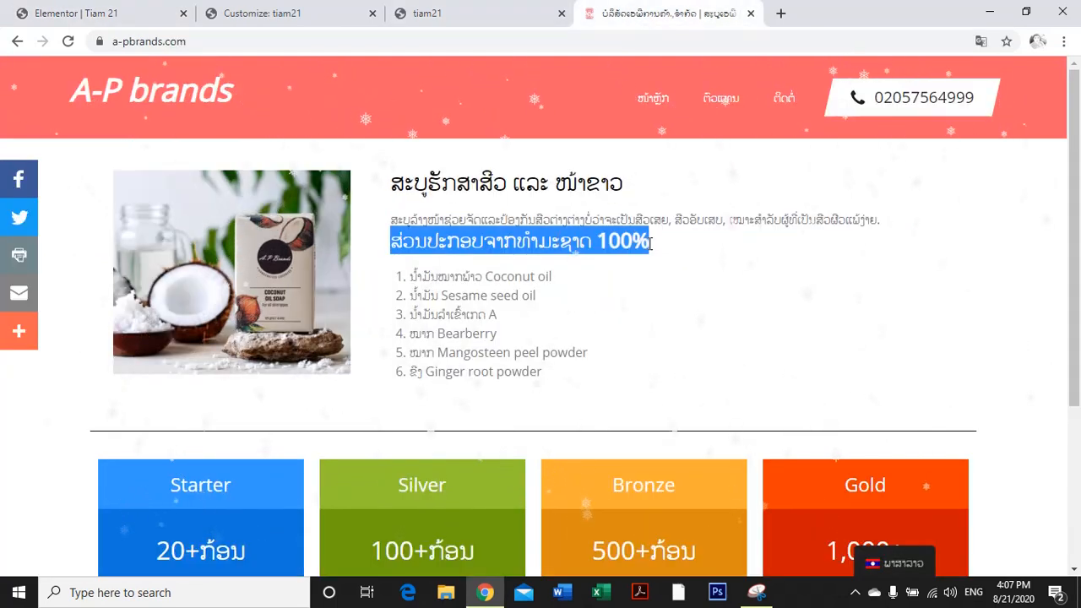
{"action": "left_click", "coordinate": [87, 12]}
Add a Heading widget below the product description and replace its placeholder title with the copied "ສ່ວນປະກອບຈາກທຳມະຊາດ 100%".
{"action": "left_click", "coordinate": [204, 75]}
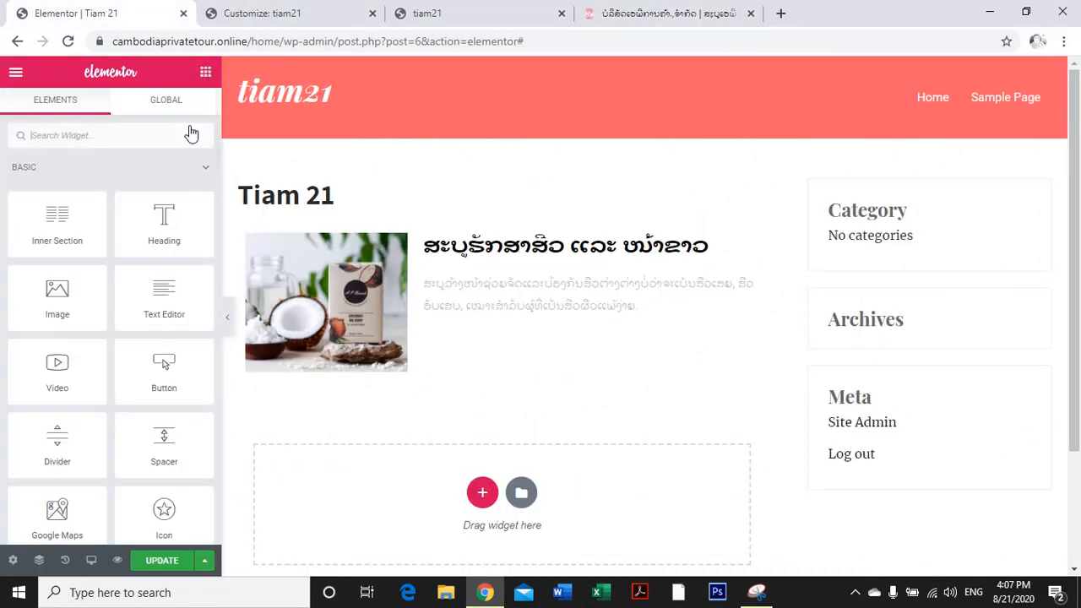
{"action": "left_click_drag", "start_coordinate": [163, 221], "coordinate": [529, 328]}
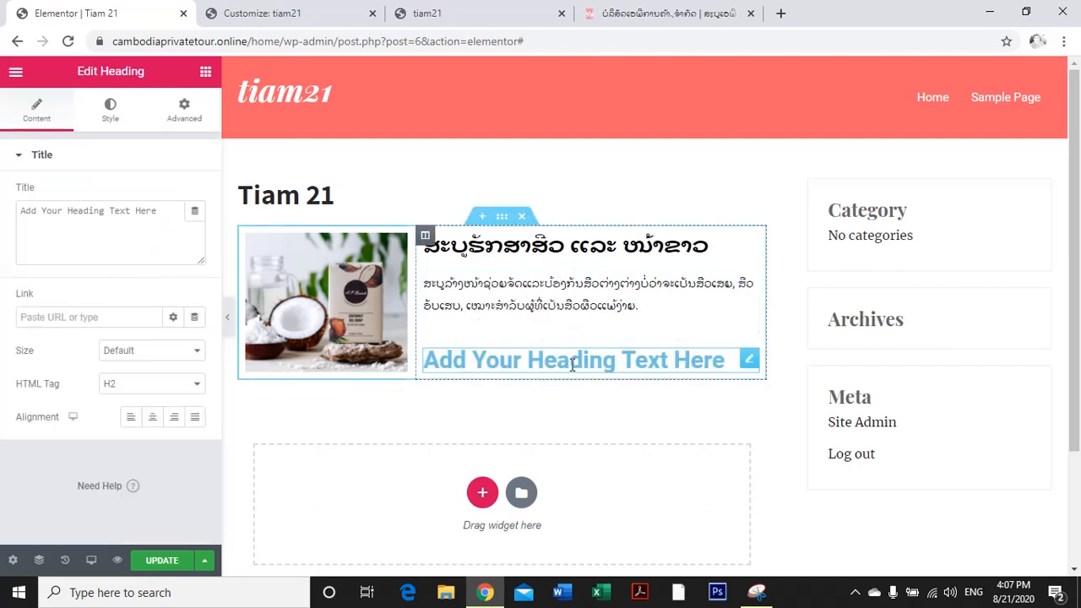
{"action": "triple_click", "coordinate": [55, 213]}
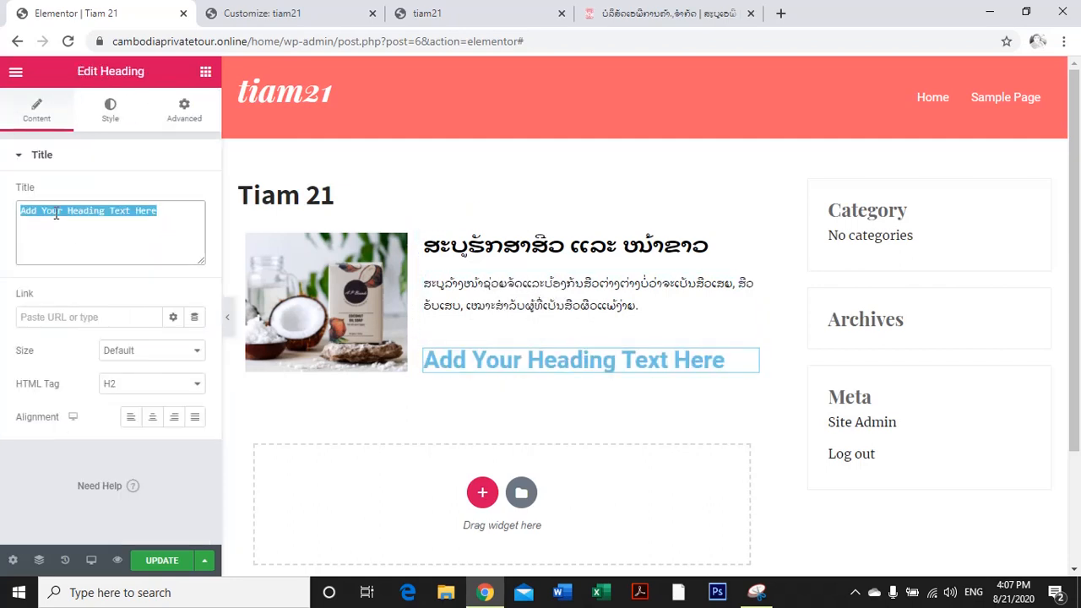
{"action": "key", "text": "ctrl+v"}
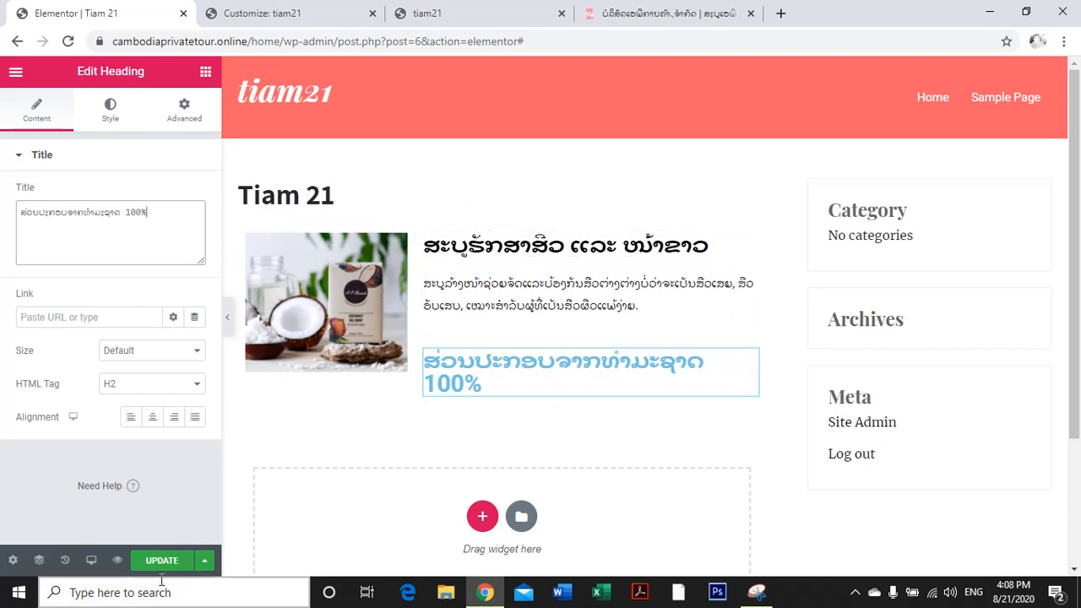
Set the text color of the "100%" ingredients heading to black.
{"action": "left_click", "coordinate": [111, 111]}
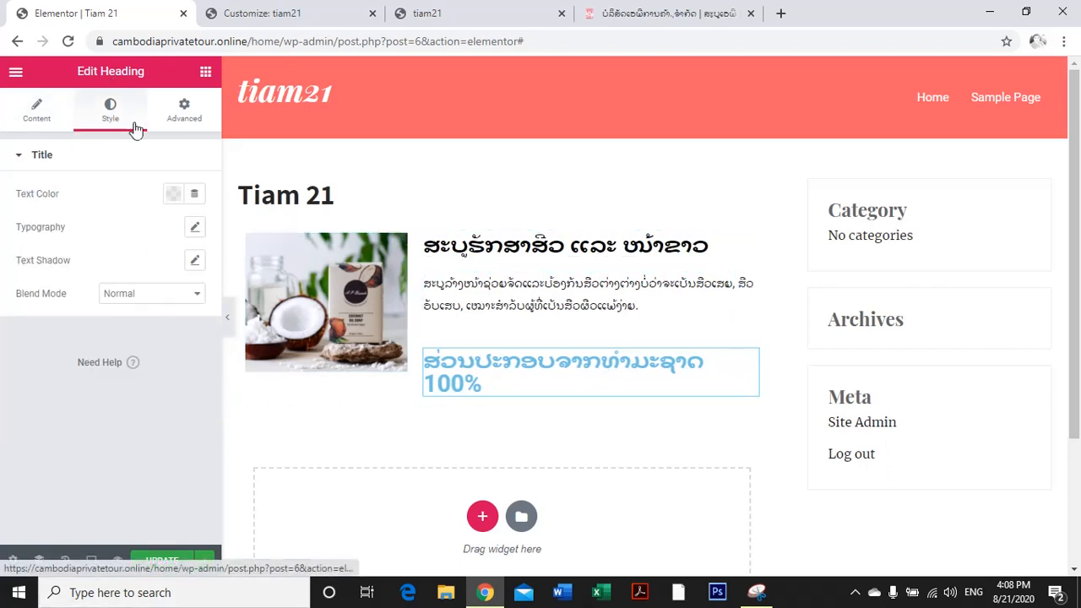
{"action": "left_click", "coordinate": [173, 194]}
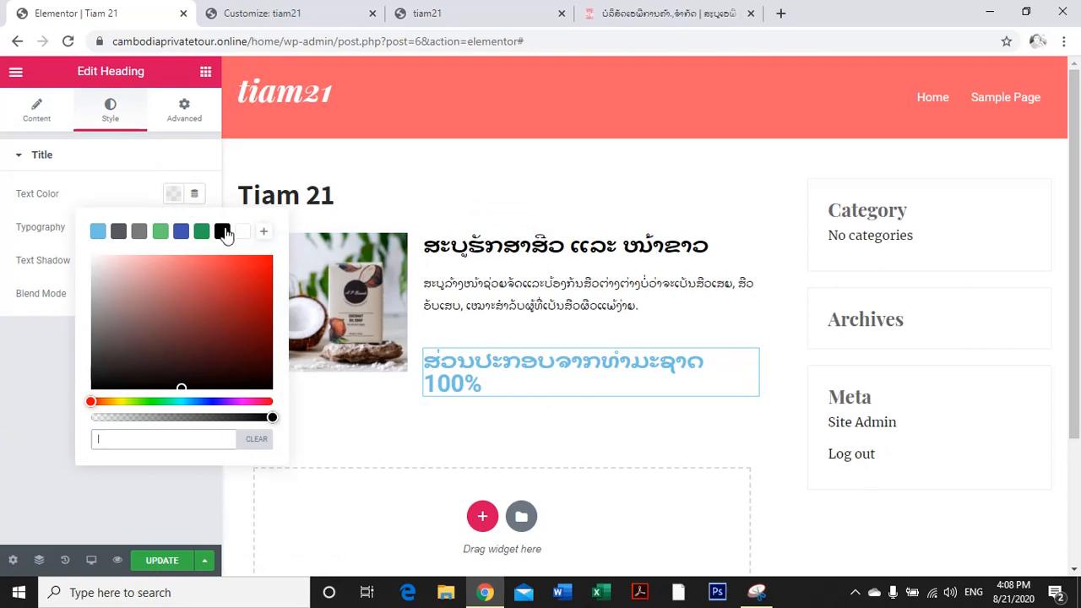
{"action": "left_click", "coordinate": [222, 232]}
{"action": "left_click", "coordinate": [126, 163]}
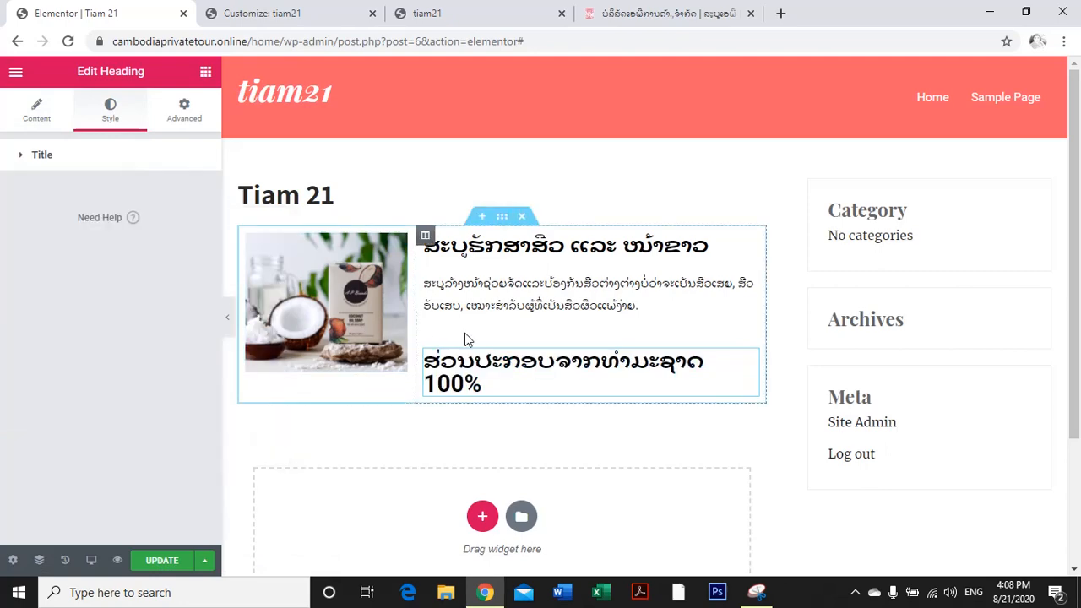
Copy the numbered ingredient list, Coconut oil through Ginger root powder, from the A-P brands page and return to the Elementor page.
{"action": "left_click", "coordinate": [639, 17]}
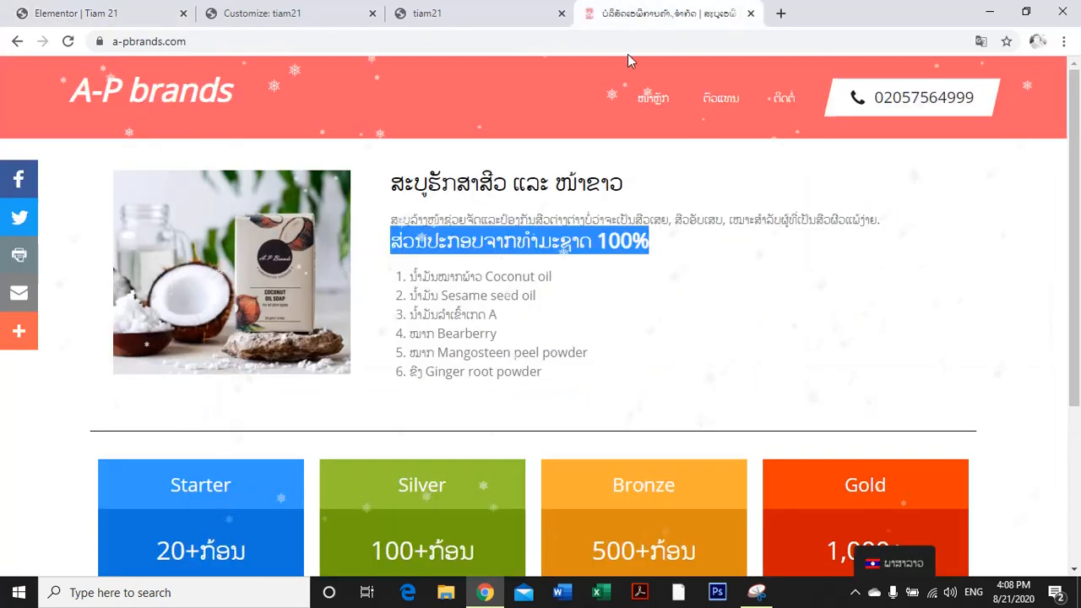
{"action": "left_click", "coordinate": [404, 281]}
{"action": "left_click_drag", "start_coordinate": [404, 281], "coordinate": [543, 372]}
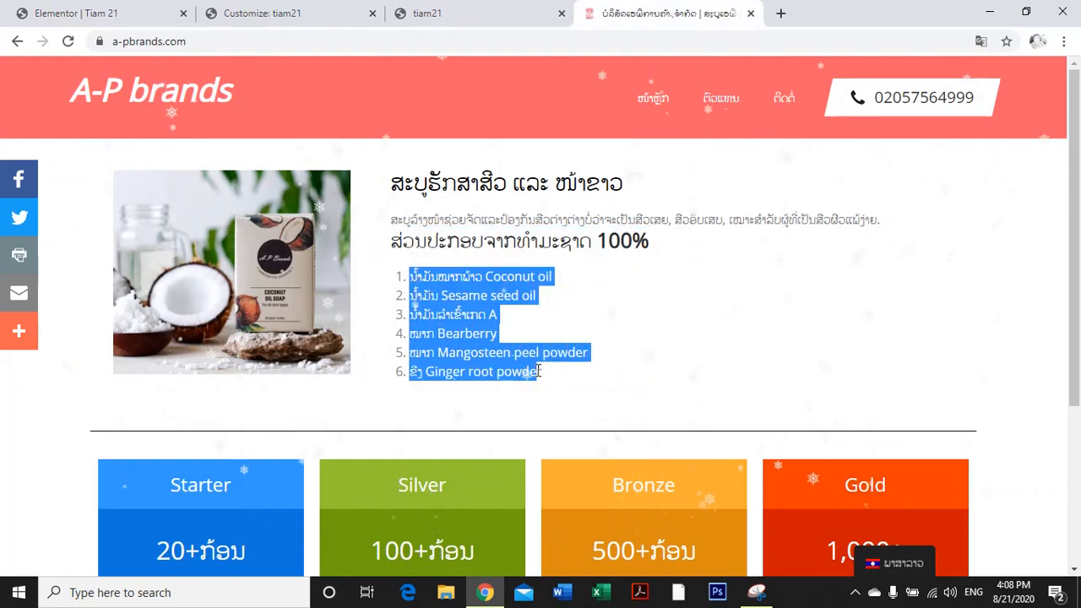
{"action": "right_click", "coordinate": [478, 318]}
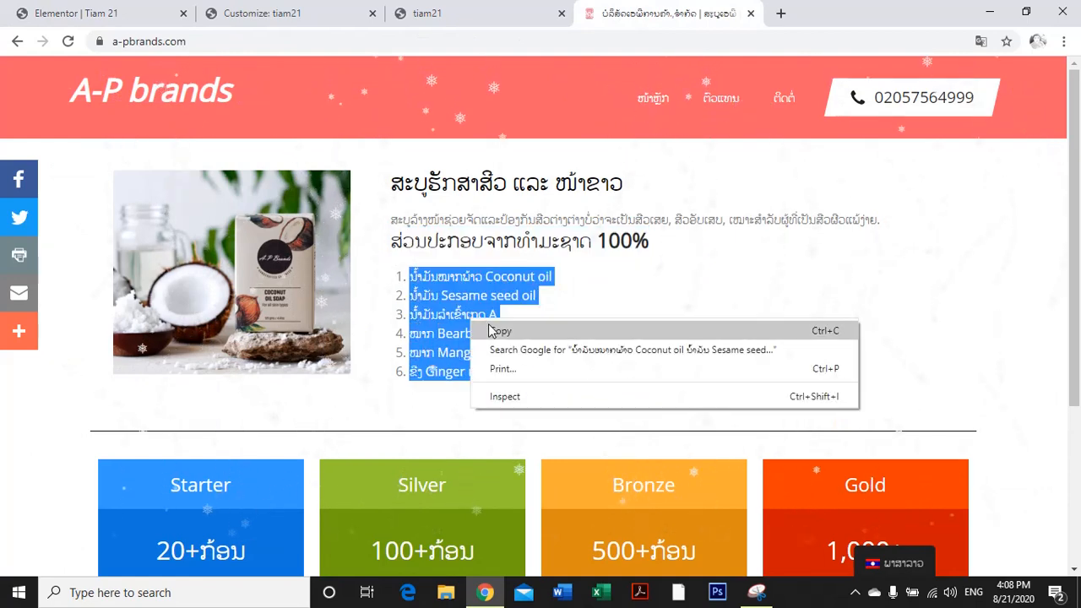
{"action": "left_click", "coordinate": [496, 330]}
{"action": "left_click", "coordinate": [133, 12]}
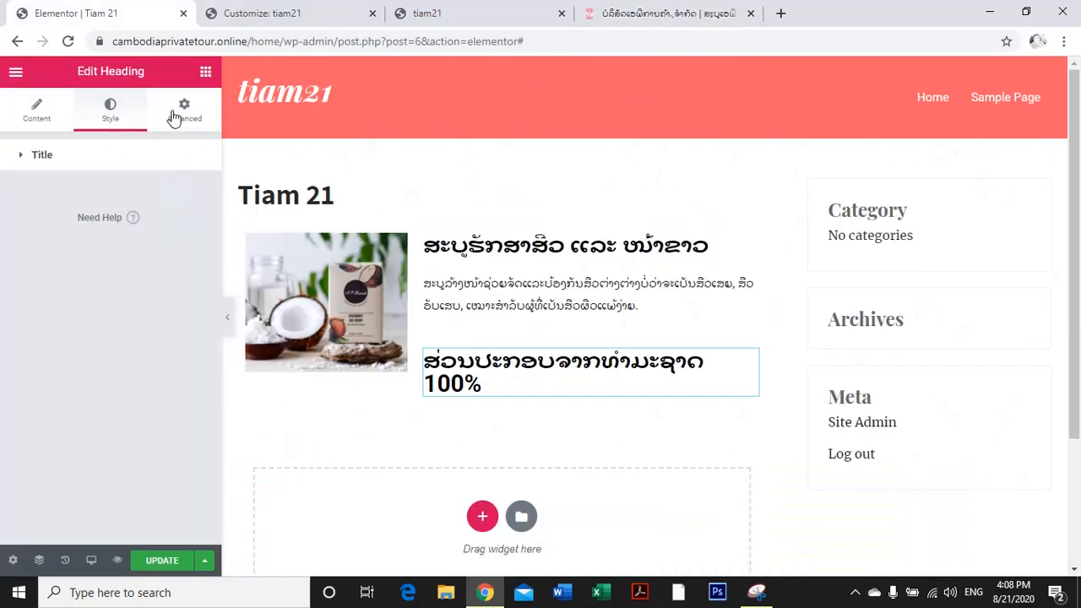
Add a Text Editor widget below the ingredients heading and replace its placeholder text with the numbered ingredient list copied from A-P brands.
{"action": "left_click", "coordinate": [205, 73]}
{"action": "left_click_drag", "start_coordinate": [163, 295], "coordinate": [498, 412]}
{"action": "left_click_drag", "start_coordinate": [110, 371], "coordinate": [2, 246]}
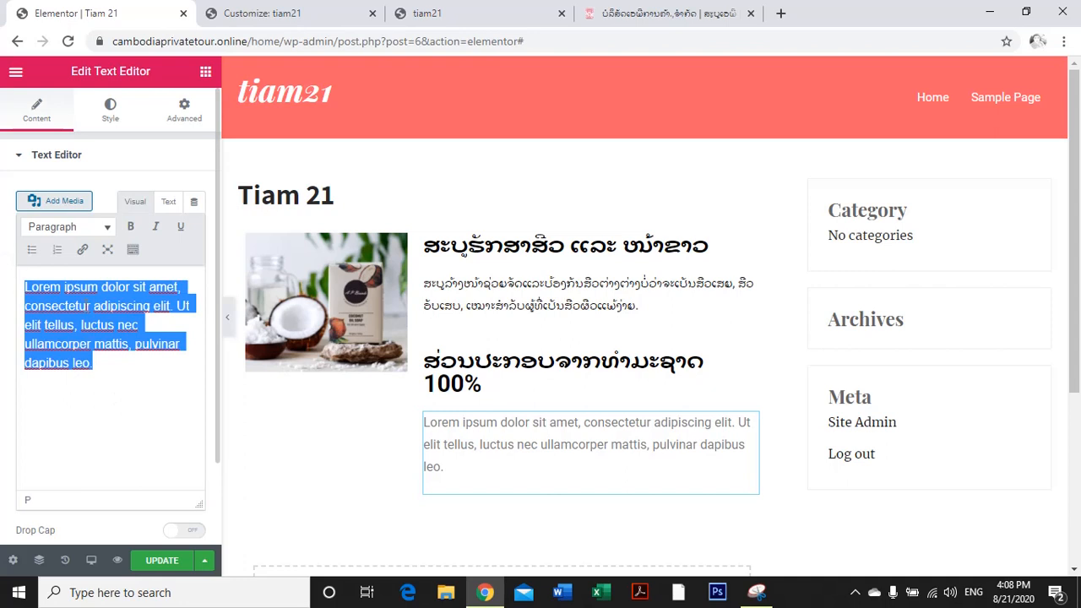
{"action": "right_click", "coordinate": [89, 304]}
{"action": "left_click", "coordinate": [140, 371]}
{"action": "left_click", "coordinate": [119, 373]}
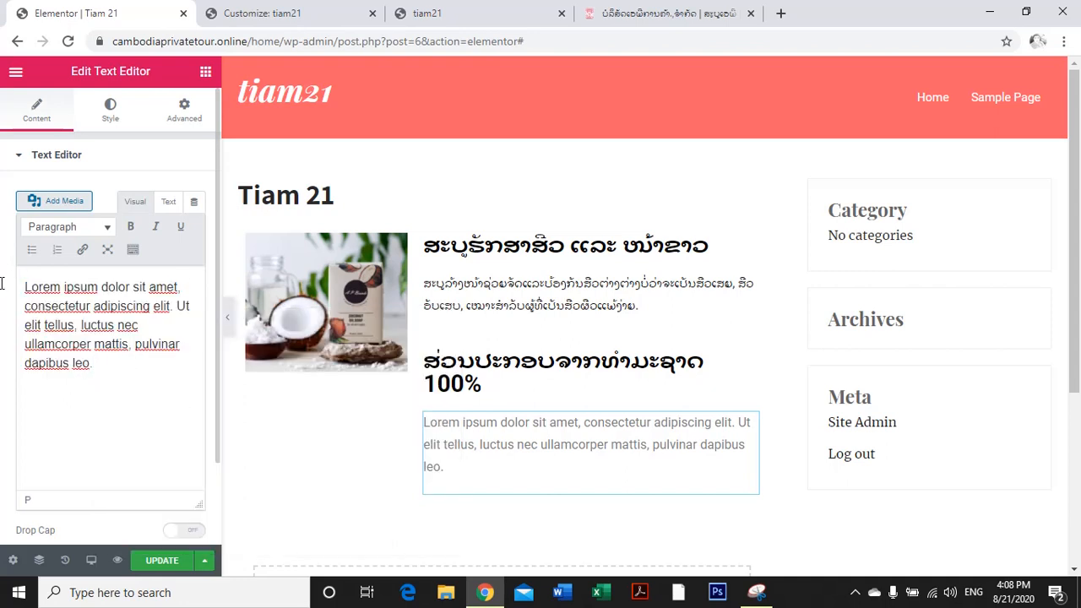
{"action": "left_click_drag", "start_coordinate": [86, 368], "coordinate": [2, 245]}
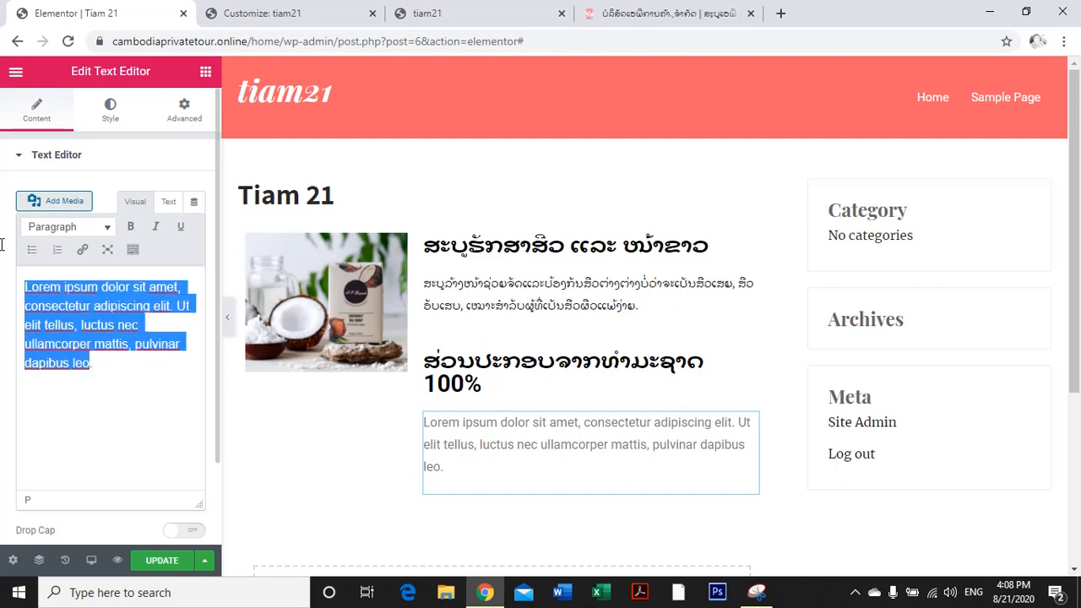
{"action": "key", "text": "BackSpace"}
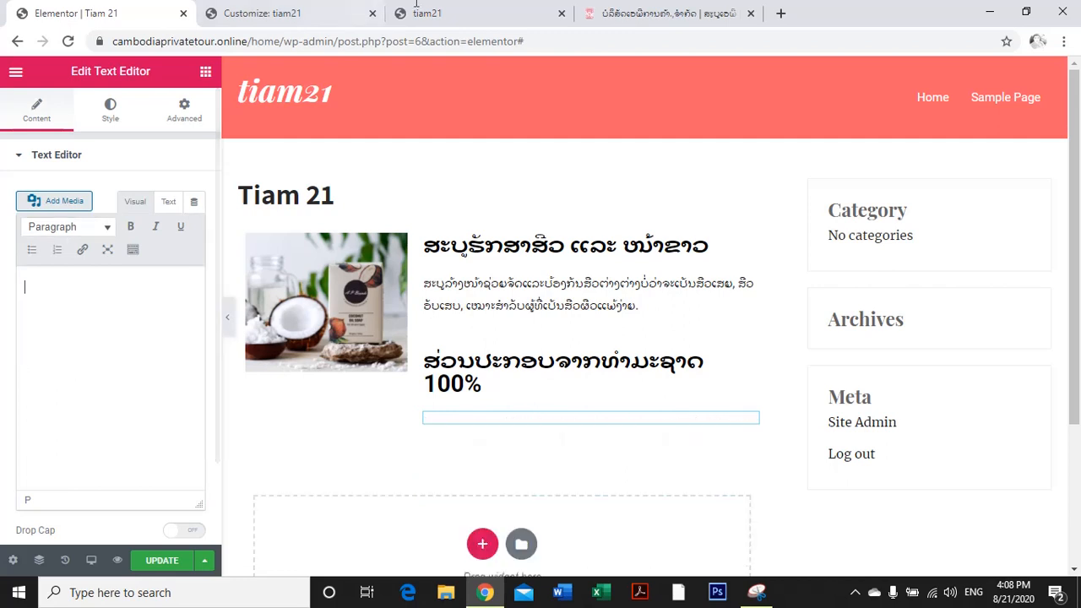
{"action": "left_click", "coordinate": [633, 13]}
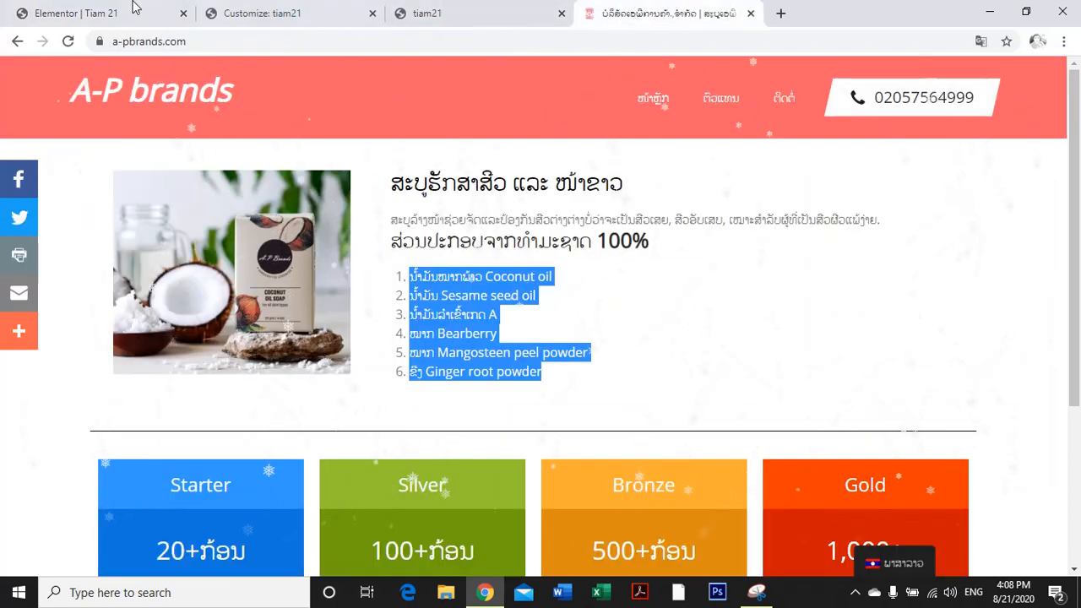
{"action": "left_click", "coordinate": [76, 12]}
{"action": "key", "text": "ctrl+v"}
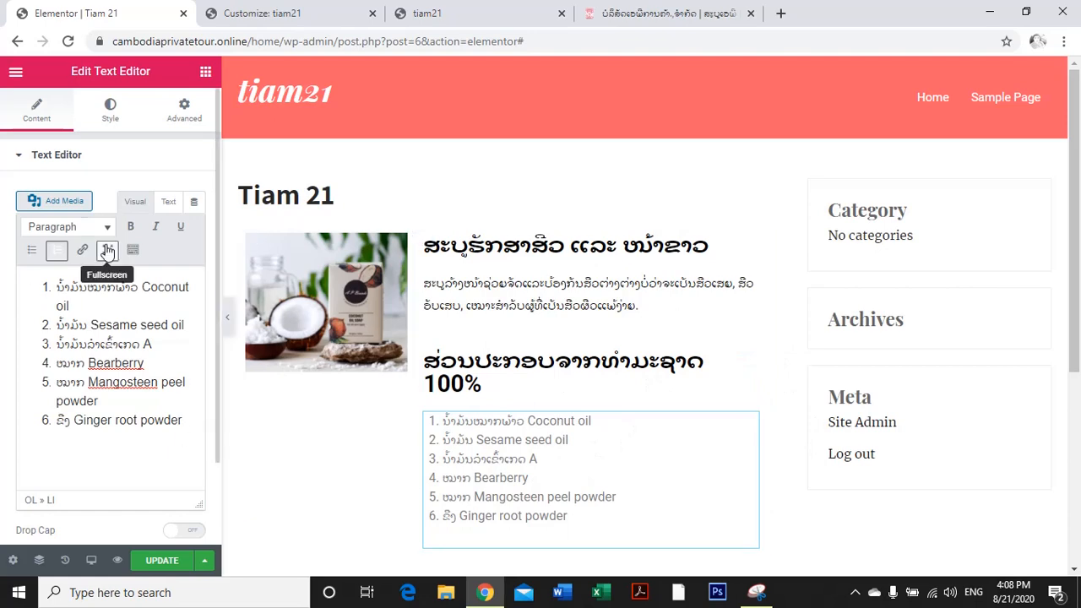
Set the ingredient list's text color to black.
{"action": "left_click", "coordinate": [103, 118]}
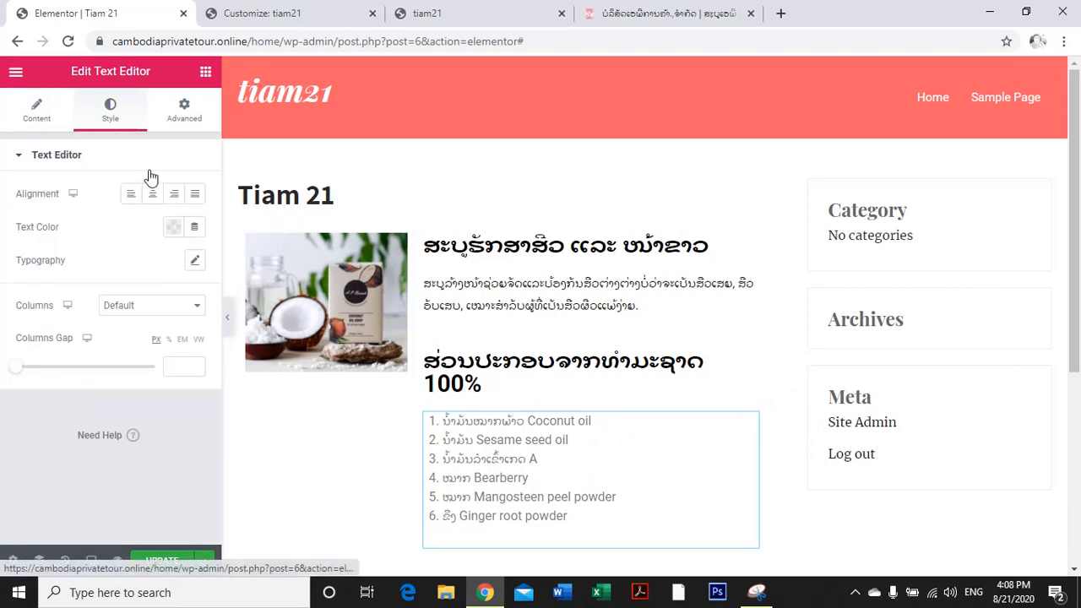
{"action": "left_click", "coordinate": [173, 228]}
{"action": "left_click", "coordinate": [222, 267]}
{"action": "left_click", "coordinate": [37, 414]}
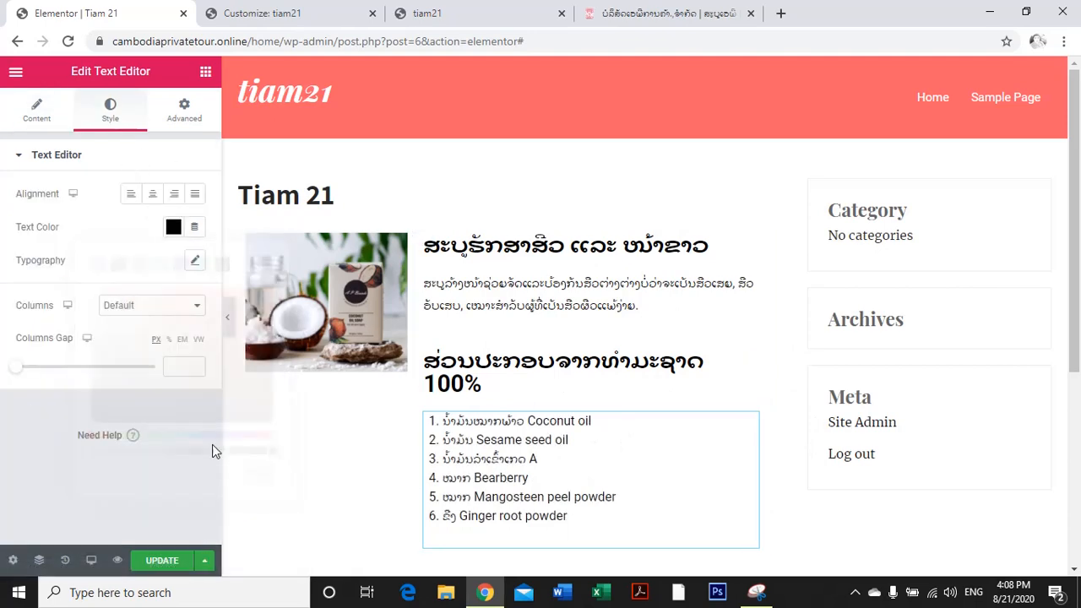
Update the Elementor page and reload the live tiam21 homepage to check the new section.
{"action": "scroll", "coordinate": [681, 341], "scroll_direction": "down", "scroll_amount": 3}
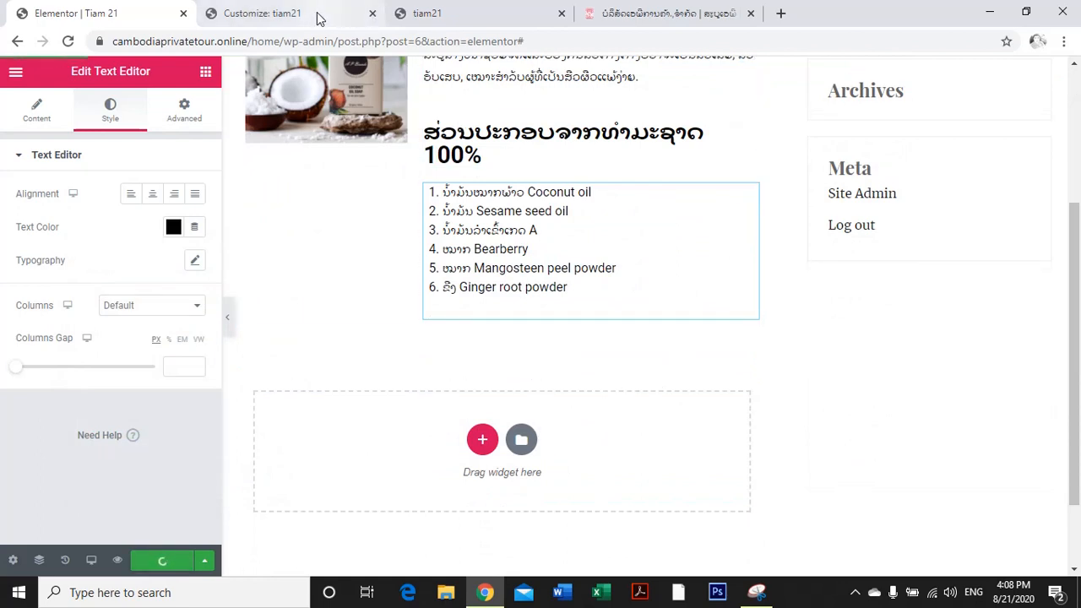
{"action": "left_click", "coordinate": [441, 13]}
{"action": "left_click", "coordinate": [68, 41]}
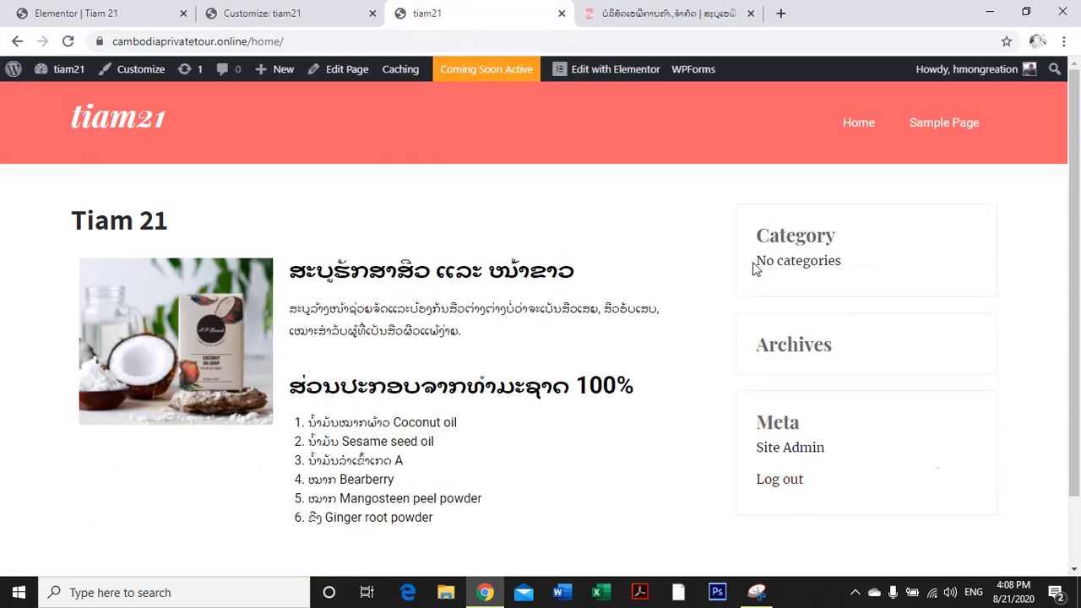
Open the Tiam 21 page in the WordPress editor, set its template to Elementor Full Width and update it.
{"action": "left_click", "coordinate": [354, 75]}
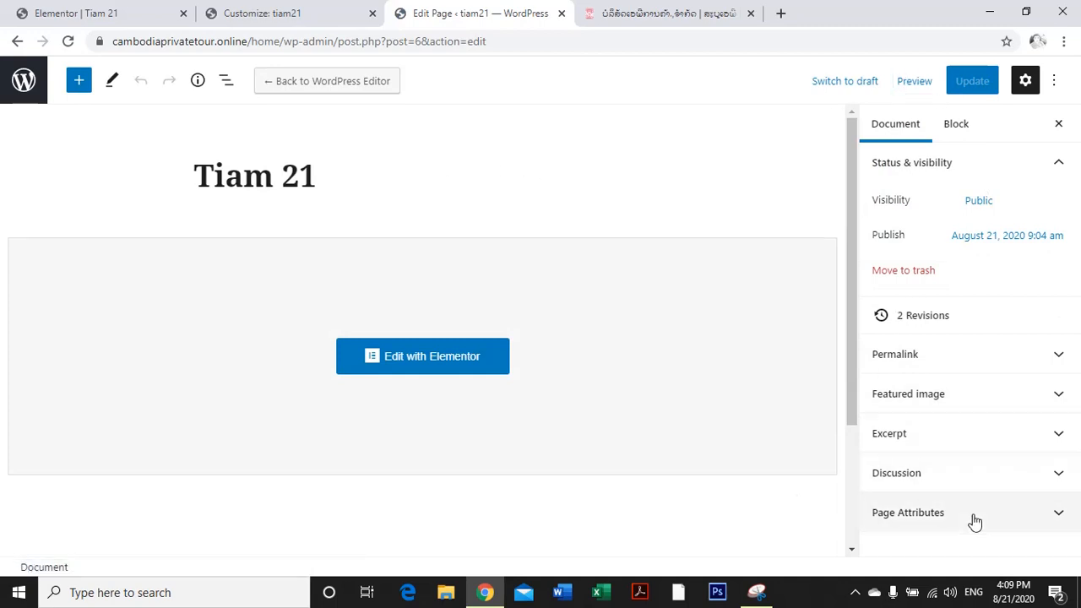
{"action": "left_click", "coordinate": [940, 518]}
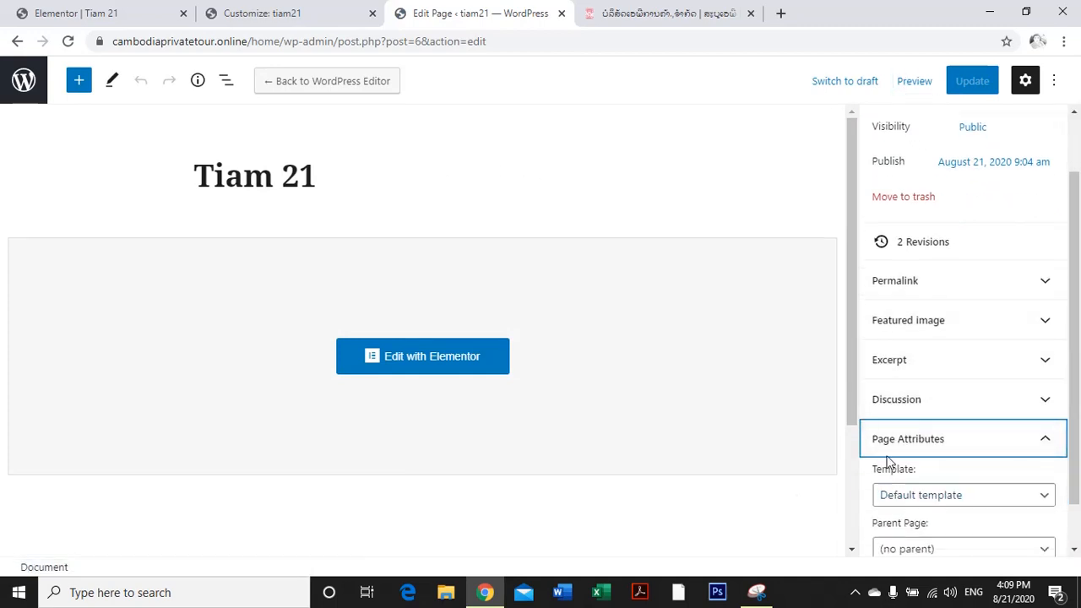
{"action": "left_click", "coordinate": [956, 496]}
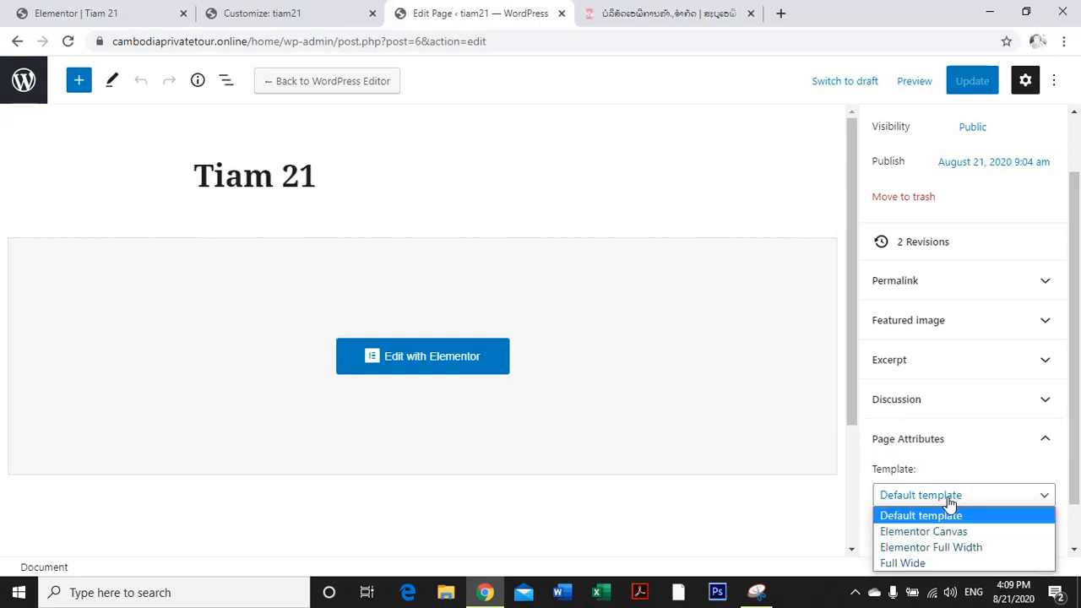
{"action": "left_click", "coordinate": [955, 548]}
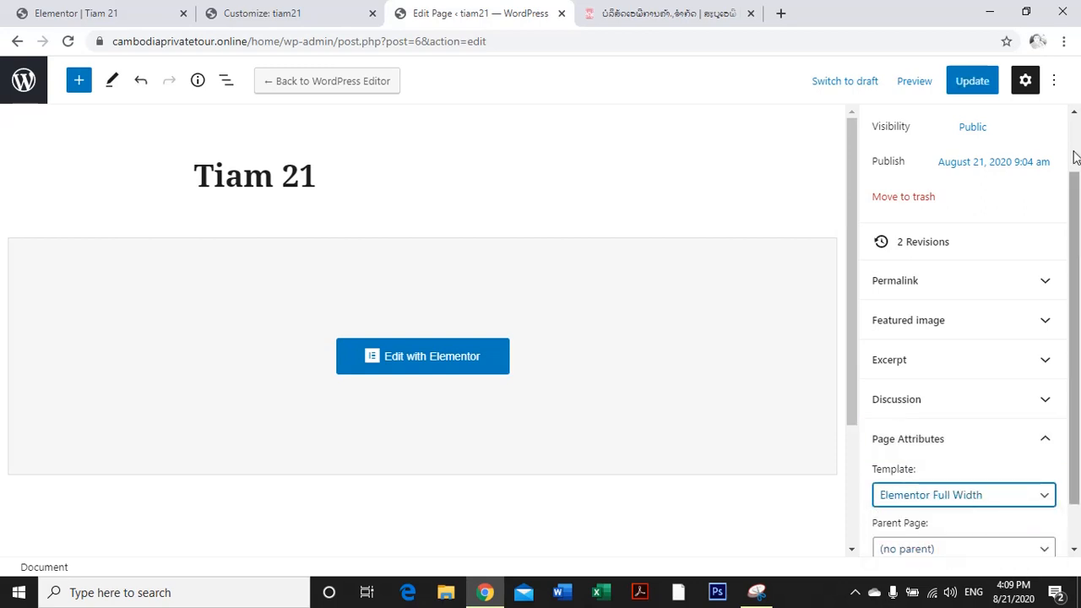
{"action": "left_click", "coordinate": [968, 85]}
View the live tiam21 homepage at cambodiaprivatetour.online/home/ and compare its layout with the A-P brands page.
{"action": "left_click", "coordinate": [655, 18]}
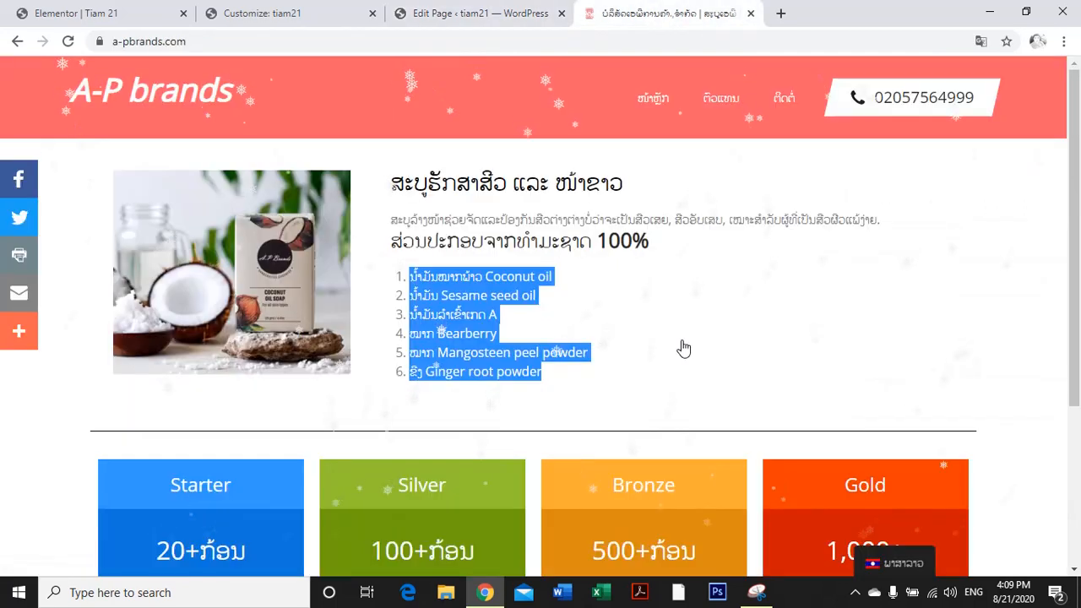
{"action": "left_click", "coordinate": [477, 13]}
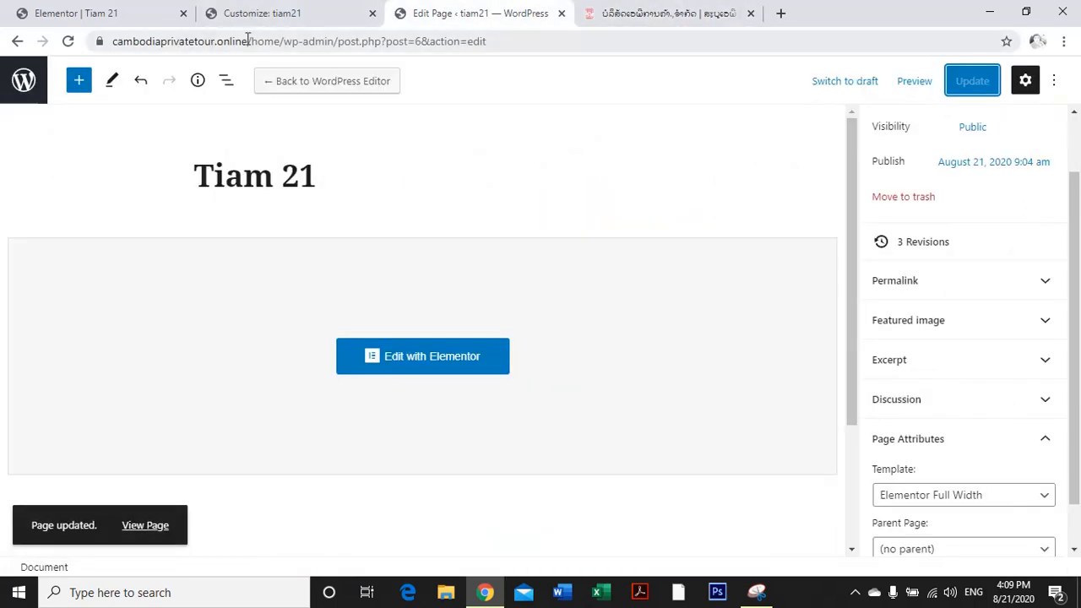
{"action": "left_click_drag", "start_coordinate": [287, 44], "coordinate": [669, 48]}
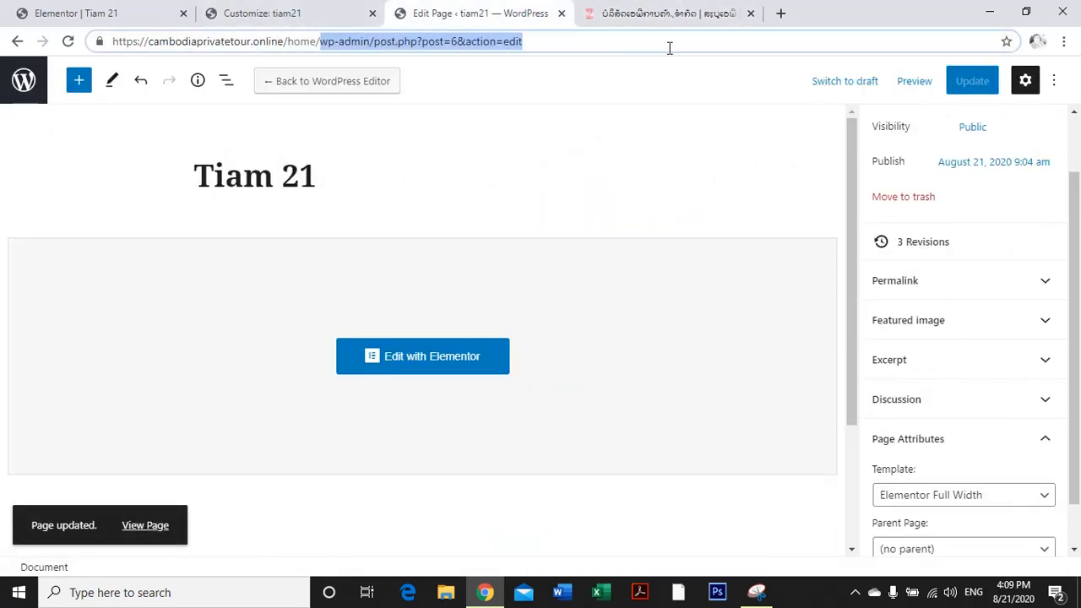
{"action": "key", "text": "BackSpace"}
{"action": "key", "text": "Return"}
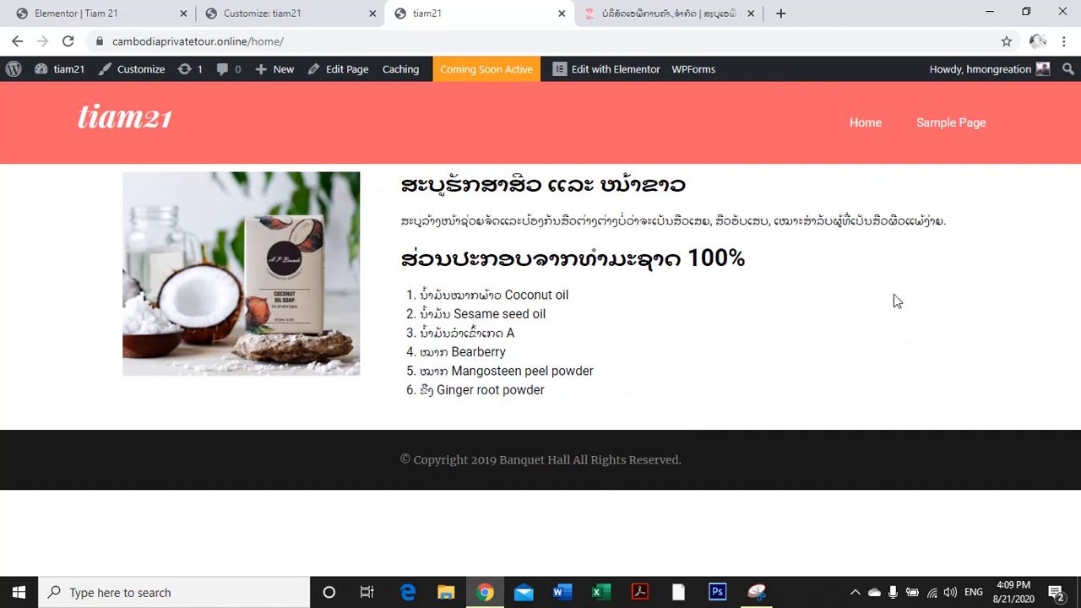
{"action": "left_click", "coordinate": [662, 13]}
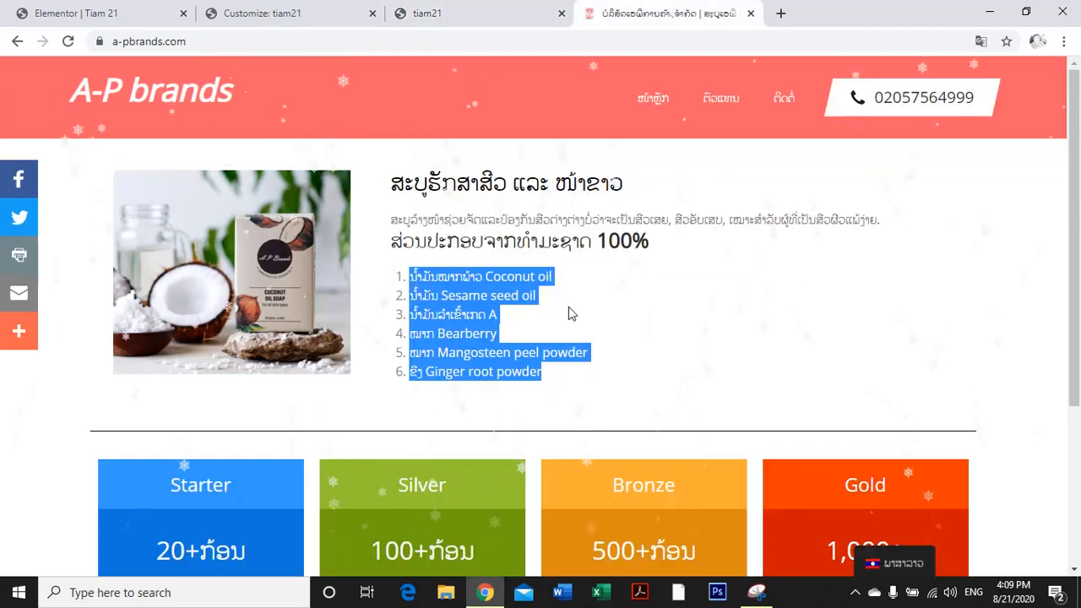
{"action": "left_click", "coordinate": [692, 325]}
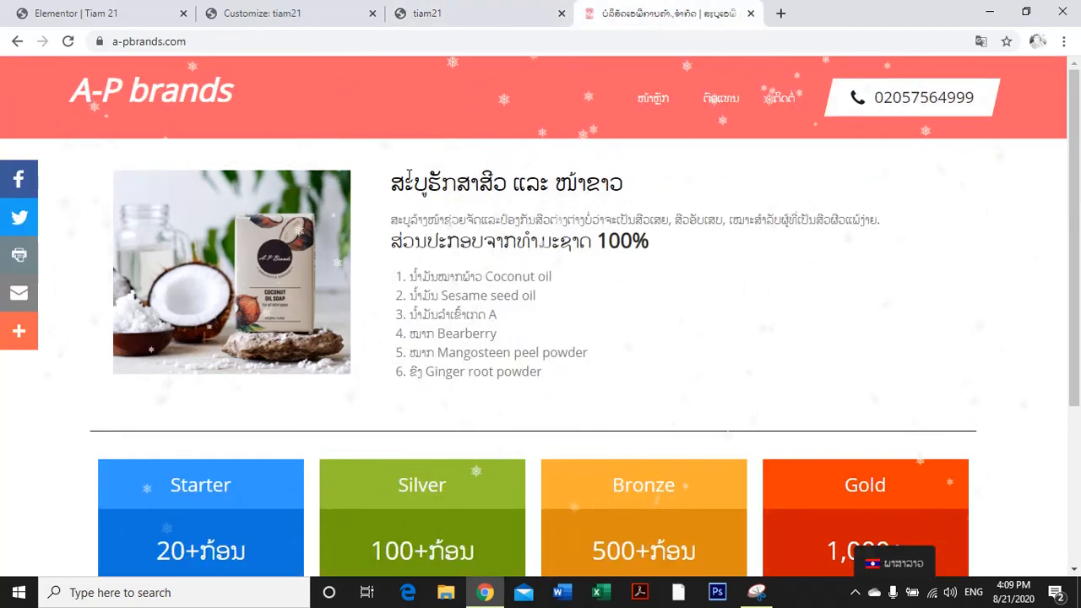
Open the tiam21 WordPress dashboard in a separate browser tab from the live homepage.
{"action": "key", "text": "ctrl+shift+Tab"}
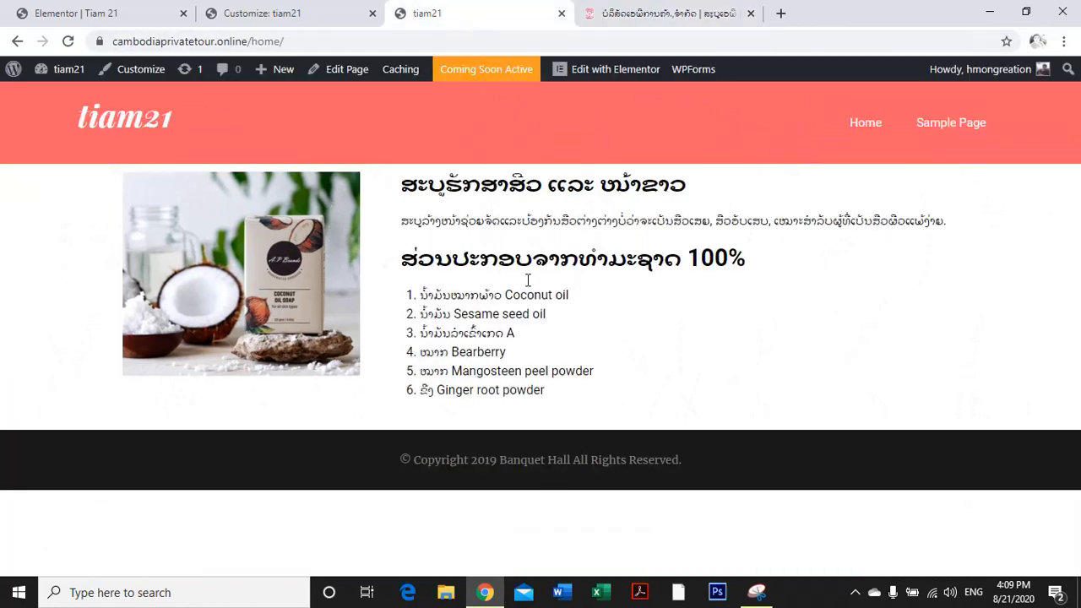
{"action": "left_click", "coordinate": [292, 14]}
{"action": "left_click", "coordinate": [93, 13]}
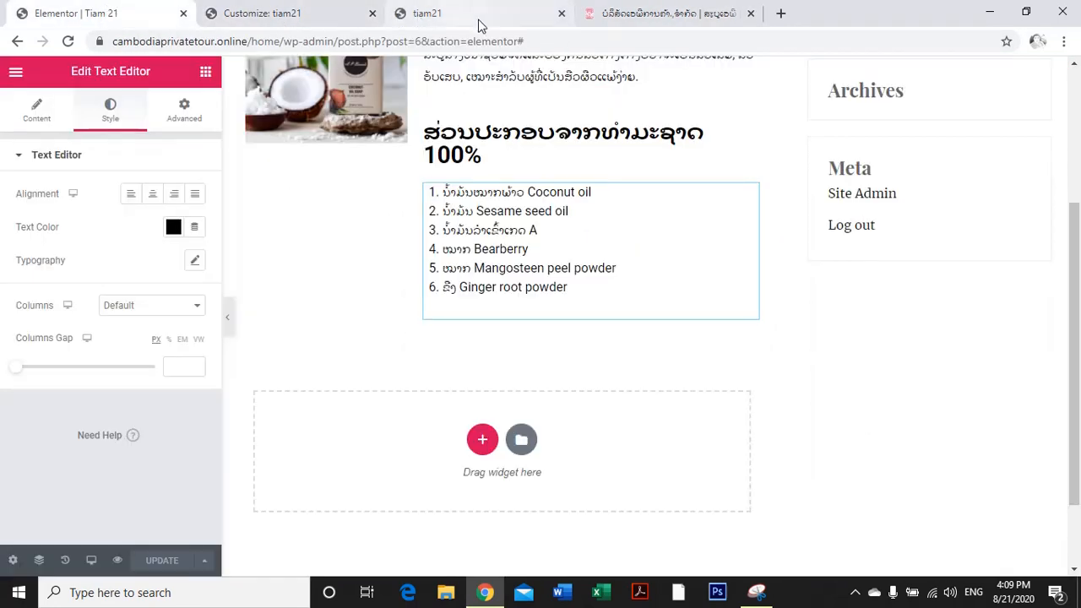
{"action": "left_click", "coordinate": [481, 14]}
{"action": "mouse_move", "coordinate": [59, 70]}
{"action": "right_click", "coordinate": [49, 98]}
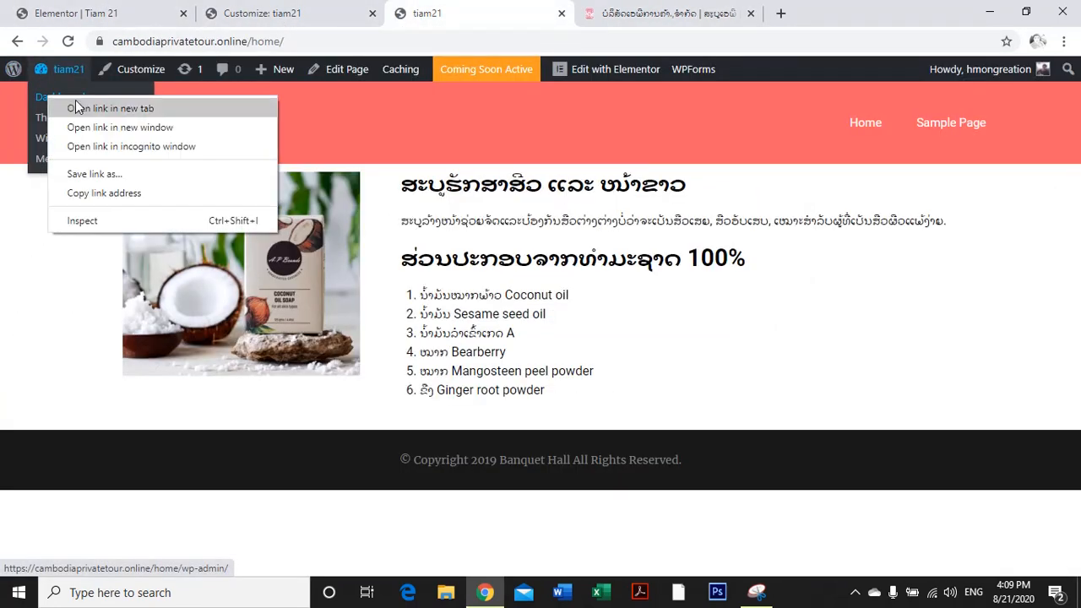
{"action": "left_click", "coordinate": [82, 109]}
{"action": "left_click", "coordinate": [632, 13]}
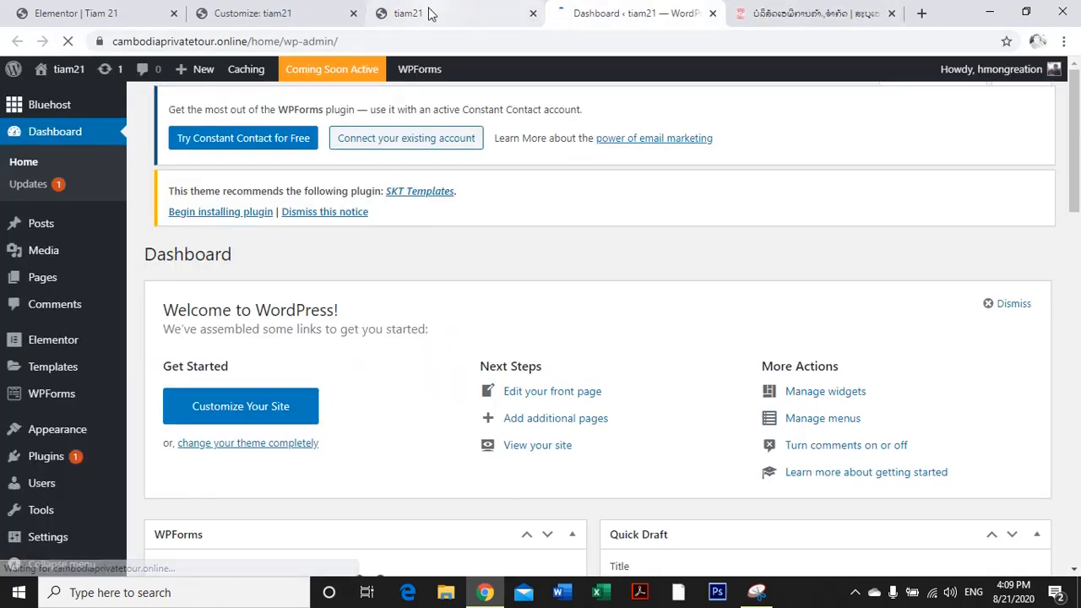
{"action": "left_click", "coordinate": [430, 13]}
{"action": "left_click", "coordinate": [574, 16]}
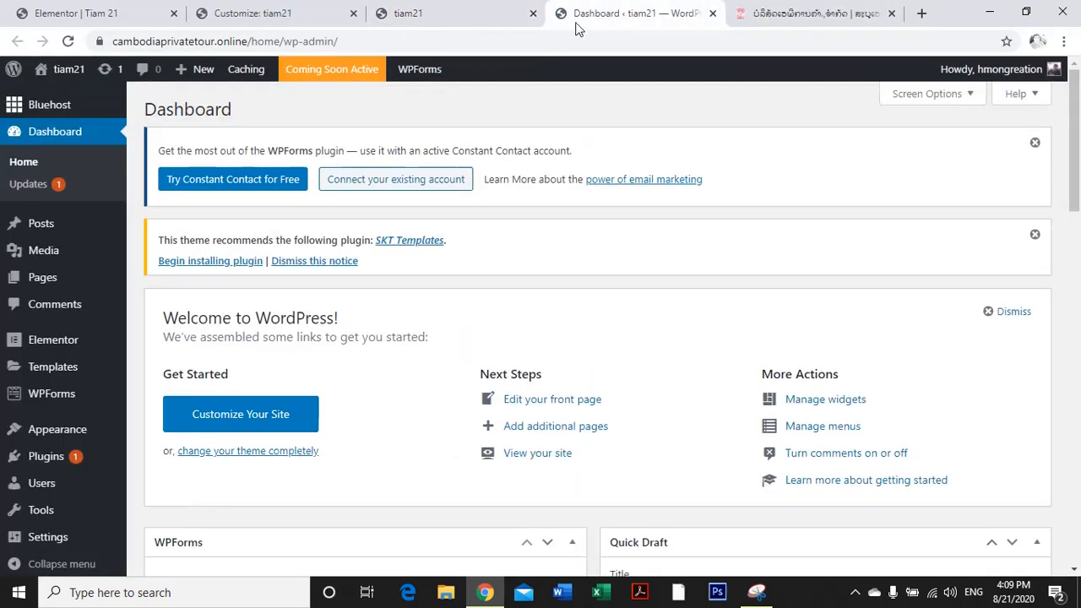
Search the new plugins for "lao", and install and activate the Lao Fonts plugin.
{"action": "mouse_move", "coordinate": [81, 462]}
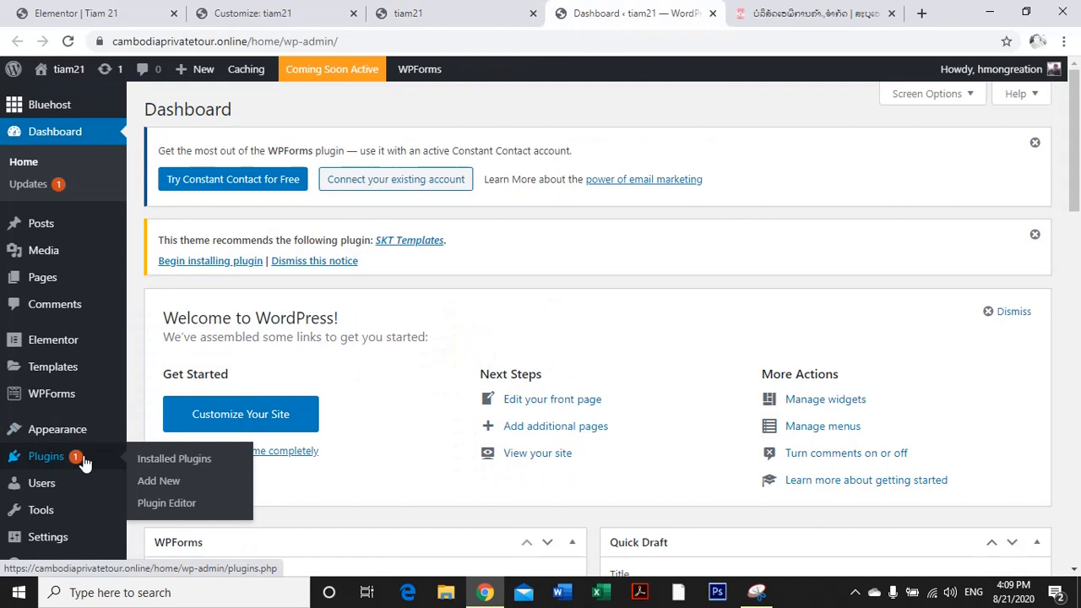
{"action": "left_click", "coordinate": [154, 481]}
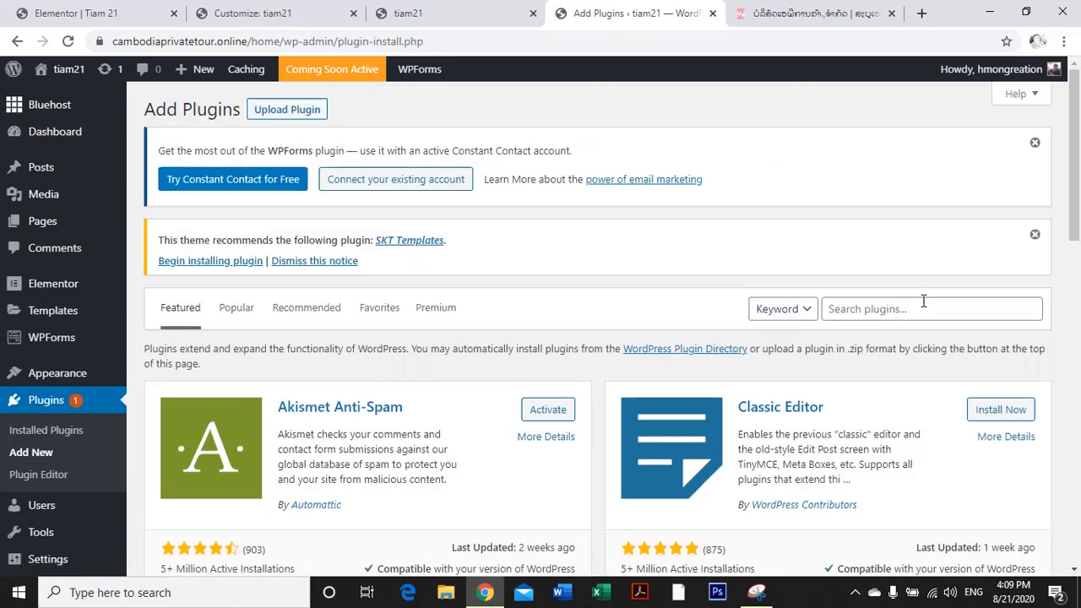
{"action": "left_click", "coordinate": [923, 301]}
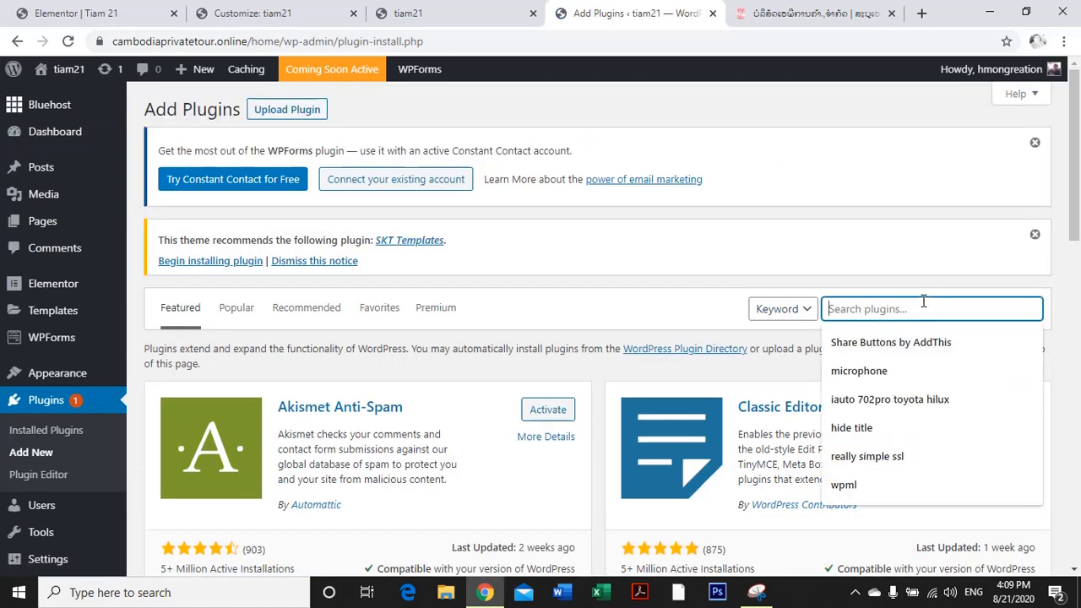
{"action": "type", "text": "lao"}
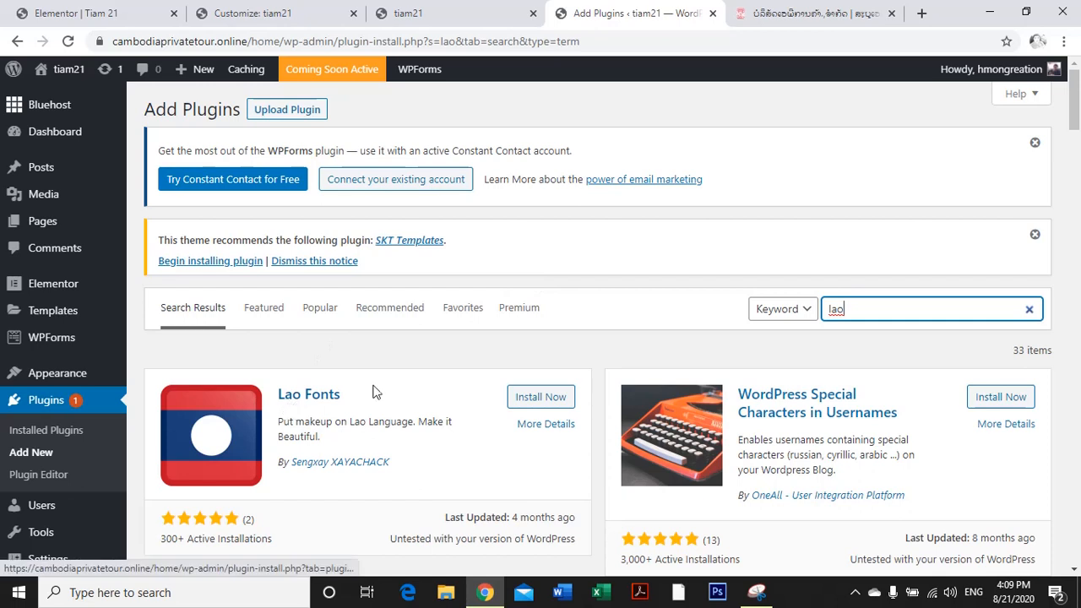
{"action": "left_click", "coordinate": [523, 399]}
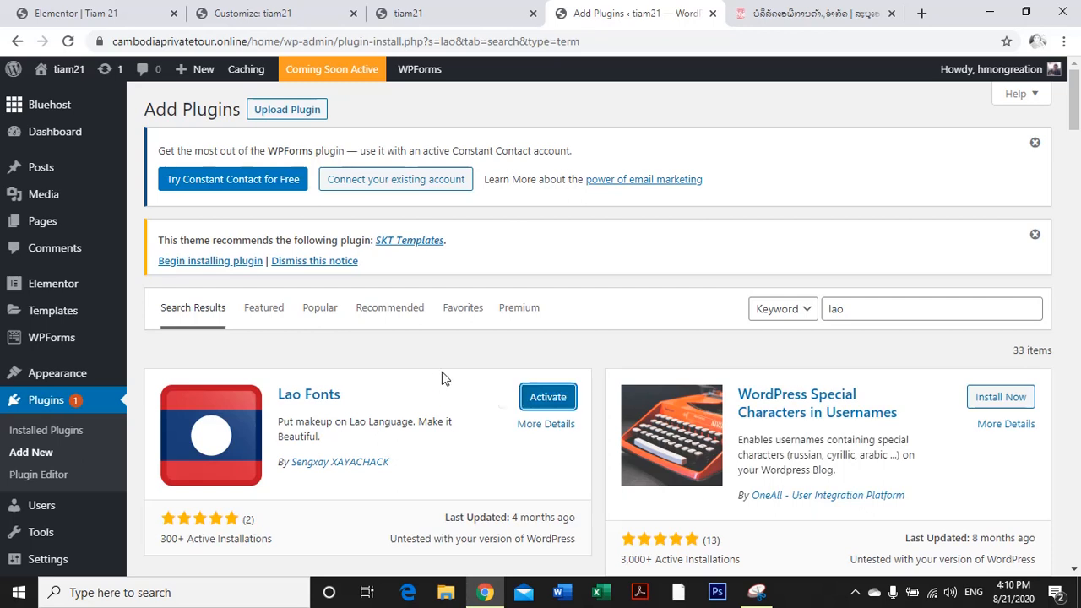
{"action": "left_click", "coordinate": [545, 401]}
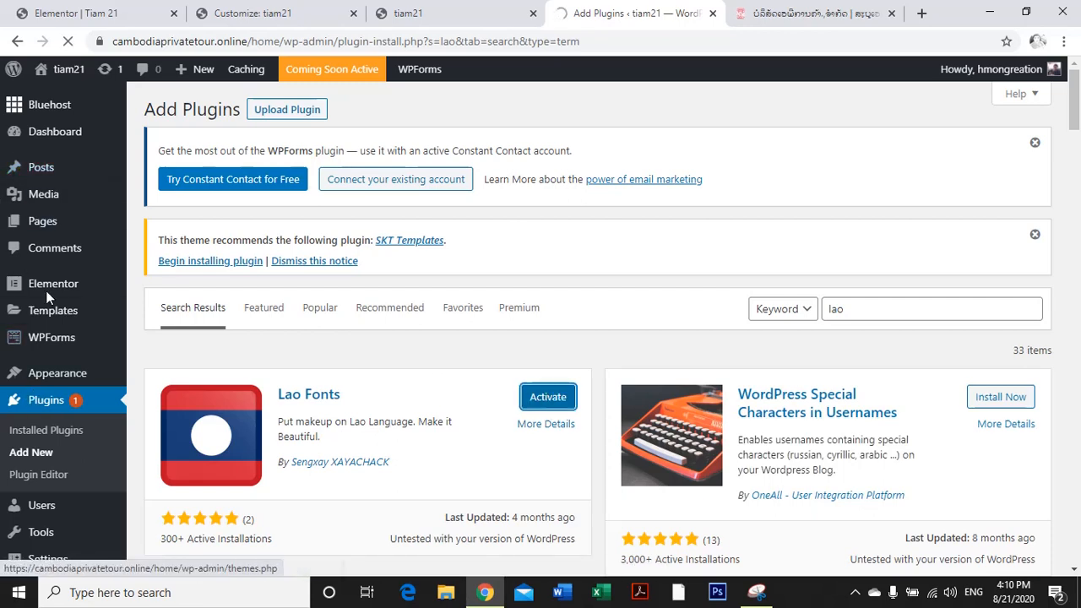
Reload the live tiam21 homepage and check the font of the Lao headings, description and ingredient list.
{"action": "left_click", "coordinate": [467, 16]}
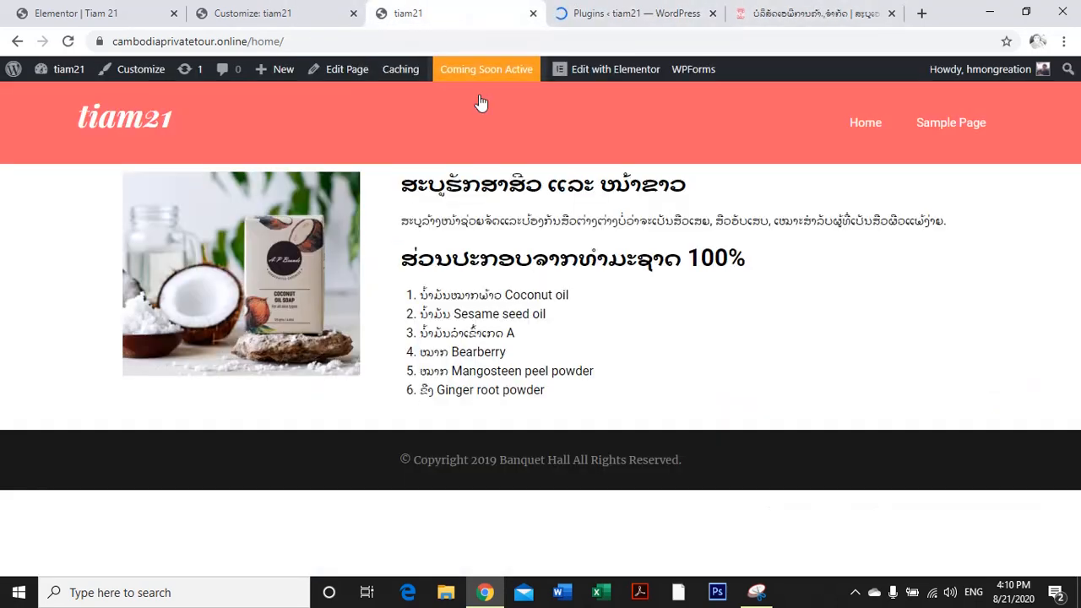
{"action": "left_click", "coordinate": [70, 42]}
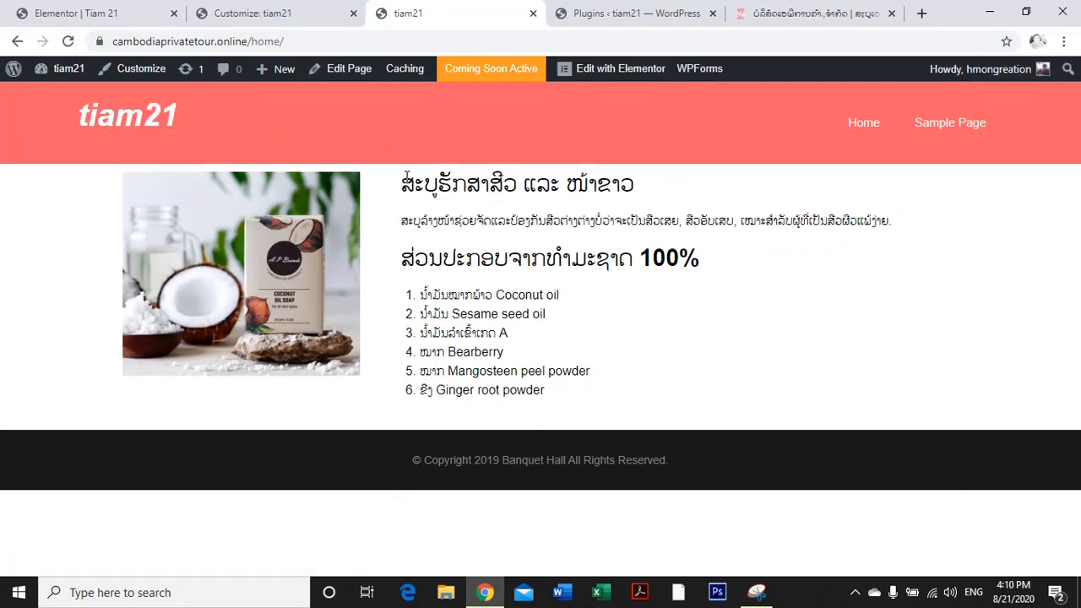
{"action": "left_click_drag", "start_coordinate": [401, 179], "coordinate": [592, 390]}
{"action": "left_click", "coordinate": [654, 383]}
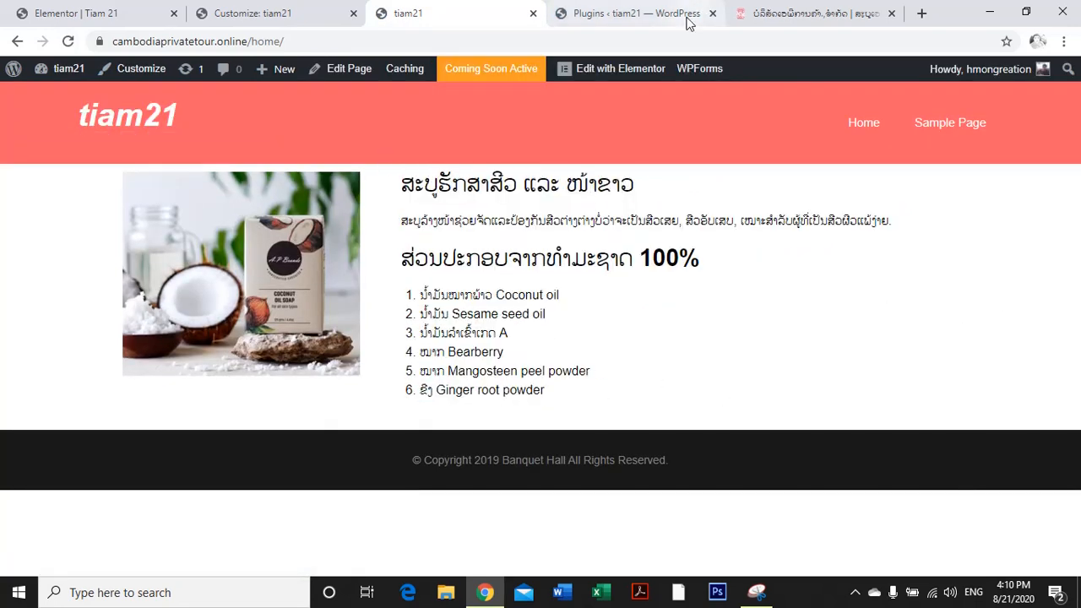
Compare the live tiam21 homepage's fonts and spacing below the header with the A-P brands page.
{"action": "left_click", "coordinate": [751, 14]}
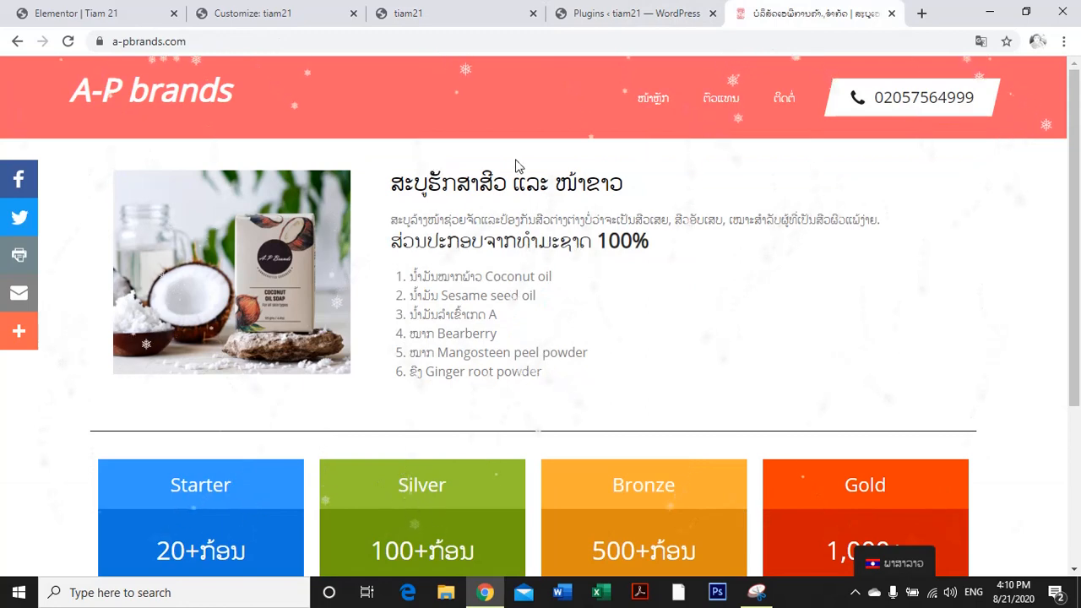
{"action": "left_click", "coordinate": [450, 14]}
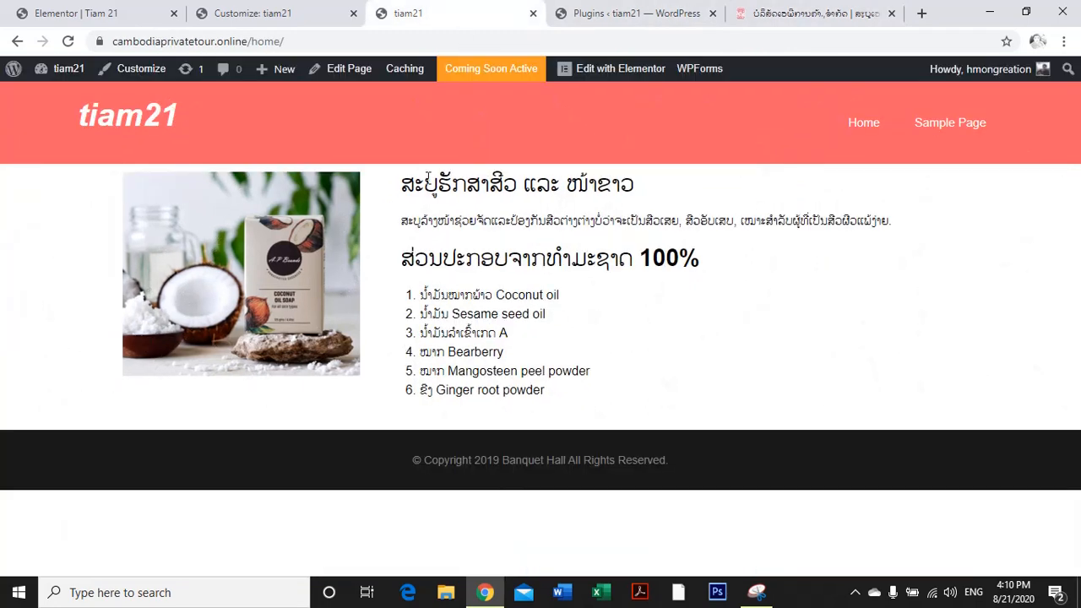
{"action": "left_click", "coordinate": [87, 14]}
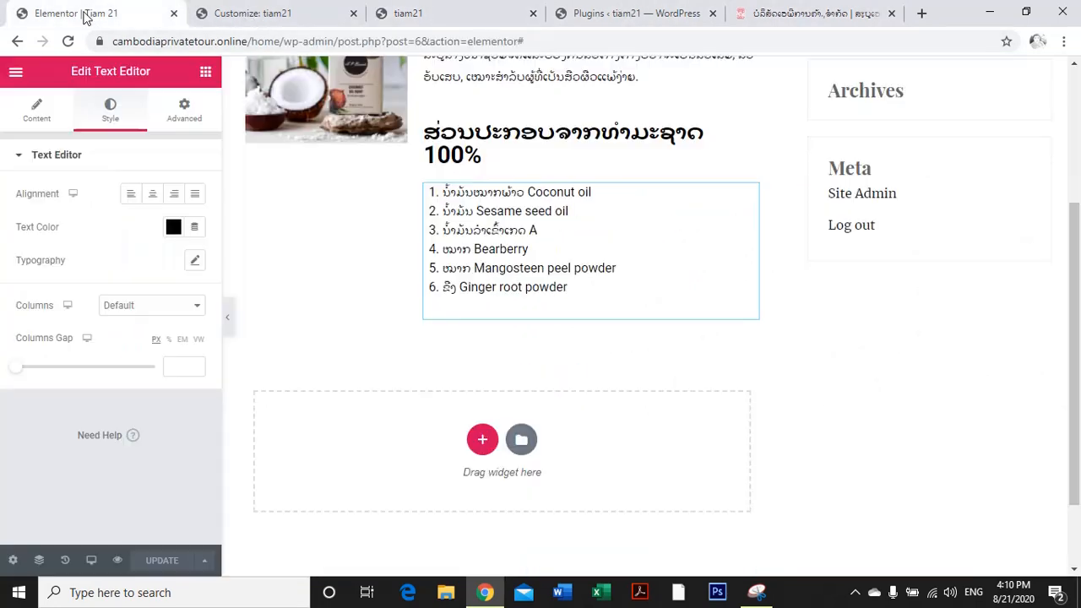
{"action": "scroll", "coordinate": [591, 236], "scroll_direction": "up", "scroll_amount": 3}
{"action": "left_click", "coordinate": [798, 13]}
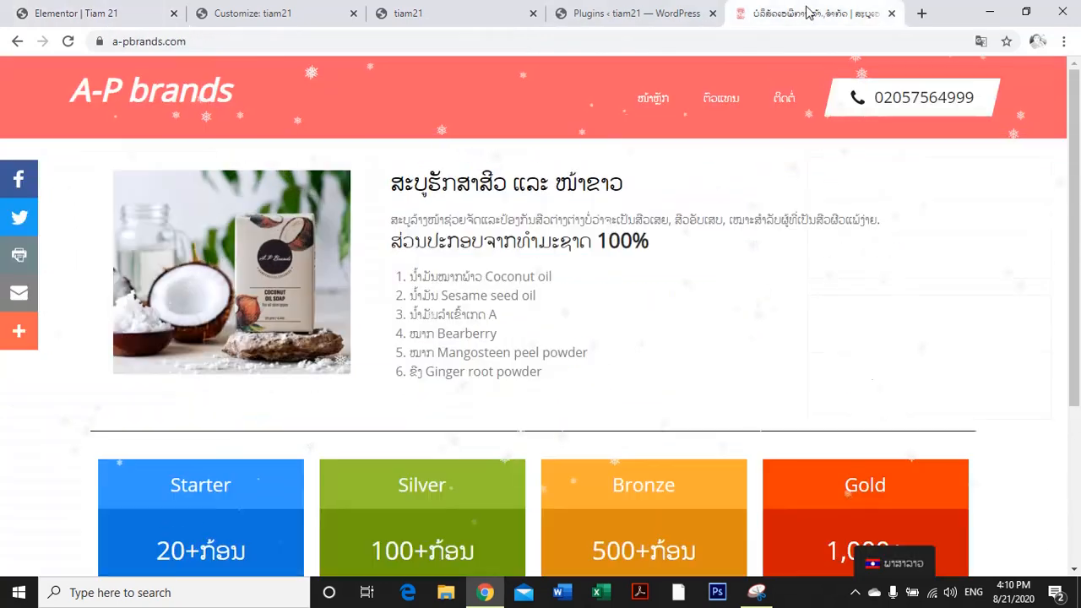
{"action": "left_click", "coordinate": [443, 11]}
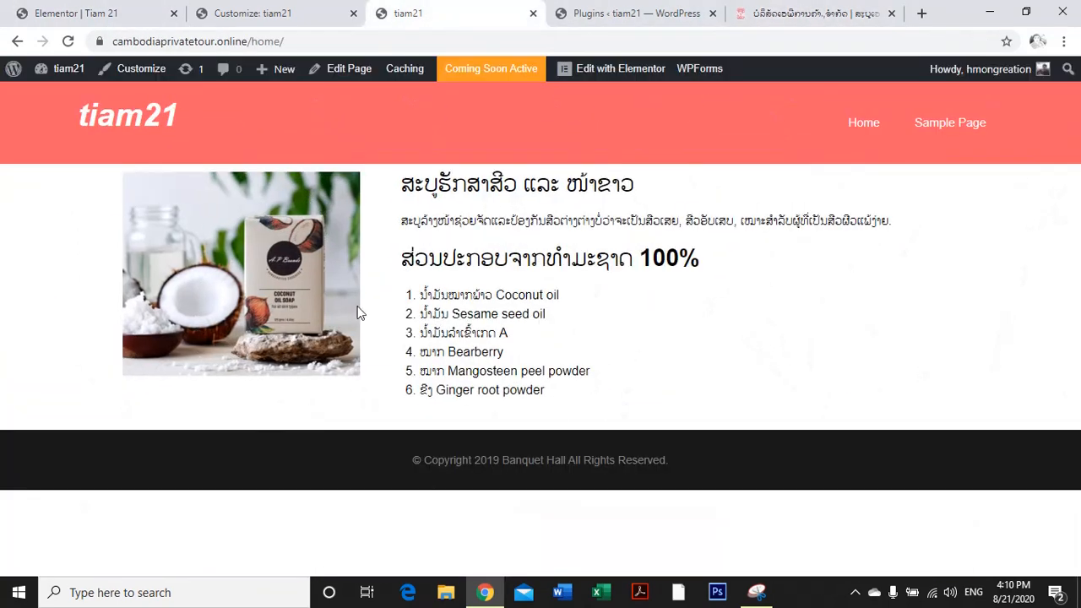
Add a Spacer widget above the product image in Elementor and set its space to 30 px.
{"action": "left_click", "coordinate": [85, 15]}
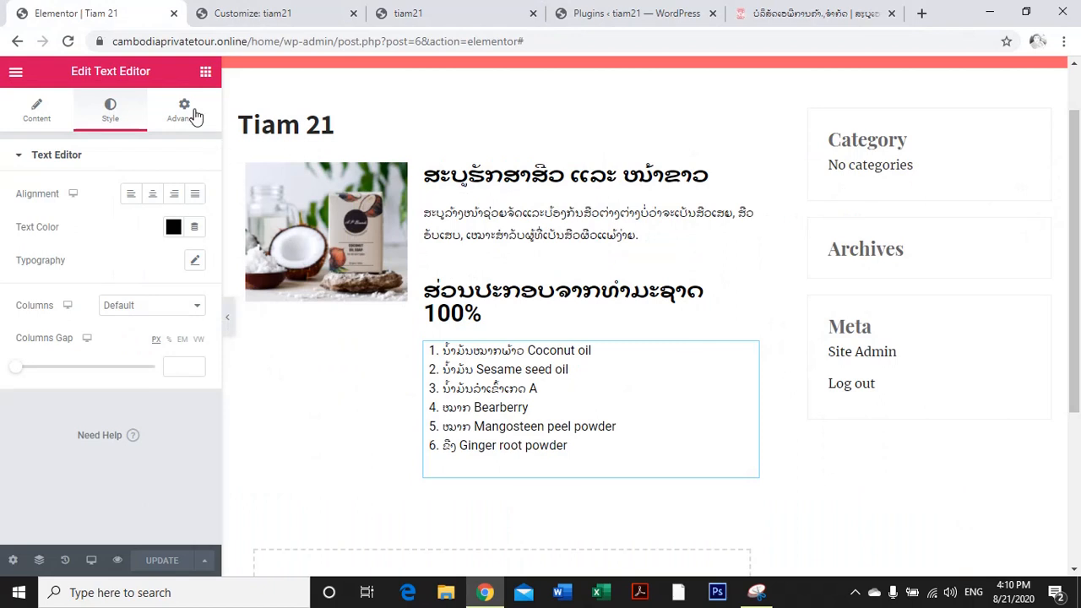
{"action": "left_click", "coordinate": [205, 74]}
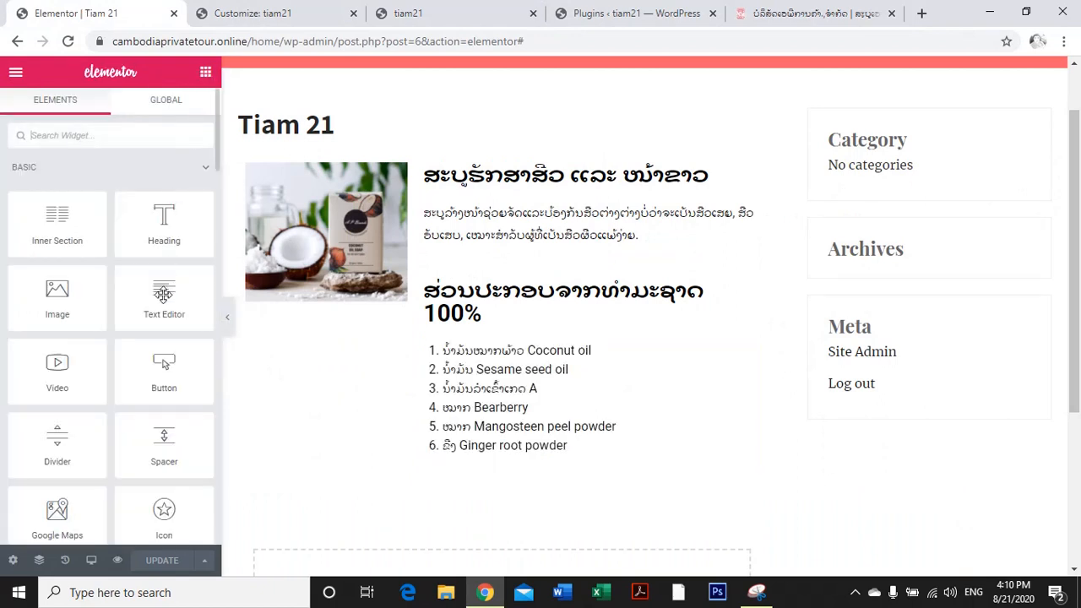
{"action": "left_click_drag", "start_coordinate": [150, 440], "coordinate": [321, 173]}
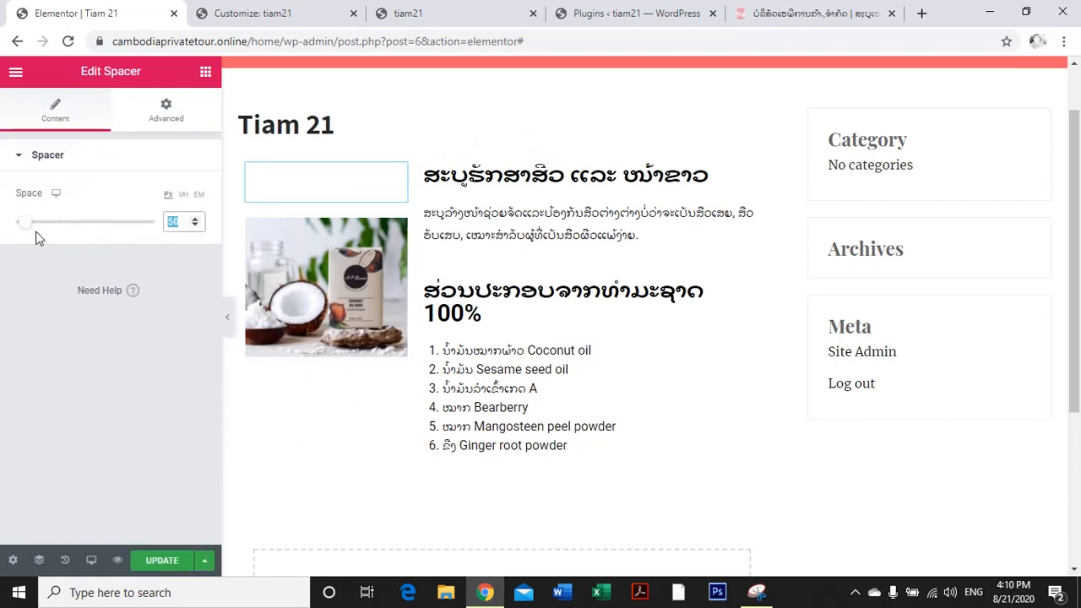
{"action": "type", "text": "30"}
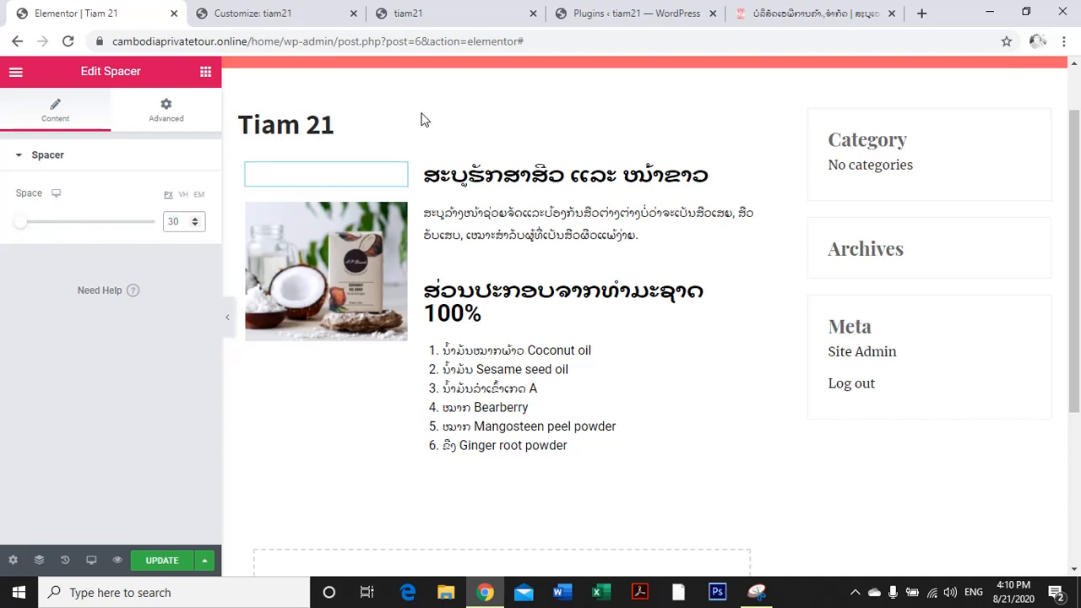
Add a 30 px Spacer above the first heading in the text column and reload the updated live homepage.
{"action": "left_click", "coordinate": [206, 72]}
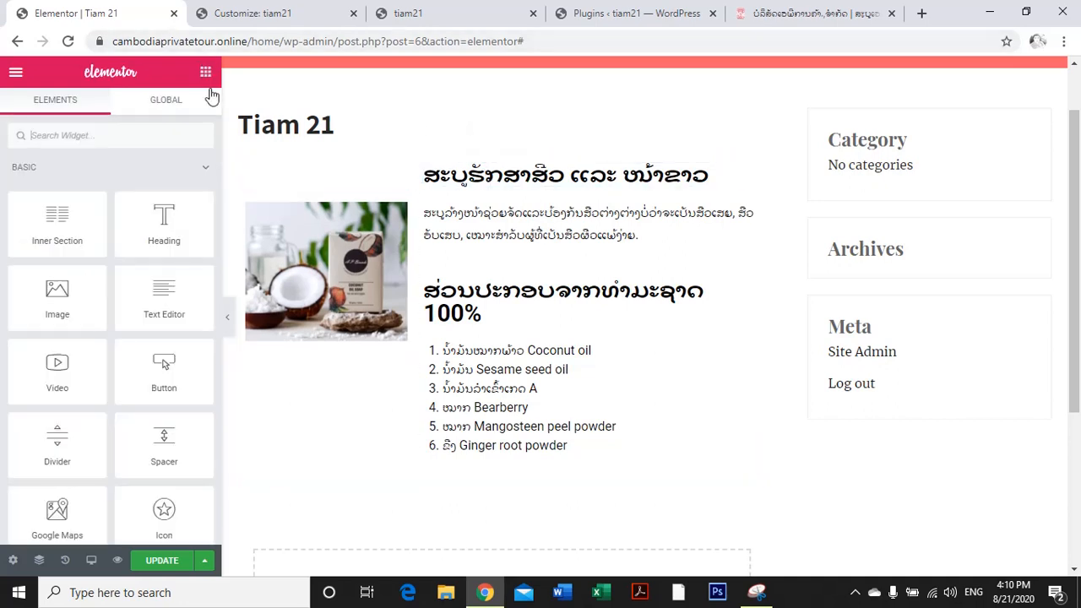
{"action": "left_click_drag", "start_coordinate": [172, 439], "coordinate": [526, 174]}
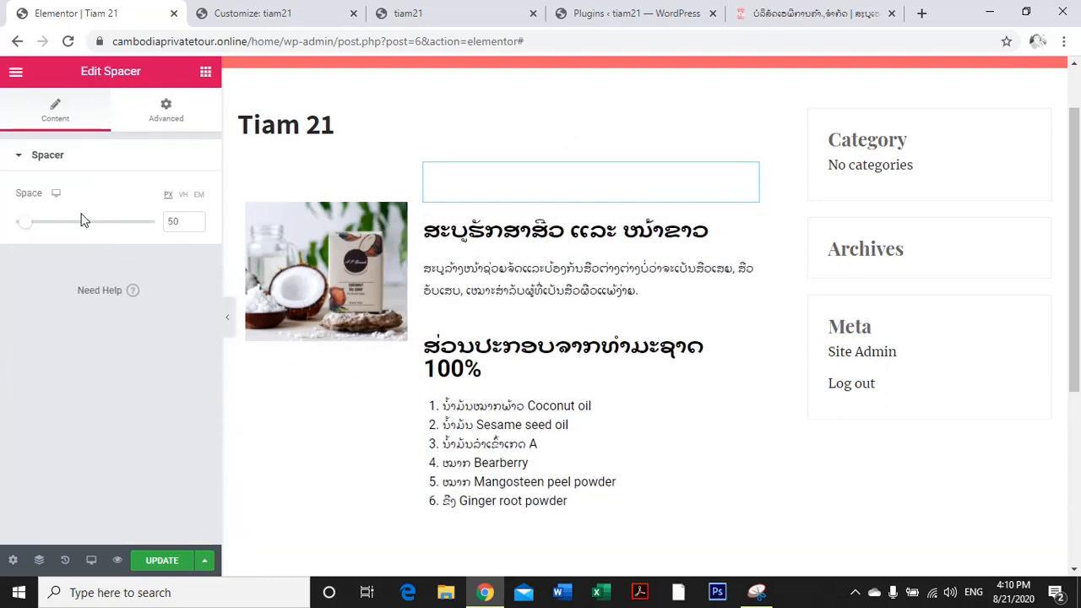
{"action": "left_click_drag", "start_coordinate": [185, 226], "coordinate": [2, 242]}
{"action": "type", "text": "30"}
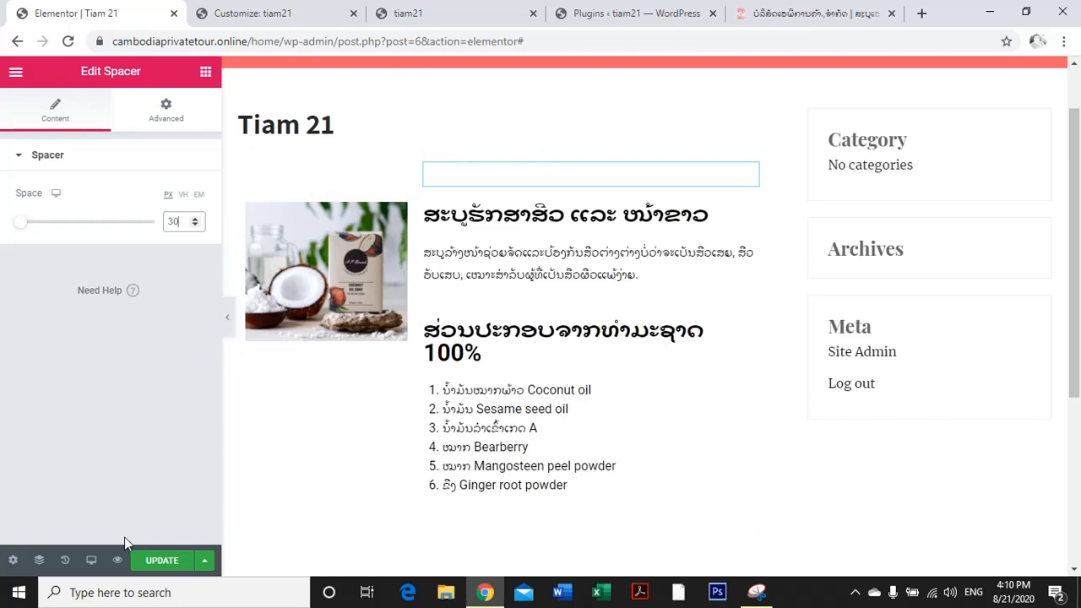
{"action": "left_click", "coordinate": [414, 15]}
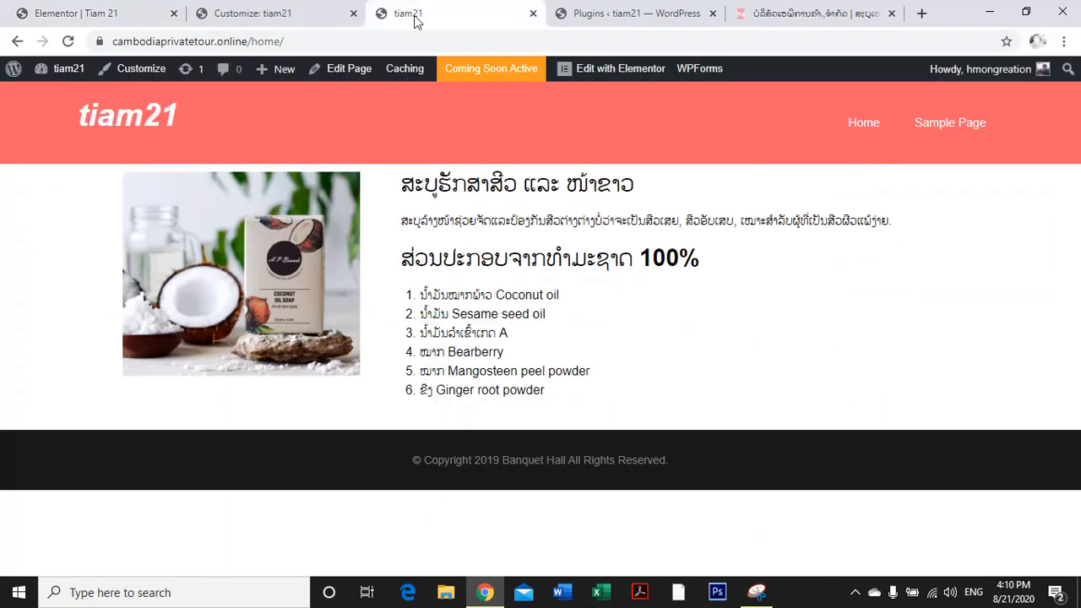
{"action": "left_click", "coordinate": [68, 41]}
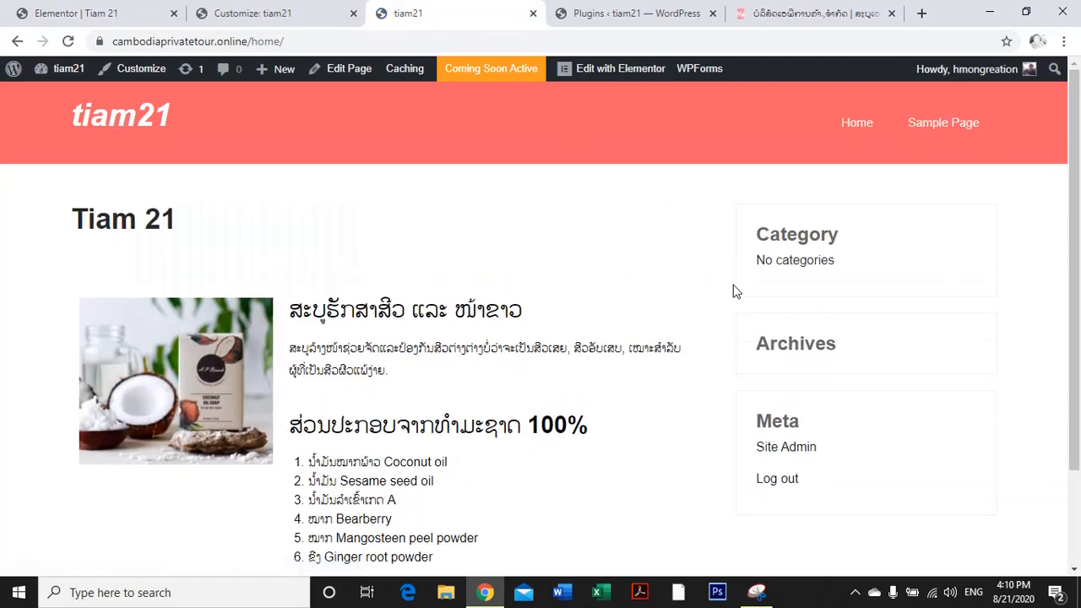
Open the Tiam 21 front page in the WordPress page editor from the list of all pages.
{"action": "left_click", "coordinate": [606, 18]}
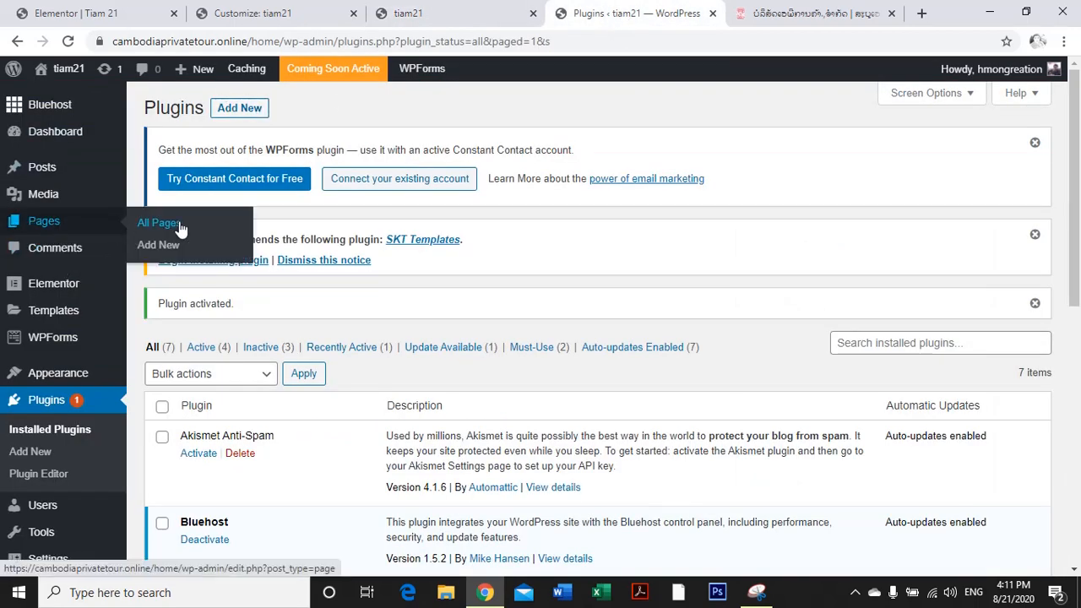
{"action": "left_click", "coordinate": [175, 225]}
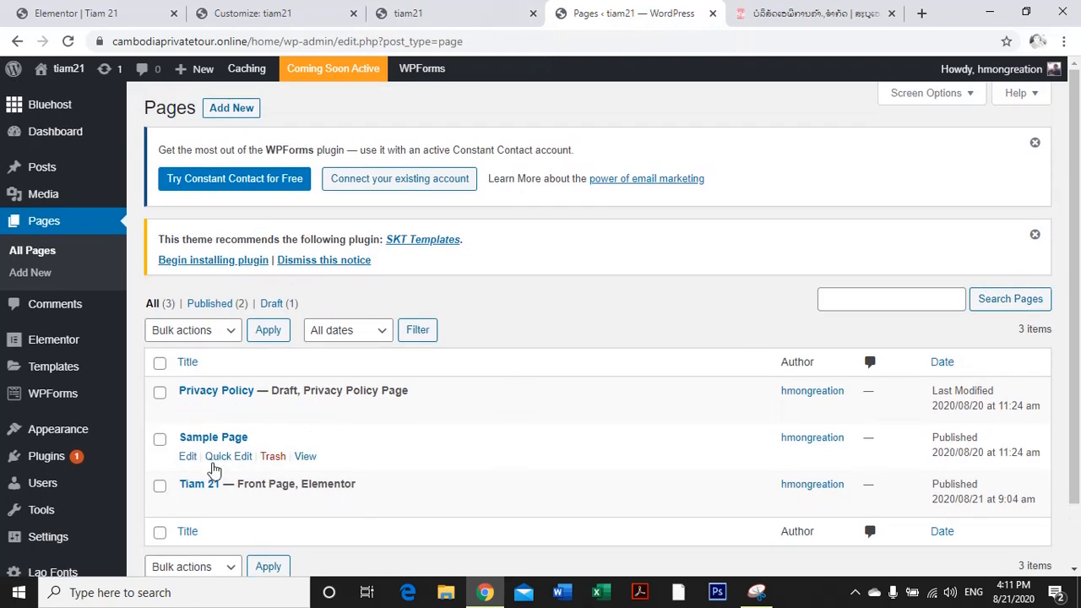
{"action": "left_click", "coordinate": [186, 505]}
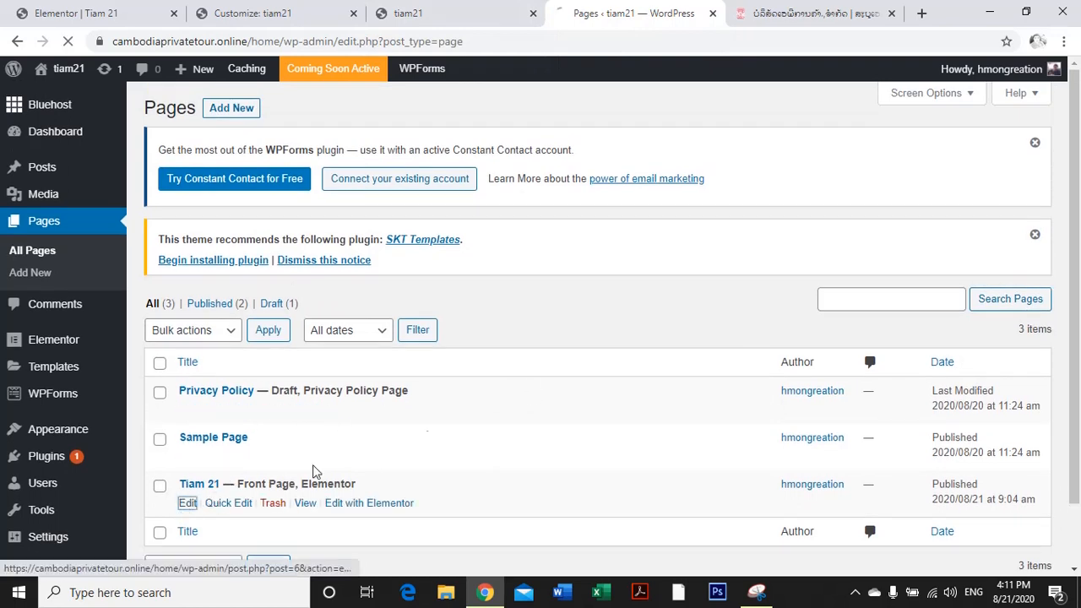
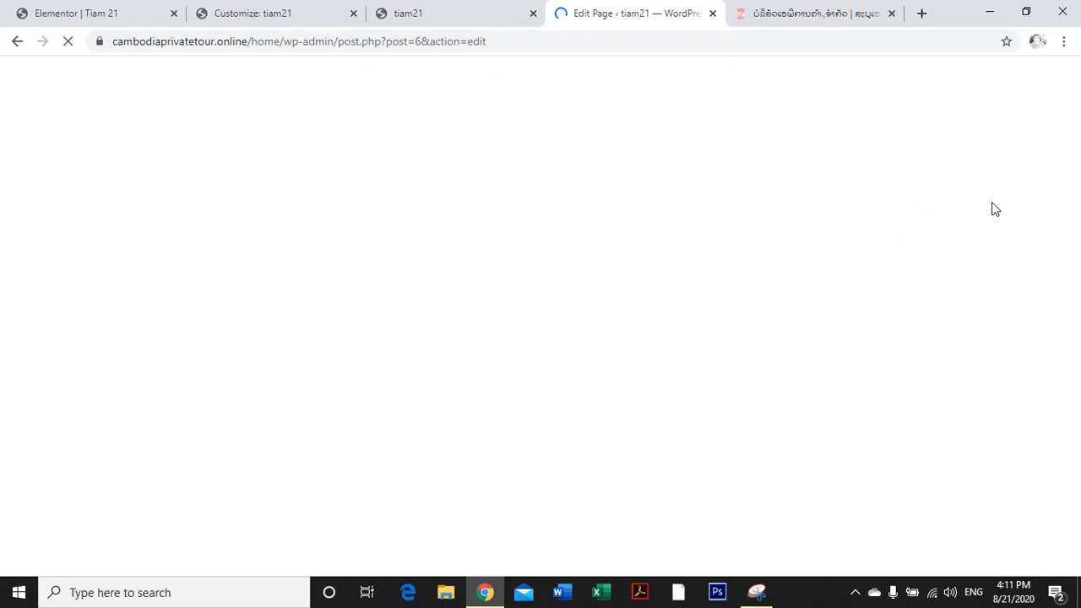
Set the Tiam 21 page's template to Full Wide in its page attributes and update the page.
{"action": "left_click", "coordinate": [962, 494]}
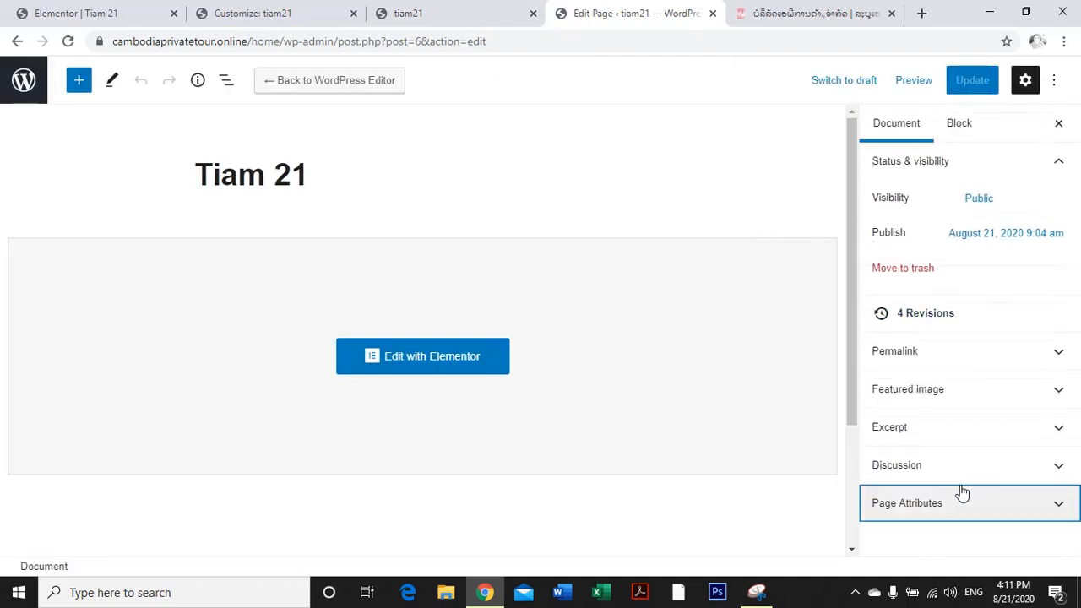
{"action": "left_click", "coordinate": [957, 505]}
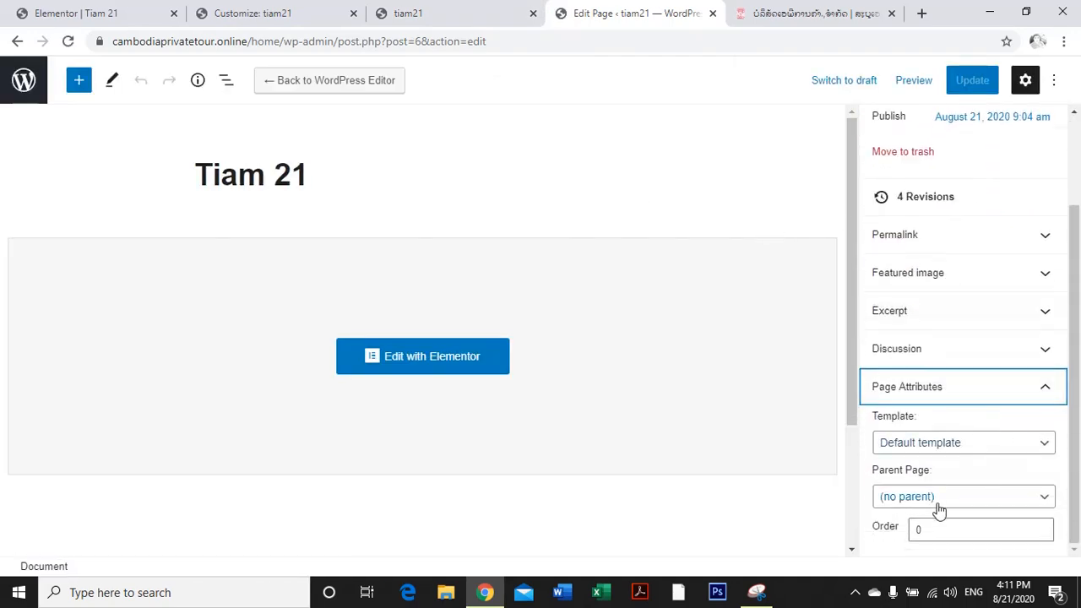
{"action": "left_click", "coordinate": [960, 449]}
{"action": "left_click", "coordinate": [910, 501]}
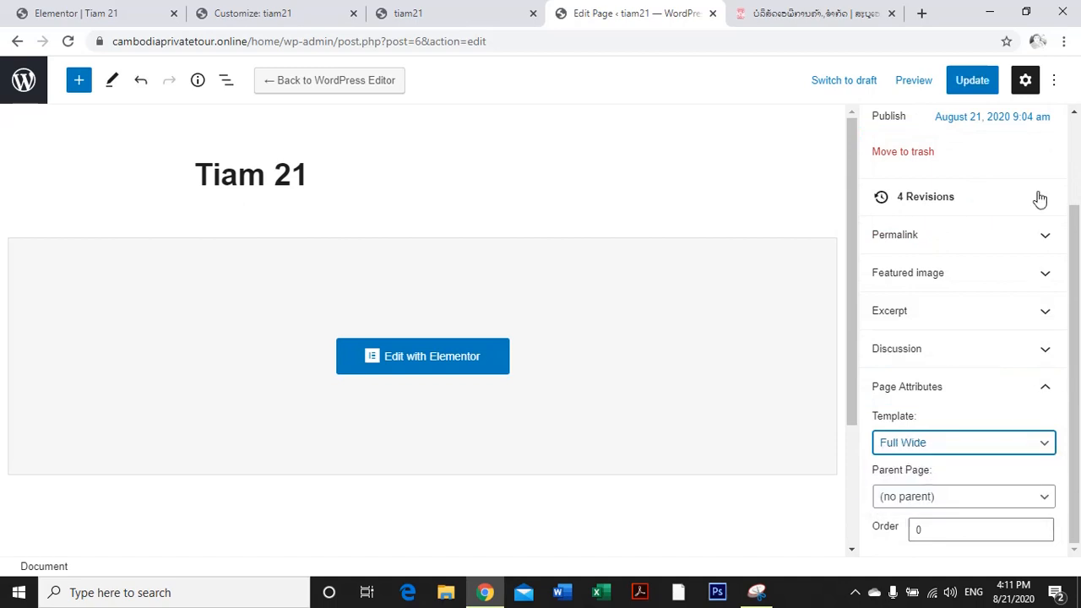
{"action": "left_click", "coordinate": [970, 80]}
Reload the live tiam21 homepage and check its layout with the Full Wide template.
{"action": "left_click", "coordinate": [425, 10]}
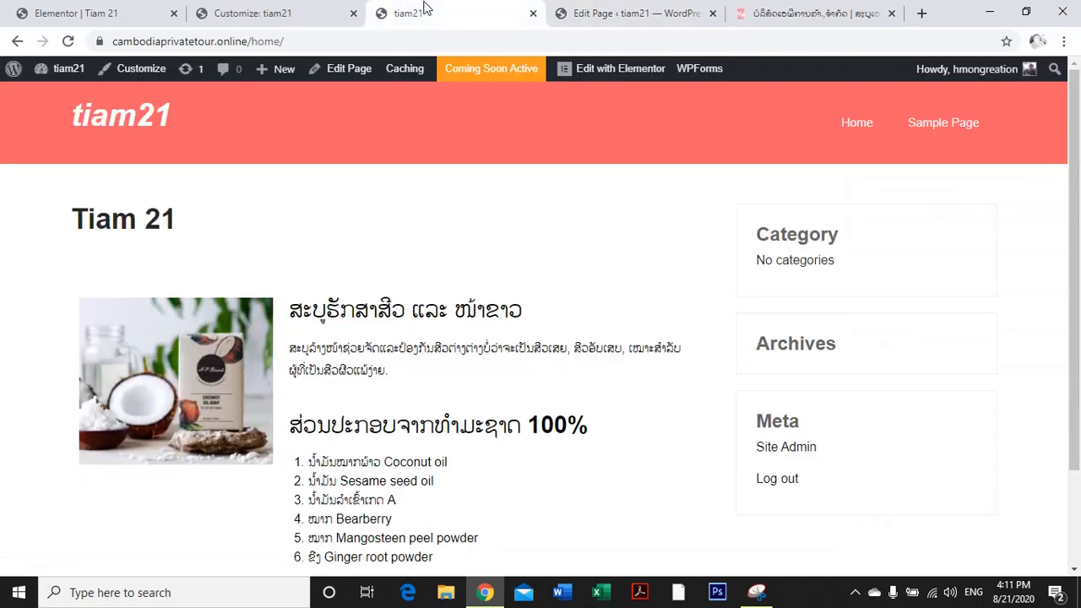
{"action": "left_click", "coordinate": [67, 41]}
{"action": "left_click", "coordinate": [68, 40]}
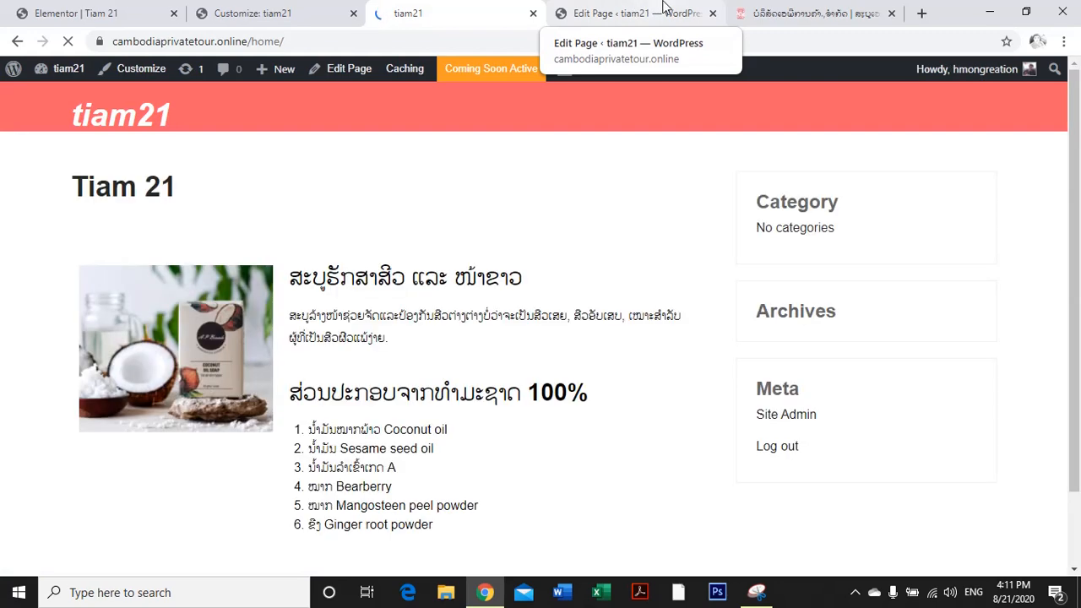
{"action": "left_click", "coordinate": [629, 14]}
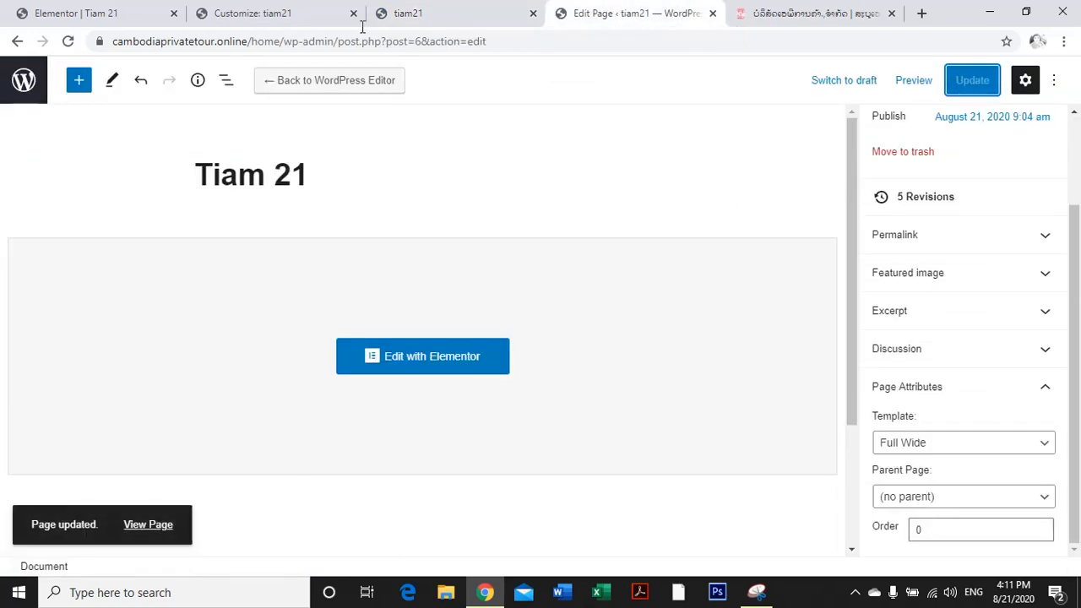
{"action": "left_click", "coordinate": [454, 14]}
{"action": "left_click", "coordinate": [69, 41]}
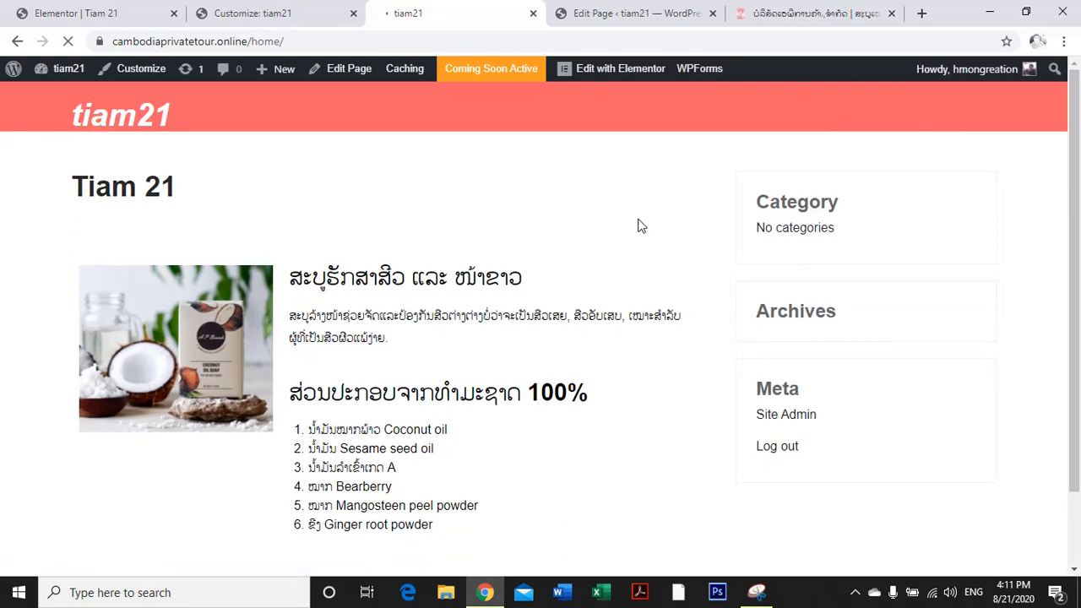
Change the Tiam 21 page's template to Elementor Full Width, update the page and check the reloaded live homepage.
{"action": "left_click", "coordinate": [631, 15]}
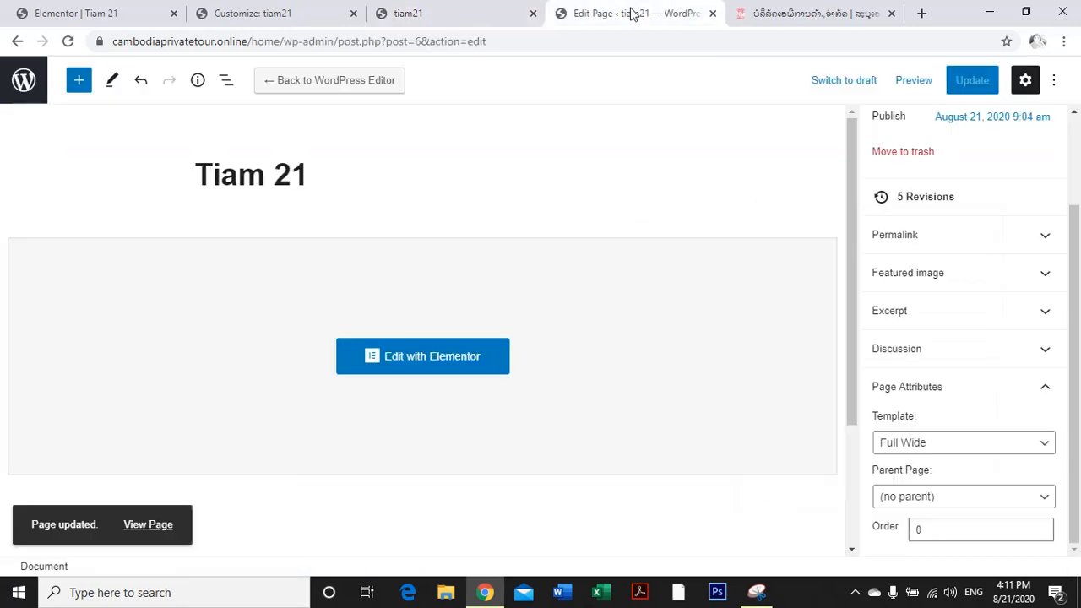
{"action": "left_click", "coordinate": [944, 447]}
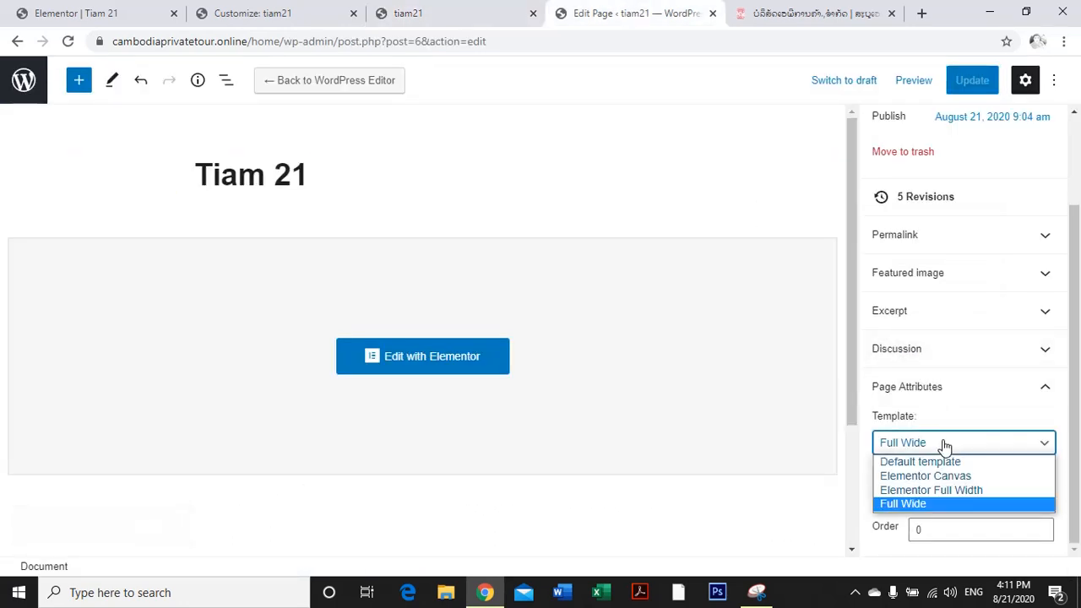
{"action": "left_click", "coordinate": [936, 497]}
{"action": "left_click", "coordinate": [971, 83]}
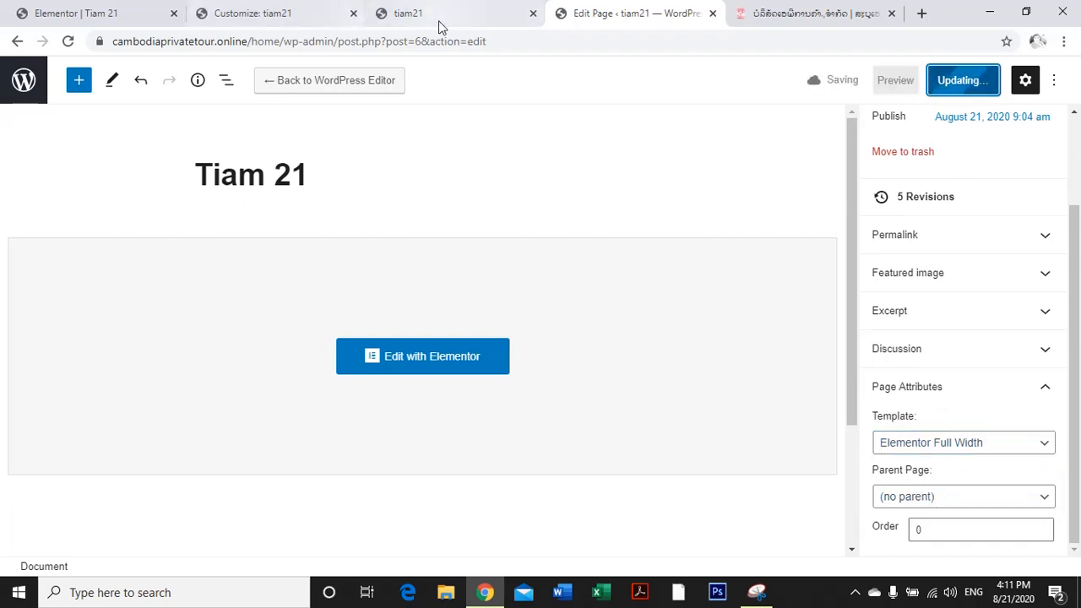
{"action": "left_click", "coordinate": [440, 20]}
{"action": "key", "text": "F5"}
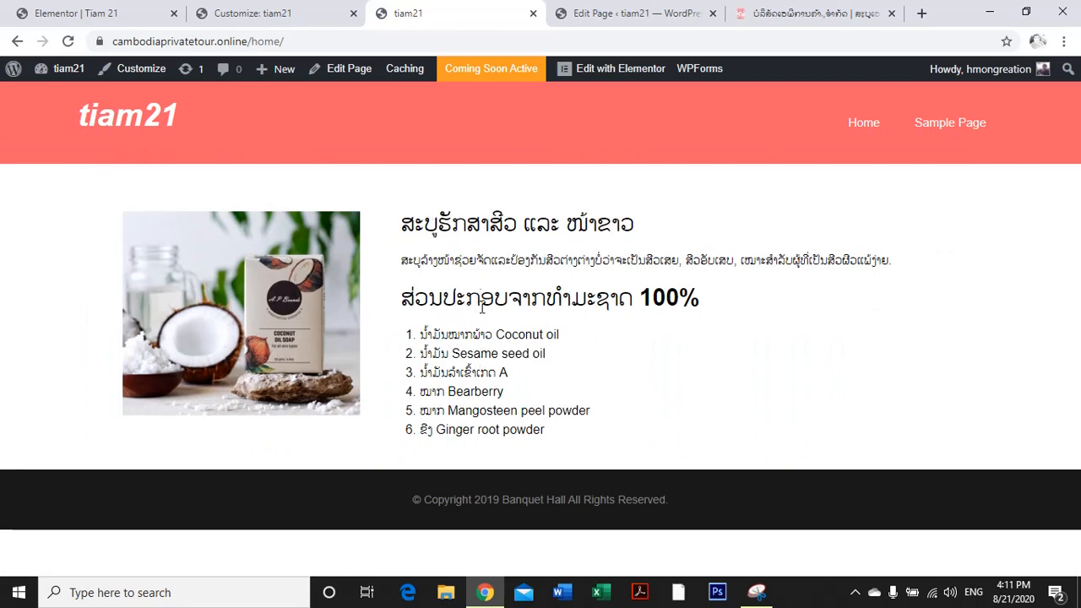
{"action": "left_click", "coordinate": [811, 14]}
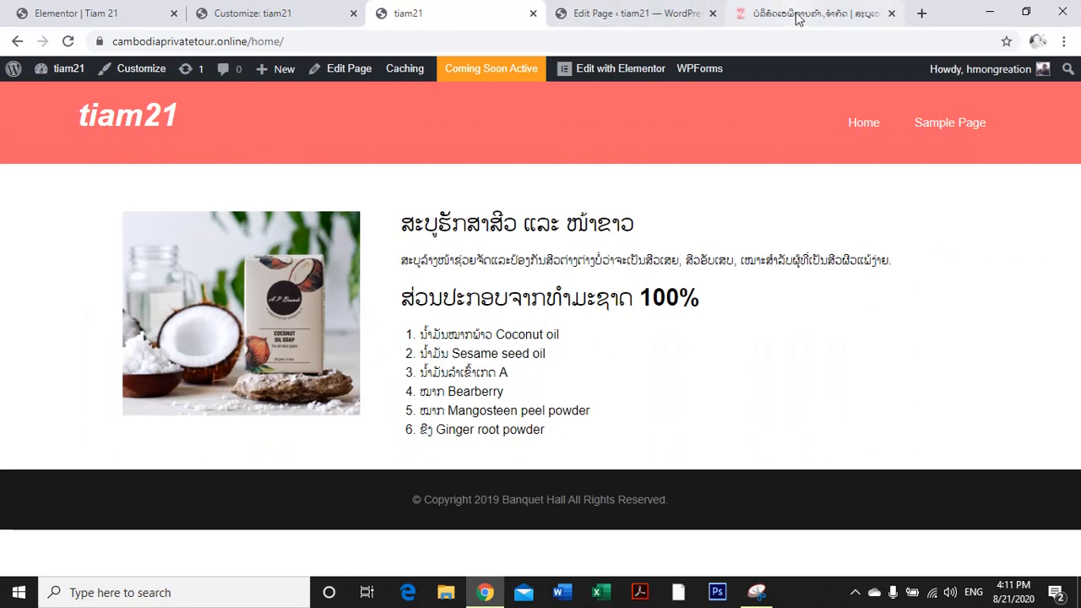
{"action": "left_click", "coordinate": [442, 14]}
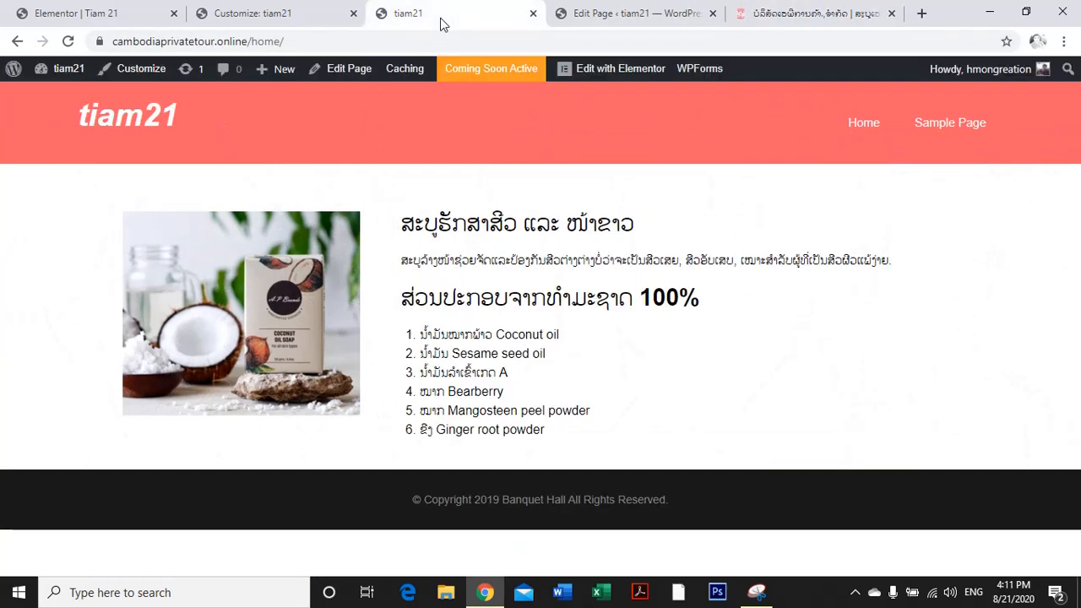
Set the Spacer above the product image to 35 px in Elementor, update the page and reload the live homepage.
{"action": "left_click", "coordinate": [146, 15]}
{"action": "left_click", "coordinate": [393, 213]}
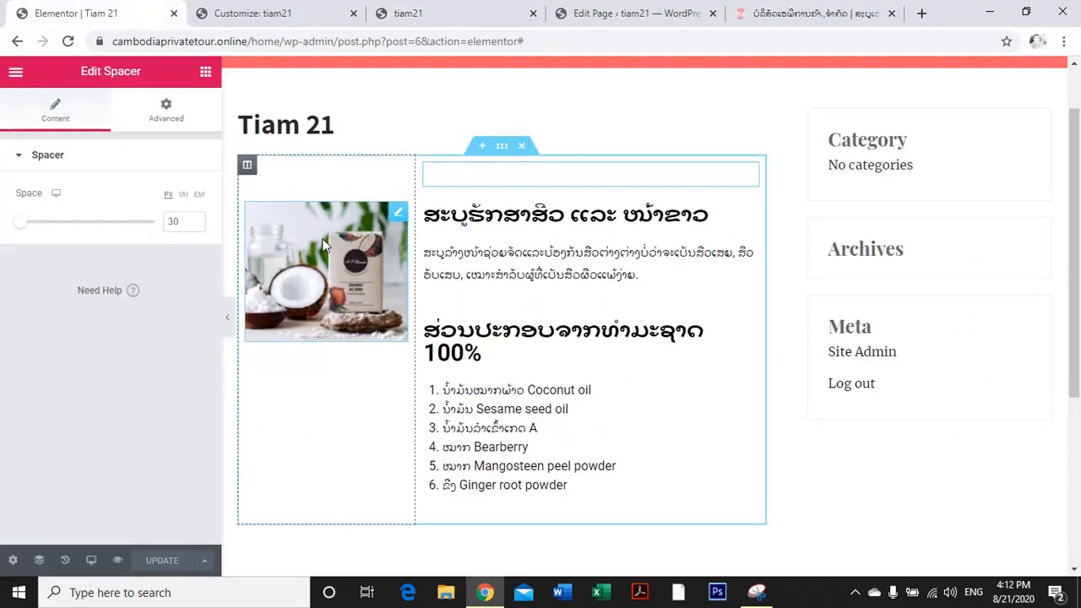
{"action": "left_click_drag", "start_coordinate": [506, 173], "coordinate": [296, 178]}
{"action": "left_click", "coordinate": [265, 180]}
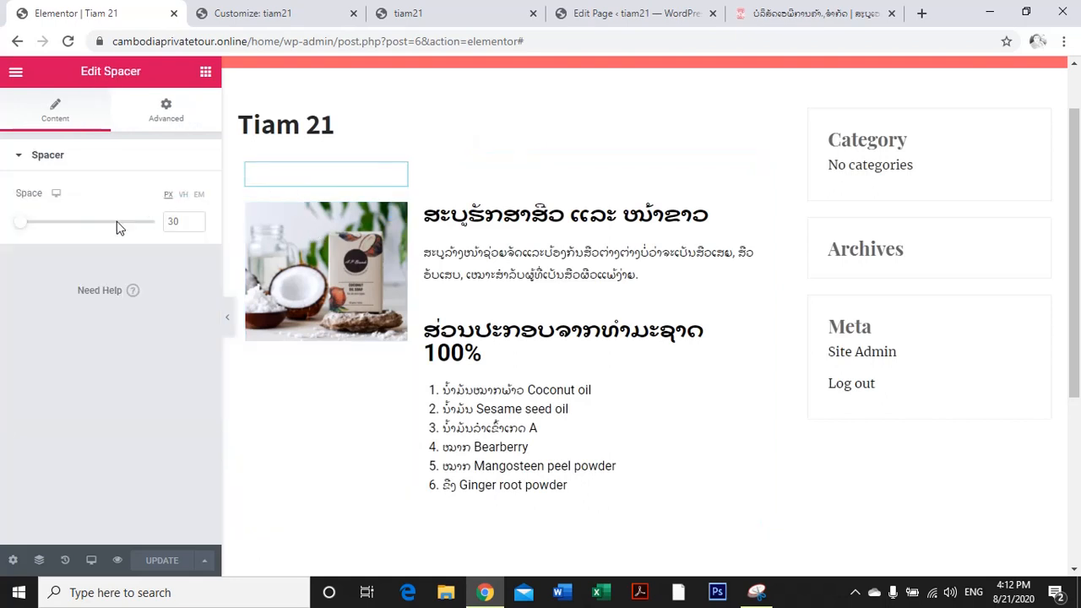
{"action": "left_click", "coordinate": [194, 221]}
{"action": "left_click", "coordinate": [194, 221]}
{"action": "left_click", "coordinate": [194, 221]}
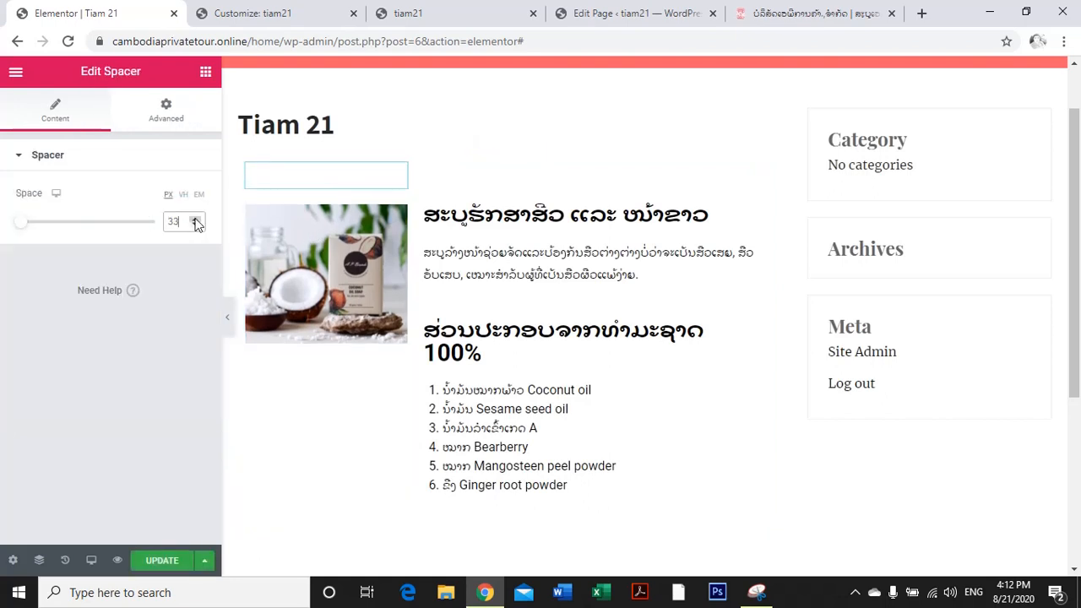
{"action": "left_click", "coordinate": [195, 221]}
{"action": "left_click", "coordinate": [196, 220]}
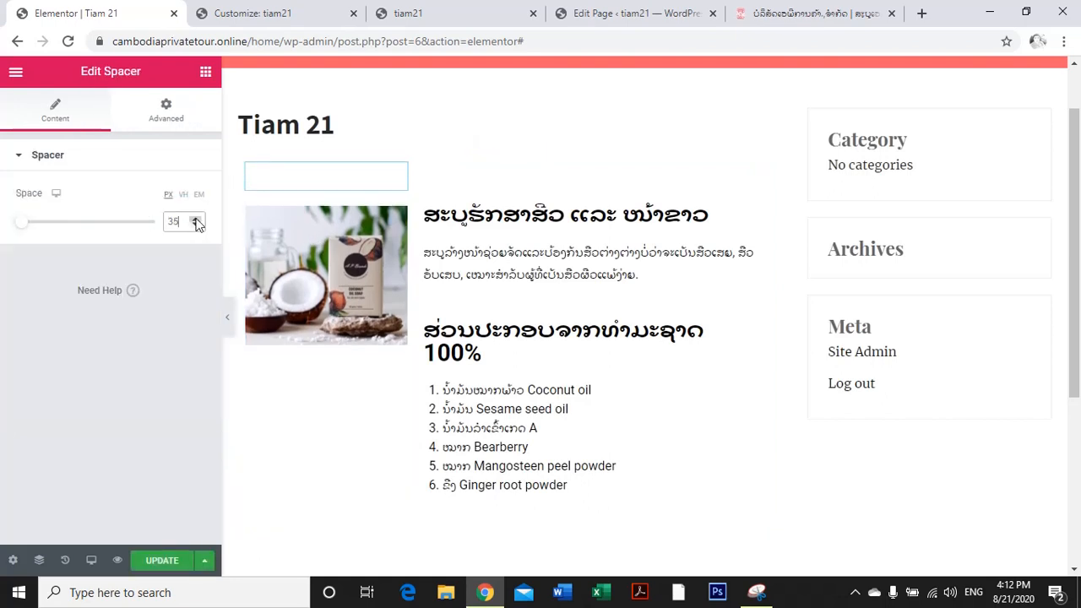
{"action": "left_click", "coordinate": [162, 560]}
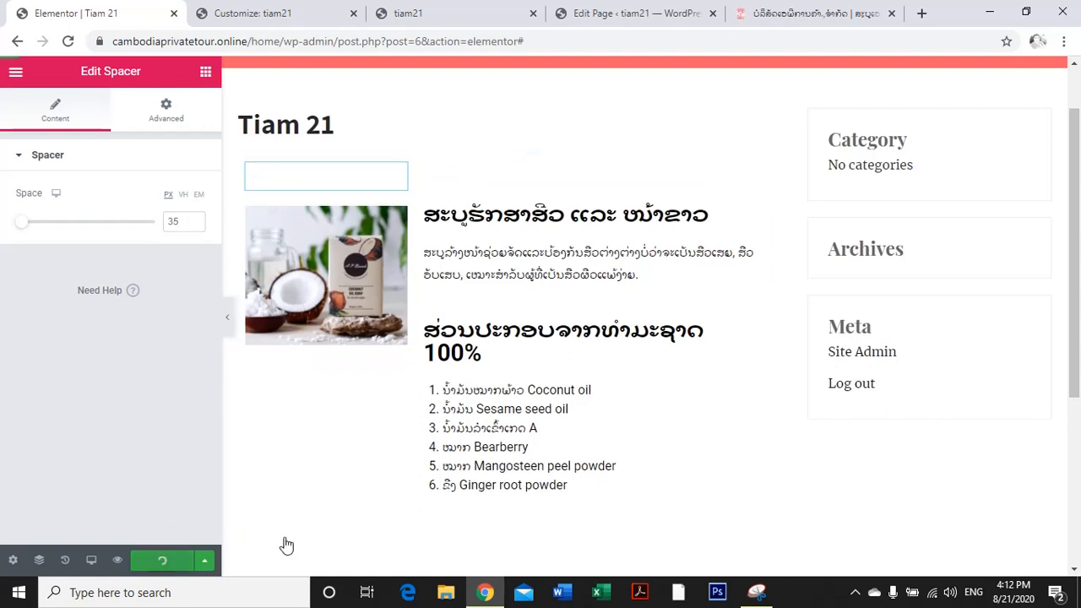
{"action": "left_click", "coordinate": [448, 13]}
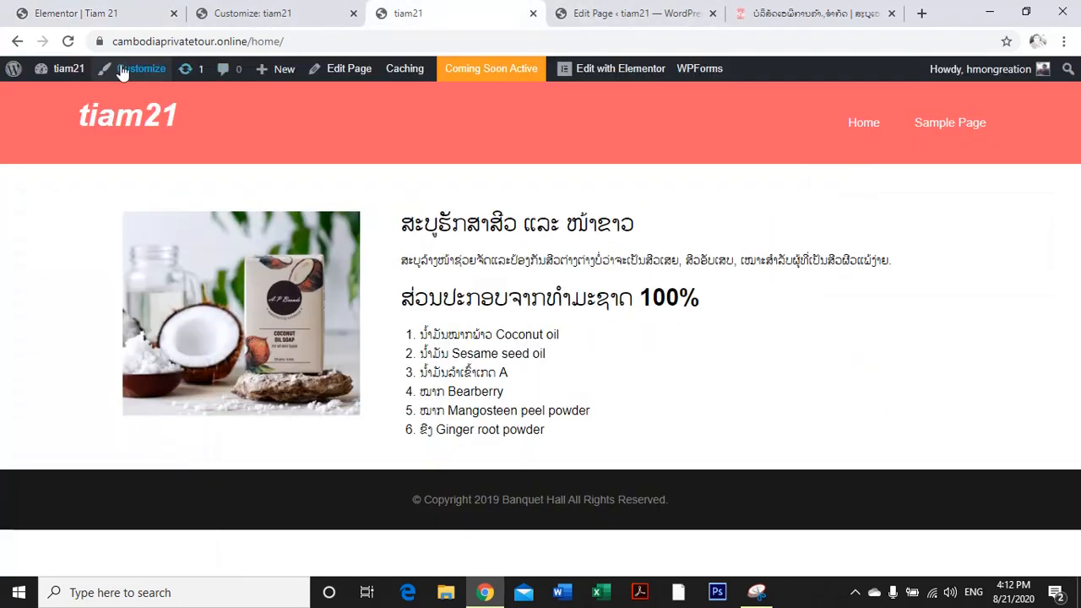
{"action": "left_click", "coordinate": [68, 41]}
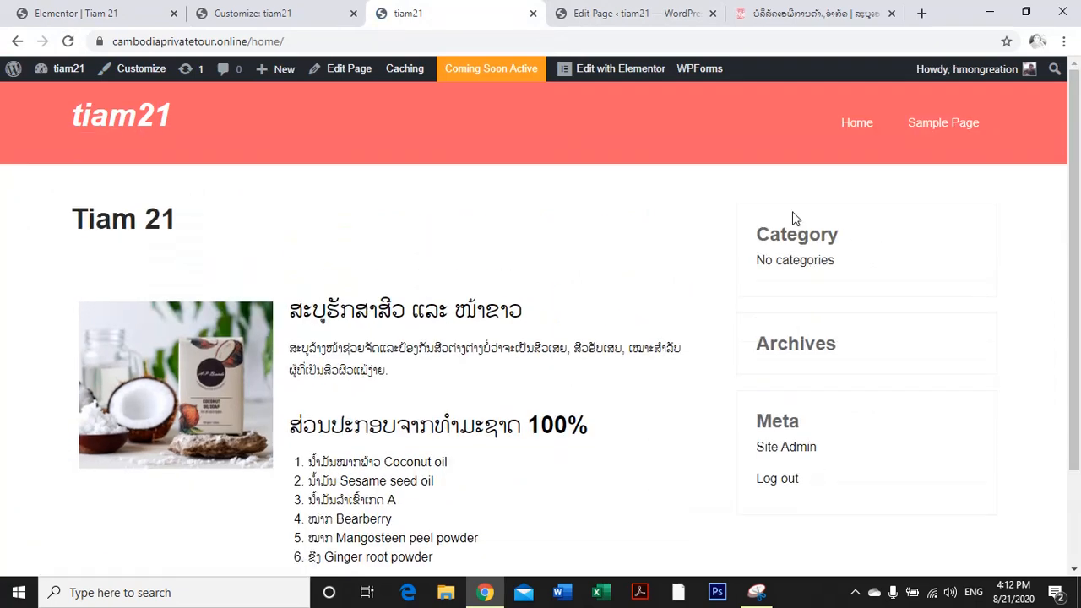
Leave the Homepage Settings, close the Customizer and return to the WordPress dashboard, checking the page's selected template.
{"action": "left_click", "coordinate": [253, 14]}
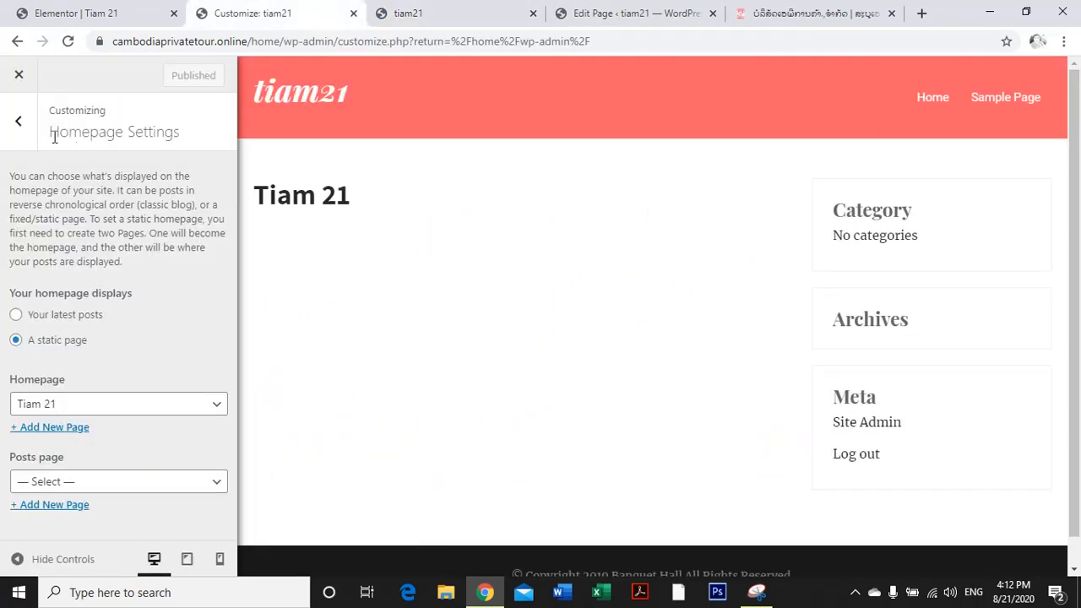
{"action": "left_click", "coordinate": [17, 122]}
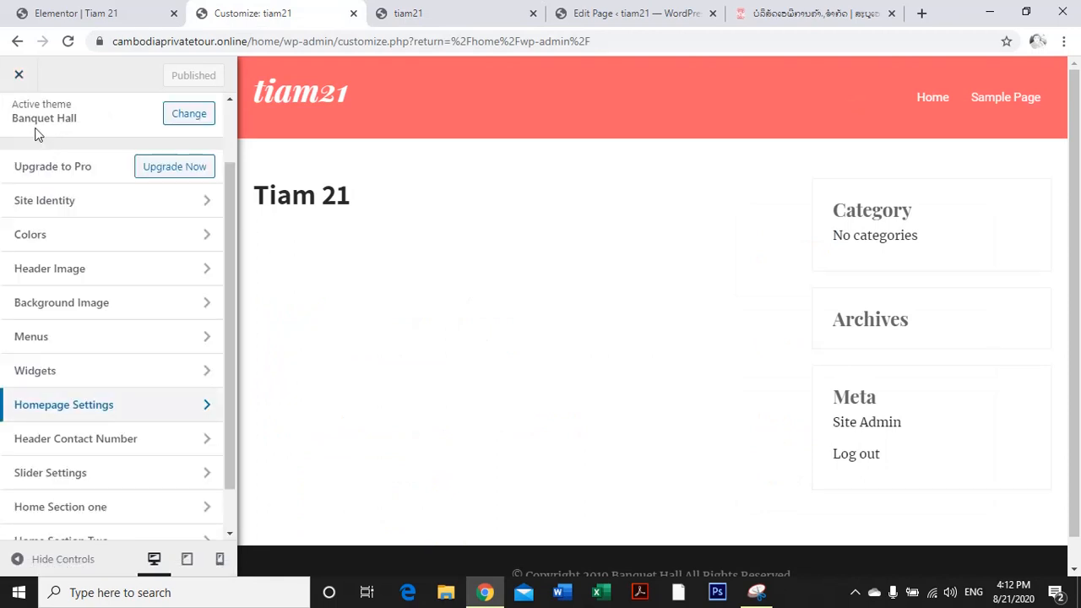
{"action": "left_click", "coordinate": [19, 76]}
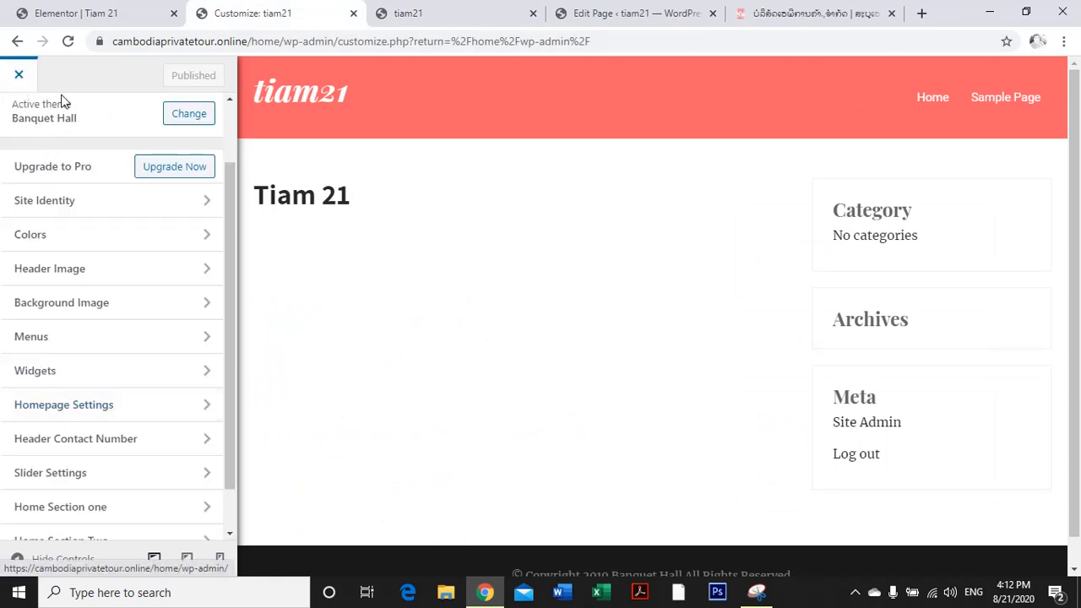
{"action": "left_click", "coordinate": [612, 14]}
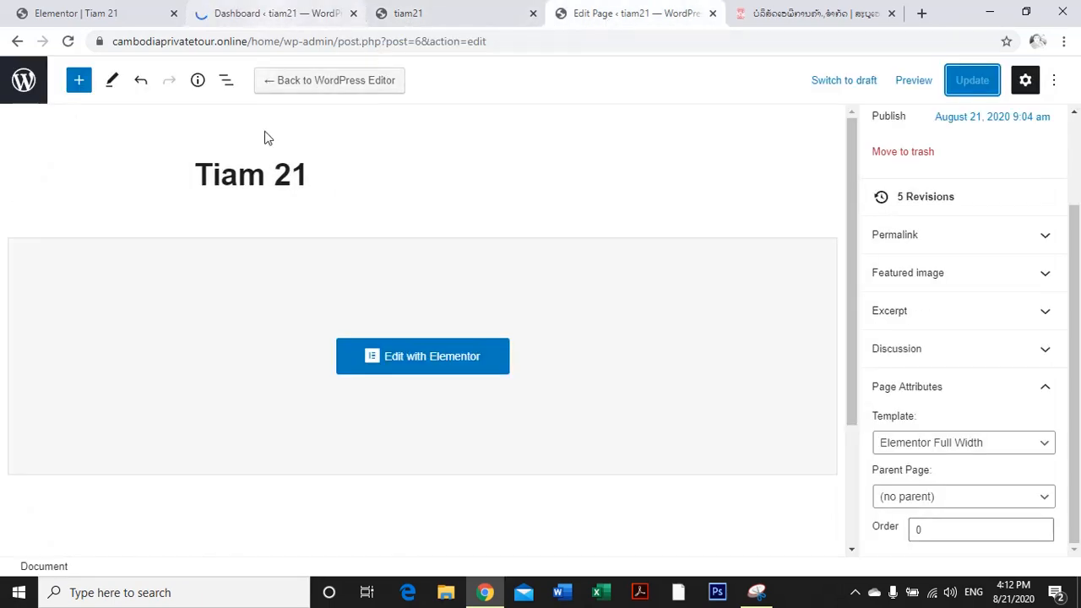
{"action": "left_click", "coordinate": [272, 14]}
Open the Widgets page under the site's appearance settings and examine the available widgets and the sidebar area.
{"action": "mouse_move", "coordinate": [63, 435]}
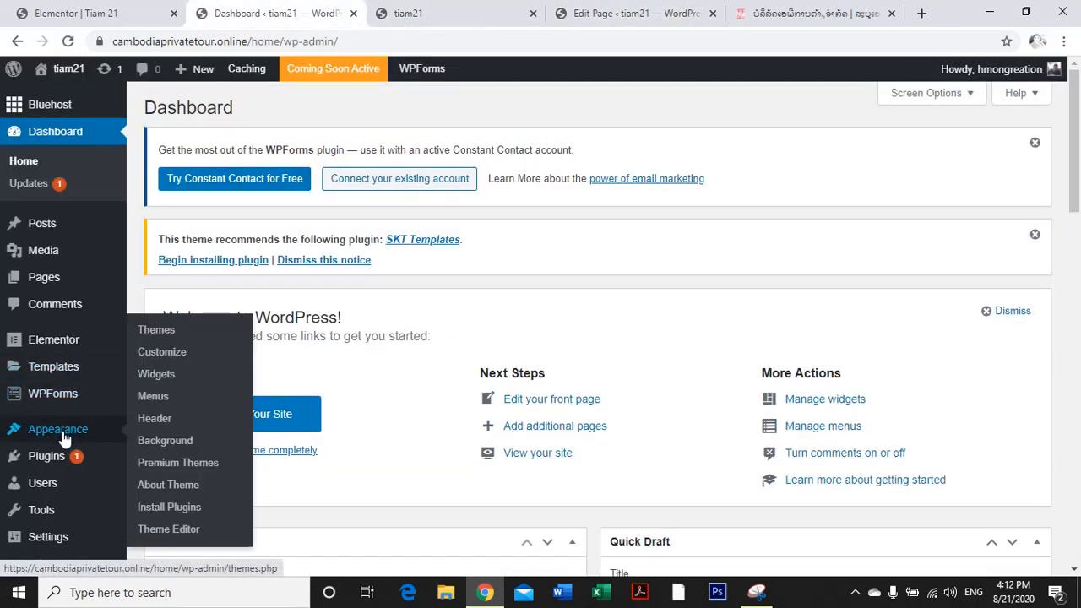
{"action": "left_click", "coordinate": [160, 376]}
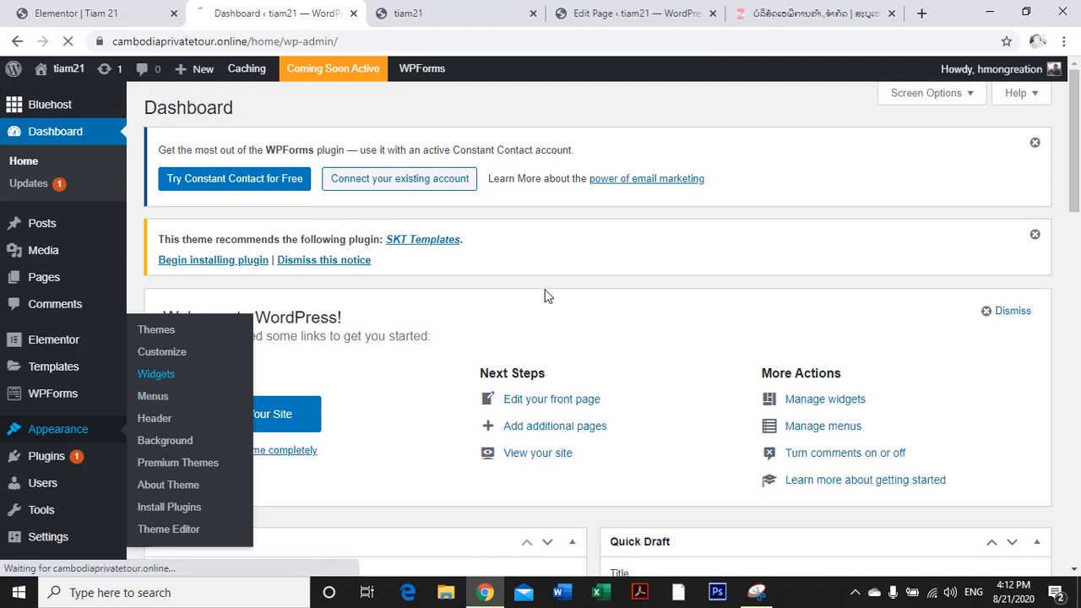
{"action": "left_click", "coordinate": [465, 16]}
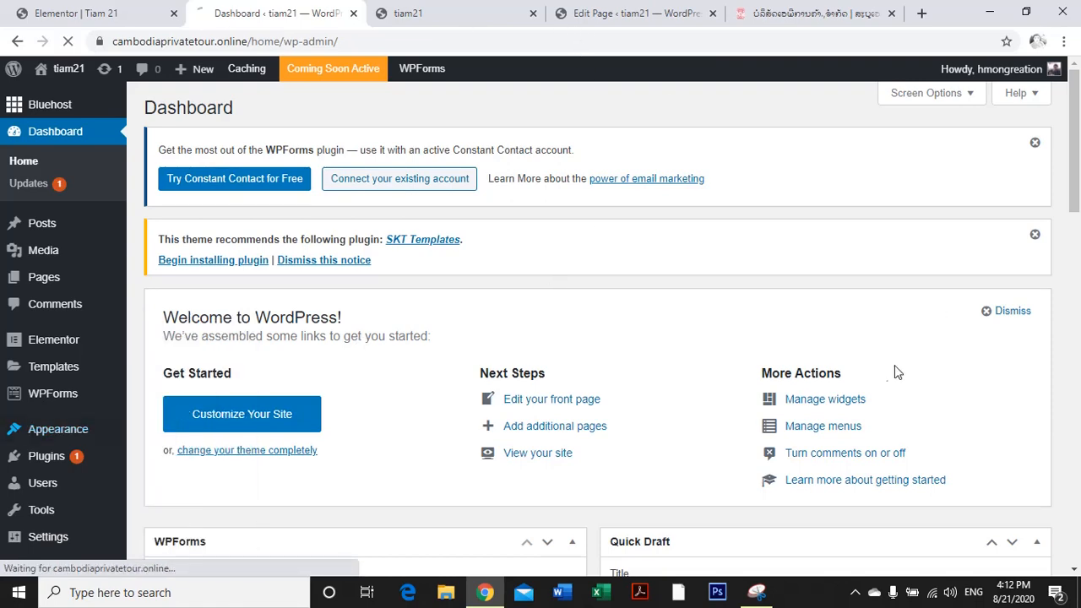
{"action": "left_click", "coordinate": [270, 13]}
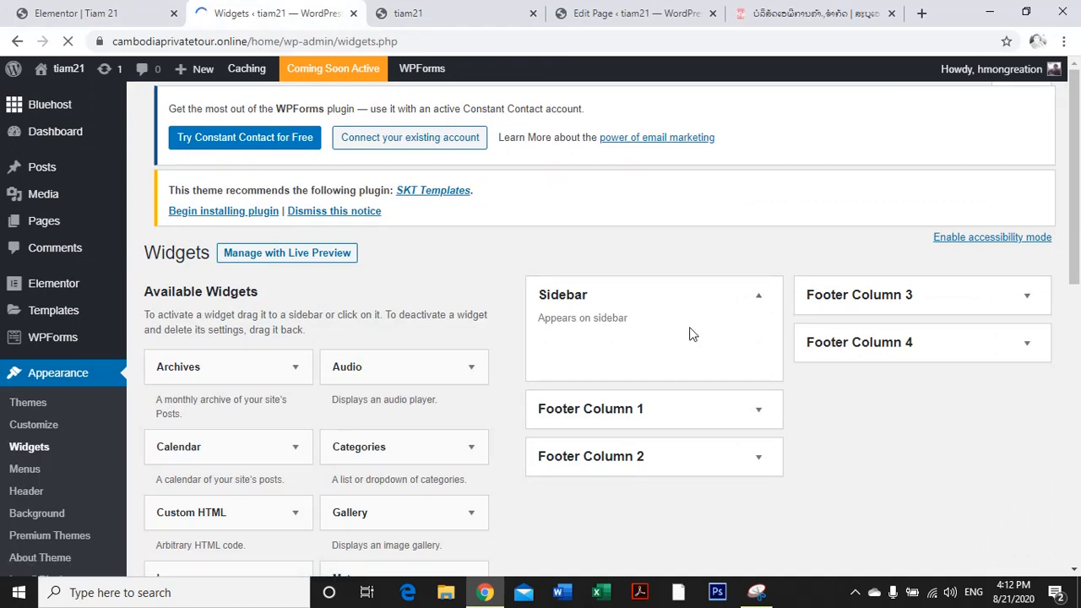
{"action": "scroll", "coordinate": [689, 334], "scroll_direction": "down", "scroll_amount": 2}
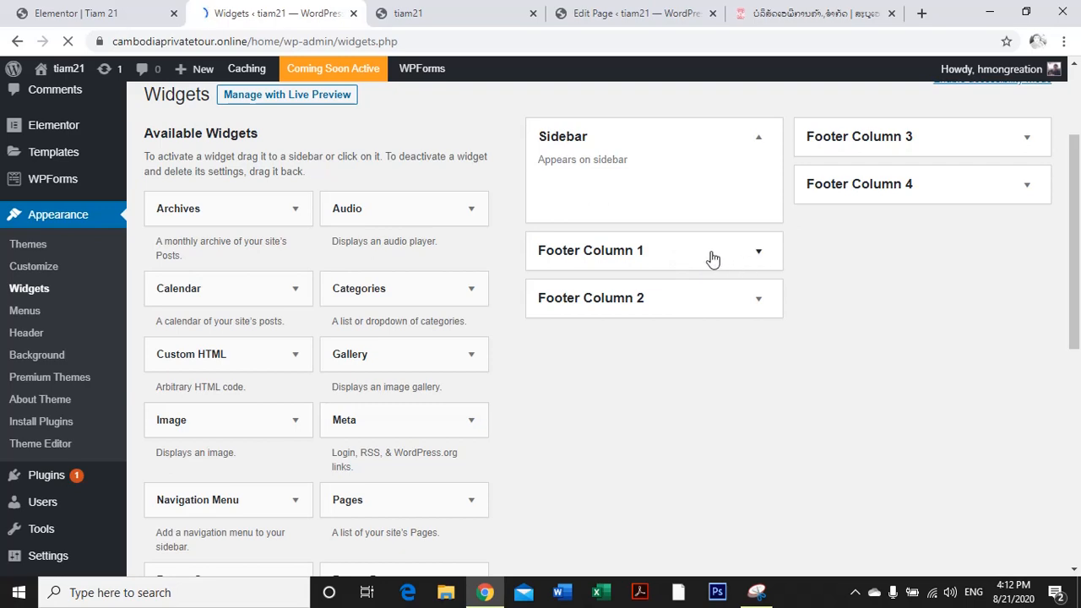
{"action": "scroll", "coordinate": [704, 357], "scroll_direction": "down", "scroll_amount": 5}
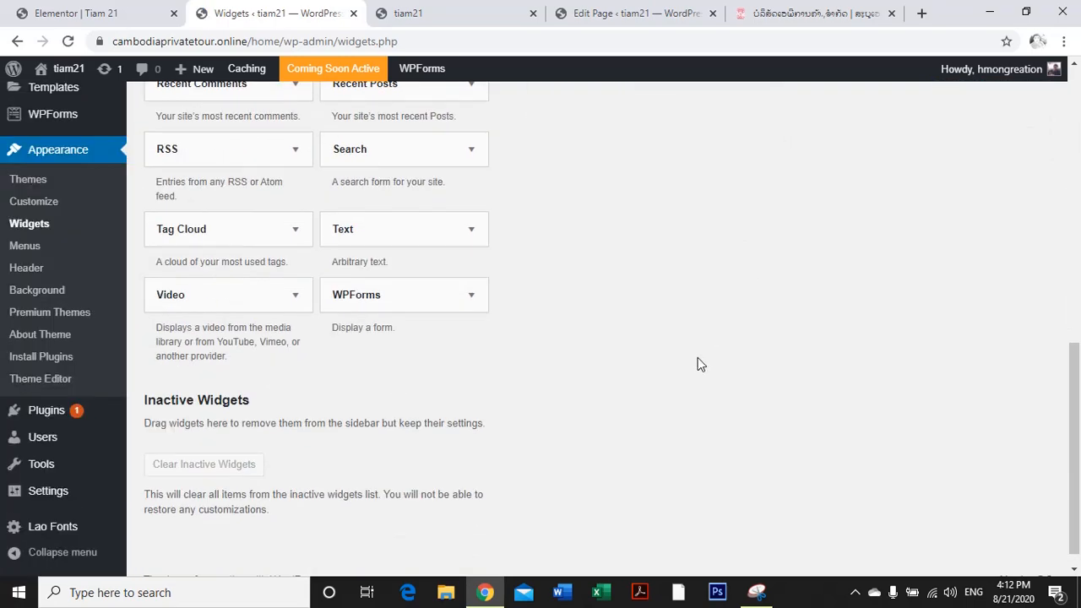
{"action": "scroll", "coordinate": [700, 364], "scroll_direction": "up", "scroll_amount": 4}
{"action": "scroll", "coordinate": [700, 363], "scroll_direction": "up", "scroll_amount": 3}
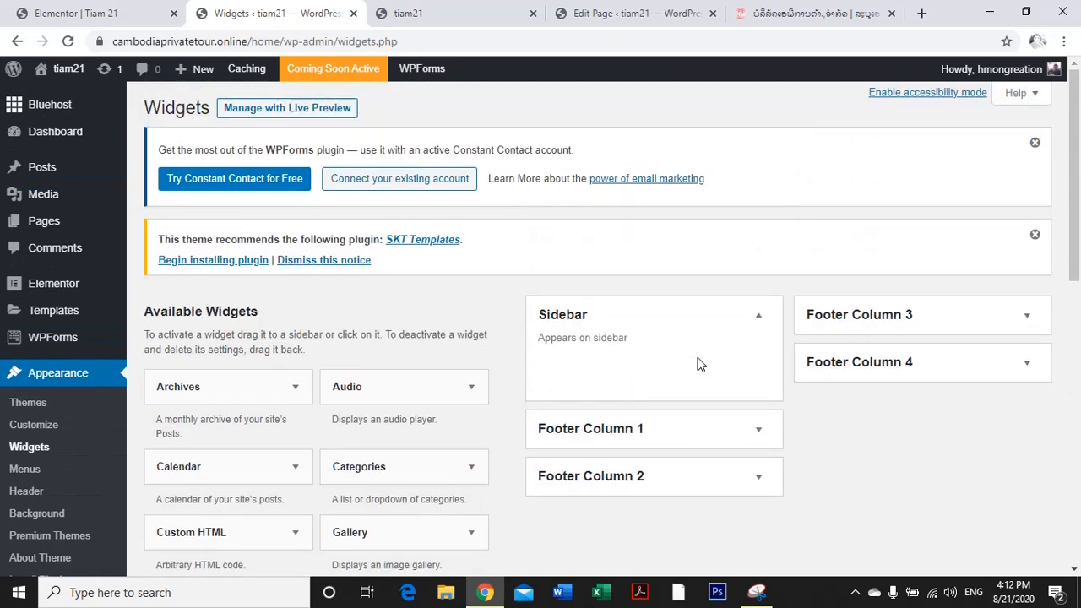
Switch the Tiam 21 page's template to Elementor Canvas and back to Elementor Full Width without updating, and reload the page editor.
{"action": "left_click", "coordinate": [452, 24]}
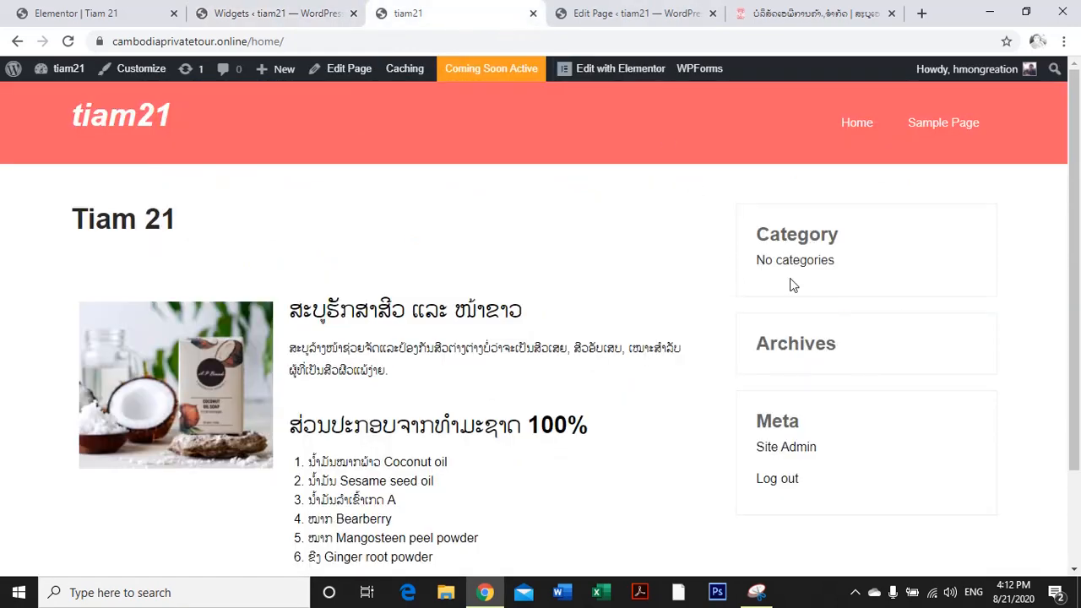
{"action": "left_click", "coordinate": [613, 18]}
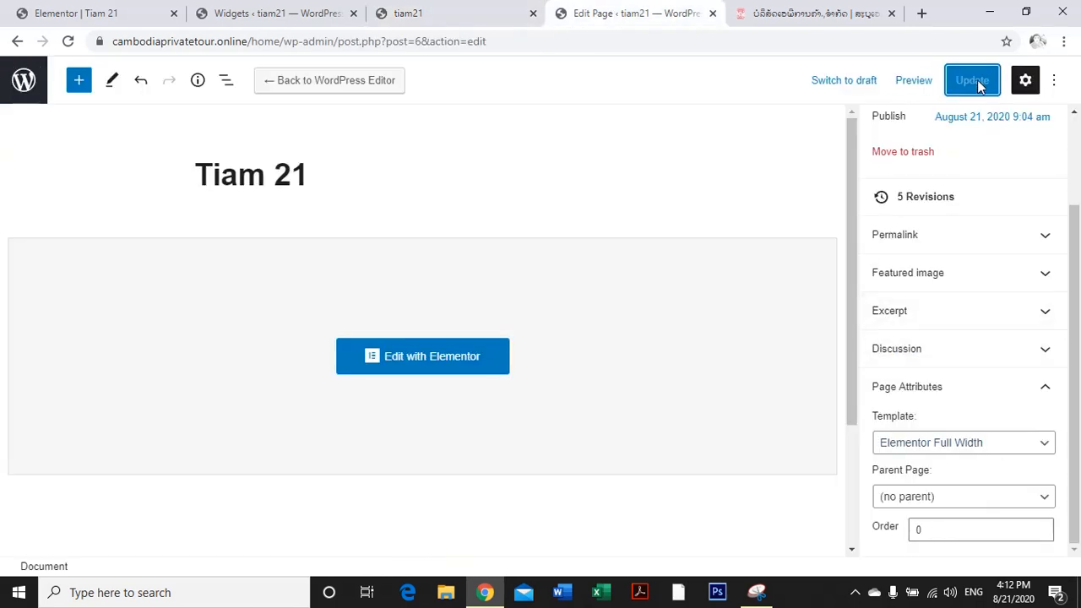
{"action": "left_click", "coordinate": [975, 451]}
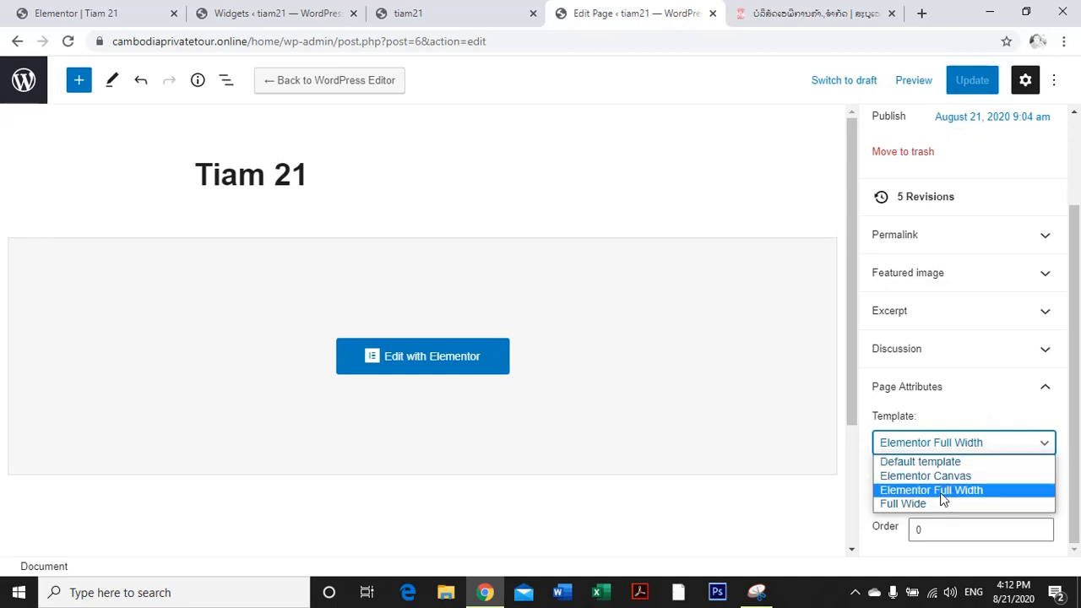
{"action": "left_click", "coordinate": [945, 491]}
{"action": "left_click", "coordinate": [940, 446]}
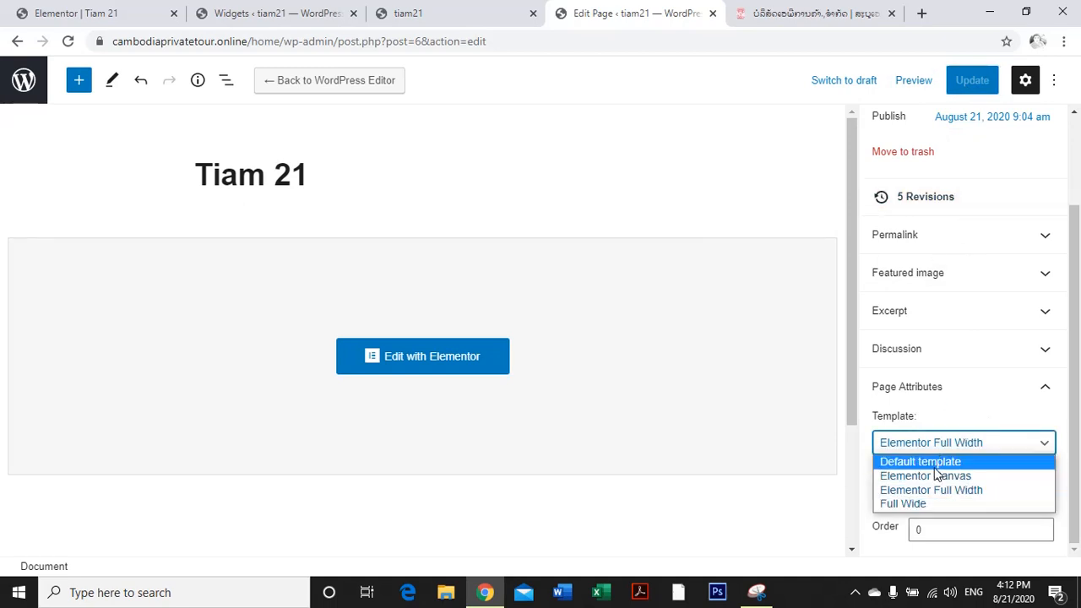
{"action": "left_click", "coordinate": [929, 476]}
{"action": "left_click", "coordinate": [946, 448]}
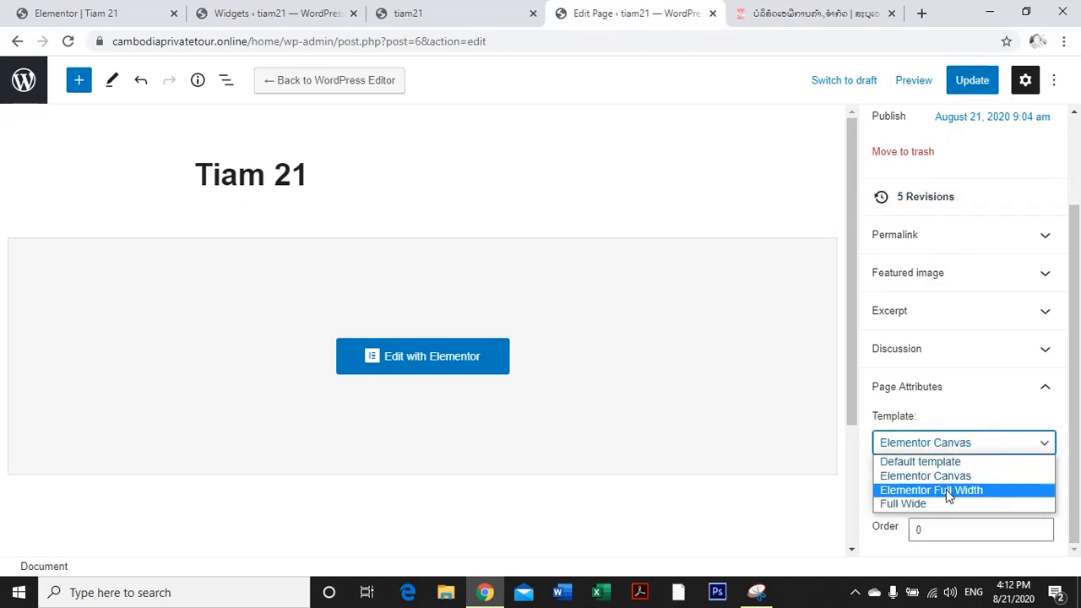
{"action": "left_click", "coordinate": [948, 491]}
{"action": "left_click", "coordinate": [67, 41]}
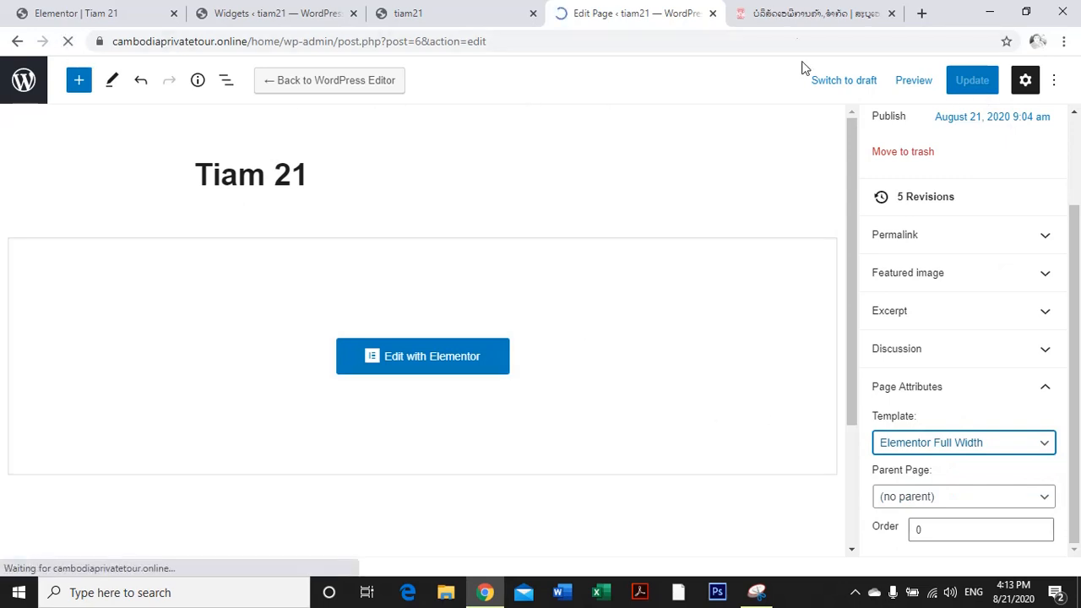
{"action": "left_click", "coordinate": [794, 13]}
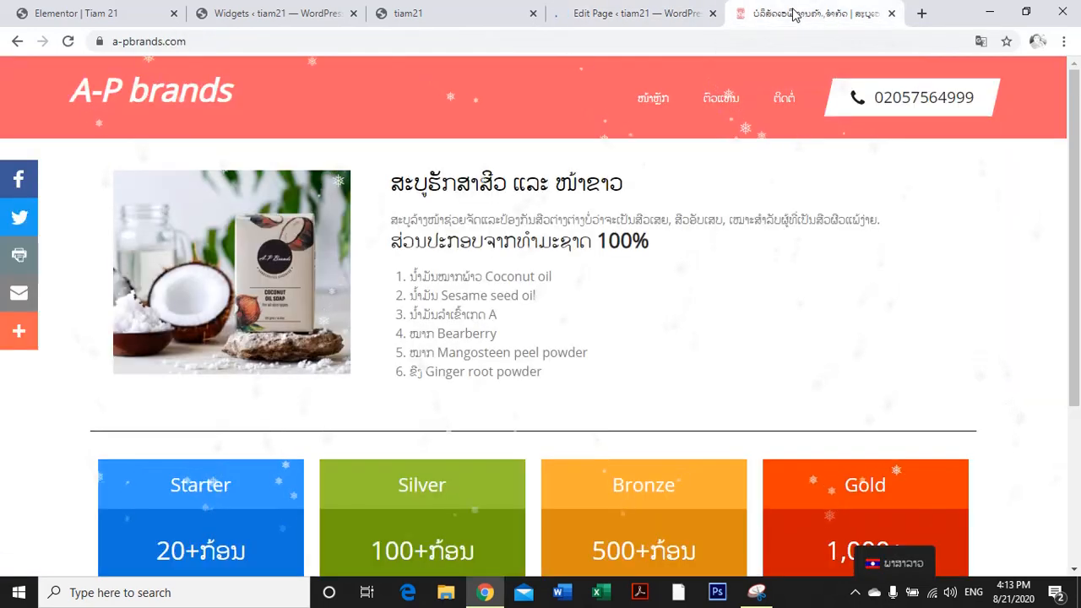
{"action": "left_click", "coordinate": [642, 12]}
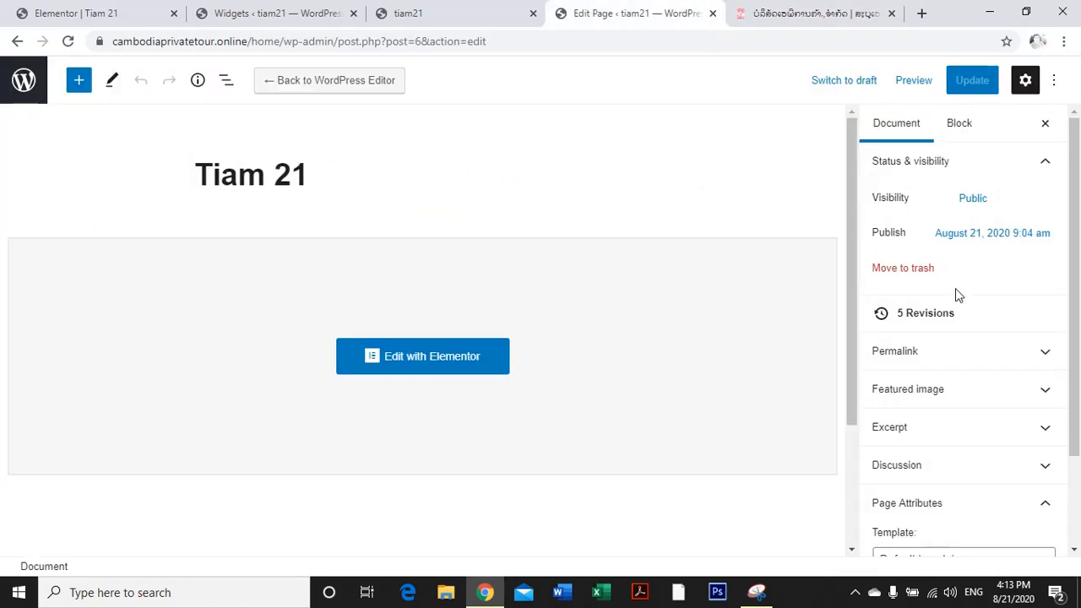
Set the Tiam 21 page's template to Elementor Full Width in the page attributes, update the page and reload the live homepage.
{"action": "left_click", "coordinate": [943, 503]}
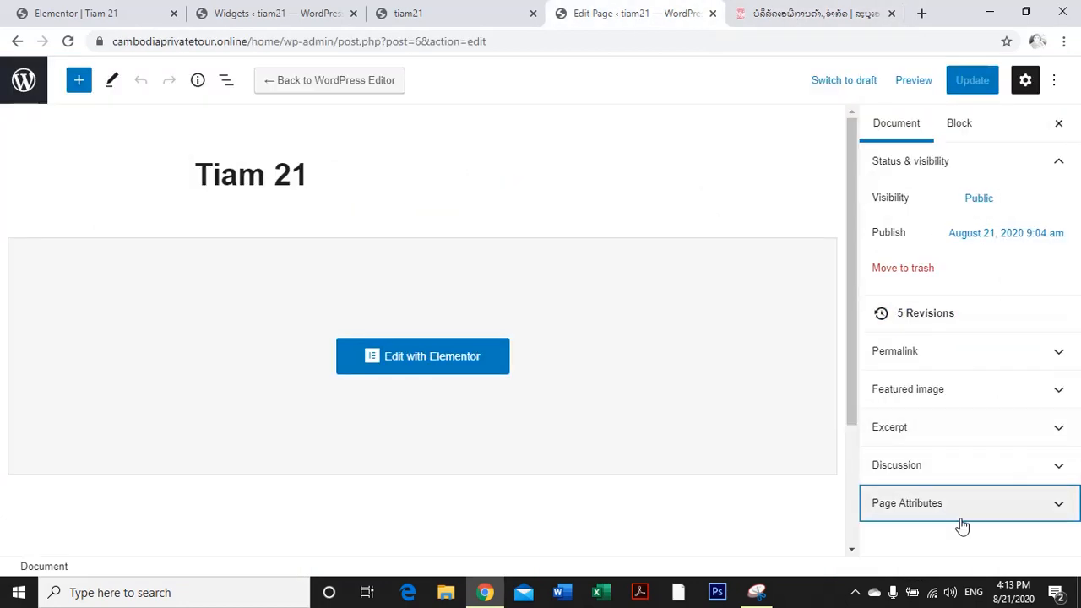
{"action": "left_click", "coordinate": [960, 506]}
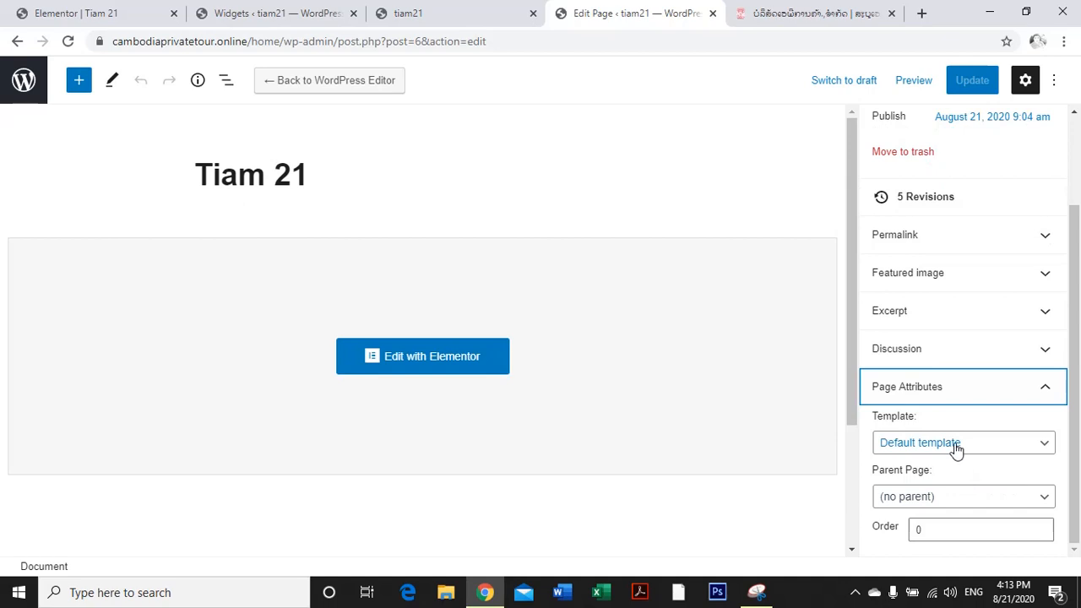
{"action": "left_click", "coordinate": [943, 496]}
{"action": "left_click", "coordinate": [943, 496]}
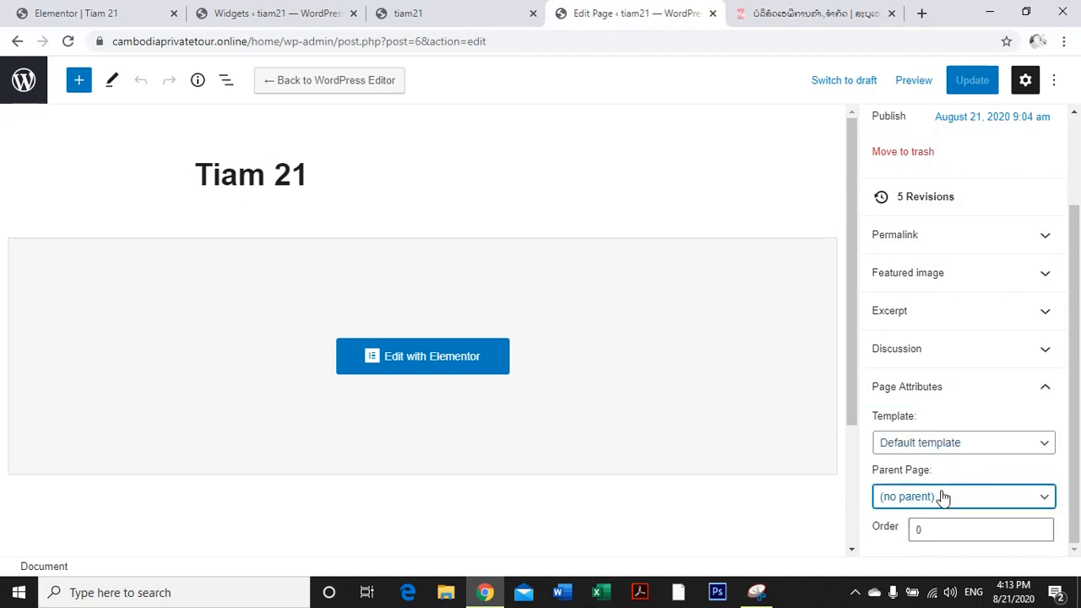
{"action": "left_click", "coordinate": [938, 444]}
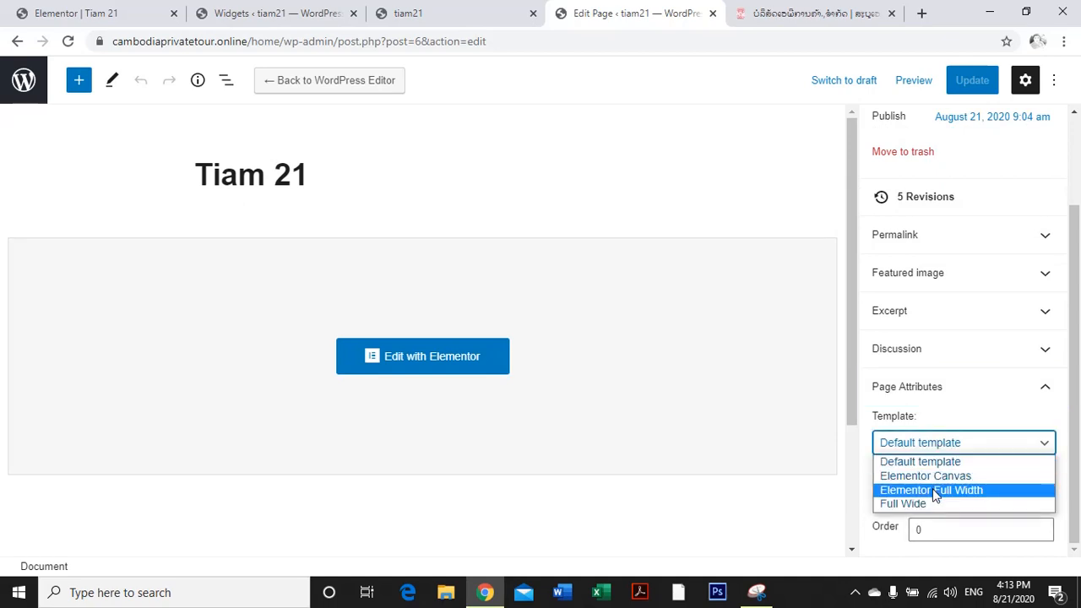
{"action": "left_click", "coordinate": [941, 490]}
{"action": "left_click", "coordinate": [974, 85]}
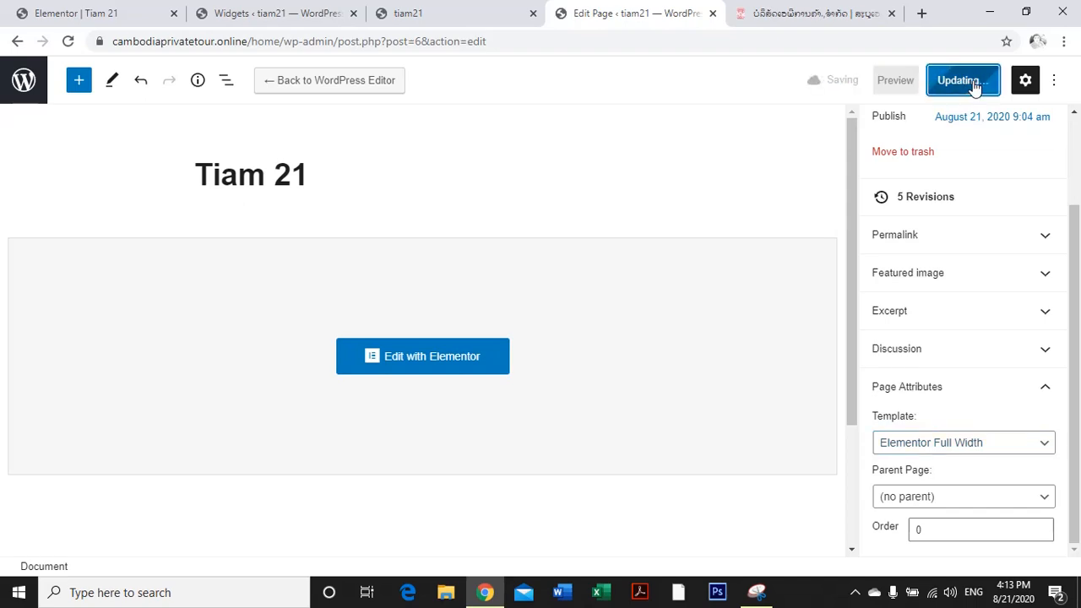
{"action": "left_click", "coordinate": [410, 25]}
{"action": "left_click", "coordinate": [67, 40]}
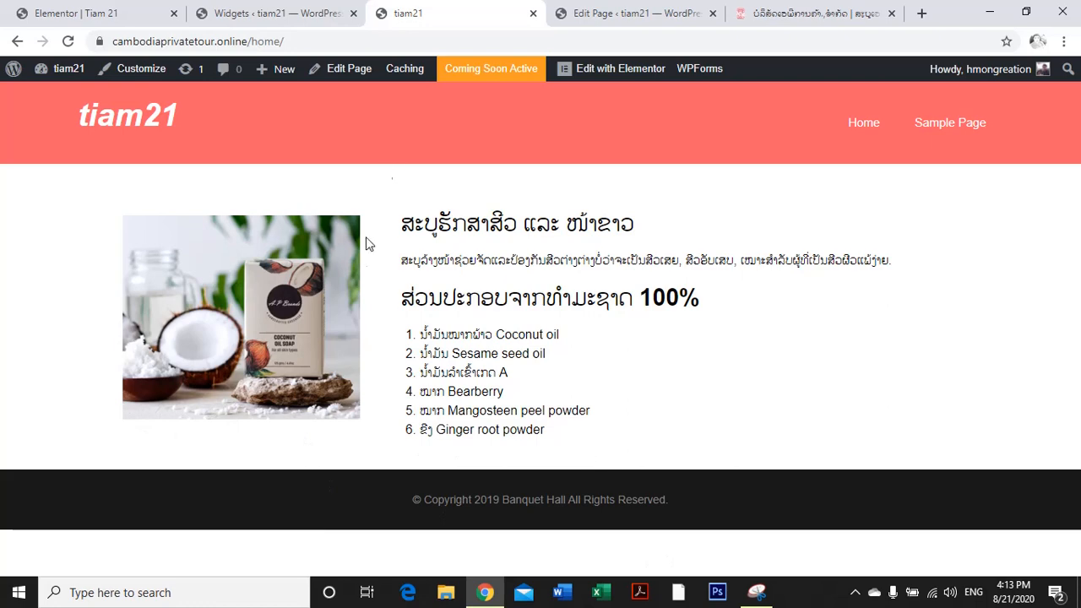
Compare the homepage with the A-P brands example, reopen it in Elementor from the live page and close the outdated Elementor tab.
{"action": "left_click", "coordinate": [807, 13]}
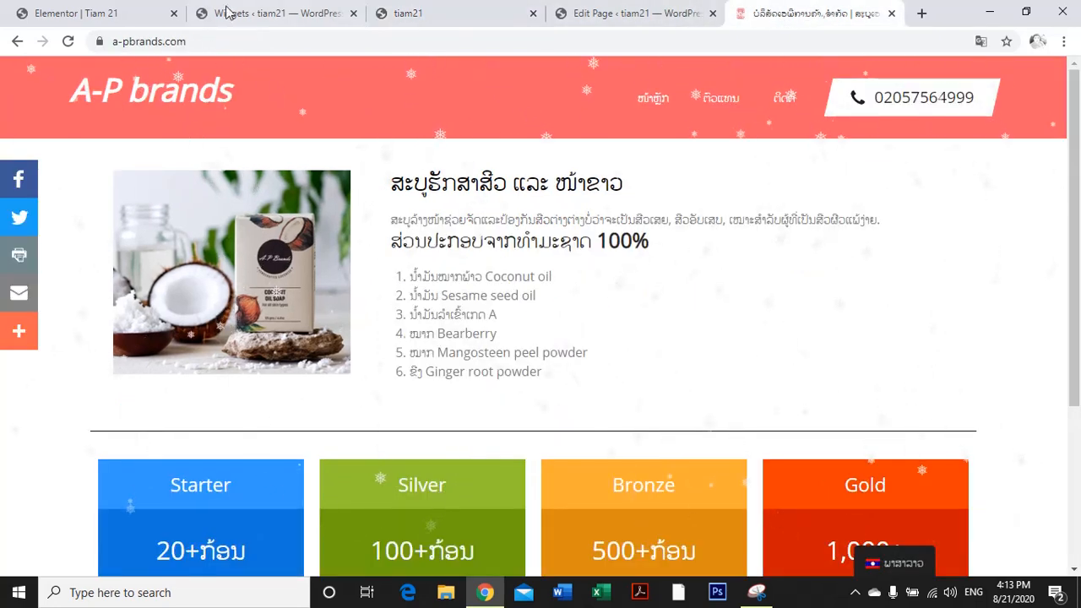
{"action": "left_click", "coordinate": [89, 17]}
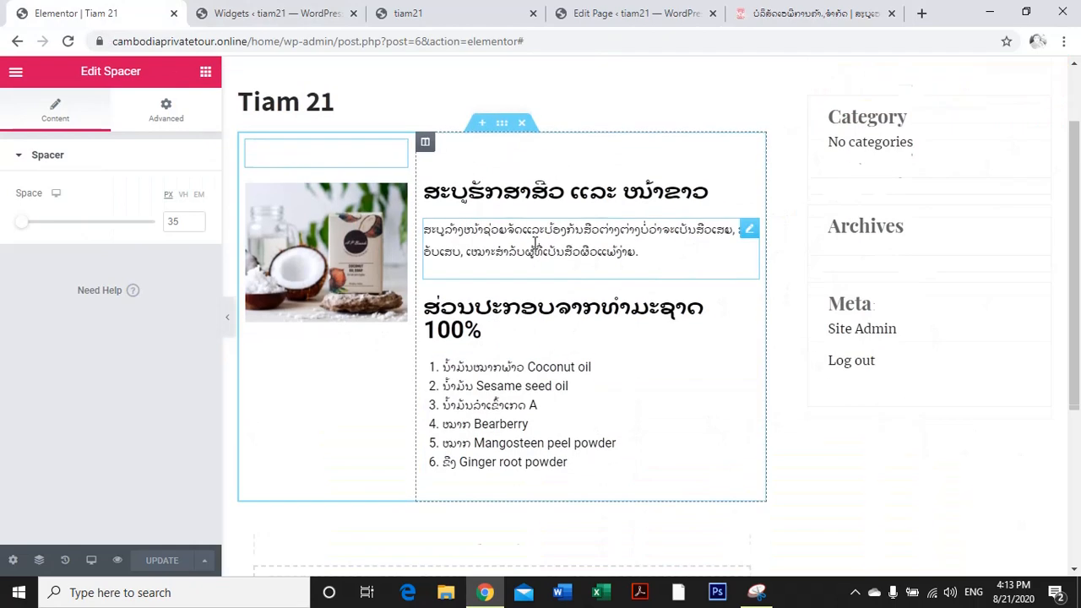
{"action": "left_click", "coordinate": [673, 24]}
{"action": "left_click", "coordinate": [113, 17]}
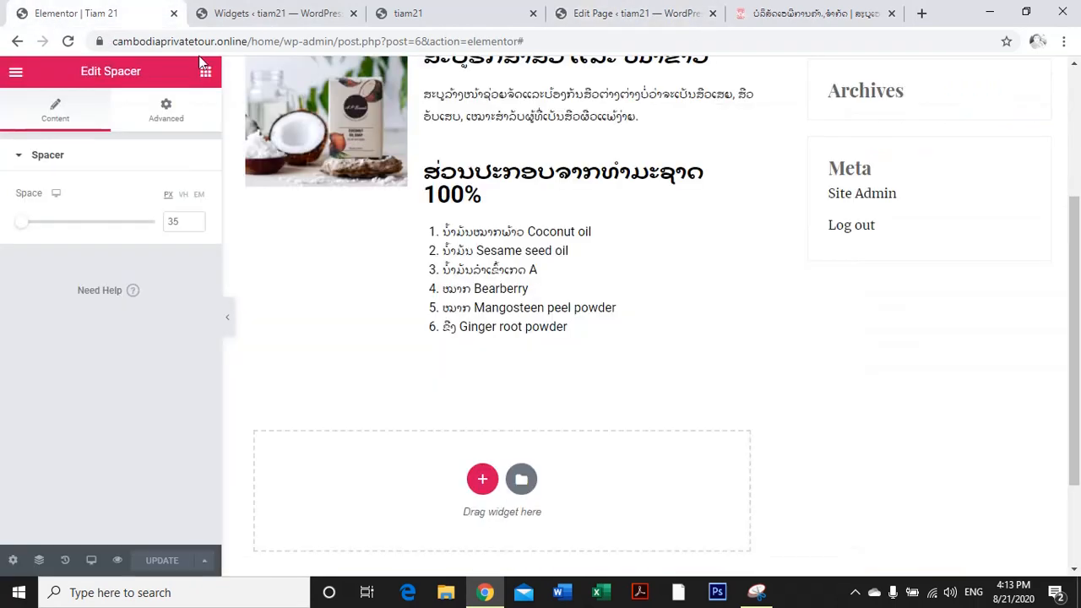
{"action": "left_click", "coordinate": [626, 17]}
{"action": "left_click", "coordinate": [777, 17]}
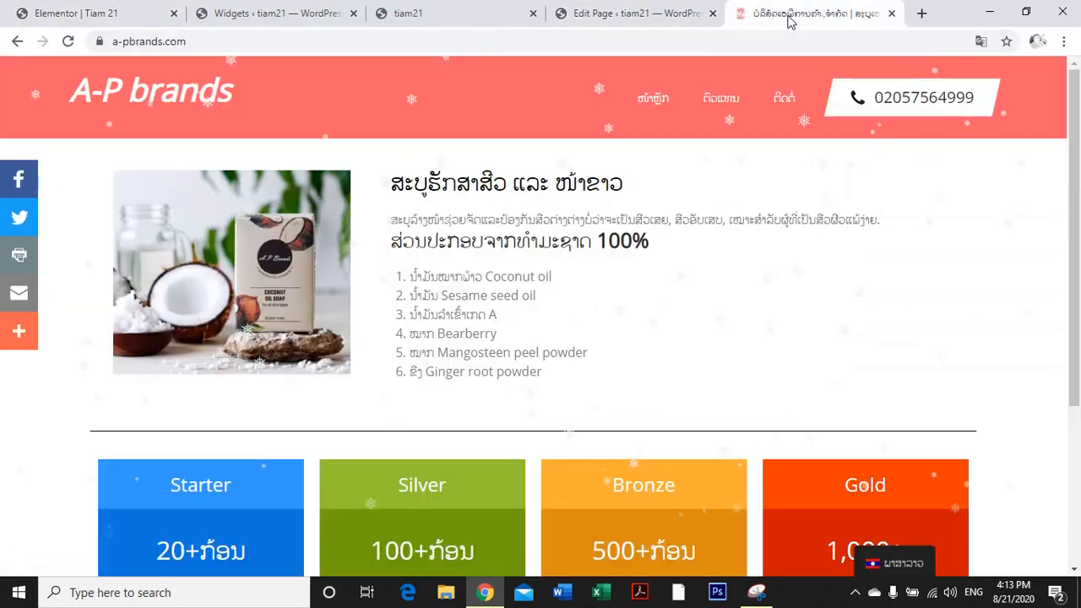
{"action": "left_click", "coordinate": [448, 16]}
{"action": "left_click", "coordinate": [609, 68]}
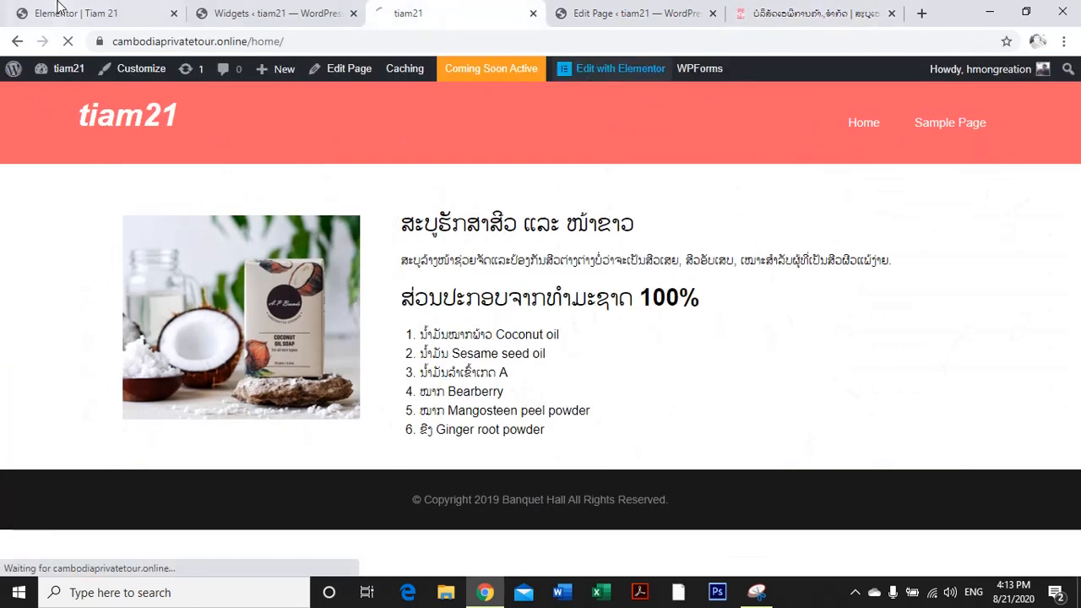
{"action": "left_click", "coordinate": [121, 10]}
{"action": "left_click", "coordinate": [173, 14]}
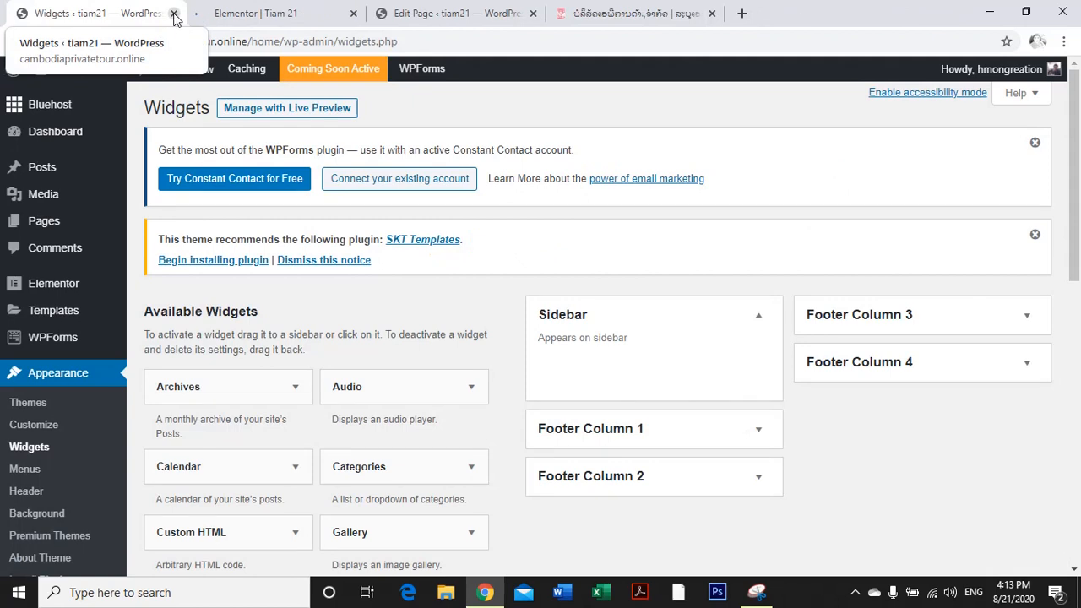
{"action": "left_click", "coordinate": [223, 14]}
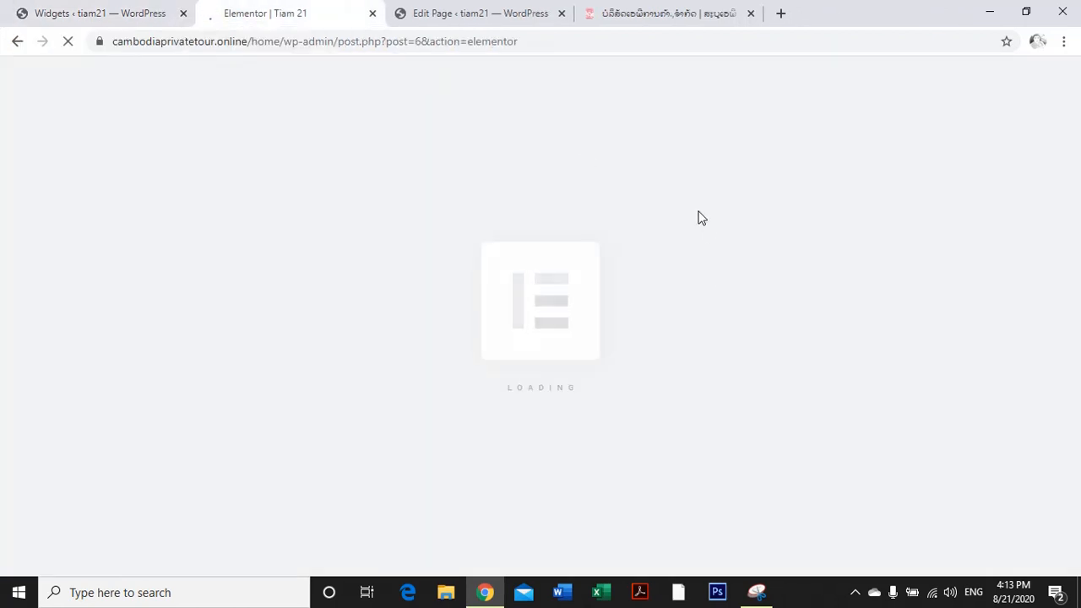
Load the live homepage at cambodiaprivatetour.online/home/ in the page editor's tab and close the Widgets tab.
{"action": "left_click", "coordinate": [457, 9]}
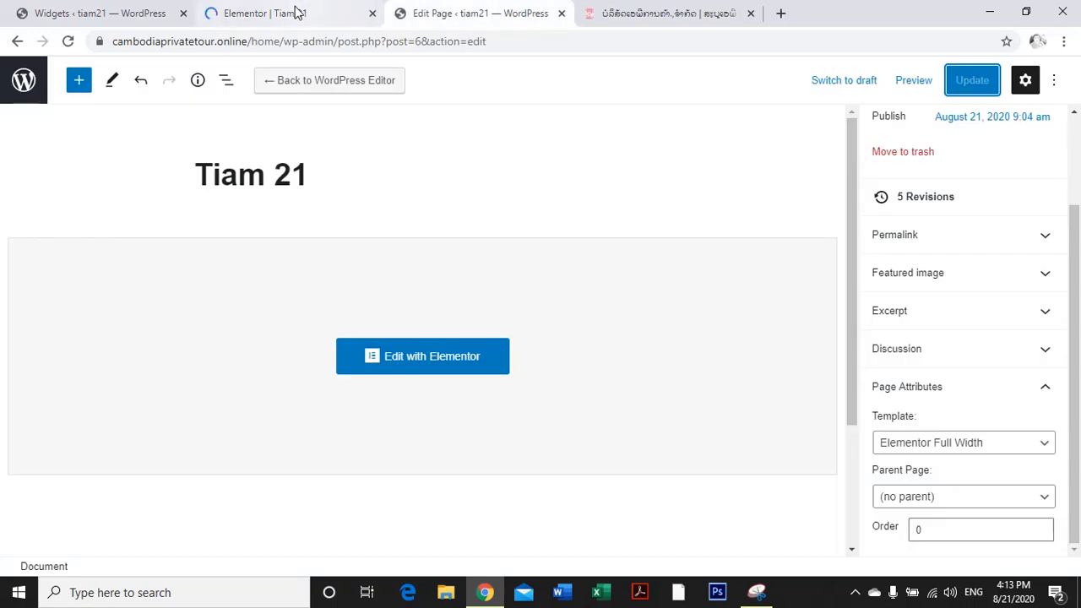
{"action": "left_click_drag", "start_coordinate": [284, 44], "coordinate": [700, 39]}
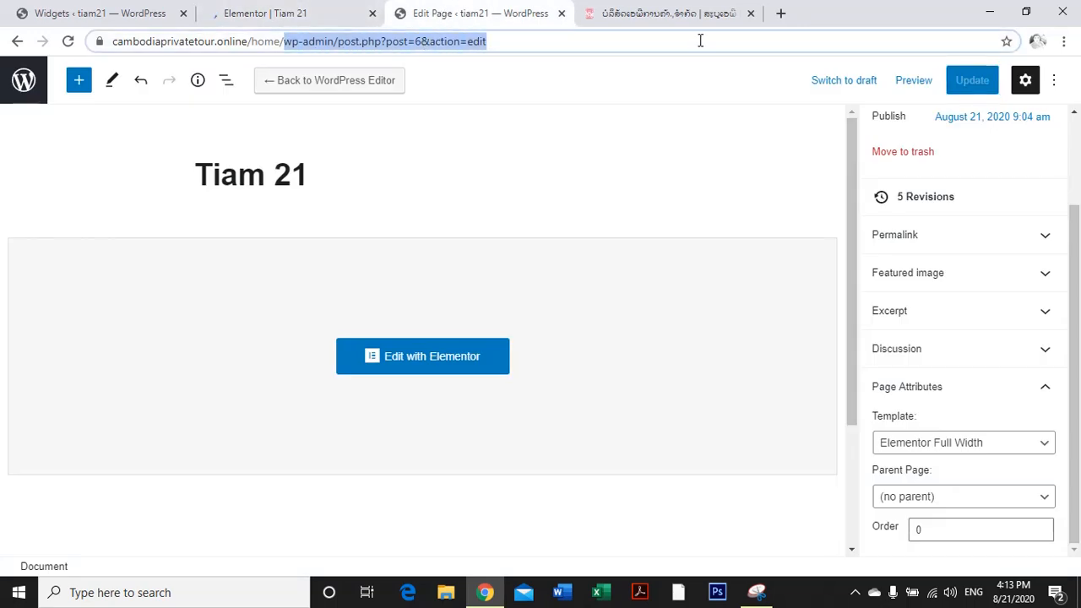
{"action": "key", "text": "BackSpace"}
{"action": "key", "text": "Return"}
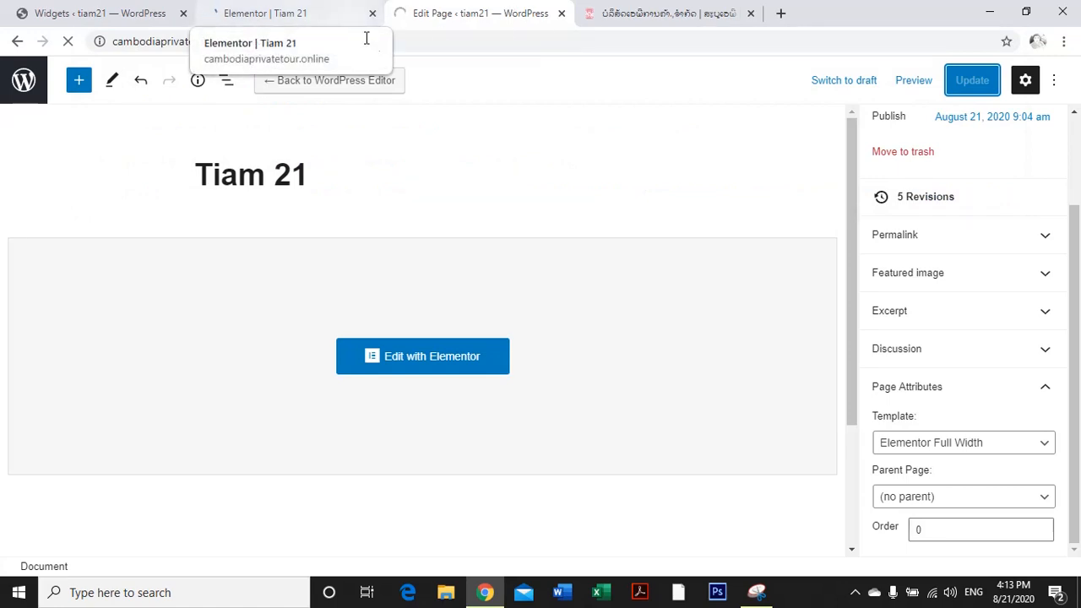
{"action": "left_click", "coordinate": [285, 12]}
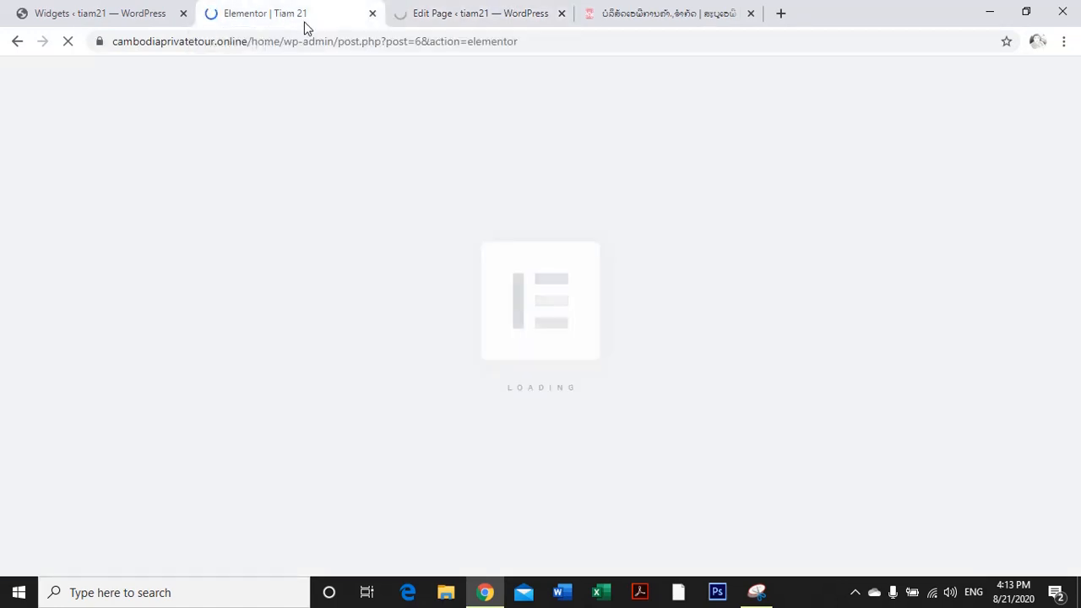
{"action": "left_click", "coordinate": [126, 21]}
{"action": "left_click", "coordinate": [183, 14]}
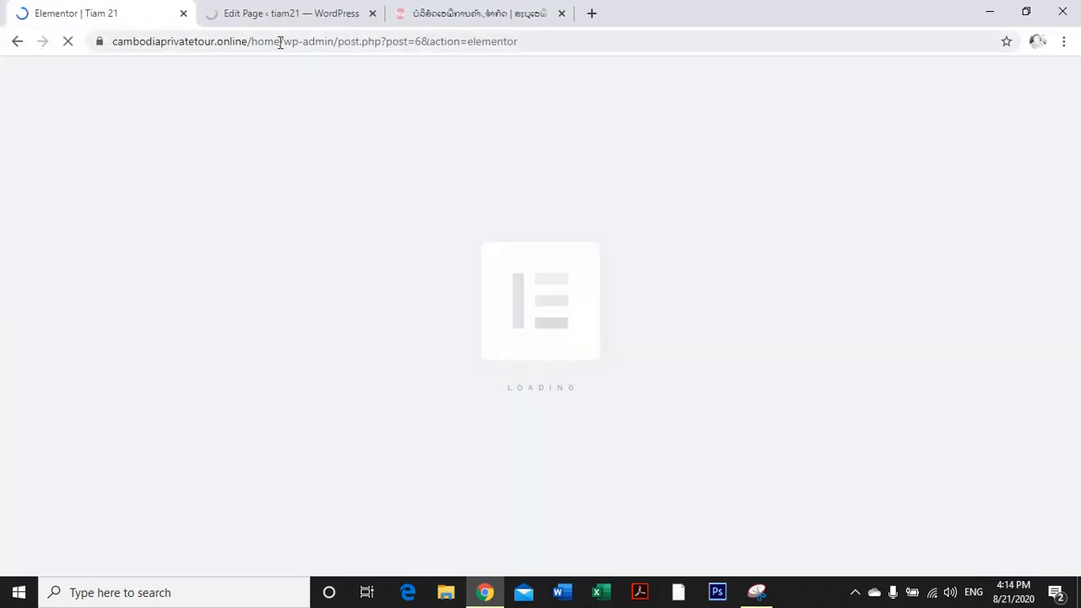
{"action": "left_click", "coordinate": [289, 15]}
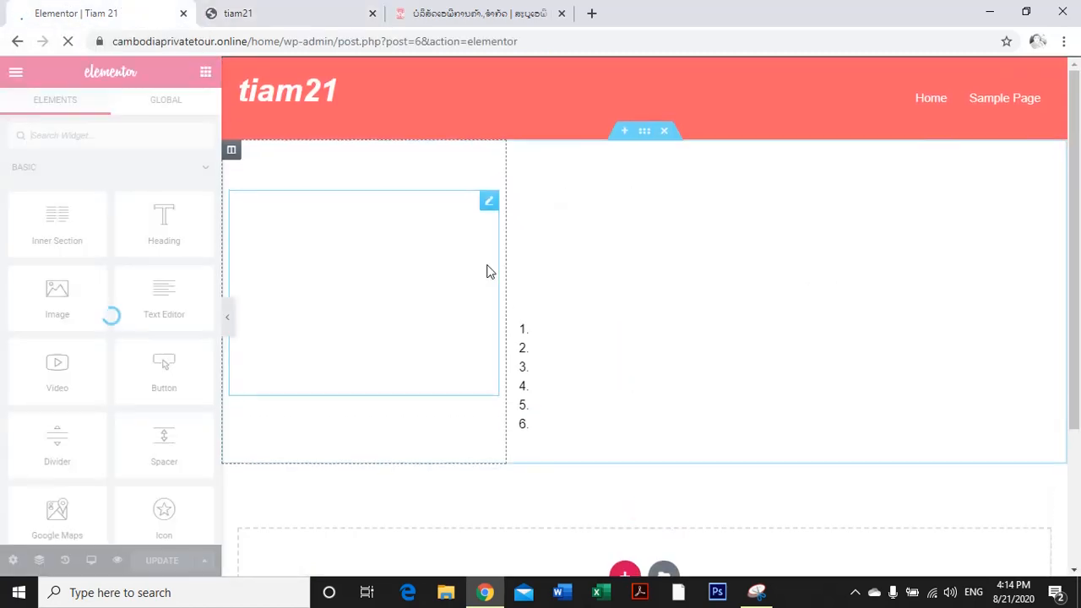
Add a one-column section below the product section and insert a Divider widget into it, following the A-P brands example.
{"action": "scroll", "coordinate": [549, 405], "scroll_direction": "down", "scroll_amount": 1}
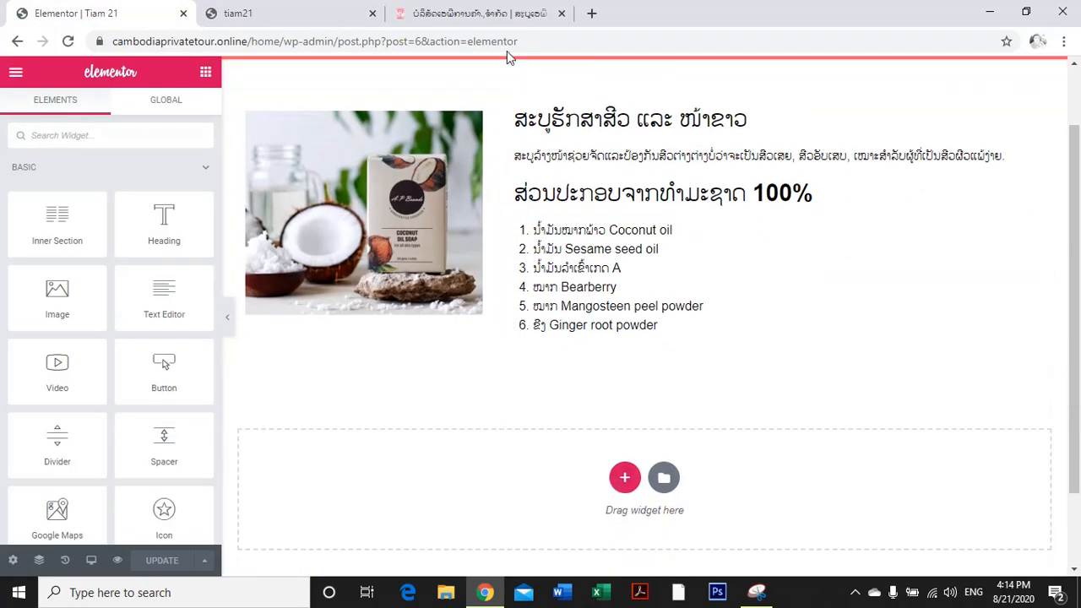
{"action": "left_click", "coordinate": [482, 15]}
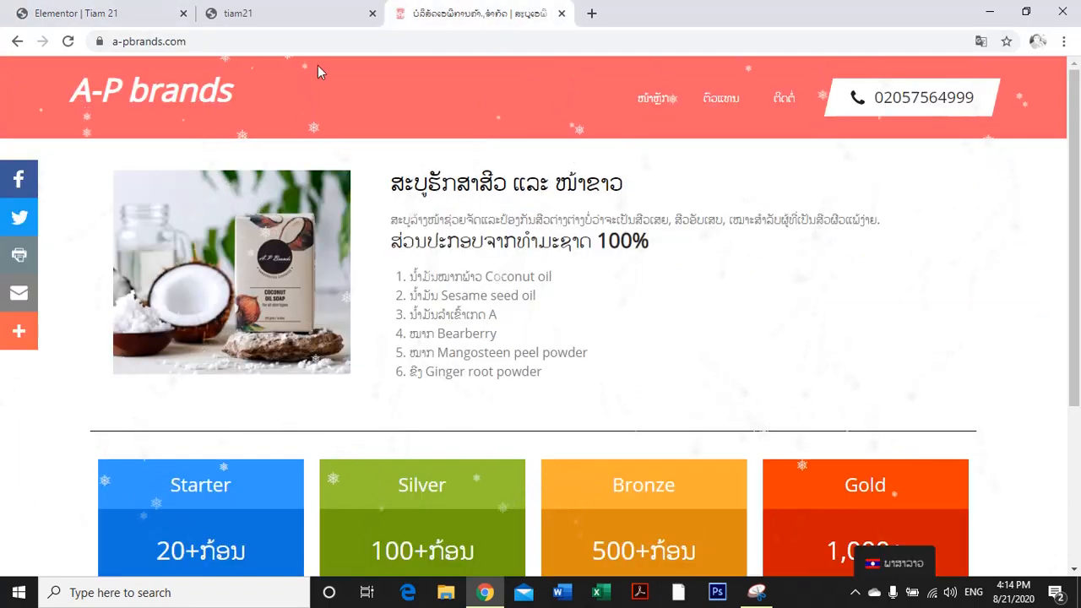
{"action": "left_click", "coordinate": [80, 13]}
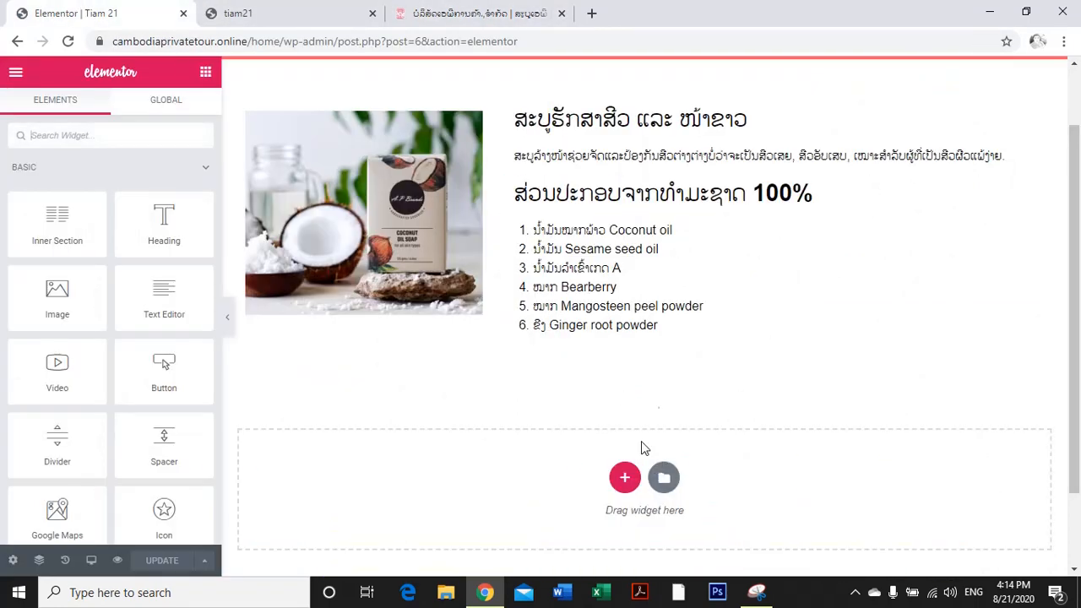
{"action": "left_click", "coordinate": [625, 476]}
{"action": "left_click", "coordinate": [450, 521]}
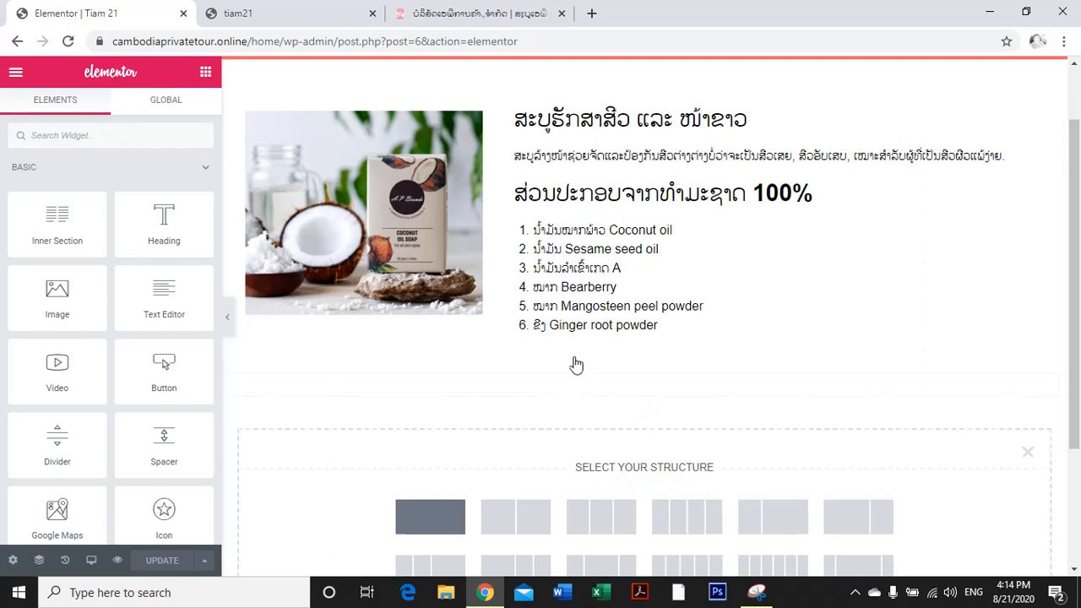
{"action": "left_click", "coordinate": [205, 71]}
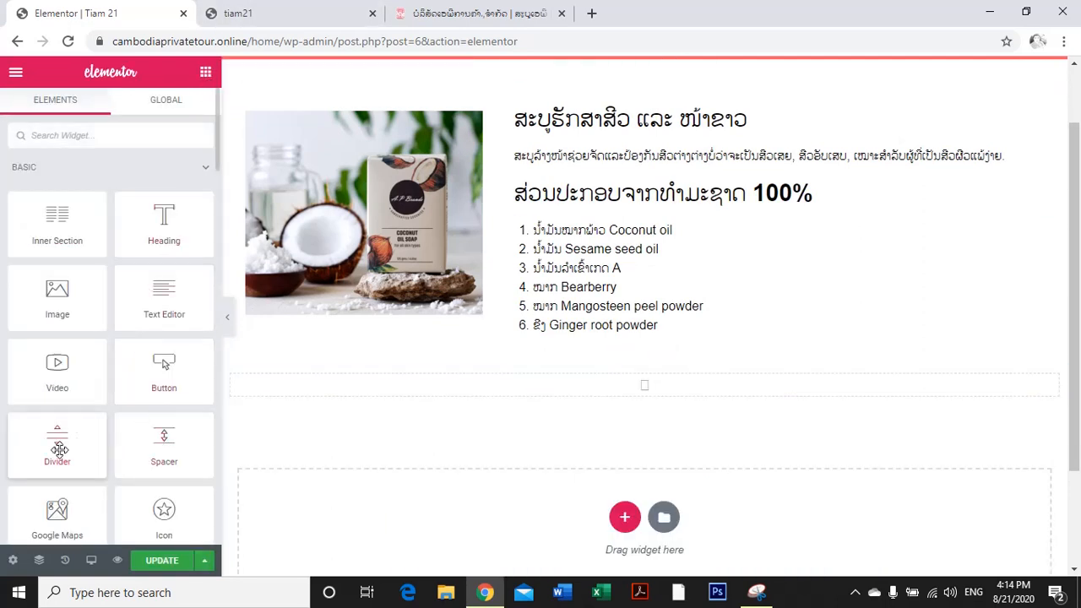
{"action": "left_click_drag", "start_coordinate": [58, 444], "coordinate": [582, 389]}
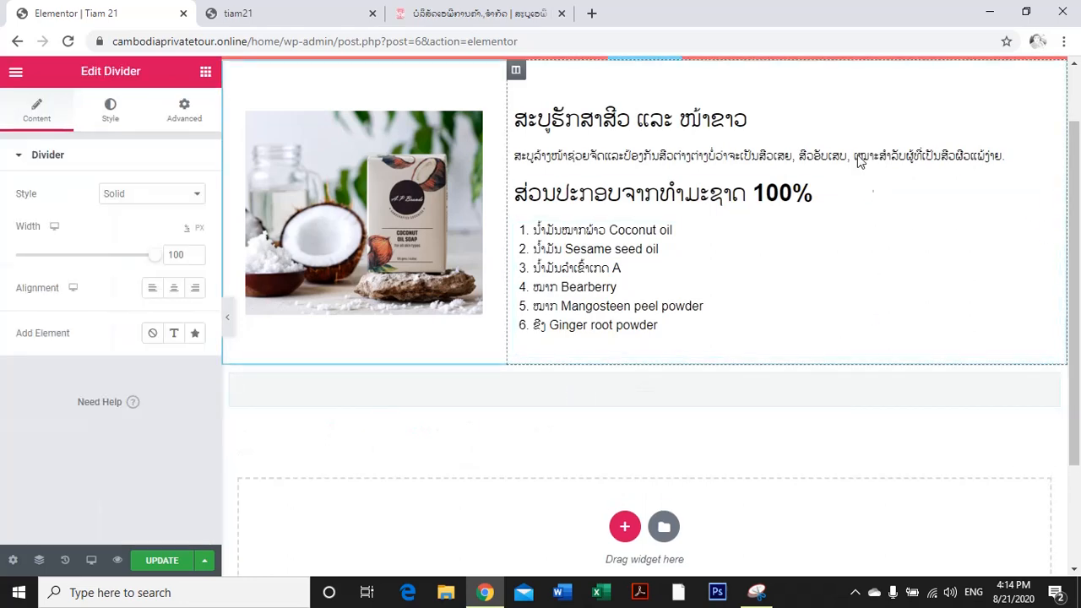
Update the page with the new divider, reload the live tiam21 page and compare it with the A-P brands site.
{"action": "left_click", "coordinate": [154, 561]}
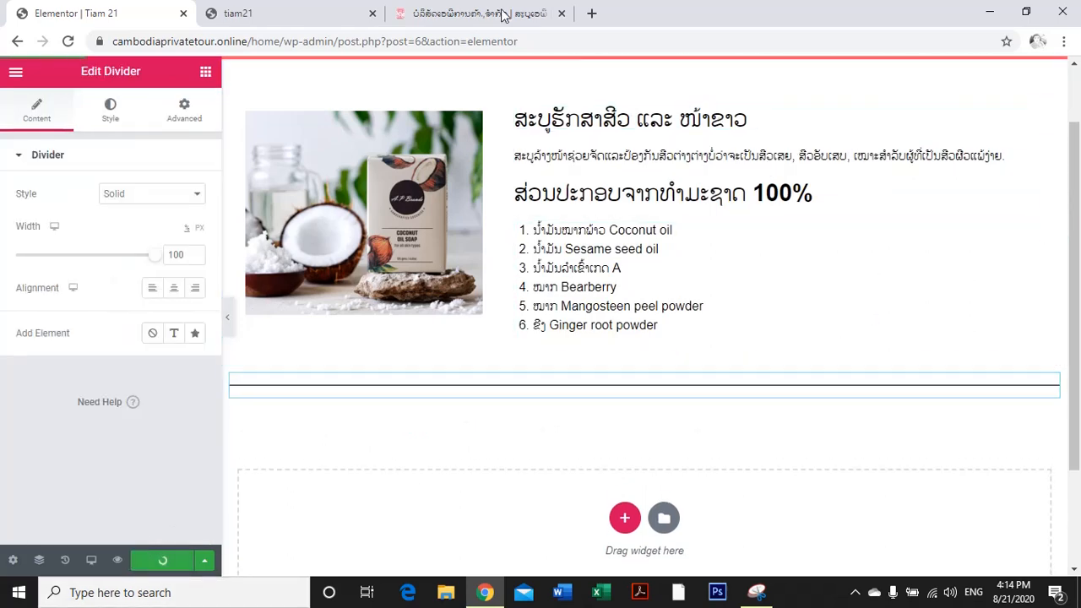
{"action": "left_click", "coordinate": [293, 17]}
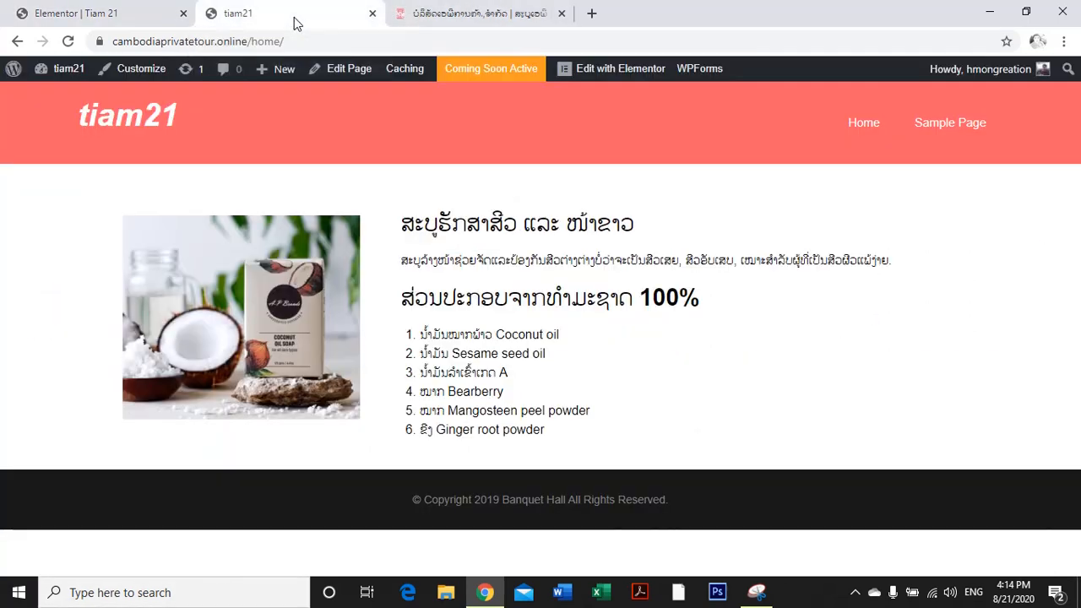
{"action": "left_click", "coordinate": [67, 41]}
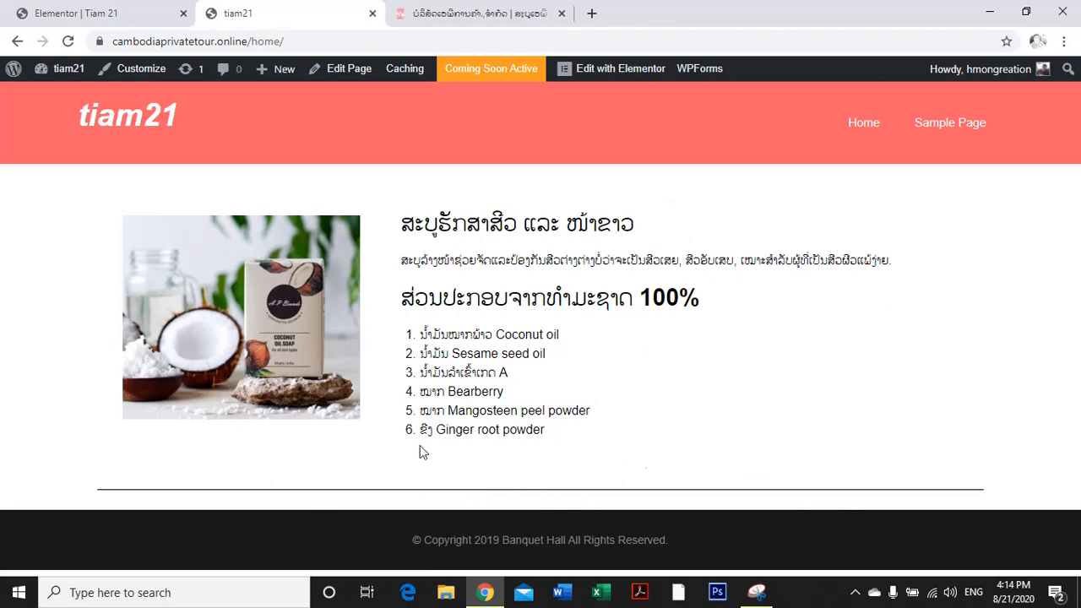
{"action": "left_click", "coordinate": [465, 15]}
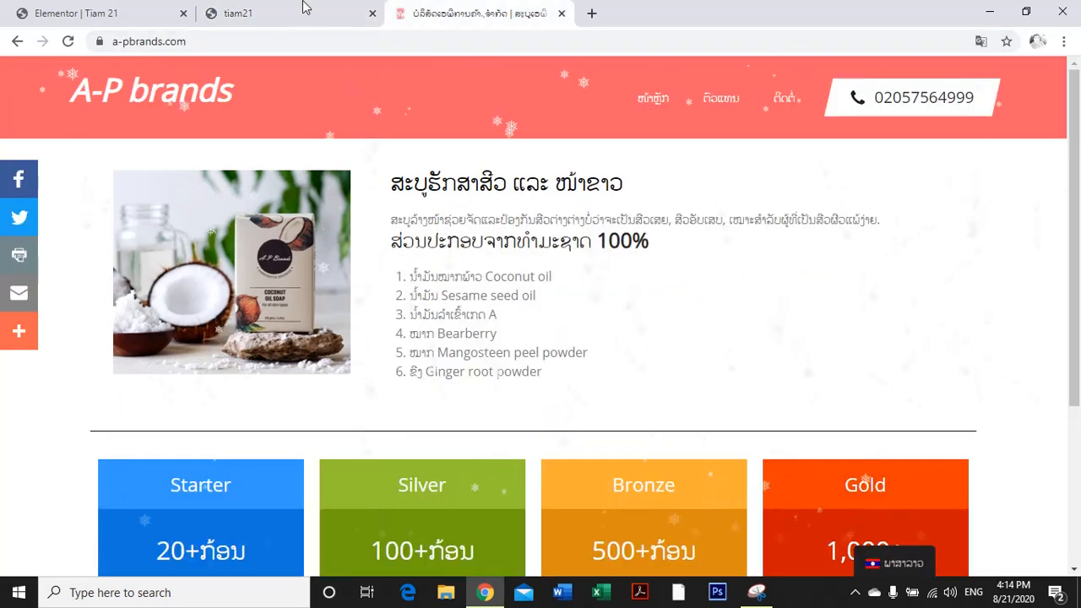
{"action": "left_click", "coordinate": [242, 15]}
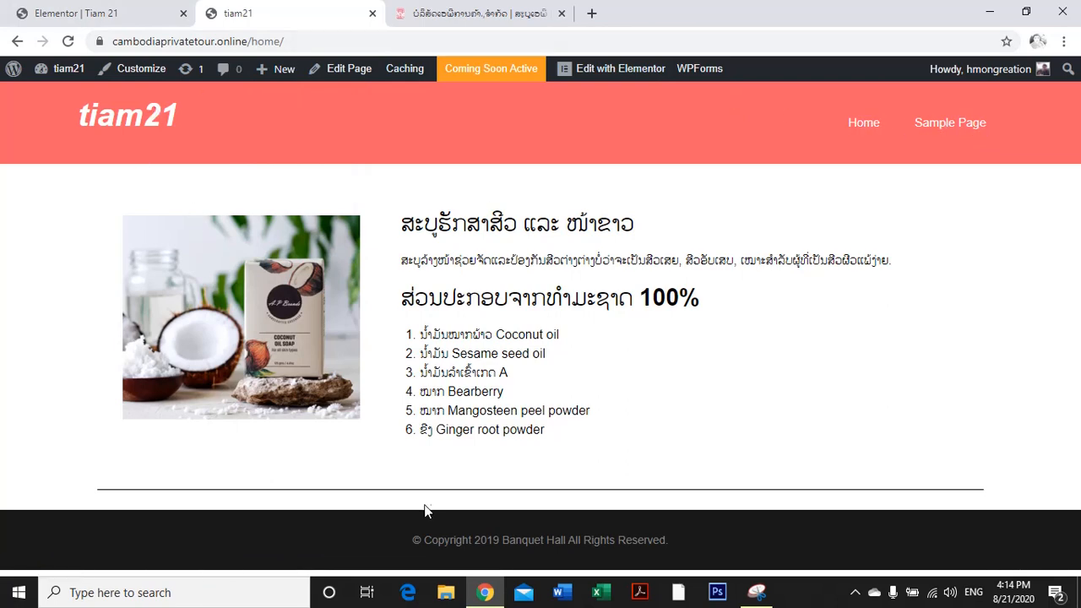
{"action": "left_click", "coordinate": [102, 13]}
{"action": "left_click", "coordinate": [256, 15]}
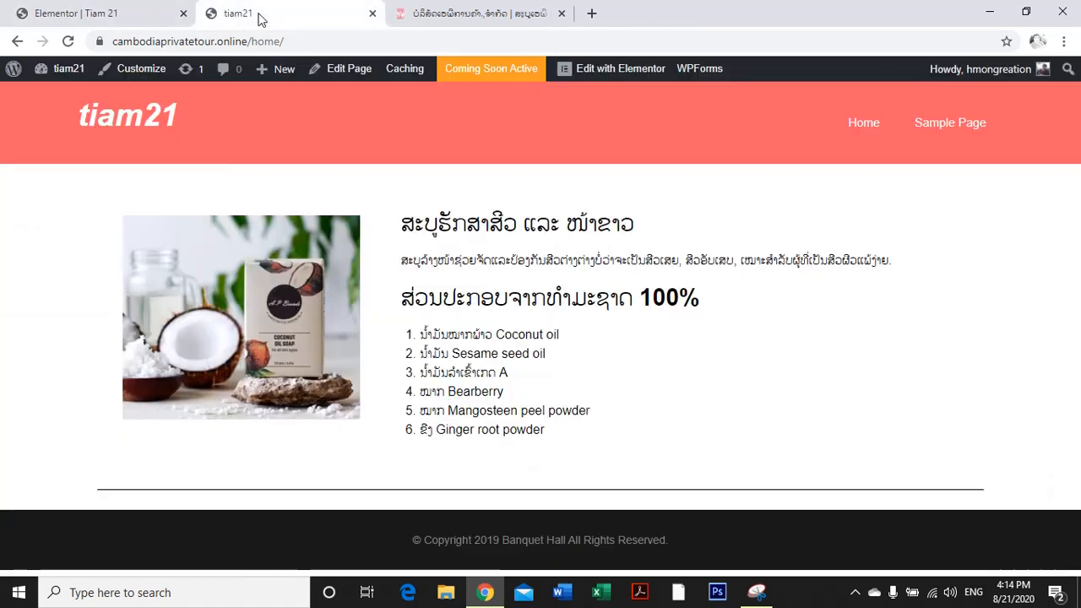
Open the tiam21 WordPress dashboard in a new browser tab and go to the page for adding new plugins.
{"action": "mouse_move", "coordinate": [53, 78]}
{"action": "right_click", "coordinate": [58, 99]}
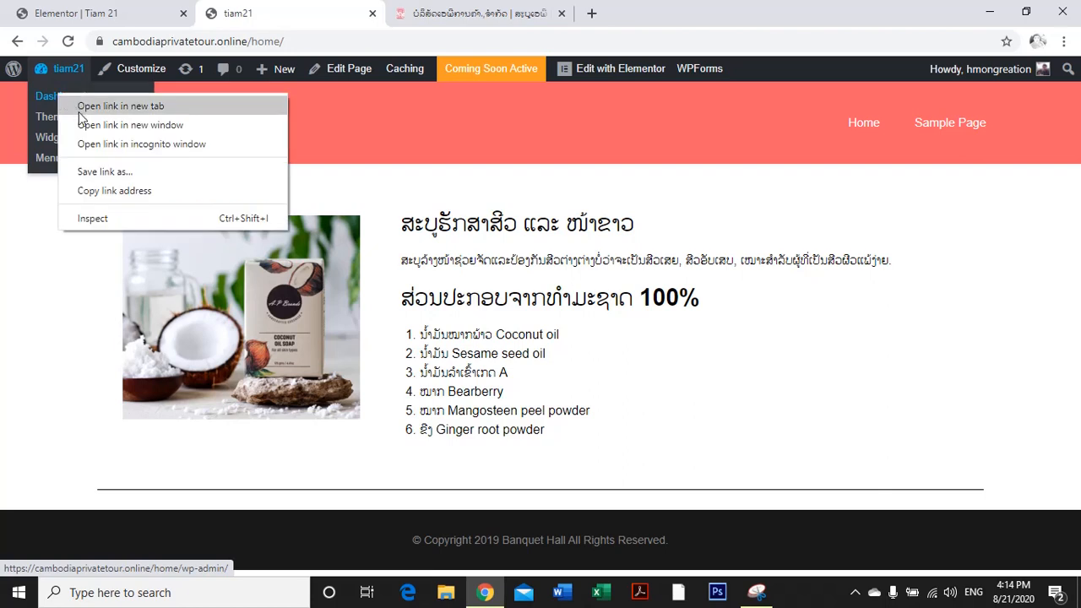
{"action": "left_click", "coordinate": [146, 105]}
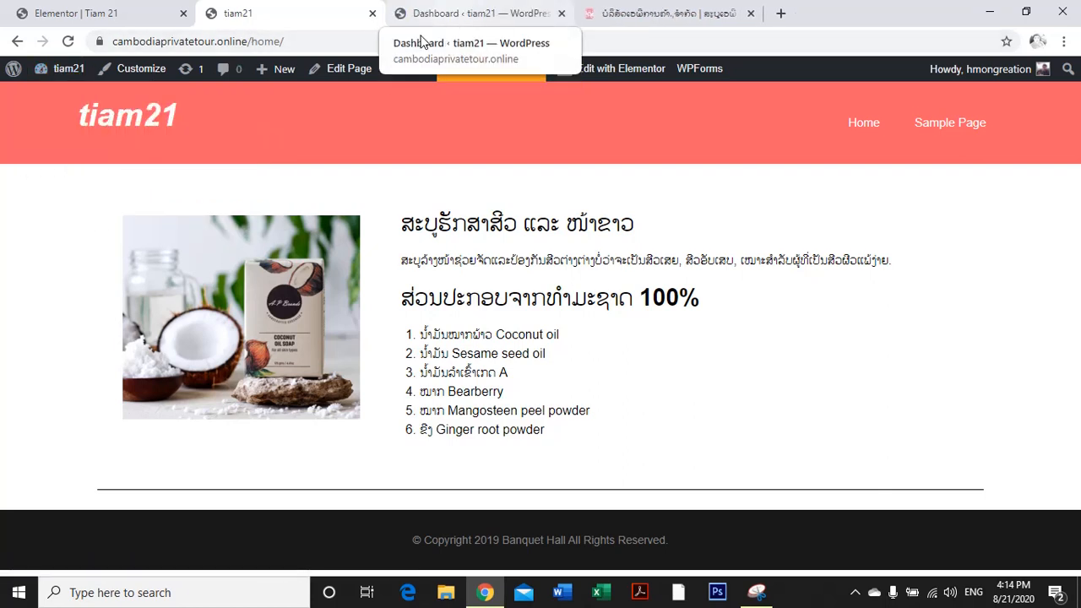
{"action": "left_click", "coordinate": [448, 15]}
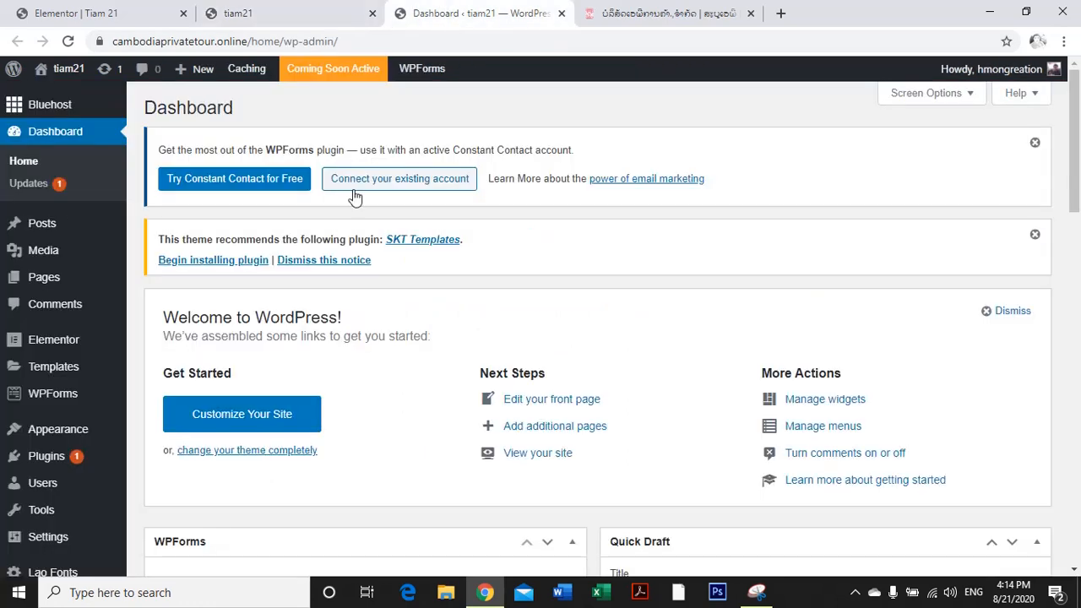
{"action": "scroll", "coordinate": [275, 378], "scroll_direction": "down", "scroll_amount": 2}
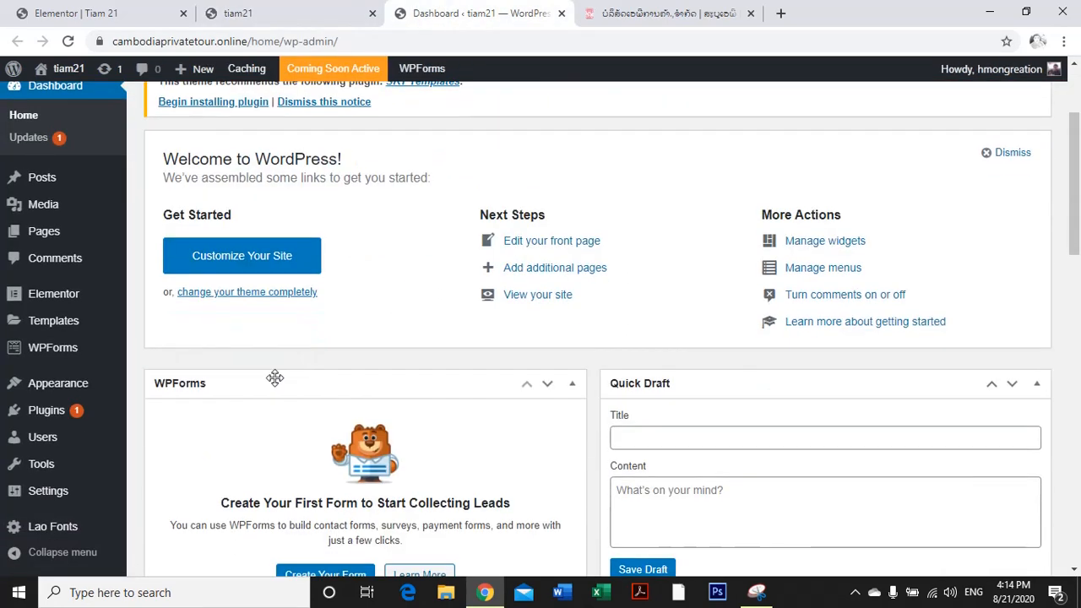
{"action": "mouse_move", "coordinate": [50, 411]}
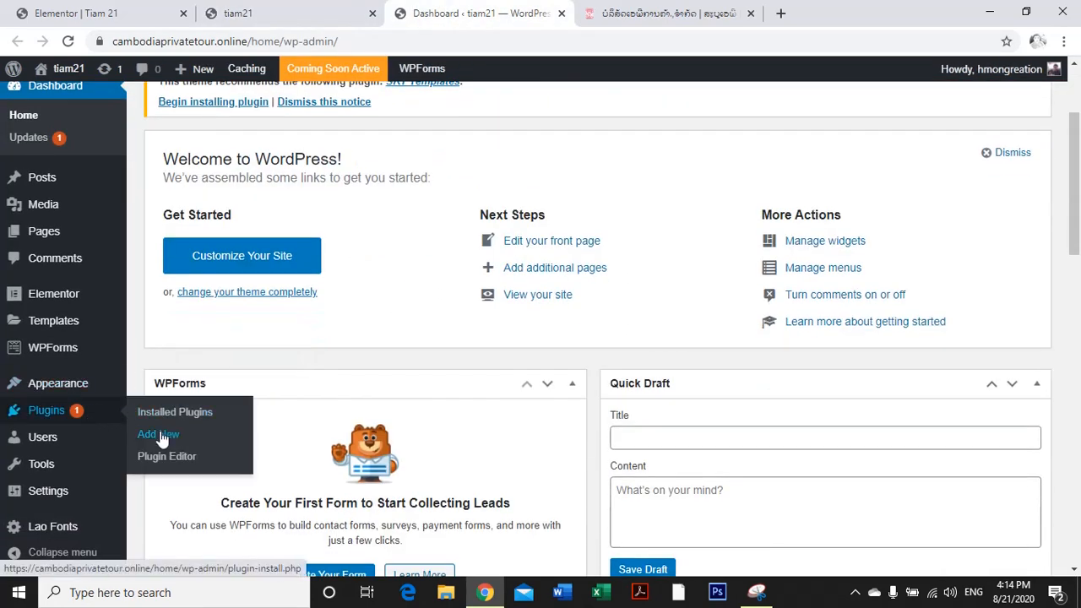
{"action": "left_click", "coordinate": [160, 435]}
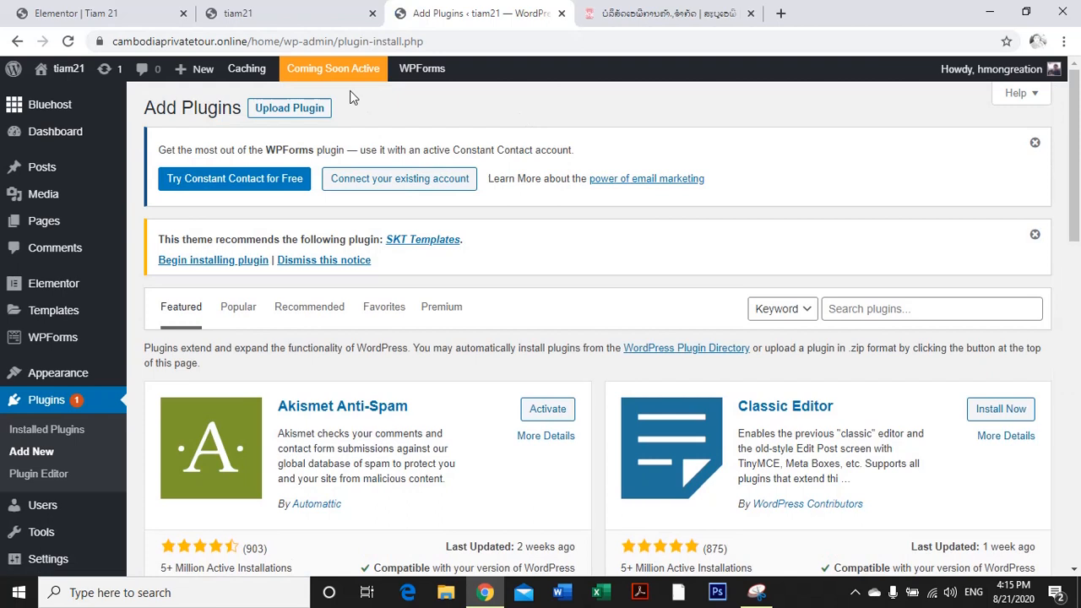
Search the plugins for "pricing table by" and install and activate Pricing Table by Supsystic.
{"action": "left_click", "coordinate": [890, 312]}
{"action": "type", "text": "pricing table by"}
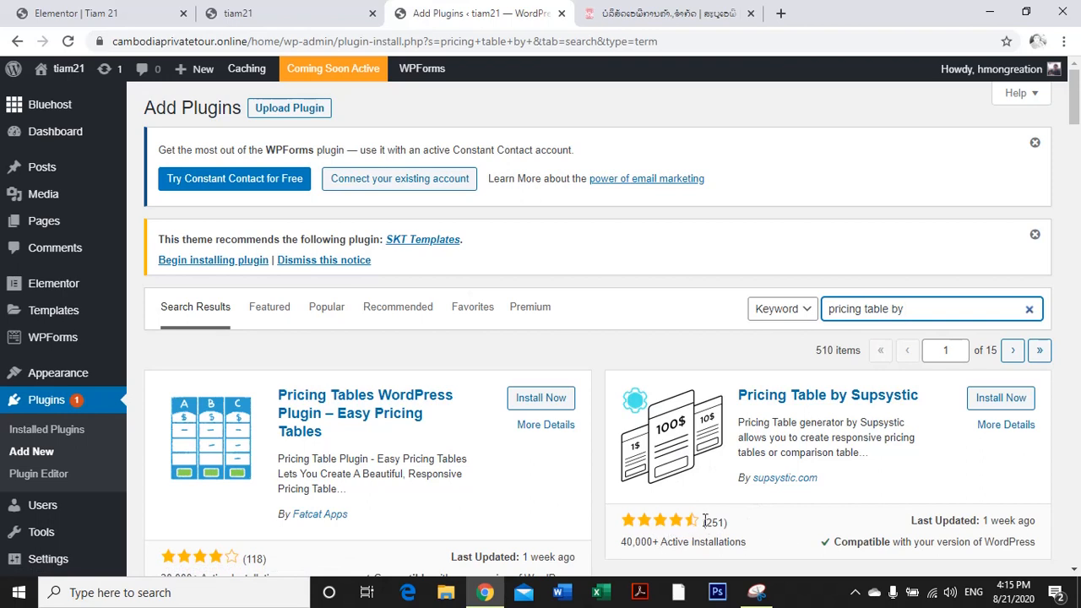
{"action": "left_click", "coordinate": [987, 399]}
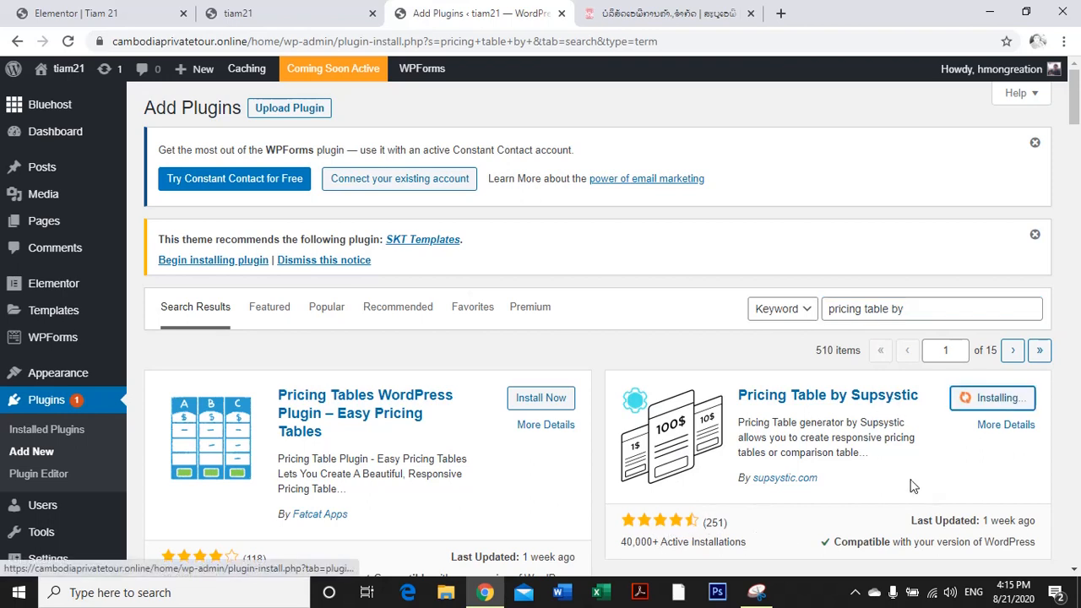
{"action": "scroll", "coordinate": [752, 450], "scroll_direction": "down", "scroll_amount": 4}
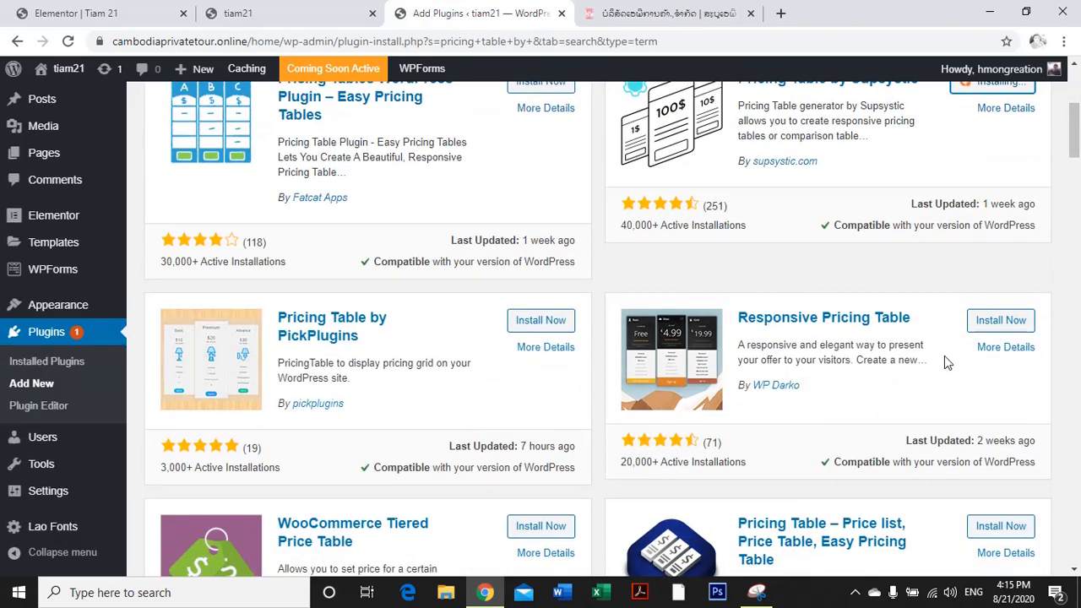
{"action": "scroll", "coordinate": [970, 318], "scroll_direction": "up", "scroll_amount": 1}
{"action": "scroll", "coordinate": [971, 318], "scroll_direction": "up", "scroll_amount": 2}
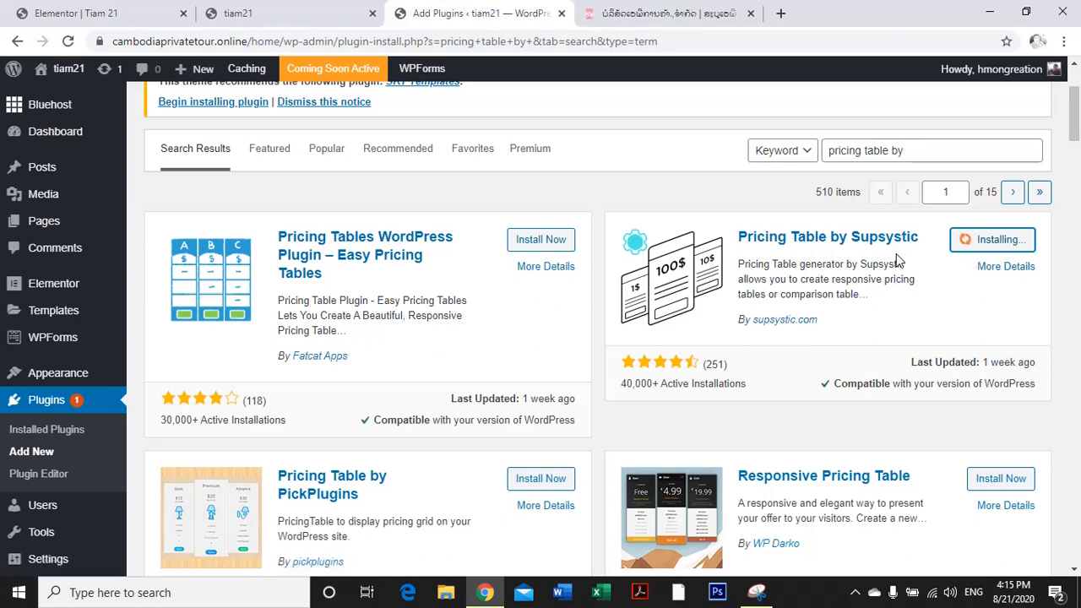
{"action": "left_click", "coordinate": [271, 12]}
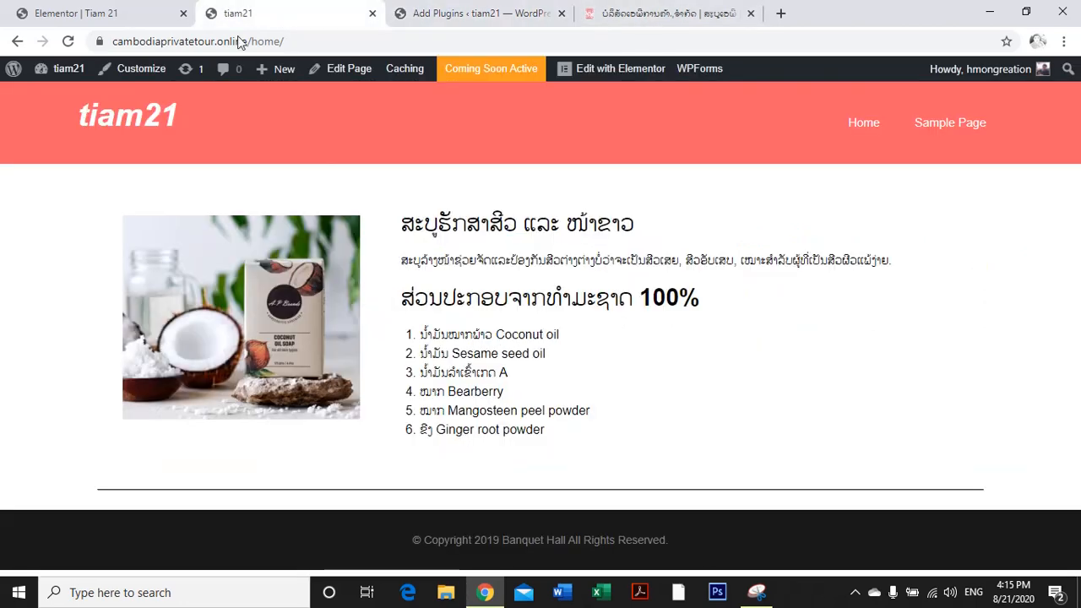
{"action": "left_click", "coordinate": [132, 120]}
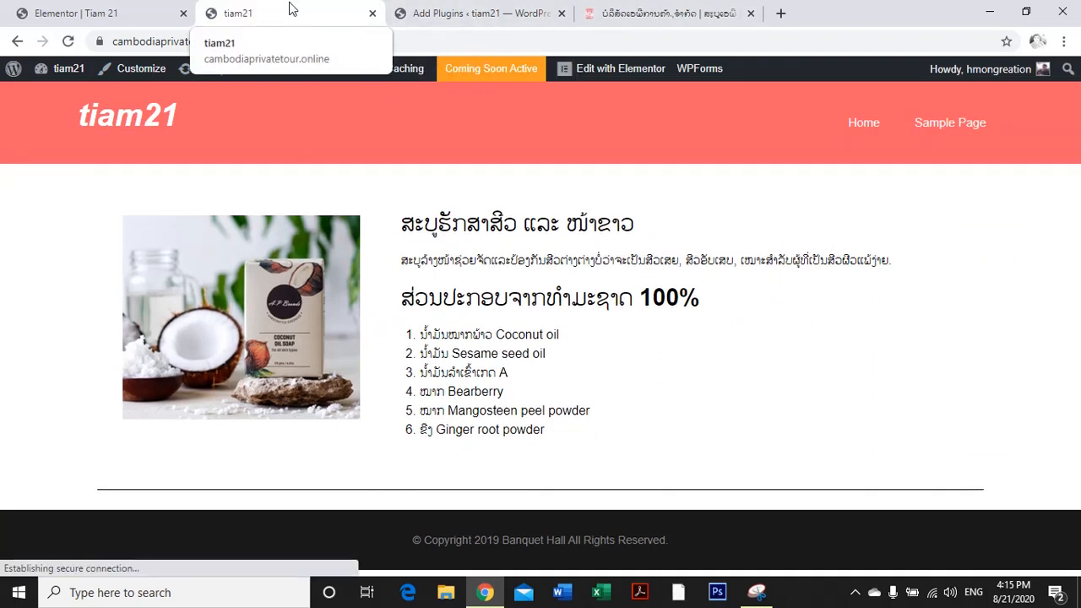
{"action": "left_click", "coordinate": [456, 16]}
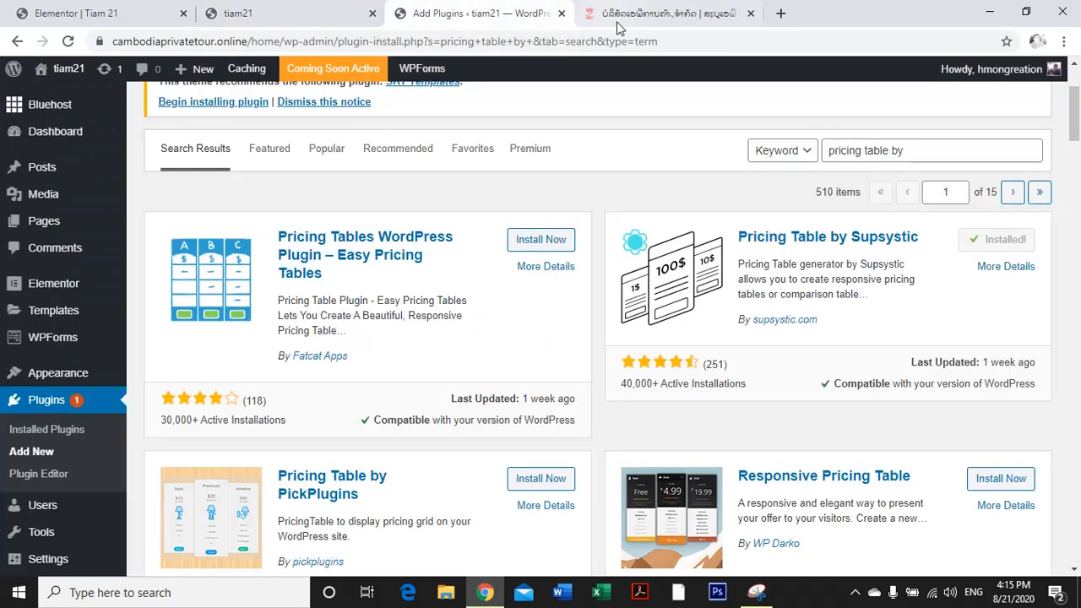
{"action": "left_click", "coordinate": [1007, 241]}
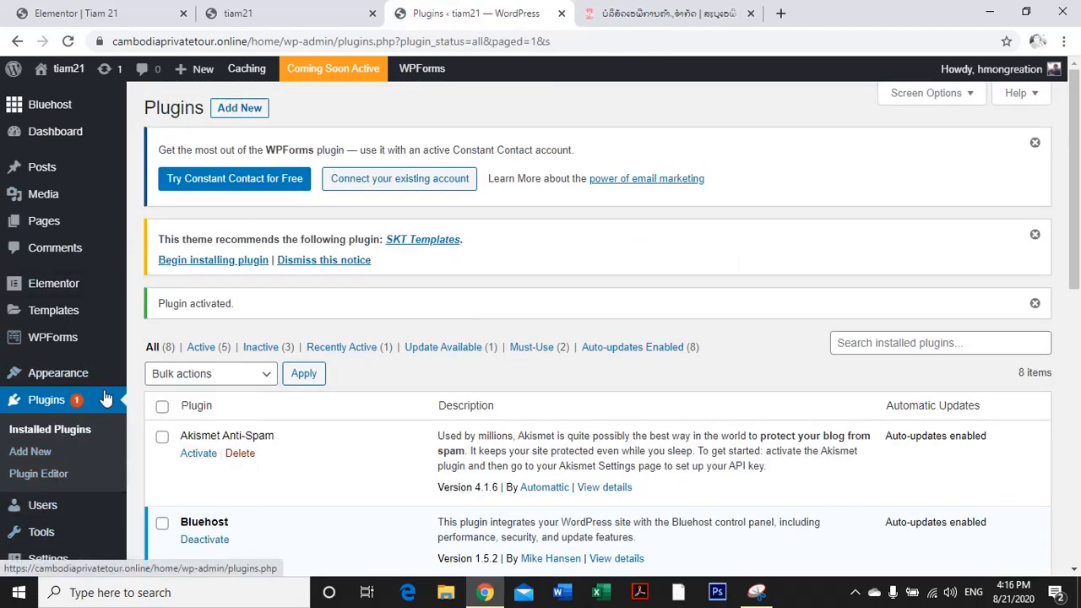
Start a new table in Pricing Table by Supsystic and bring up its table templates.
{"action": "scroll", "coordinate": [49, 547], "scroll_direction": "down", "scroll_amount": 1}
{"action": "scroll", "coordinate": [49, 547], "scroll_direction": "down", "scroll_amount": 1}
{"action": "mouse_move", "coordinate": [43, 500]}
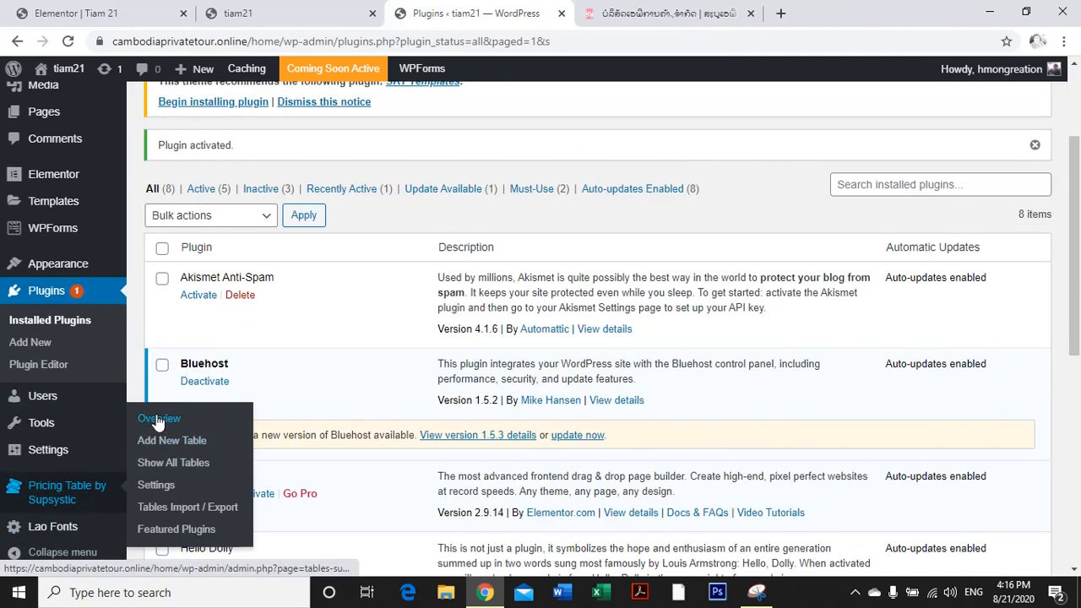
{"action": "left_click", "coordinate": [161, 443]}
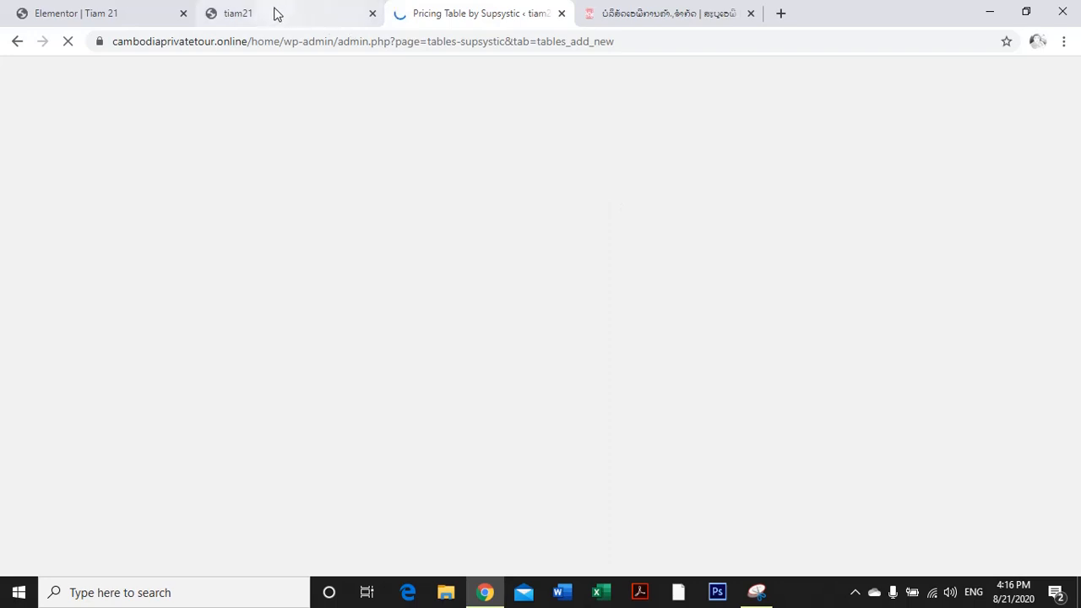
{"action": "left_click", "coordinate": [137, 15]}
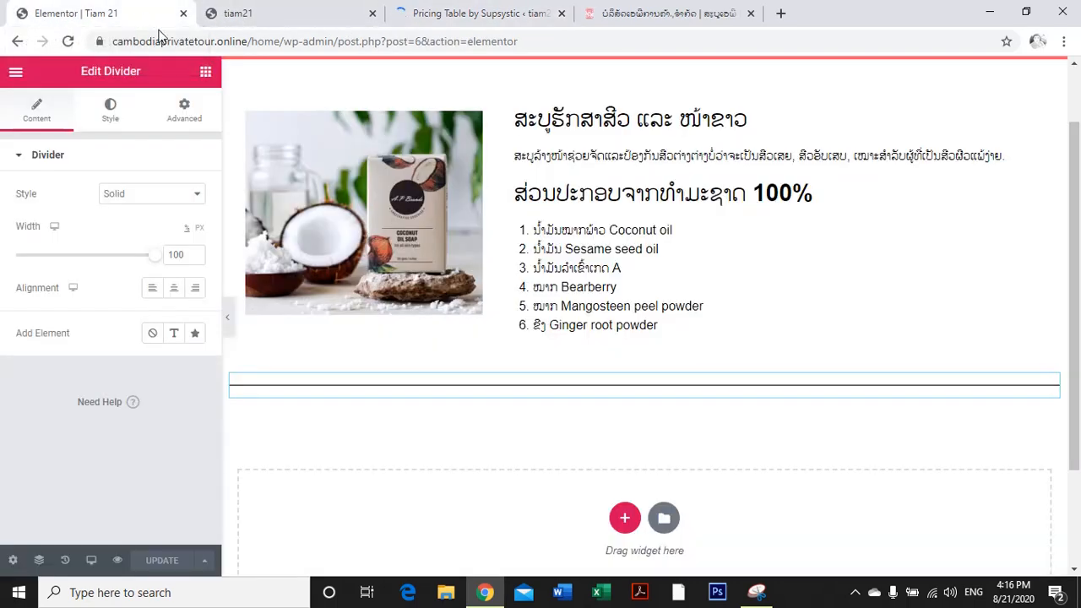
{"action": "left_click", "coordinate": [478, 14]}
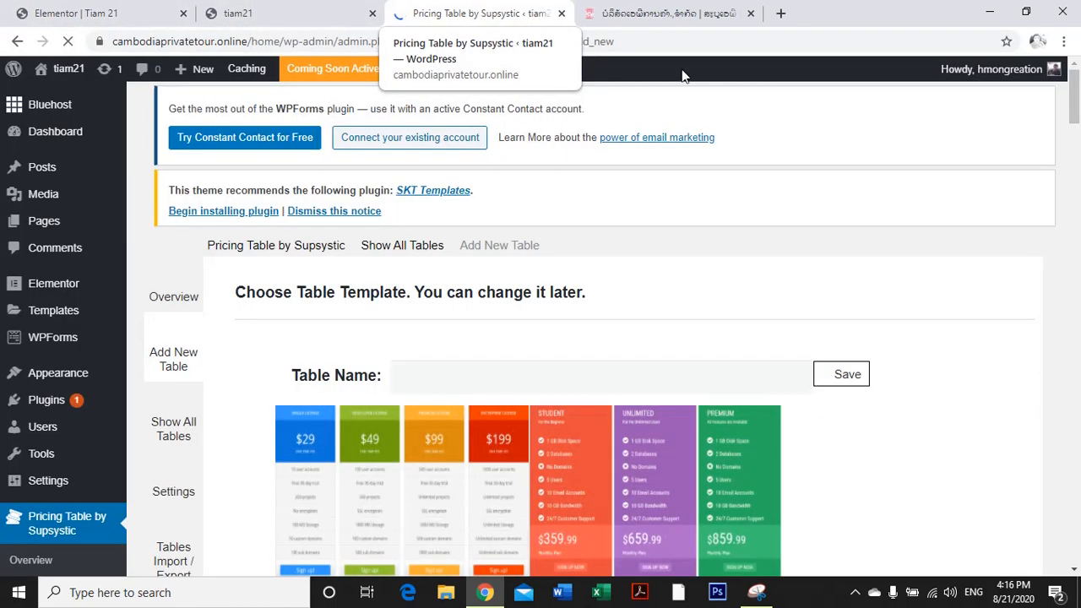
{"action": "scroll", "coordinate": [892, 292], "scroll_direction": "down", "scroll_amount": 2}
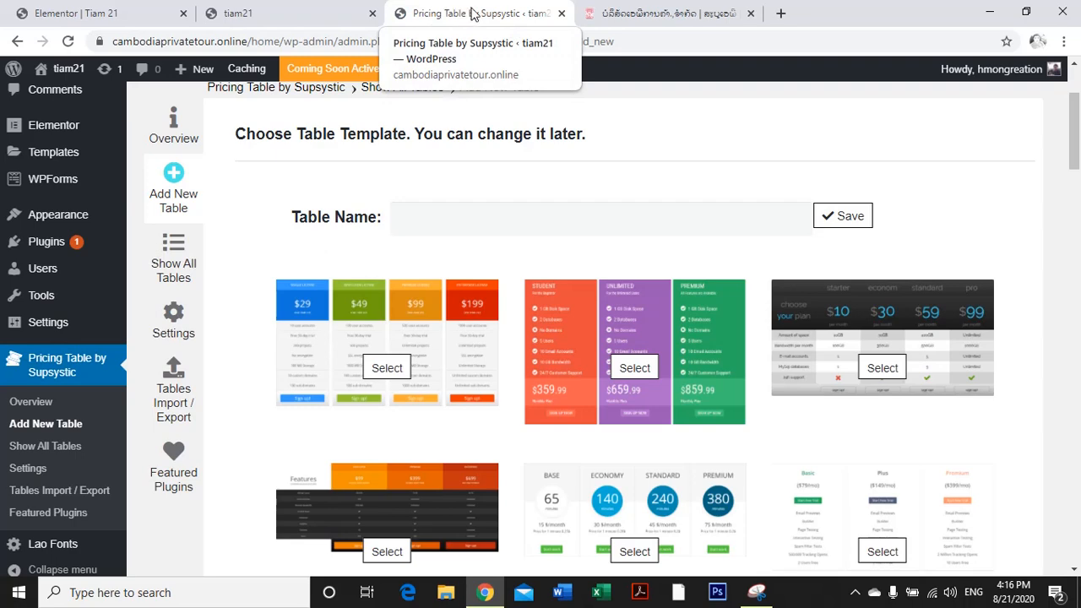
Create the pricing table from the Rainbow template with the name "price 11" and save it.
{"action": "left_click", "coordinate": [641, 17]}
{"action": "left_click", "coordinate": [447, 13]}
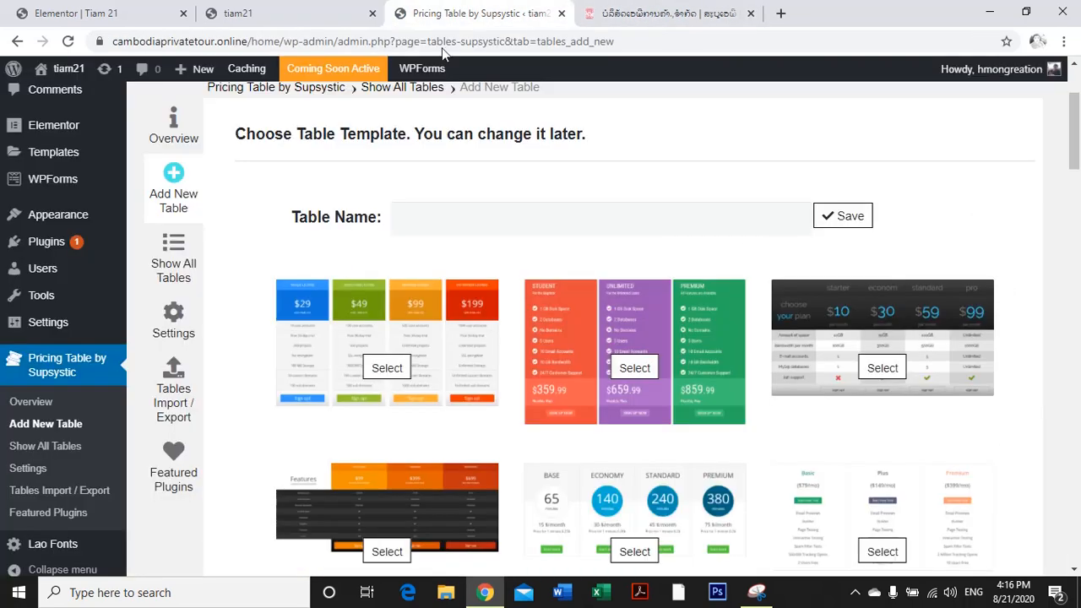
{"action": "left_click", "coordinate": [387, 368]}
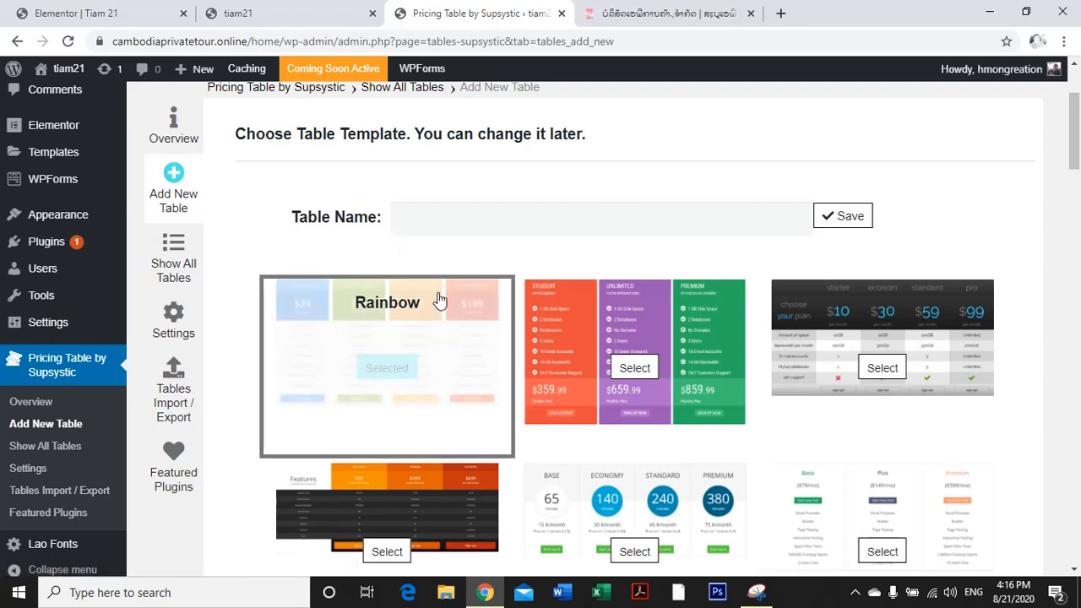
{"action": "left_click", "coordinate": [491, 219]}
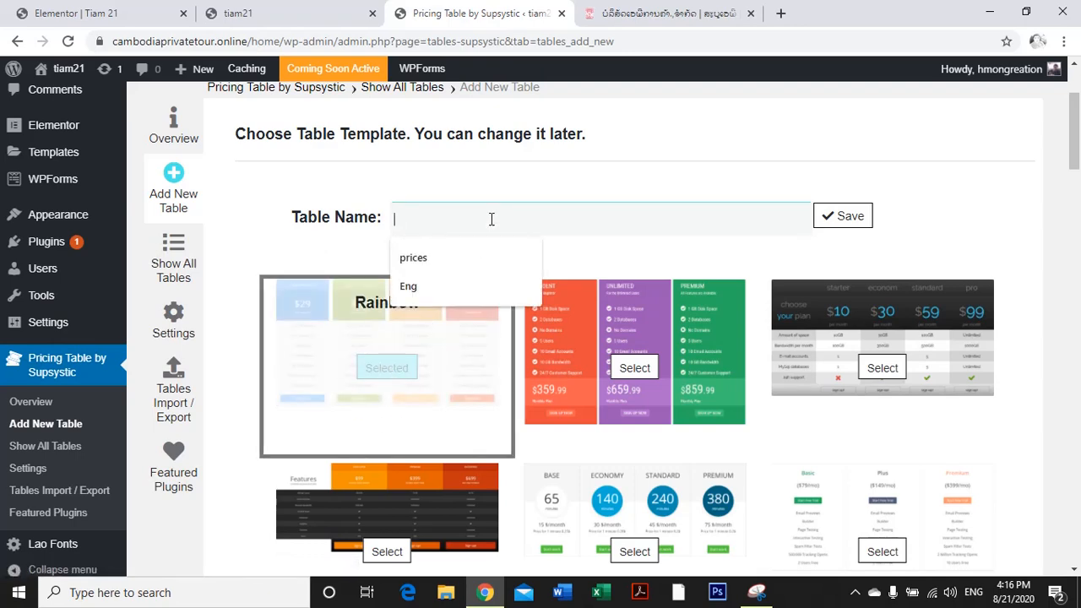
{"action": "type", "text": "pric"}
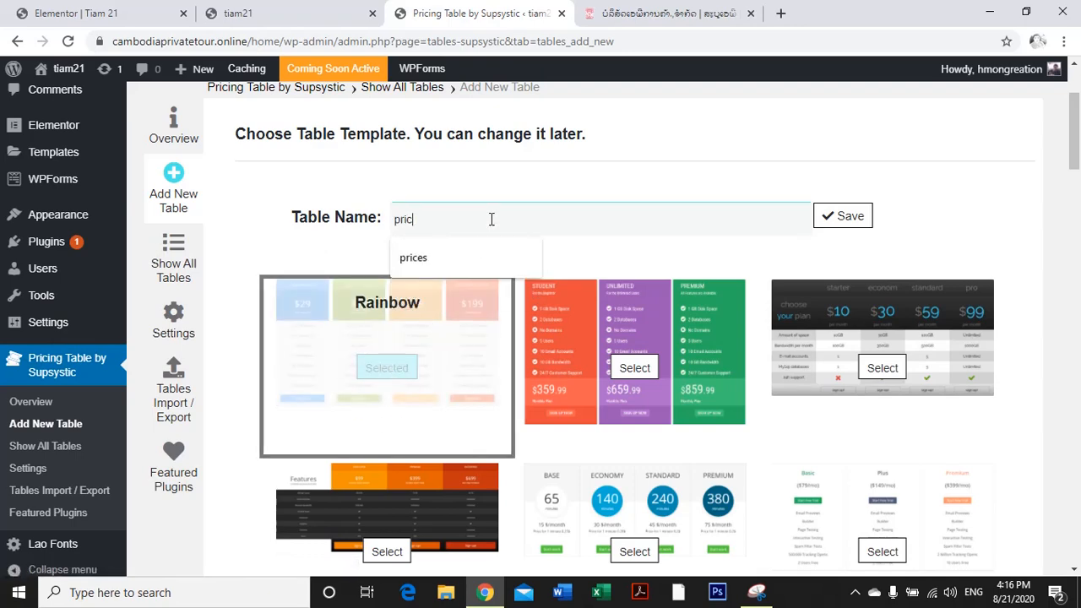
{"action": "type", "text": "e 11"}
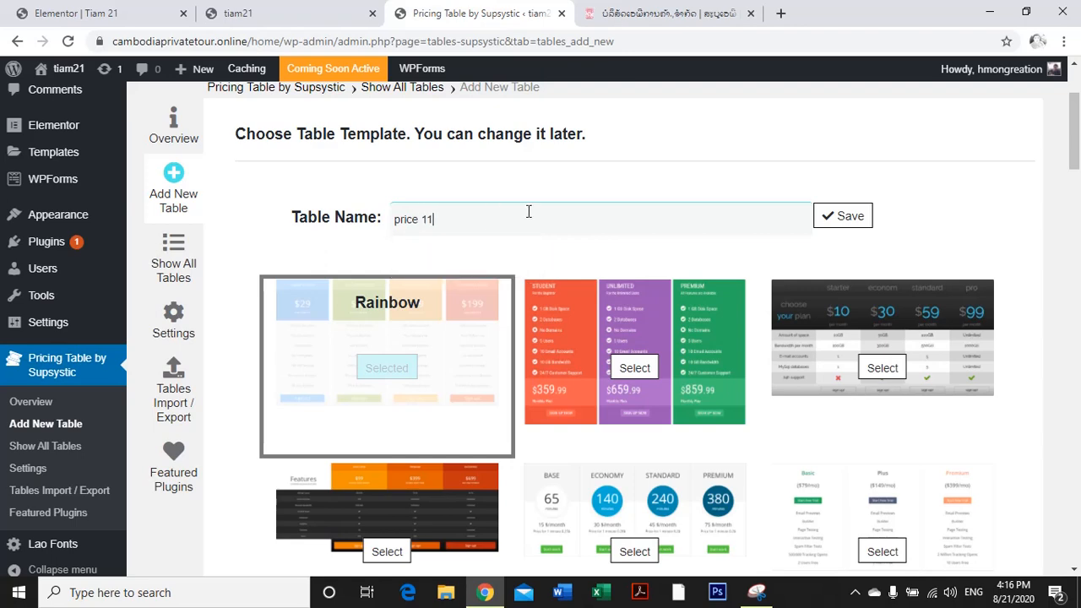
{"action": "left_click", "coordinate": [834, 222]}
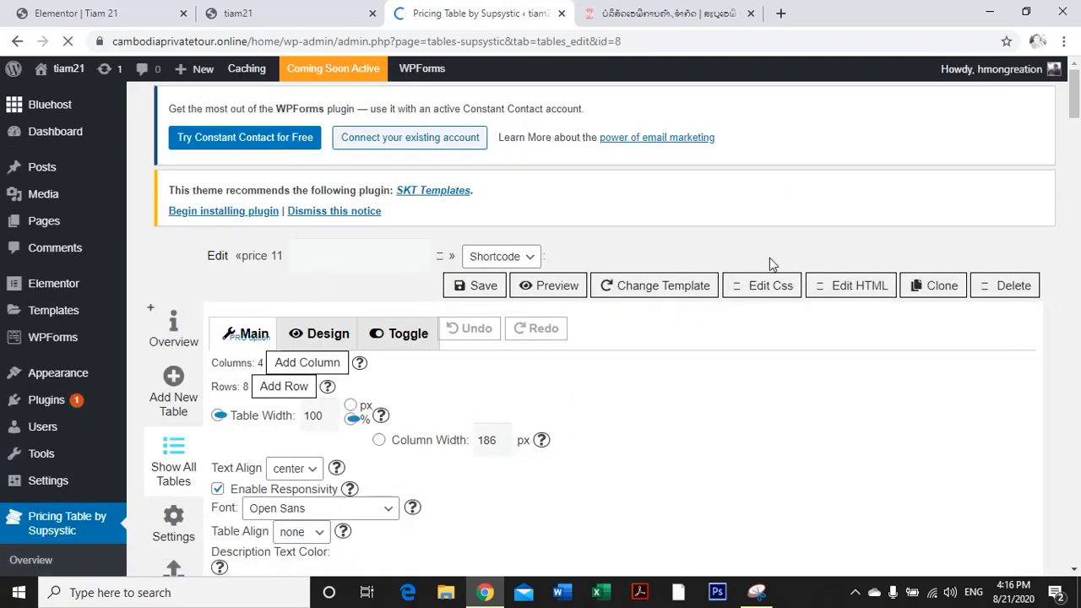
Try to edit the "10 user accounts" cell in the Single License column of the price 11 table.
{"action": "scroll", "coordinate": [771, 268], "scroll_direction": "down", "scroll_amount": 2}
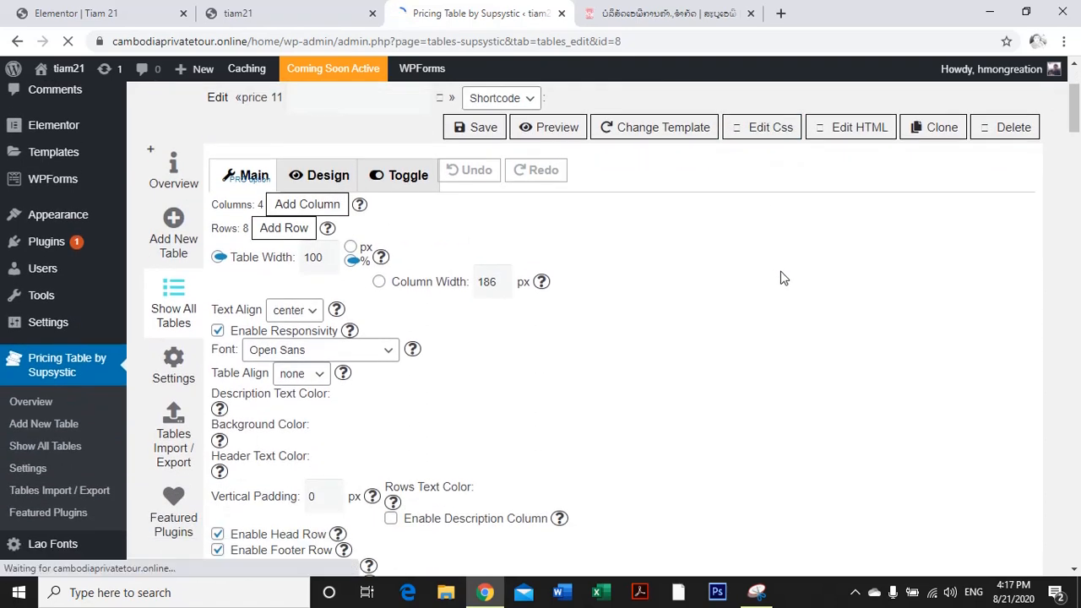
{"action": "scroll", "coordinate": [784, 280], "scroll_direction": "down", "scroll_amount": 10}
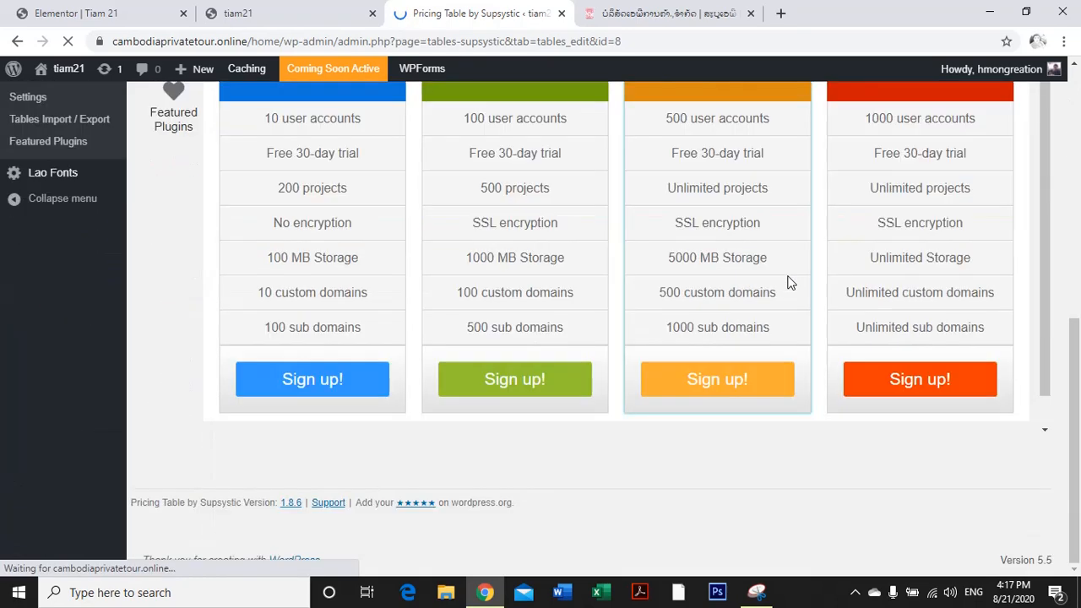
{"action": "scroll", "coordinate": [790, 283], "scroll_direction": "up", "scroll_amount": 1}
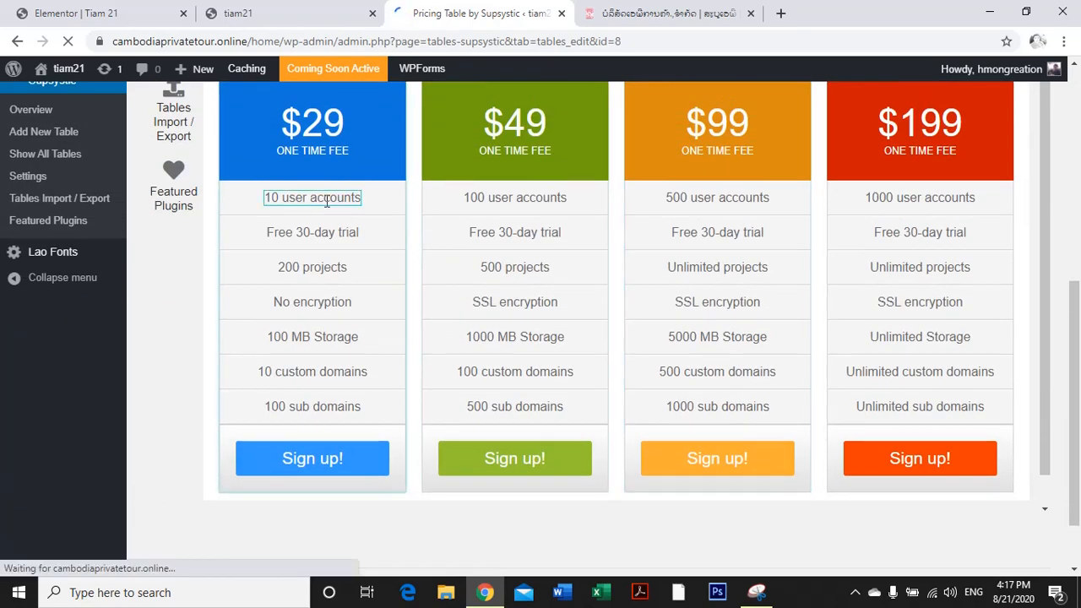
{"action": "scroll", "coordinate": [582, 231], "scroll_direction": "up", "scroll_amount": 2}
{"action": "left_click_drag", "start_coordinate": [255, 357], "coordinate": [345, 359]}
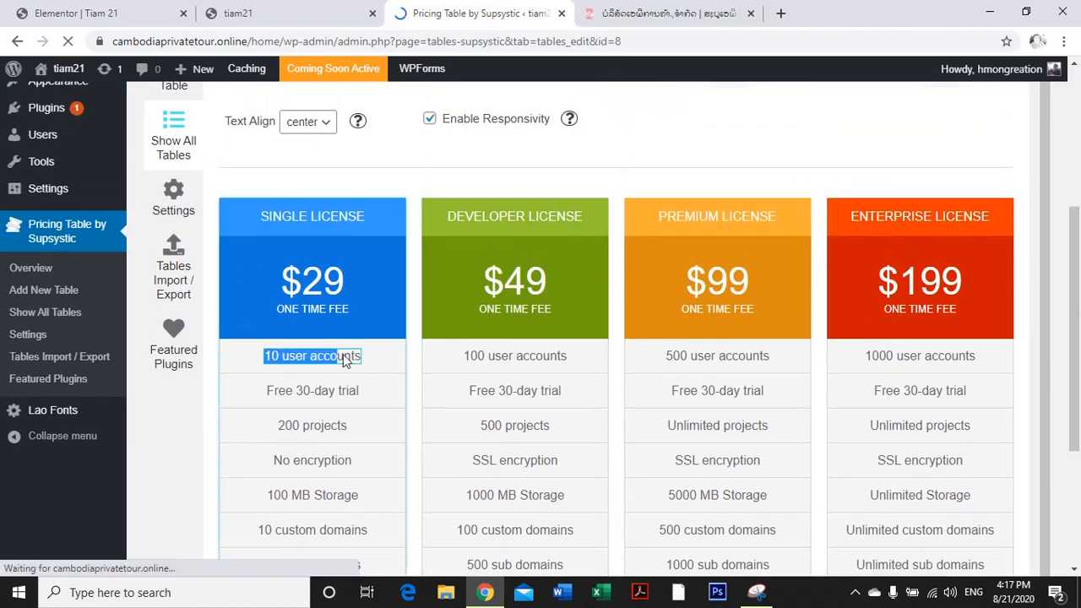
{"action": "left_click", "coordinate": [382, 361]}
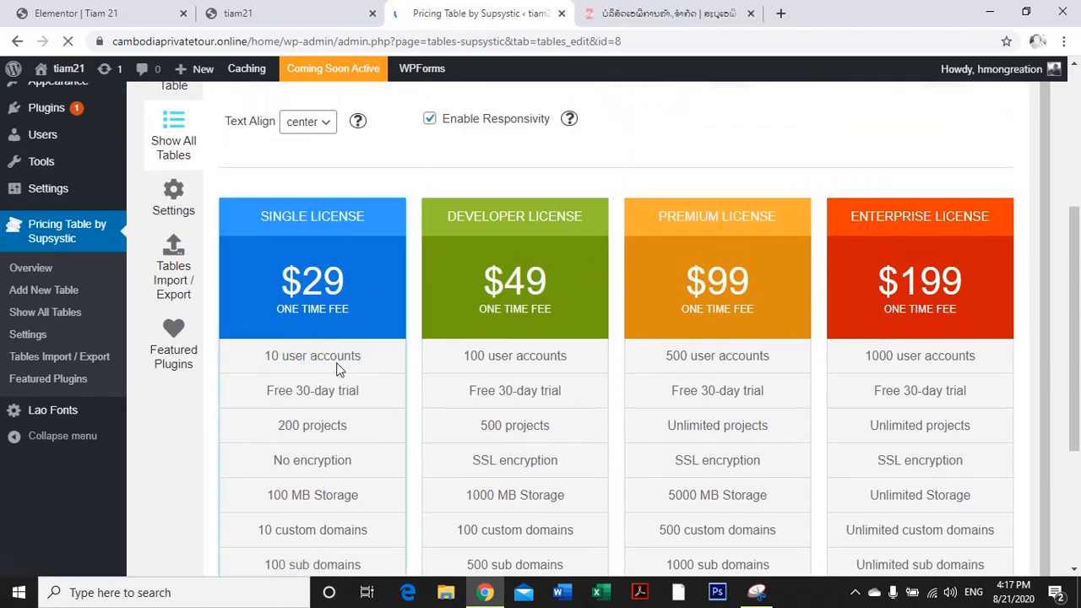
{"action": "right_click", "coordinate": [362, 364]}
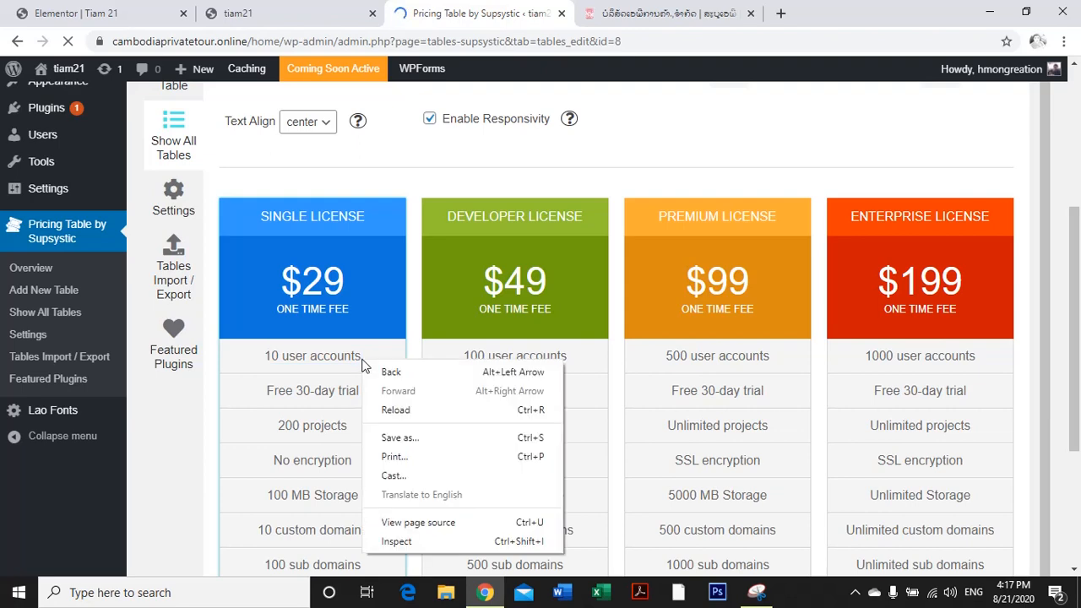
{"action": "left_click", "coordinate": [333, 363]}
{"action": "right_click", "coordinate": [341, 363]}
{"action": "left_click", "coordinate": [354, 360]}
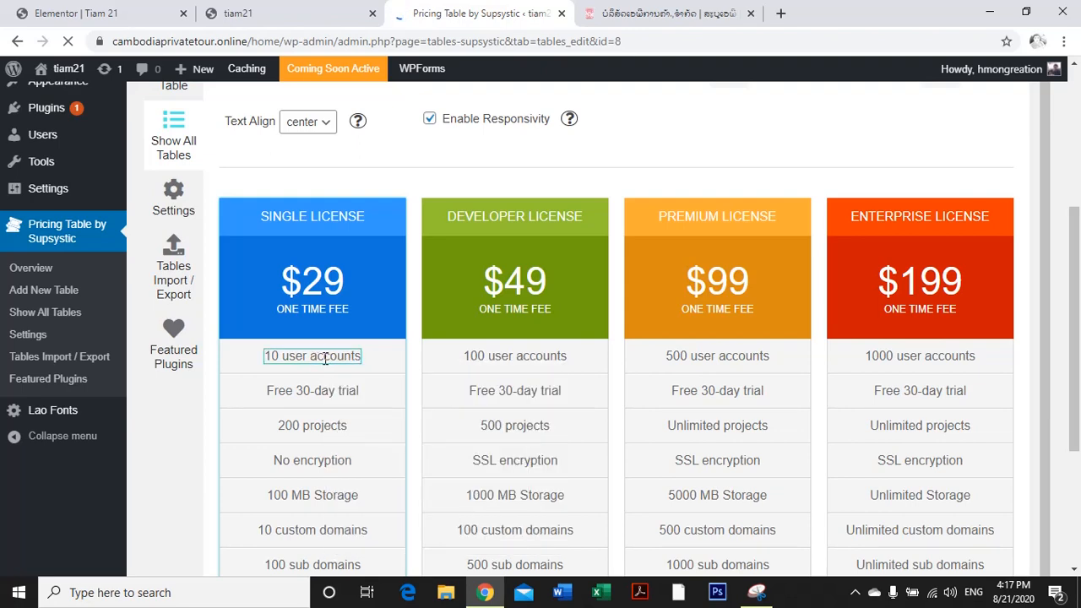
{"action": "left_click", "coordinate": [517, 356]}
Compare the Rainbow template's rows with the four-column pricing table on the a-pbrands.com reference page.
{"action": "scroll", "coordinate": [517, 356], "scroll_direction": "down", "scroll_amount": 1}
{"action": "key", "text": "ctrl+Tab"}
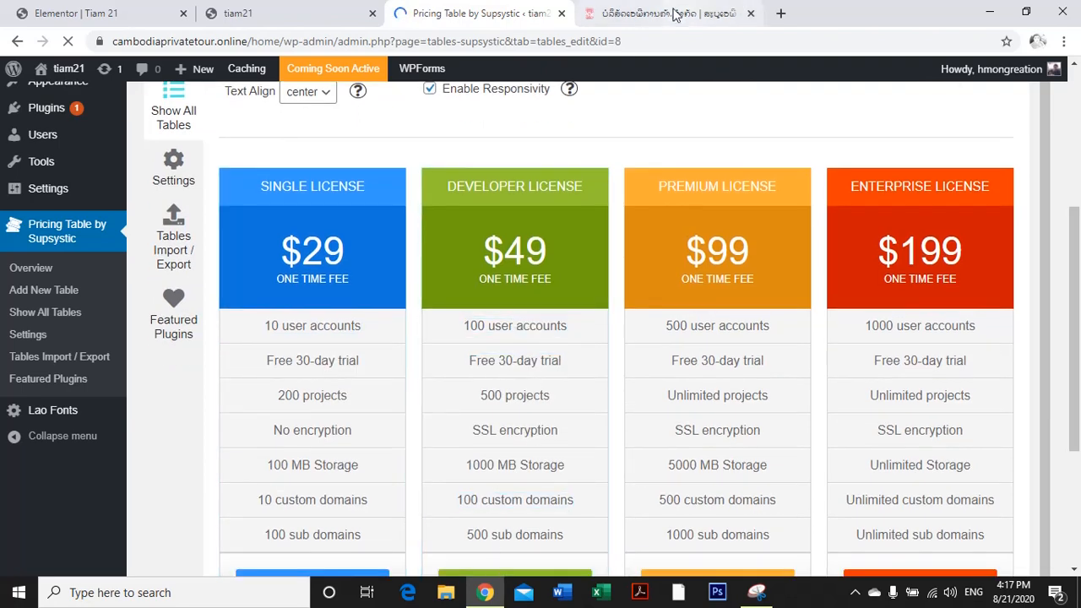
{"action": "scroll", "coordinate": [484, 391], "scroll_direction": "down", "scroll_amount": 3}
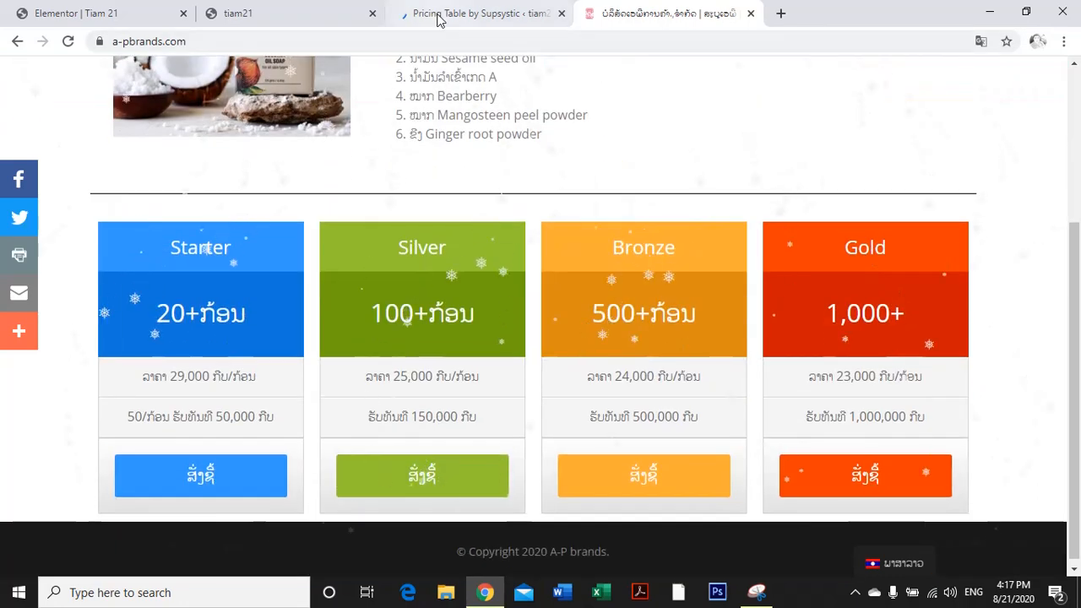
{"action": "left_click", "coordinate": [447, 15]}
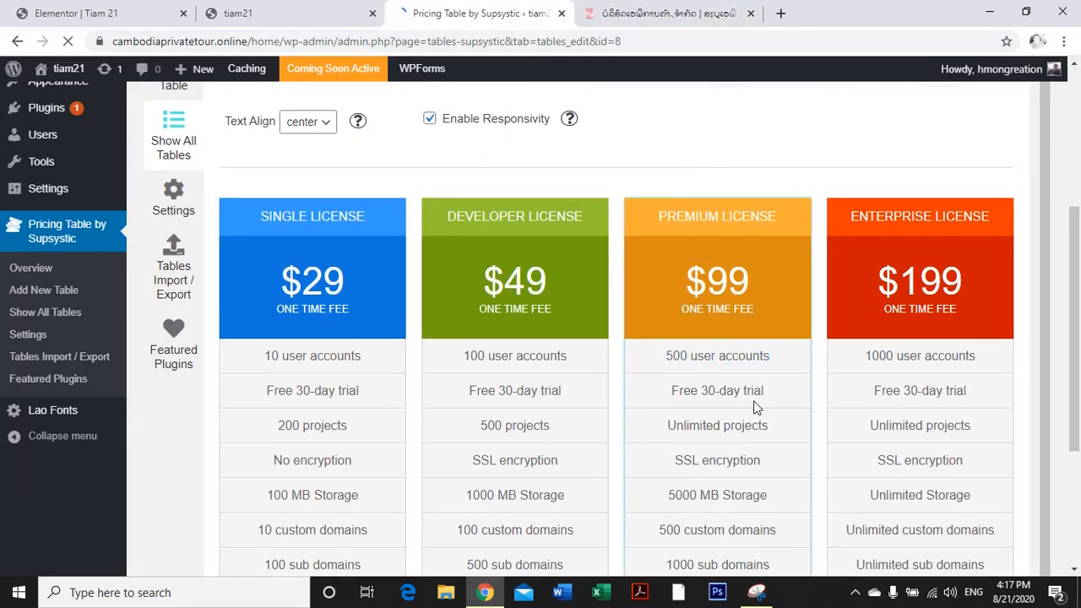
{"action": "scroll", "coordinate": [682, 257], "scroll_direction": "up", "scroll_amount": 1}
{"action": "scroll", "coordinate": [682, 258], "scroll_direction": "up", "scroll_amount": 2}
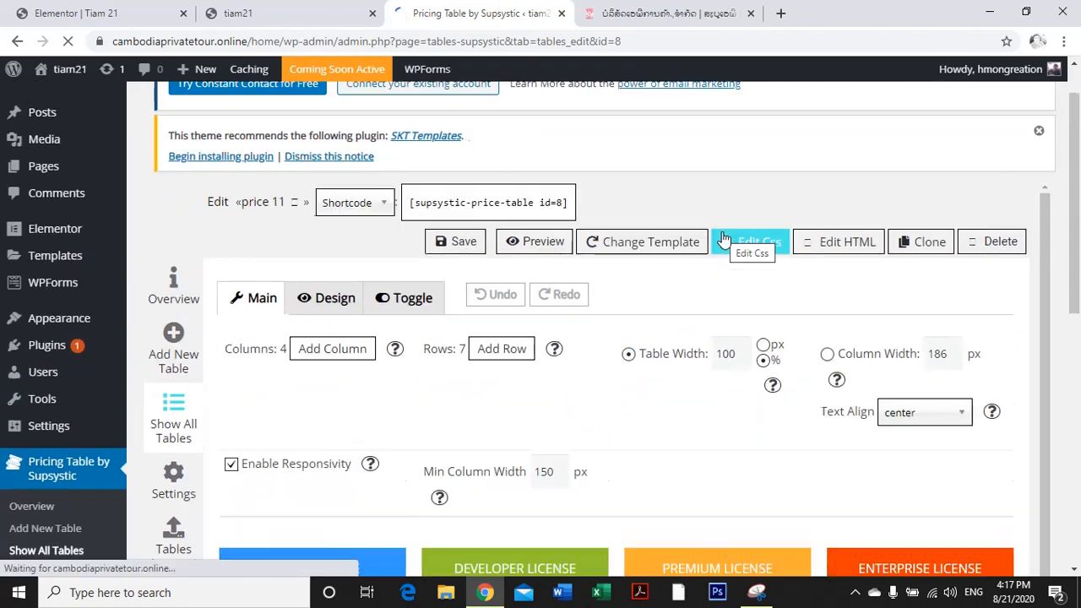
{"action": "left_click", "coordinate": [724, 240]}
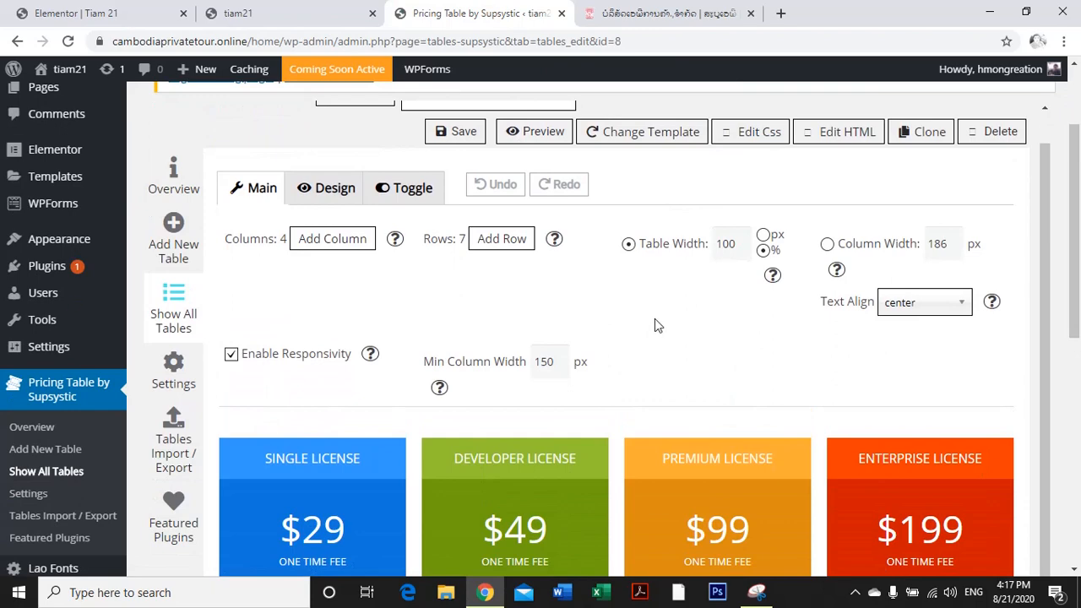
Remove the "Free 30-day trial" row from the pricing table.
{"action": "scroll", "coordinate": [654, 331], "scroll_direction": "down", "scroll_amount": 3}
{"action": "left_click", "coordinate": [352, 411]}
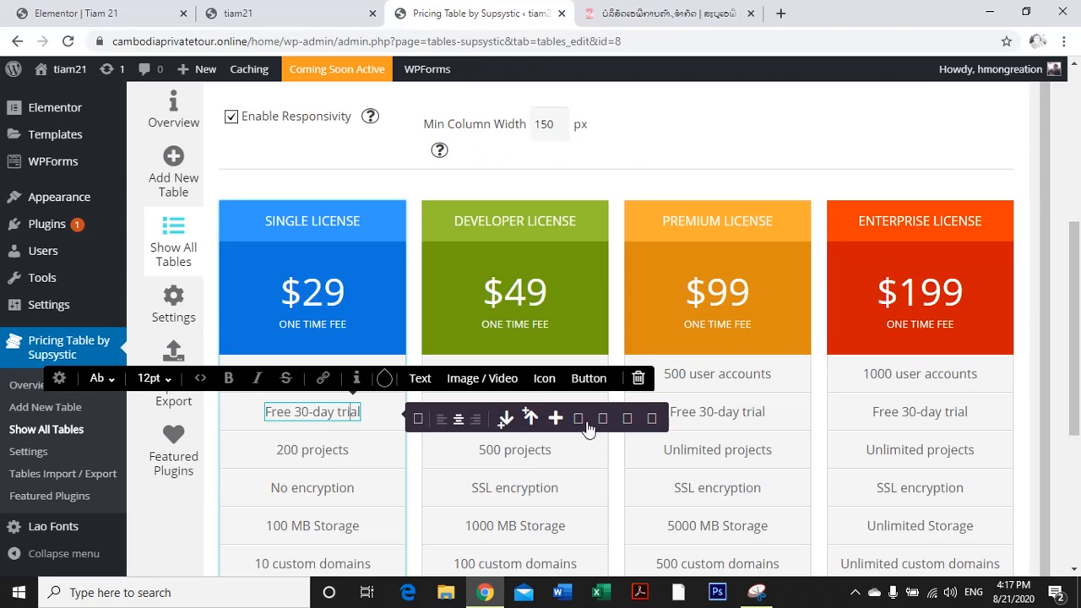
{"action": "left_click", "coordinate": [638, 377]}
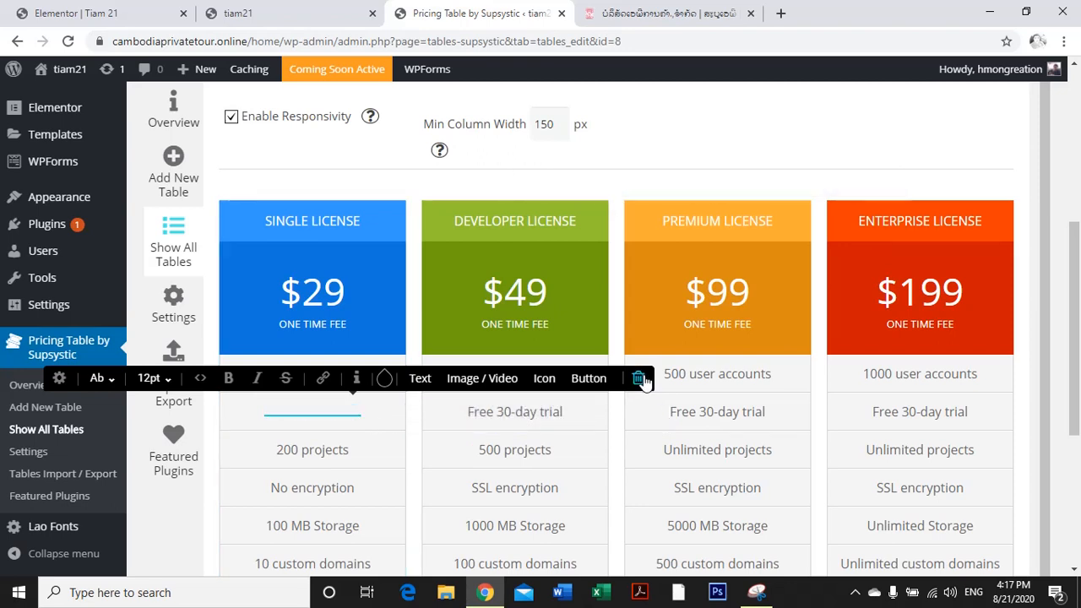
{"action": "mouse_move", "coordinate": [362, 411]}
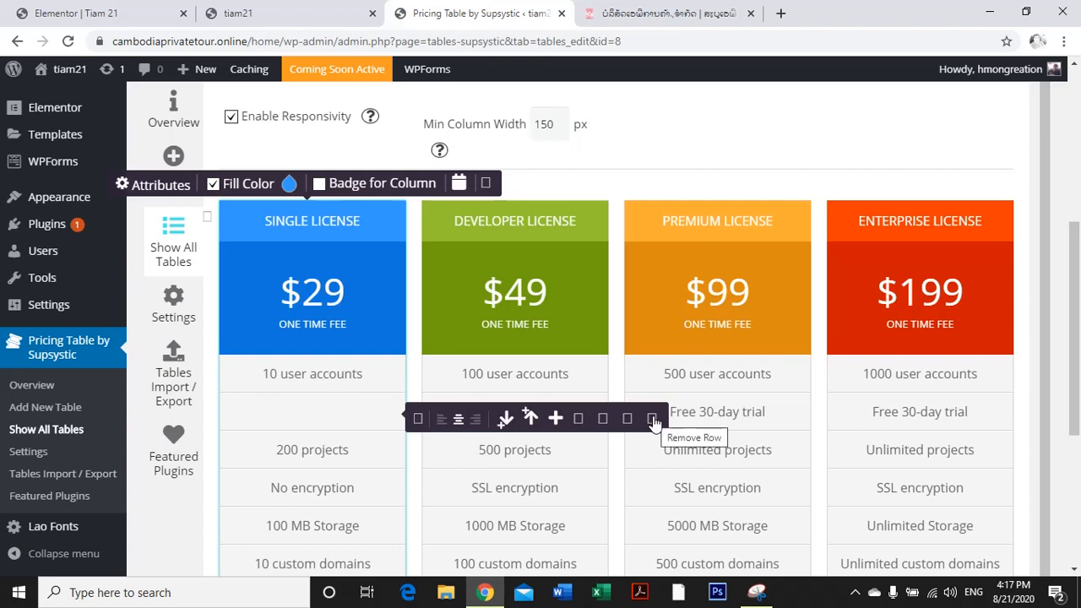
{"action": "left_click", "coordinate": [653, 420]}
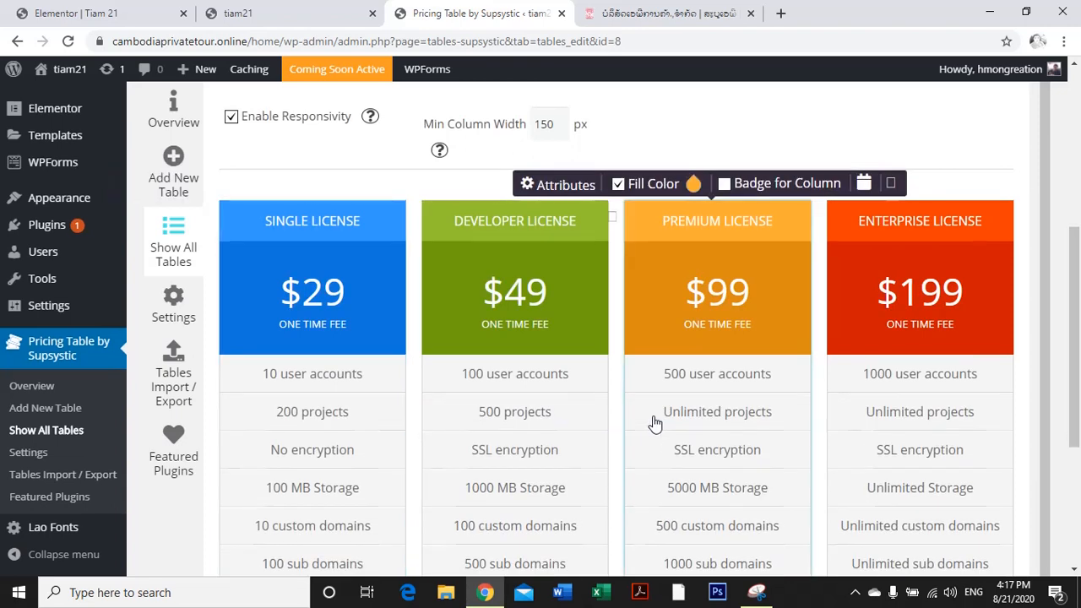
Remove the projects row and the encryption row from the pricing table.
{"action": "left_click", "coordinate": [358, 417]}
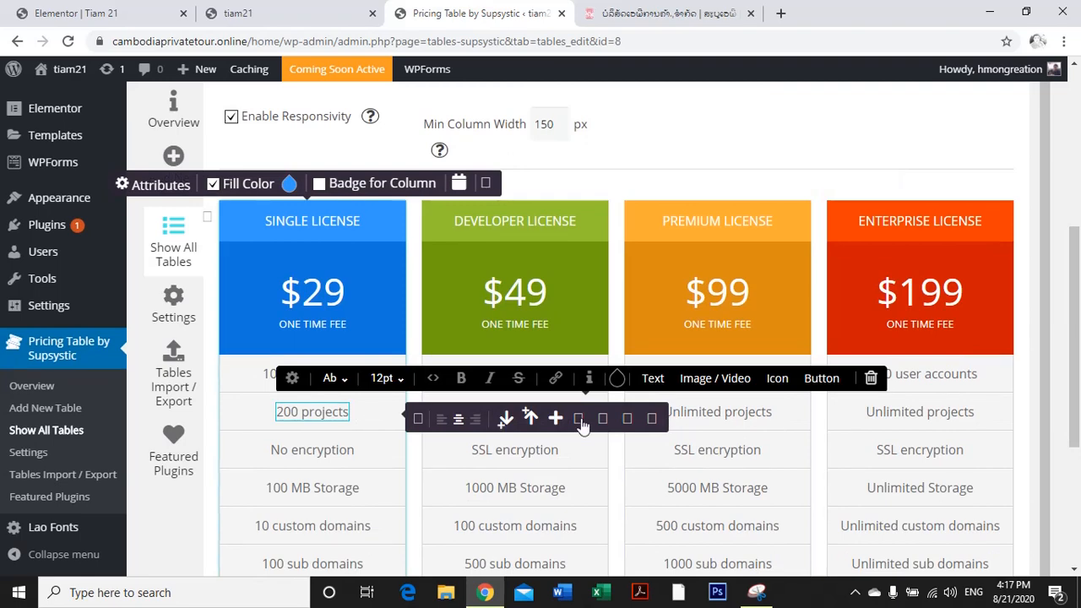
{"action": "left_click", "coordinate": [653, 420]}
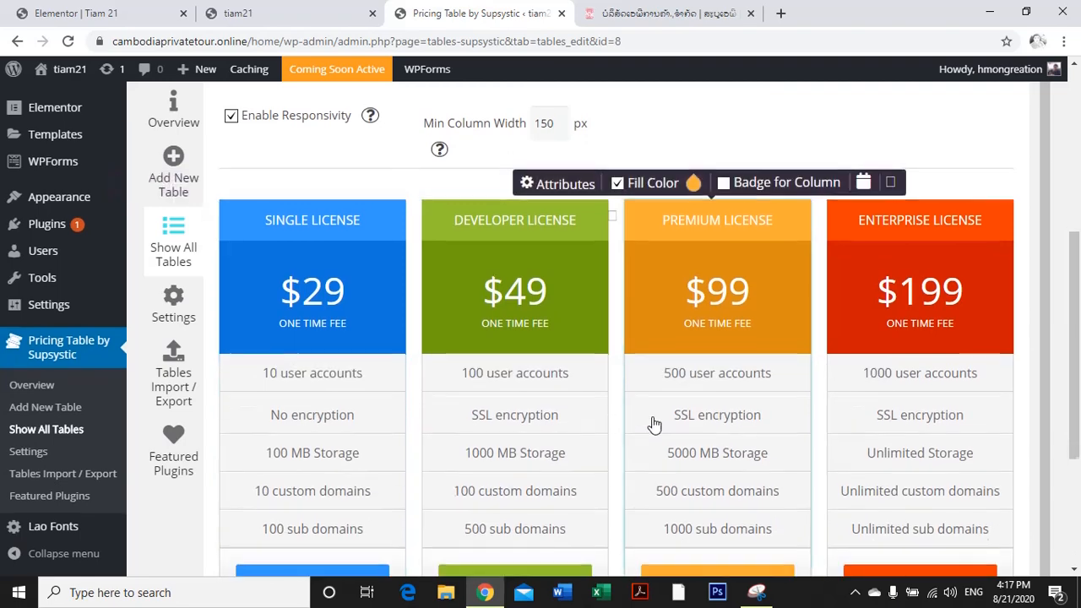
{"action": "left_click", "coordinate": [378, 414]}
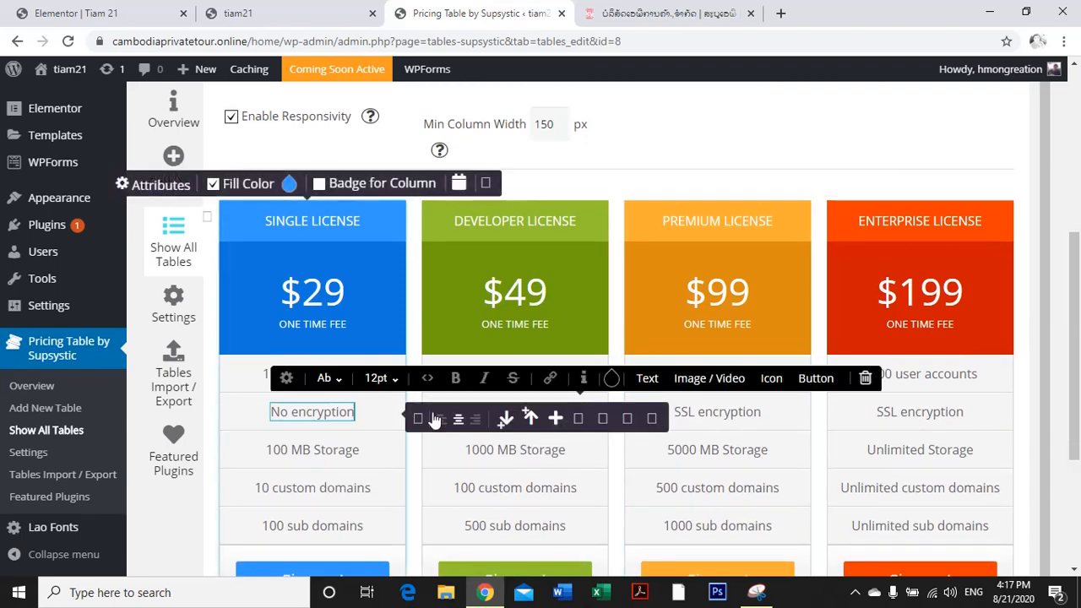
{"action": "left_click", "coordinate": [651, 418]}
Check the rows on the a-pbrands.com reference page and remove the user accounts and storage rows from the pricing table.
{"action": "key", "text": "ctrl+Tab"}
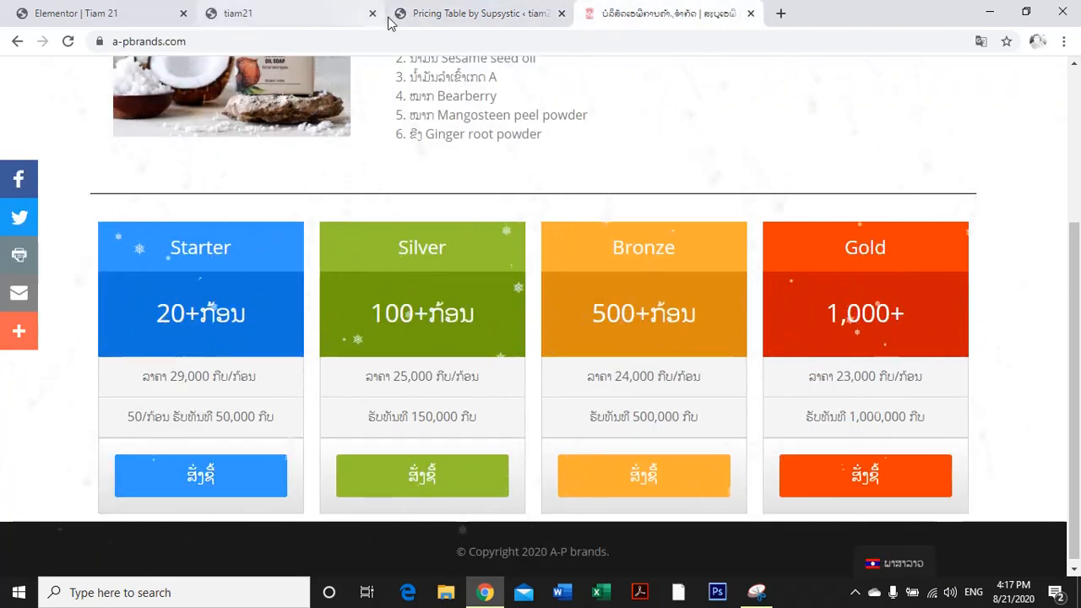
{"action": "left_click", "coordinate": [456, 13]}
{"action": "left_click", "coordinate": [301, 373]}
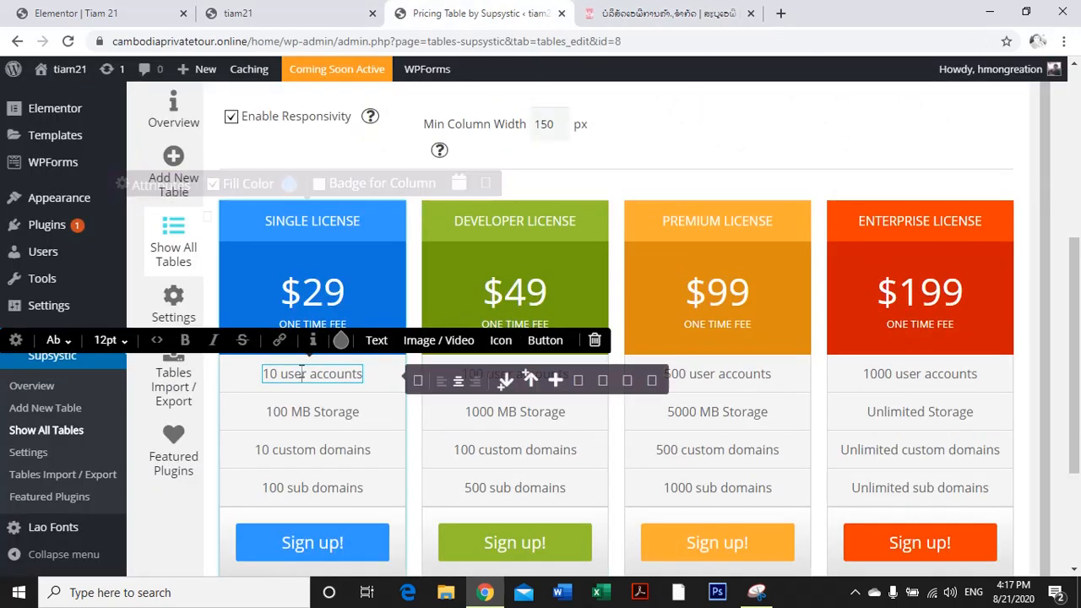
{"action": "left_click", "coordinate": [653, 382]}
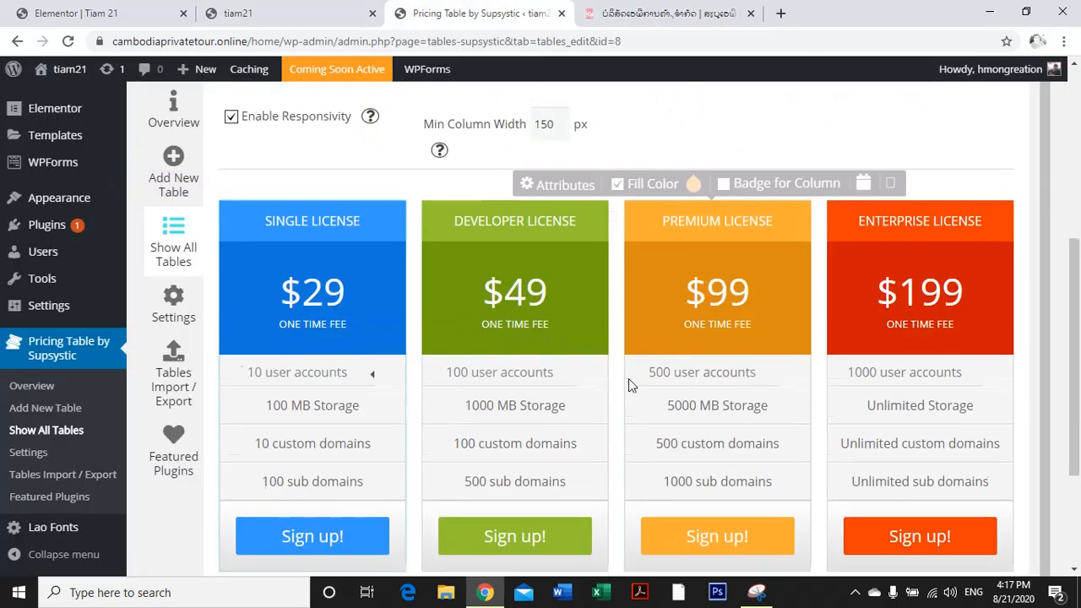
{"action": "left_click", "coordinate": [351, 377]}
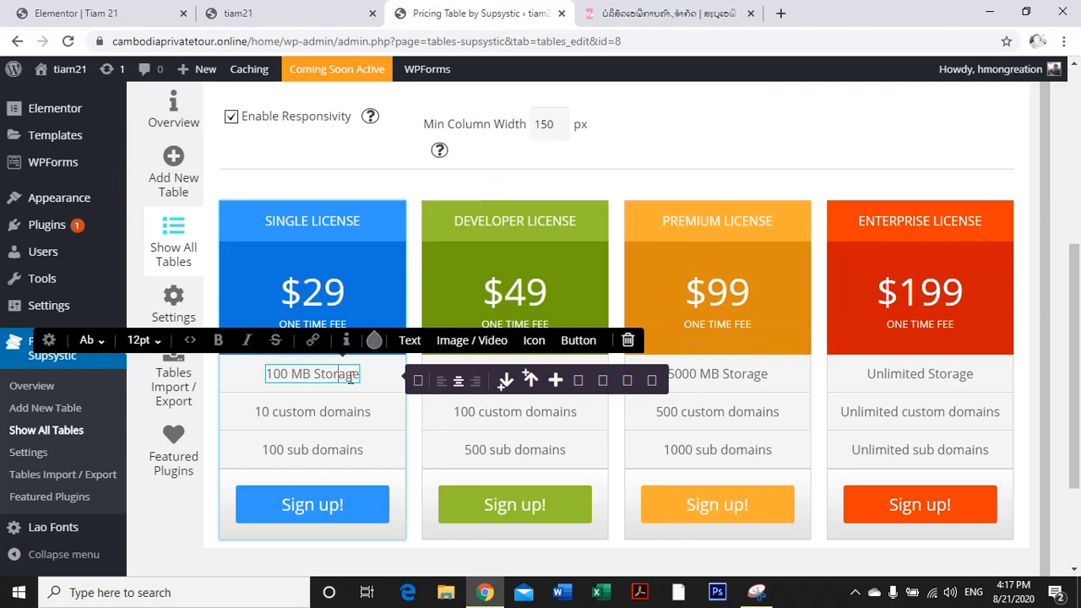
{"action": "left_click", "coordinate": [650, 384]}
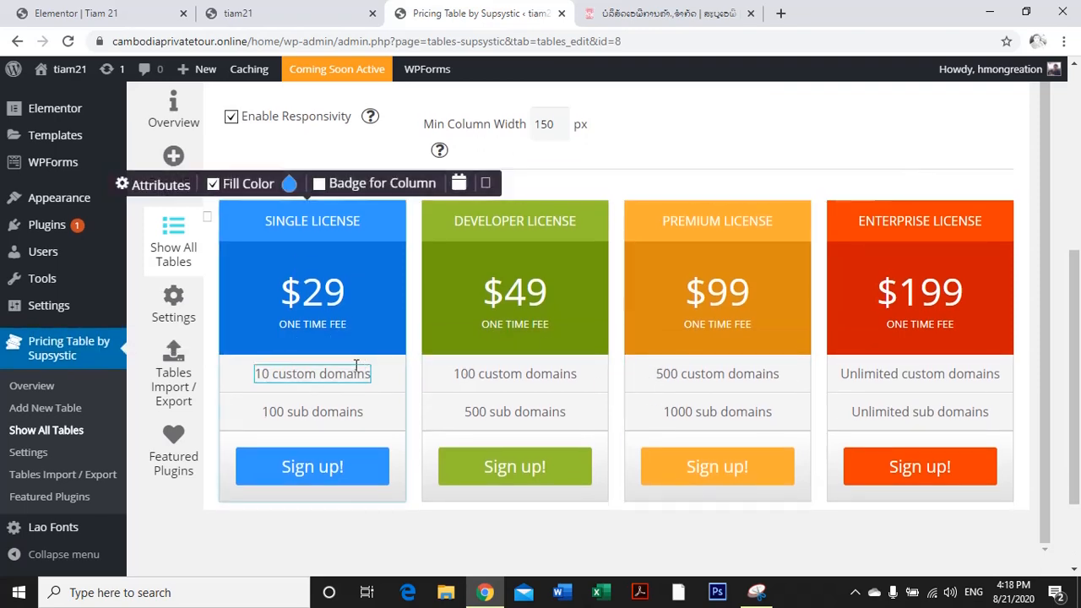
Replace "10 custom domains" in the Single License column with the Starter price "ລາຄາ 29,000 ກີບ/ກ້ອນ" copied from a-pbrands.com.
{"action": "left_click", "coordinate": [650, 14]}
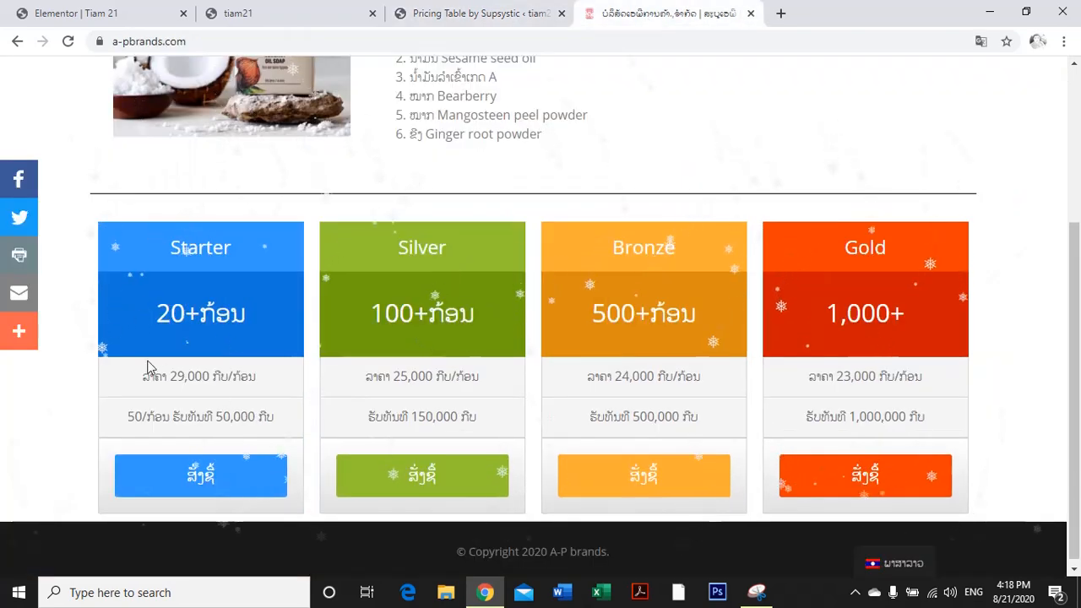
{"action": "left_click_drag", "start_coordinate": [148, 381], "coordinate": [260, 381]}
{"action": "key", "text": "ctrl+c"}
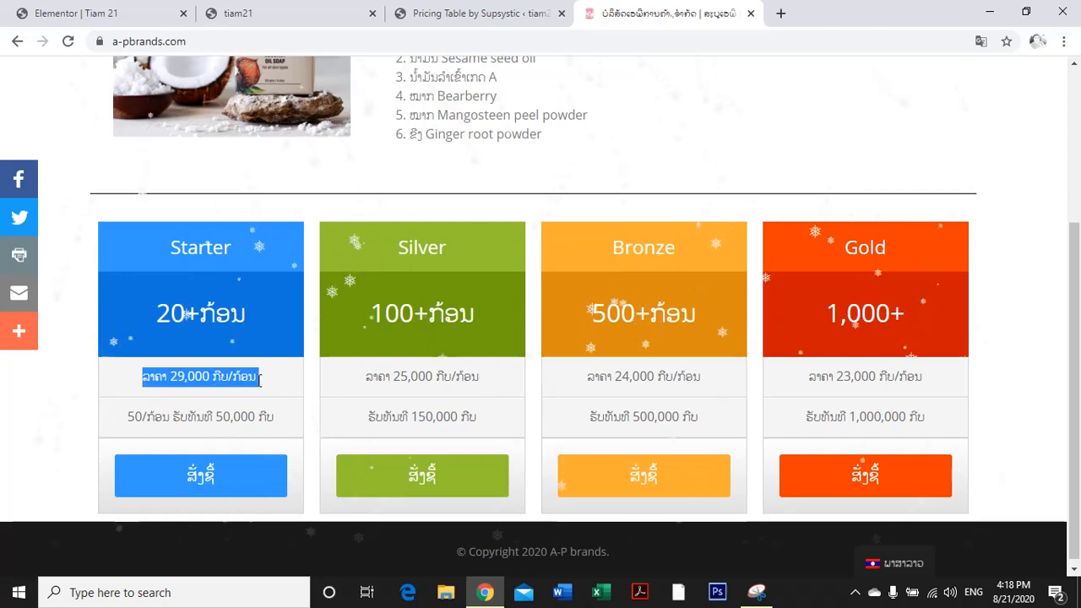
{"action": "key", "text": "ctrl+shift+Tab"}
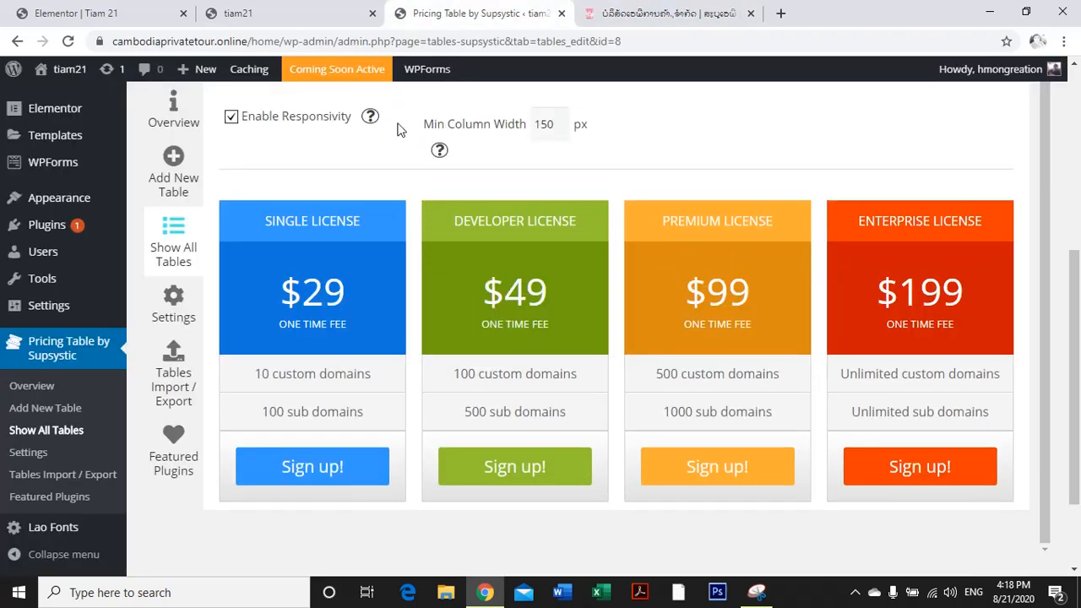
{"action": "left_click", "coordinate": [335, 374]}
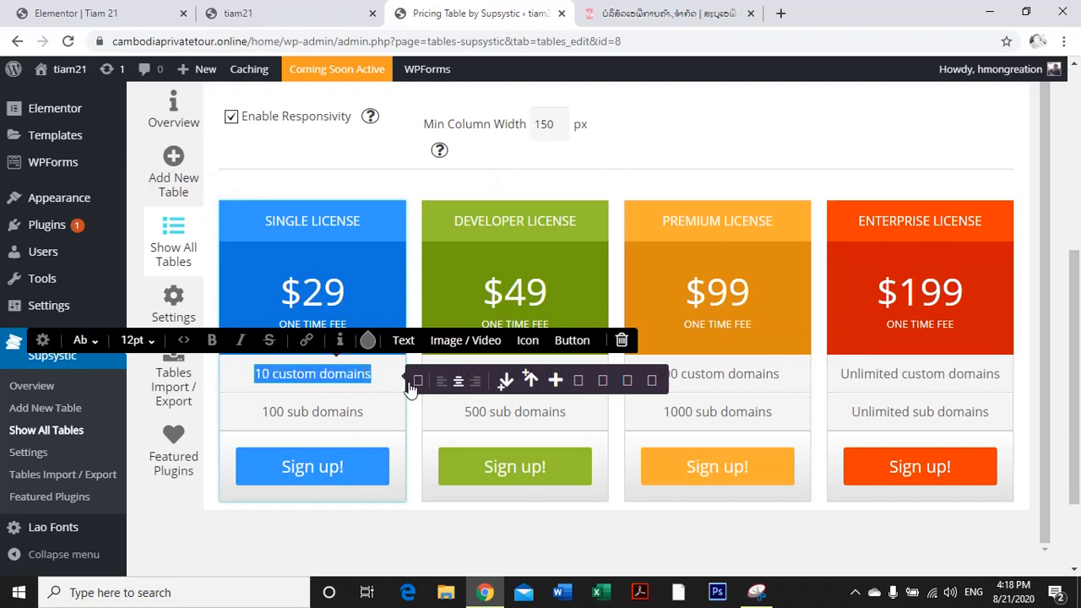
{"action": "key", "text": "ctrl+v"}
Replace "100 custom domains" in the Developer License column with the Silver price "ລາຄາ 25,000 ກີບ/ກ້ອນ" copied from a-pbrands.com.
{"action": "key", "text": "ctrl+Tab"}
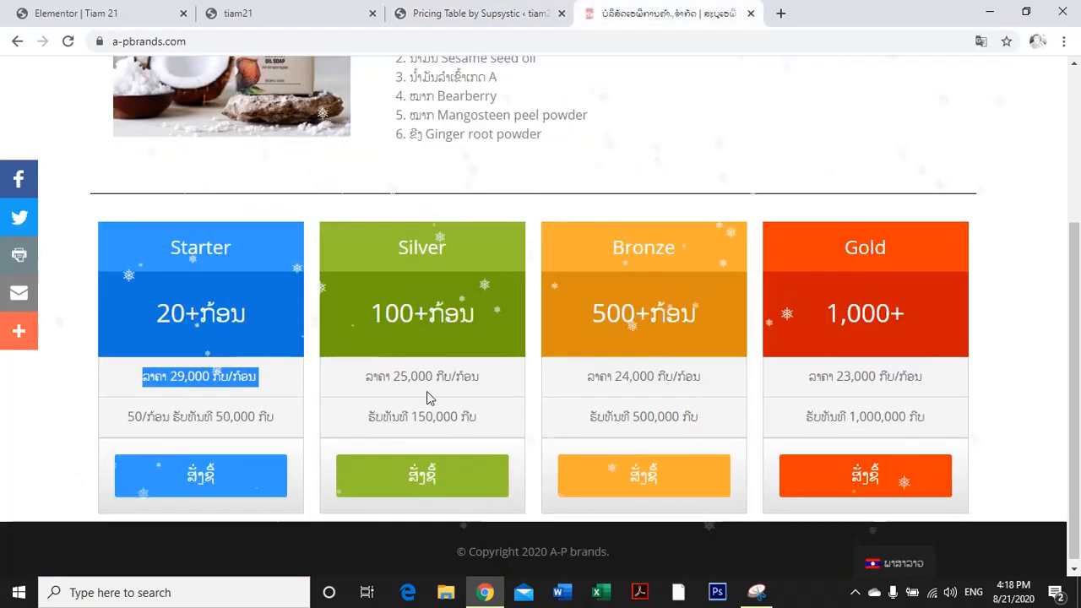
{"action": "left_click", "coordinate": [380, 383]}
{"action": "left_click_drag", "start_coordinate": [370, 379], "coordinate": [487, 381]}
{"action": "key", "text": "ctrl+c"}
{"action": "left_click", "coordinate": [473, 14]}
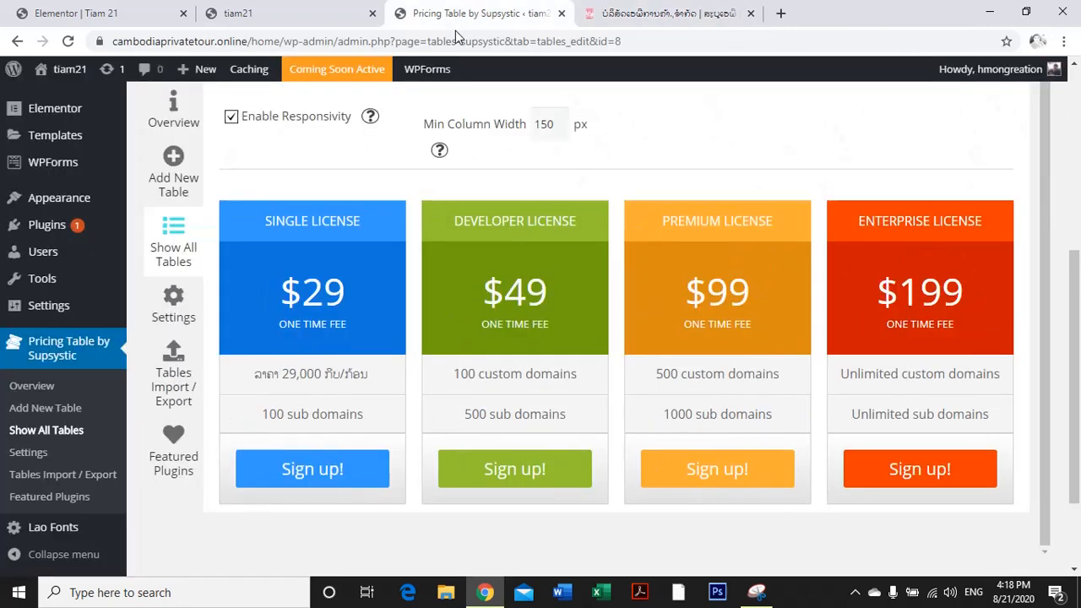
{"action": "left_click", "coordinate": [460, 378]}
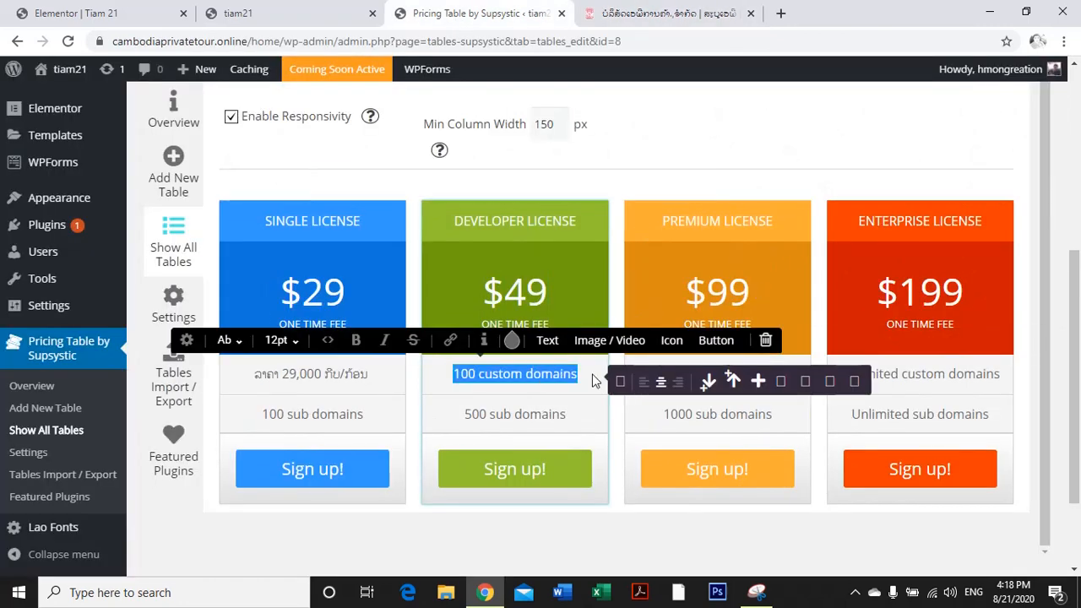
{"action": "key", "text": "ctrl+v"}
Replace "500 custom domains" in the Premium License column with the Bronze price "ລາຄາ 24,000 ກີບ/ກ້ອນ" copied from a-pbrands.com.
{"action": "key", "text": "ctrl+Tab"}
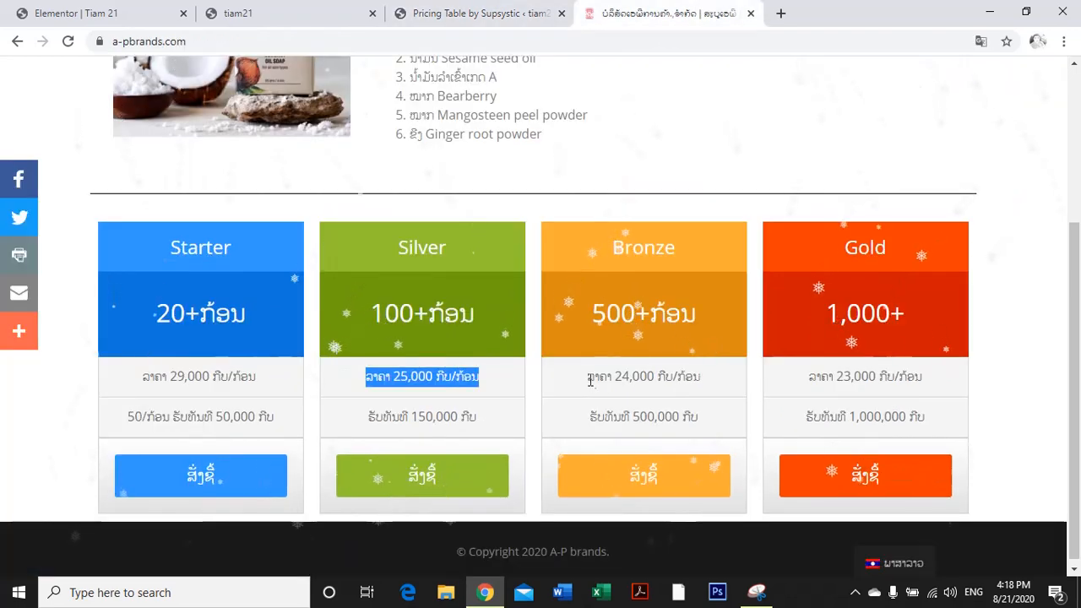
{"action": "left_click_drag", "start_coordinate": [590, 381], "coordinate": [700, 379]}
{"action": "key", "text": "ctrl+c"}
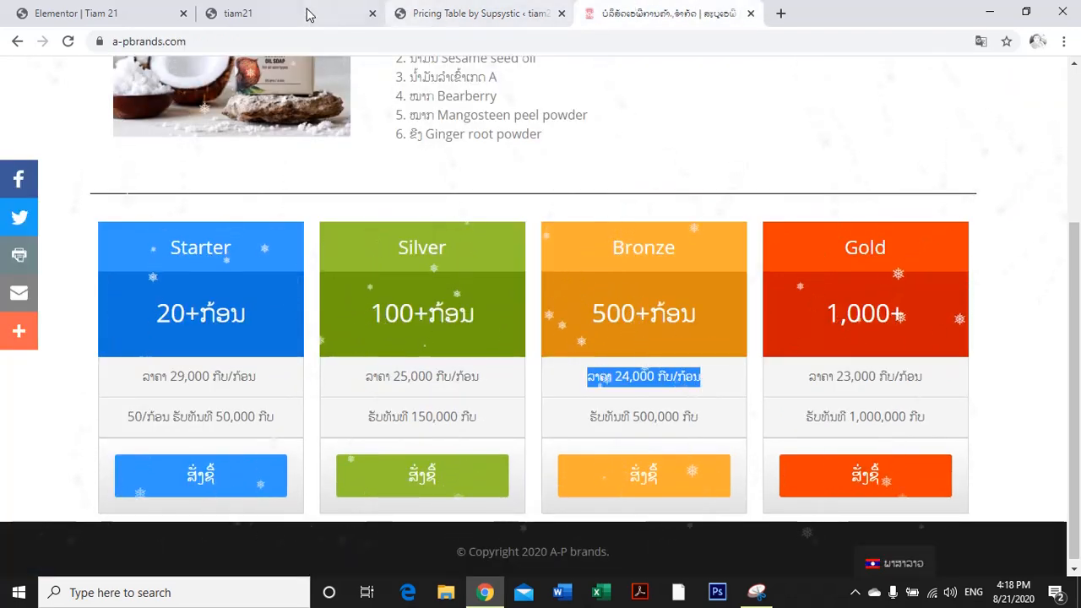
{"action": "left_click", "coordinate": [460, 13]}
{"action": "left_click", "coordinate": [654, 379]}
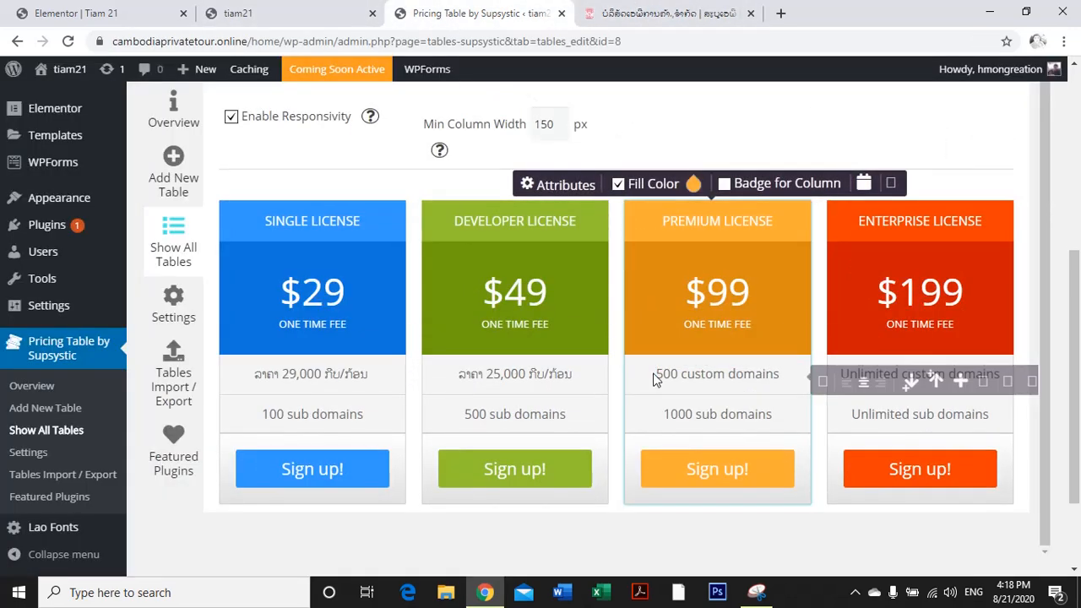
{"action": "left_click_drag", "start_coordinate": [654, 380], "coordinate": [781, 382]}
{"action": "key", "text": "ctrl+v"}
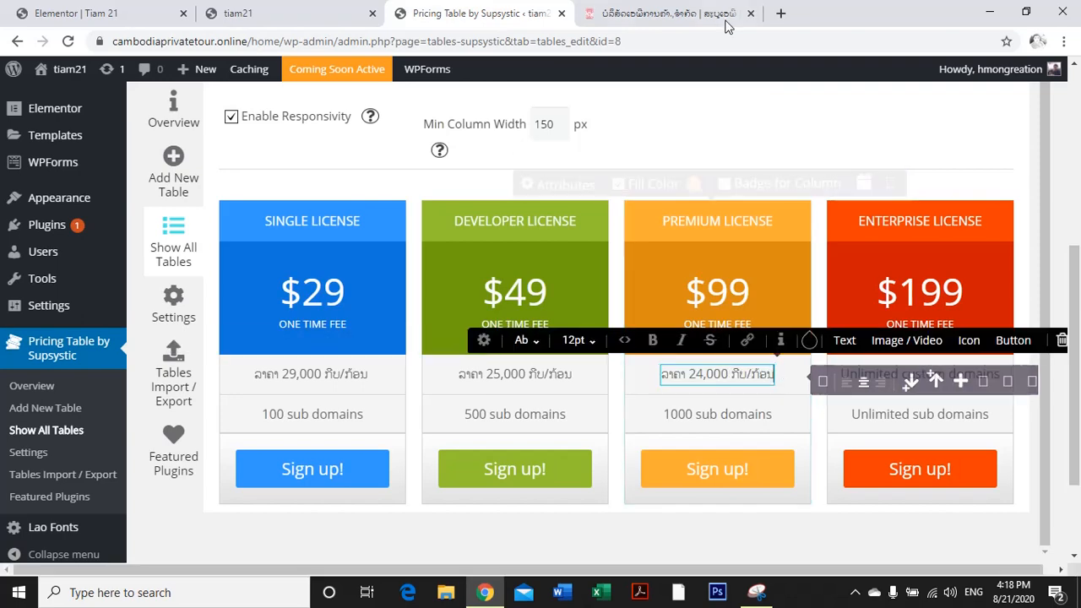
Replace "Unlimited custom domains" in the Enterprise License column with the Gold price "ລາຄາ 23,000 ກີບ/ກ້ອນ" copied from a-pbrands.com.
{"action": "left_click", "coordinate": [679, 13]}
{"action": "left_click_drag", "start_coordinate": [812, 381], "coordinate": [926, 385]}
{"action": "key", "text": "ctrl+c"}
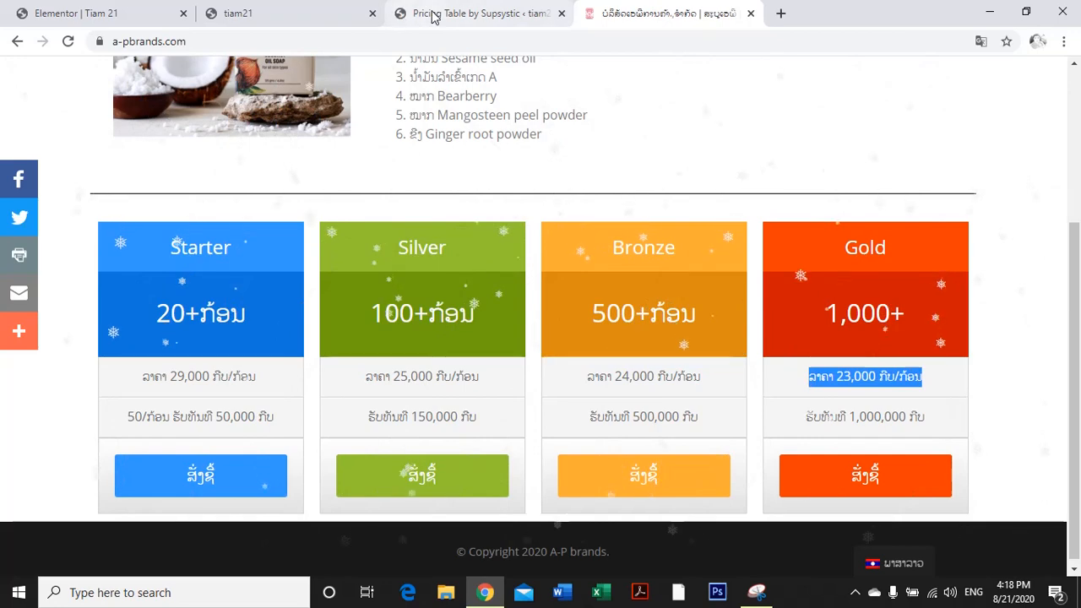
{"action": "left_click", "coordinate": [473, 13]}
{"action": "left_click", "coordinate": [849, 373]}
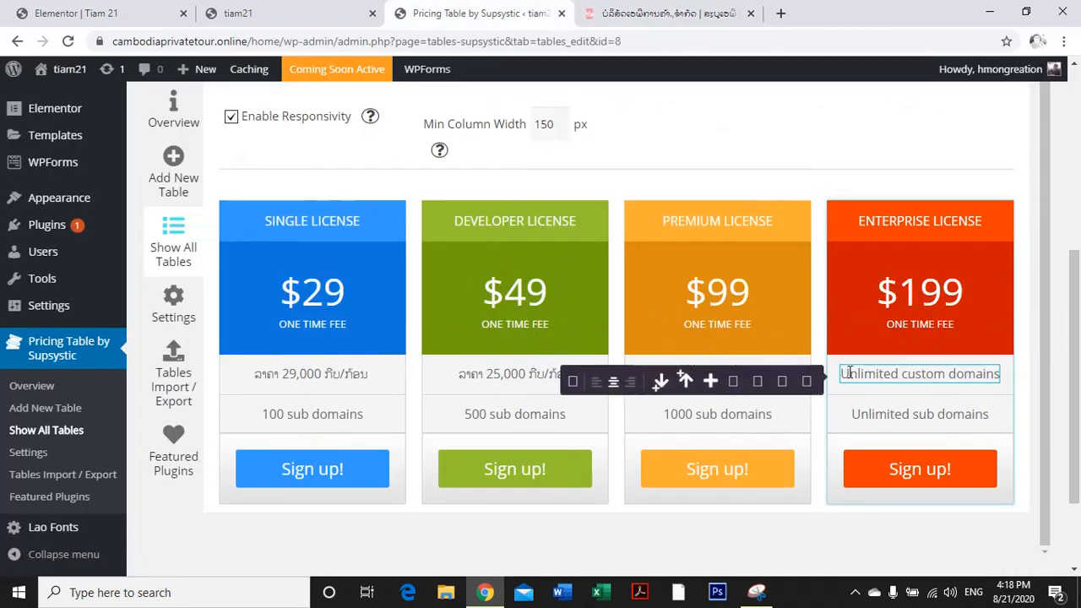
{"action": "left_click_drag", "start_coordinate": [845, 374], "coordinate": [873, 374]}
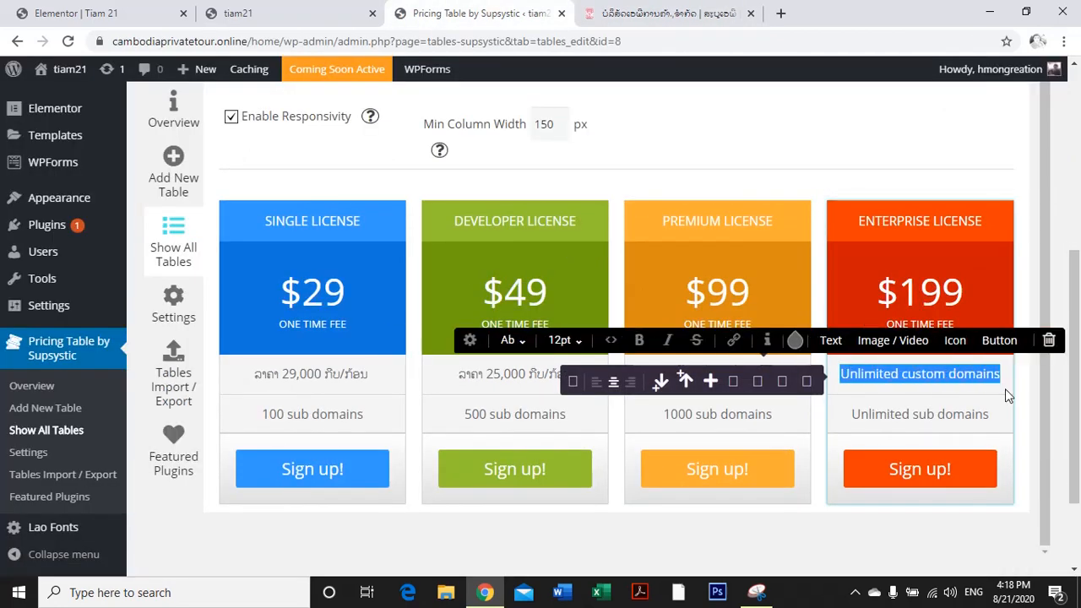
{"action": "key", "text": "ctrl+v"}
Replace "100 sub domains" in the Single License column with the Starter line "50/ກ້ອນ ຮັບທັນທີ 50,000 ກີບ" copied from a-pbrands.com.
{"action": "left_click", "coordinate": [311, 429]}
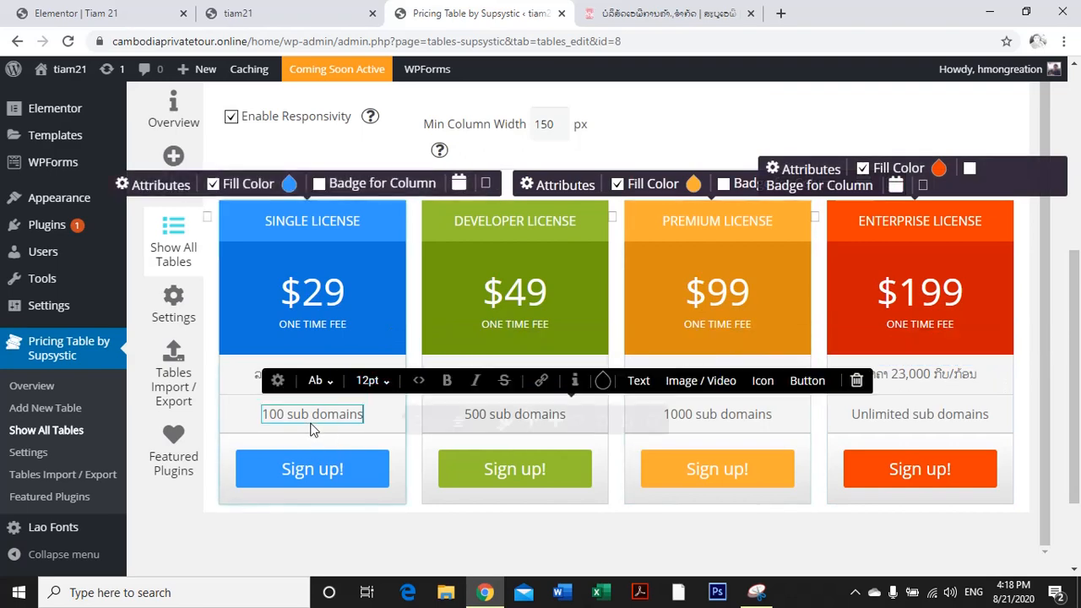
{"action": "left_click", "coordinate": [659, 17]}
{"action": "left_click_drag", "start_coordinate": [127, 416], "coordinate": [302, 427]}
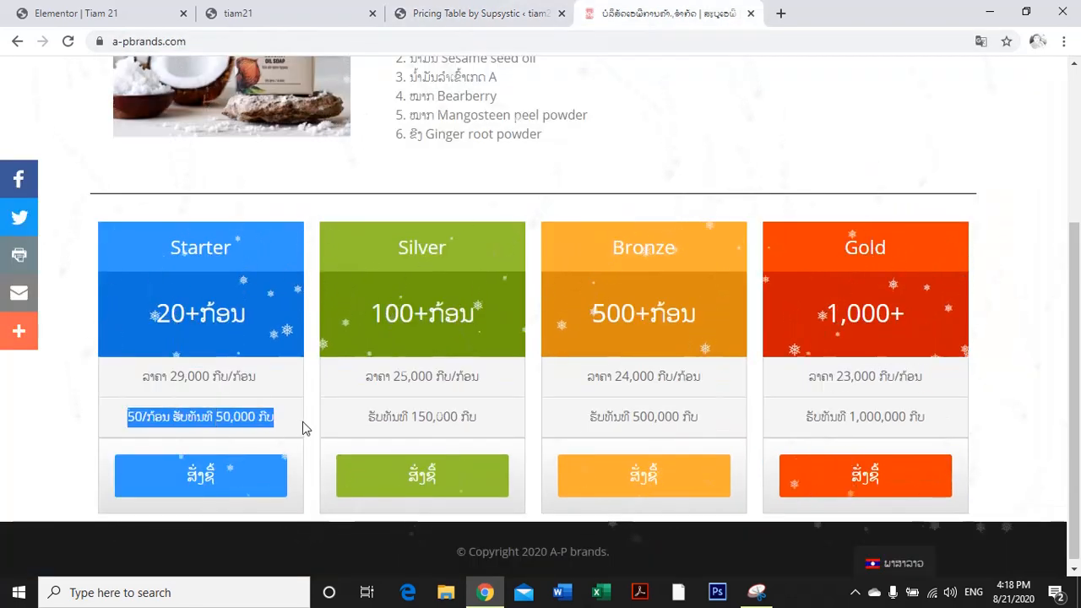
{"action": "left_click", "coordinate": [477, 14]}
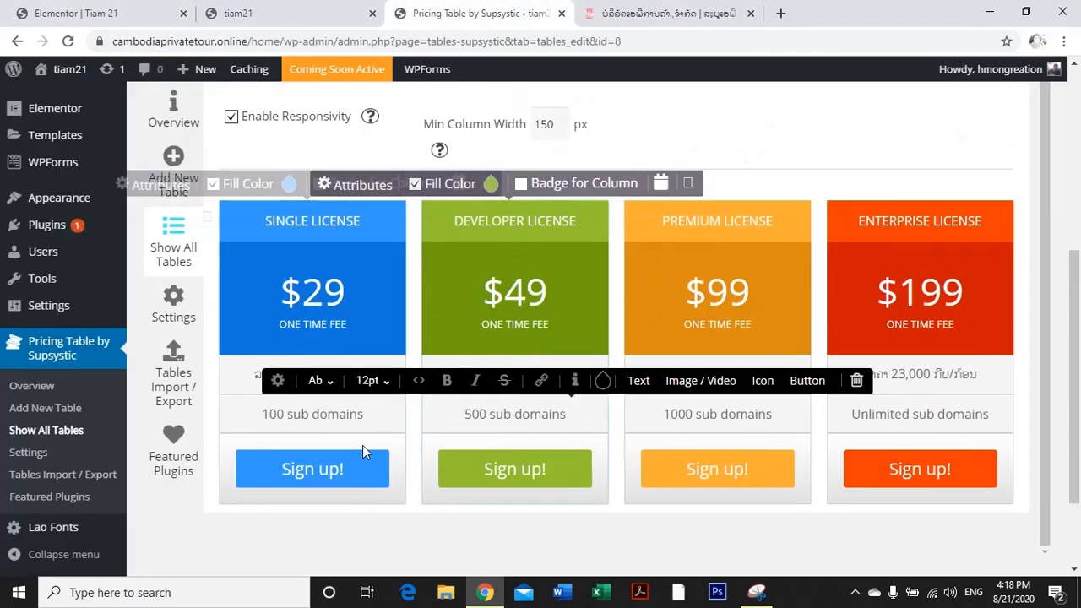
{"action": "left_click", "coordinate": [265, 414]}
{"action": "left_click_drag", "start_coordinate": [266, 414], "coordinate": [368, 418]}
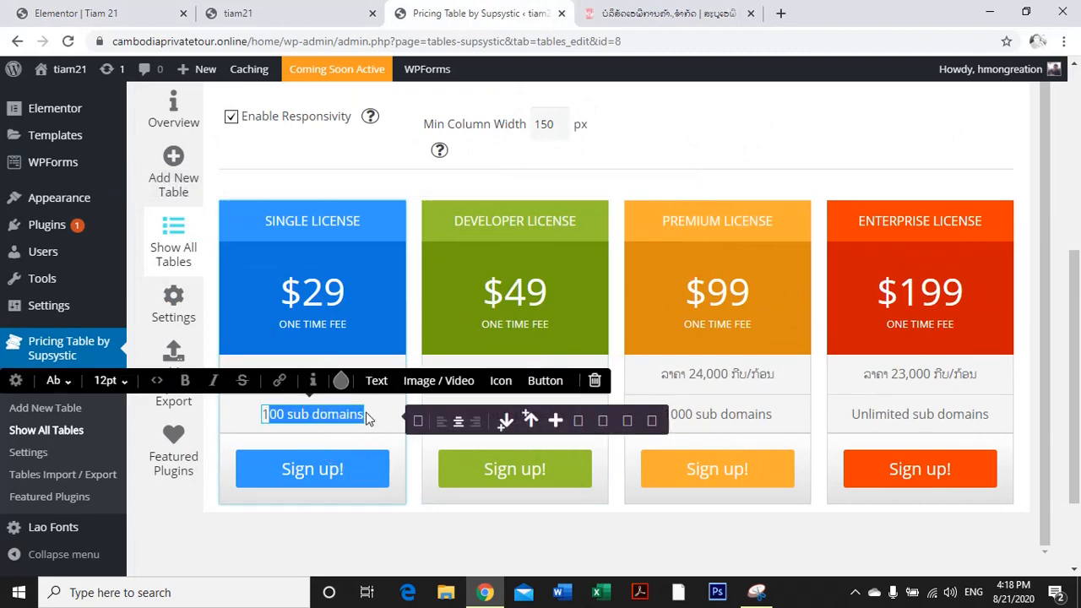
{"action": "key", "text": "ctrl+v"}
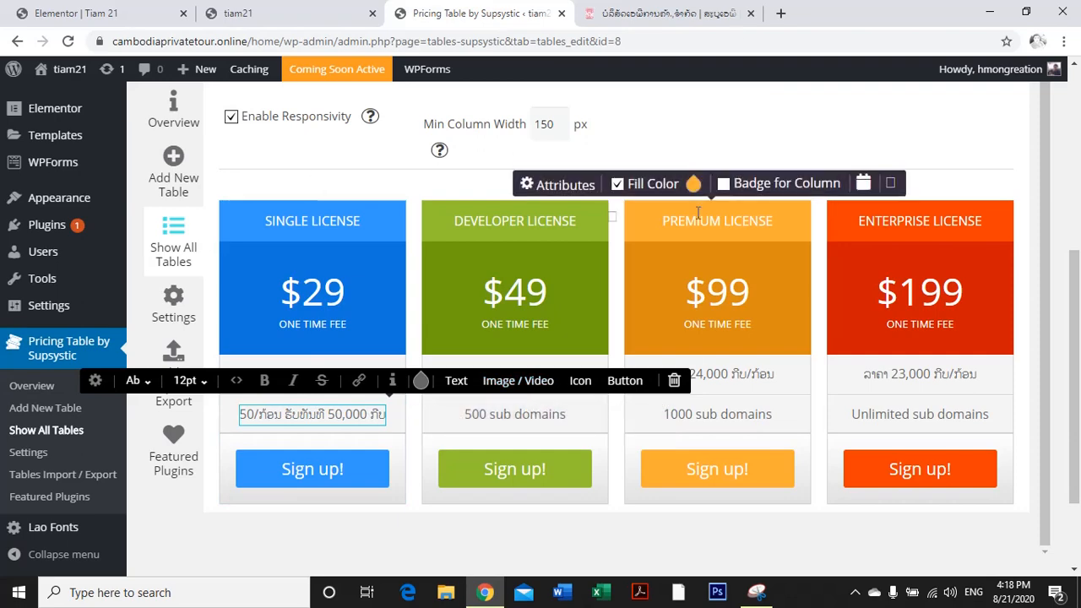
Replace "500 sub domains" in the Developer License column with the Silver line "ຮັບທັນທີ 150,000 ກີບ" copied from a-pbrands.com.
{"action": "left_click", "coordinate": [667, 13]}
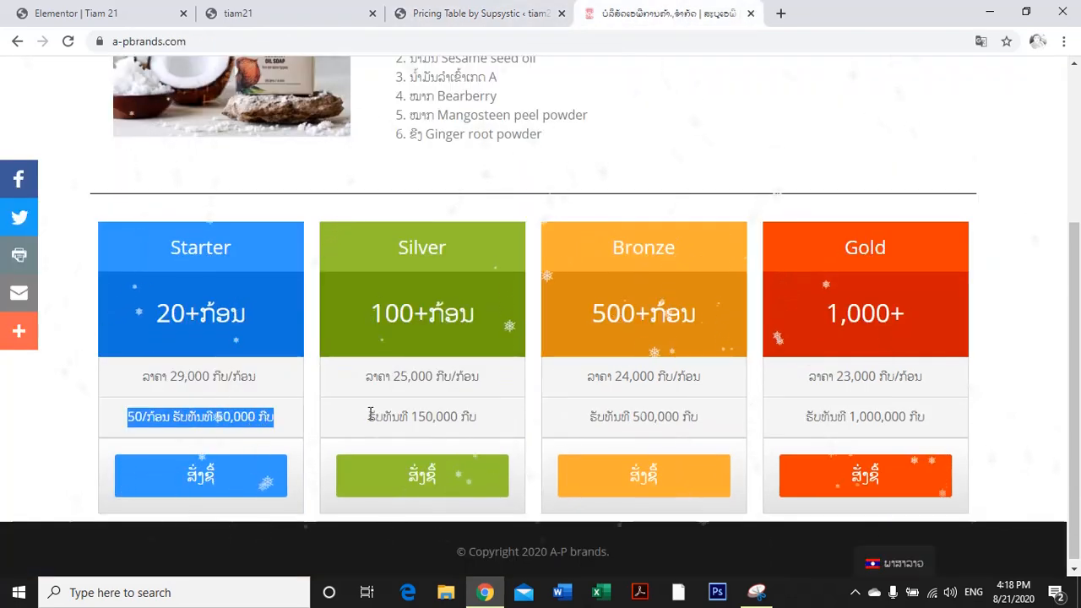
{"action": "left_click_drag", "start_coordinate": [369, 413], "coordinate": [450, 422]}
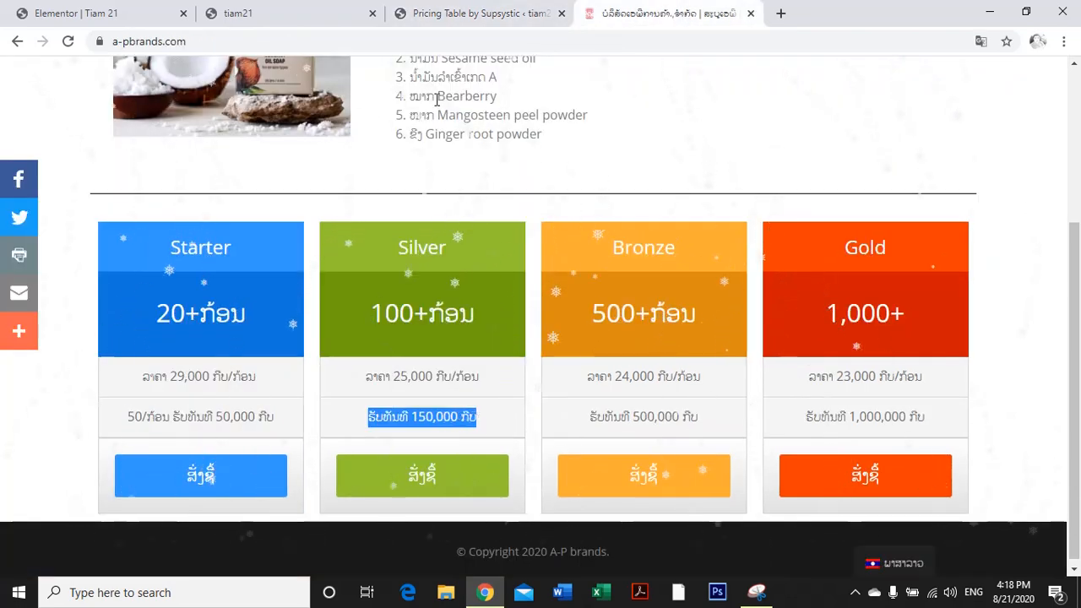
{"action": "key", "text": "ctrl+shift+Tab"}
{"action": "left_click", "coordinate": [505, 412]}
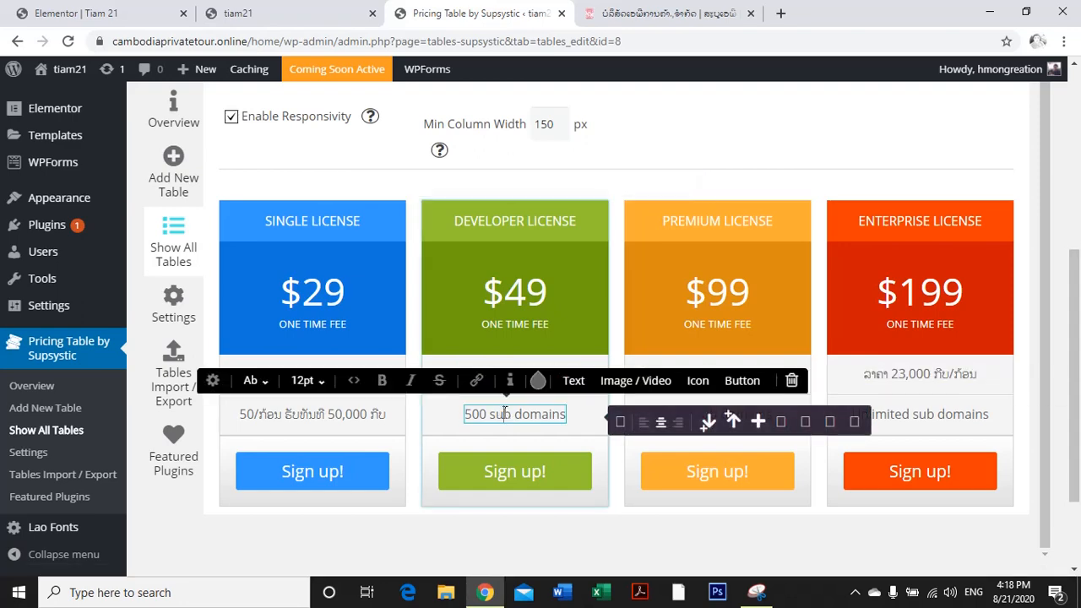
{"action": "key", "text": "ctrl+v"}
Replace "1000 sub domains" in the Premium License column with the Bronze line "ຮັບທັນທີ 500,000 ກີບ" copied from a-pbrands.com.
{"action": "left_click", "coordinate": [614, 14]}
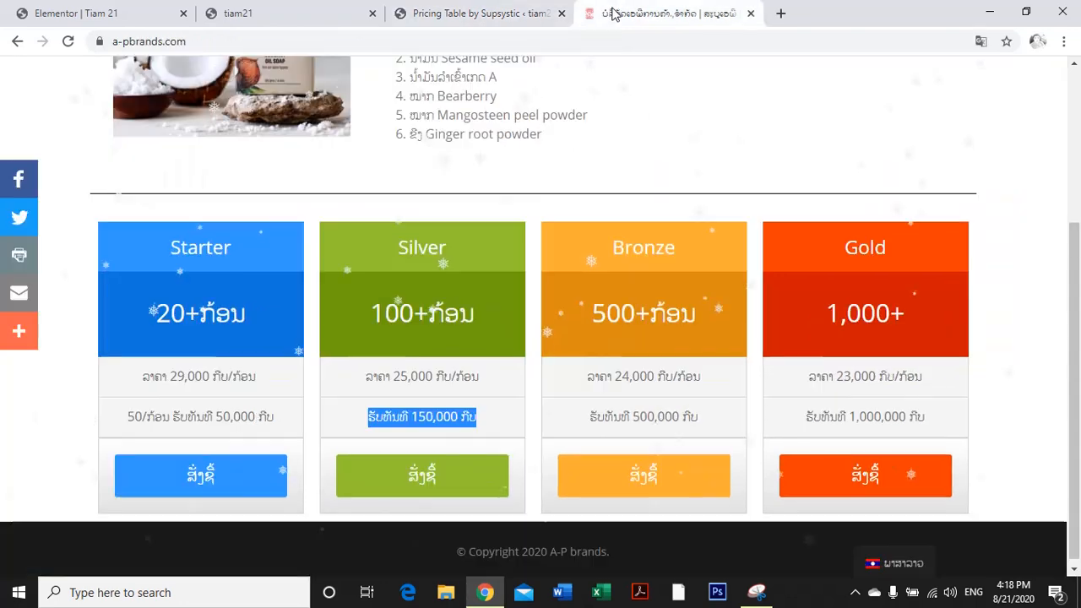
{"action": "left_click_drag", "start_coordinate": [592, 416], "coordinate": [699, 417]}
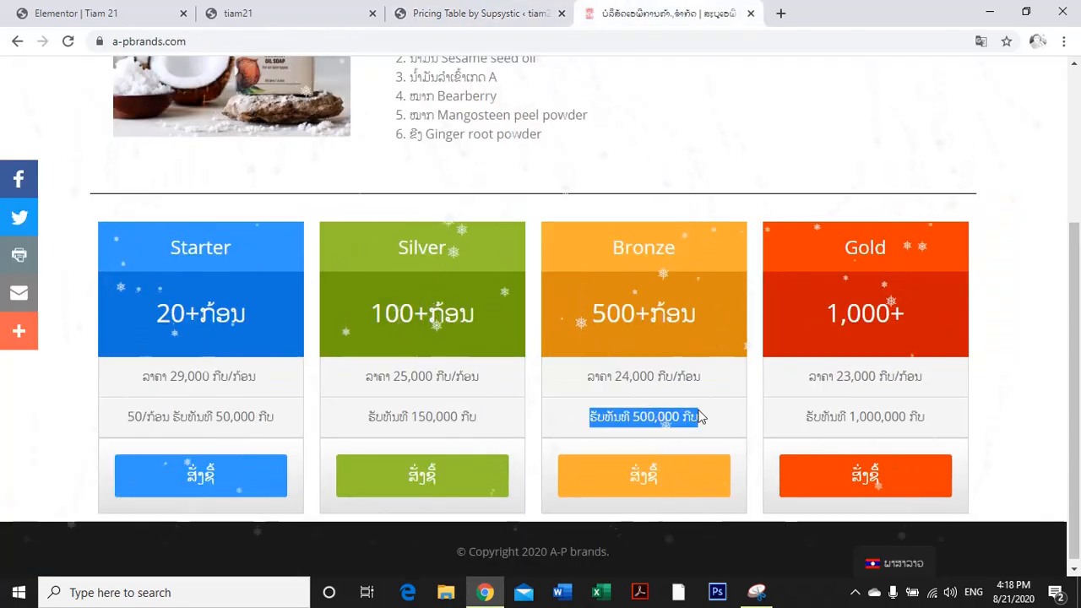
{"action": "left_click", "coordinate": [510, 10]}
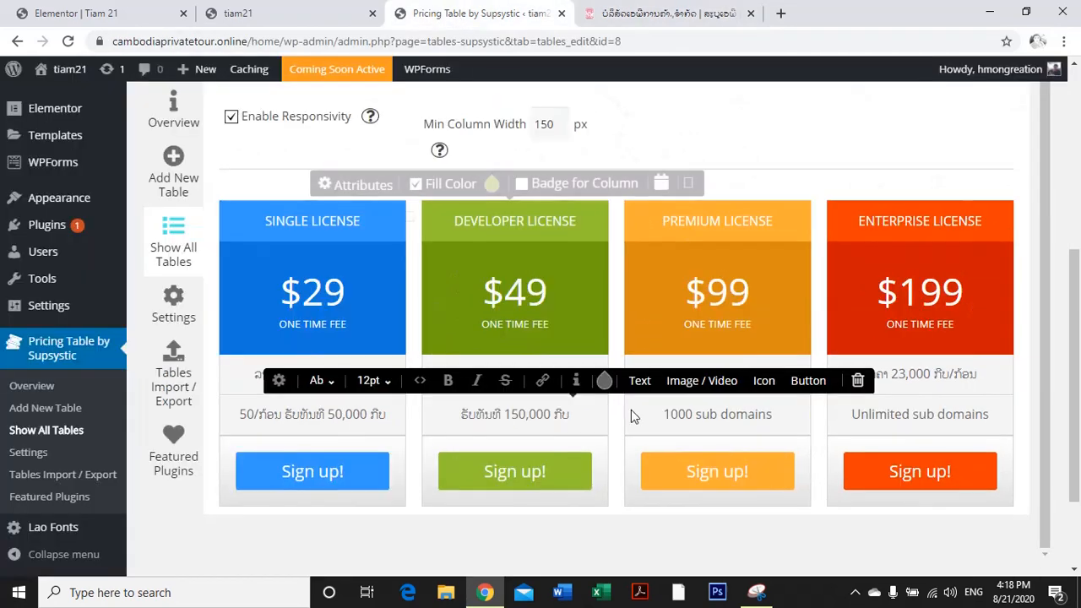
{"action": "left_click", "coordinate": [760, 415]}
{"action": "key", "text": "ctrl+a"}
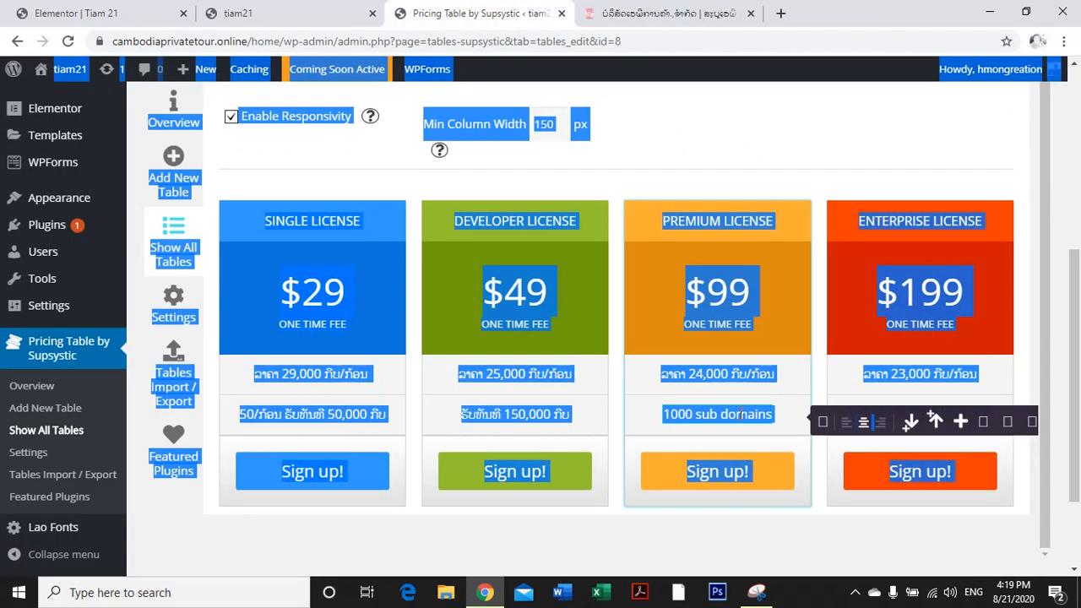
{"action": "left_click", "coordinate": [751, 412]}
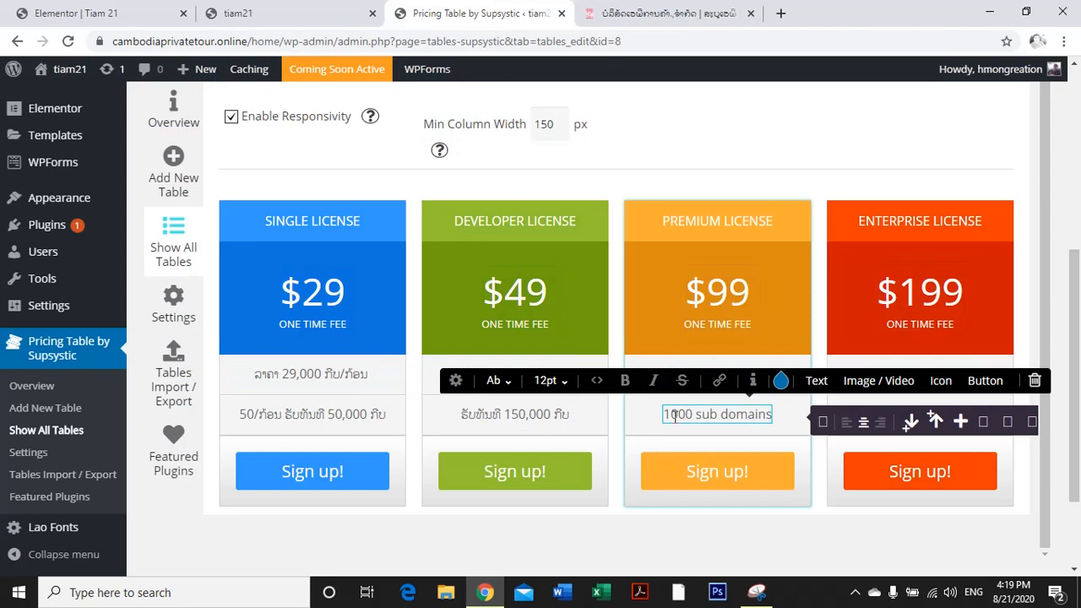
{"action": "key", "text": "ctrl+v"}
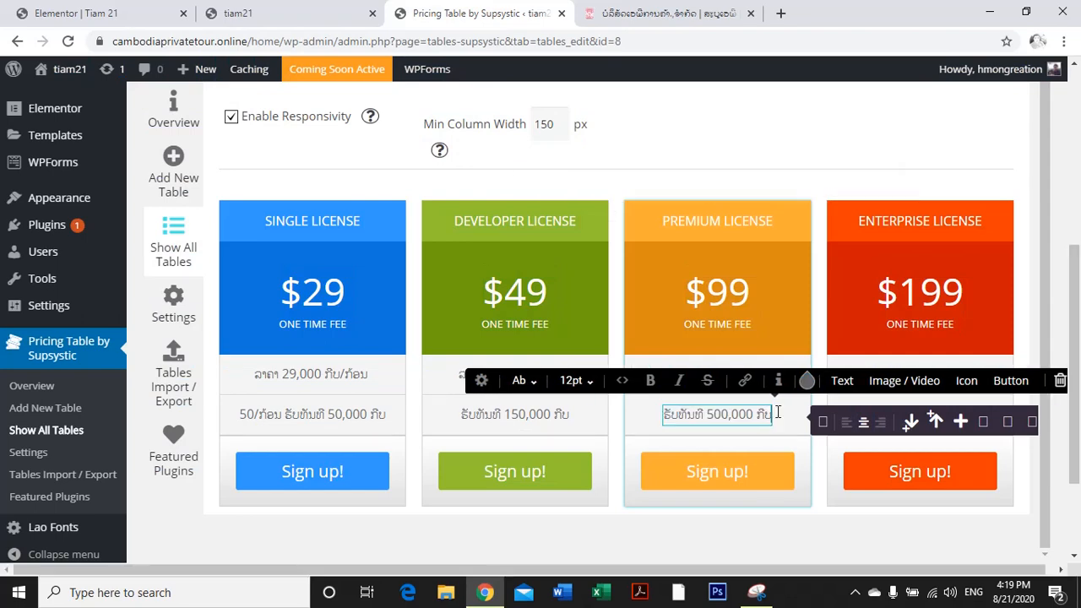
Replace "Unlimited sub domains" in the Enterprise License column with the Gold line "ຮັບທັນທີ 1,000,000 ກີບ" copied from a-pbrands.com.
{"action": "left_click", "coordinate": [629, 17]}
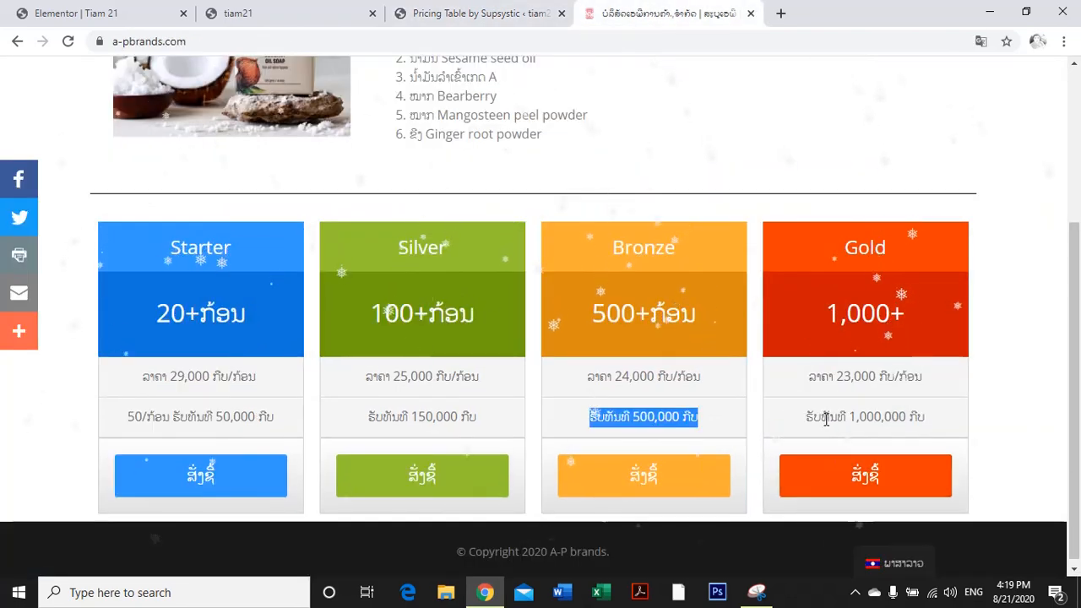
{"action": "left_click_drag", "start_coordinate": [806, 416], "coordinate": [927, 414]}
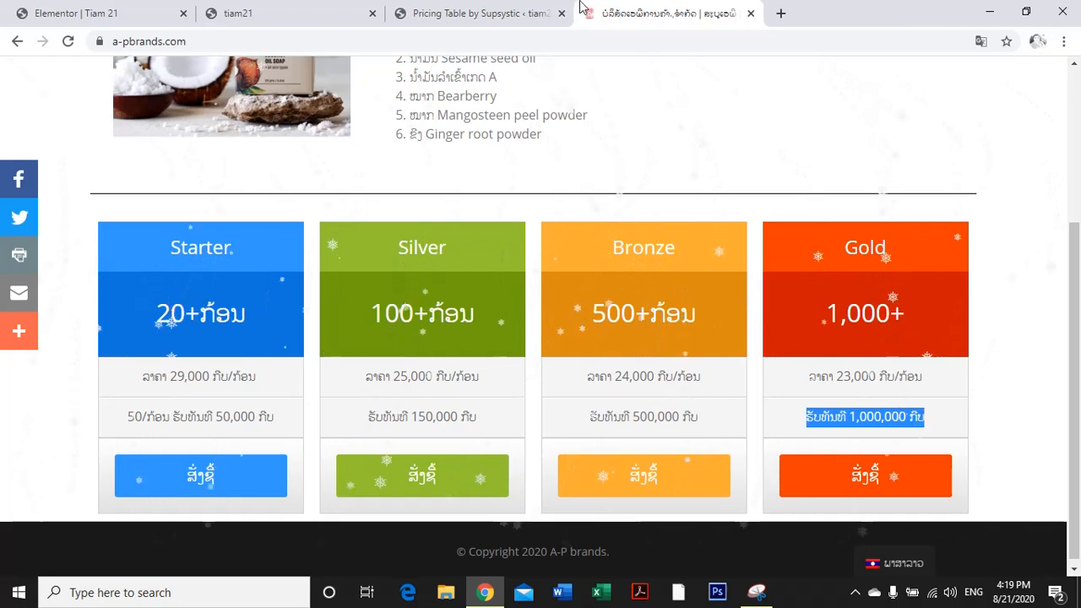
{"action": "left_click", "coordinate": [477, 14]}
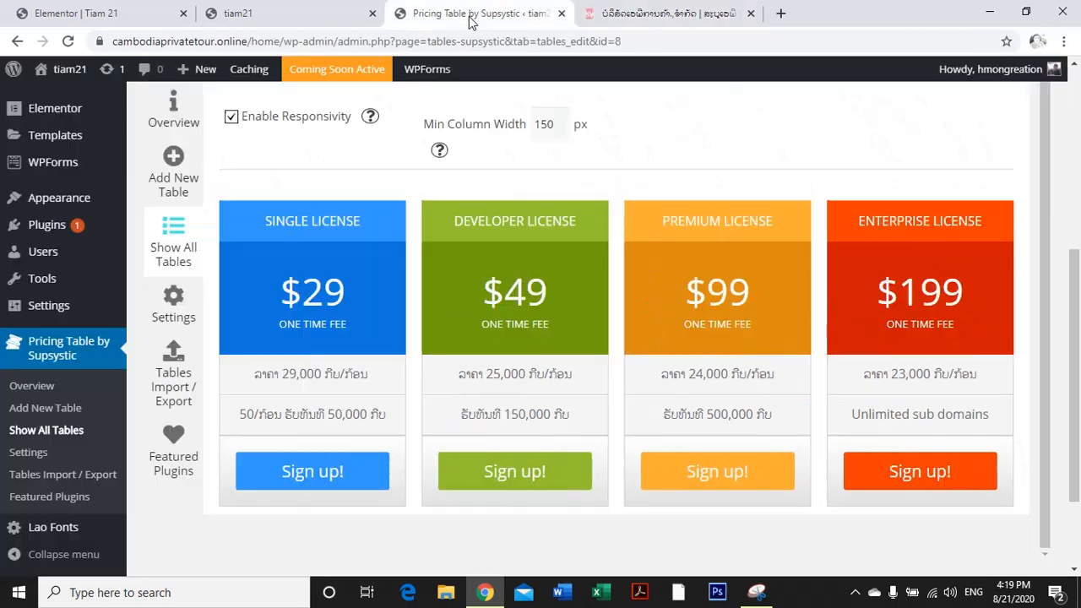
{"action": "left_click", "coordinate": [873, 414]}
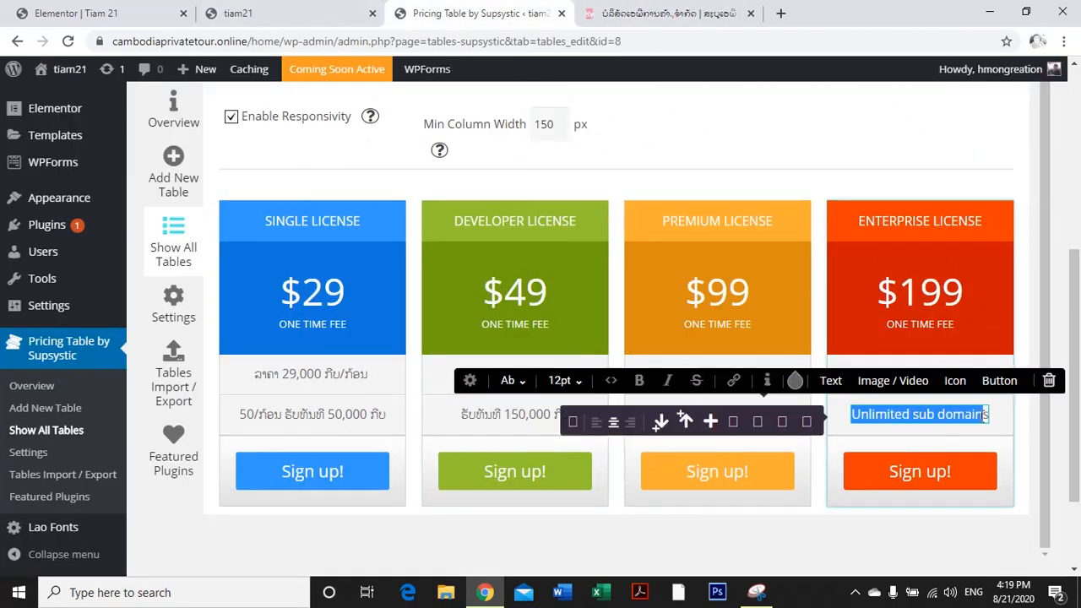
{"action": "key", "text": "ctrl+v"}
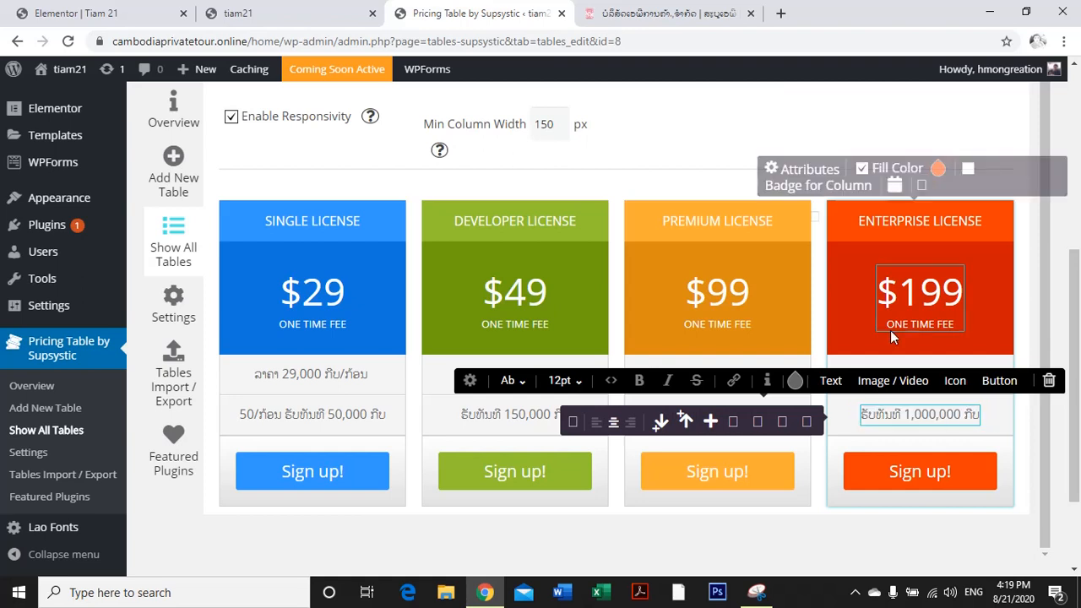
Rename the blue column's heading from "SINGLE LICENSE" to "Starter".
{"action": "left_click", "coordinate": [321, 220]}
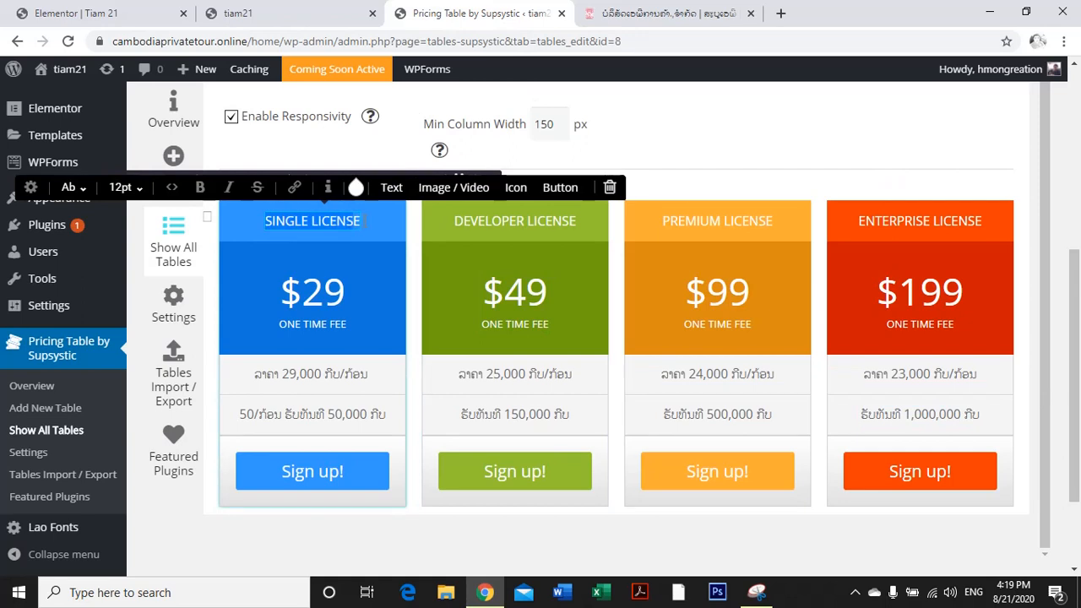
{"action": "type", "text": "Star"}
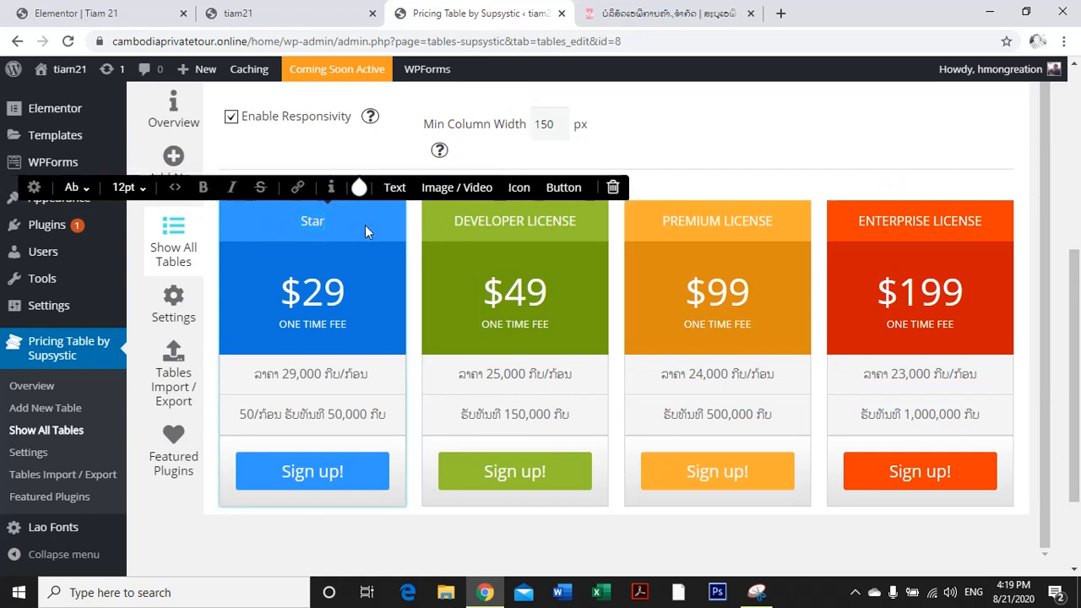
{"action": "key", "text": "Escape"}
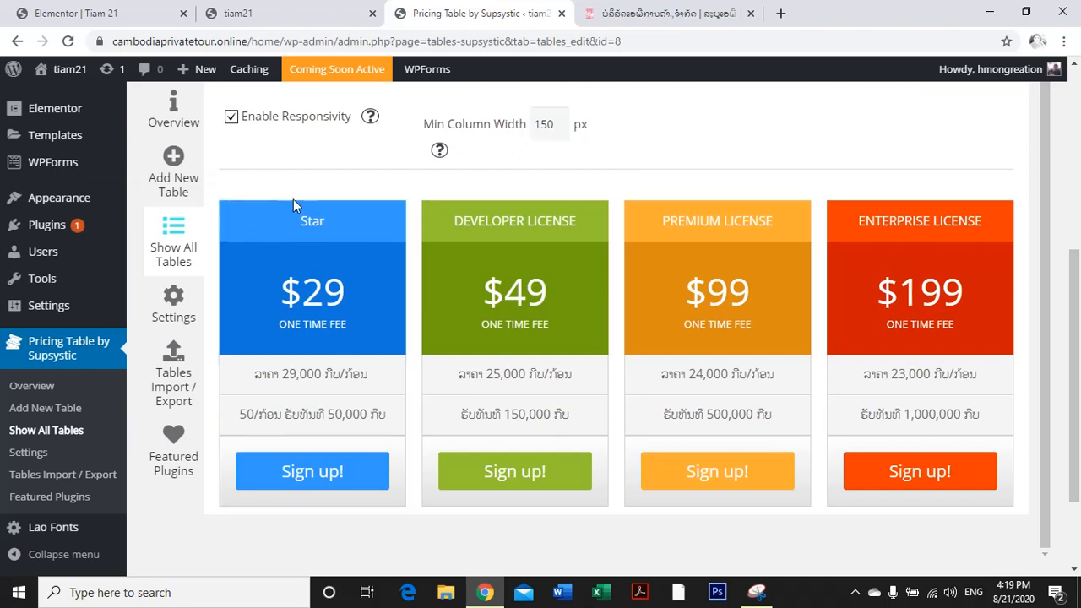
{"action": "left_click", "coordinate": [326, 221]}
{"action": "left_click", "coordinate": [325, 221]}
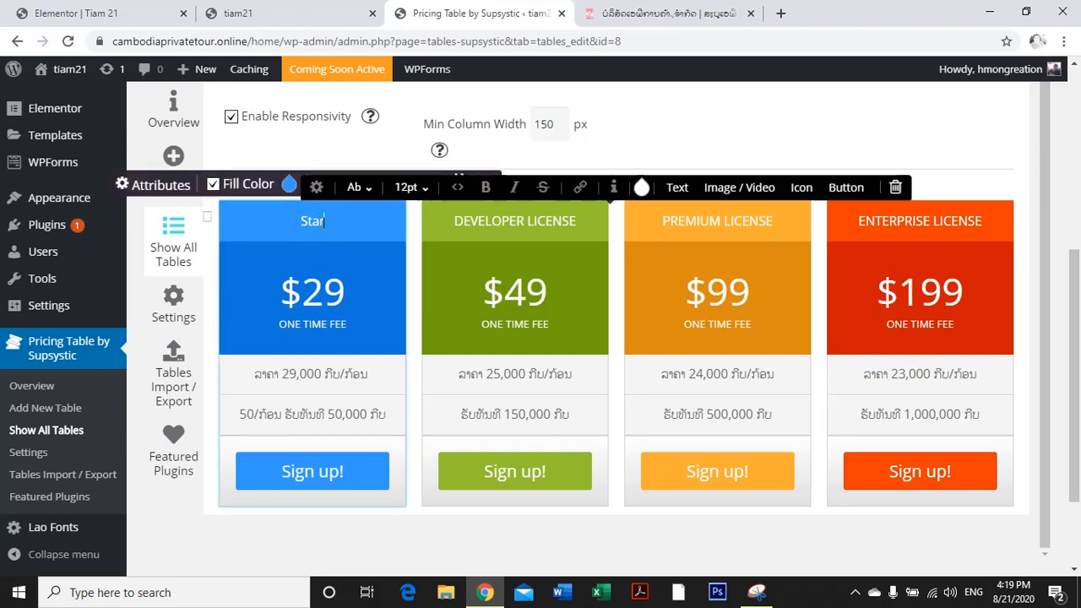
{"action": "type", "text": "ter"}
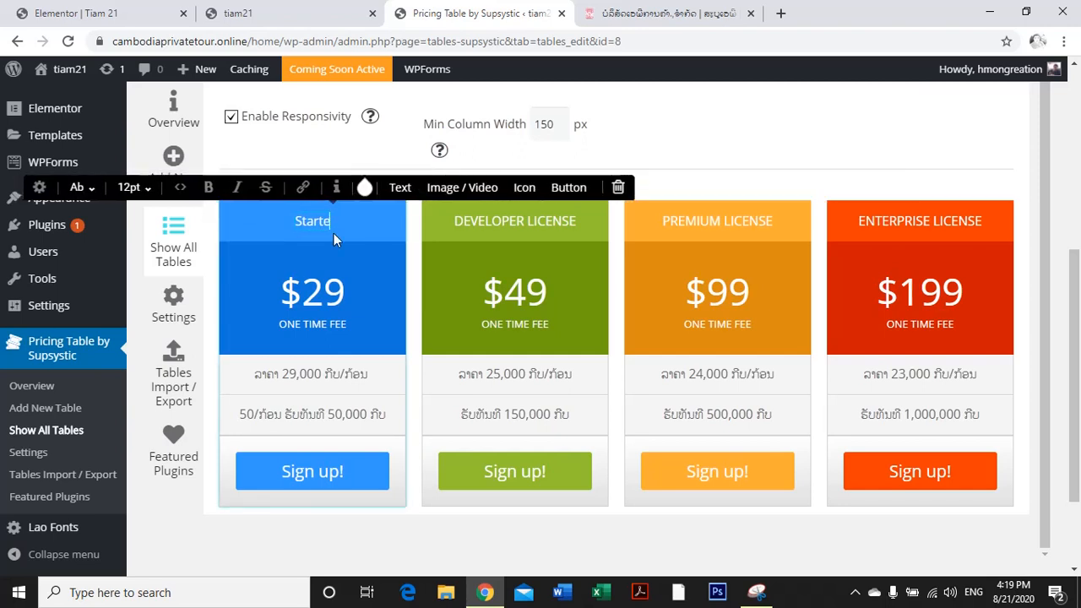
Replace the "DEVELOPER LICENSE" heading of the green column with "Silver" copied from the a-pbrands.com table.
{"action": "left_click", "coordinate": [615, 17]}
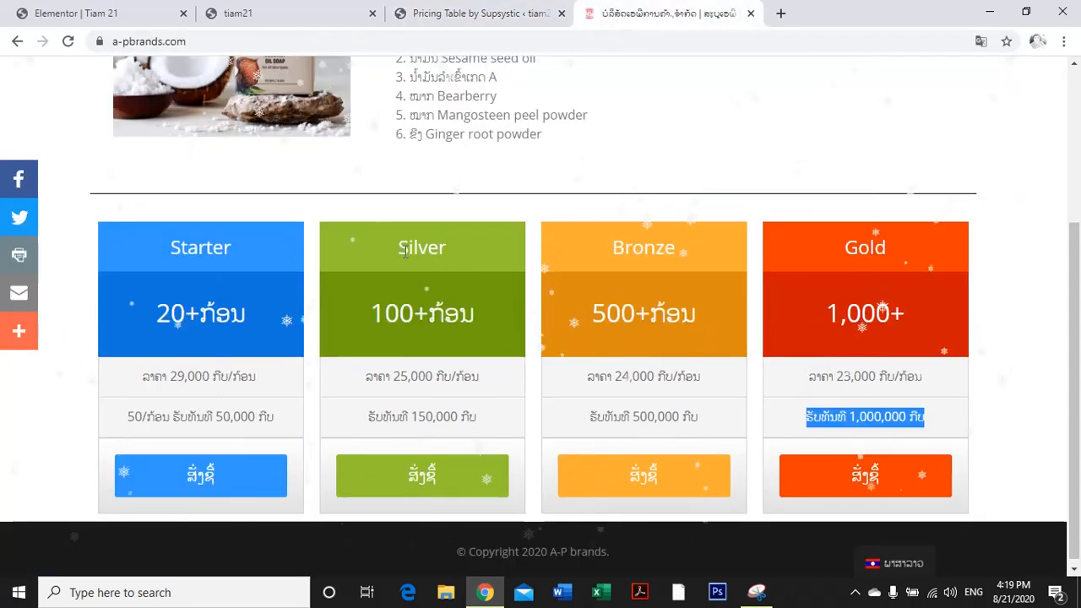
{"action": "left_click_drag", "start_coordinate": [407, 247], "coordinate": [465, 242]}
{"action": "key", "text": "ctrl+c"}
{"action": "left_click_drag", "start_coordinate": [398, 247], "coordinate": [420, 247]}
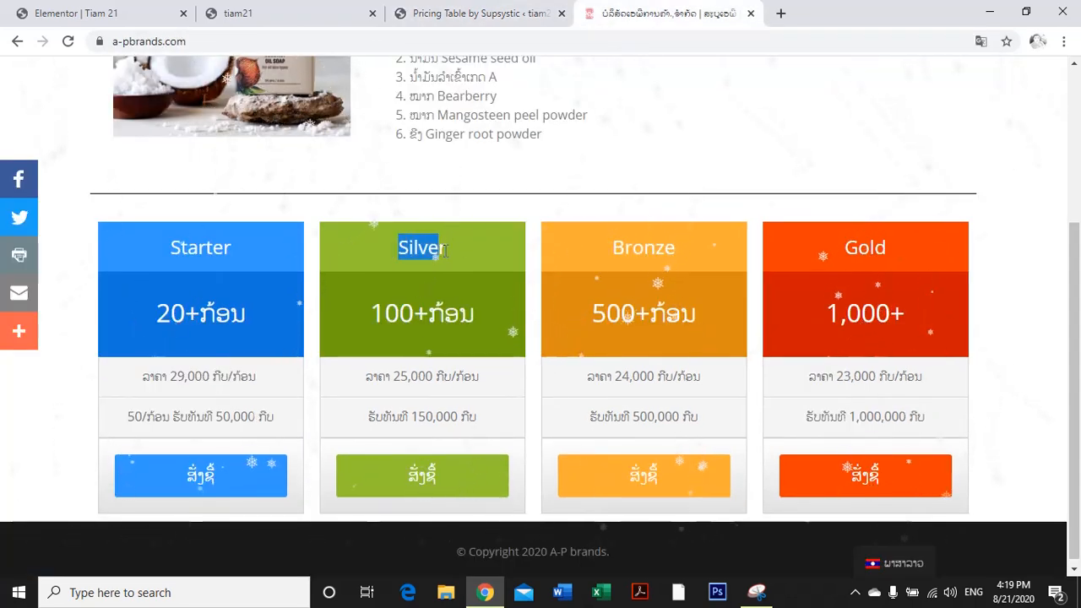
{"action": "left_click", "coordinate": [463, 13]}
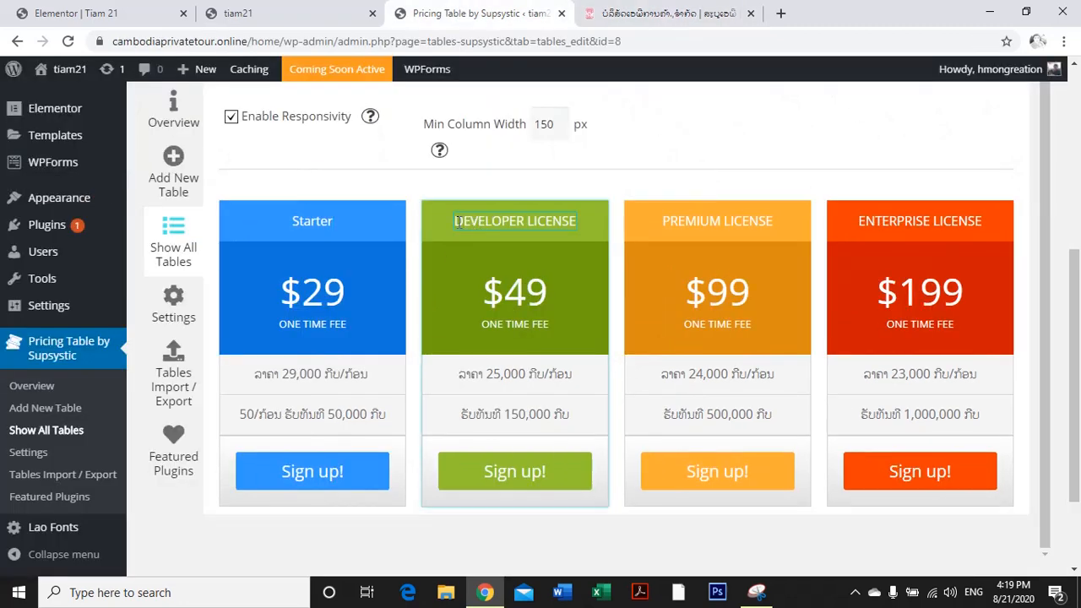
{"action": "left_click_drag", "start_coordinate": [455, 221], "coordinate": [572, 221]}
{"action": "left_click", "coordinate": [566, 221]}
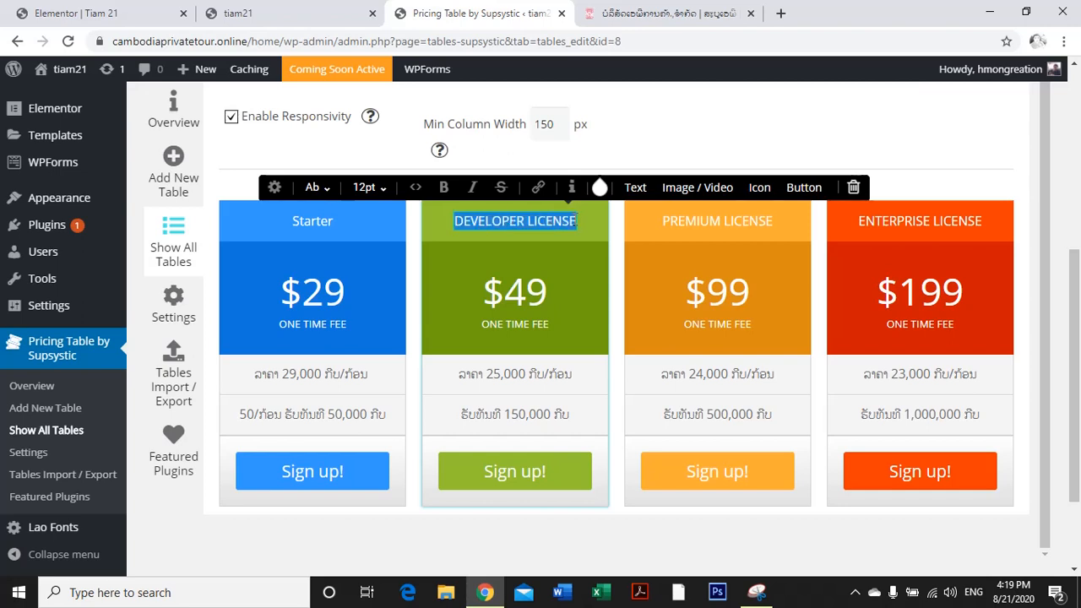
{"action": "key", "text": "ctrl+v"}
Replace the "PREMIUM LICENSE" heading of the orange column with "Bronze" copied from the a-pbrands.com table.
{"action": "left_click", "coordinate": [667, 14]}
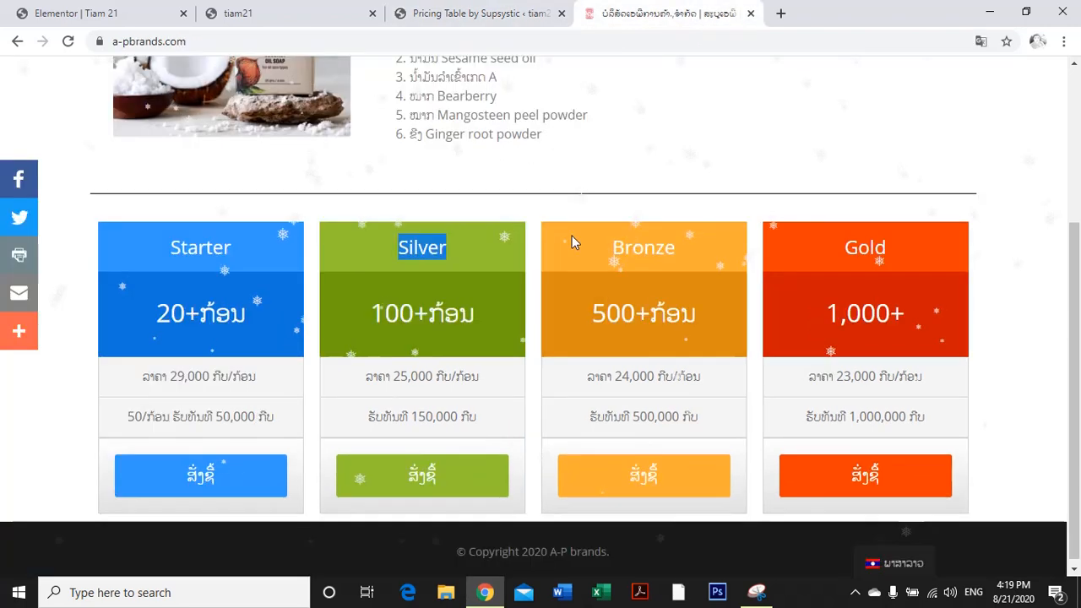
{"action": "left_click_drag", "start_coordinate": [611, 248], "coordinate": [677, 245]}
{"action": "key", "text": "ctrl+c"}
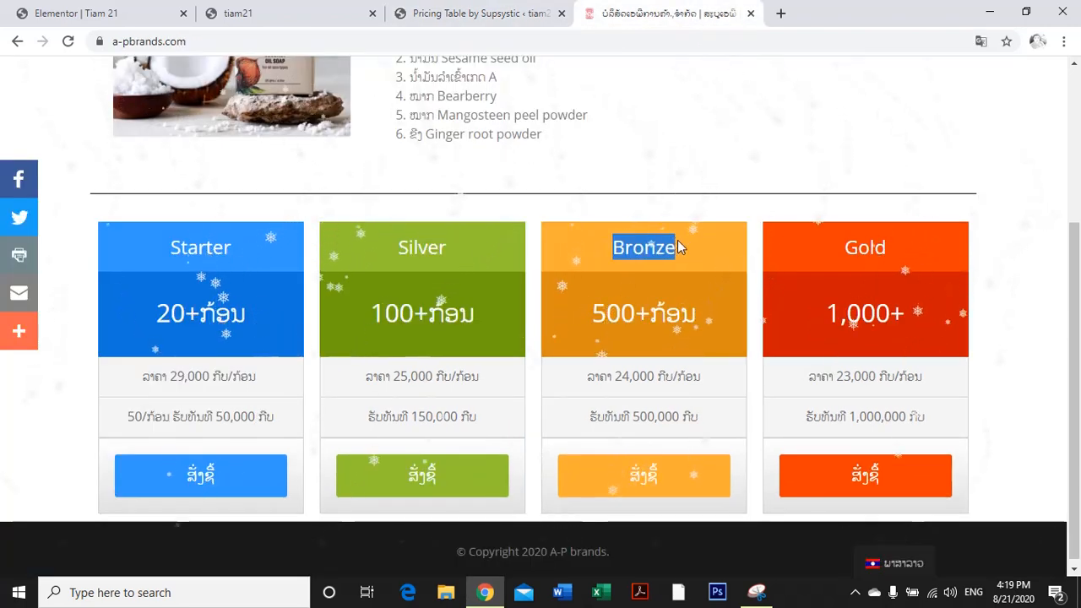
{"action": "left_click", "coordinate": [477, 14]}
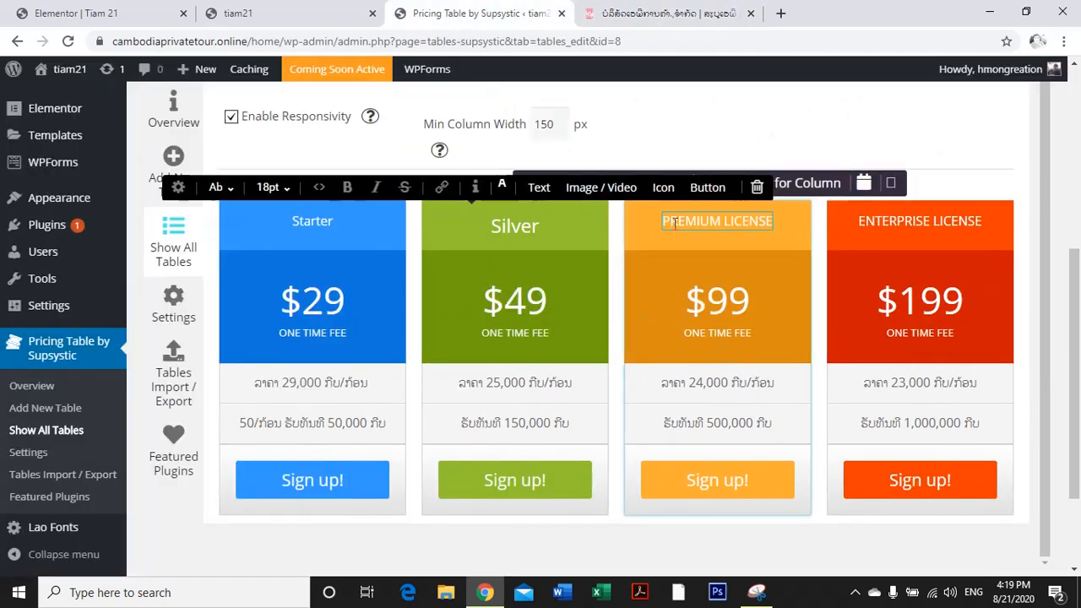
{"action": "left_click_drag", "start_coordinate": [666, 221], "coordinate": [764, 223]}
{"action": "key", "text": "ctrl+v"}
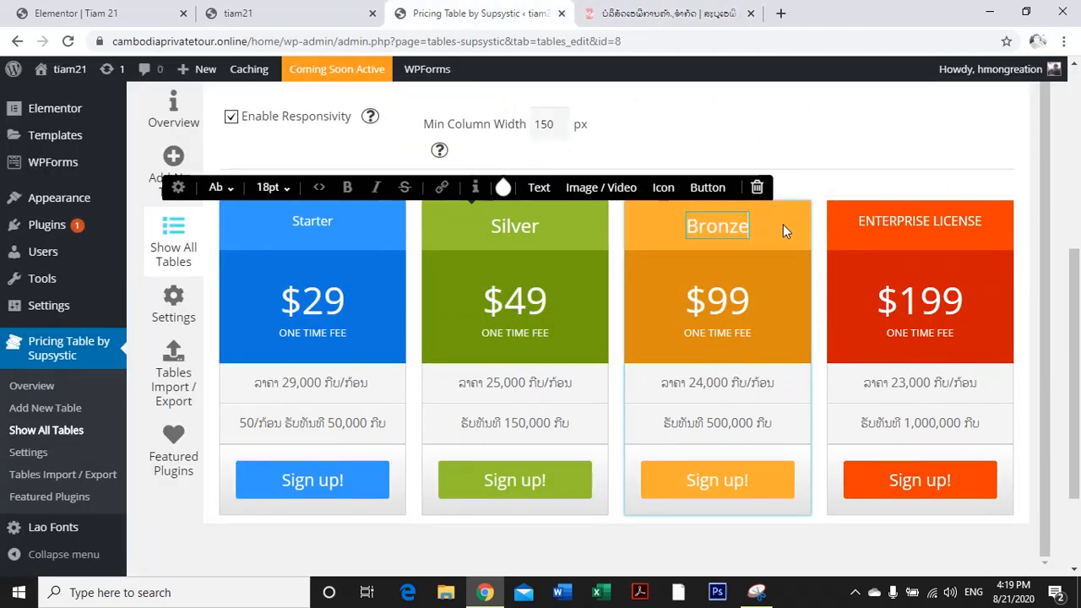
Replace the "ENTERPRISE LICENSE" heading of the red column with "Gold" copied from the a-pbrands.com table.
{"action": "left_click", "coordinate": [684, 18]}
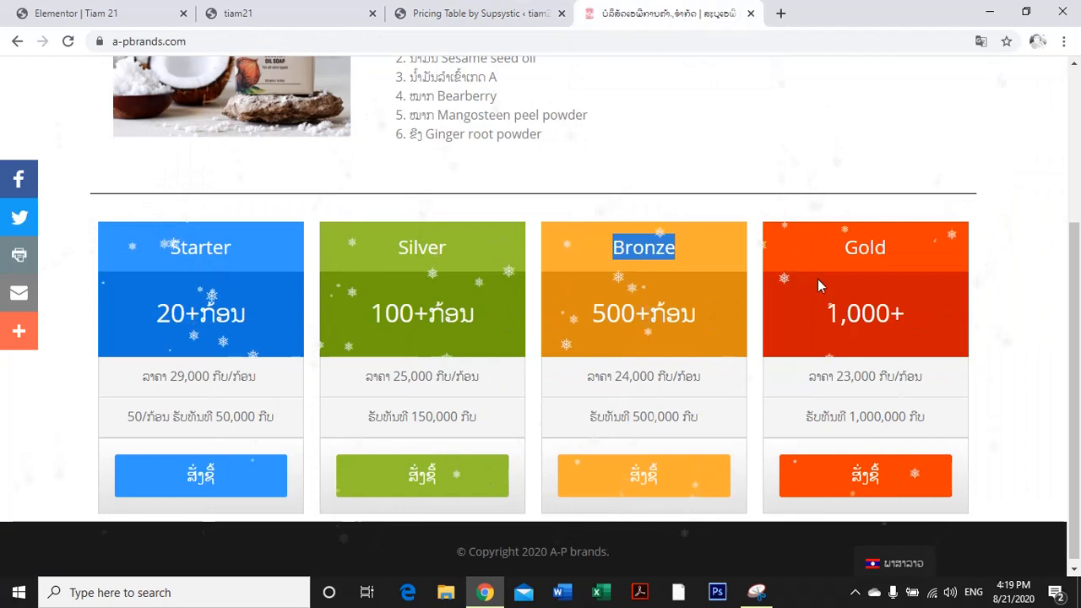
{"action": "left_click_drag", "start_coordinate": [845, 247], "coordinate": [889, 251]}
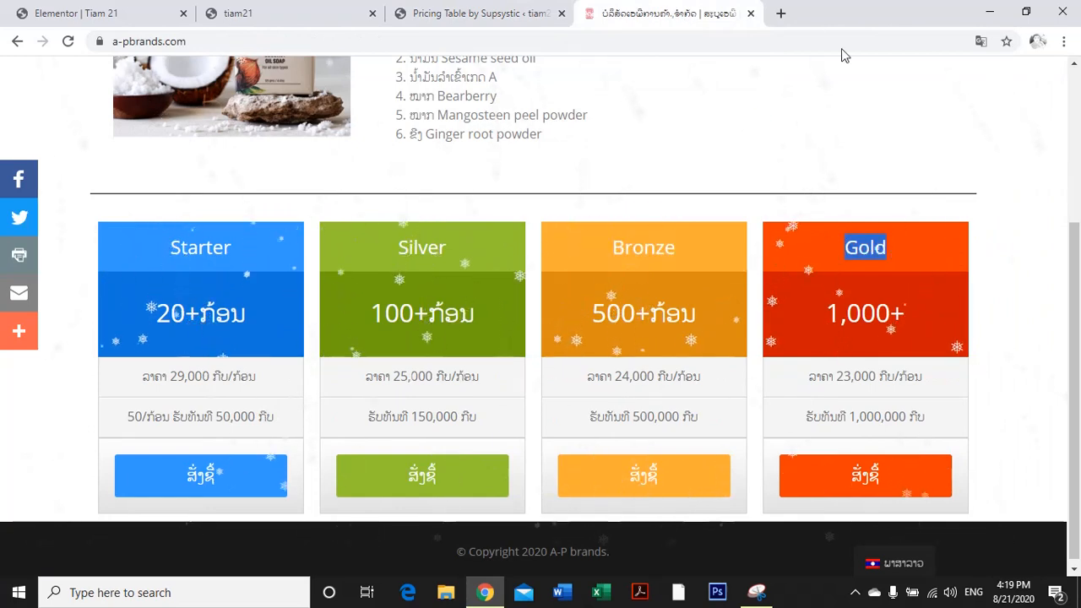
{"action": "left_click", "coordinate": [456, 13]}
{"action": "left_click", "coordinate": [925, 221]}
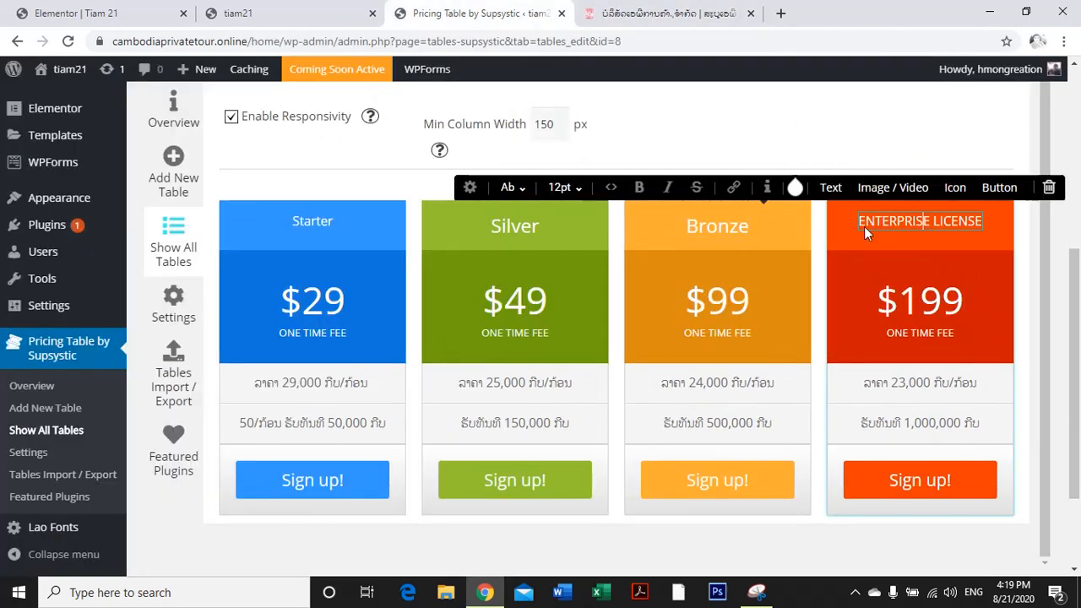
{"action": "left_click_drag", "start_coordinate": [860, 221], "coordinate": [971, 224]}
{"action": "left_click_drag", "start_coordinate": [905, 221], "coordinate": [983, 222]}
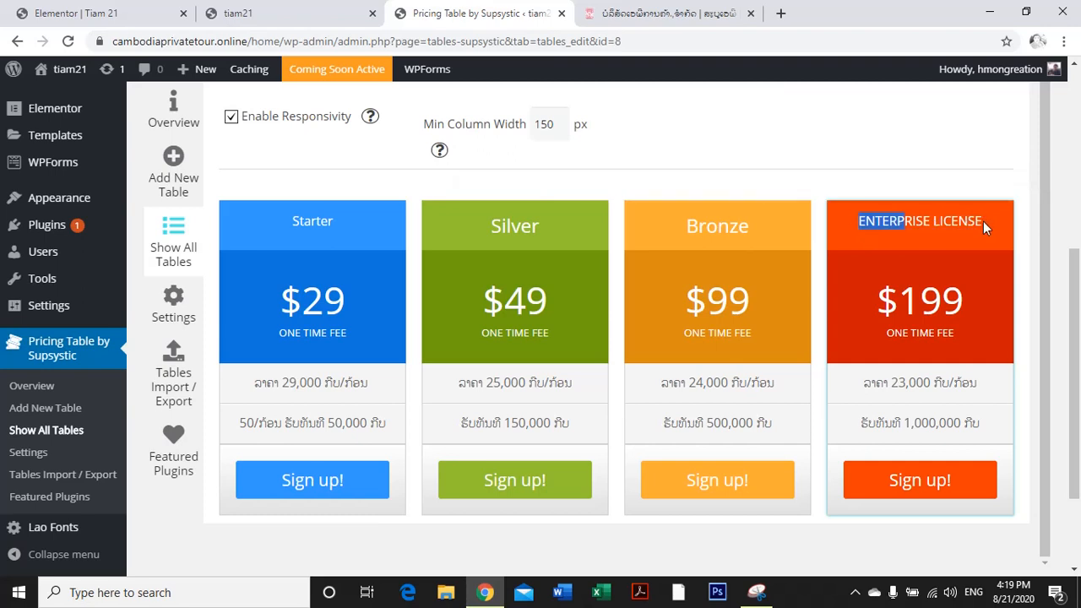
{"action": "left_click", "coordinate": [968, 221]}
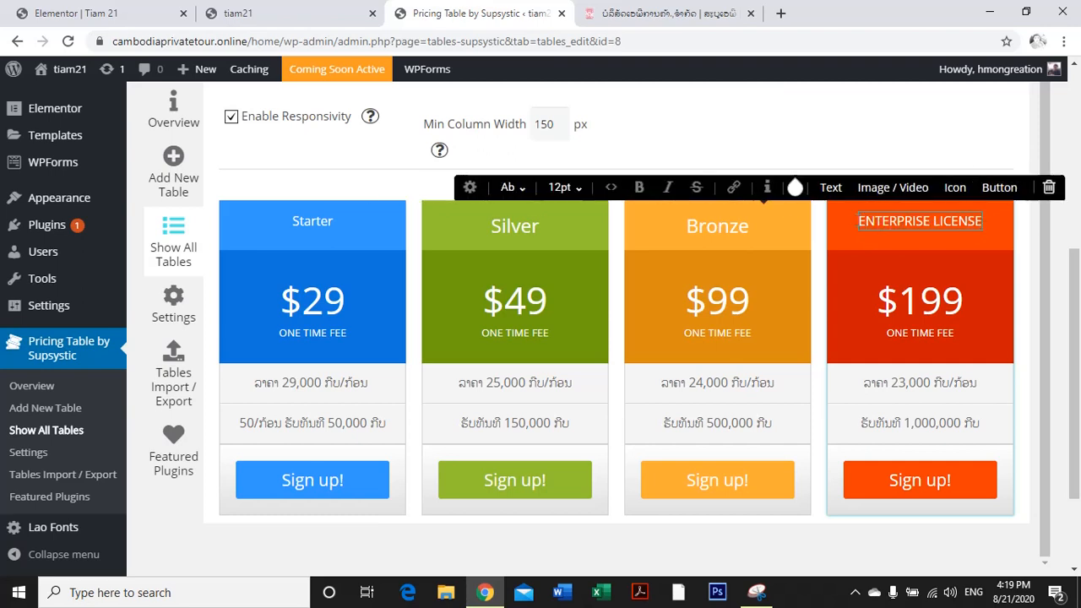
{"action": "type", "text": "Gold"}
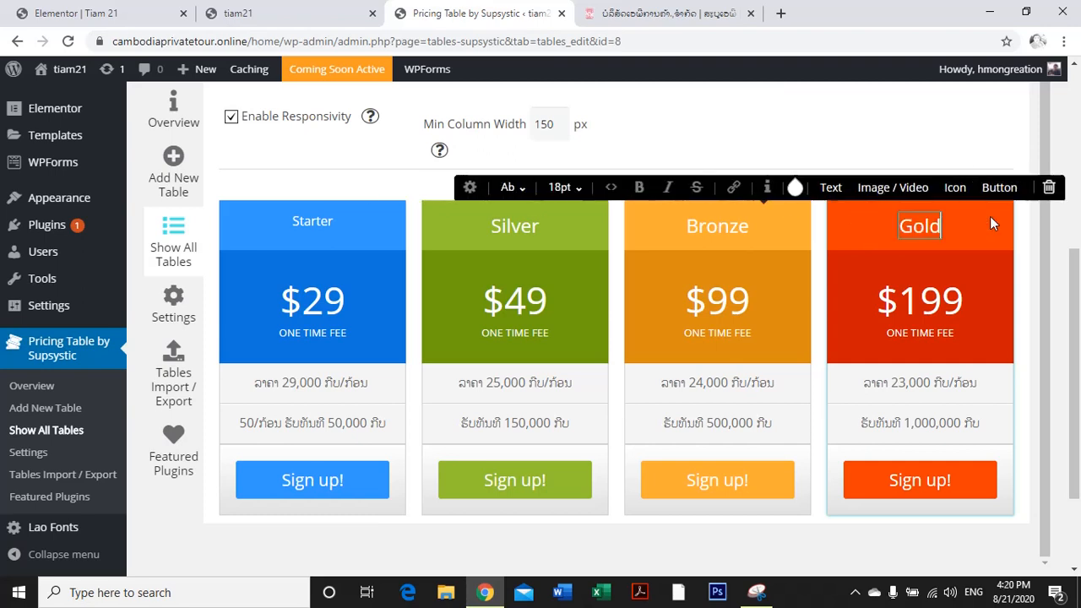
Replace the Starter column's "$29 ONE TIME FEE" text with "20+ກ້ອນ" copied from the a-pbrands.com table.
{"action": "left_click", "coordinate": [382, 340]}
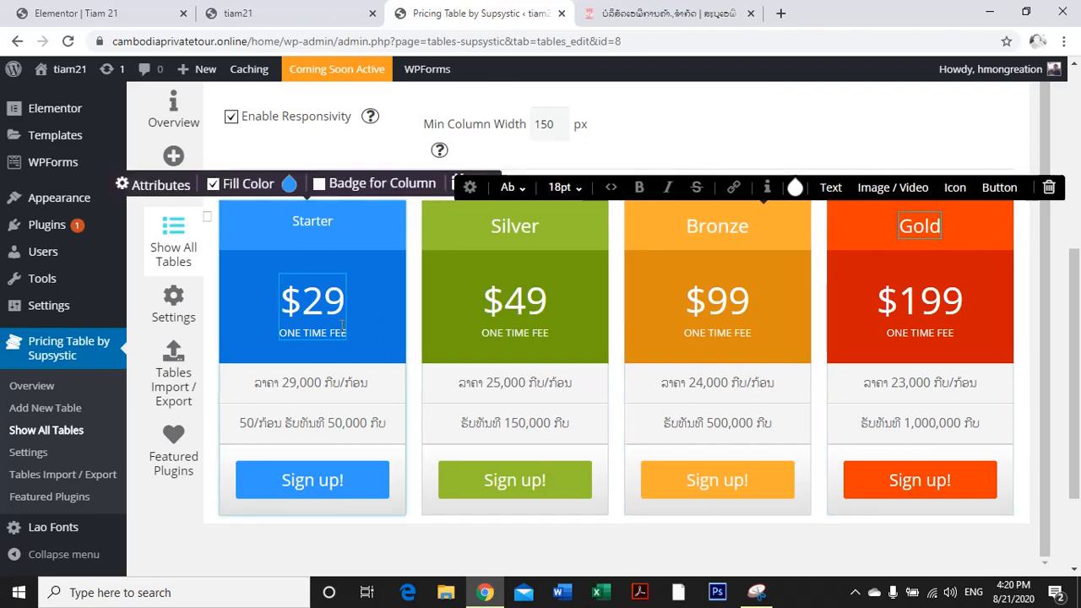
{"action": "left_click", "coordinate": [327, 300]}
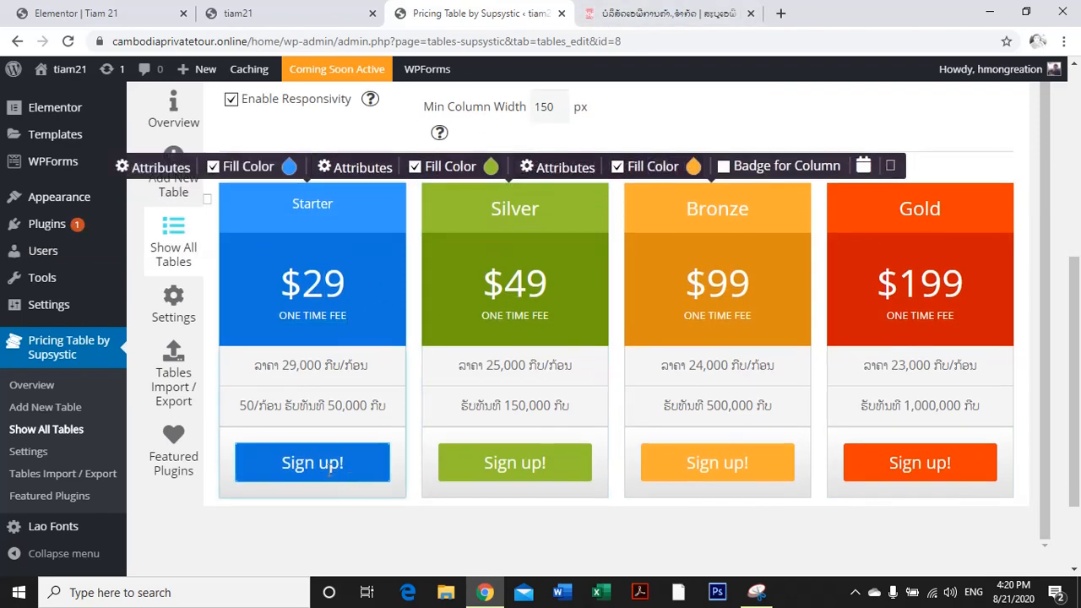
{"action": "key", "text": "ctrl+Tab"}
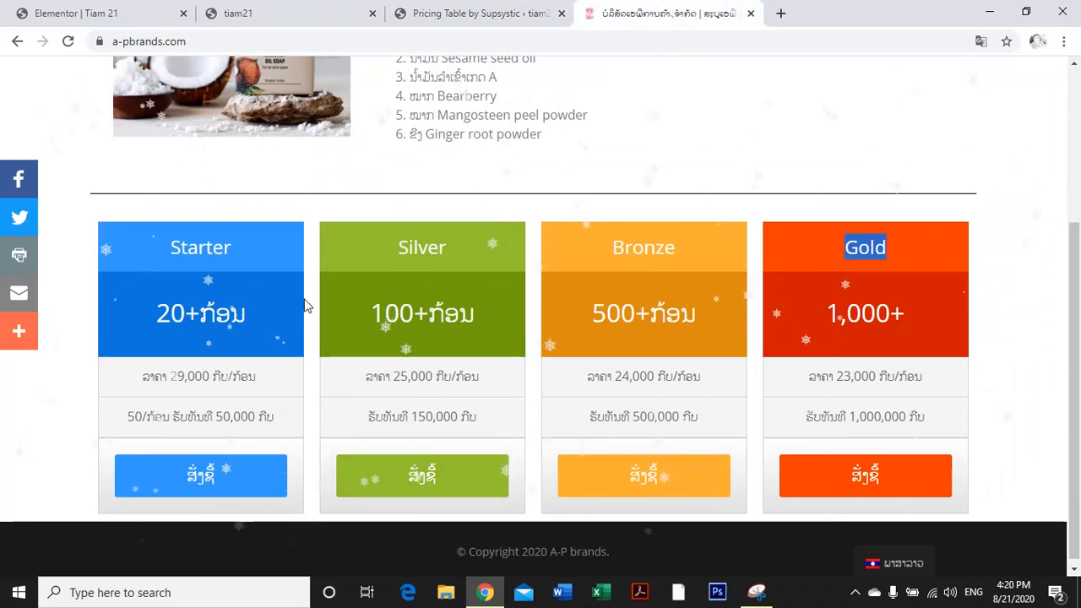
{"action": "left_click_drag", "start_coordinate": [157, 321], "coordinate": [245, 306]}
{"action": "key", "text": "ctrl+c"}
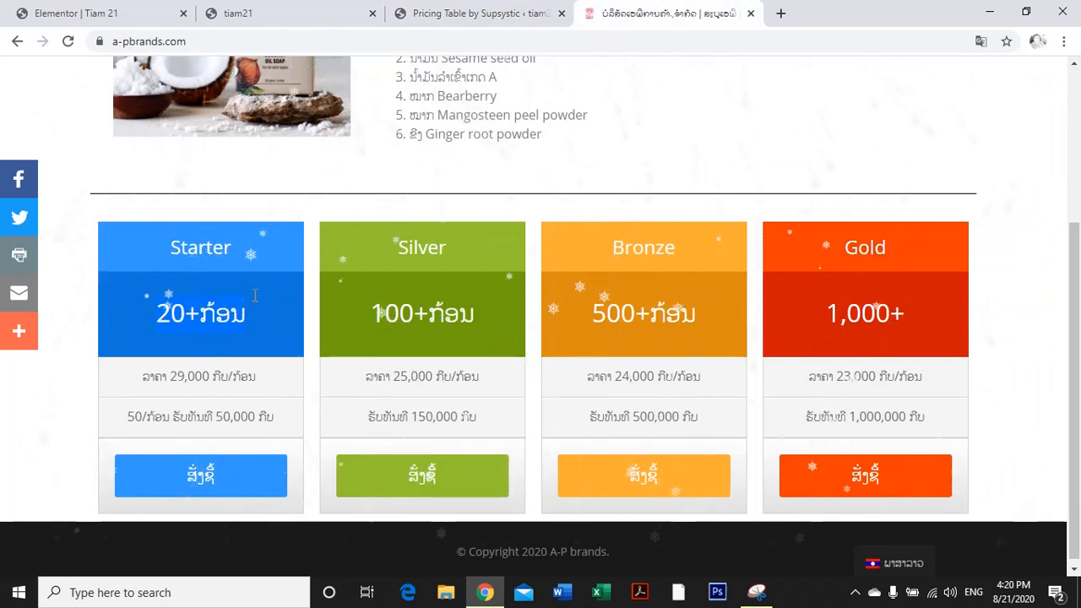
{"action": "left_click", "coordinate": [476, 19]}
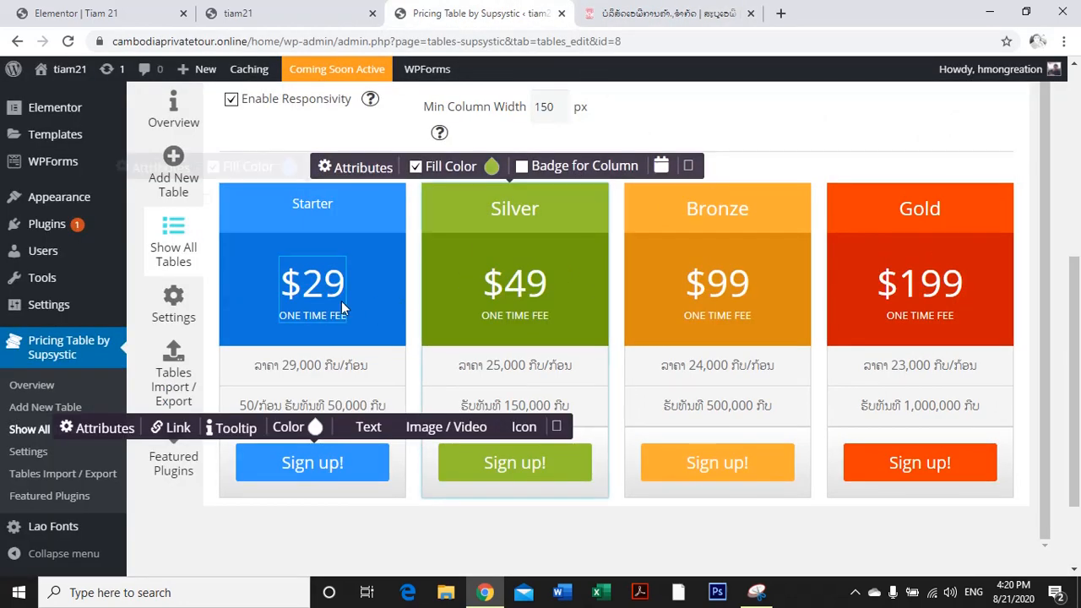
{"action": "left_click", "coordinate": [287, 283]}
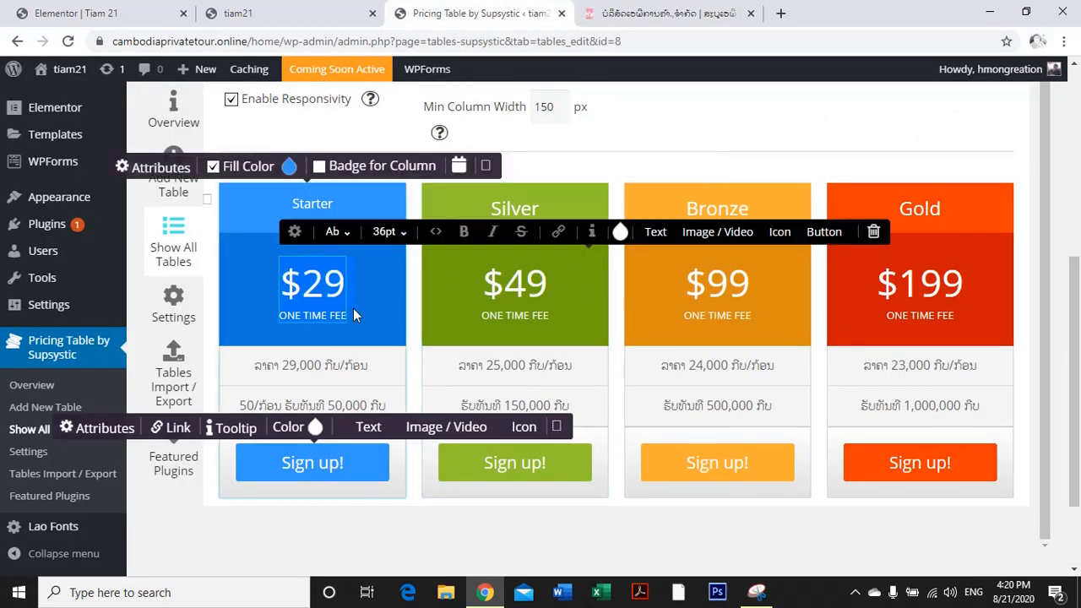
{"action": "key", "text": "ctrl+a"}
{"action": "key", "text": "ctrl+v"}
{"action": "scroll", "coordinate": [349, 308], "scroll_direction": "down", "scroll_amount": 1}
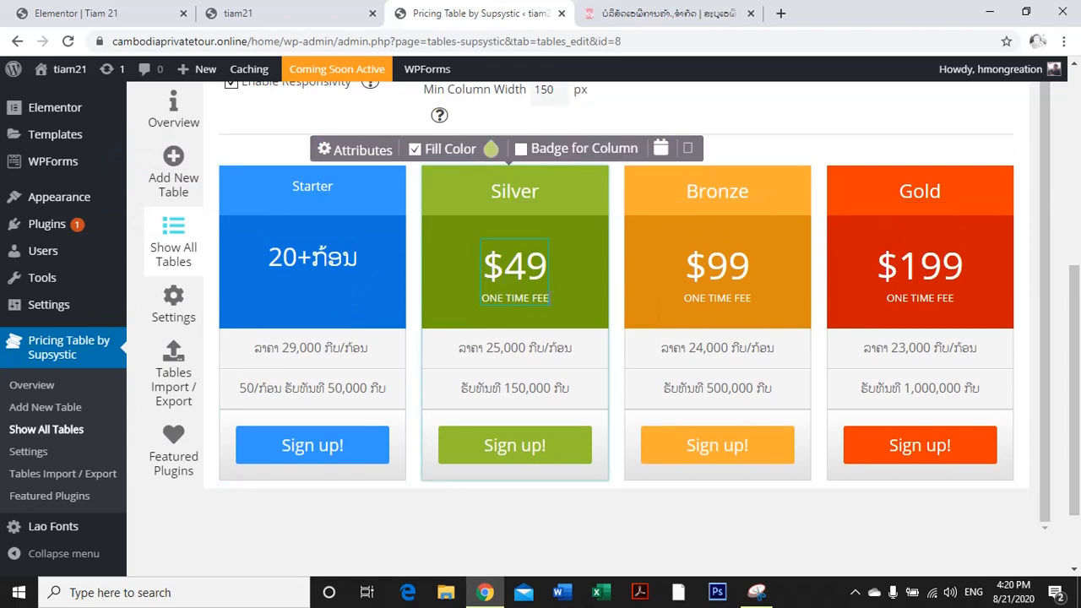
{"action": "left_click_drag", "start_coordinate": [519, 270], "coordinate": [527, 300]}
{"action": "key", "text": "ctrl+v"}
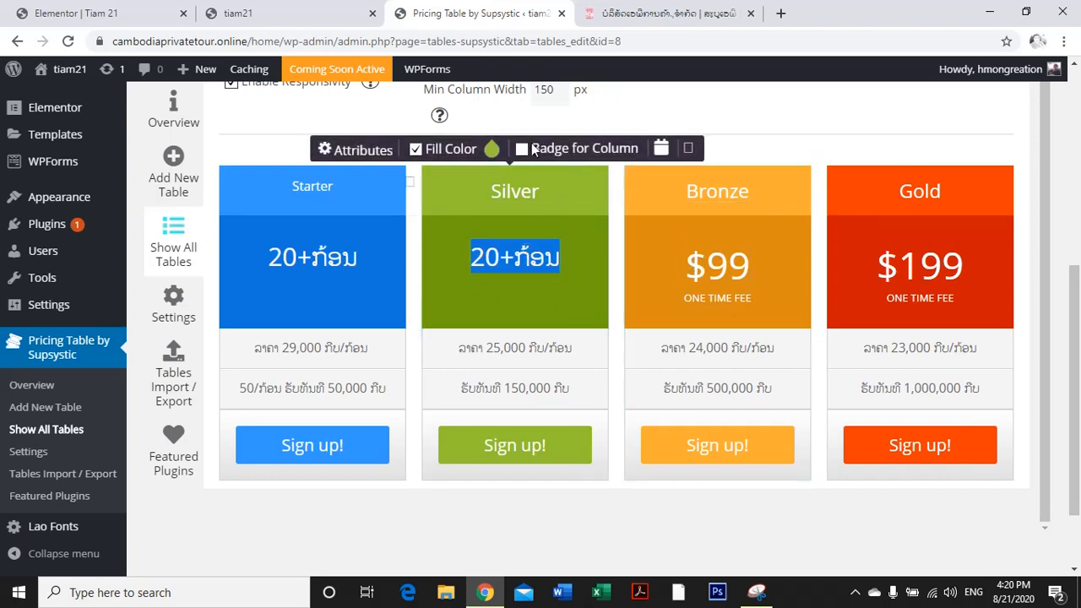
{"action": "mouse_move", "coordinate": [523, 257]}
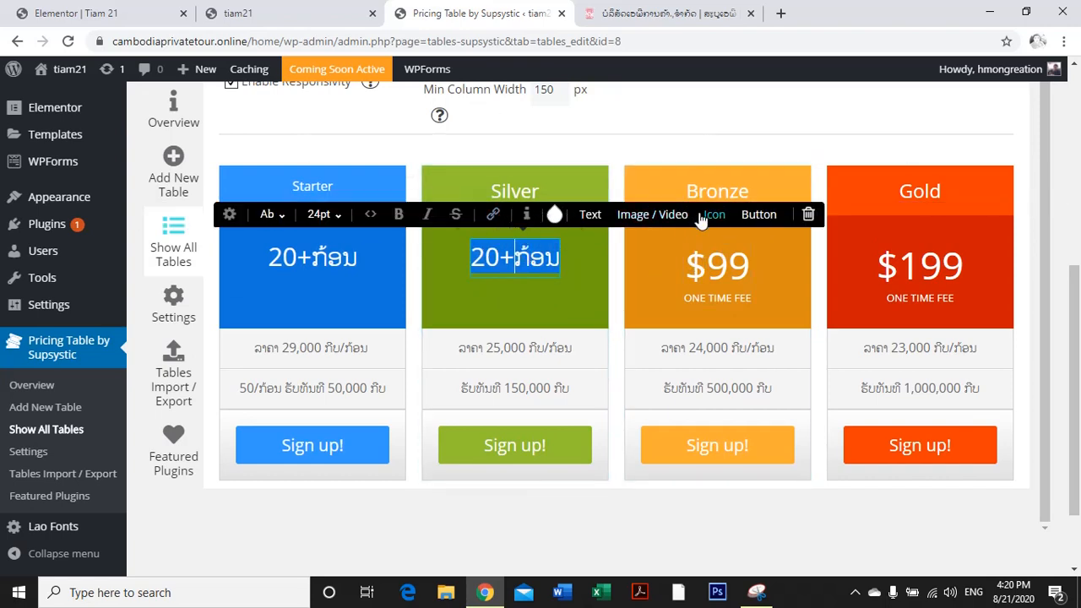
{"action": "scroll", "coordinate": [568, 113], "scroll_direction": "up", "scroll_amount": 4}
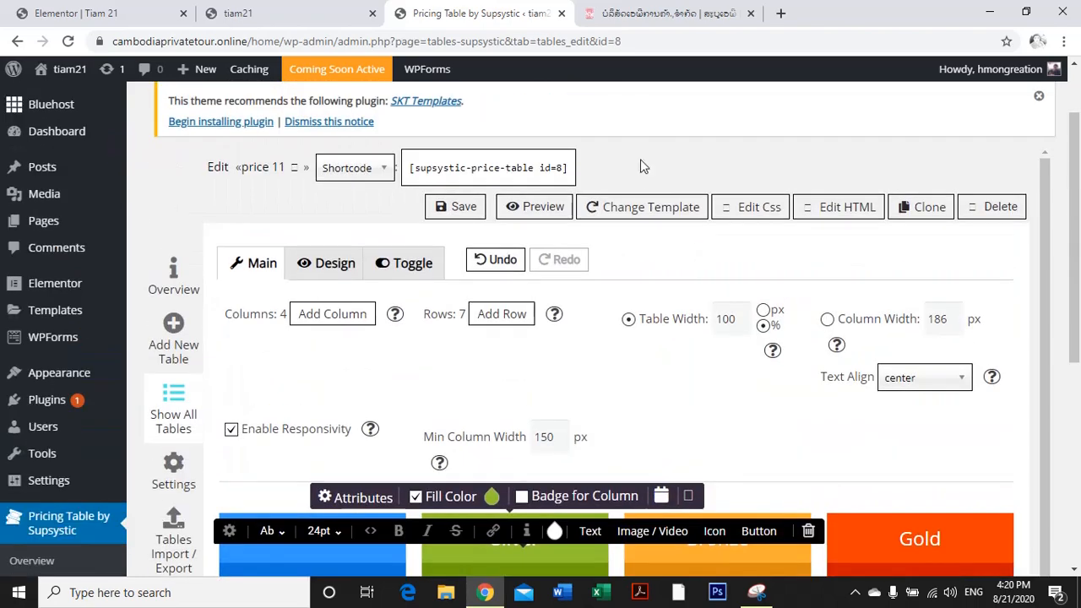
{"action": "left_click", "coordinate": [497, 259]}
Replace the Silver column's "$49 ONE TIME FEE" text with "100+ກ້ອນ" copied from the a-pbrands.com table.
{"action": "scroll", "coordinate": [582, 371], "scroll_direction": "down", "scroll_amount": 3}
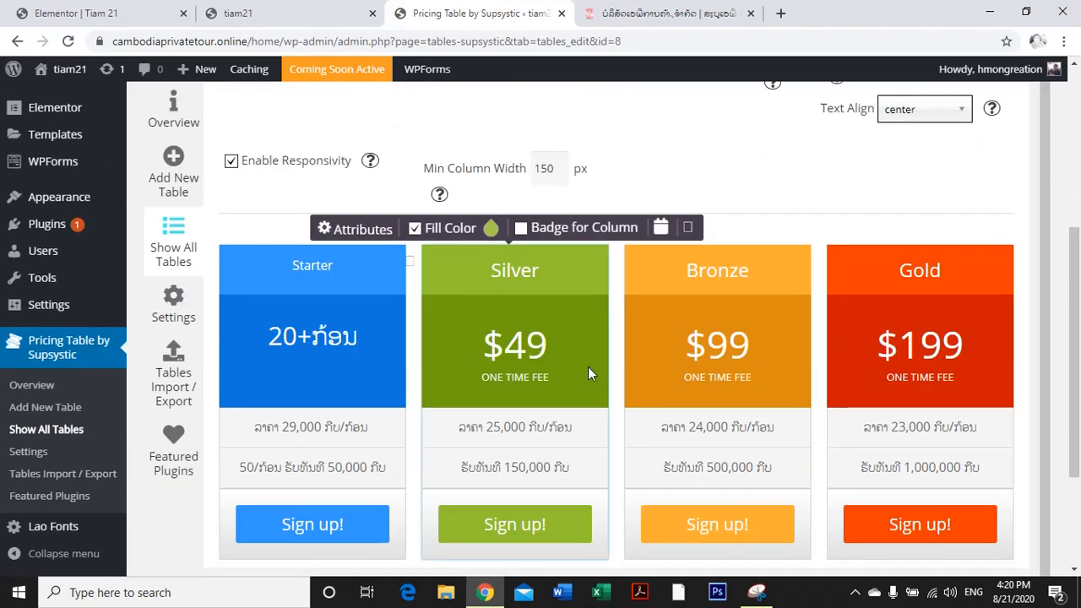
{"action": "key", "text": "ctrl+Tab"}
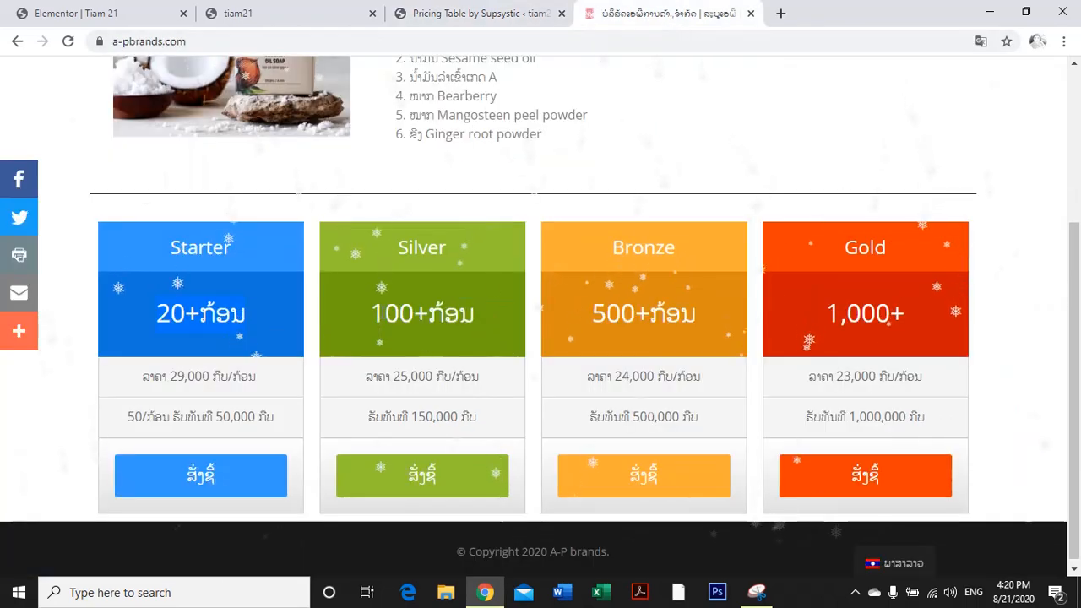
{"action": "left_click_drag", "start_coordinate": [369, 315], "coordinate": [475, 316]}
{"action": "key", "text": "ctrl+c"}
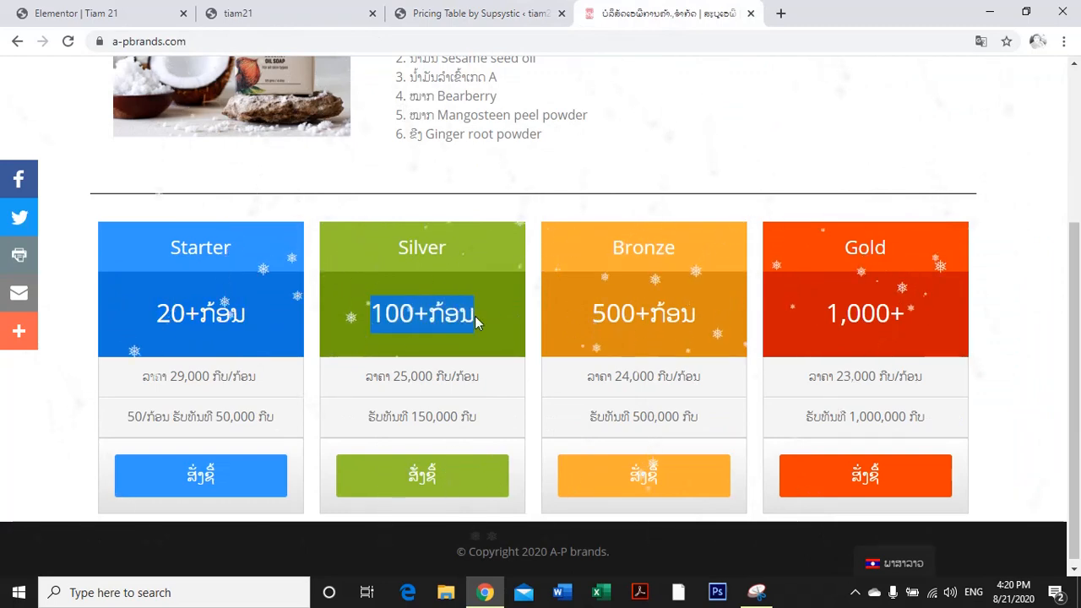
{"action": "left_click", "coordinate": [477, 13]}
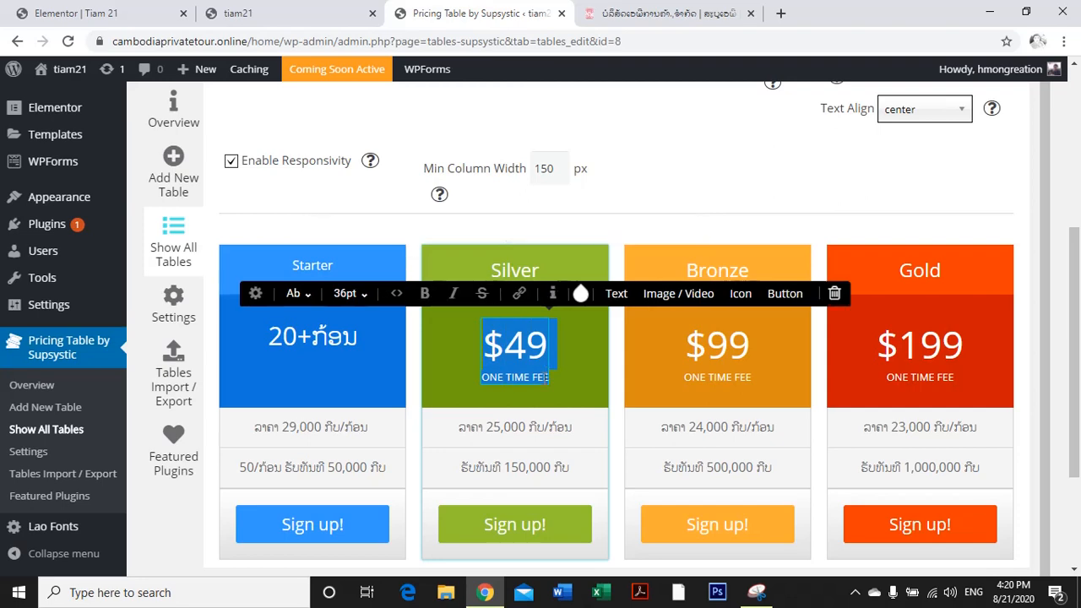
{"action": "key", "text": "ctrl+v"}
Replace the Bronze column's "$99 ONE TIME FEE" text with "500+ກ້ອນ" copied from the a-pbrands.com table.
{"action": "left_click", "coordinate": [650, 13]}
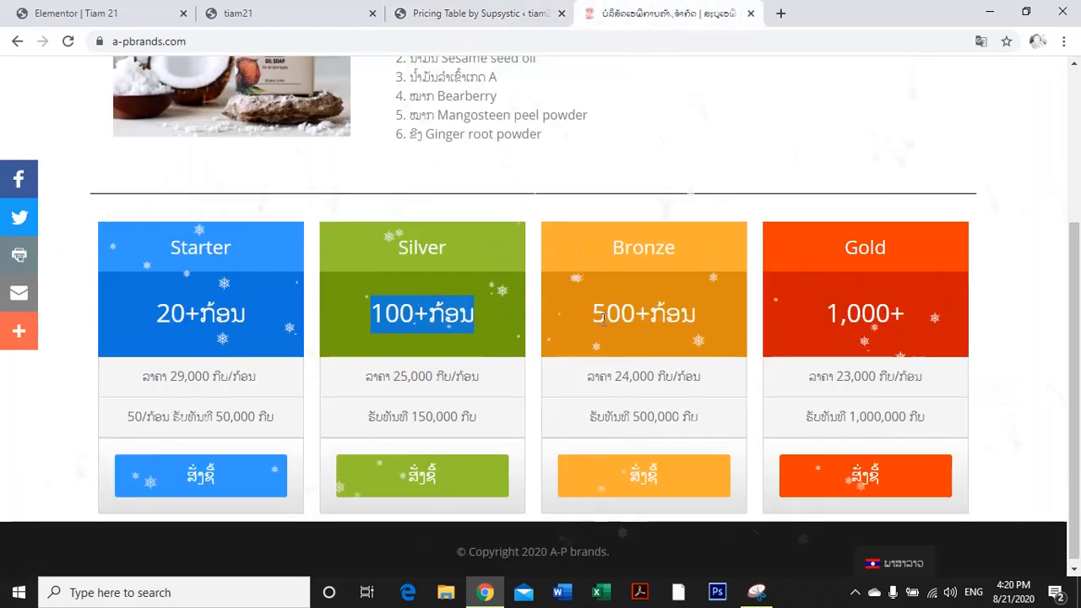
{"action": "left_click_drag", "start_coordinate": [591, 314], "coordinate": [694, 314]}
{"action": "key", "text": "ctrl+c"}
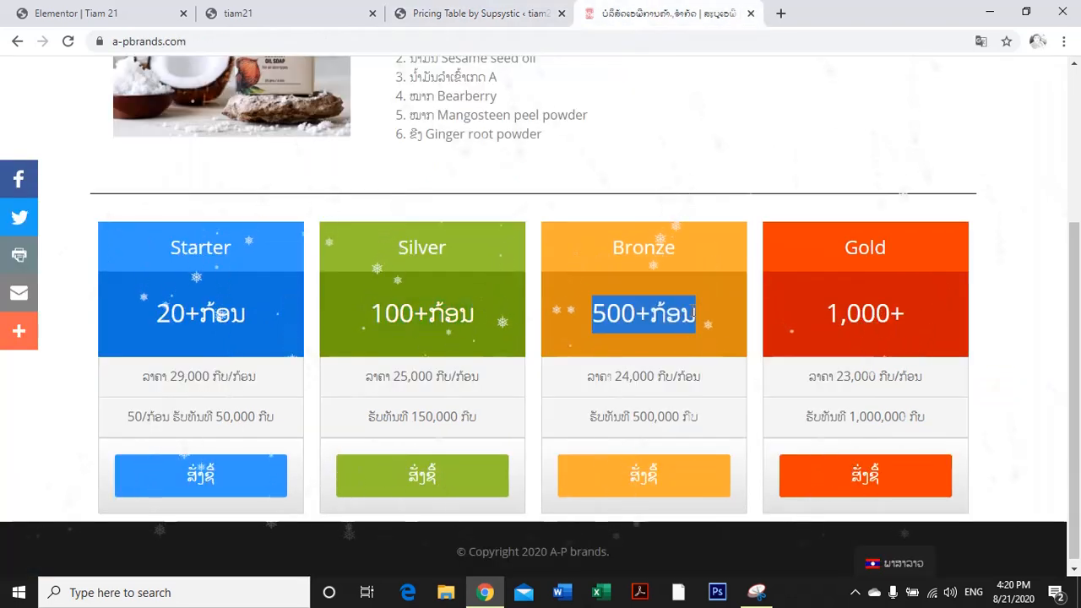
{"action": "left_click", "coordinate": [531, 17]}
{"action": "left_click", "coordinate": [693, 342]}
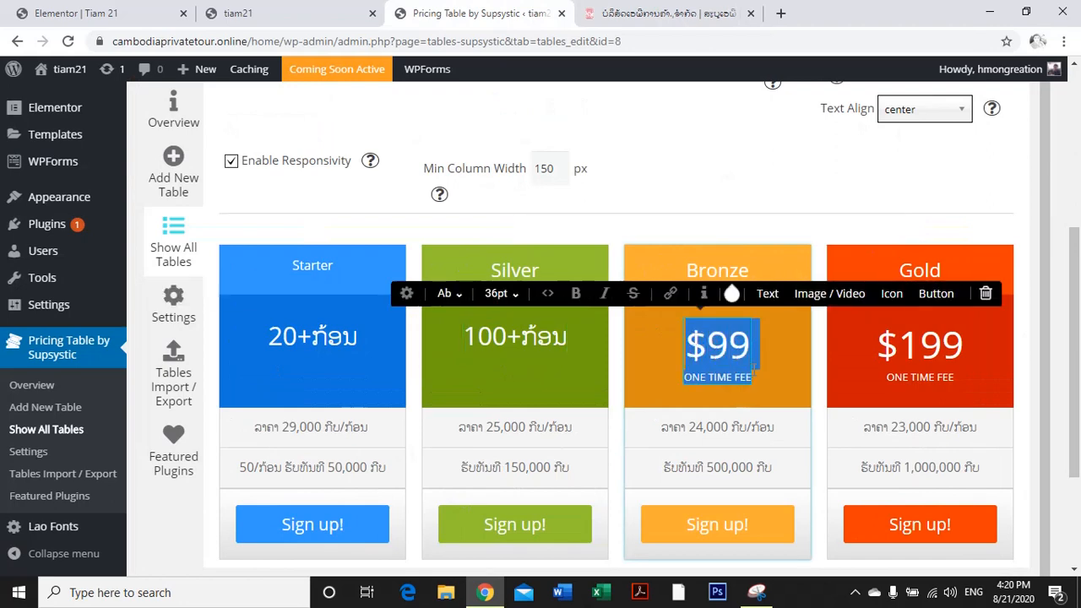
{"action": "left_click", "coordinate": [766, 352]}
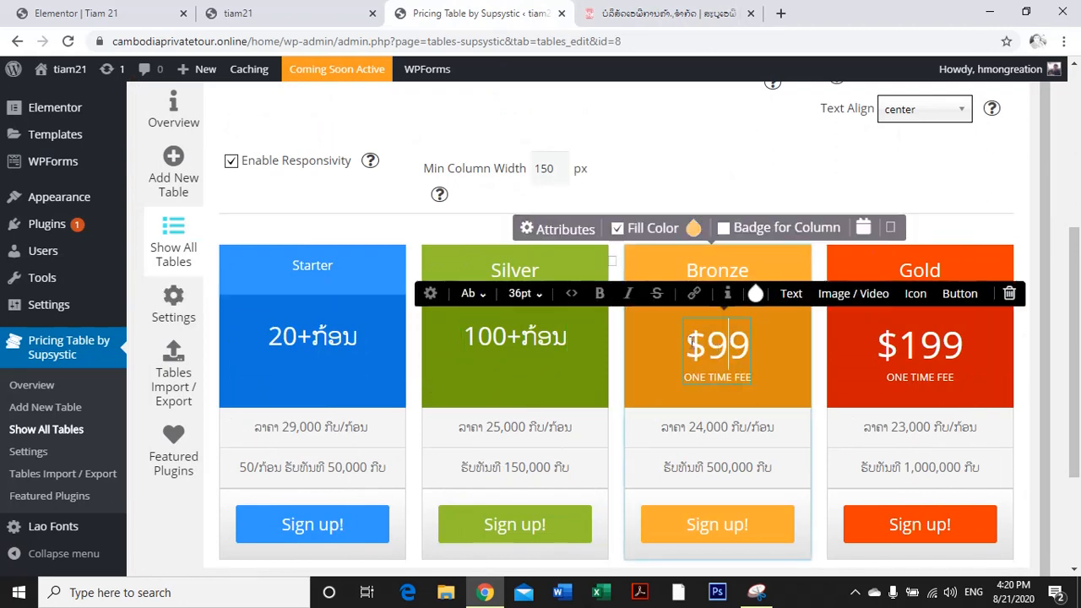
{"action": "key", "text": "ctrl+a"}
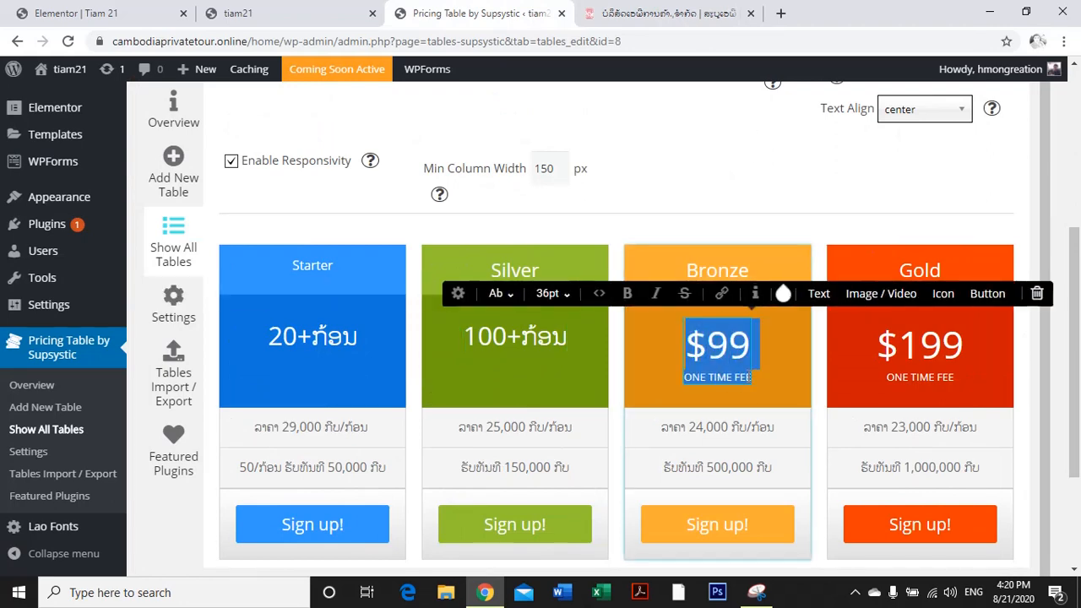
{"action": "key", "text": "ctrl+v"}
Replace the Gold column's "$199 ONE TIME FEE" text with "1,000+" copied from the a-pbrands.com table.
{"action": "left_click", "coordinate": [726, 21]}
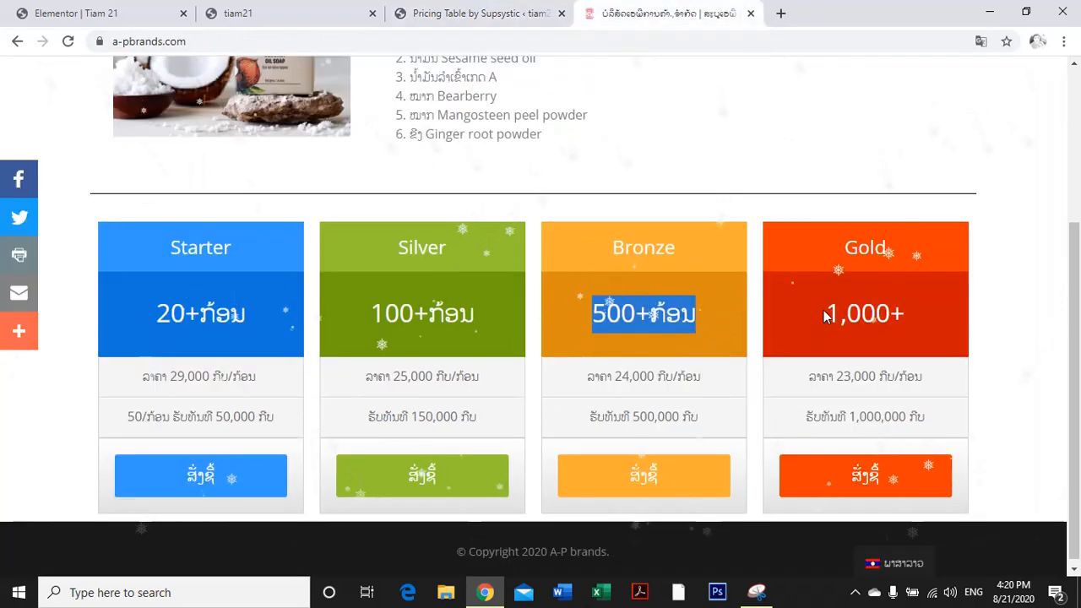
{"action": "left_click_drag", "start_coordinate": [823, 310], "coordinate": [901, 316]}
{"action": "key", "text": "ctrl+c"}
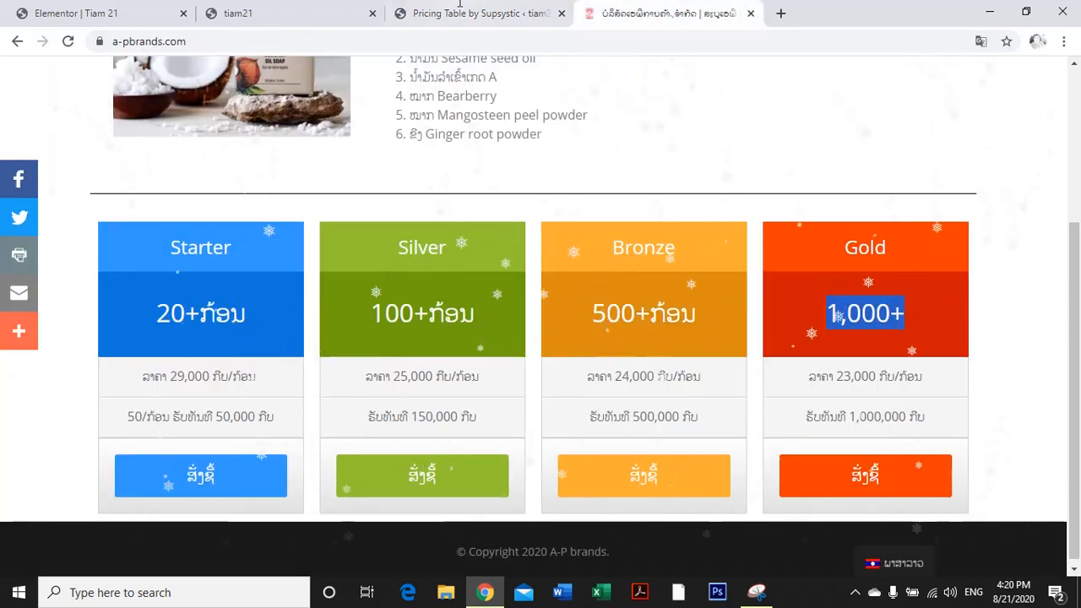
{"action": "left_click", "coordinate": [447, 15]}
{"action": "left_click", "coordinate": [897, 342]}
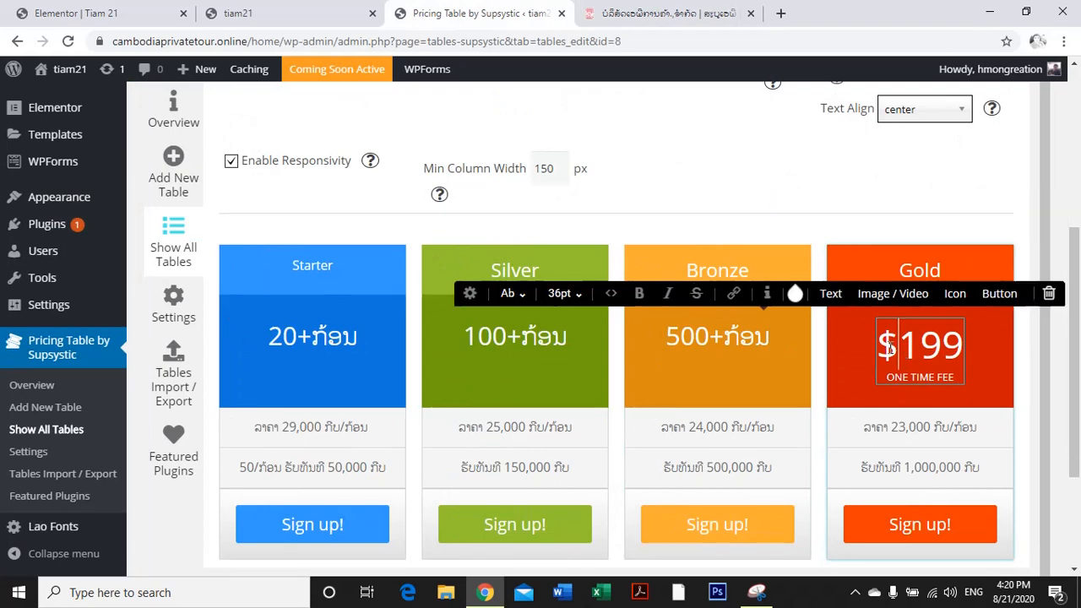
{"action": "key", "text": "ctrl+a"}
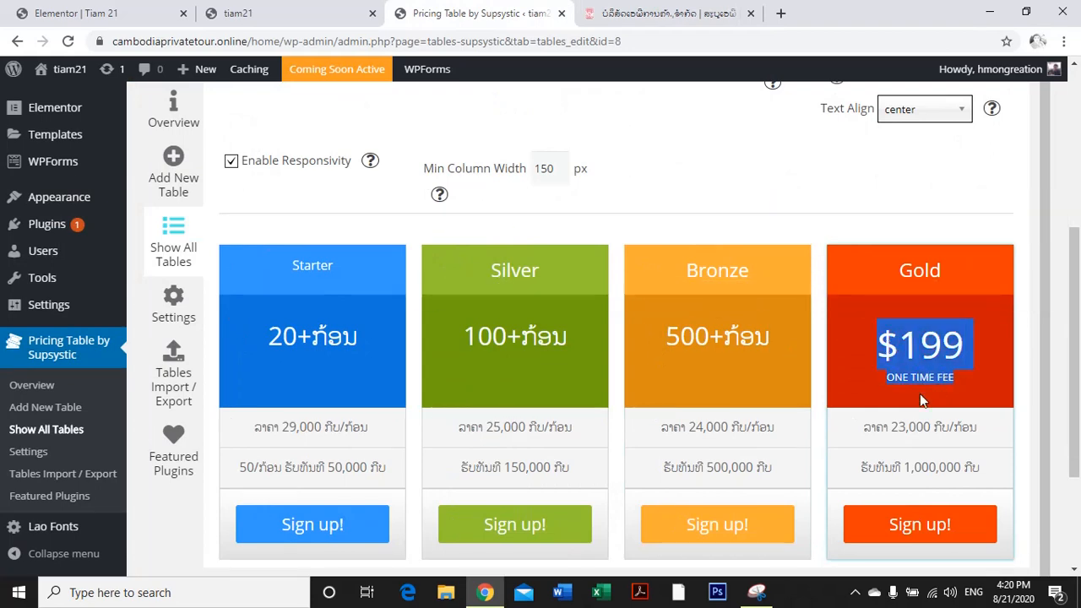
{"action": "left_click", "coordinate": [920, 344]}
{"action": "left_click_drag", "start_coordinate": [890, 347], "coordinate": [948, 381]}
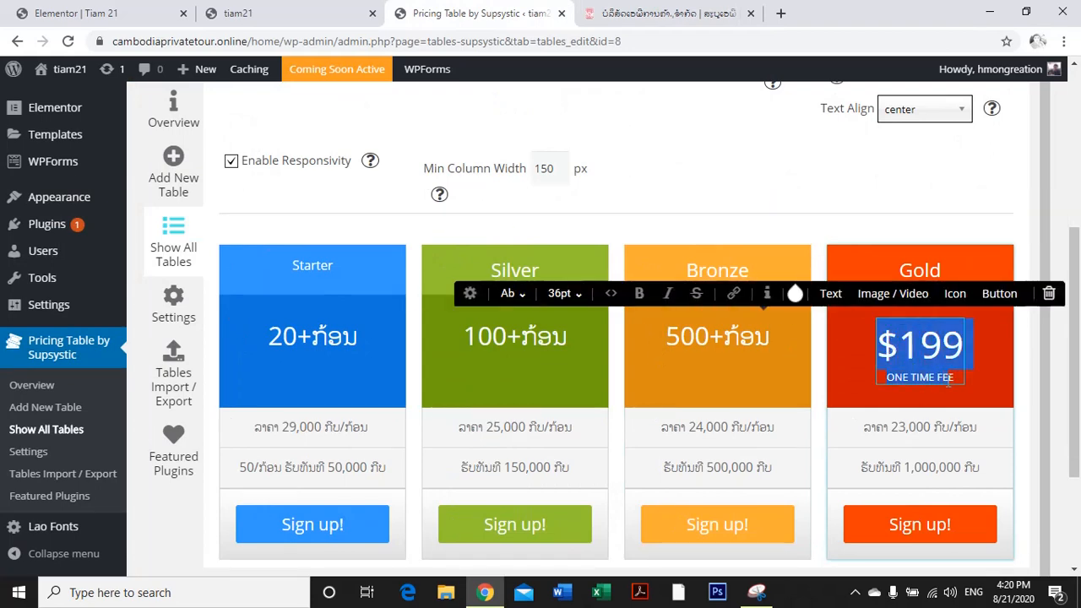
{"action": "key", "text": "ctrl+v"}
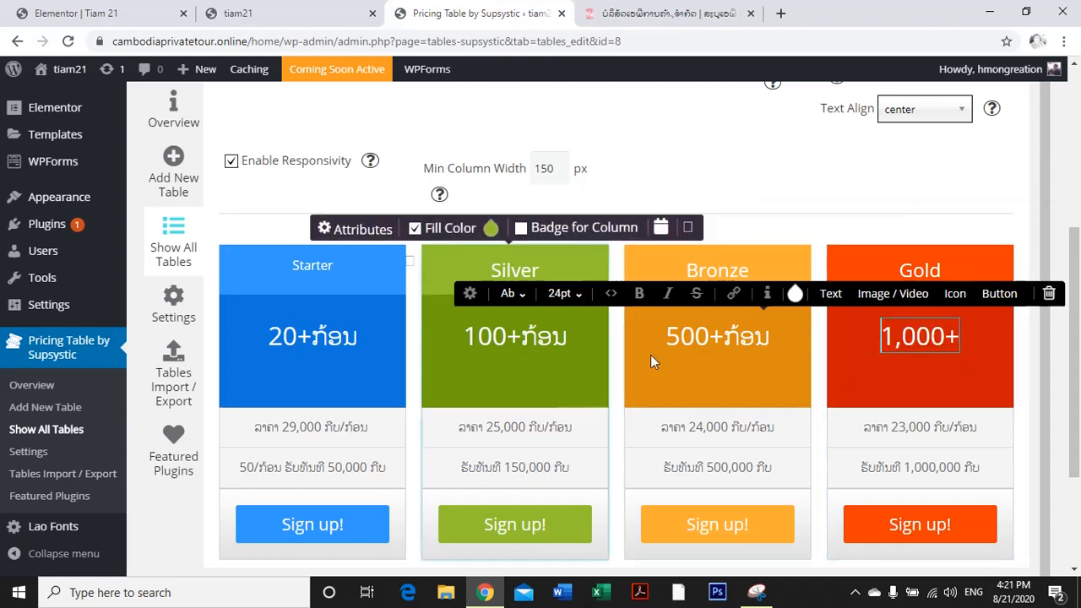
Compare the edited pricing table and its sign-up buttons with the original table on a-pbrands.com.
{"action": "left_click", "coordinate": [667, 14]}
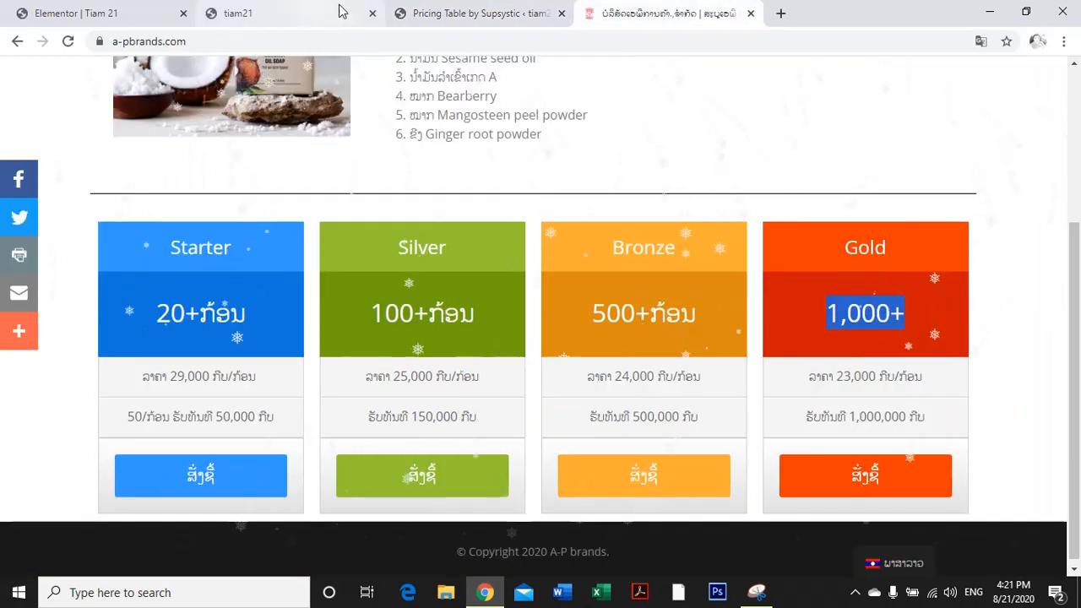
{"action": "left_click", "coordinate": [455, 14]}
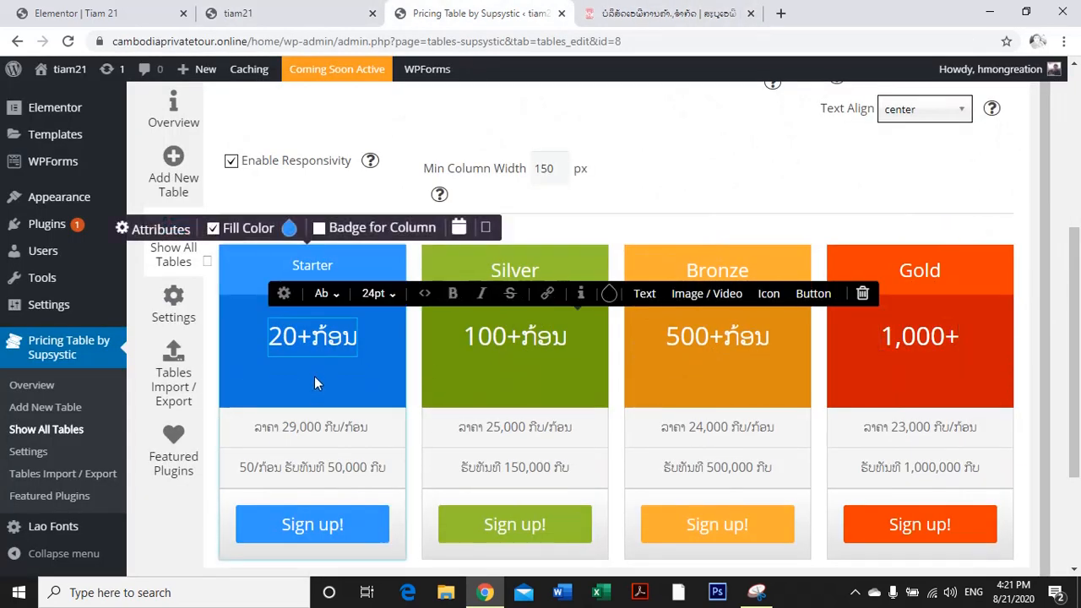
{"action": "scroll", "coordinate": [417, 393], "scroll_direction": "down", "scroll_amount": 1}
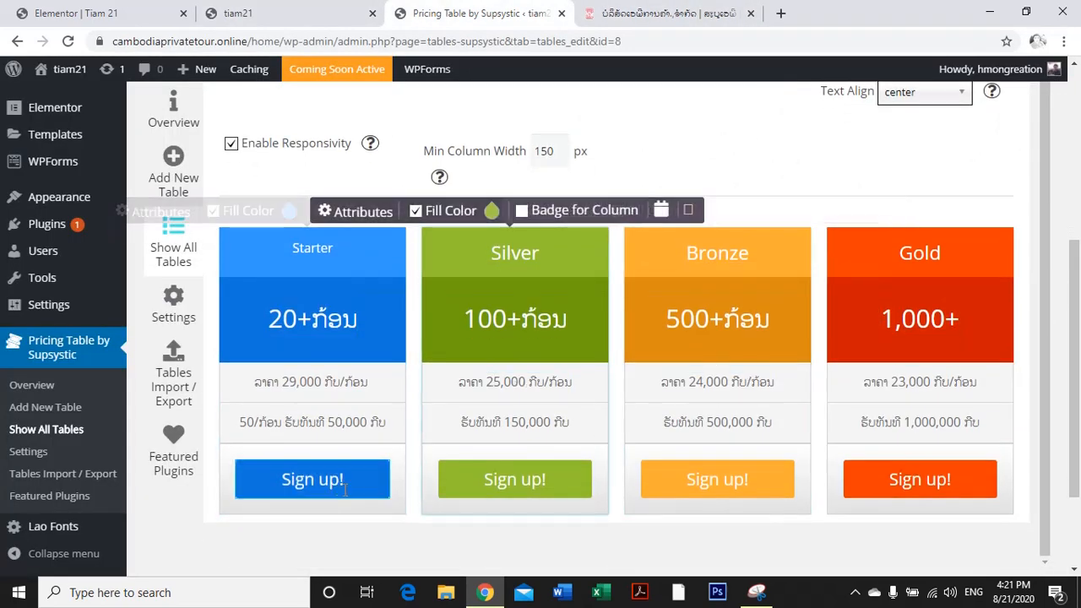
{"action": "left_click", "coordinate": [641, 17]}
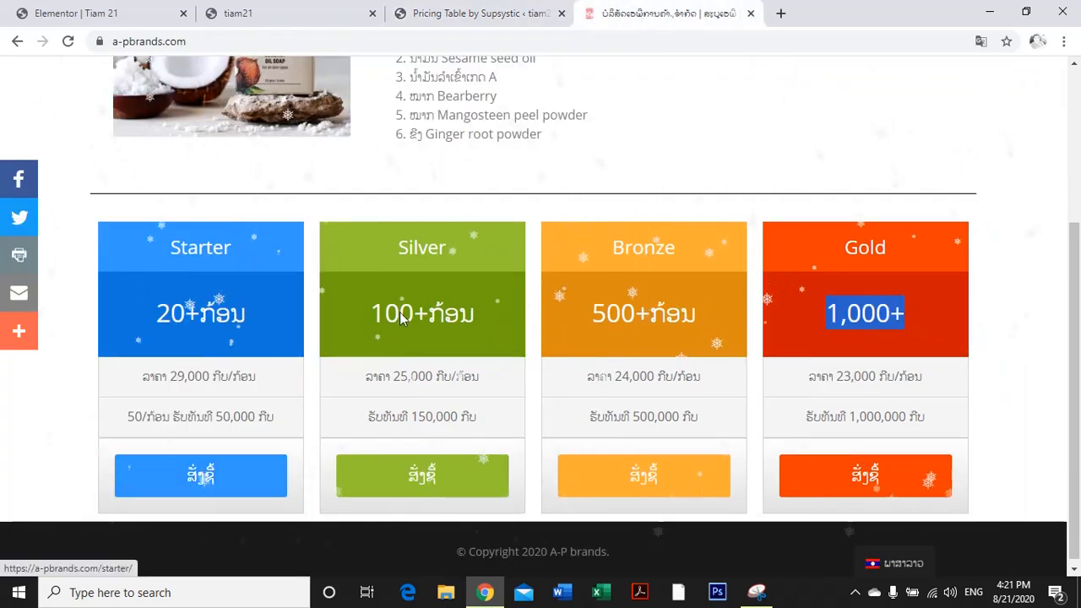
Replace the Starter column's "Sign up!" button text with the Lao label "ສັ່ງຊື້" in the pricing table editor.
{"action": "left_click", "coordinate": [479, 14]}
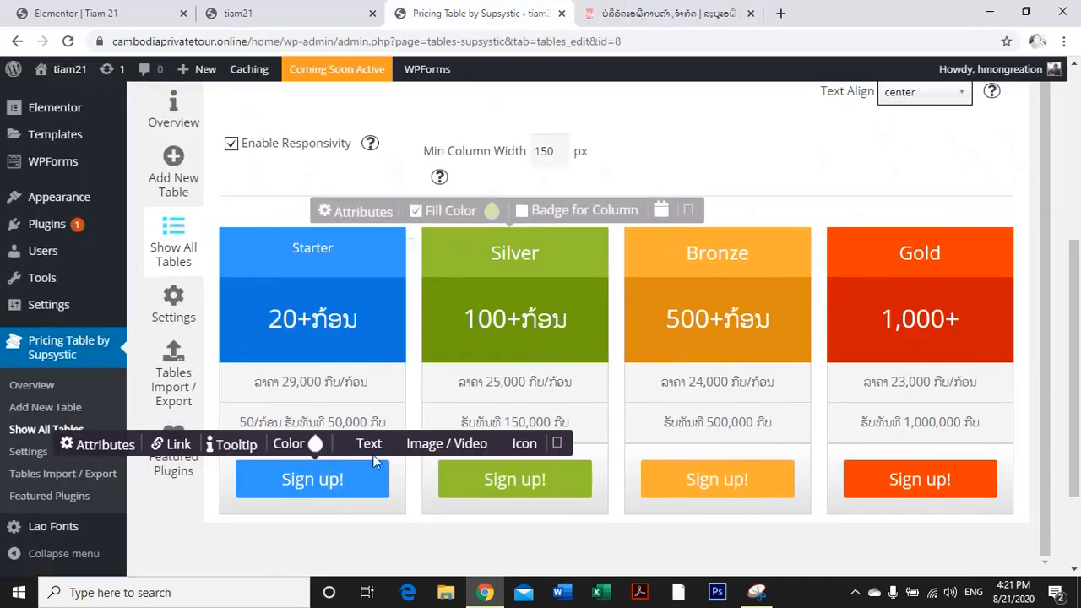
{"action": "left_click", "coordinate": [975, 593]}
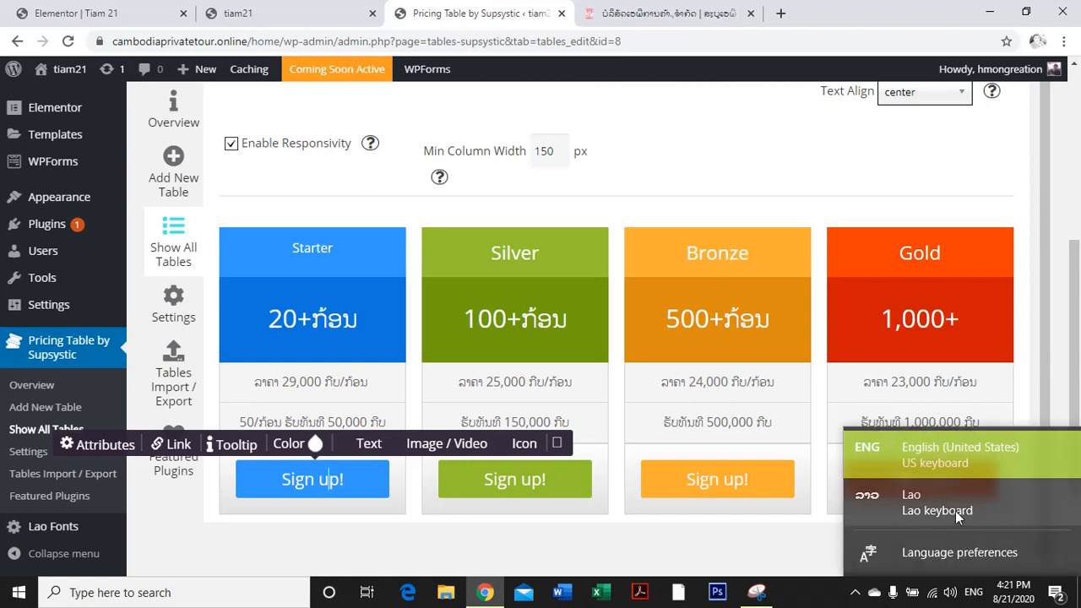
{"action": "left_click", "coordinate": [928, 503]}
{"action": "left_click", "coordinate": [347, 479]}
{"action": "key", "text": "BackSpace"}
{"action": "key", "text": "BackSpace"}
{"action": "key", "text": "BackSpace"}
{"action": "key", "text": "BackSpace"}
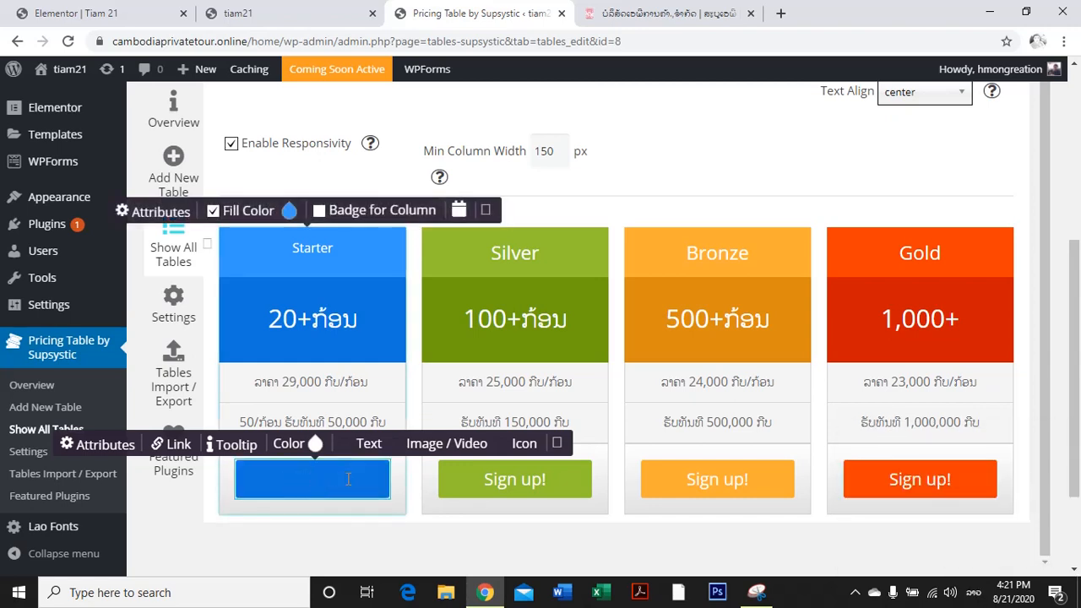
{"action": "type", "text": "ສັ່ງຊື້"}
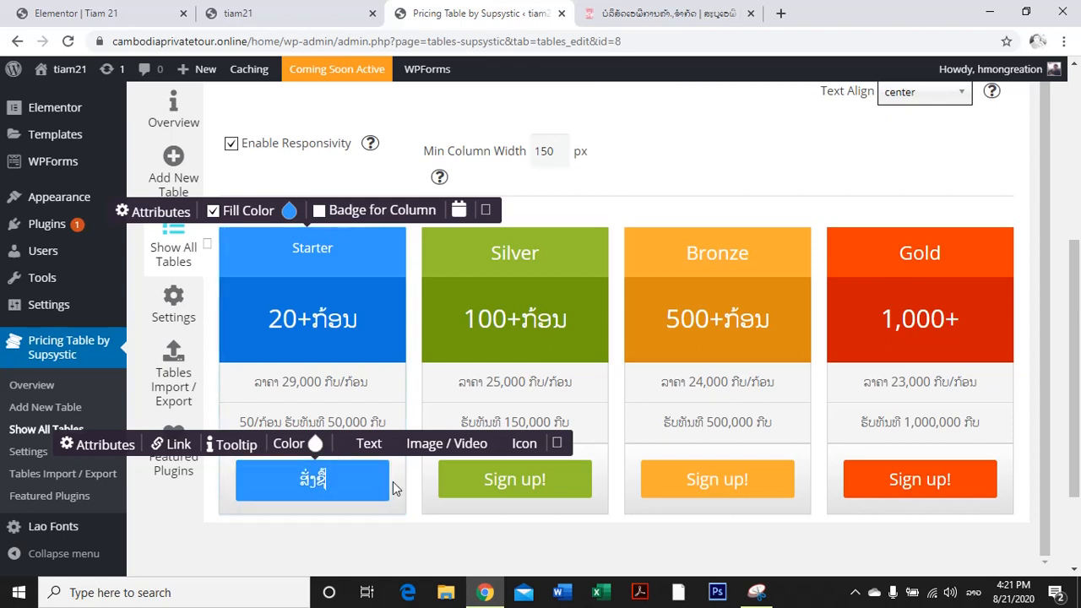
Replace the Silver column's "Sign up!" button text with "ສັ່ງຊື້".
{"action": "left_click", "coordinate": [580, 492]}
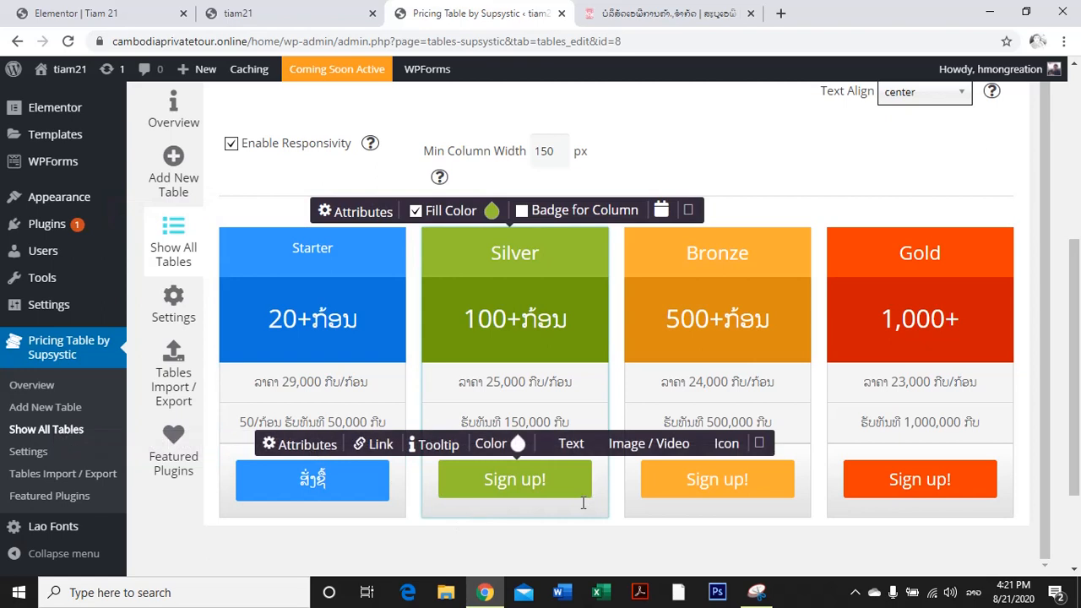
{"action": "key", "text": "BackSpace"}
{"action": "key", "text": "BackSpace"}
{"action": "key", "text": "BackSpace"}
{"action": "key", "text": "BackSpace"}
{"action": "key", "text": "BackSpace"}
{"action": "key", "text": "BackSpace"}
{"action": "key", "text": "BackSpace"}
{"action": "key", "text": "BackSpace"}
{"action": "type", "text": "ສັ່ງຊື້"}
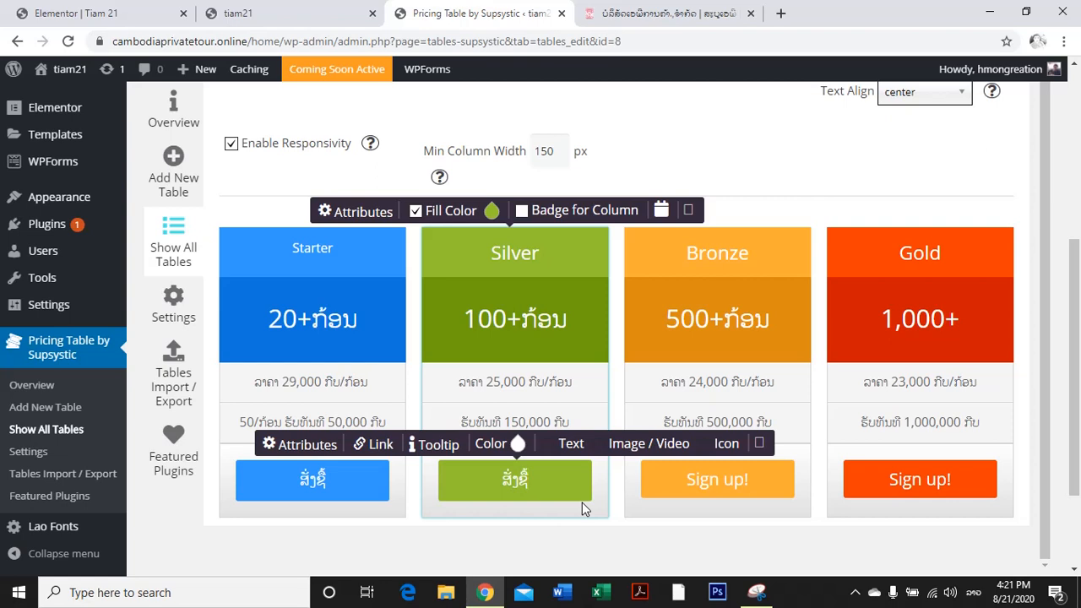
Replace the Bronze column's "Sign up!" button text with "ສັ່ງຊື້".
{"action": "left_click", "coordinate": [760, 478]}
{"action": "key", "text": "BackSpace"}
{"action": "key", "text": "BackSpace"}
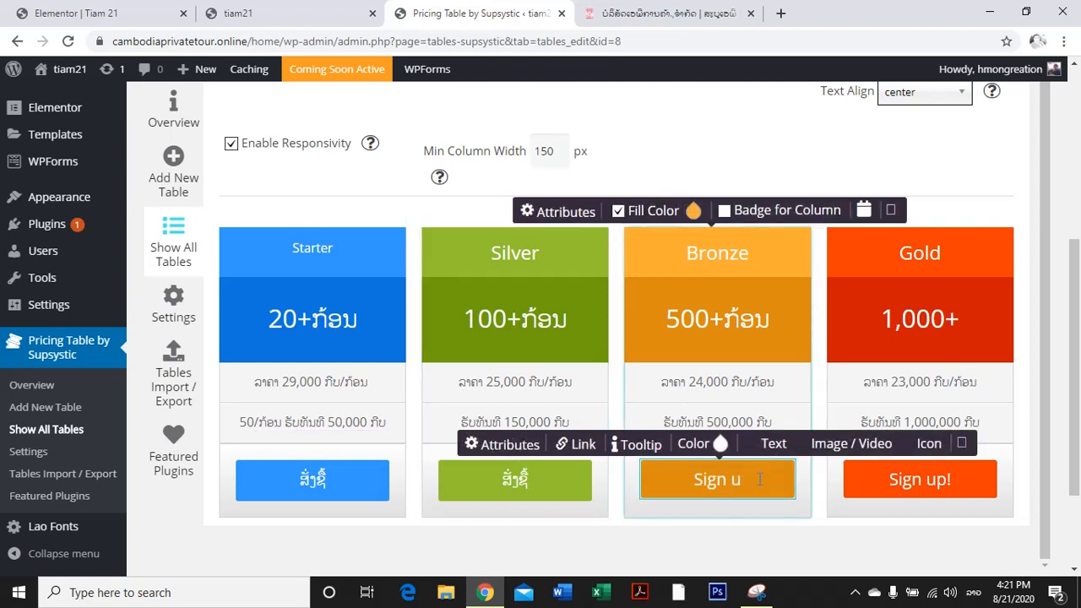
{"action": "type", "text": "ສັ່ງຊື້"}
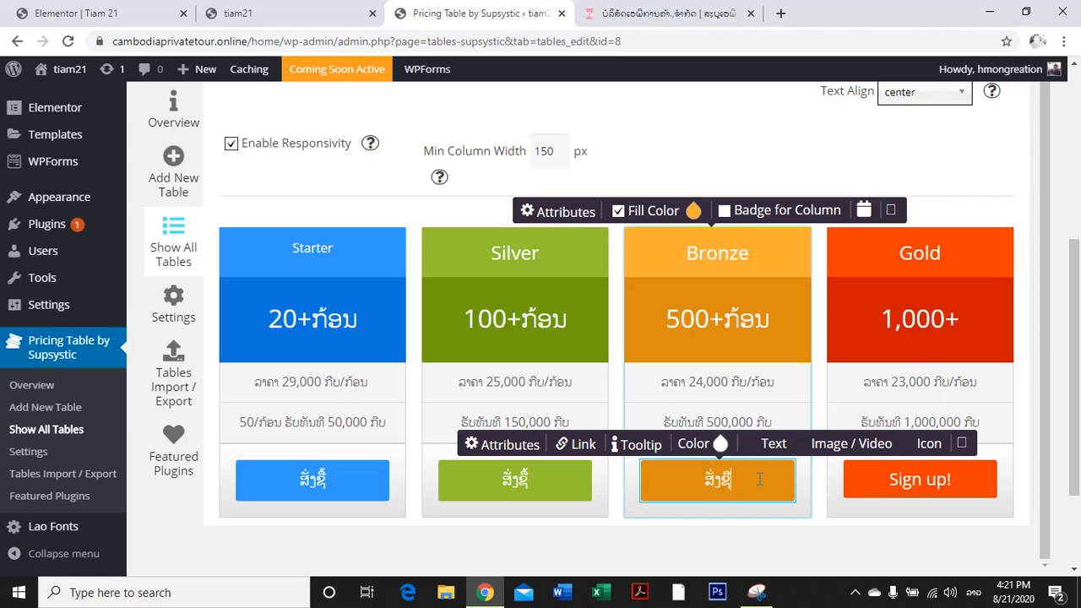
Replace the Gold column's "Sign up!" button text with "ສັ່ງຊື້".
{"action": "left_click", "coordinate": [952, 480]}
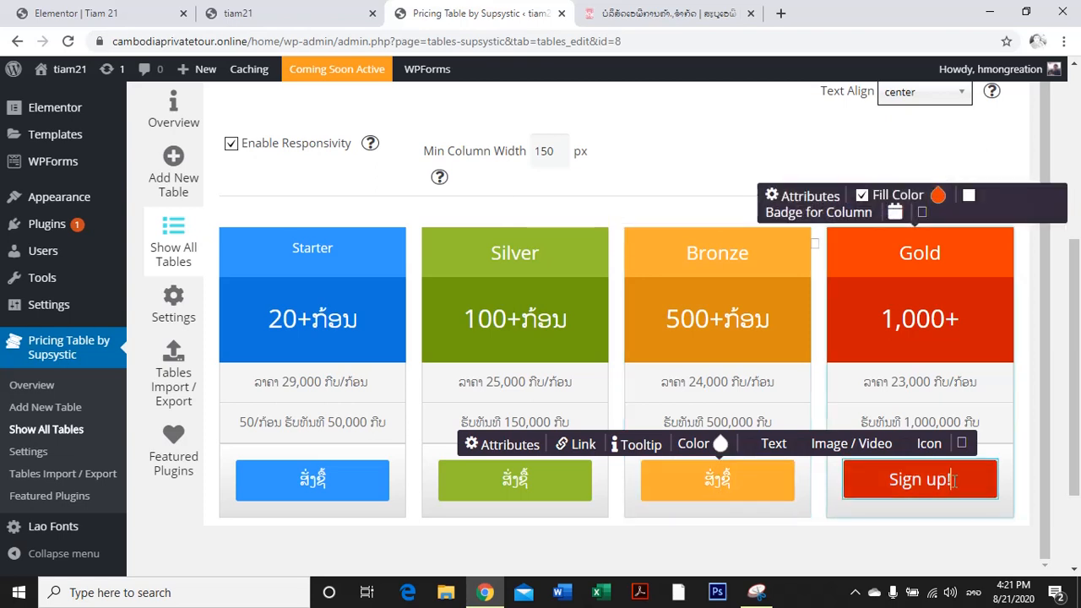
{"action": "key", "text": "BackSpace"}
{"action": "key", "text": "BackSpace"}
{"action": "key", "text": "BackSpace"}
{"action": "key", "text": "BackSpace"}
{"action": "key", "text": "BackSpace"}
{"action": "key", "text": "BackSpace"}
{"action": "key", "text": "BackSpace"}
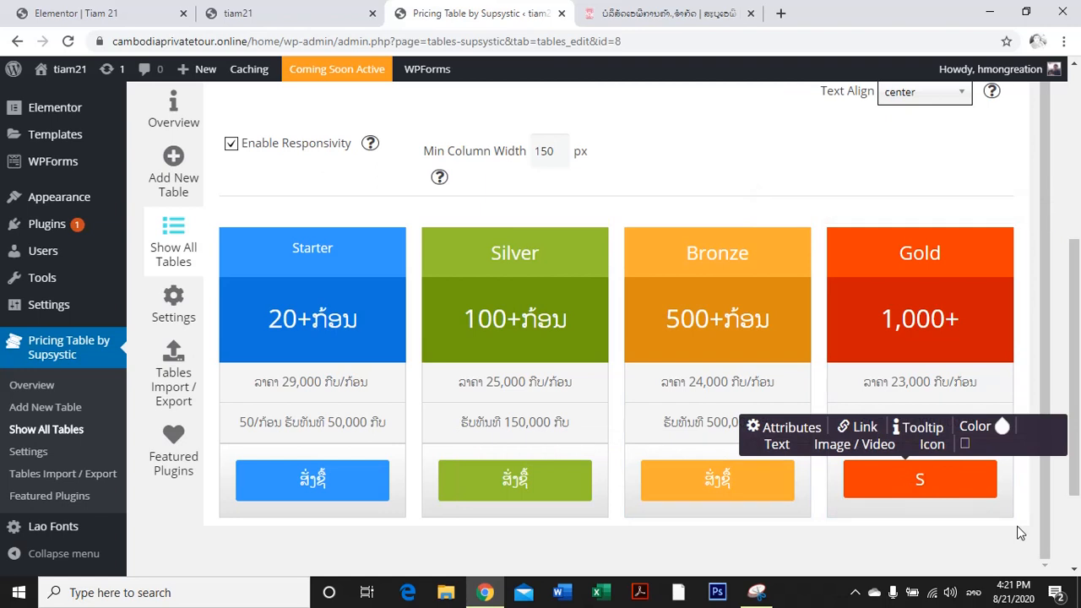
{"action": "type", "text": "ສັ່ງຊື້"}
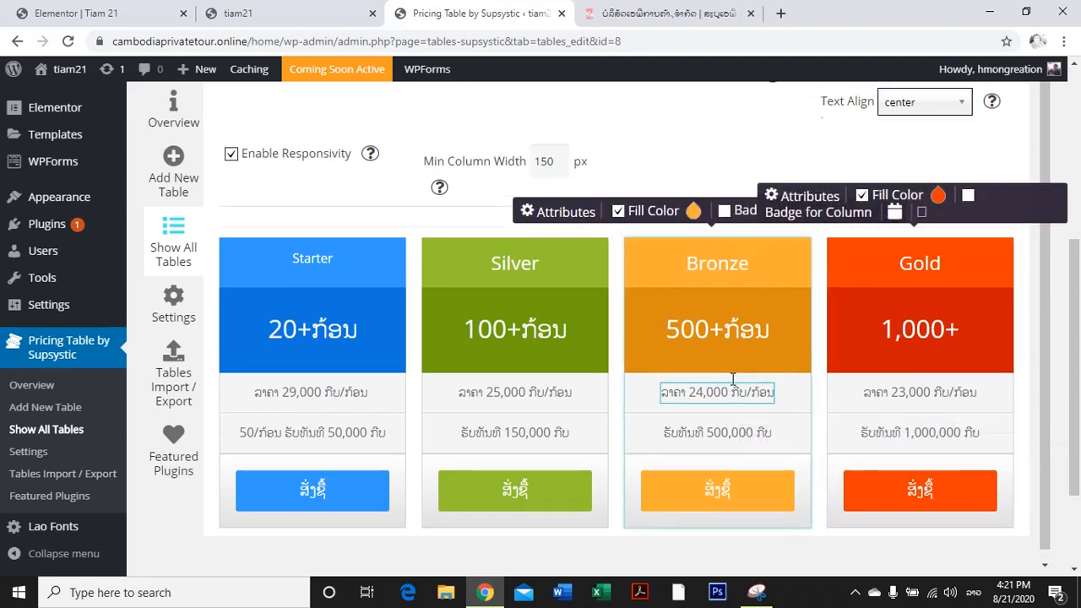
Save the pricing table and copy its shortcode [supsystic-price-table id=8].
{"action": "scroll", "coordinate": [667, 148], "scroll_direction": "up", "scroll_amount": 2}
{"action": "scroll", "coordinate": [667, 148], "scroll_direction": "up", "scroll_amount": 4}
{"action": "left_click", "coordinate": [461, 267]}
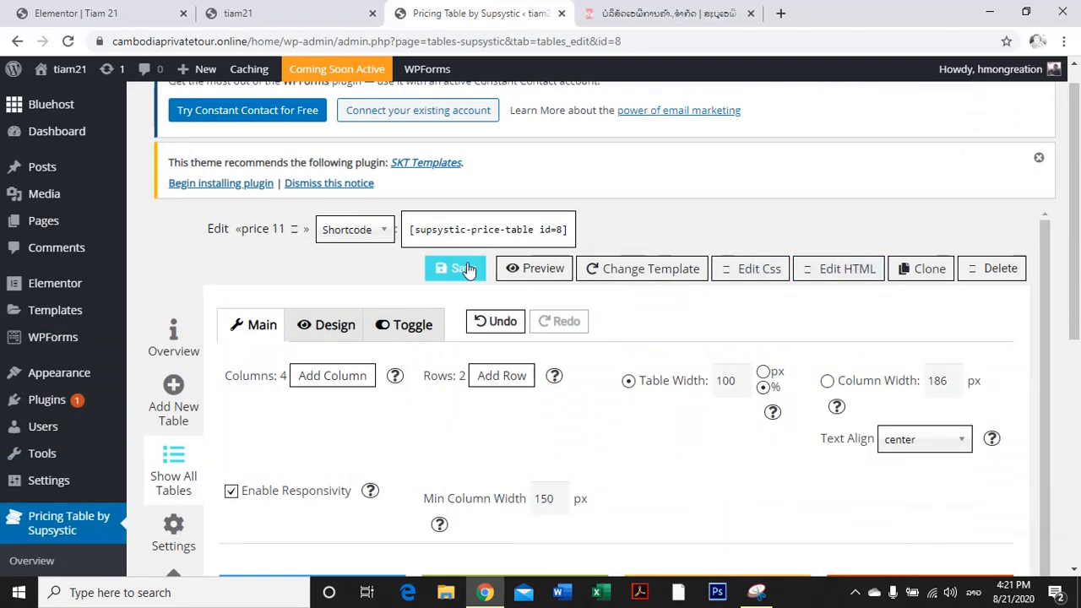
{"action": "left_click", "coordinate": [428, 234]}
{"action": "right_click", "coordinate": [428, 234]}
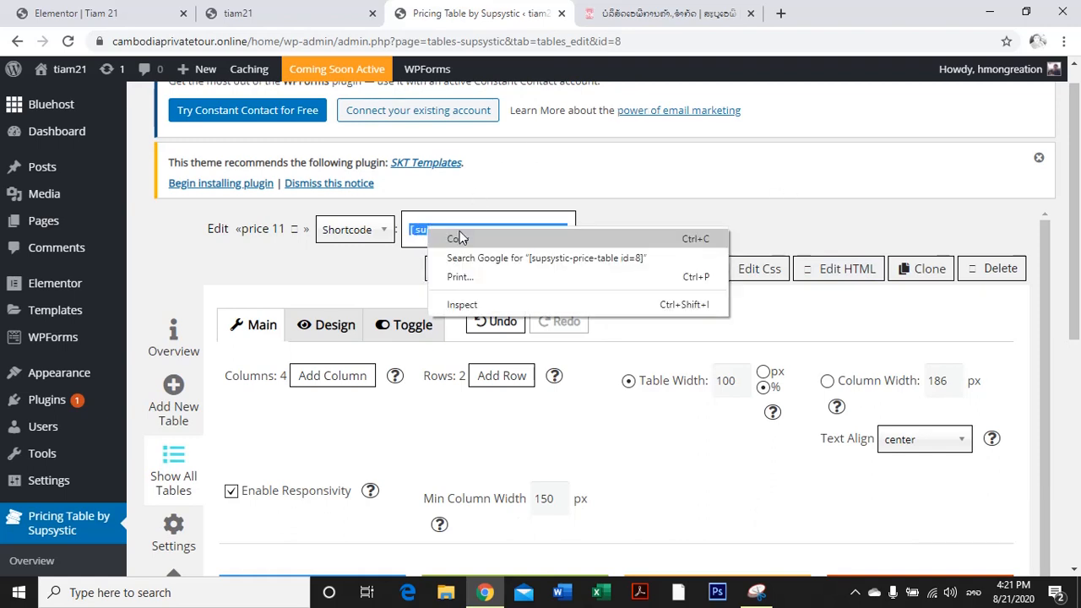
{"action": "left_click", "coordinate": [462, 244]}
Switch to the Elementor page editor, search the widgets for "short" and add a Shortcode widget below the divider.
{"action": "left_click", "coordinate": [163, 22]}
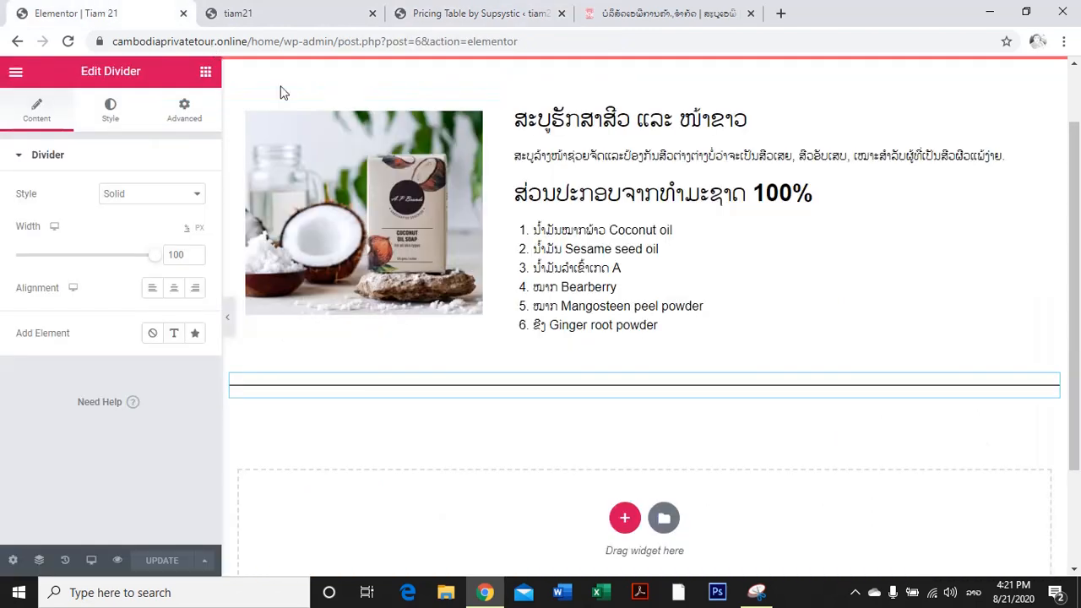
{"action": "left_click", "coordinate": [206, 72]}
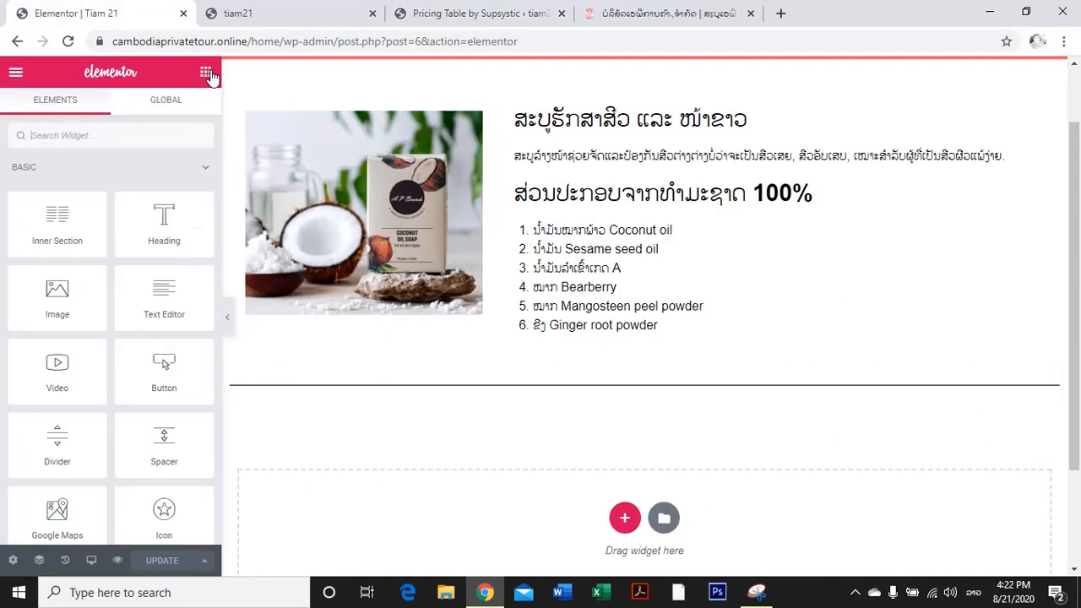
{"action": "left_click", "coordinate": [138, 133]}
{"action": "type", "text": "ສ"}
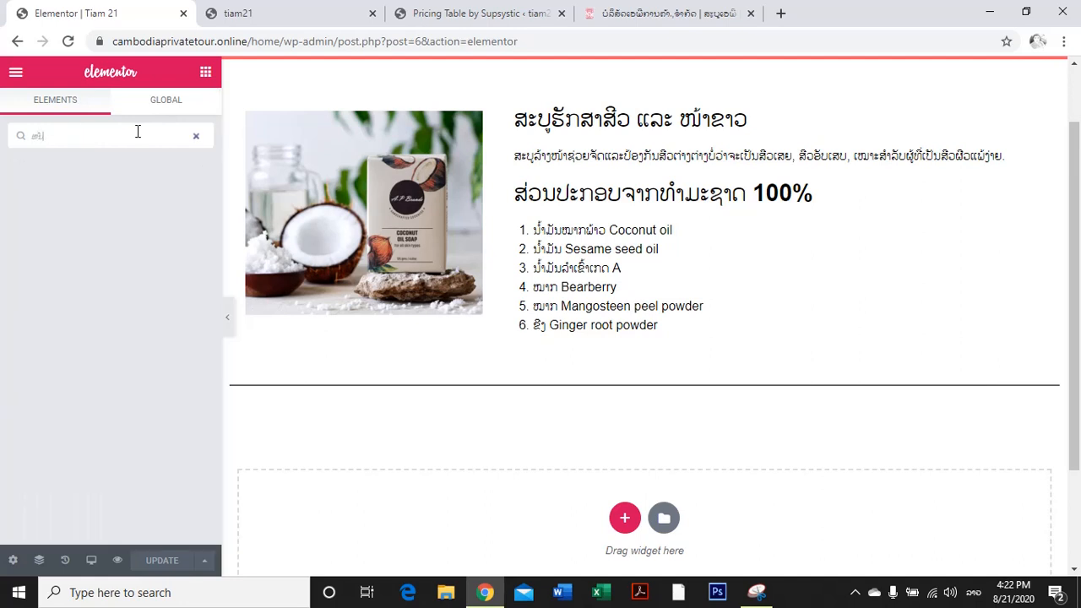
{"action": "key", "text": "BackSpace"}
{"action": "key", "text": "BackSpace"}
{"action": "key", "text": "BackSpace"}
{"action": "left_click", "coordinate": [973, 595]}
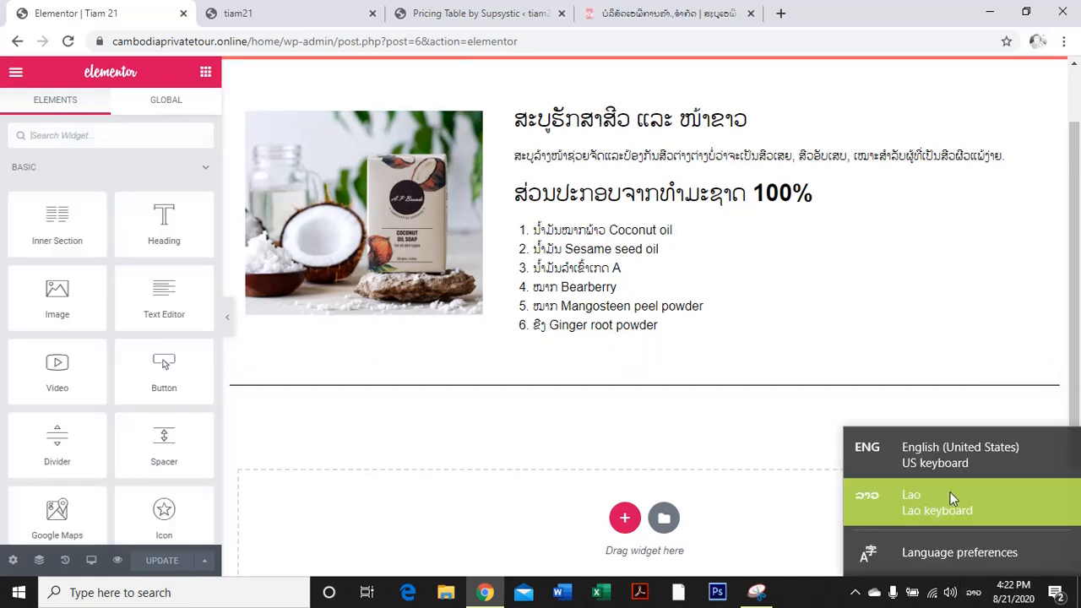
{"action": "left_click", "coordinate": [945, 461]}
{"action": "type", "text": "shor"}
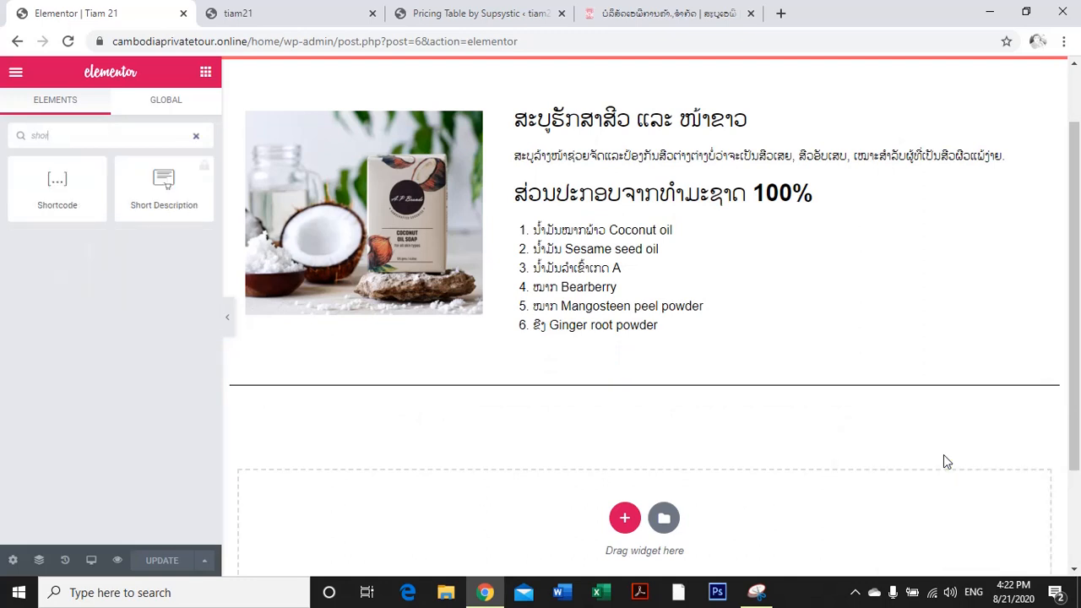
{"action": "type", "text": "t"}
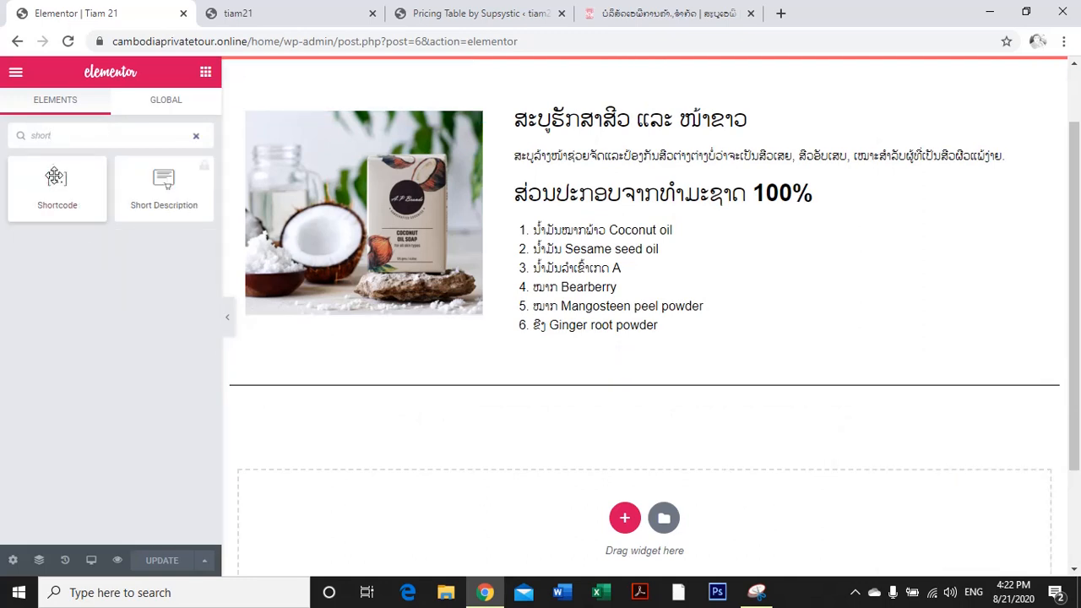
{"action": "left_click_drag", "start_coordinate": [60, 194], "coordinate": [550, 403]}
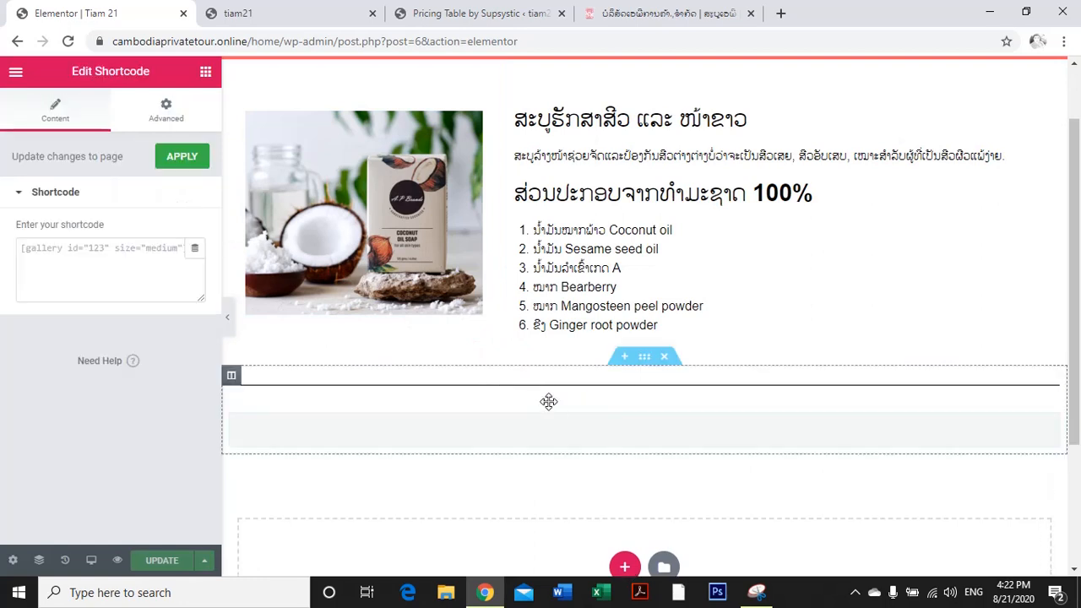
Paste the shortcode [supsystic-price-table id=8] into the new Shortcode widget and update the page.
{"action": "left_click", "coordinate": [92, 264]}
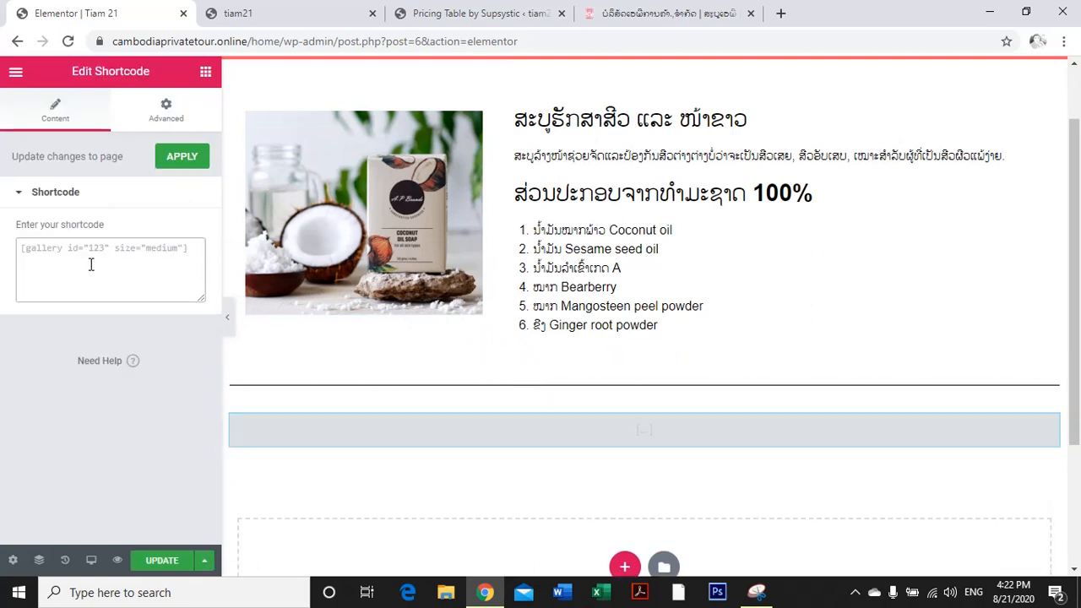
{"action": "key", "text": "ctrl+v"}
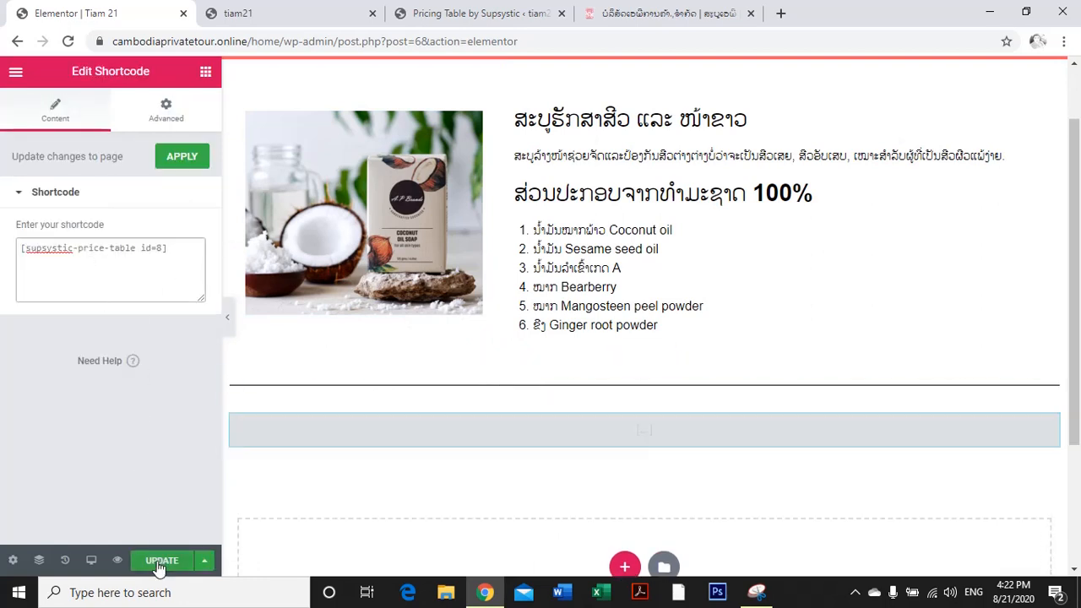
{"action": "left_click", "coordinate": [160, 559]}
Reload the live tiam21 home page and check the pricing table below the divider.
{"action": "left_click", "coordinate": [509, 9]}
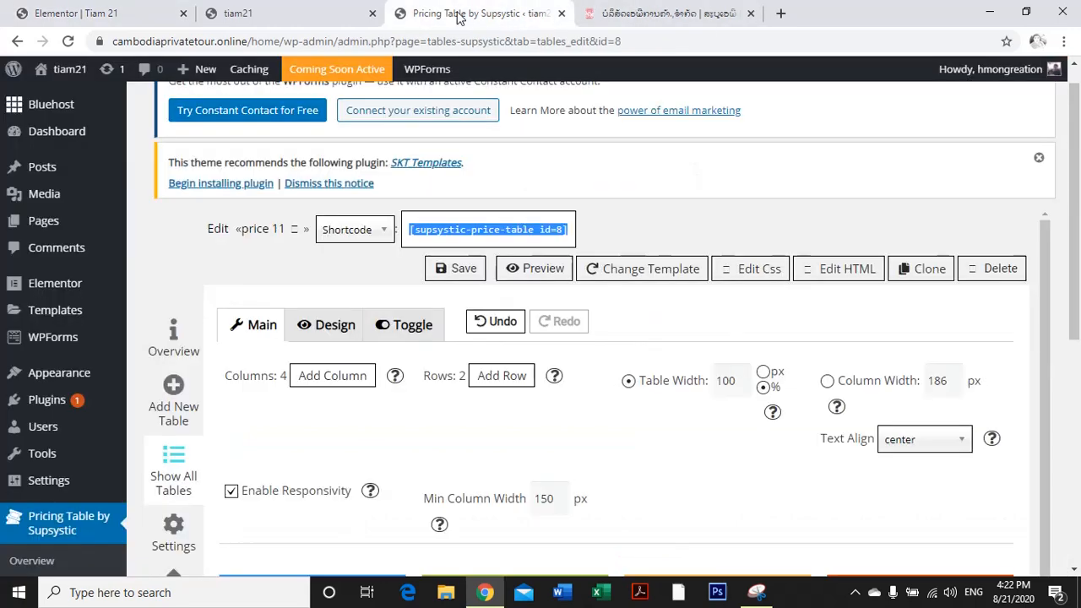
{"action": "left_click", "coordinate": [270, 20]}
{"action": "left_click", "coordinate": [69, 41]}
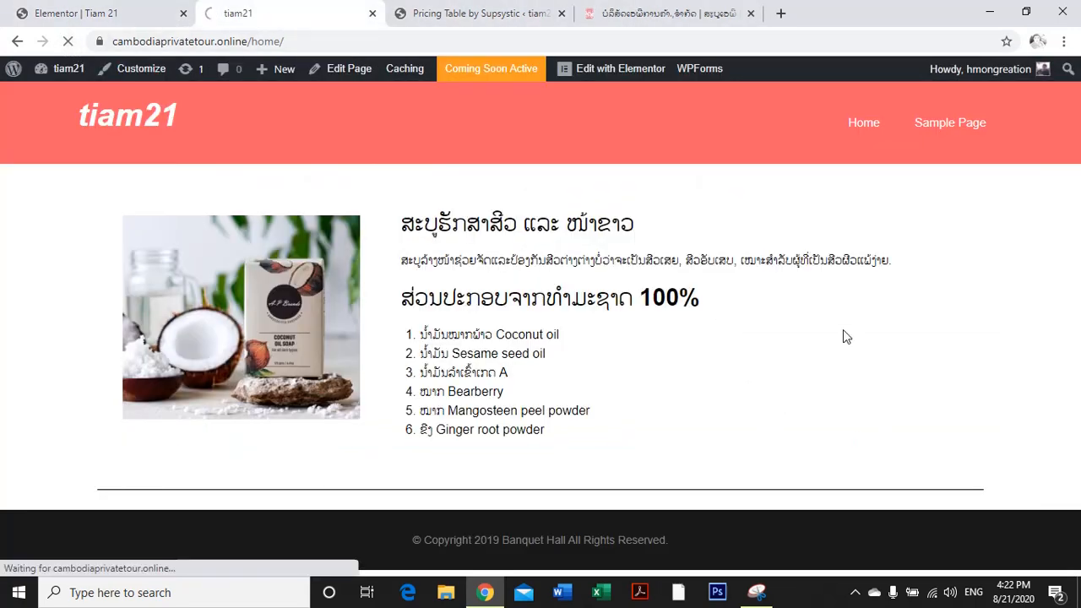
{"action": "scroll", "coordinate": [793, 401], "scroll_direction": "down", "scroll_amount": 4}
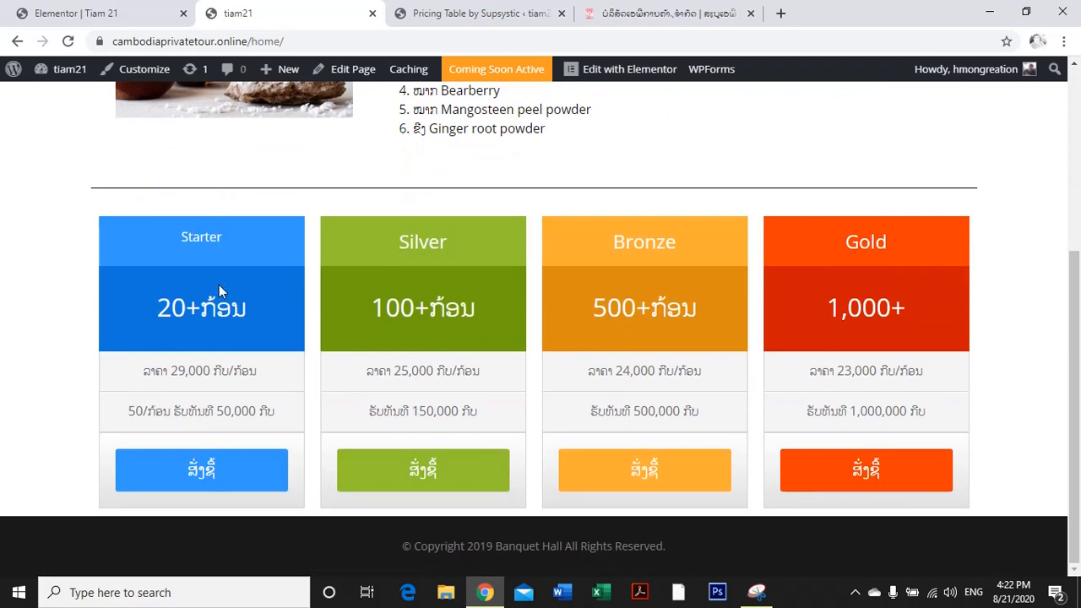
Review the live page's pricing table, product section and header alongside the Elementor and pricing table editors.
{"action": "left_click", "coordinate": [75, 13]}
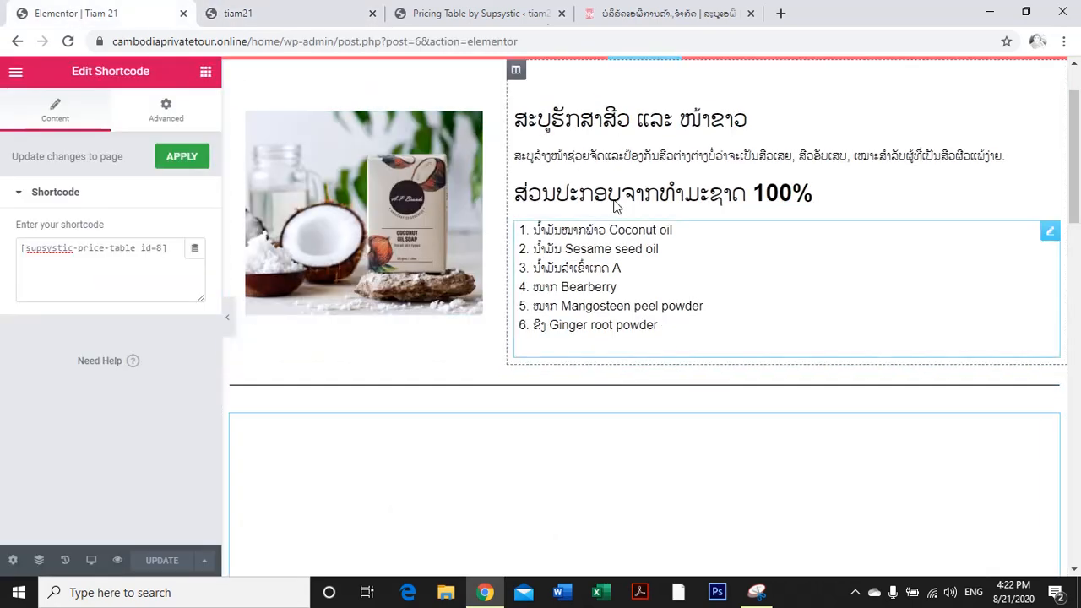
{"action": "left_click", "coordinate": [470, 13]}
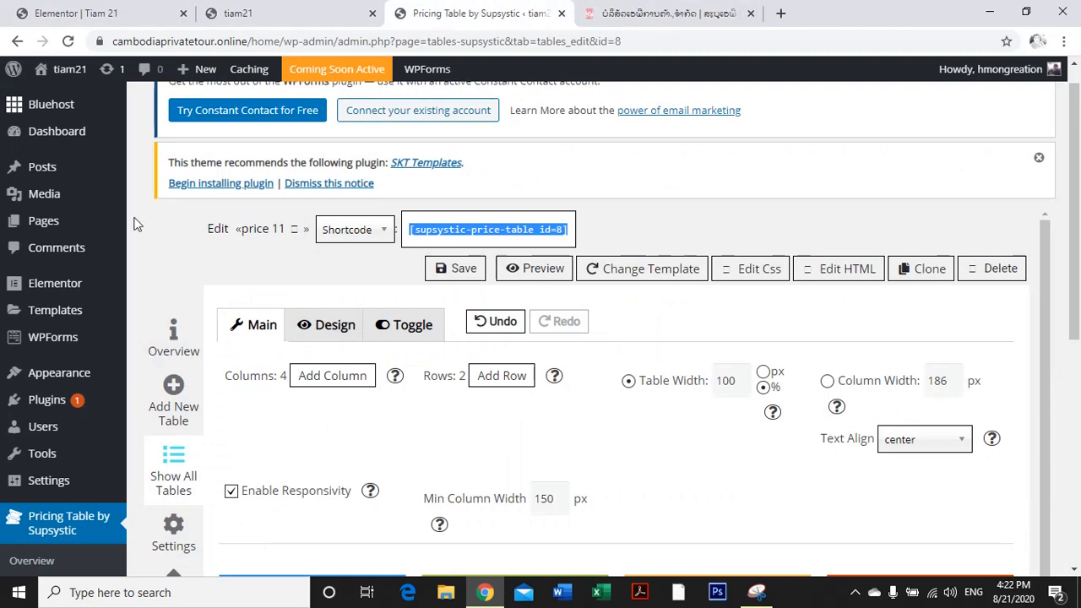
{"action": "scroll", "coordinate": [594, 419], "scroll_direction": "down", "scroll_amount": 3}
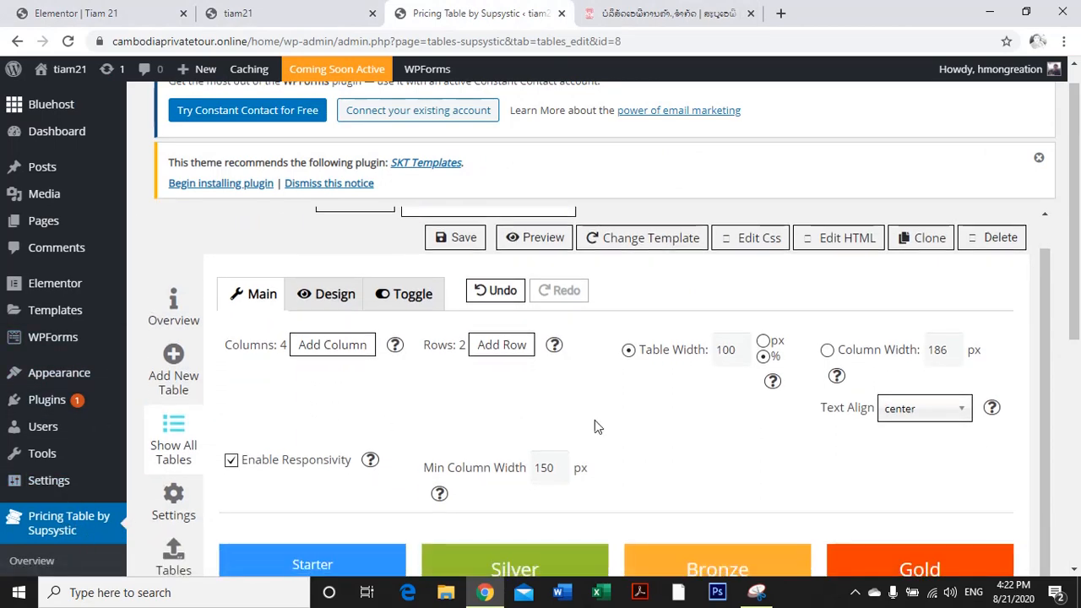
{"action": "scroll", "coordinate": [626, 418], "scroll_direction": "down", "scroll_amount": 2}
{"action": "left_click", "coordinate": [279, 13]}
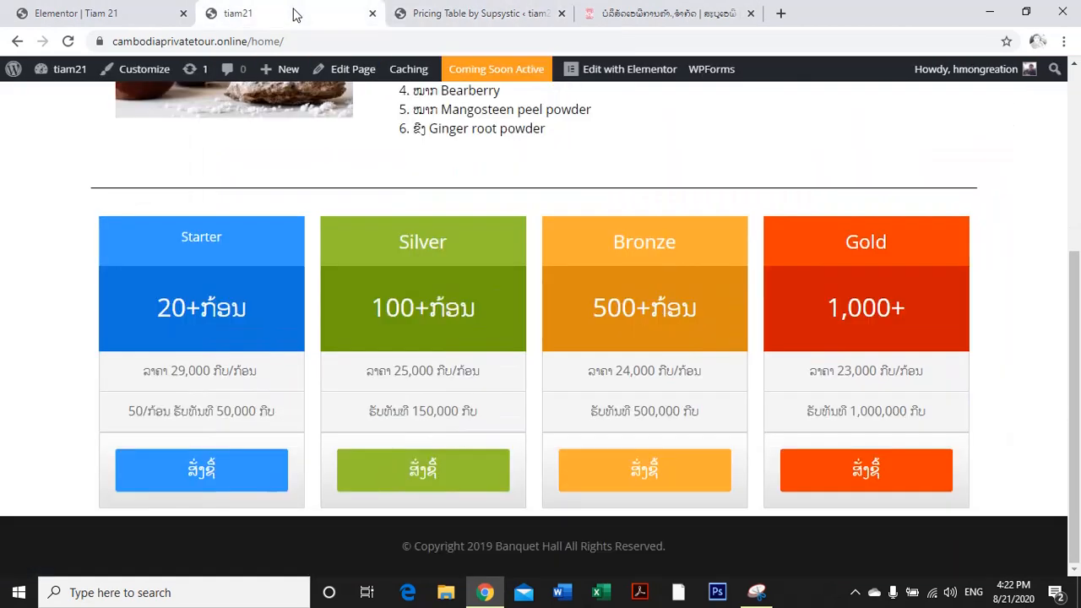
{"action": "scroll", "coordinate": [790, 305], "scroll_direction": "up", "scroll_amount": 2}
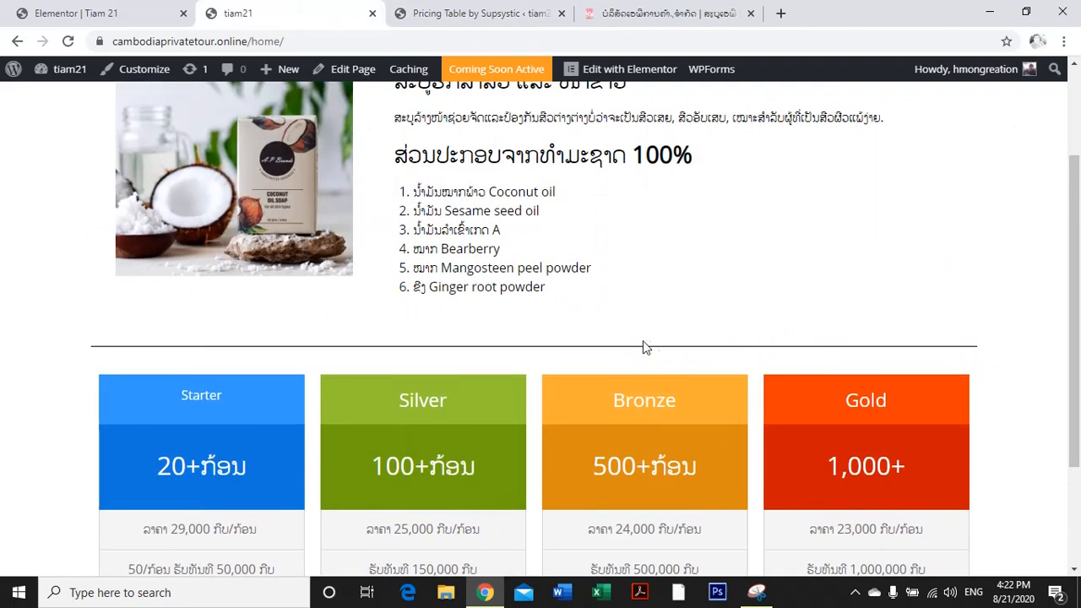
{"action": "scroll", "coordinate": [642, 341], "scroll_direction": "up", "scroll_amount": 2}
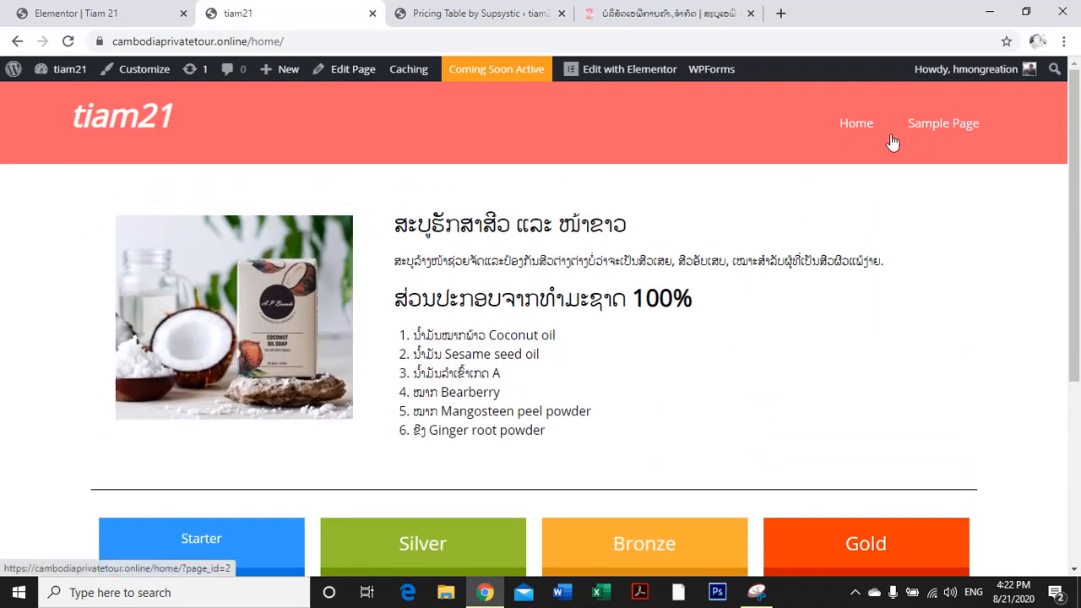
{"action": "left_click", "coordinate": [106, 16]}
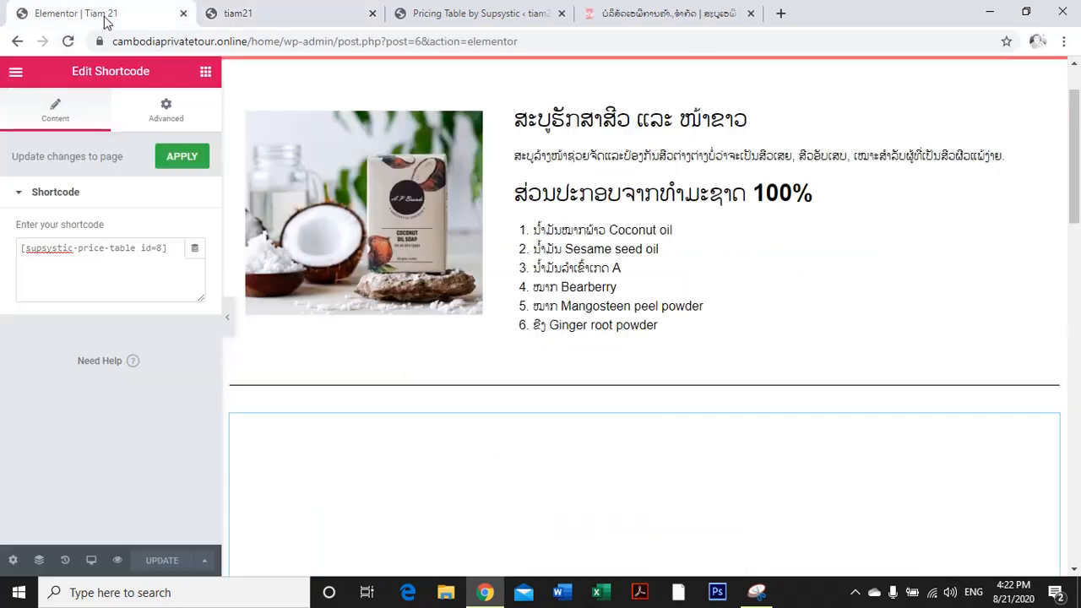
{"action": "left_click", "coordinate": [239, 14]}
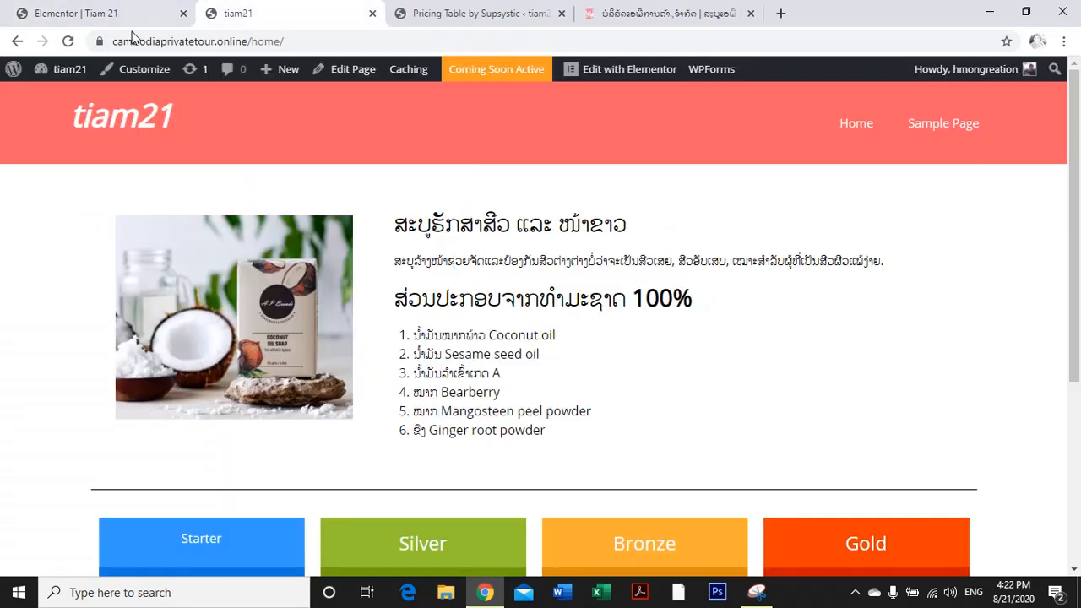
Switch to the WordPress admin and open the list of all pages in a new browser tab.
{"action": "left_click", "coordinate": [468, 13]}
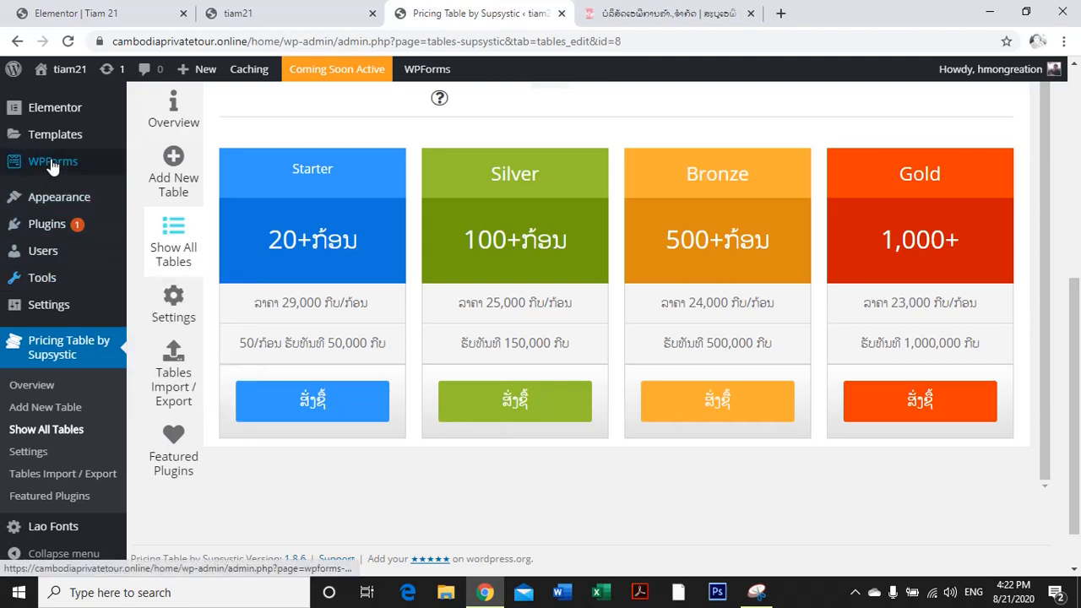
{"action": "mouse_move", "coordinate": [58, 142]}
{"action": "mouse_move", "coordinate": [49, 233]}
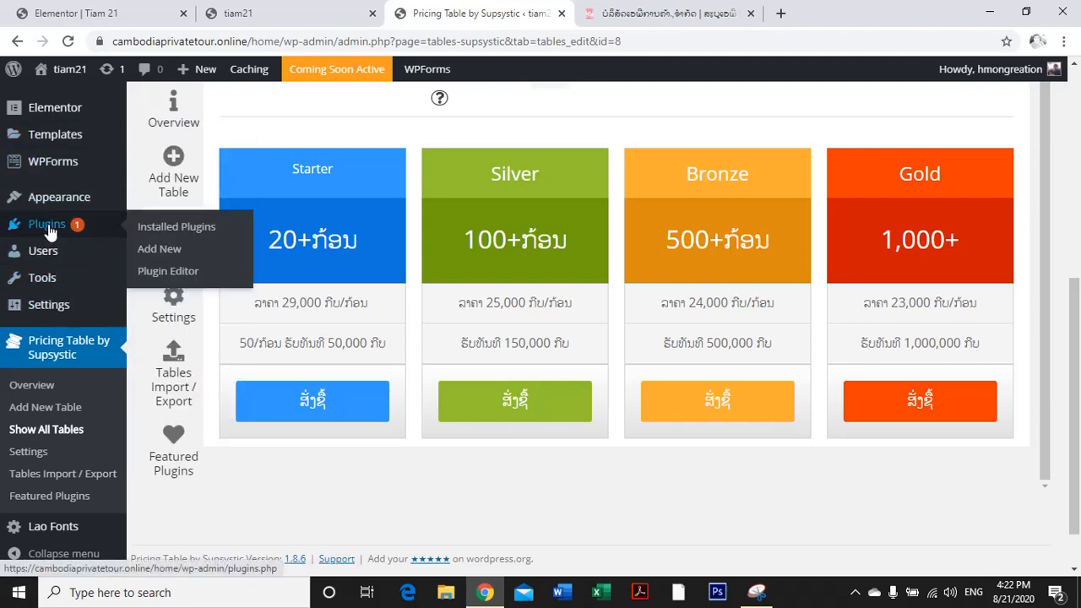
{"action": "scroll", "coordinate": [108, 207], "scroll_direction": "up", "scroll_amount": 2}
{"action": "mouse_move", "coordinate": [59, 211]}
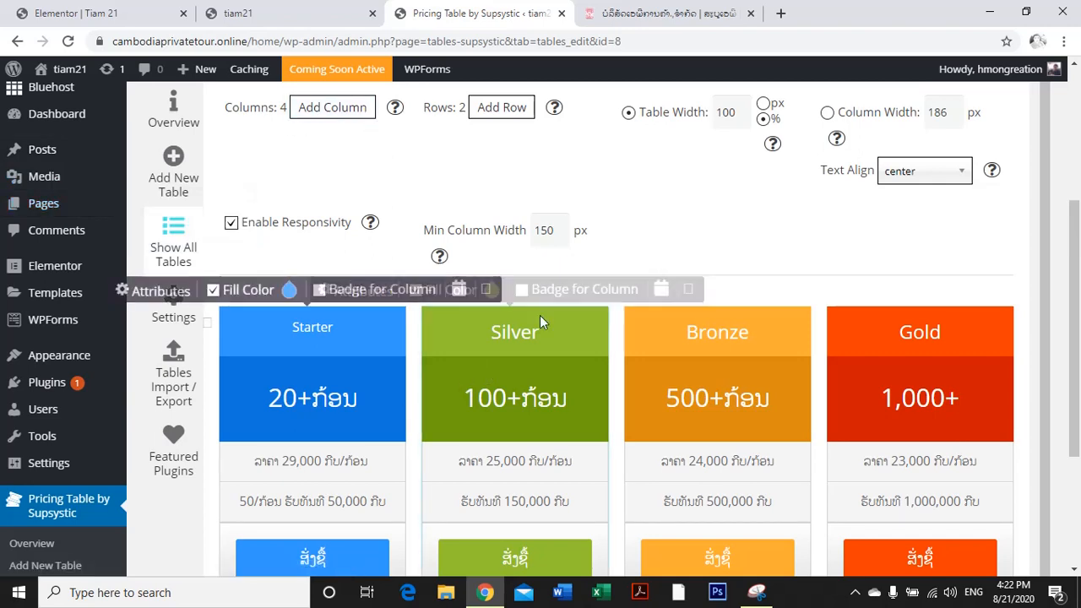
{"action": "mouse_move", "coordinate": [24, 213]}
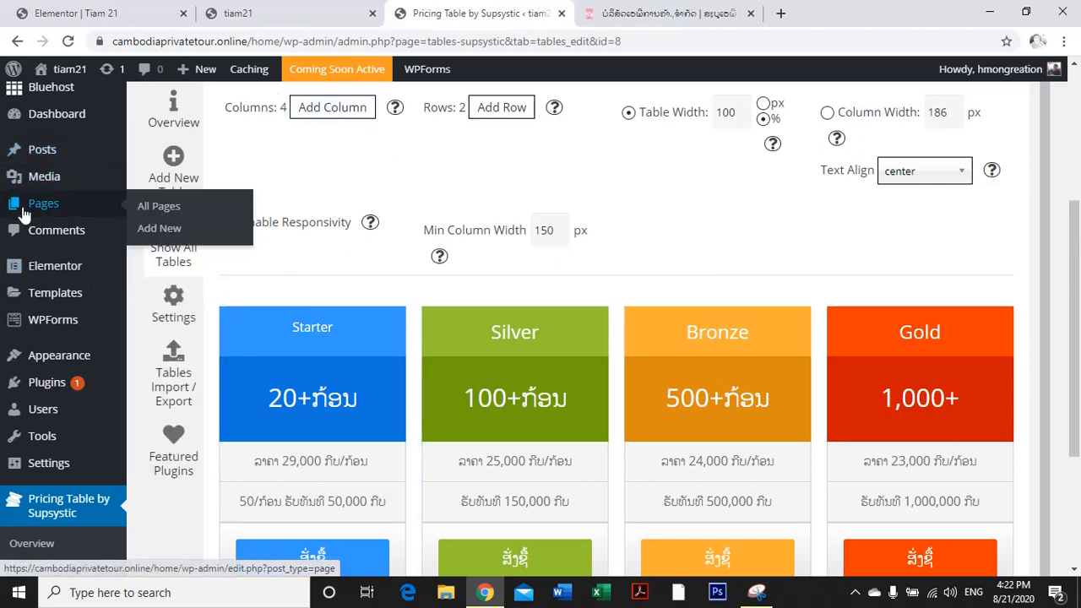
{"action": "right_click", "coordinate": [157, 211]}
{"action": "left_click", "coordinate": [181, 213]}
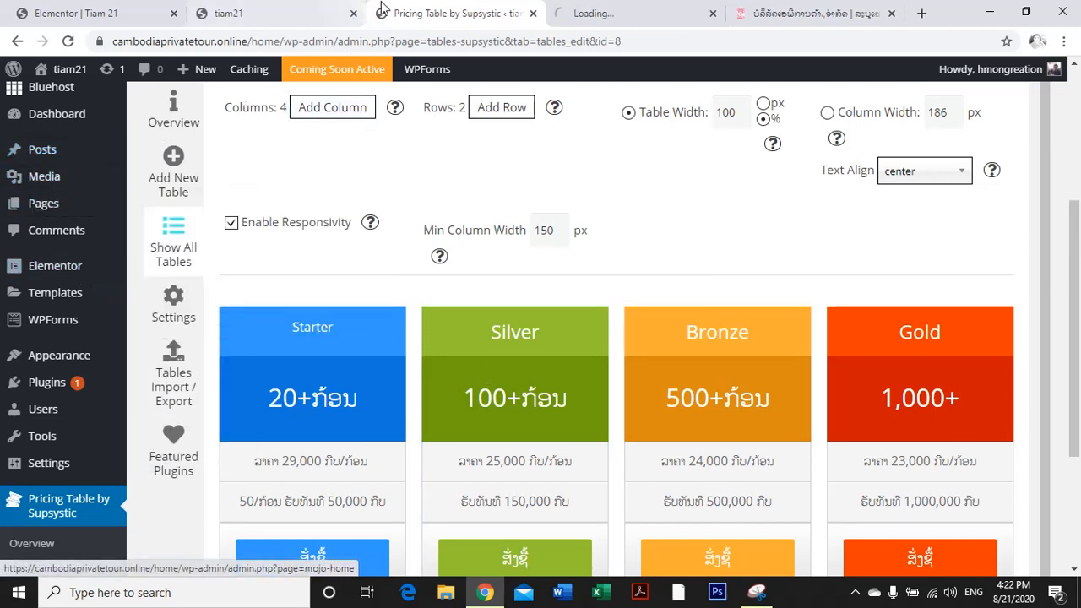
{"action": "left_click", "coordinate": [590, 15]}
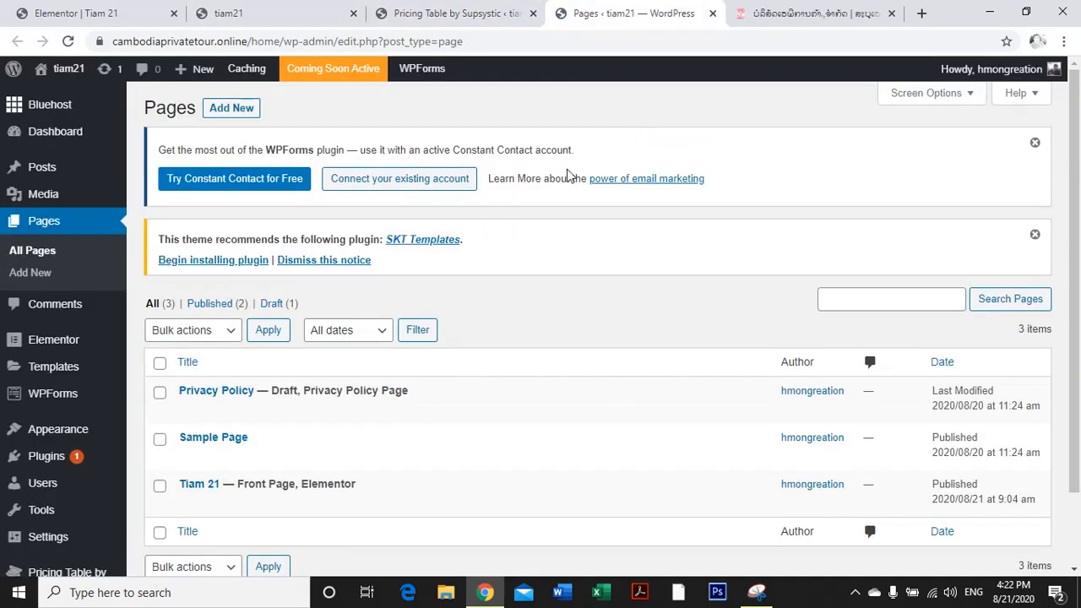
Move the Privacy Policy and Sample Page pages to the trash with one bulk action.
{"action": "left_click", "coordinate": [160, 393]}
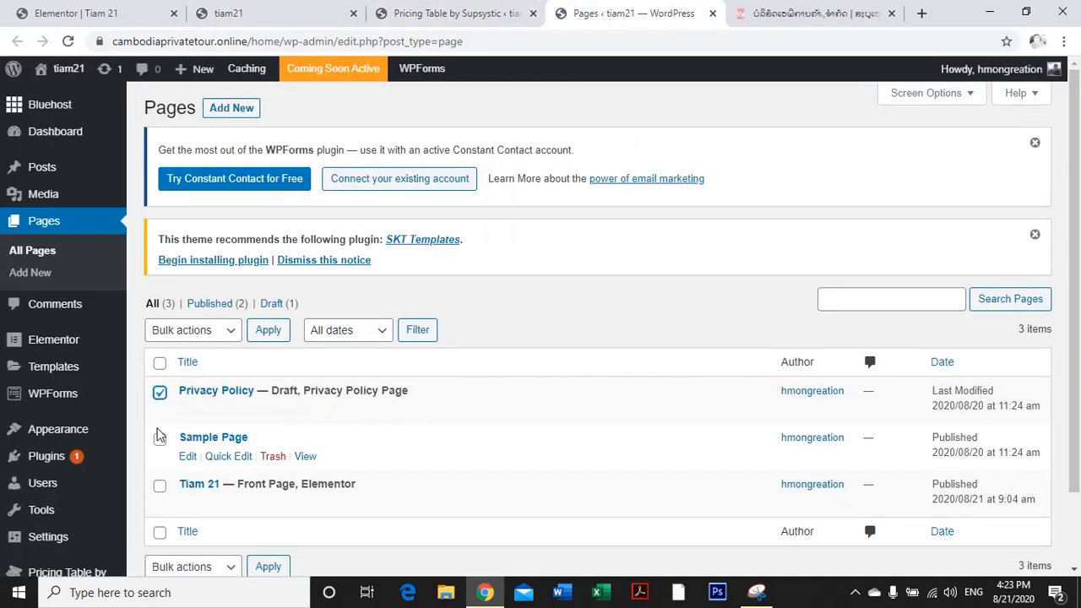
{"action": "left_click", "coordinate": [159, 440]}
{"action": "left_click", "coordinate": [230, 333]}
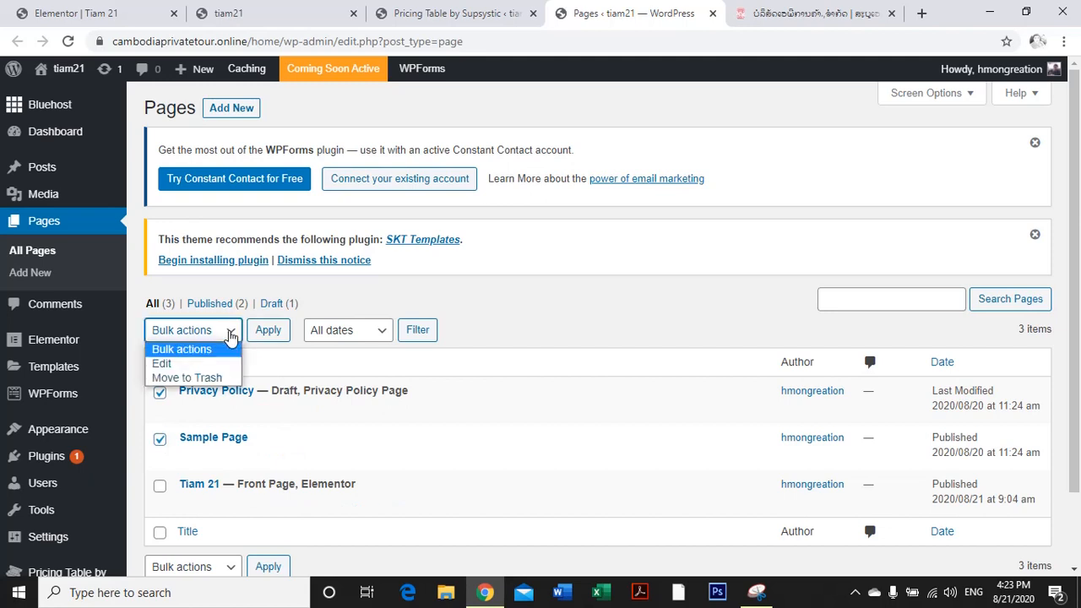
{"action": "left_click", "coordinate": [181, 378]}
{"action": "left_click", "coordinate": [266, 330]}
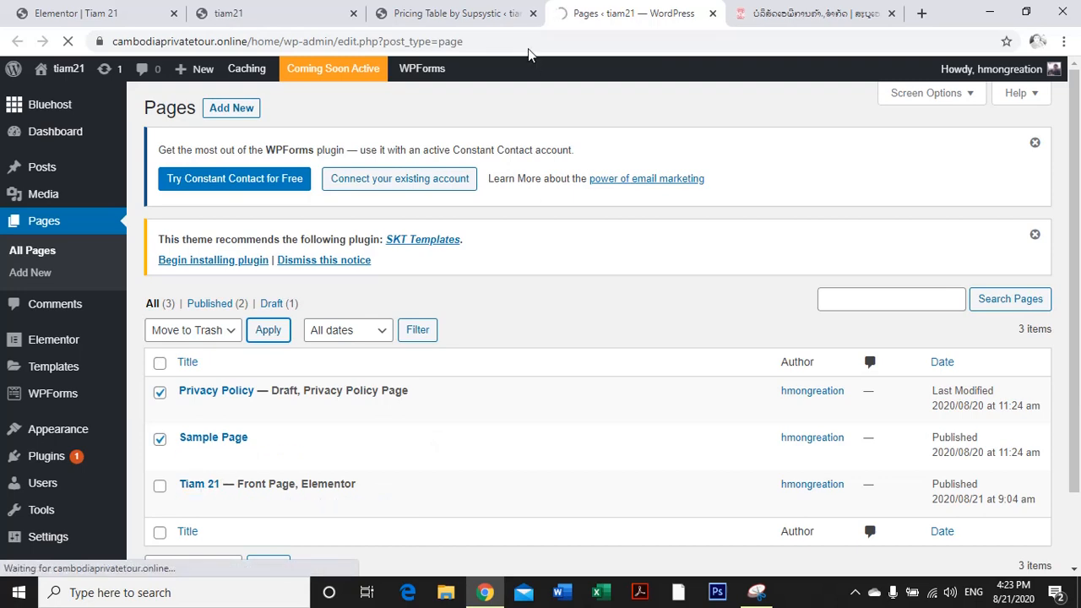
Reload the live tiam21 home page and check its header navigation menu.
{"action": "left_click", "coordinate": [482, 19]}
{"action": "left_click", "coordinate": [278, 14]}
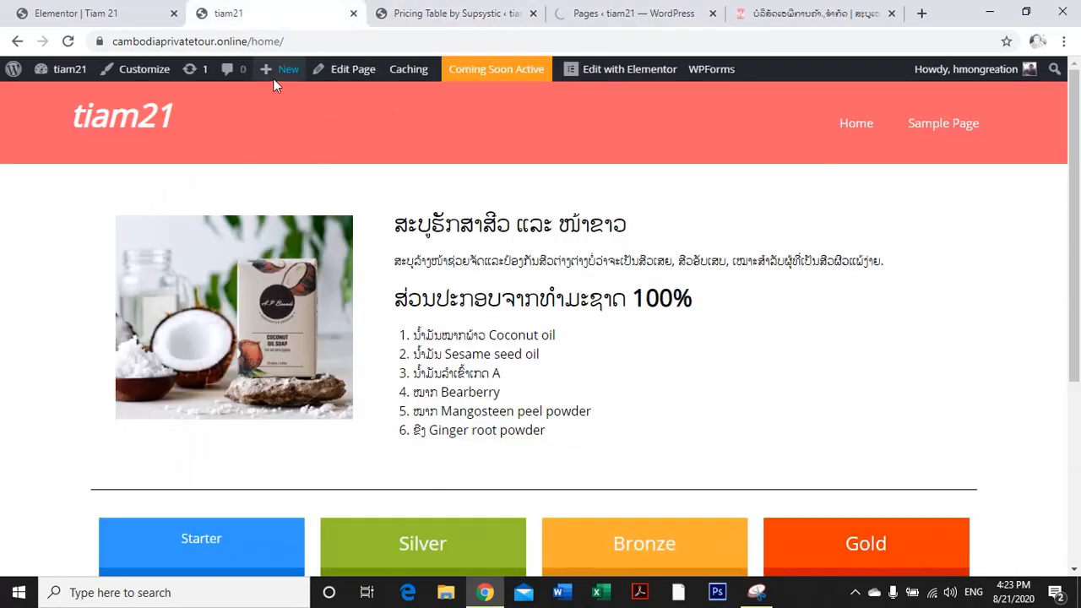
{"action": "scroll", "coordinate": [483, 394], "scroll_direction": "down", "scroll_amount": 2}
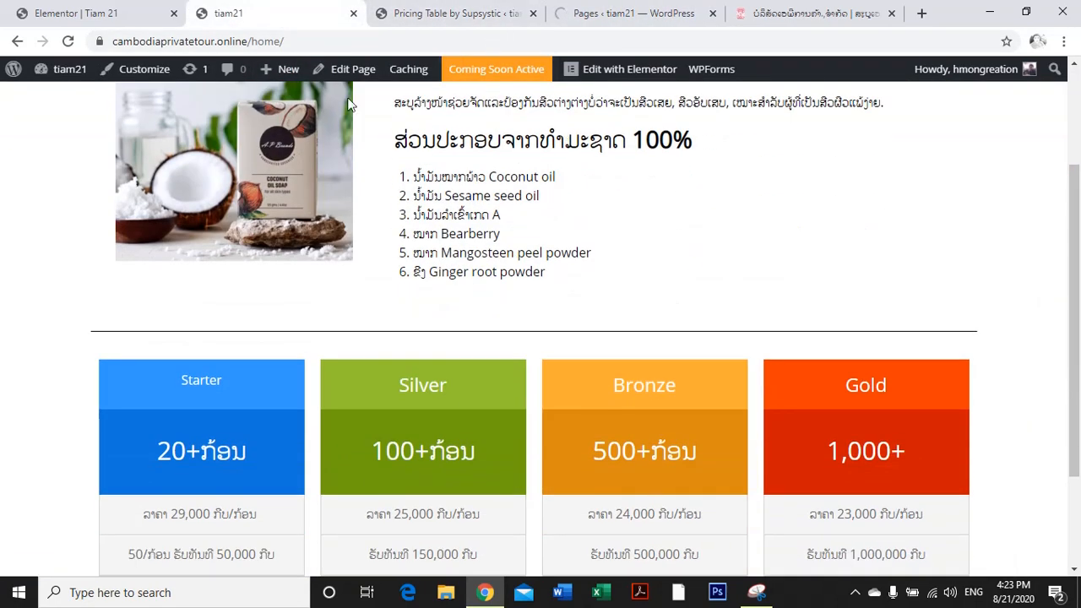
{"action": "left_click", "coordinate": [69, 43]}
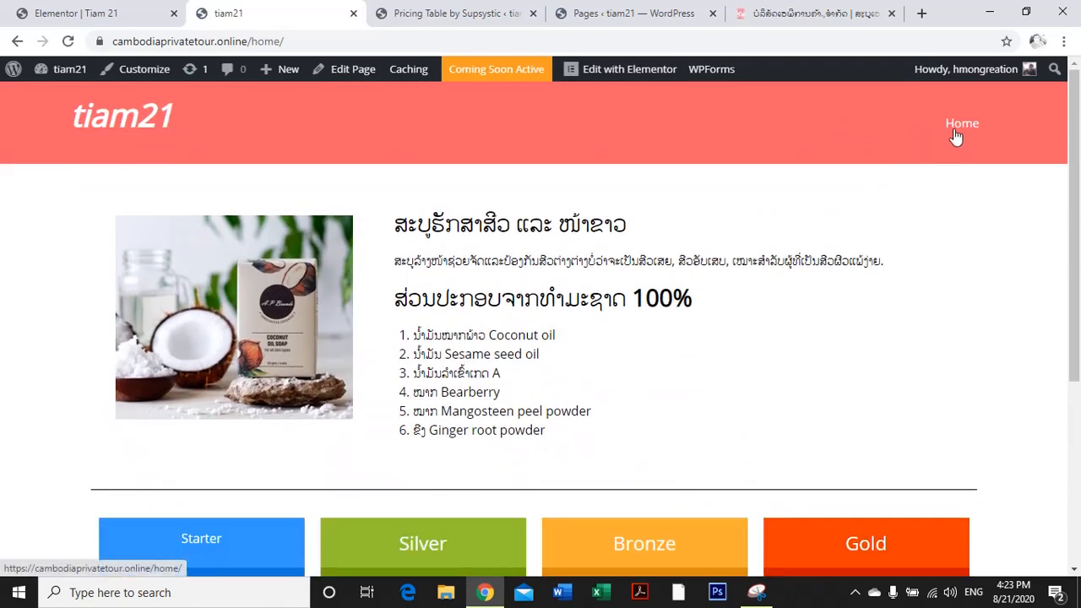
Return to the Pages list and start adding a new page.
{"action": "left_click", "coordinate": [591, 13]}
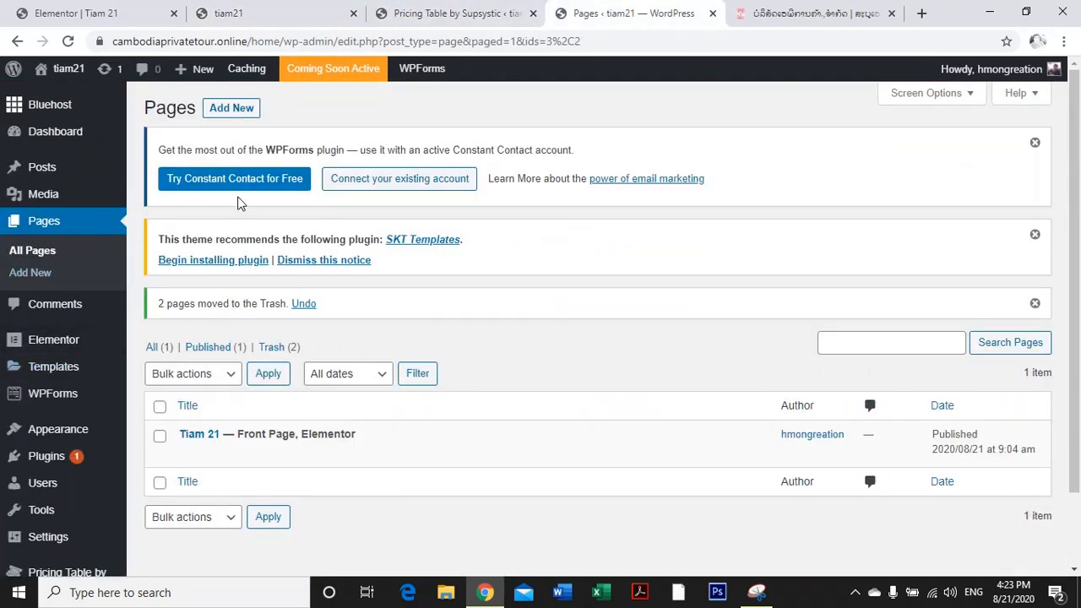
{"action": "left_click", "coordinate": [230, 109]}
{"action": "left_click", "coordinate": [439, 13]}
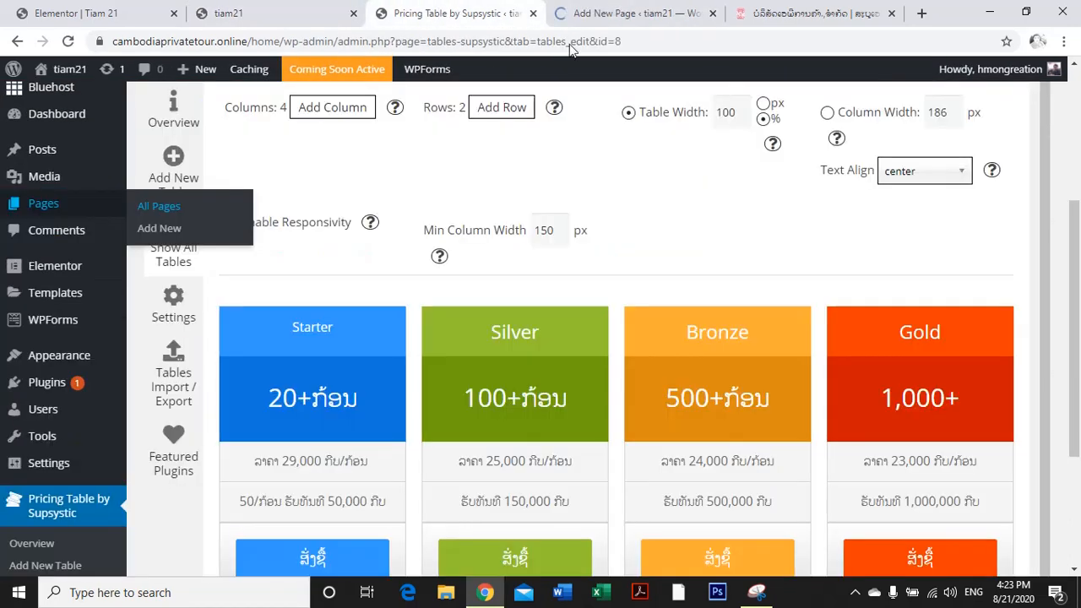
Open the ຕົວແທນ page of the A-P brands reference site and examine its map and three region columns.
{"action": "left_click", "coordinate": [810, 13]}
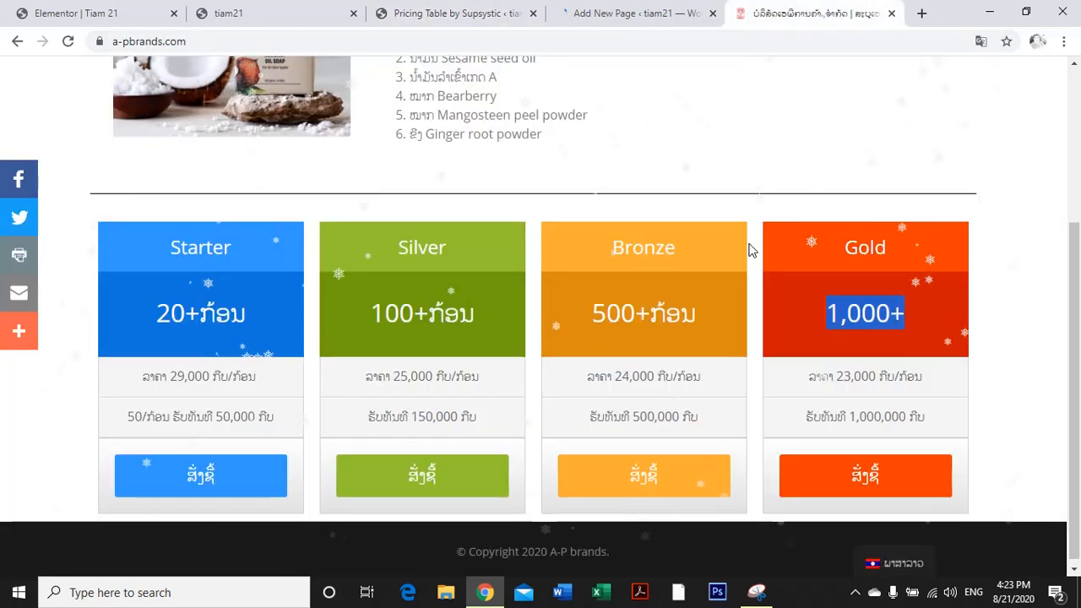
{"action": "scroll", "coordinate": [971, 230], "scroll_direction": "up", "scroll_amount": 3}
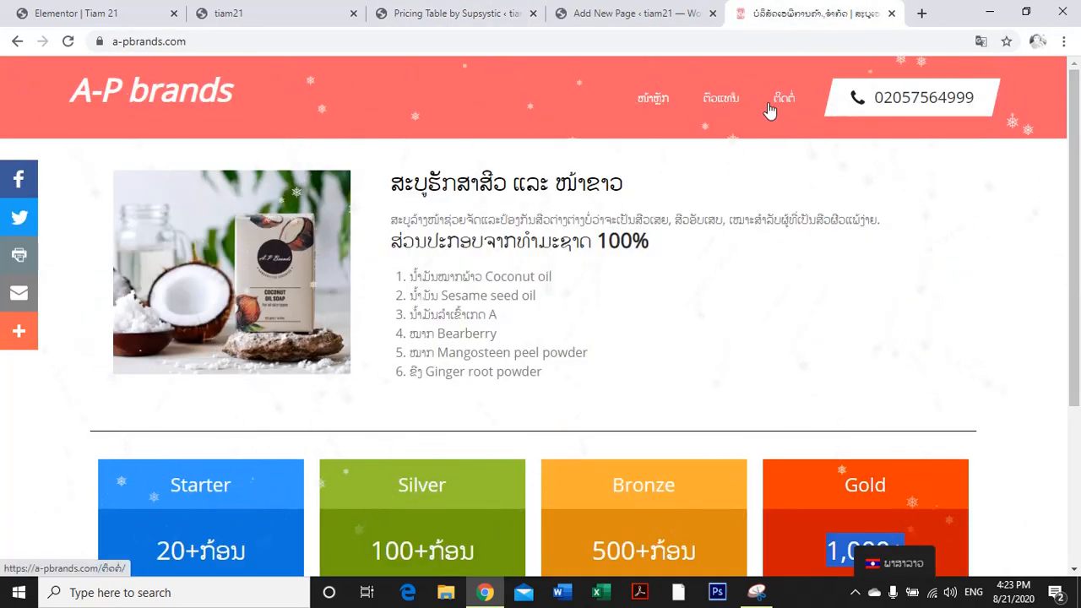
{"action": "left_click", "coordinate": [721, 99]}
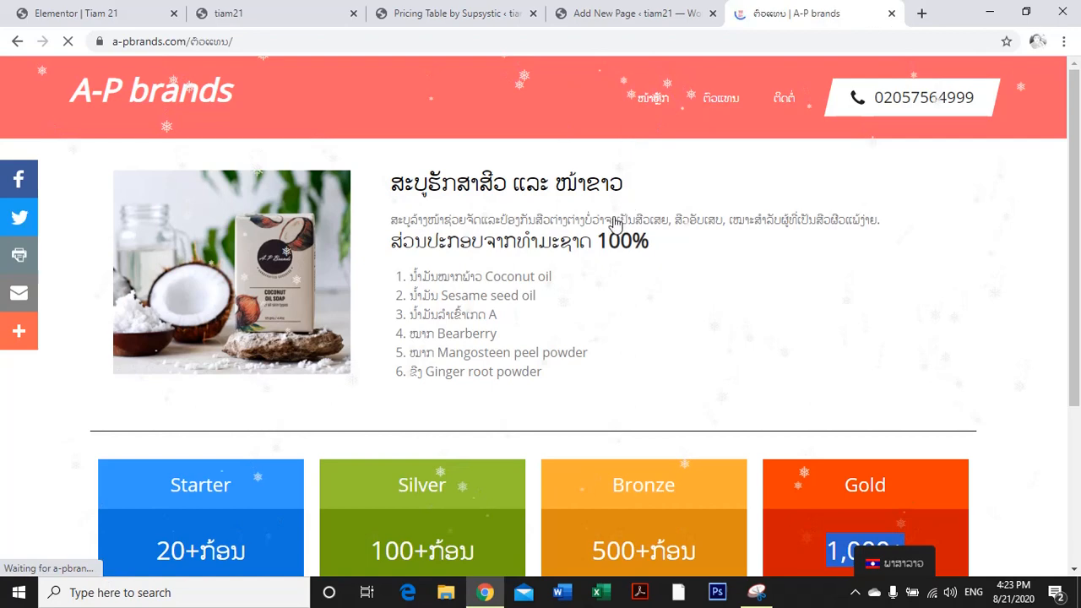
{"action": "scroll", "coordinate": [622, 263], "scroll_direction": "down", "scroll_amount": 3}
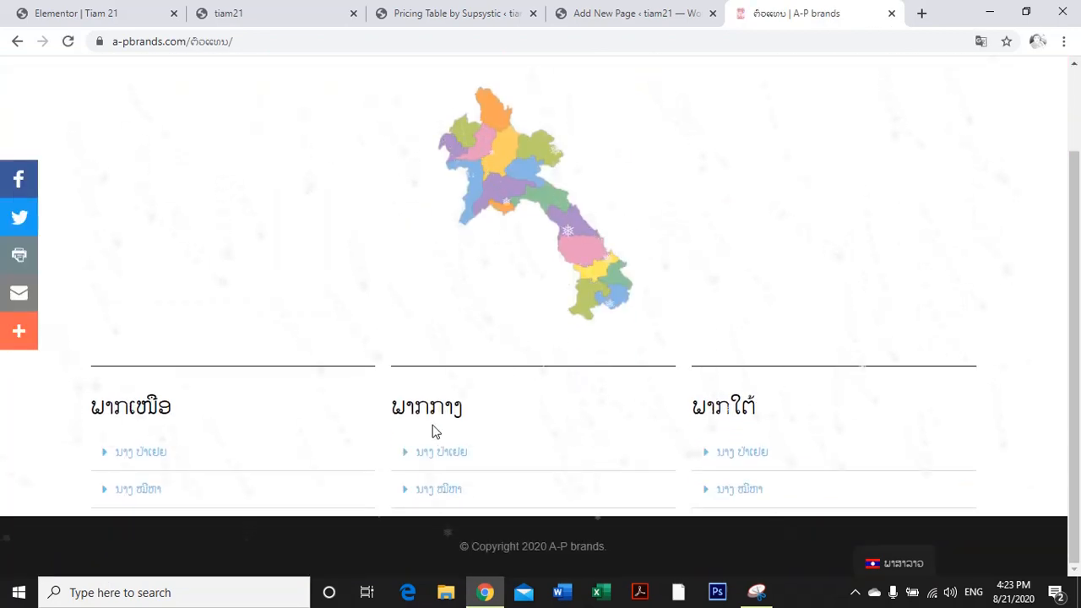
Switch the input language to Lao, title the new WordPress page ຕົວແທນ and publish it.
{"action": "left_click", "coordinate": [625, 15]}
{"action": "left_click", "coordinate": [266, 19]}
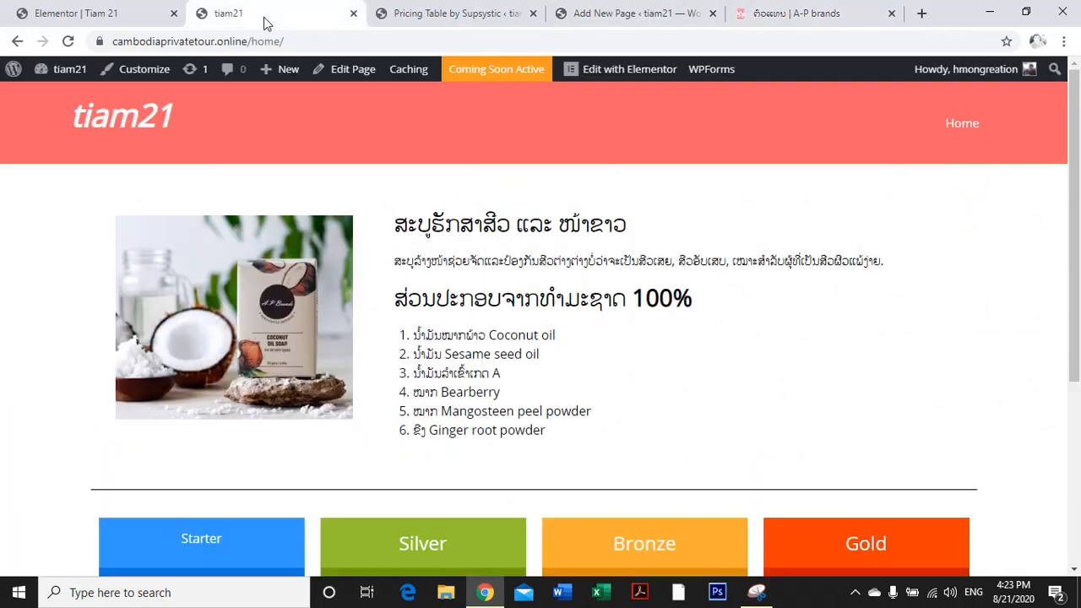
{"action": "left_click", "coordinate": [417, 17]}
{"action": "left_click", "coordinate": [611, 16]}
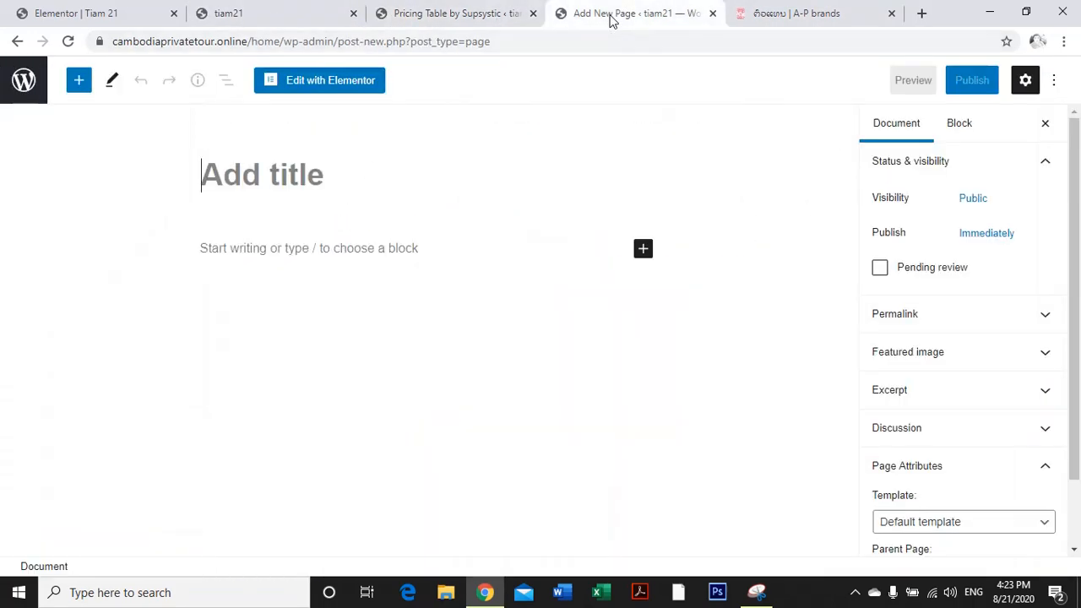
{"action": "left_click", "coordinate": [964, 592]}
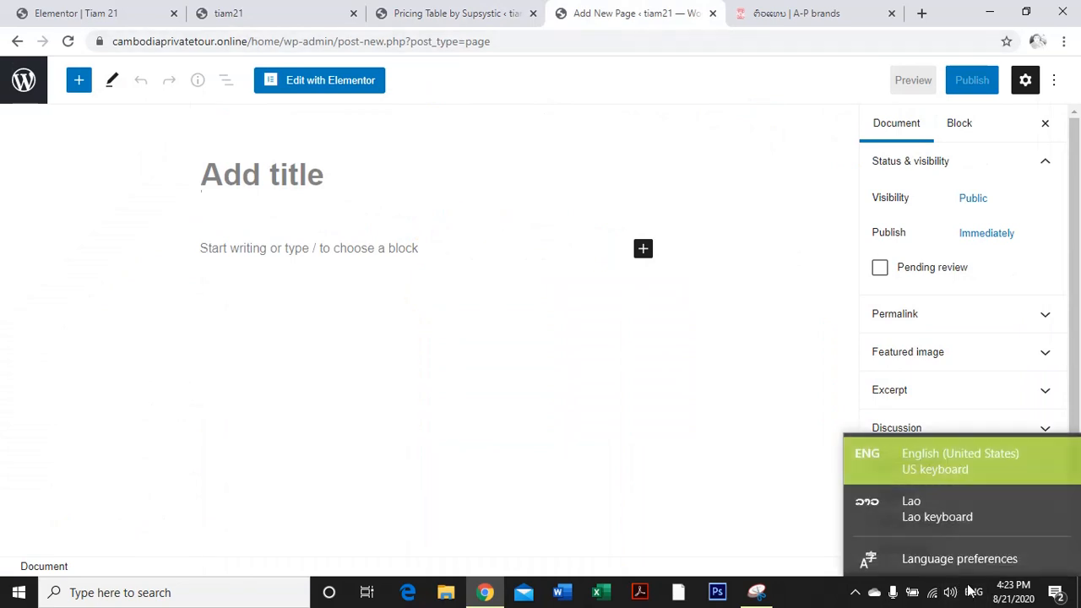
{"action": "left_click", "coordinate": [918, 503]}
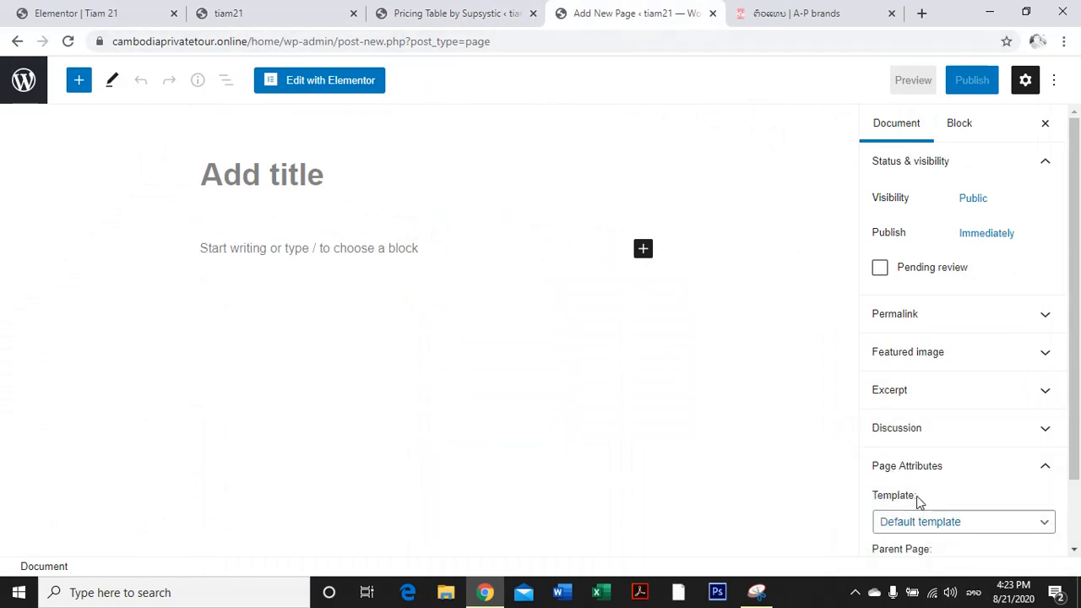
{"action": "type", "text": "ກ"}
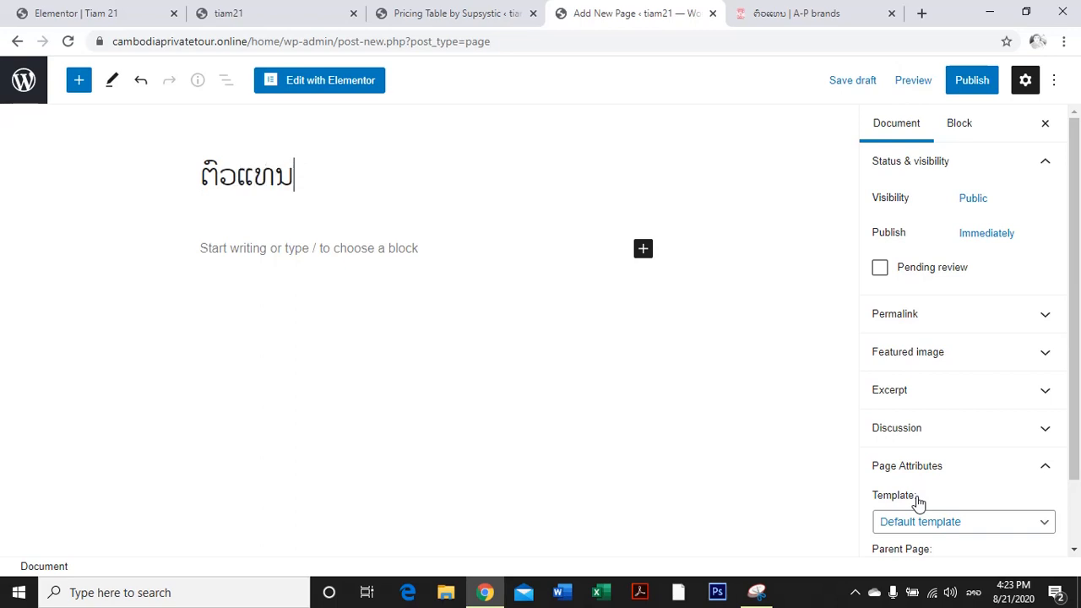
{"action": "left_click", "coordinate": [973, 80]}
{"action": "left_click", "coordinate": [909, 81]}
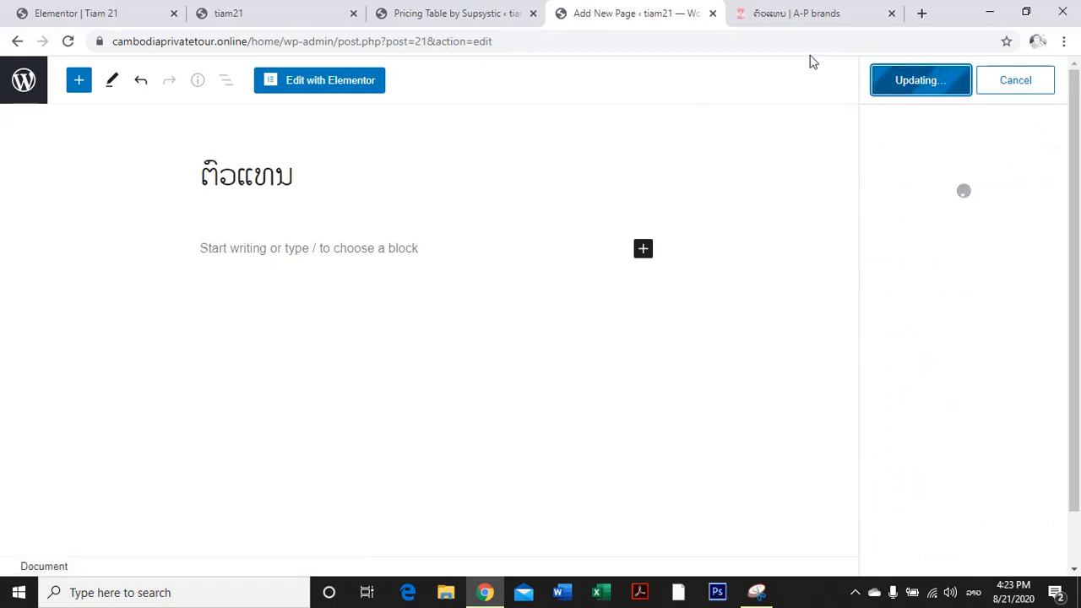
{"action": "left_click", "coordinate": [800, 23]}
{"action": "left_click", "coordinate": [666, 13]}
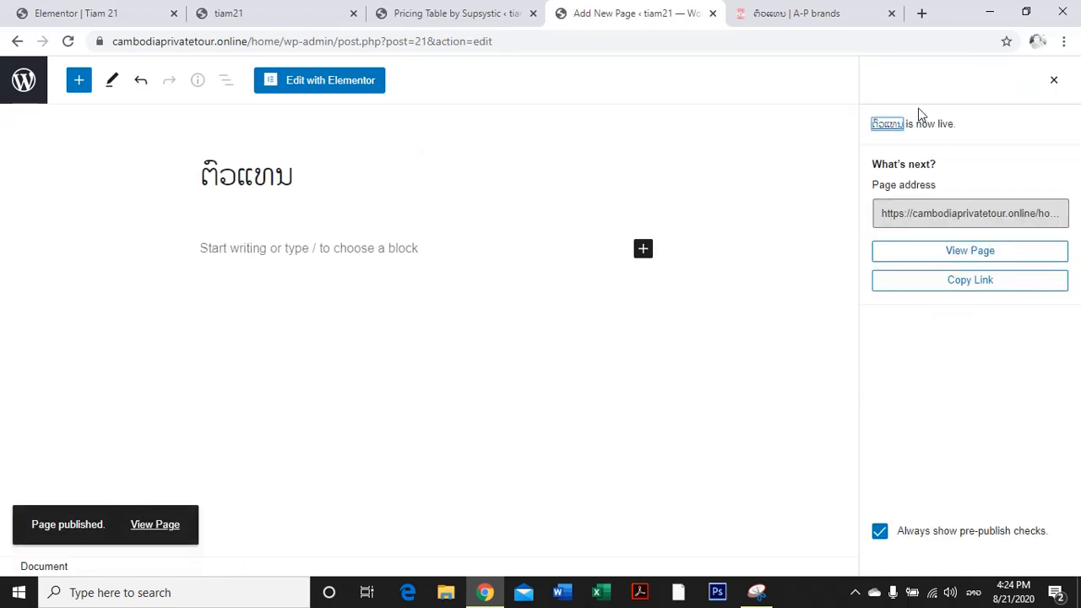
{"action": "left_click", "coordinate": [1053, 82]}
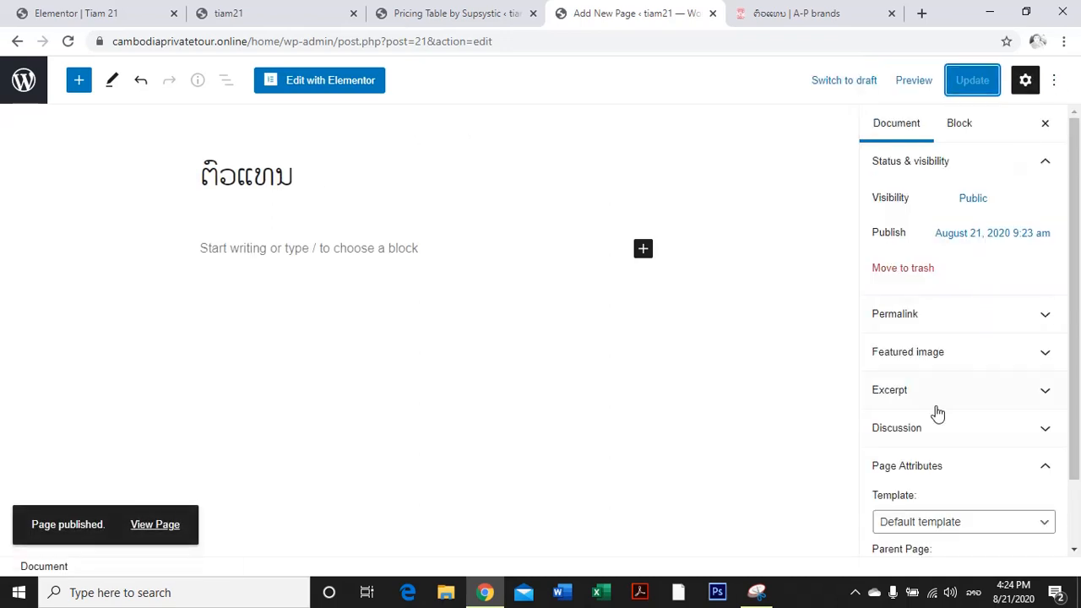
Set the ຕົວແທນ page's template to Elementor Full Width and update the page.
{"action": "left_click", "coordinate": [986, 523]}
{"action": "left_click", "coordinate": [985, 523]}
{"action": "left_click", "coordinate": [981, 523]}
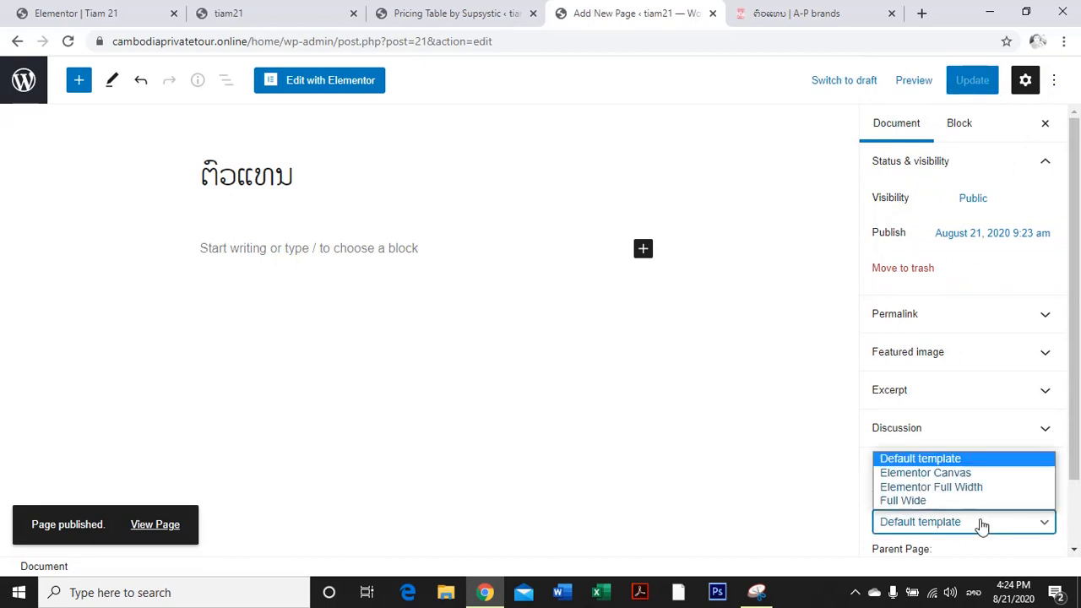
{"action": "left_click", "coordinate": [949, 487]}
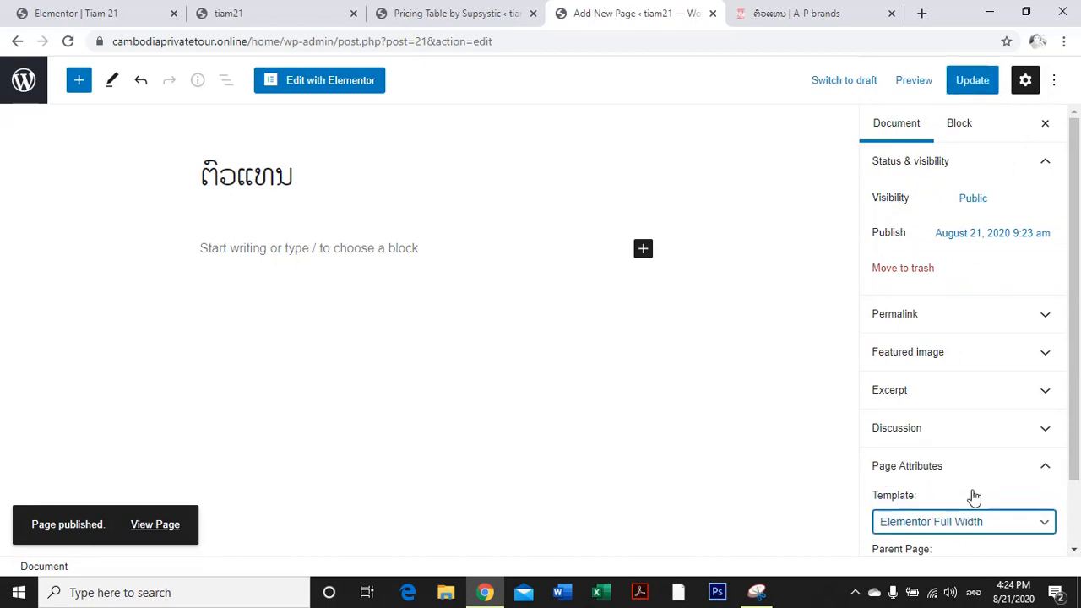
{"action": "left_click", "coordinate": [960, 79]}
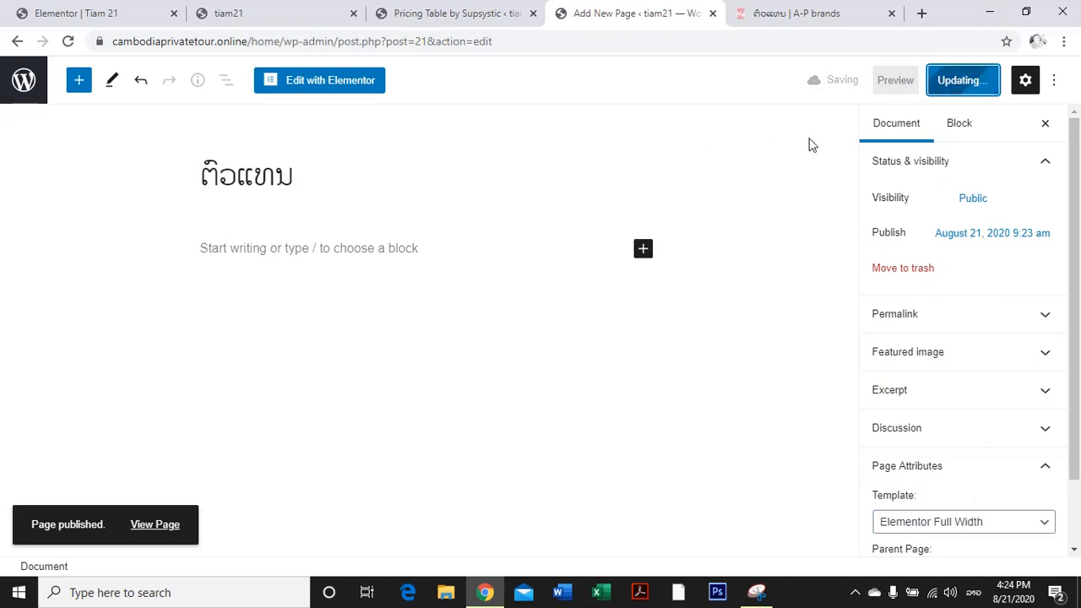
Open the ຕົວແທນ page in the Elementor editor and copy the map image from the A-P brands reference page.
{"action": "left_click", "coordinate": [329, 93]}
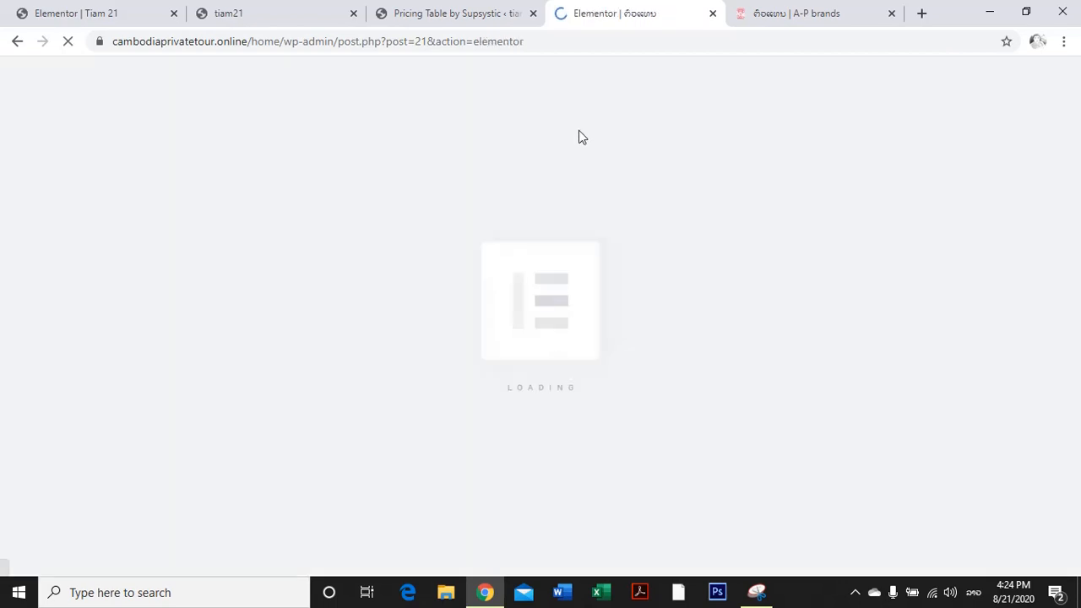
{"action": "left_click", "coordinate": [793, 16]}
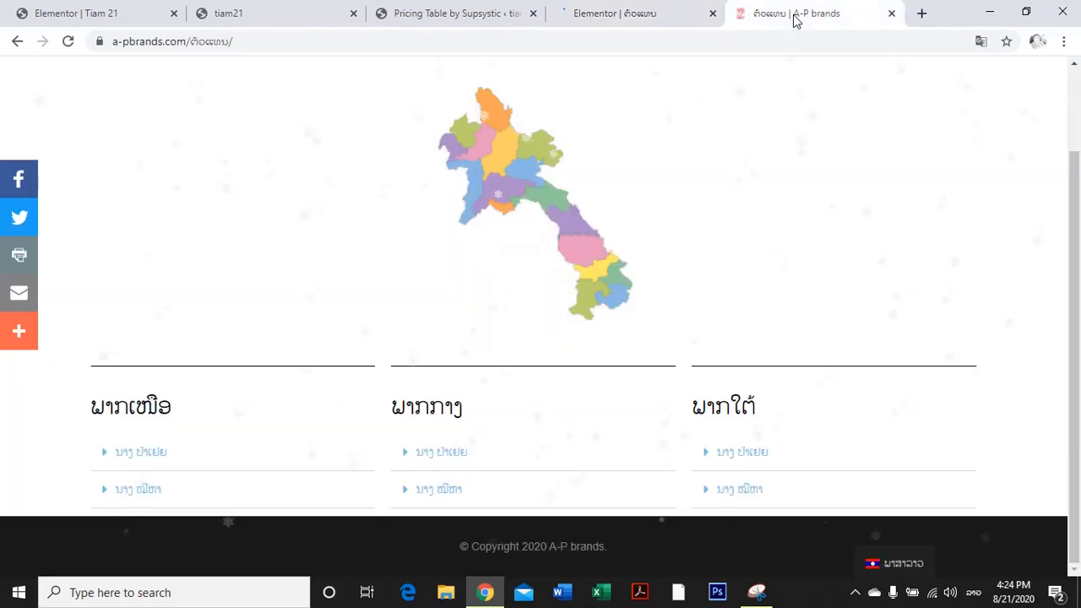
{"action": "right_click", "coordinate": [516, 170]}
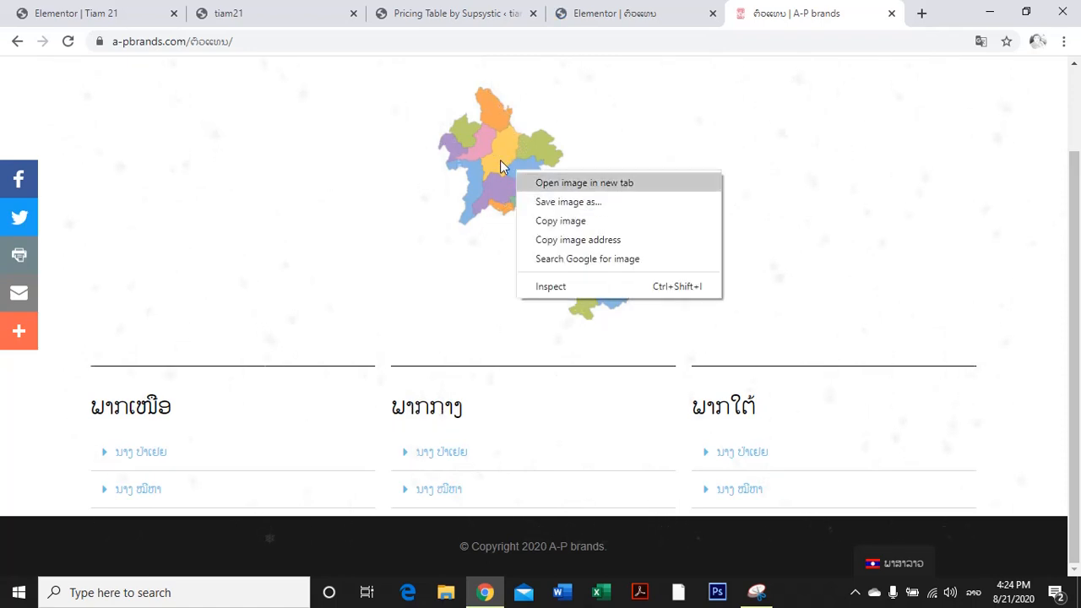
{"action": "left_click", "coordinate": [551, 223]}
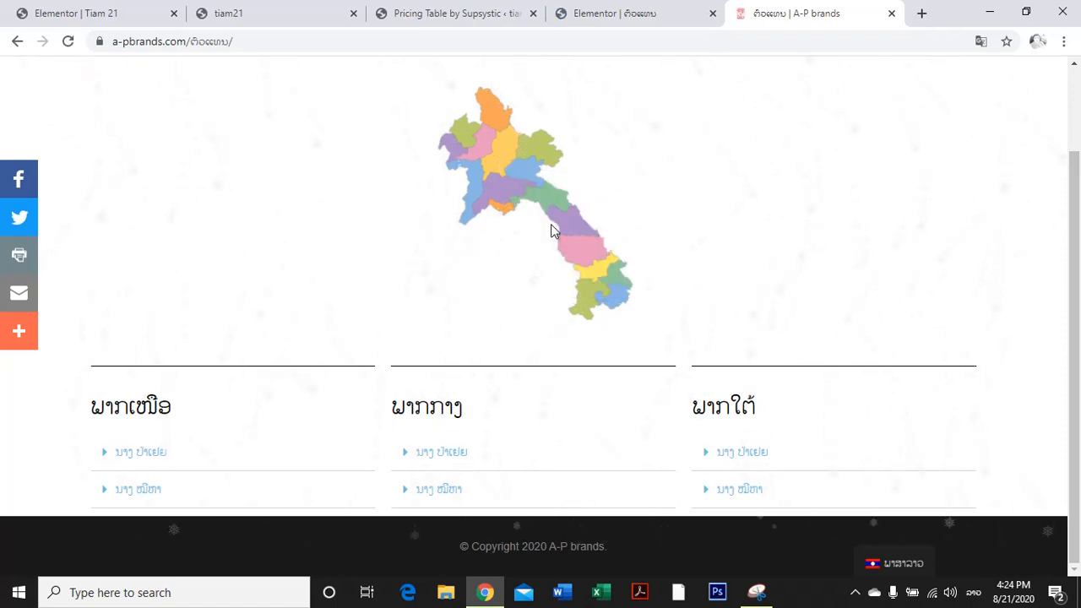
{"action": "left_click", "coordinate": [623, 17]}
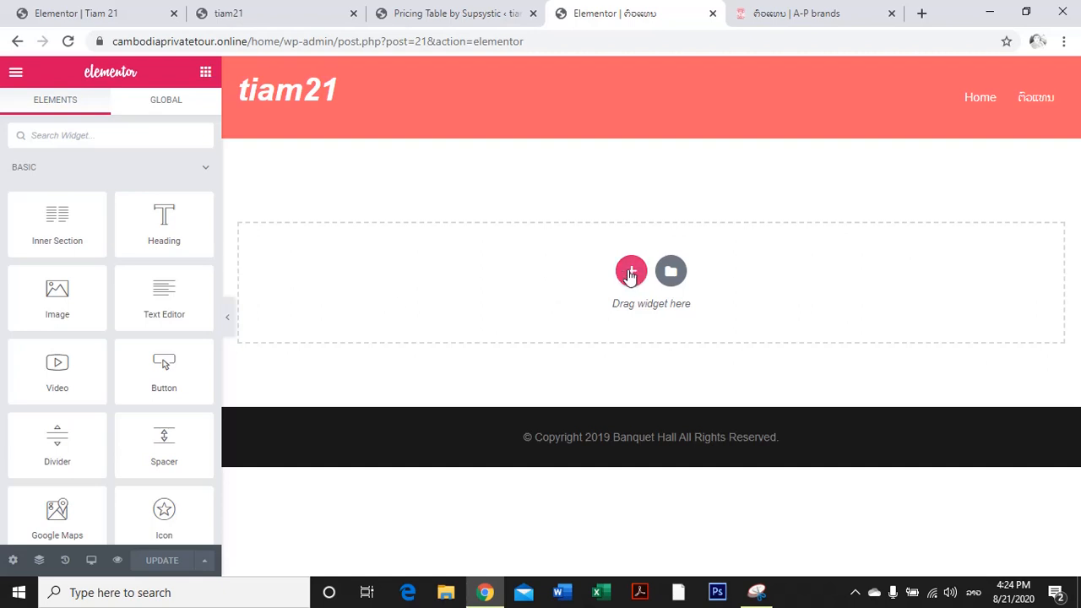
{"action": "left_click", "coordinate": [776, 16]}
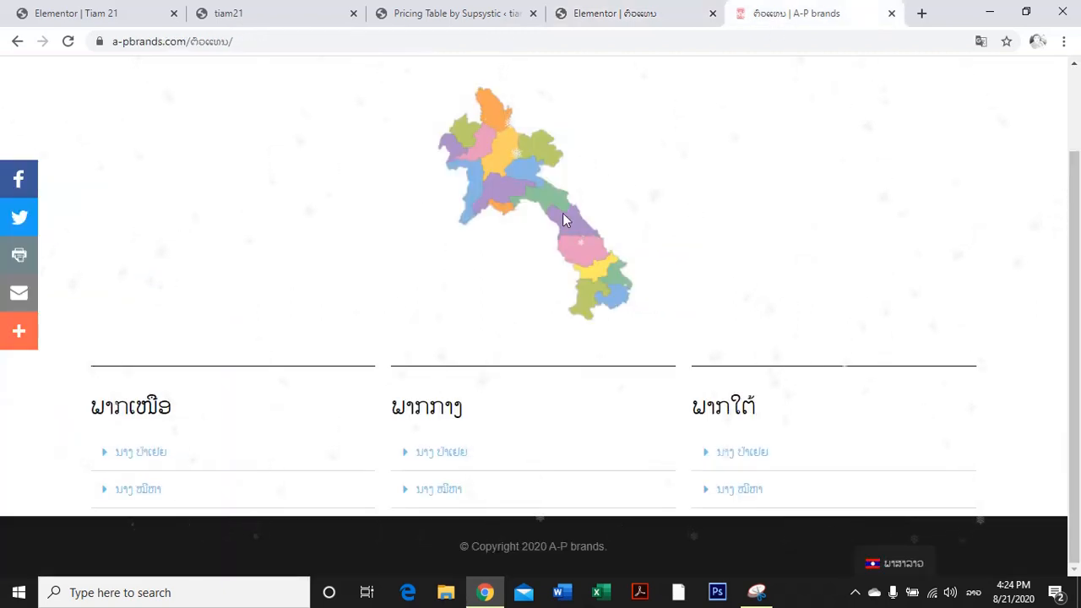
{"action": "left_click", "coordinate": [646, 15]}
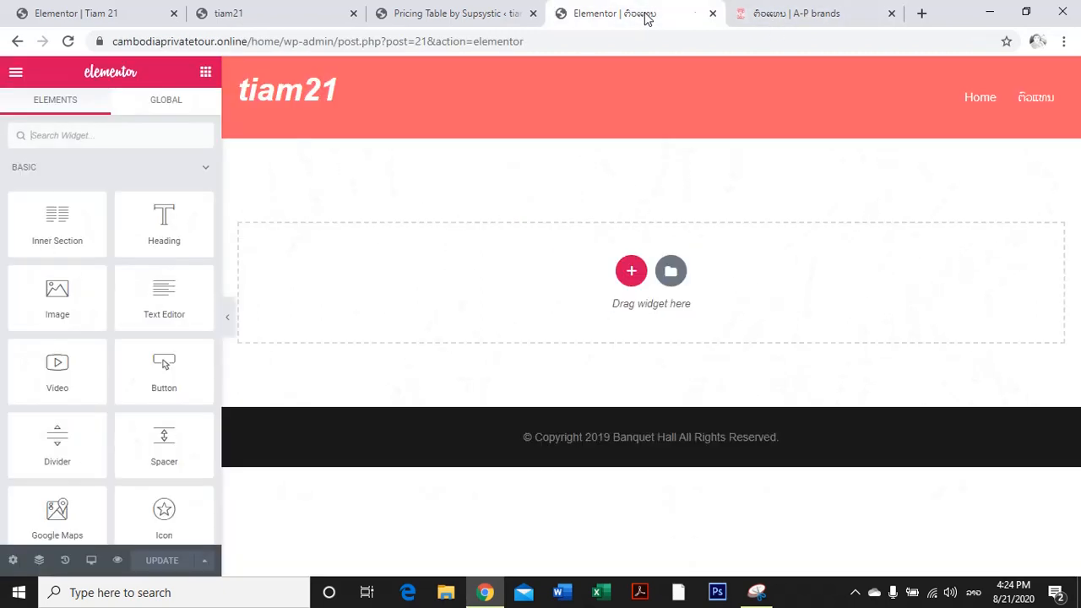
Add a single-column section to the ຕົວແທນ page and place an Image widget in it.
{"action": "left_click", "coordinate": [629, 272]}
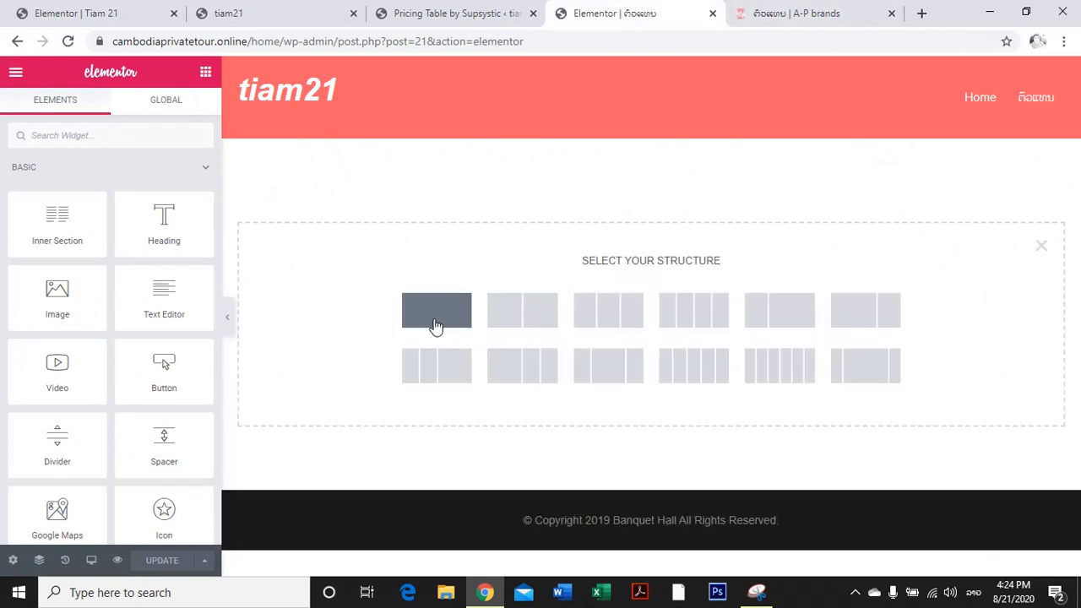
{"action": "left_click", "coordinate": [770, 296]}
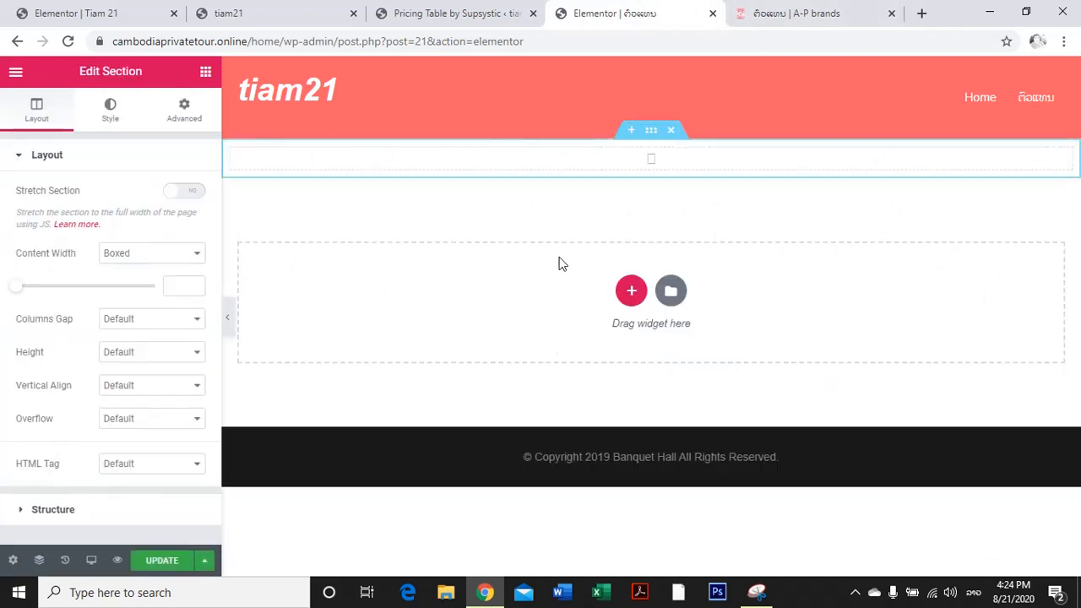
{"action": "left_click", "coordinate": [206, 73]}
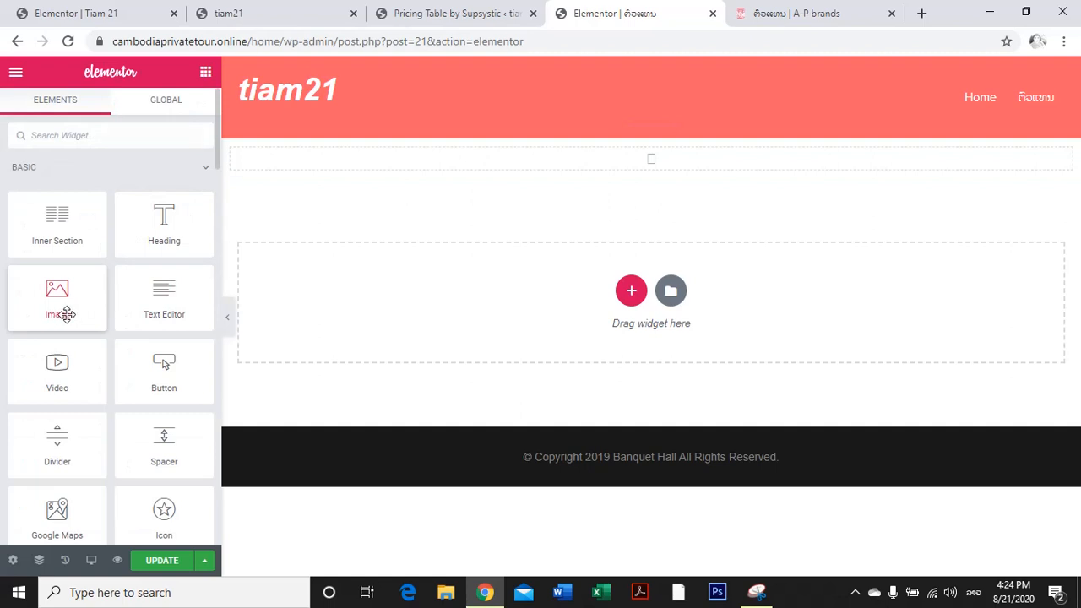
{"action": "left_click_drag", "start_coordinate": [66, 314], "coordinate": [627, 169]}
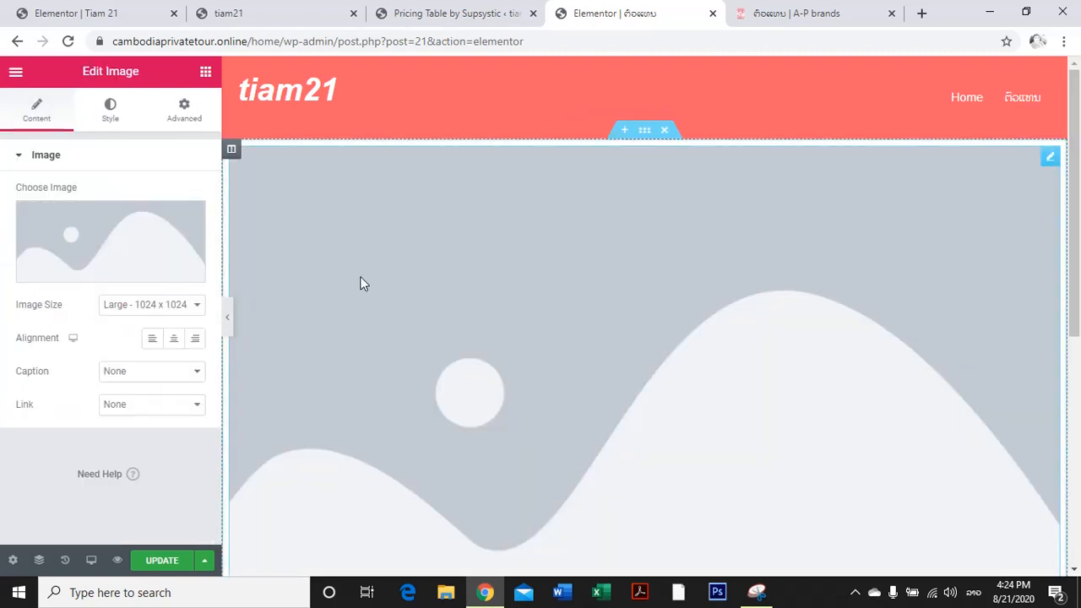
{"action": "scroll", "coordinate": [760, 207], "scroll_direction": "down", "scroll_amount": 3}
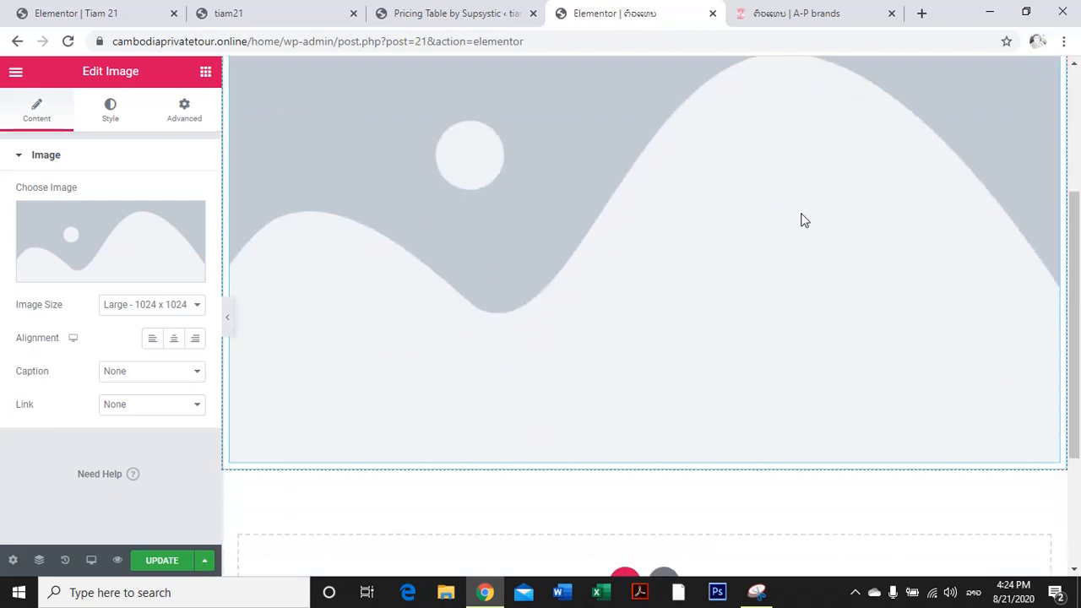
{"action": "scroll", "coordinate": [738, 233], "scroll_direction": "up", "scroll_amount": 3}
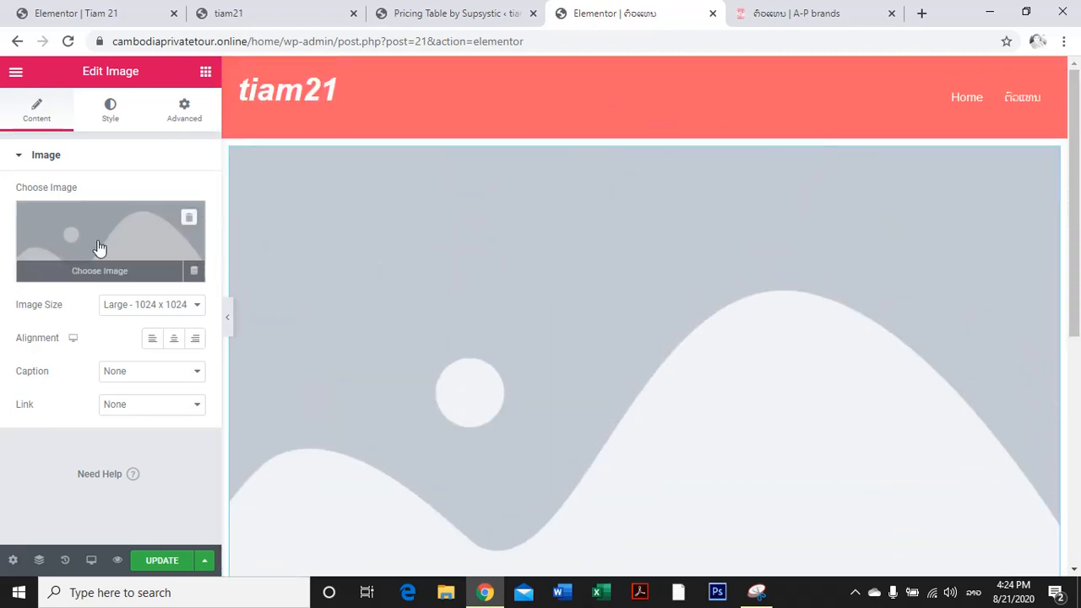
Save the map image from the A-P brands reference page to the Desktop as the JPEG file ae-768x410.
{"action": "left_click", "coordinate": [781, 12]}
{"action": "right_click", "coordinate": [542, 188]}
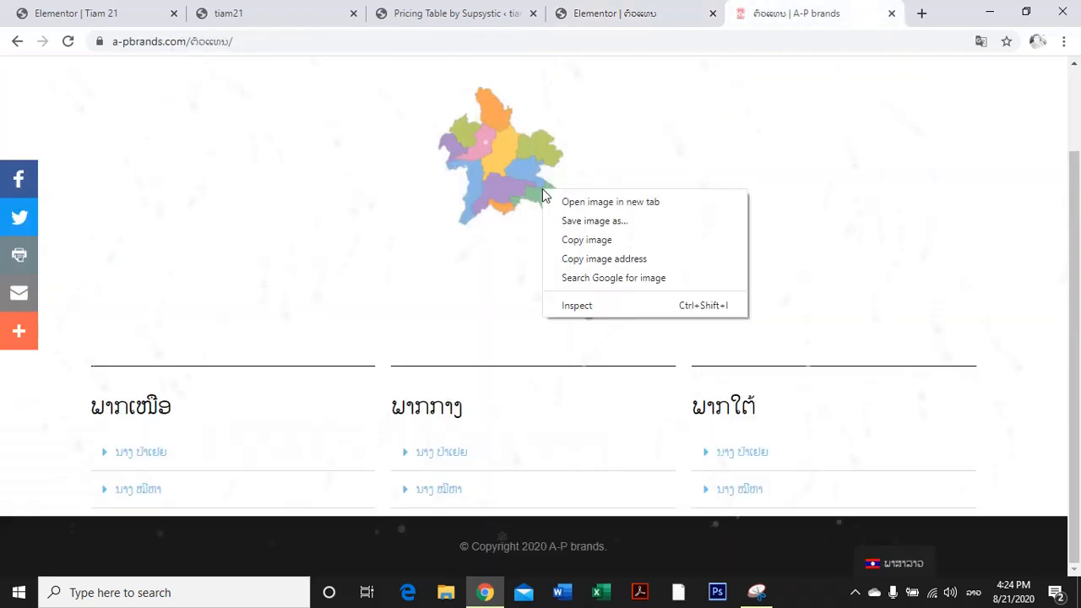
{"action": "left_click", "coordinate": [603, 238]}
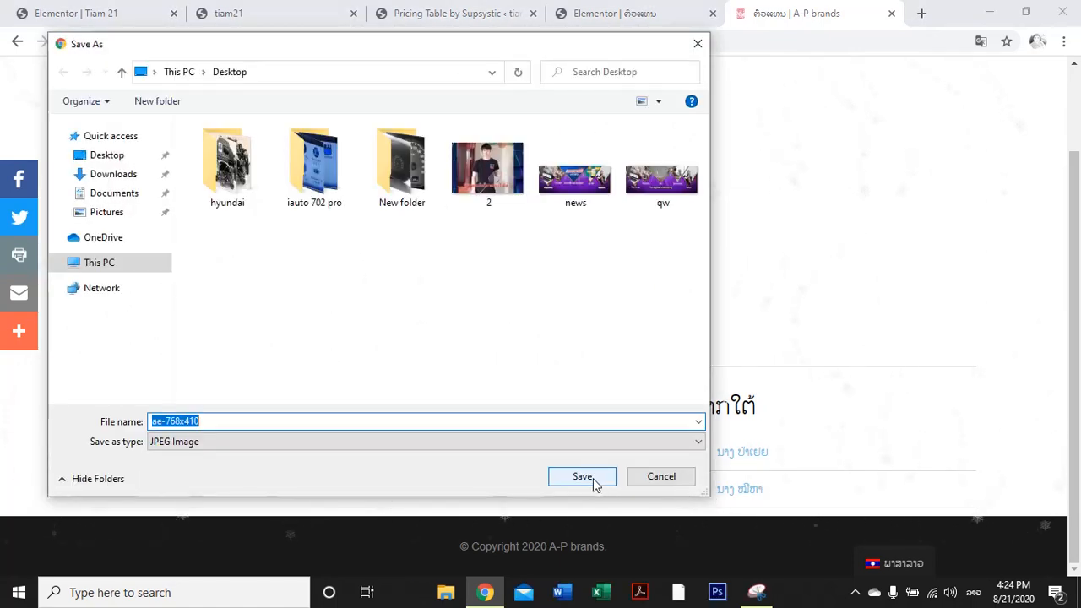
{"action": "key", "text": "Return"}
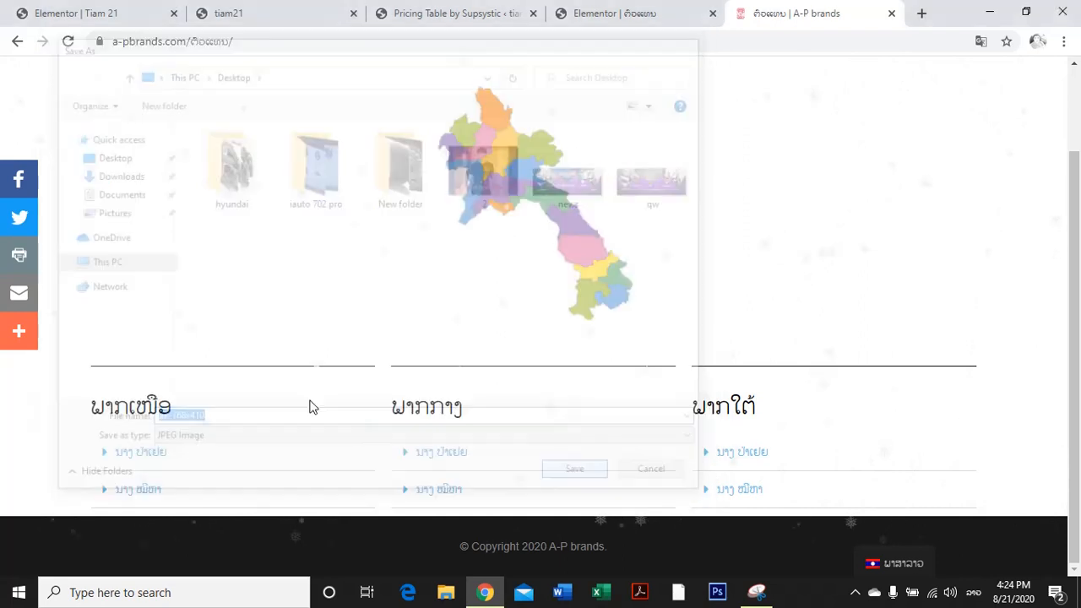
Upload ae-768x410.jpg to the media library and insert it into the ຕົວແທນ page's Image widget.
{"action": "left_click", "coordinate": [595, 14]}
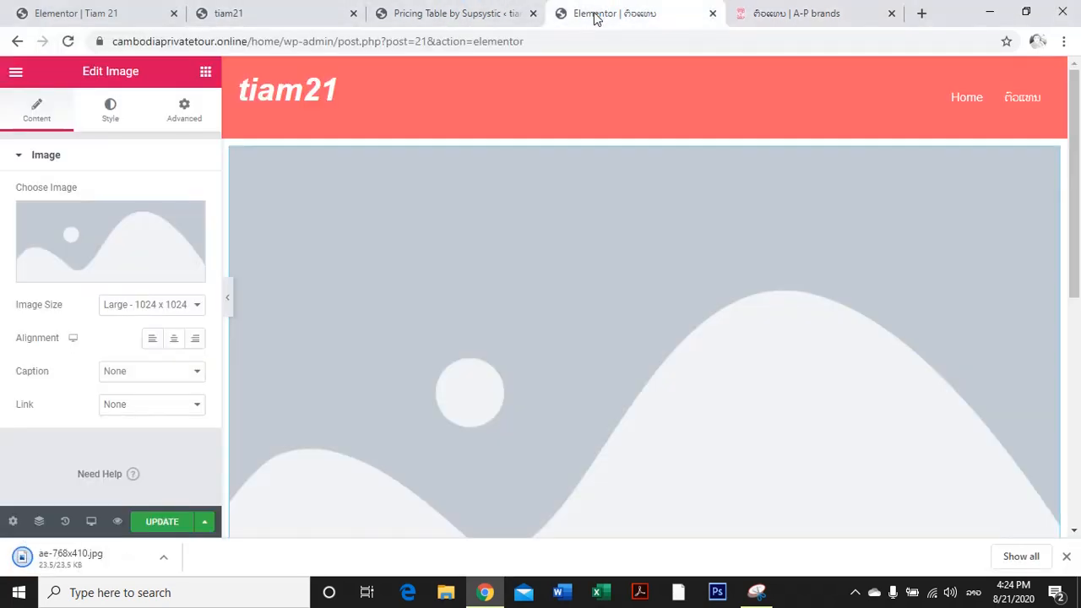
{"action": "left_click", "coordinate": [105, 268]}
{"action": "left_click", "coordinate": [65, 141]}
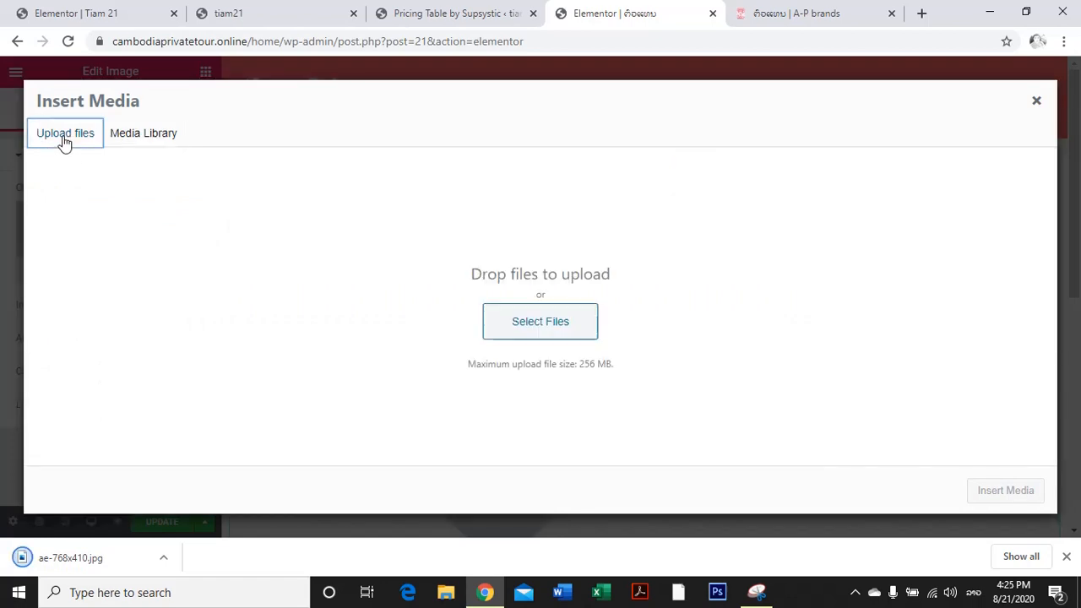
{"action": "left_click", "coordinate": [558, 328]}
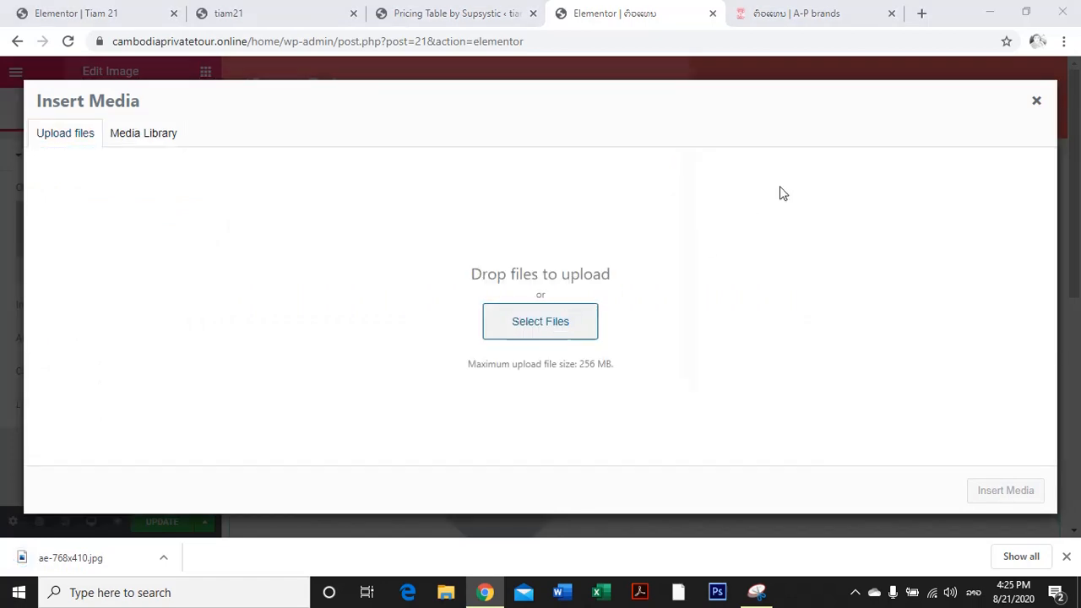
{"action": "double_click", "coordinate": [650, 173]}
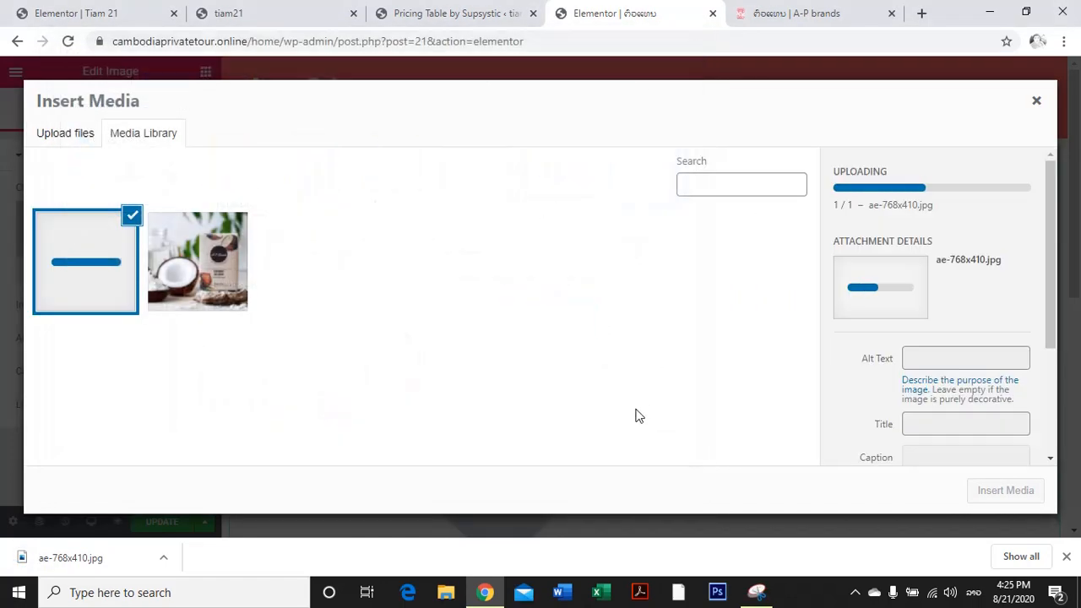
{"action": "left_click", "coordinate": [1067, 558]}
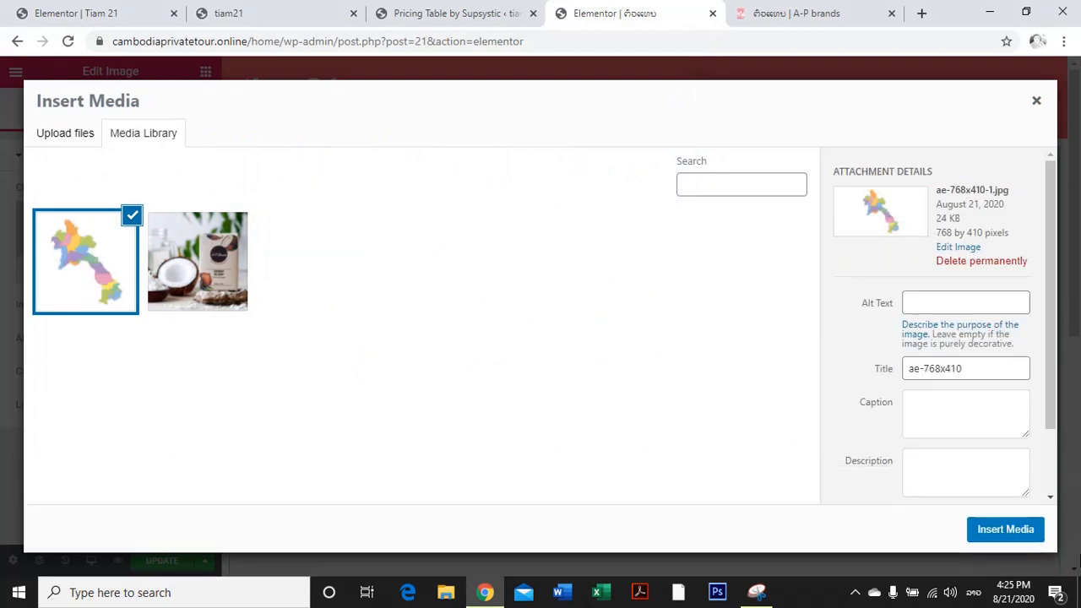
{"action": "left_click", "coordinate": [1004, 529]}
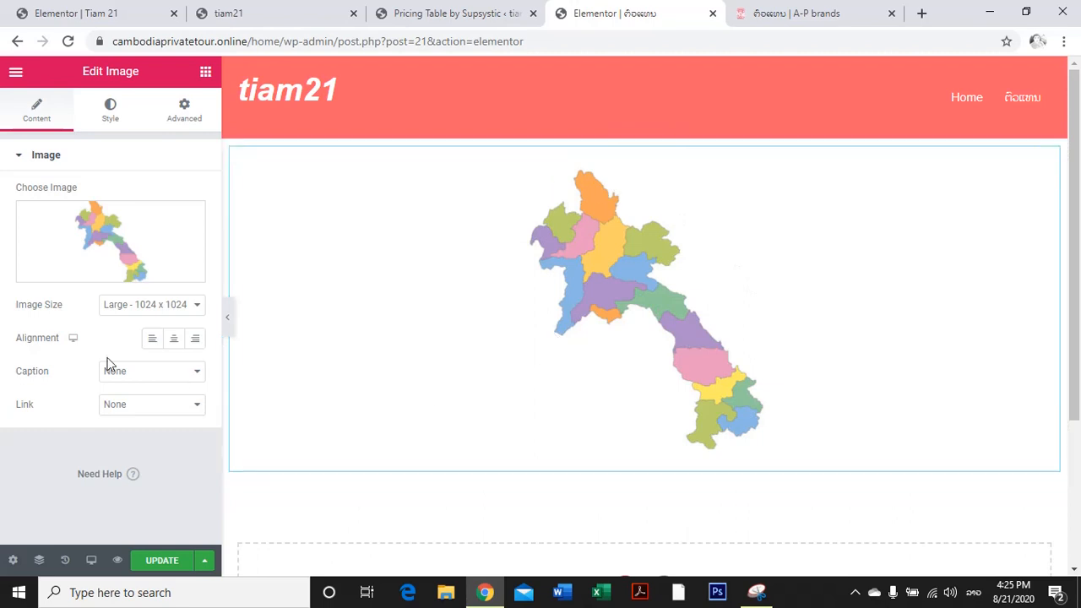
Check the region columns on the reference page and add a section with three equal columns below the map.
{"action": "left_click", "coordinate": [784, 24]}
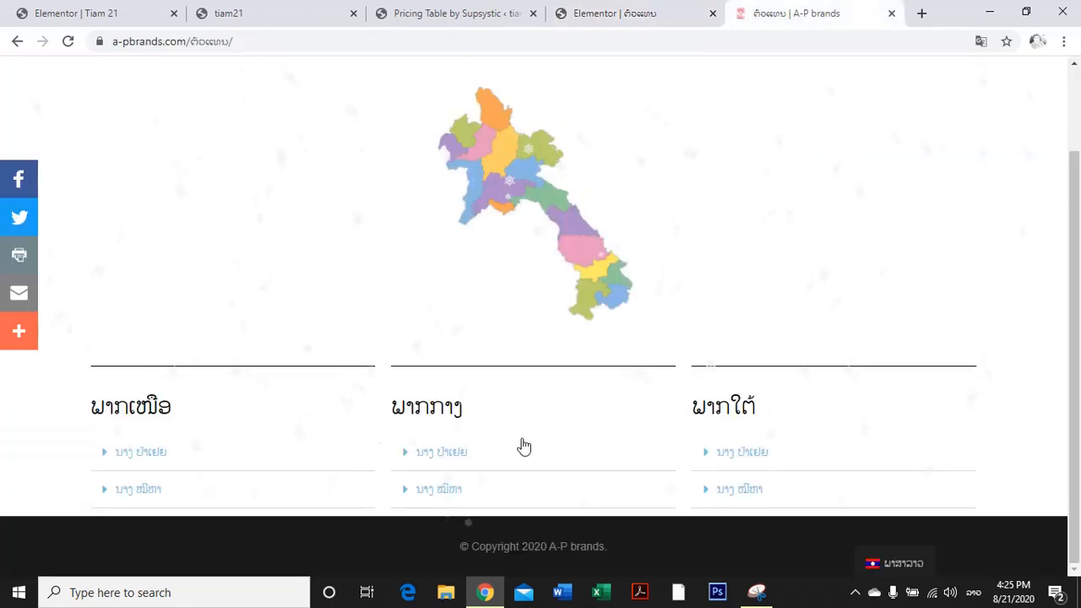
{"action": "left_click", "coordinate": [581, 12]}
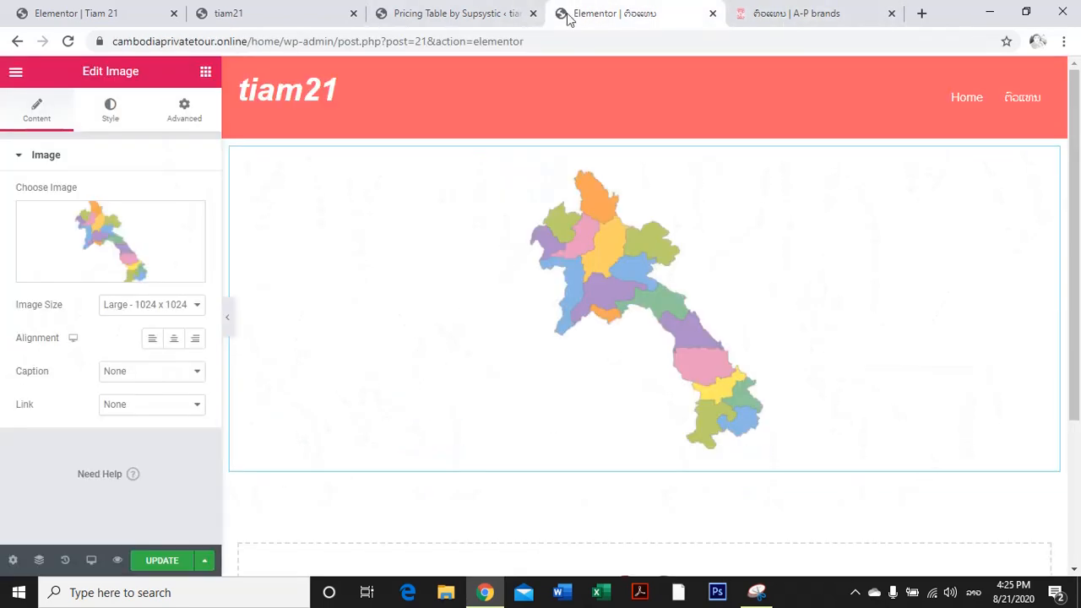
{"action": "scroll", "coordinate": [648, 390], "scroll_direction": "down", "scroll_amount": 2}
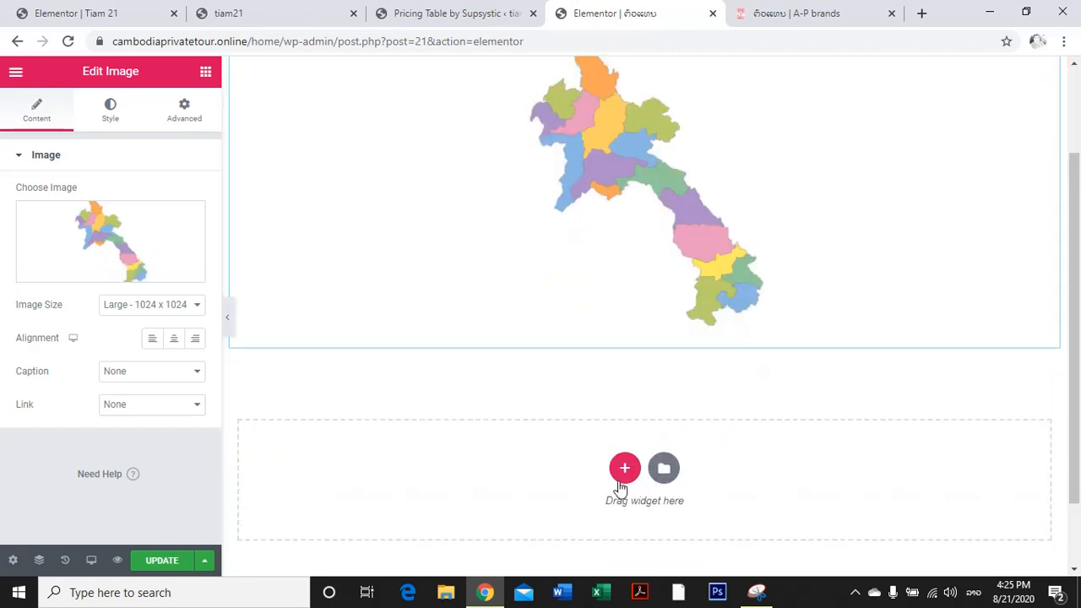
{"action": "left_click", "coordinate": [204, 72]}
{"action": "left_click", "coordinate": [793, 14]}
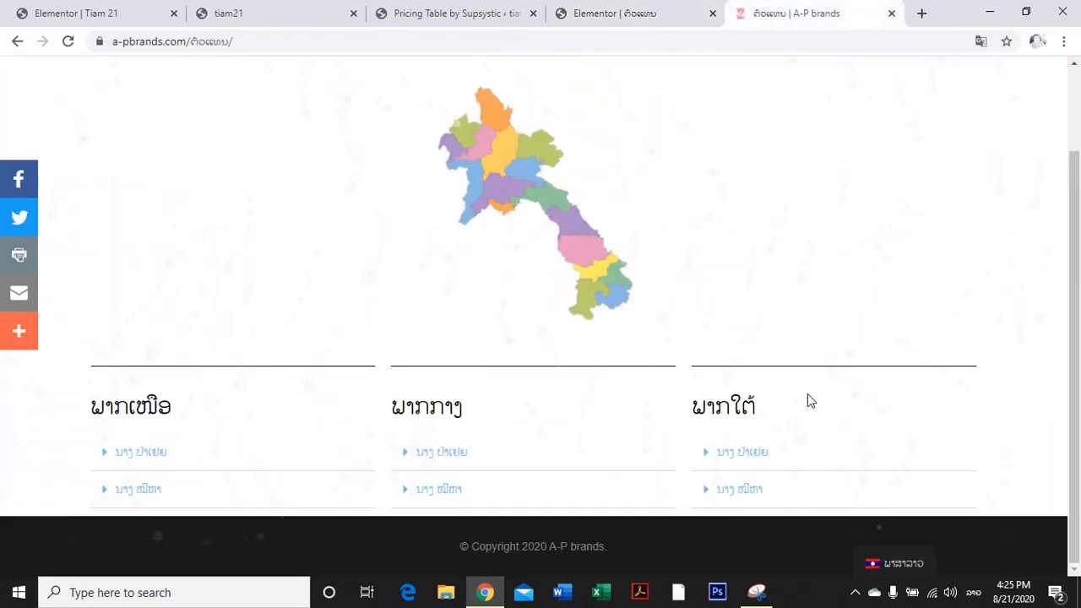
{"action": "left_click", "coordinate": [608, 13]}
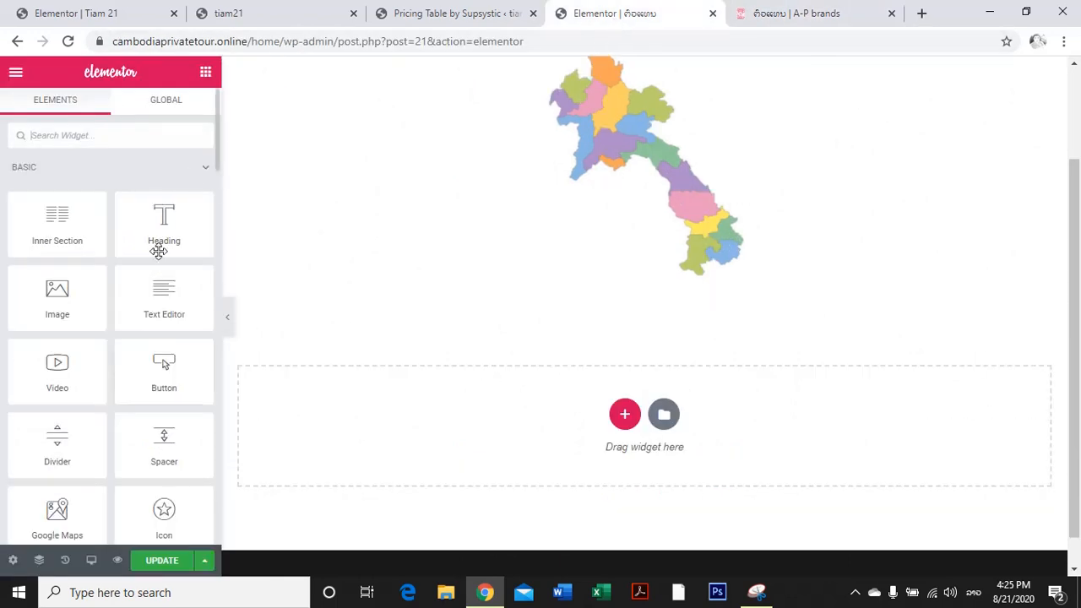
{"action": "left_click", "coordinate": [624, 414]}
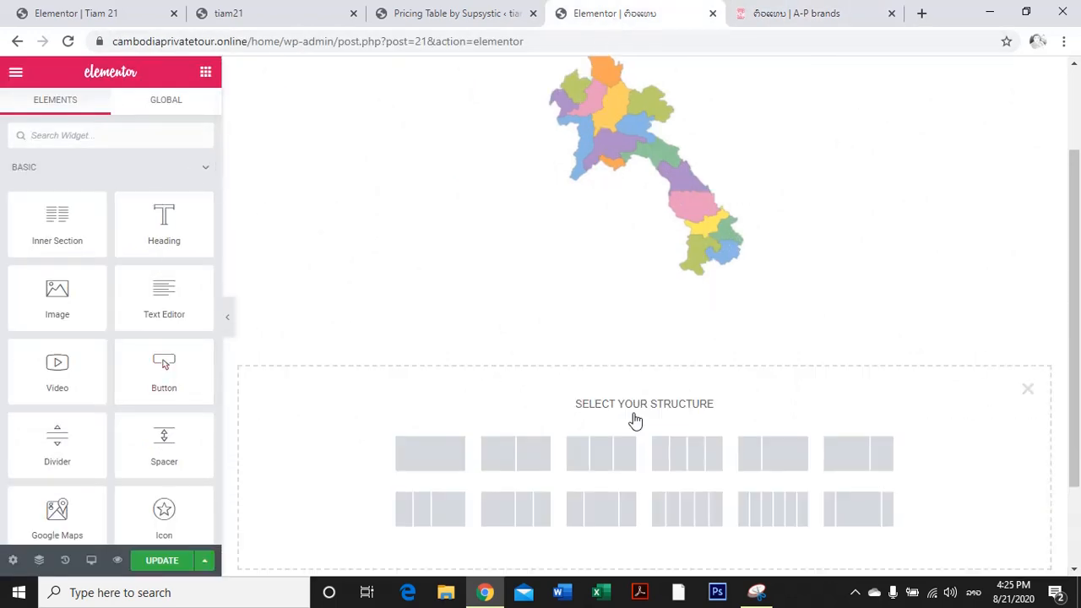
{"action": "left_click", "coordinate": [591, 456]}
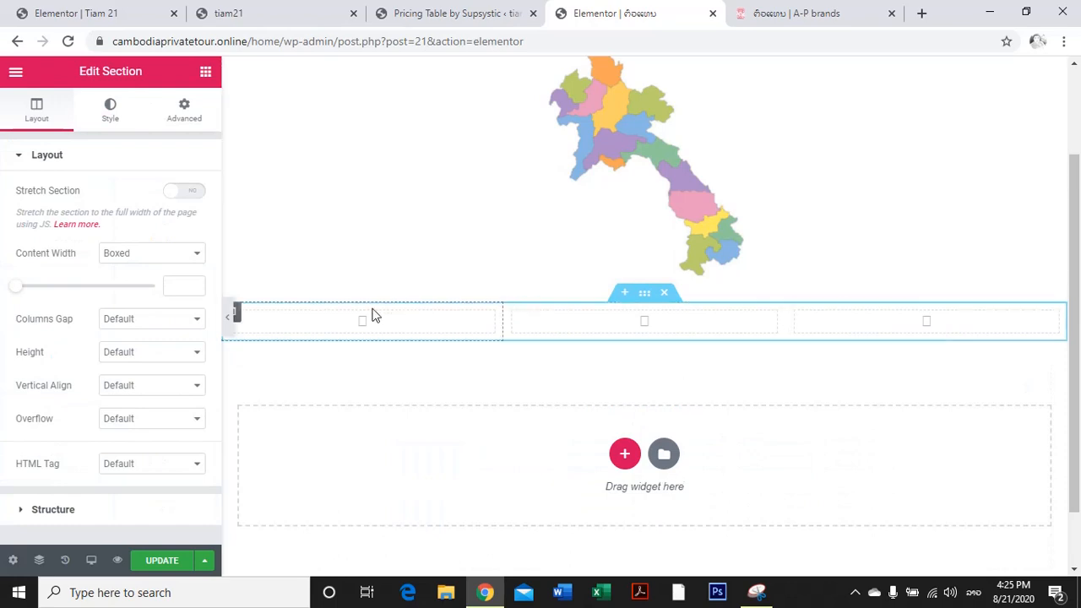
Check the divider lines on the reference page and add a Divider widget to the first of the three columns.
{"action": "left_click", "coordinate": [205, 75]}
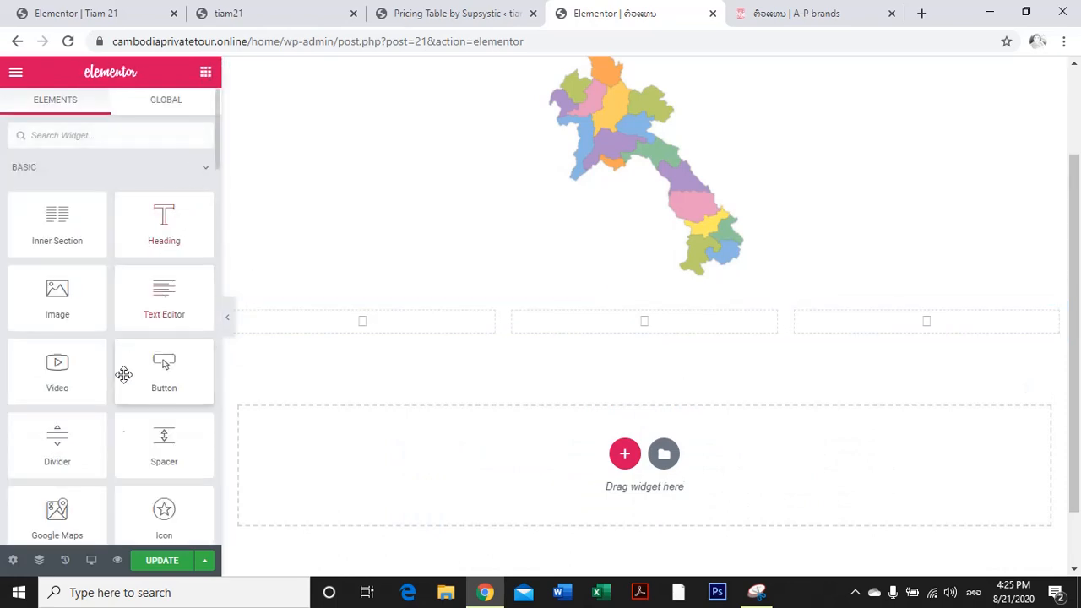
{"action": "left_click", "coordinate": [811, 12]}
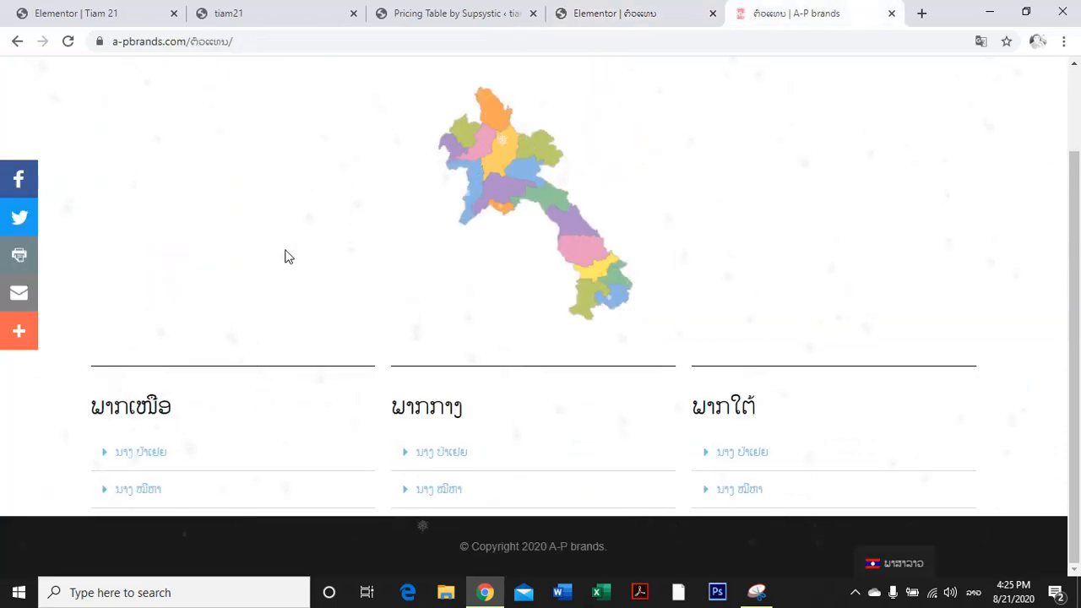
{"action": "left_click", "coordinate": [107, 10]}
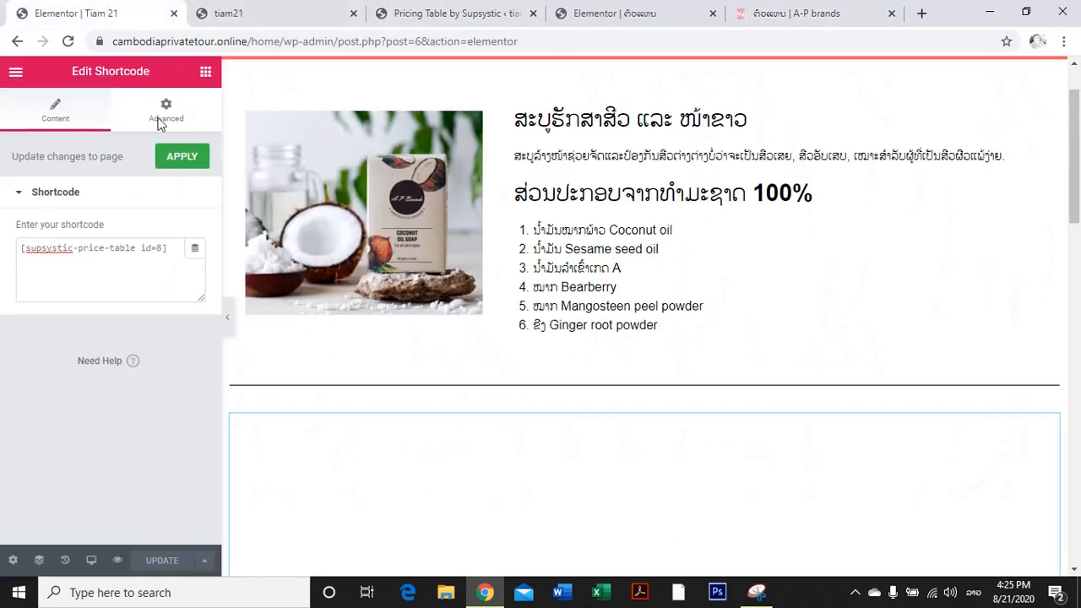
{"action": "left_click", "coordinate": [603, 15]}
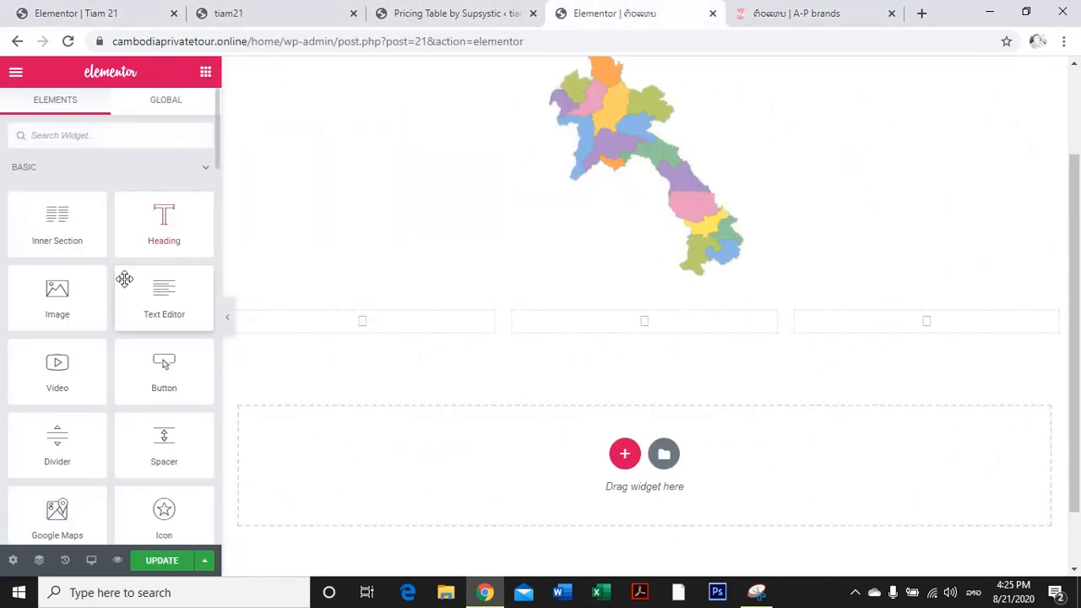
{"action": "left_click_drag", "start_coordinate": [276, 393], "coordinate": [448, 321]}
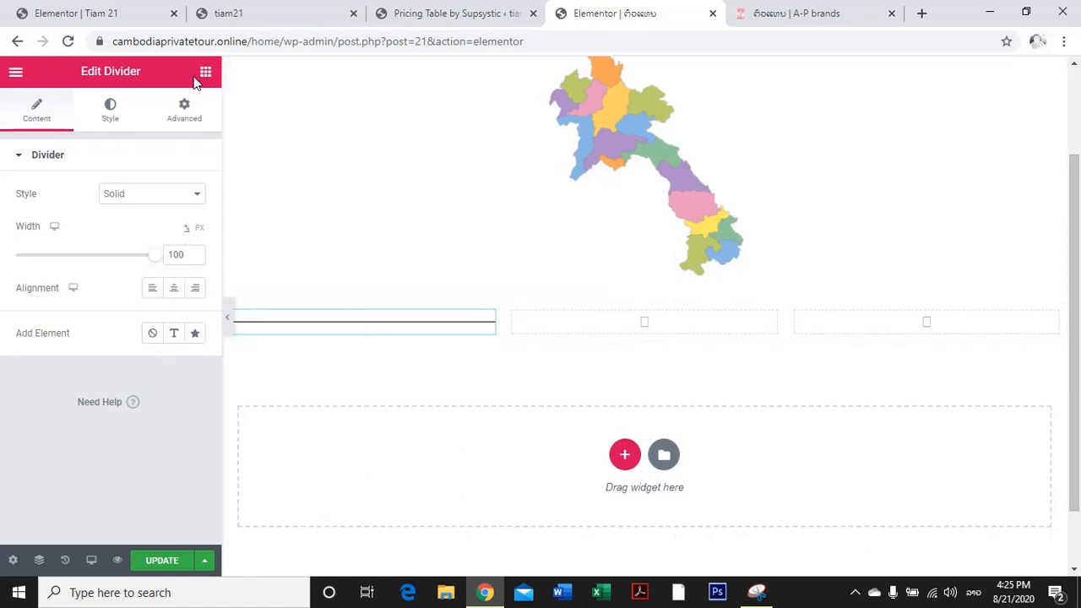
Duplicate the first column's divider twice and move one copy into the second column and one into the third.
{"action": "right_click", "coordinate": [486, 322]}
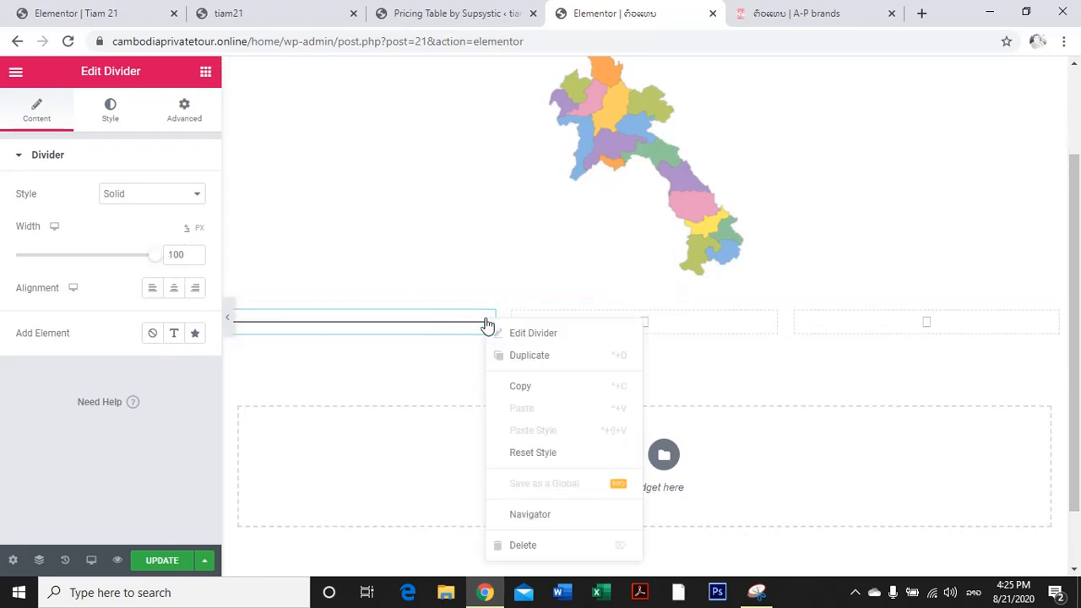
{"action": "left_click", "coordinate": [509, 356]}
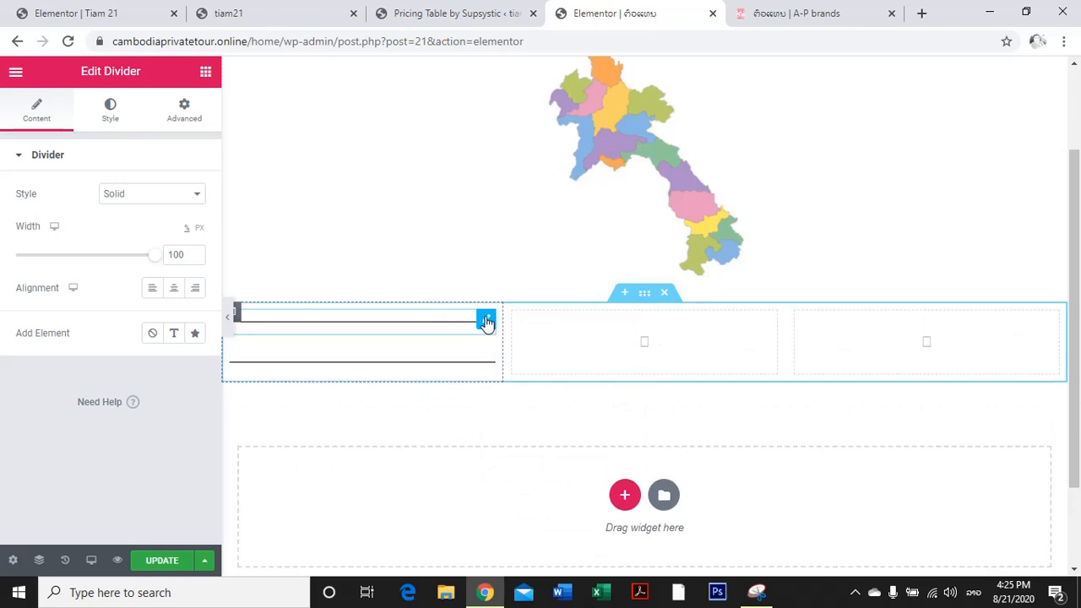
{"action": "right_click", "coordinate": [486, 322]}
{"action": "left_click", "coordinate": [517, 357]}
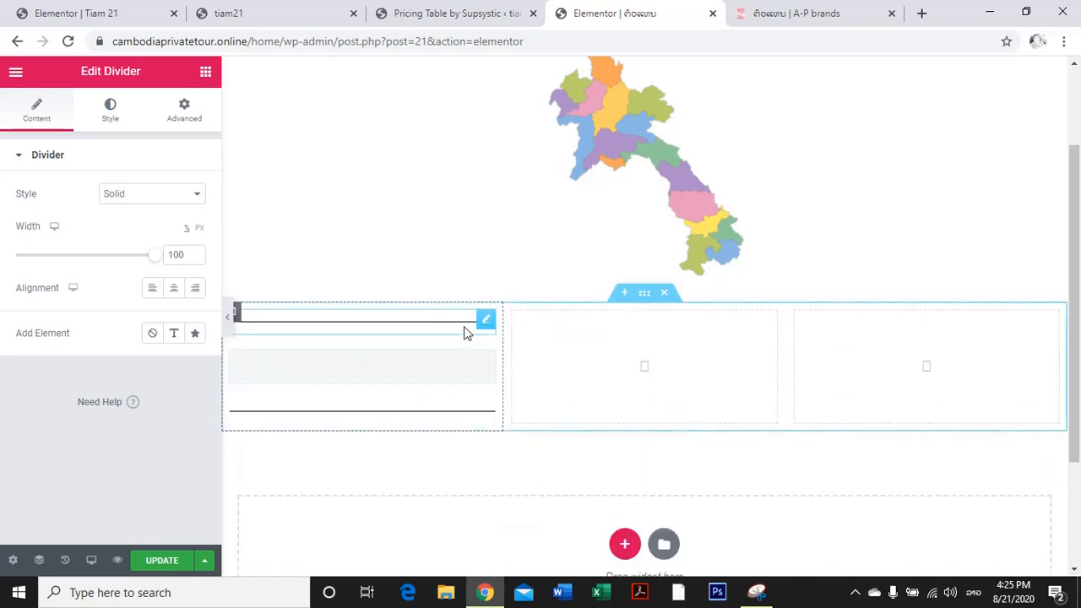
{"action": "left_click_drag", "start_coordinate": [460, 326], "coordinate": [641, 331]}
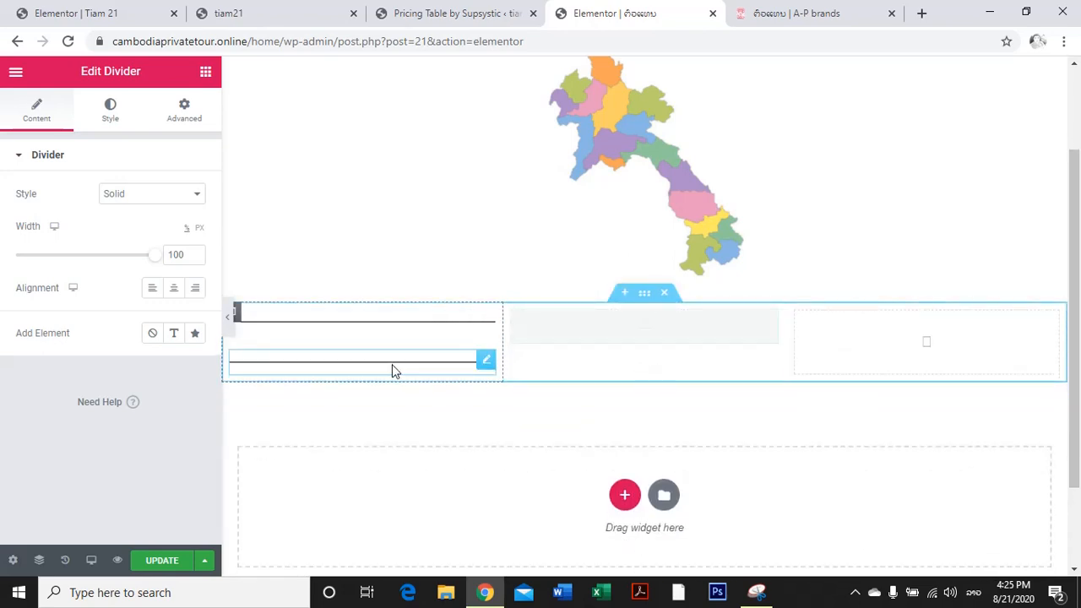
{"action": "left_click_drag", "start_coordinate": [391, 364], "coordinate": [918, 331]}
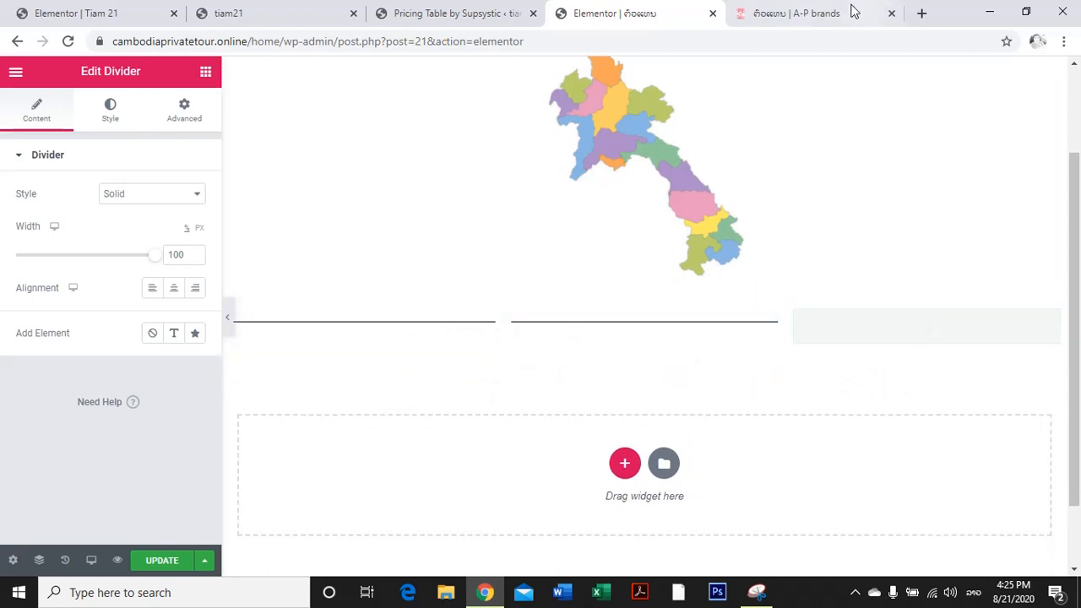
Select the ພາກເໜືອ title on the reference page and add a Heading widget below the first column's divider.
{"action": "left_click", "coordinate": [811, 14]}
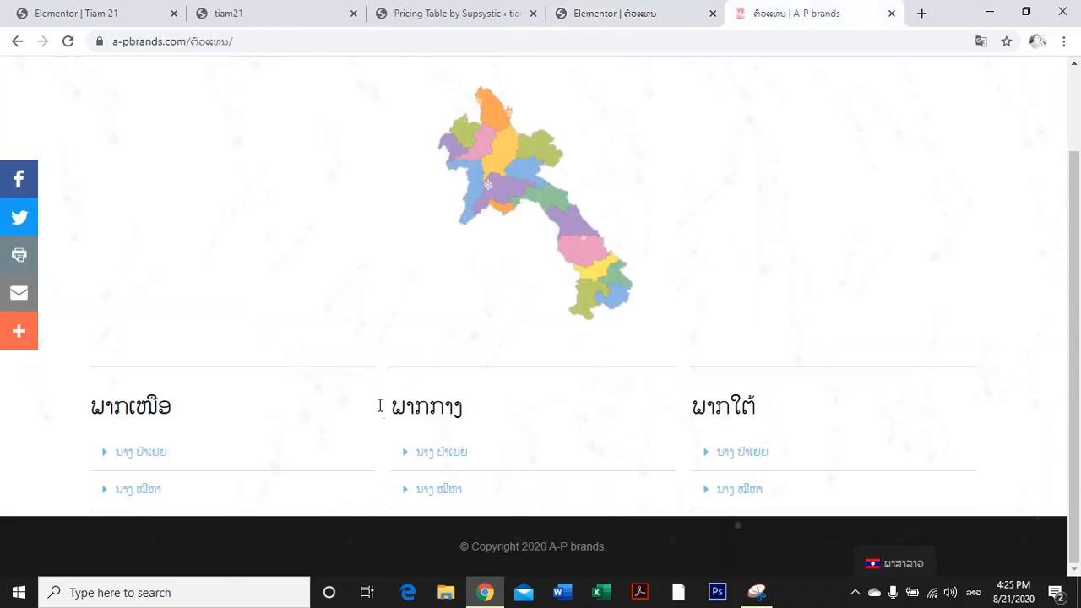
{"action": "left_click_drag", "start_coordinate": [93, 408], "coordinate": [175, 410]}
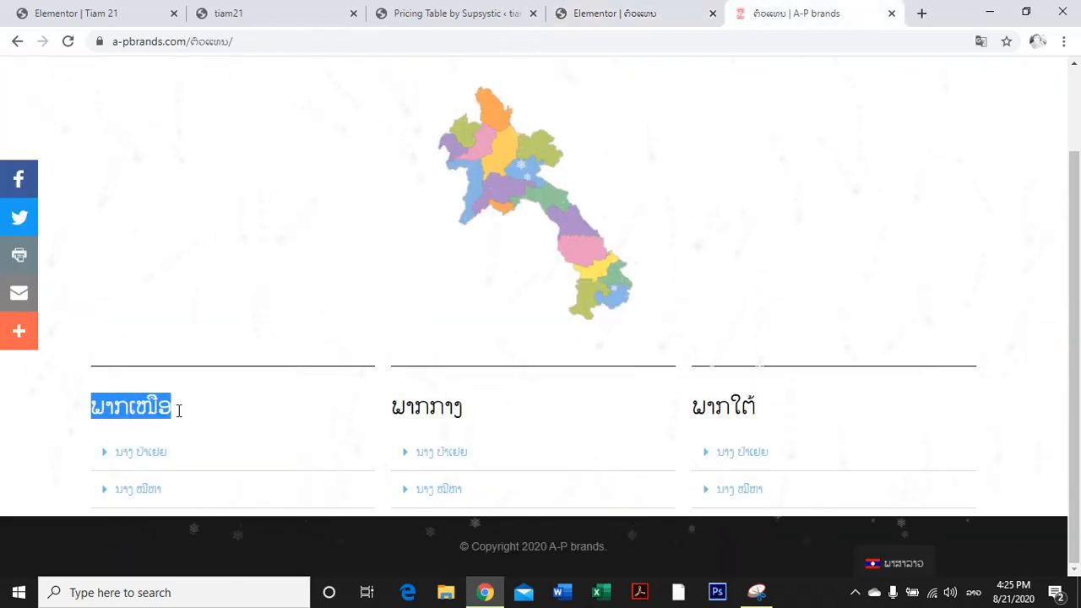
{"action": "left_click", "coordinate": [629, 15]}
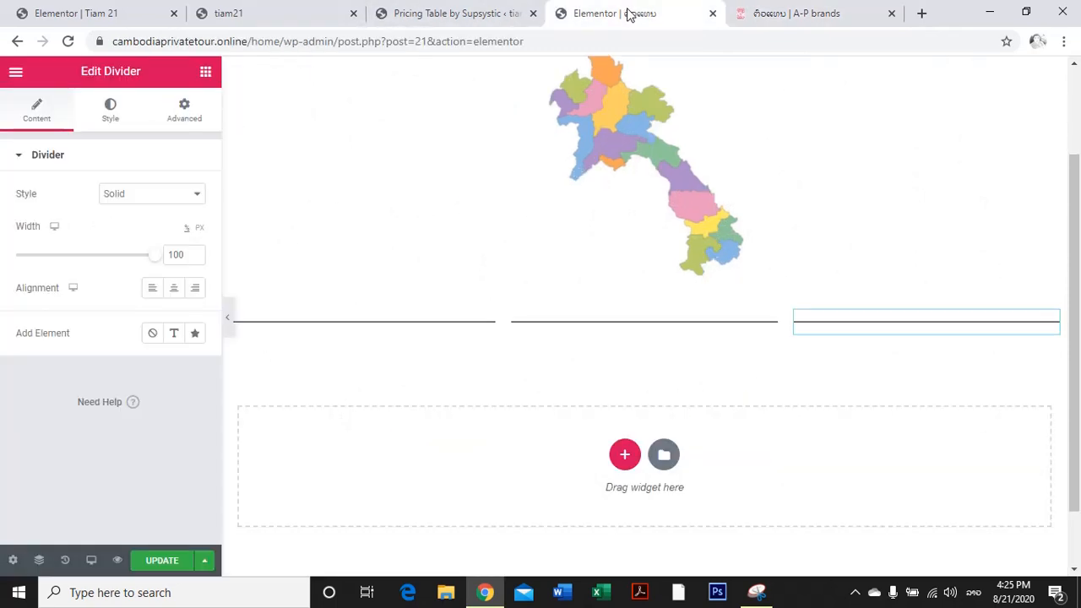
{"action": "left_click", "coordinate": [205, 73]}
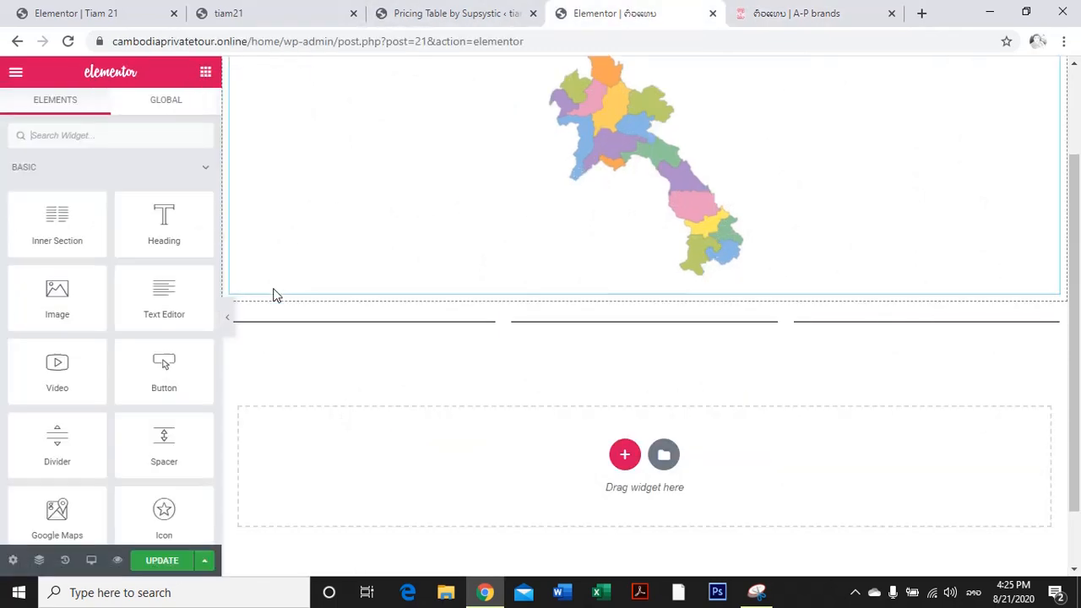
{"action": "left_click_drag", "start_coordinate": [157, 226], "coordinate": [393, 337]}
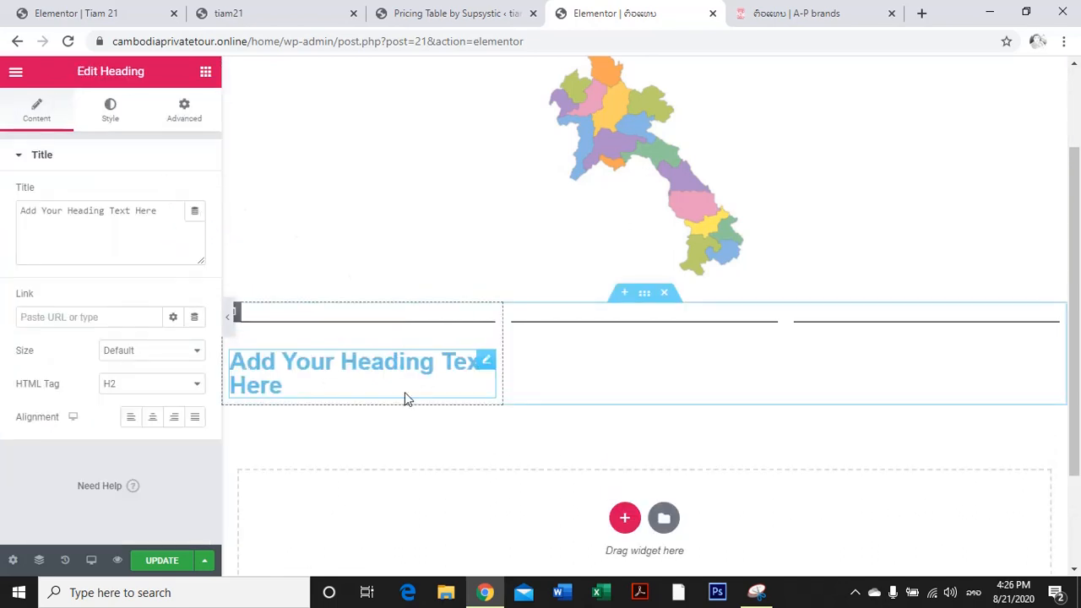
Replace the first column heading's placeholder title with ພາກເໜືອ, copied from the reference page.
{"action": "left_click_drag", "start_coordinate": [173, 218], "coordinate": [5, 226]}
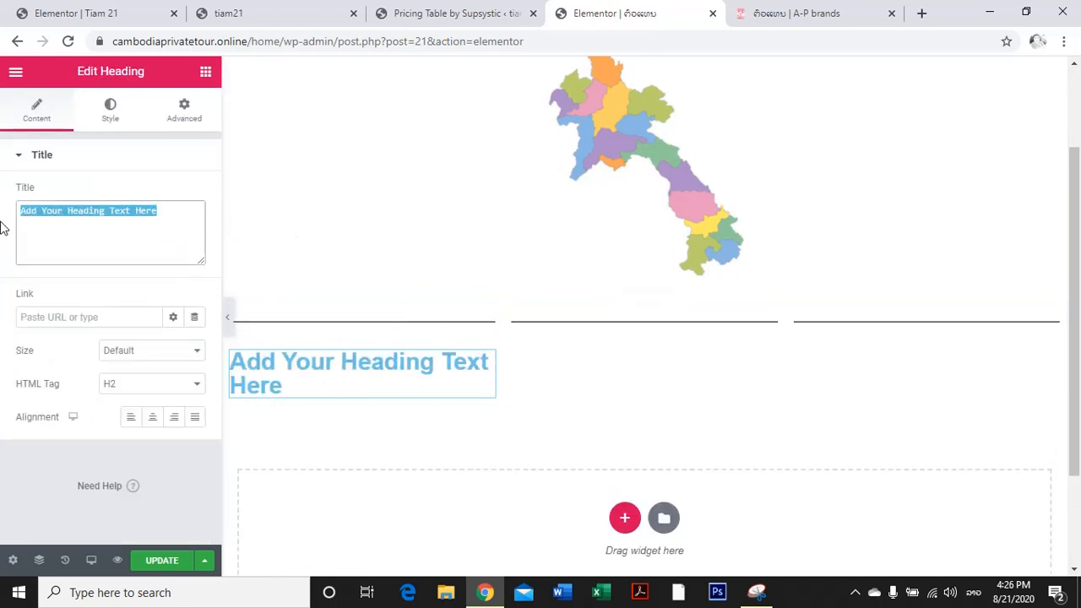
{"action": "key", "text": "BackSpace"}
{"action": "left_click", "coordinate": [770, 15]}
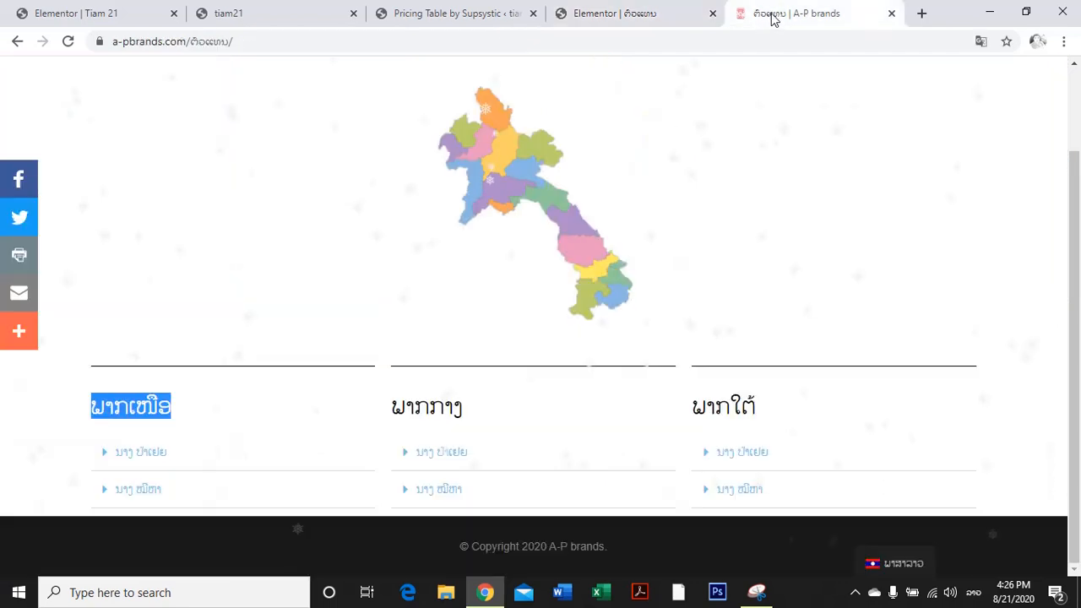
{"action": "right_click", "coordinate": [163, 408]}
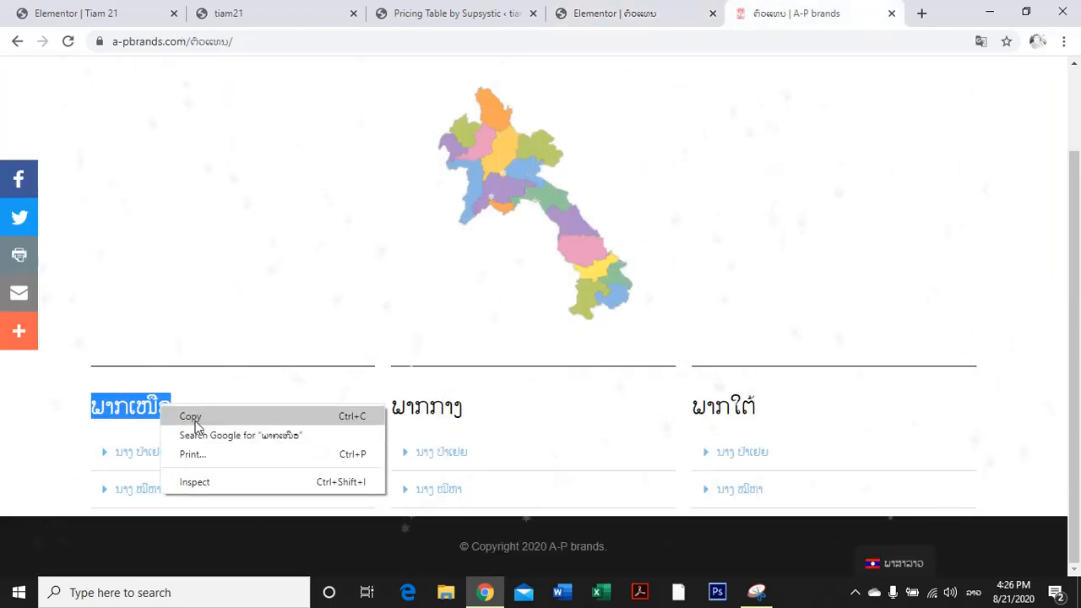
{"action": "left_click", "coordinate": [188, 414]}
{"action": "left_click", "coordinate": [594, 26]}
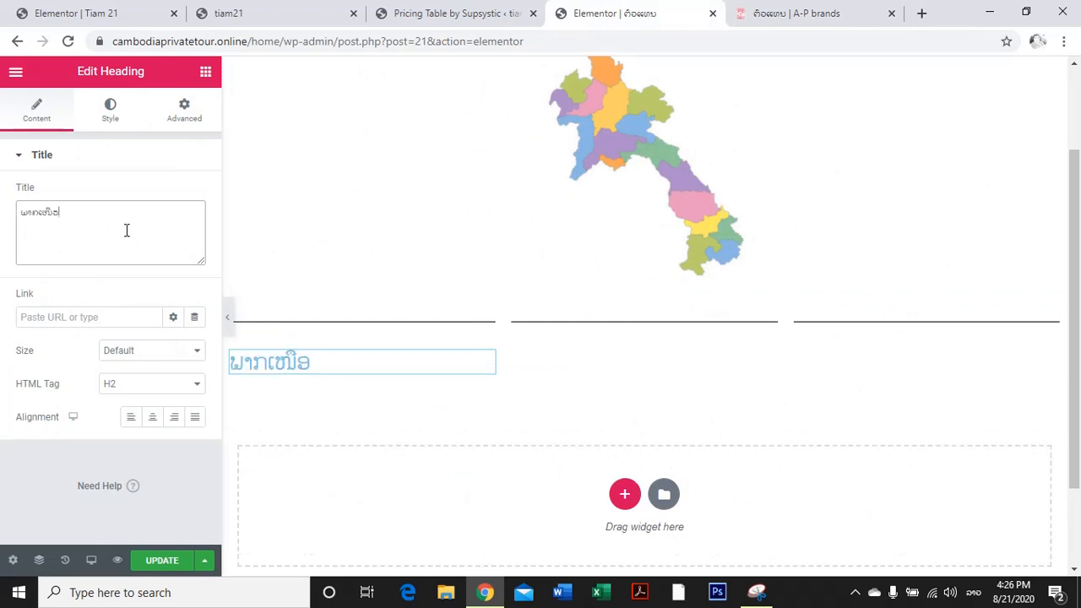
Copy the ພາກກາງ title from the reference page and return to the ຕົວແທນ page editor.
{"action": "left_click", "coordinate": [785, 15]}
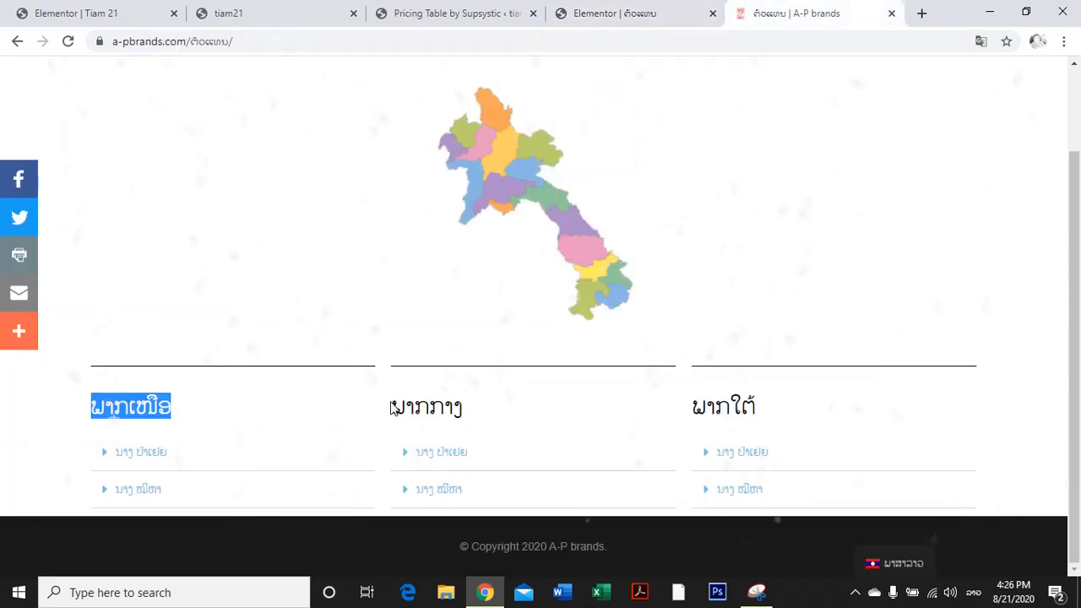
{"action": "left_click_drag", "start_coordinate": [393, 409], "coordinate": [471, 412]}
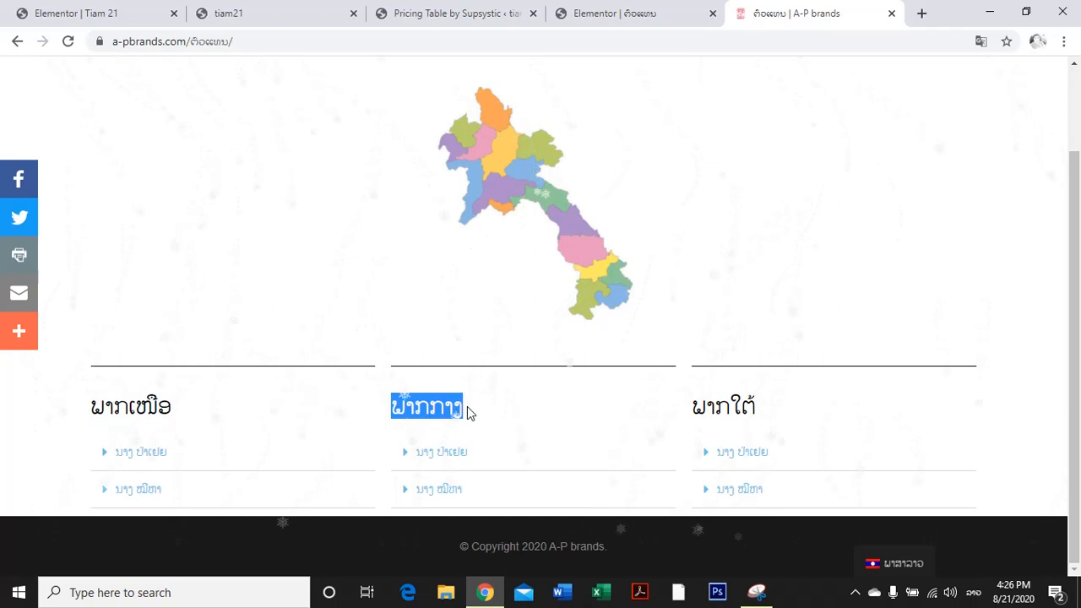
{"action": "left_click", "coordinate": [603, 17]}
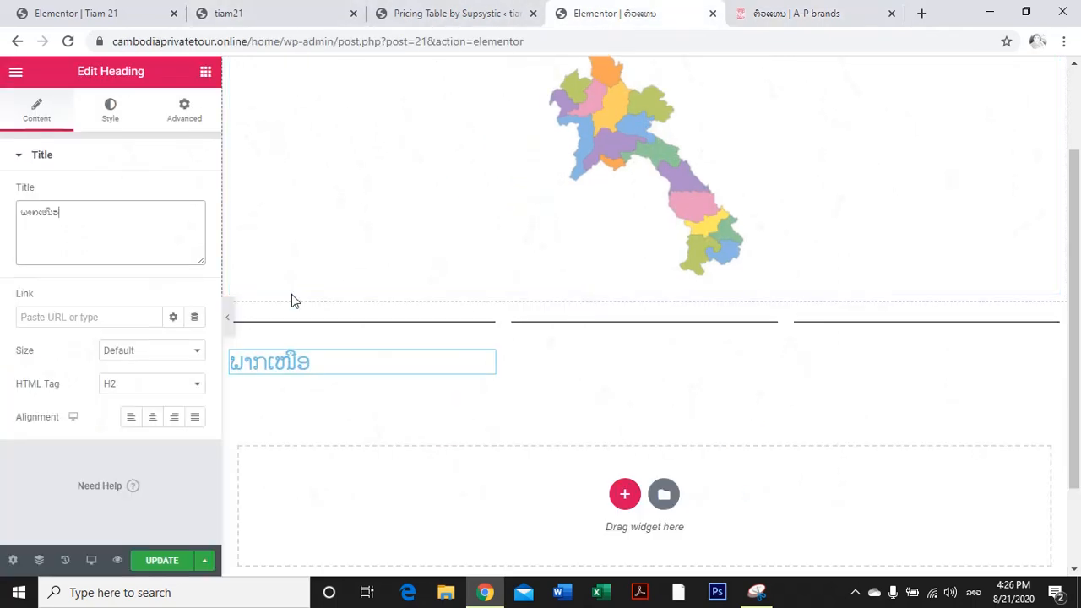
Set the ພາກເໜືອ heading's text color to black (#000000) and compare it with the reference page.
{"action": "left_click", "coordinate": [111, 111]}
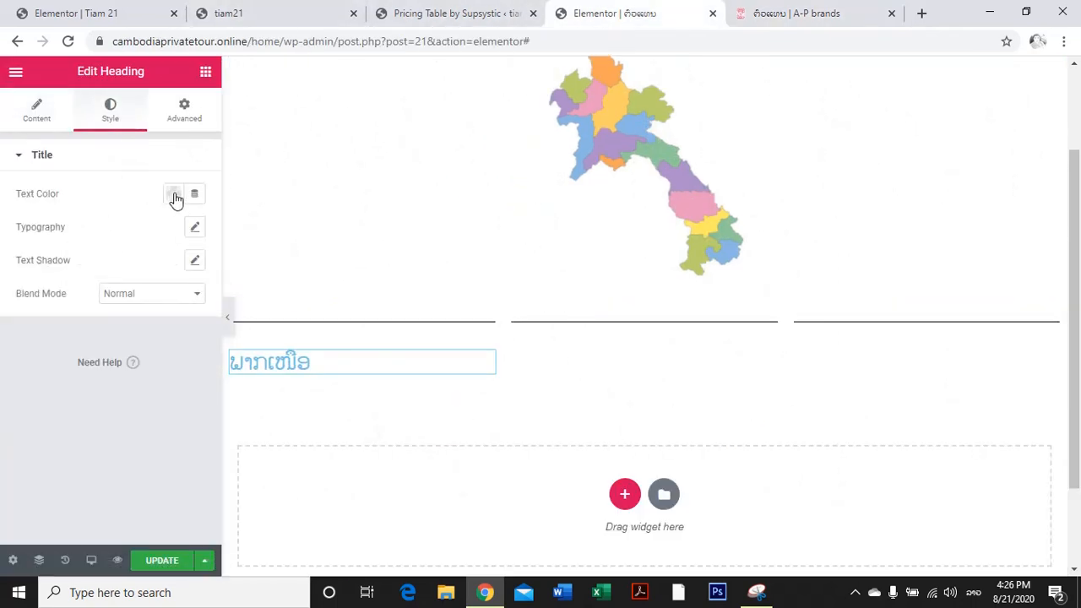
{"action": "left_click", "coordinate": [173, 195]}
{"action": "left_click", "coordinate": [223, 233]}
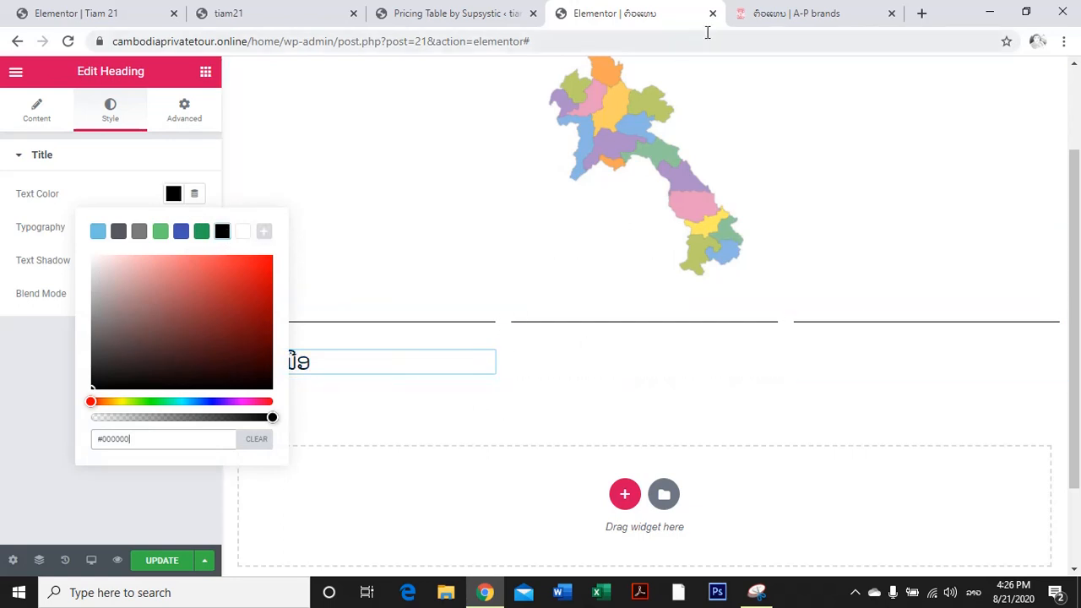
{"action": "left_click", "coordinate": [770, 16]}
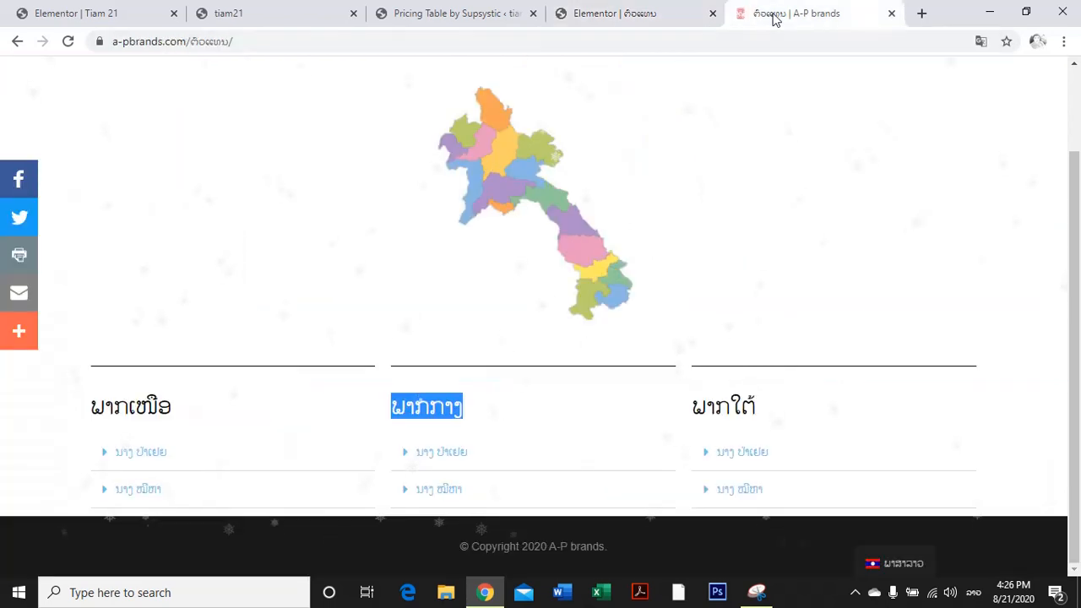
{"action": "left_click", "coordinate": [586, 14]}
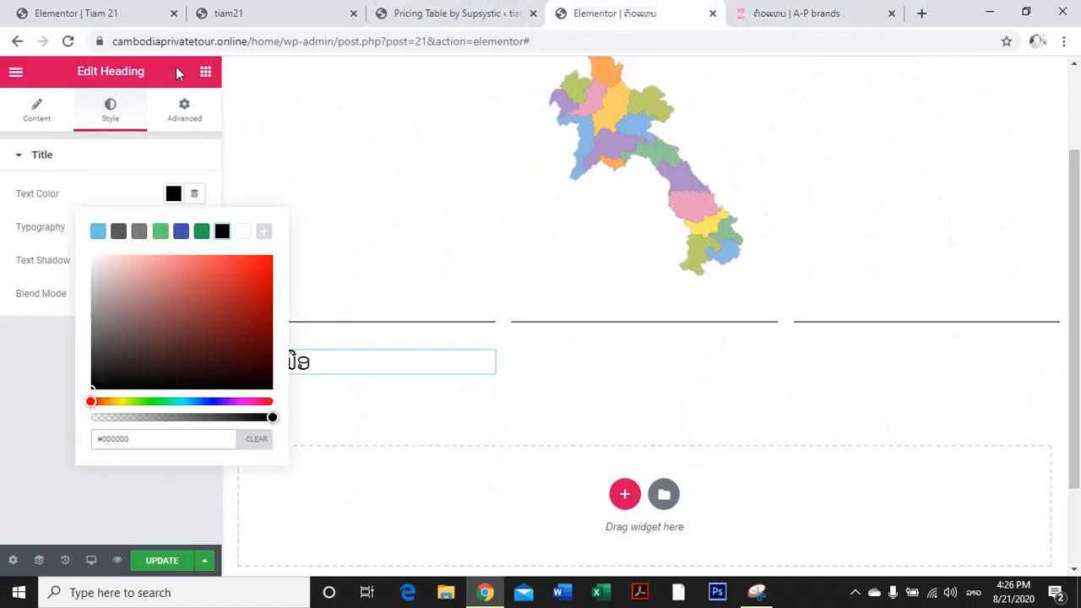
Duplicate the ພາກເໜືອ heading and move the copy below the second column's divider.
{"action": "left_click", "coordinate": [206, 74]}
{"action": "mouse_move", "coordinate": [183, 231]}
{"action": "left_mouse_down"}
{"action": "mouse_move", "coordinate": [194, 255]}
{"action": "mouse_move", "coordinate": [169, 229]}
{"action": "left_mouse_up"}
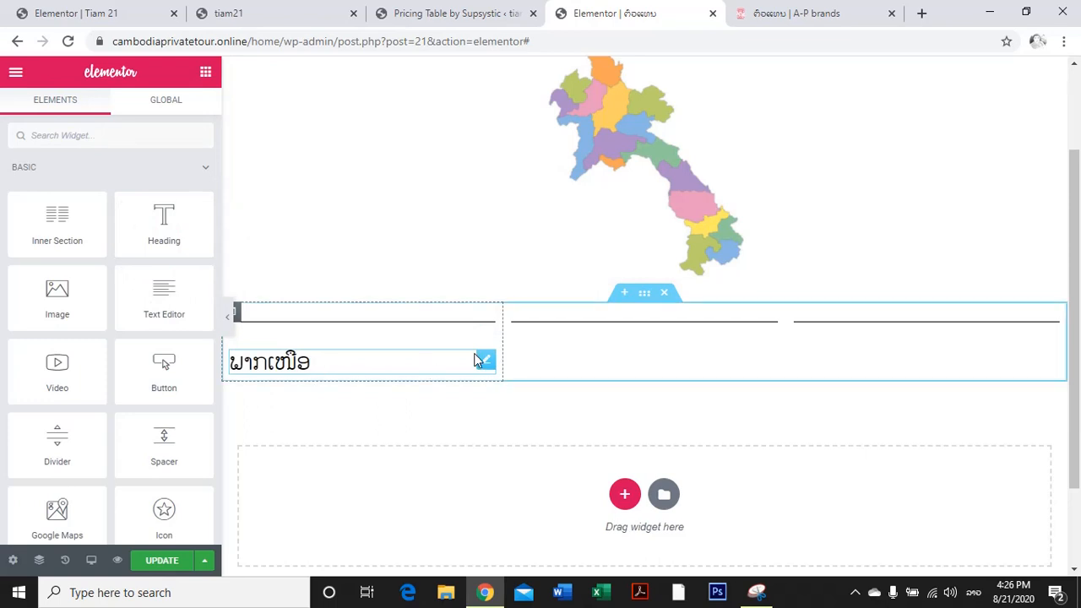
{"action": "right_click", "coordinate": [486, 363]}
{"action": "left_click", "coordinate": [517, 371]}
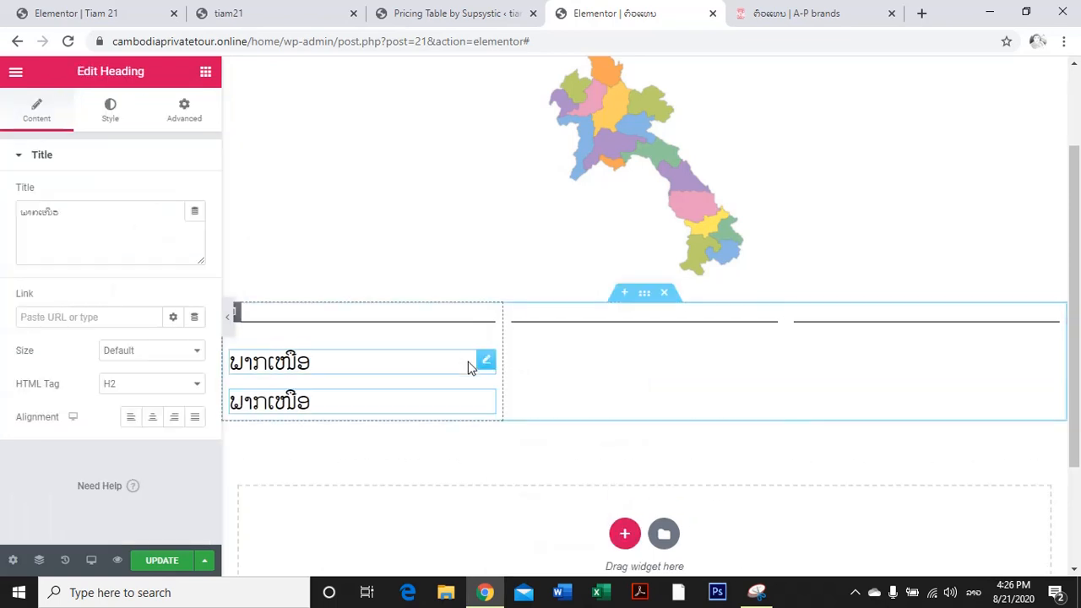
{"action": "left_click_drag", "start_coordinate": [481, 364], "coordinate": [603, 352]}
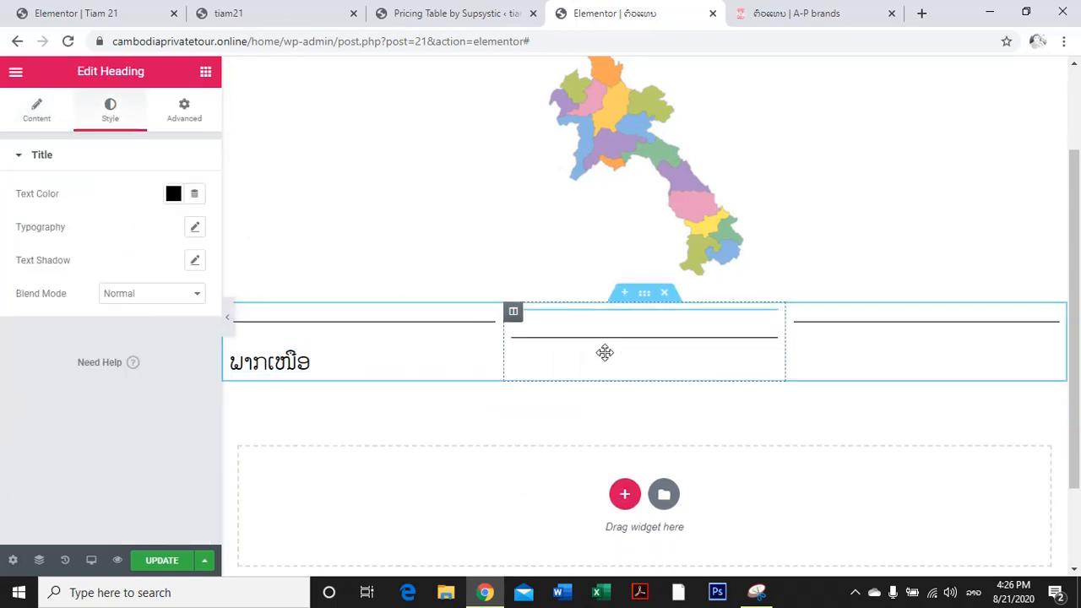
{"action": "left_click_drag", "start_coordinate": [776, 316], "coordinate": [656, 363]}
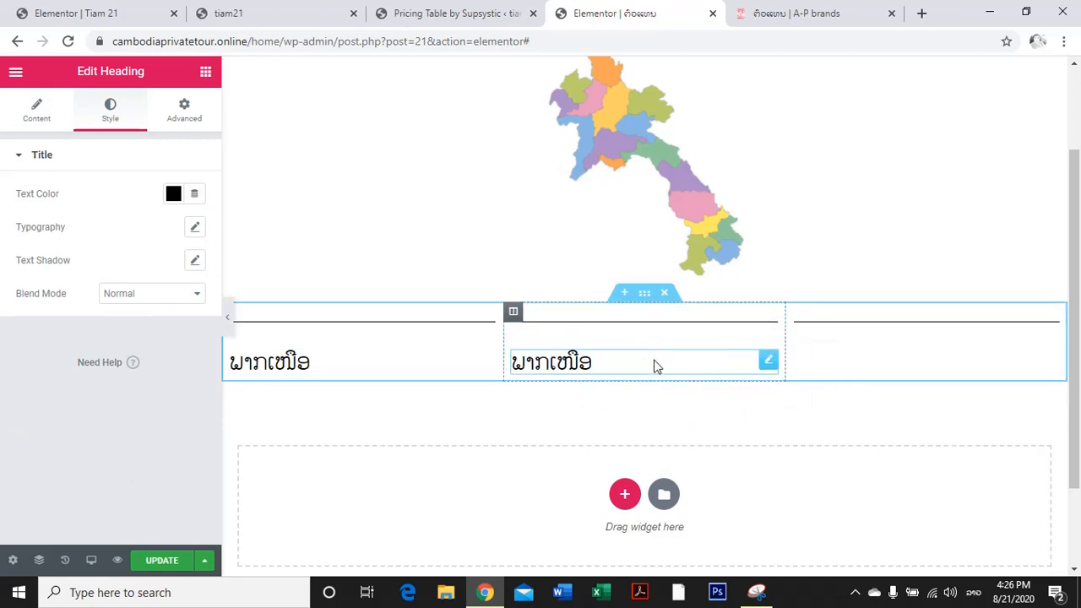
Change the second column heading's title to ພາກກາງ.
{"action": "left_click", "coordinate": [615, 371]}
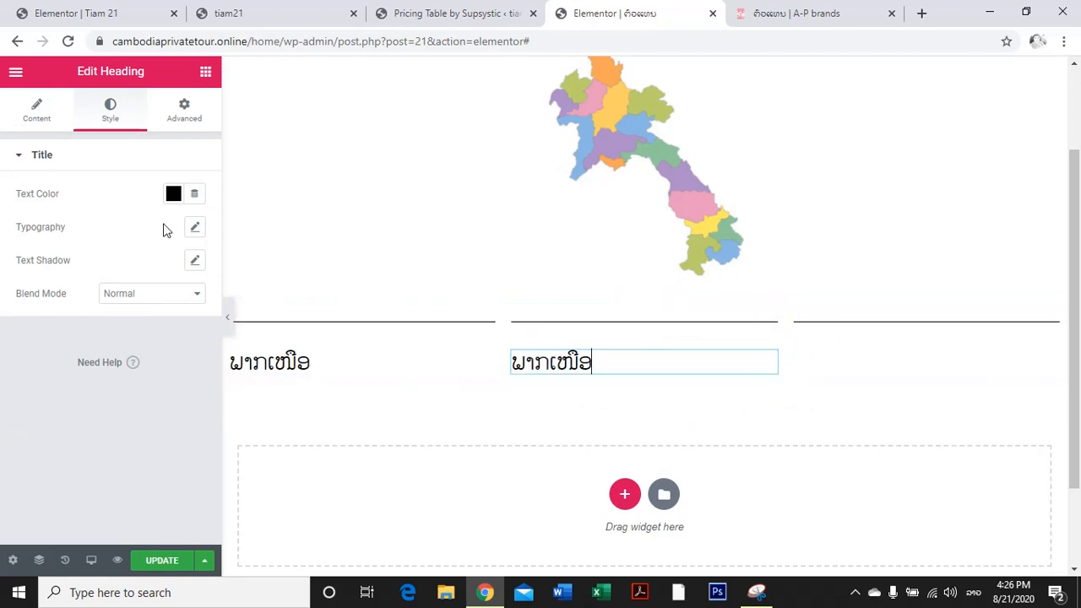
{"action": "left_click", "coordinate": [46, 120]}
{"action": "left_click_drag", "start_coordinate": [109, 217], "coordinate": [3, 226]}
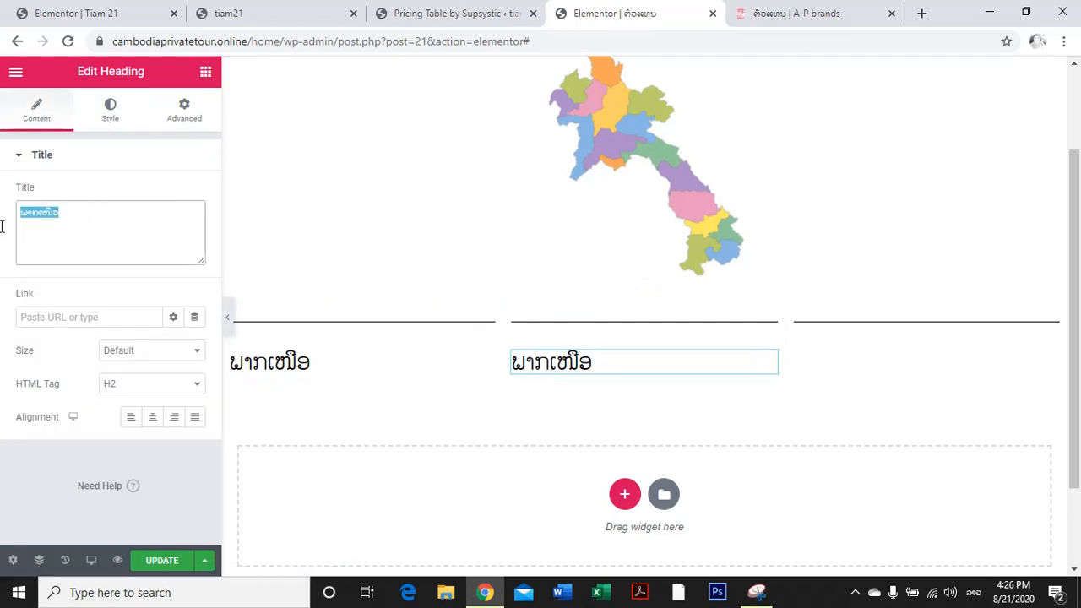
{"action": "type", "text": "ພາກກາງ"}
Copy the ພາກໃຕ້ title from the reference page and return to the ຕົວແທນ page editor.
{"action": "left_click", "coordinate": [802, 12]}
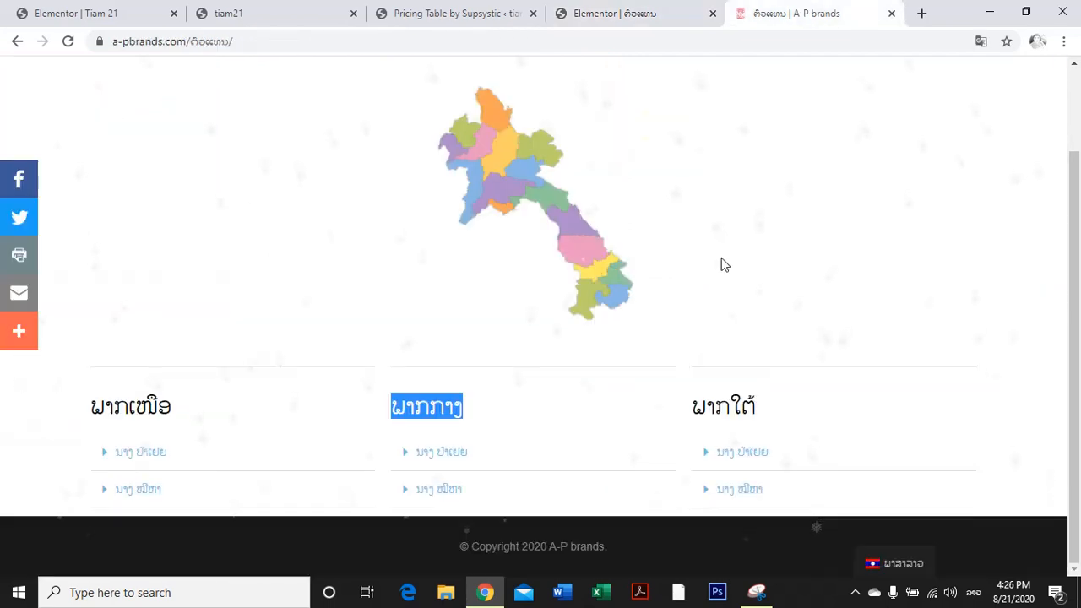
{"action": "left_click_drag", "start_coordinate": [703, 413], "coordinate": [745, 409]}
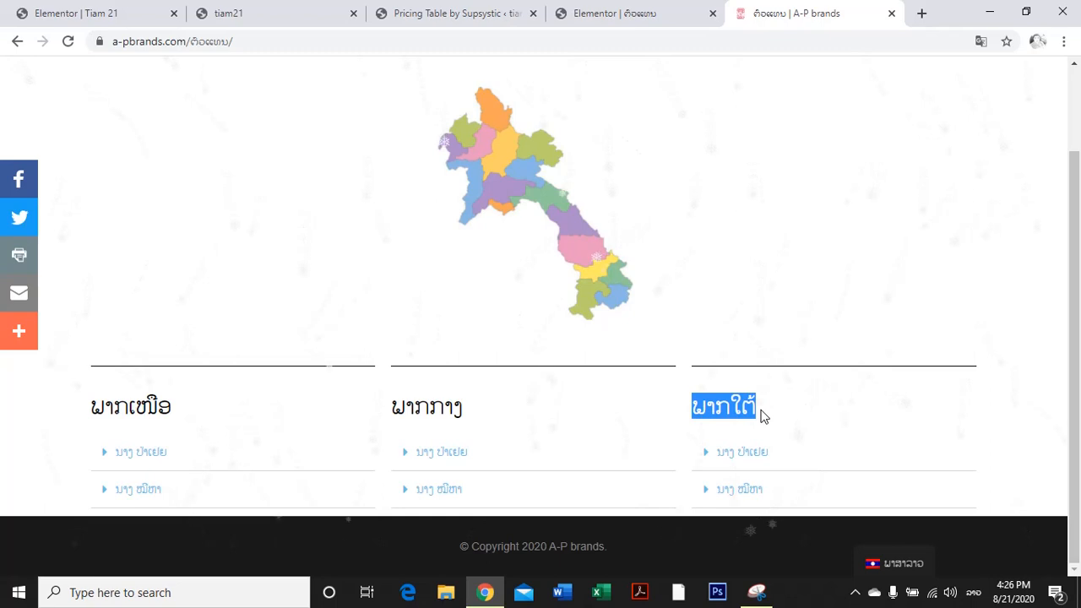
{"action": "left_click", "coordinate": [559, 12]}
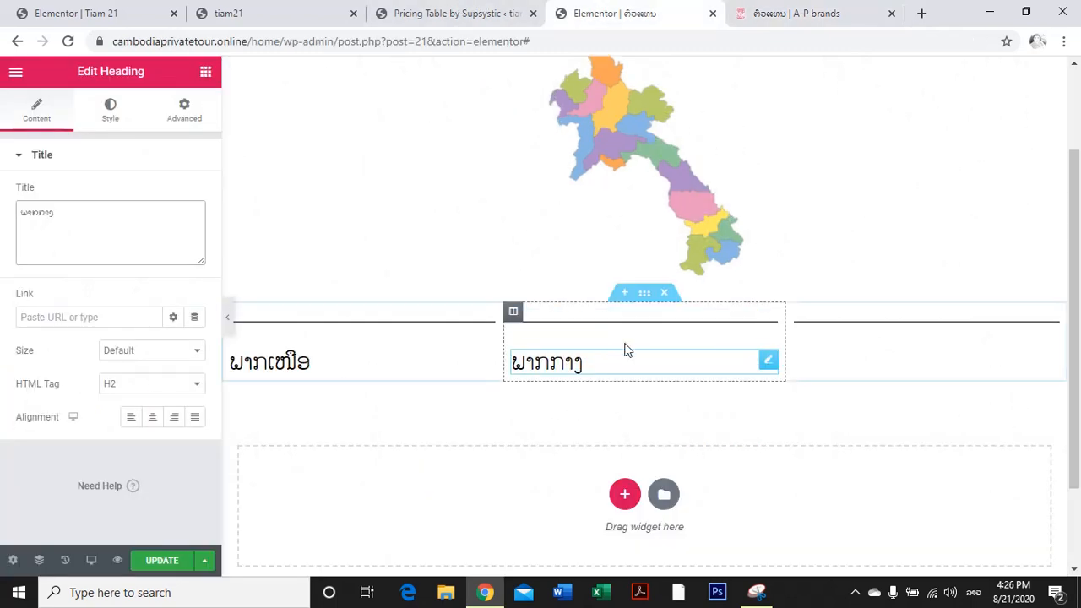
Duplicate the ພາກກາງ heading, move the copy below the third column's divider and change its title to ພາກໃຕ້.
{"action": "right_click", "coordinate": [778, 388]}
{"action": "left_click", "coordinate": [799, 373]}
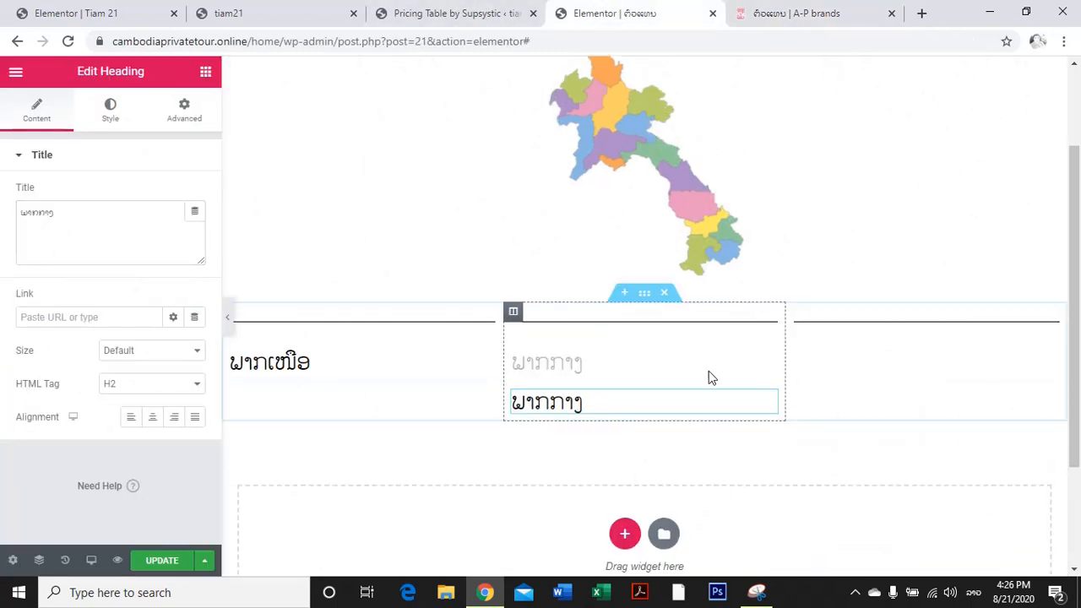
{"action": "left_click_drag", "start_coordinate": [770, 365], "coordinate": [816, 365]}
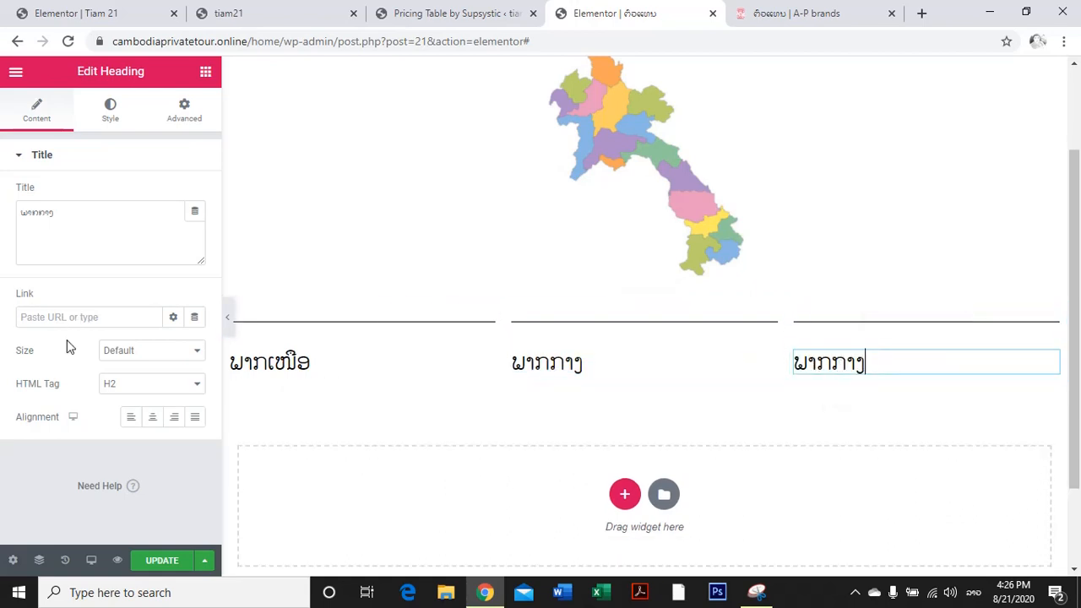
{"action": "double_click", "coordinate": [50, 218]}
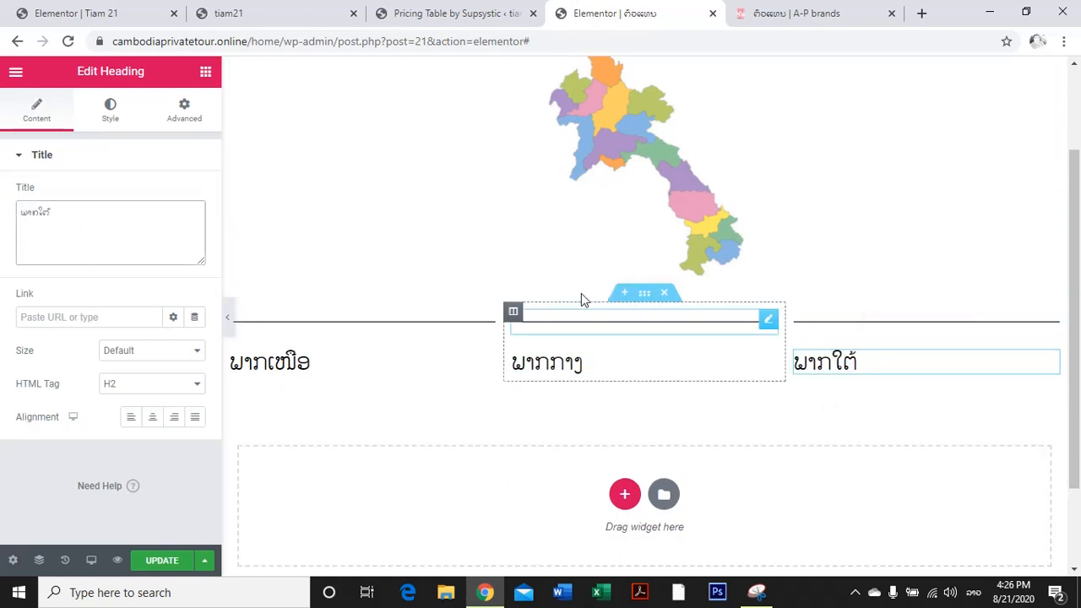
Check the lists on the reference page, then add a Toggle widget below the ພາກເໜືອ heading and test its first item.
{"action": "left_click", "coordinate": [777, 12]}
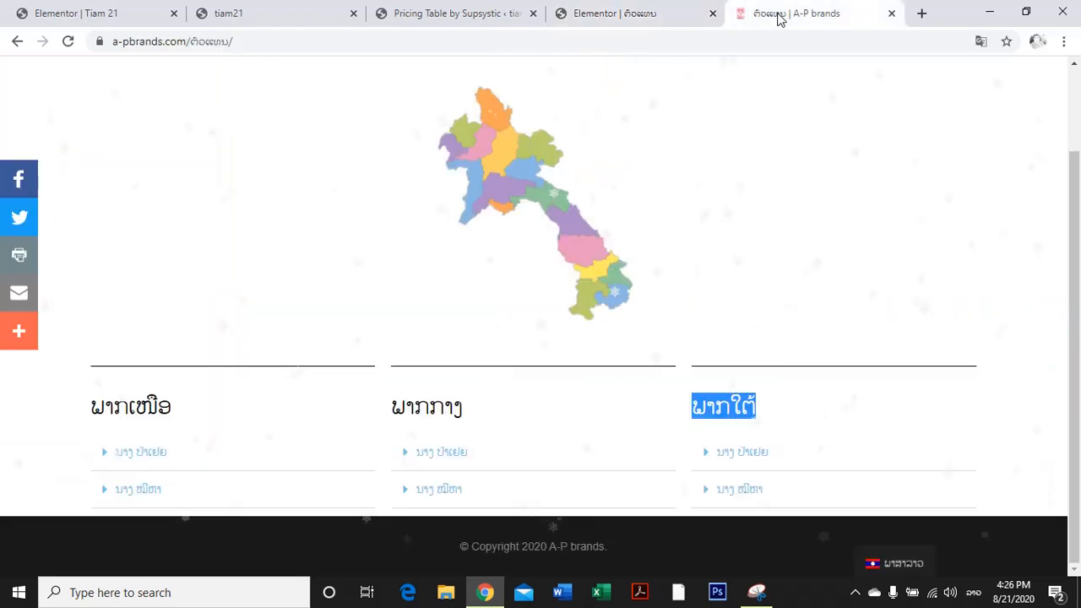
{"action": "left_click", "coordinate": [597, 14]}
{"action": "left_click", "coordinate": [204, 74]}
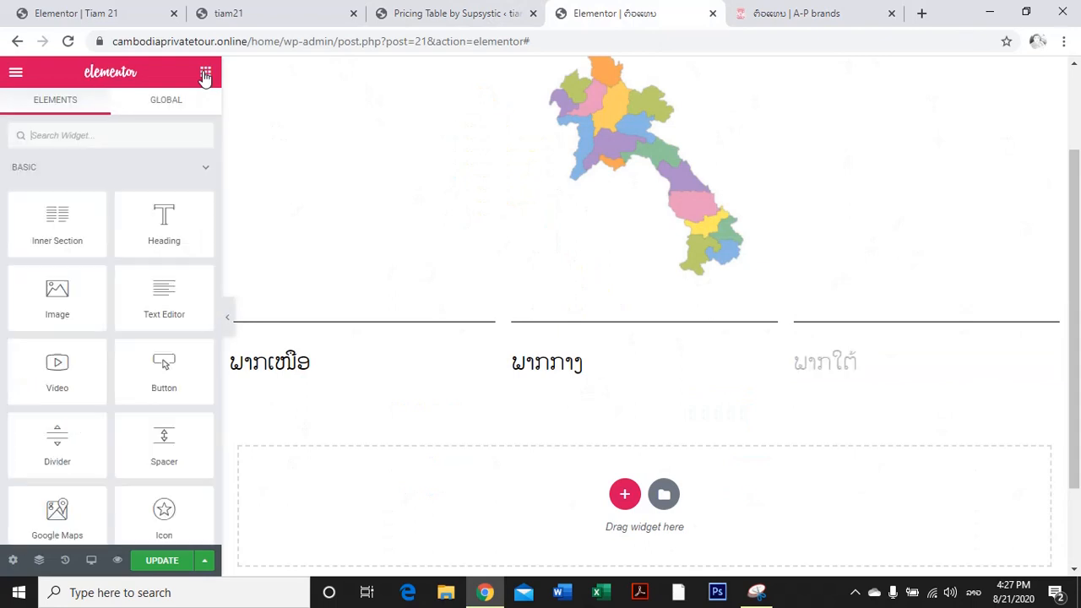
{"action": "scroll", "coordinate": [140, 261], "scroll_direction": "down", "scroll_amount": 5}
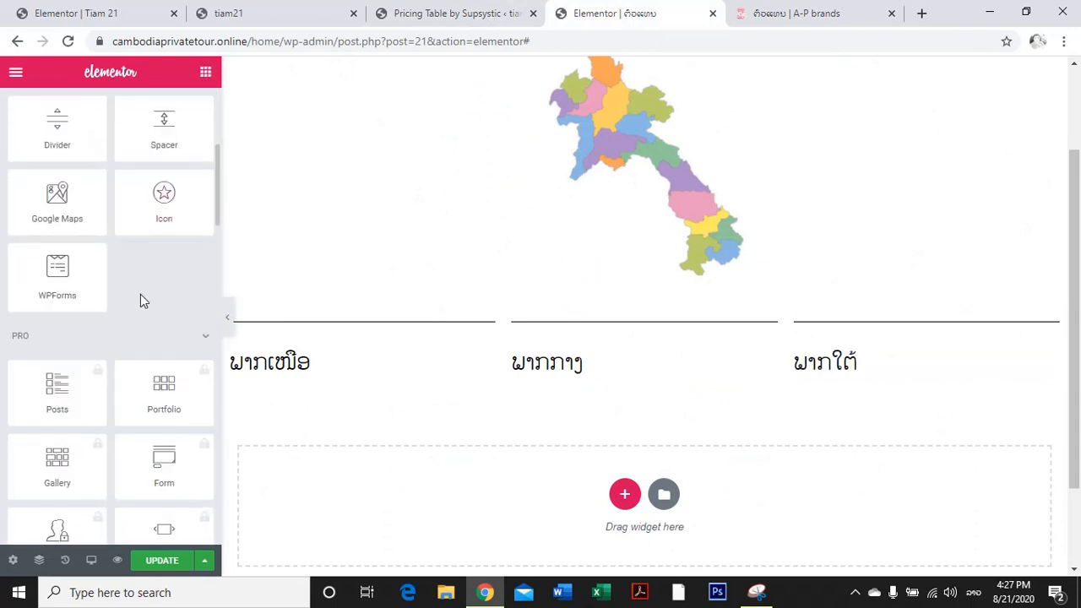
{"action": "scroll", "coordinate": [143, 413], "scroll_direction": "down", "scroll_amount": 2}
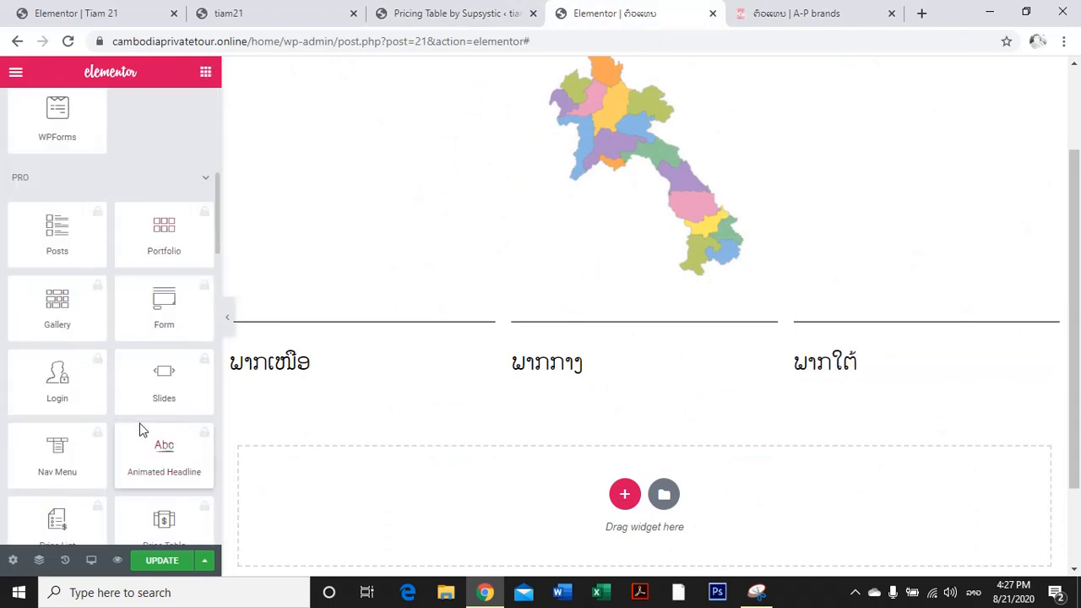
{"action": "scroll", "coordinate": [152, 435], "scroll_direction": "down", "scroll_amount": 8}
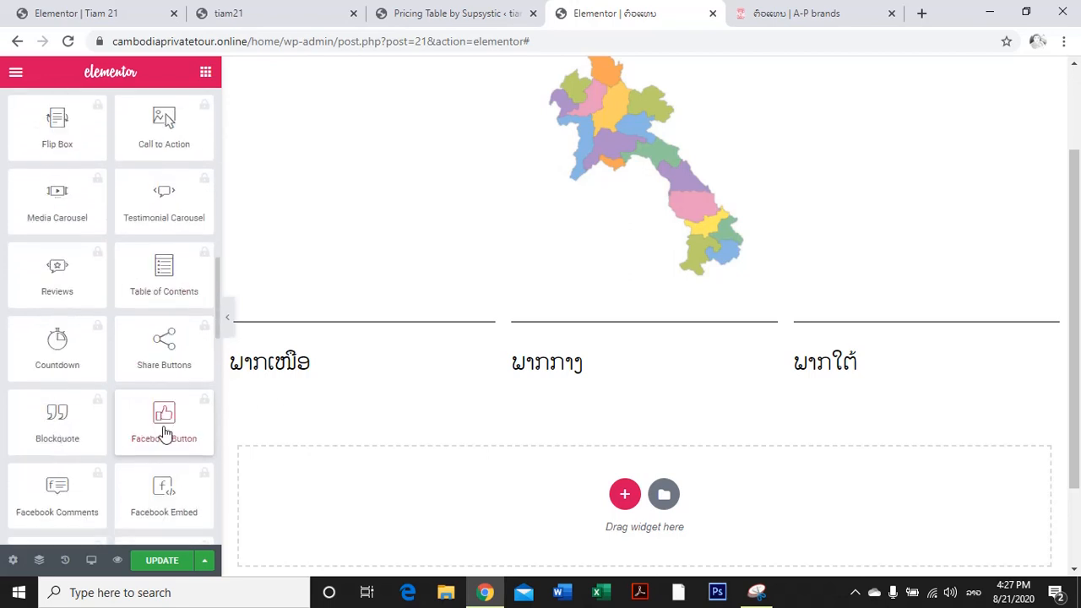
{"action": "scroll", "coordinate": [166, 439], "scroll_direction": "down", "scroll_amount": 4}
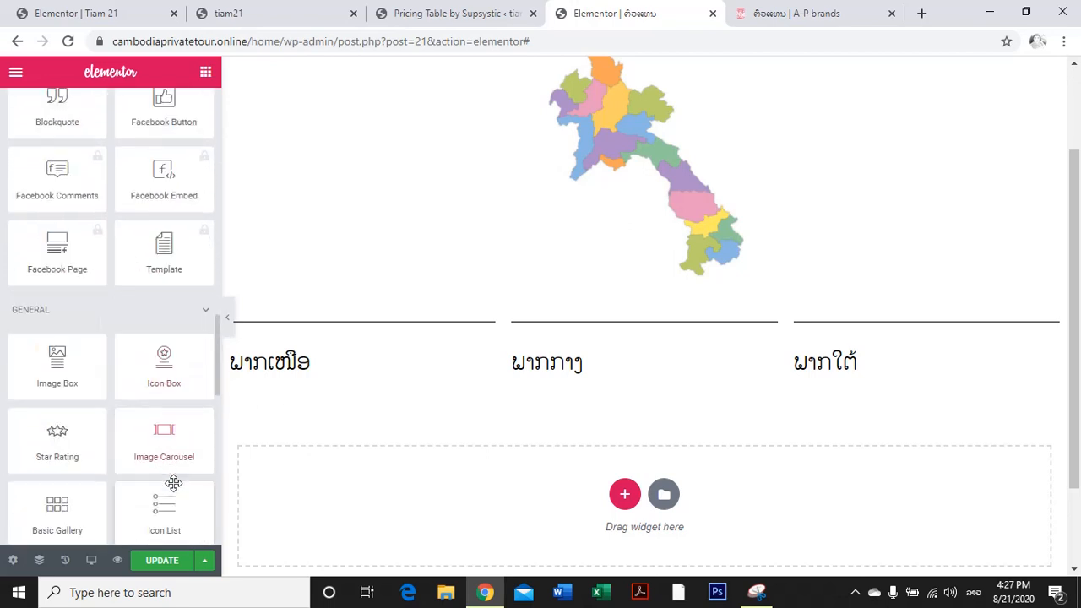
{"action": "scroll", "coordinate": [196, 469], "scroll_direction": "down", "scroll_amount": 1}
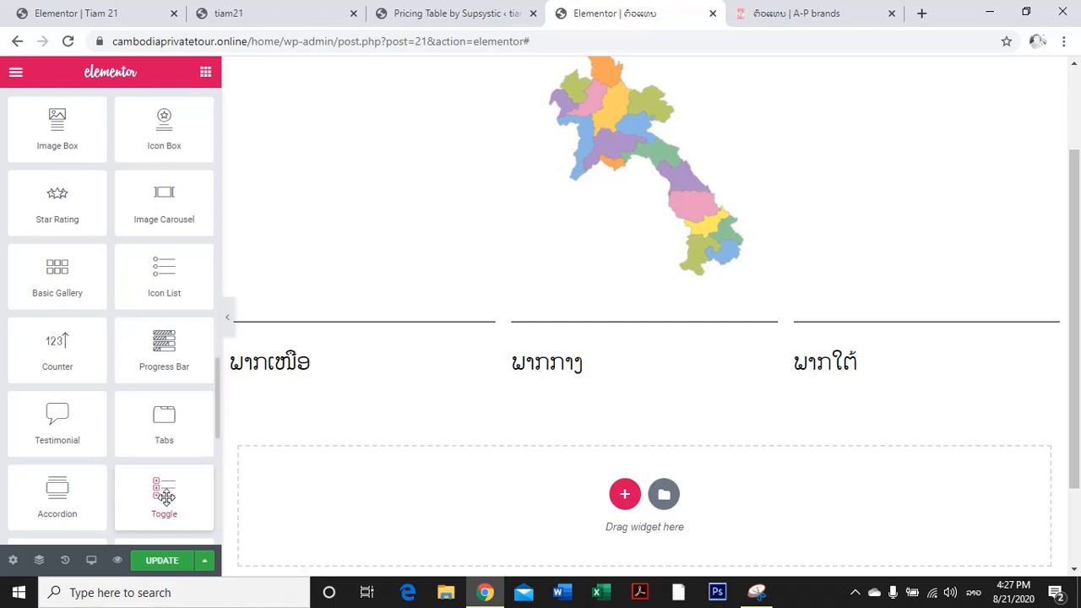
{"action": "left_click_drag", "start_coordinate": [166, 496], "coordinate": [306, 386]}
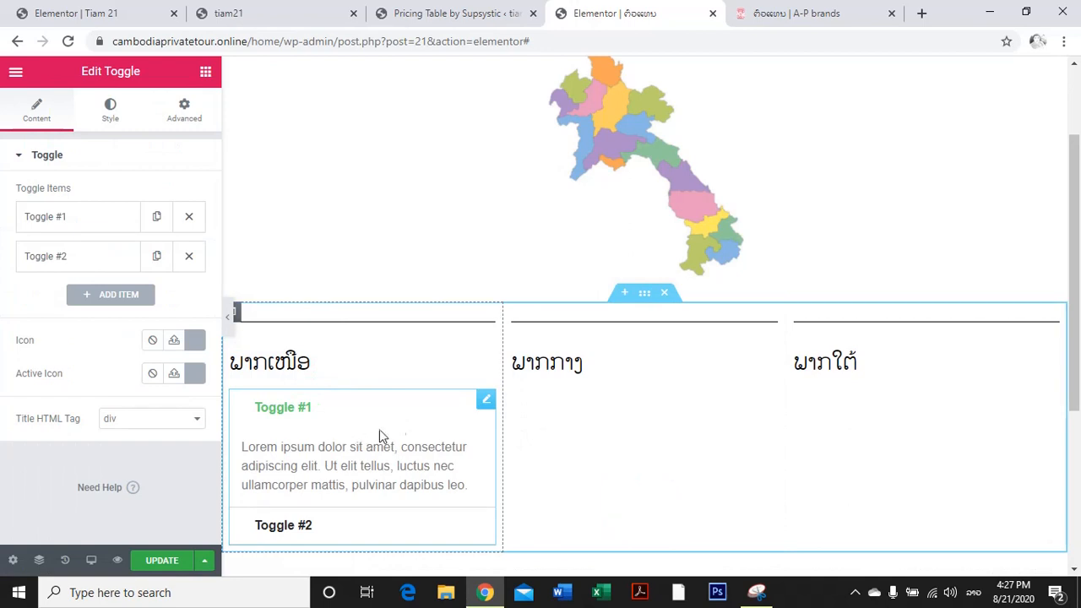
{"action": "left_click", "coordinate": [321, 410]}
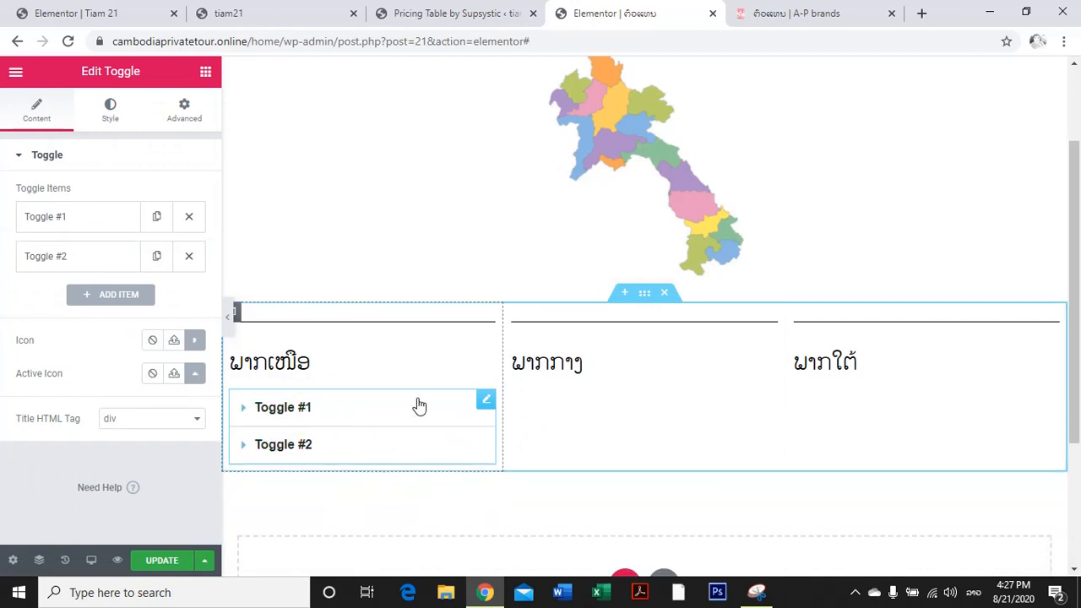
{"action": "left_click", "coordinate": [372, 410]}
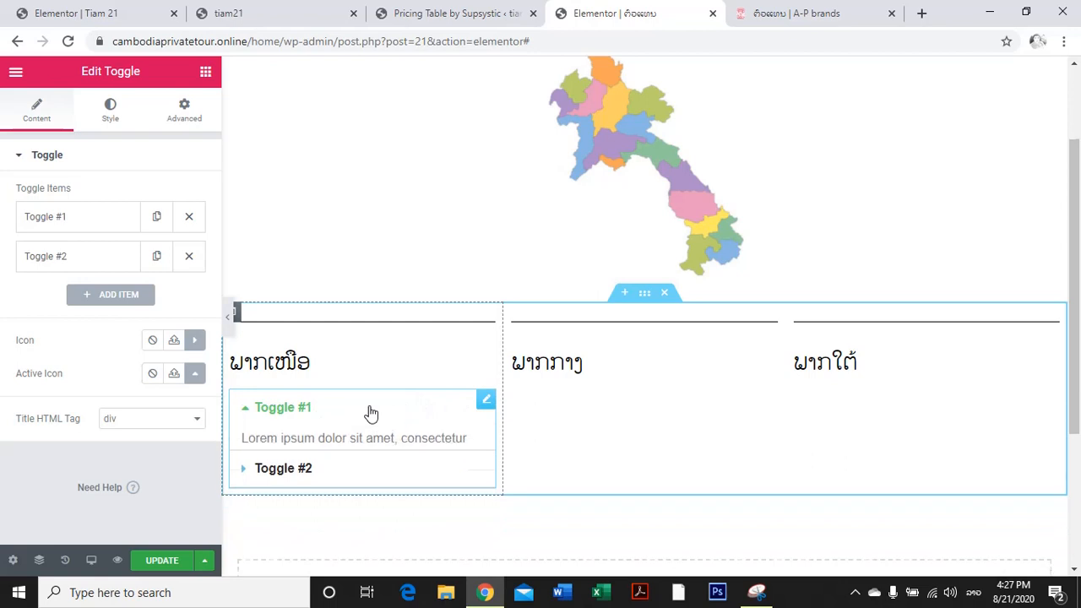
Switch the keyboard input to English and replace the first toggle item's title with the representative's name.
{"action": "left_click", "coordinate": [86, 223]}
{"action": "left_click_drag", "start_coordinate": [6, 276], "coordinate": [8, 276]}
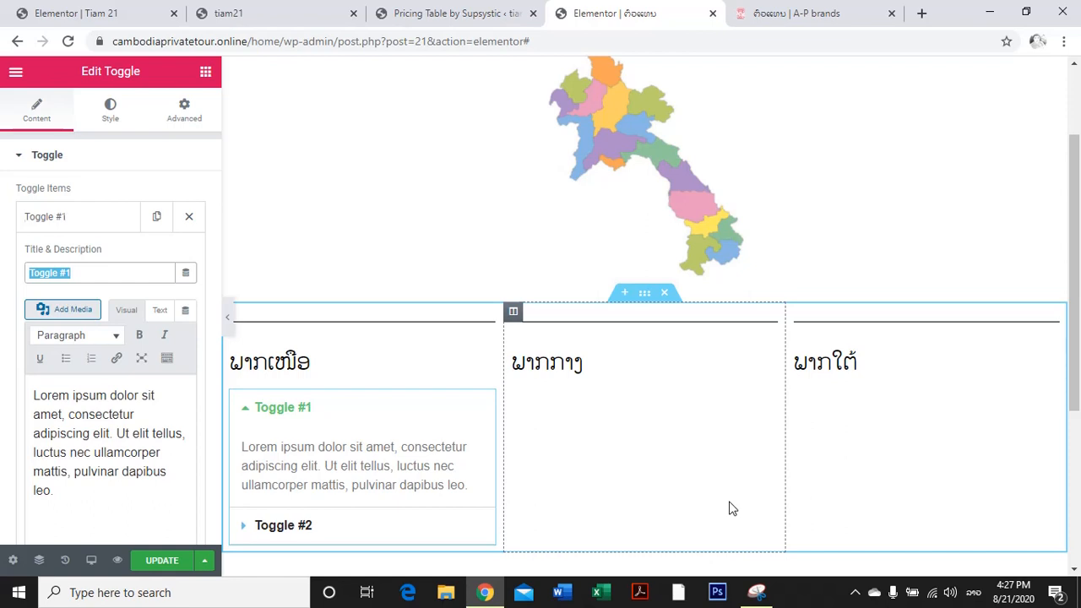
{"action": "type", "text": "ວົກ"}
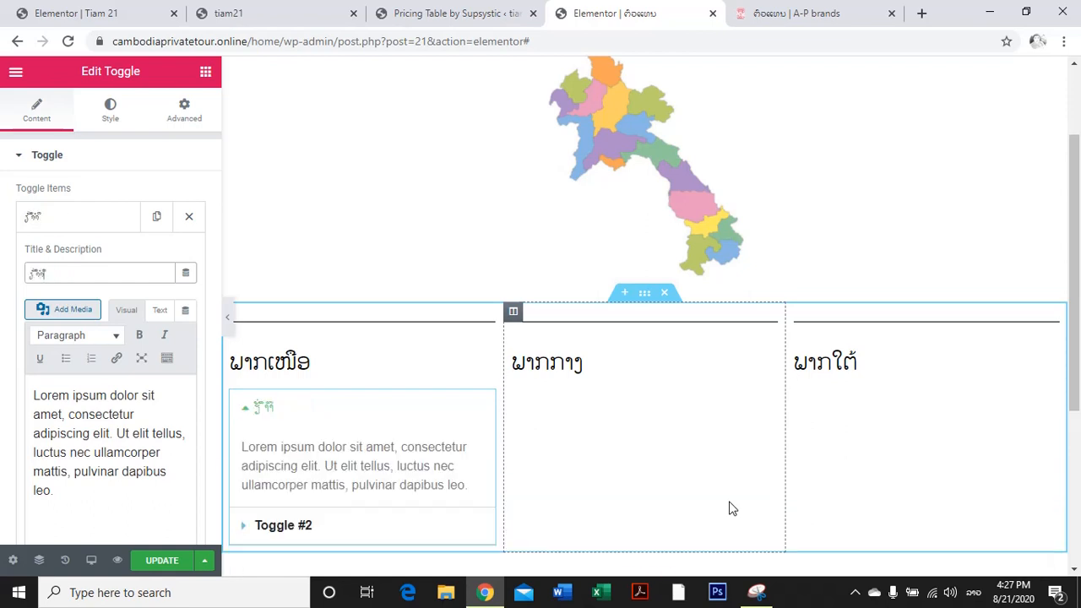
{"action": "left_click", "coordinate": [973, 592]}
{"action": "left_click", "coordinate": [955, 461]}
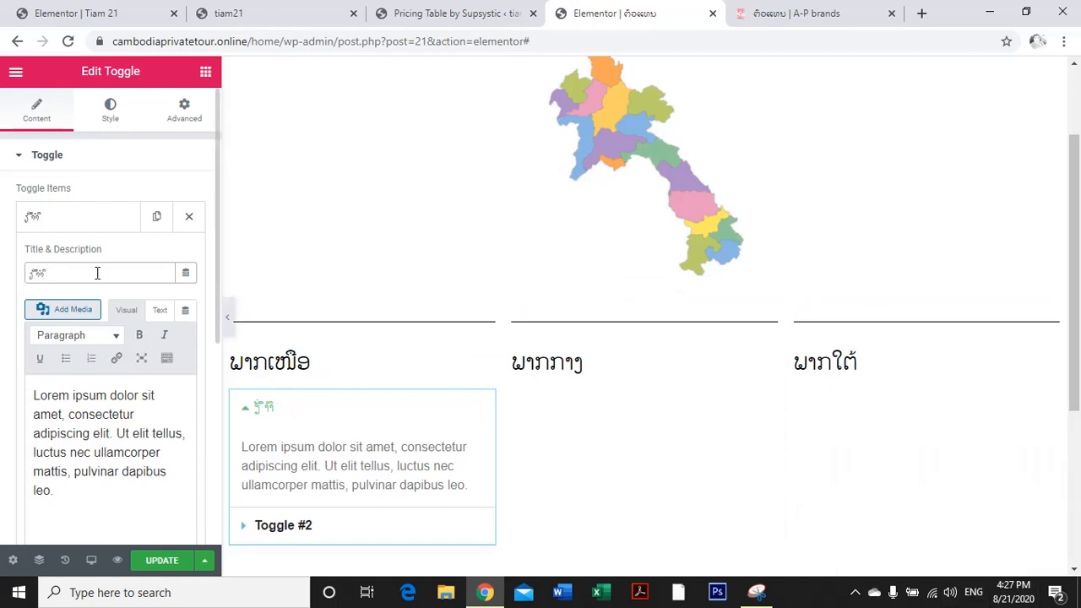
{"action": "key", "text": "BackSpace"}
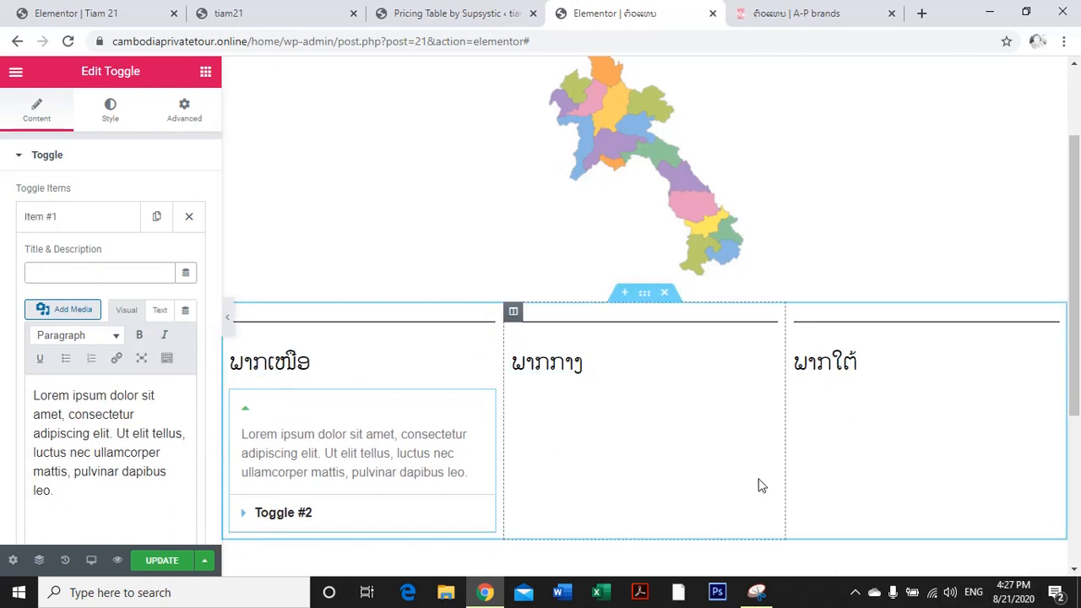
{"action": "type", "text": "Paj yeeb"}
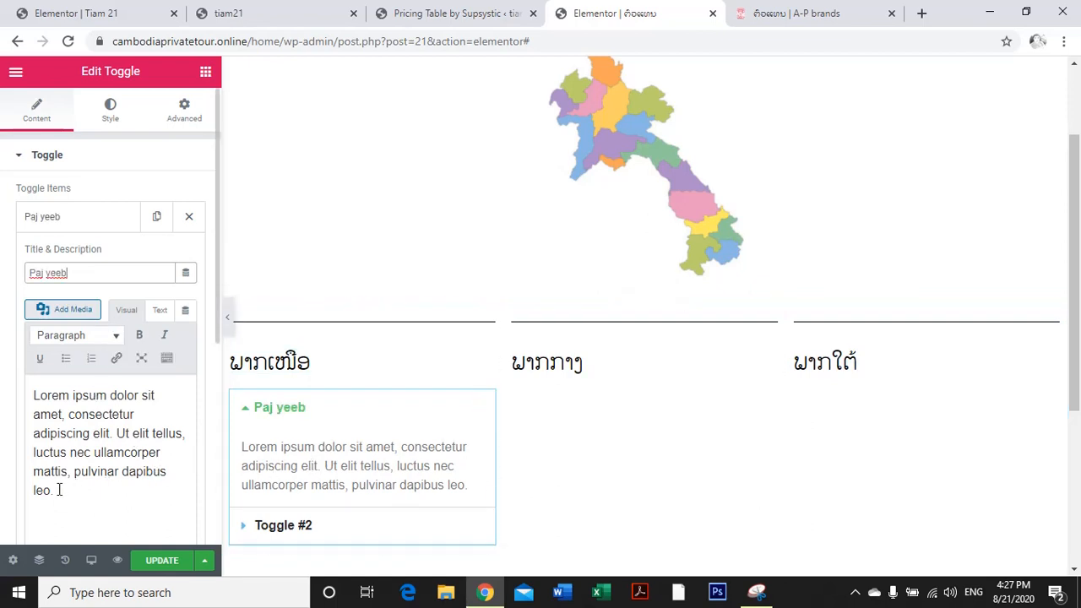
Replace the first toggle item's description with Bokeo and a Tel: line containing the phone number.
{"action": "left_click_drag", "start_coordinate": [59, 490], "coordinate": [15, 401]}
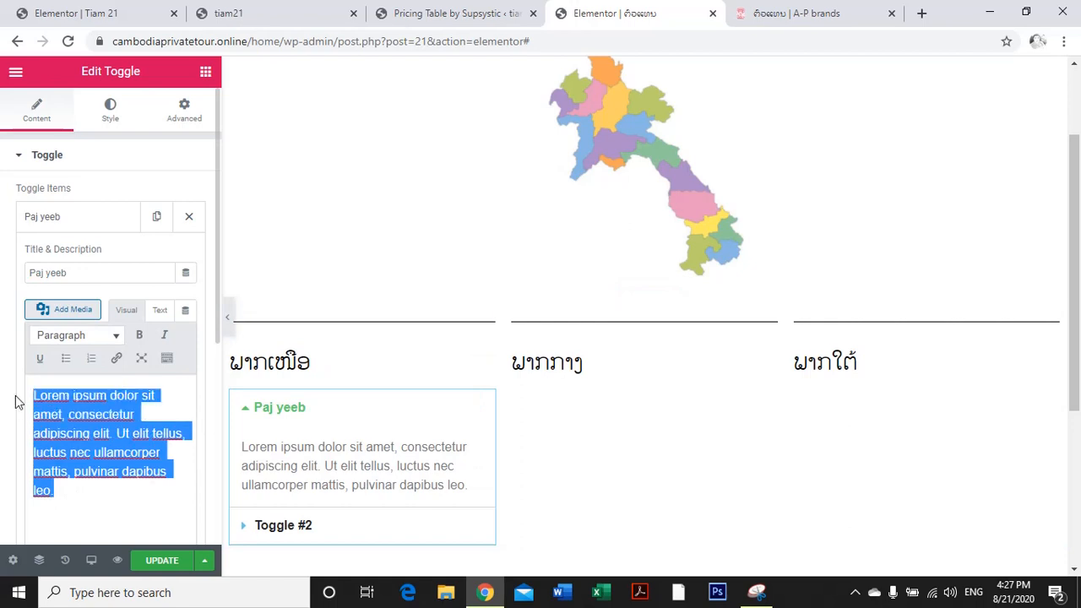
{"action": "type", "text": "Bokeo"}
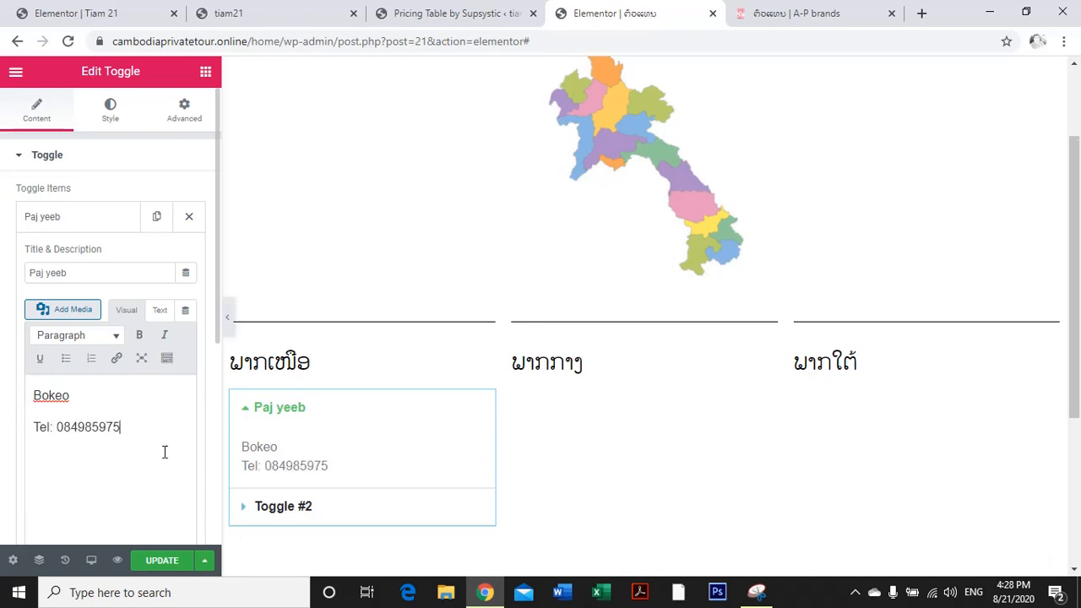
{"action": "left_click", "coordinate": [103, 221]}
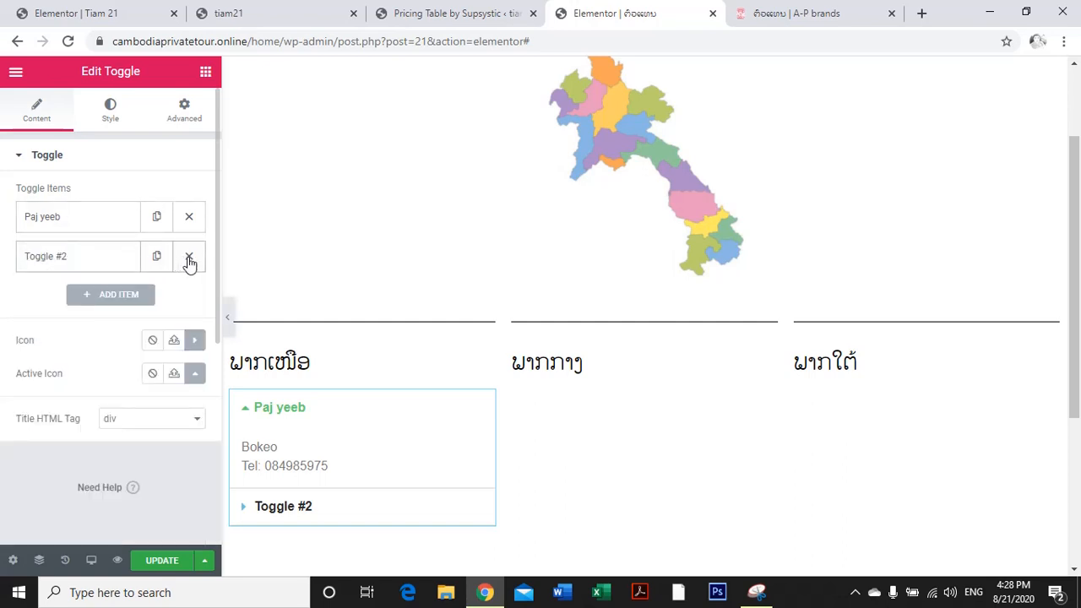
Duplicate the first toggle item, delete the Toggle #2 item and retitle the copy with the second representative's name.
{"action": "left_click", "coordinate": [157, 218]}
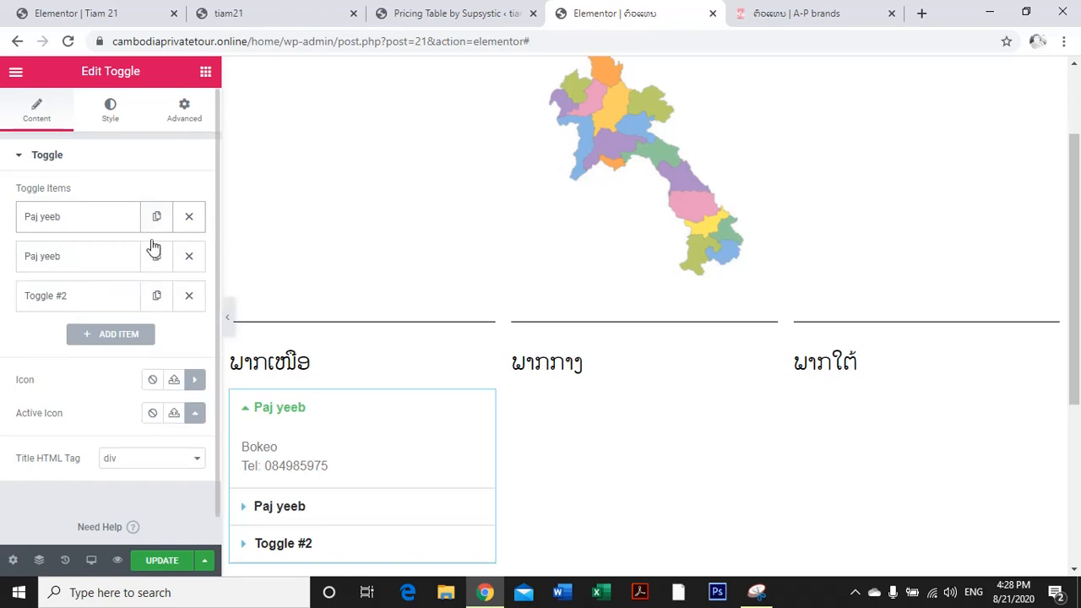
{"action": "left_click", "coordinate": [189, 297]}
{"action": "left_click", "coordinate": [93, 257]}
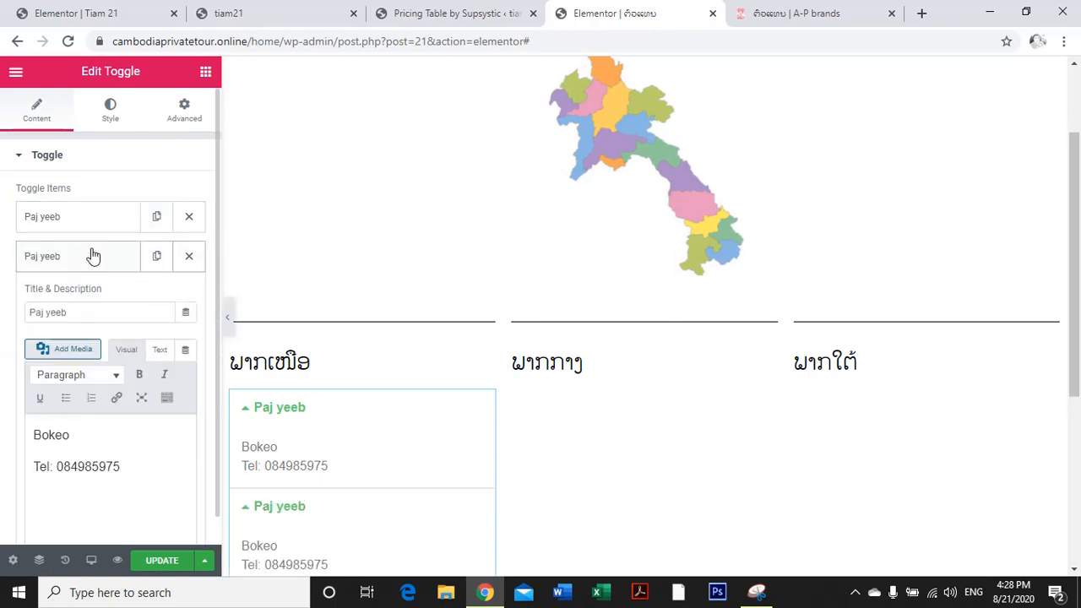
{"action": "left_click_drag", "start_coordinate": [76, 313], "coordinate": [17, 308]}
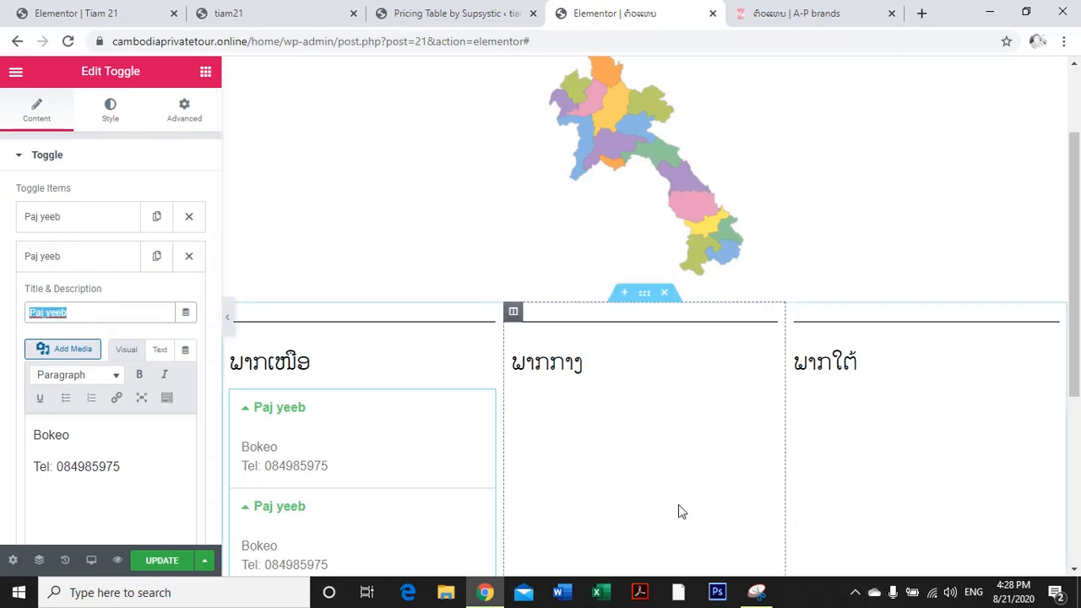
{"action": "left_click", "coordinate": [59, 319]}
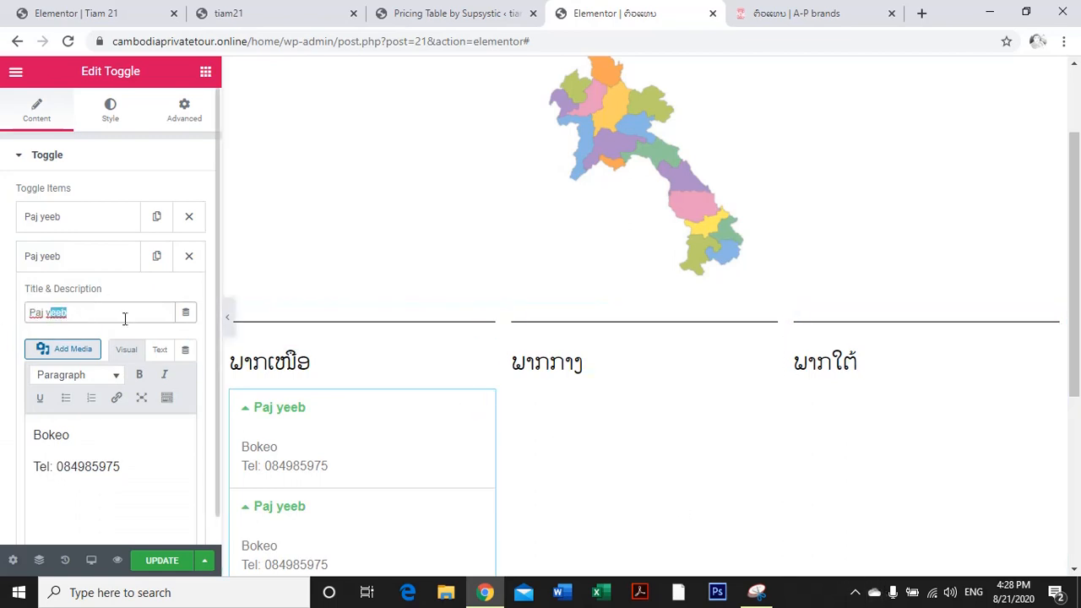
{"action": "key", "text": "BackSpace"}
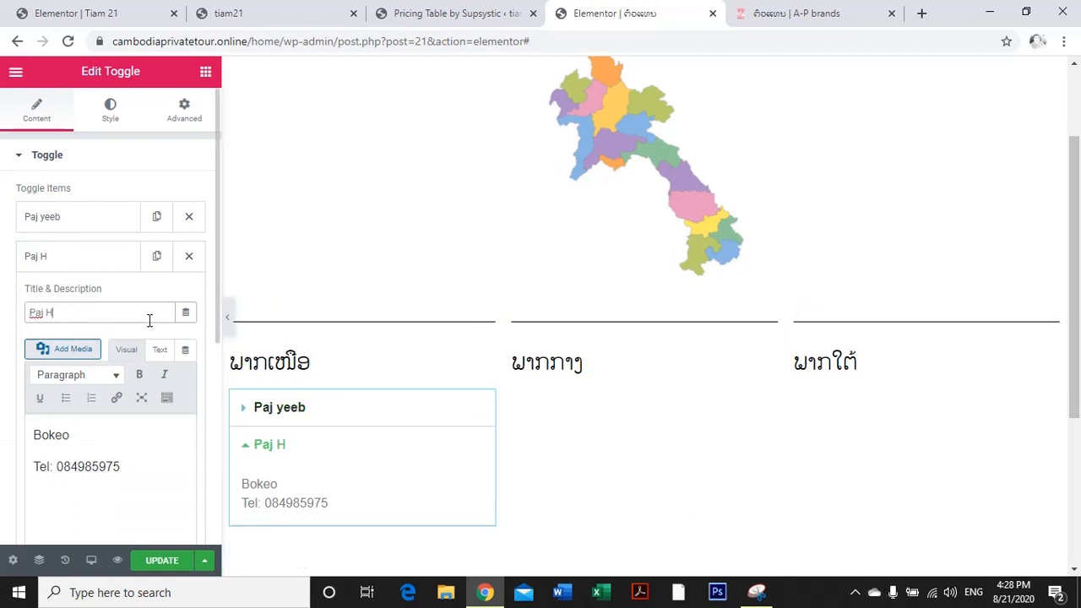
Duplicate the second toggle item to make a third one, and test opening and closing the items on the page.
{"action": "left_click", "coordinate": [154, 258]}
{"action": "scroll", "coordinate": [371, 431], "scroll_direction": "down", "scroll_amount": 2}
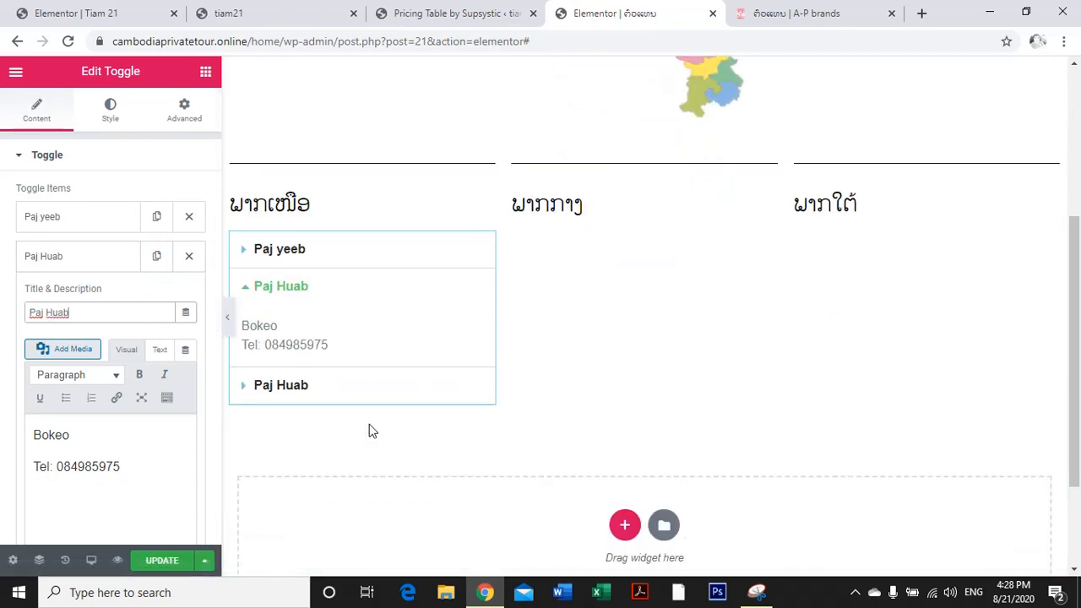
{"action": "left_click", "coordinate": [328, 264]}
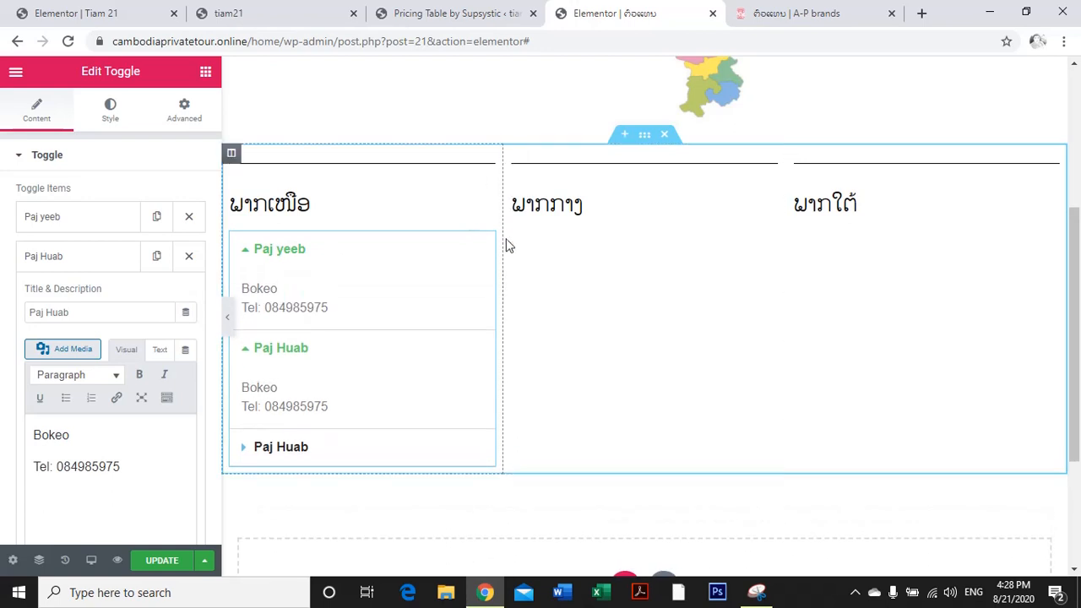
{"action": "left_click", "coordinate": [463, 245]}
{"action": "left_click", "coordinate": [287, 289]}
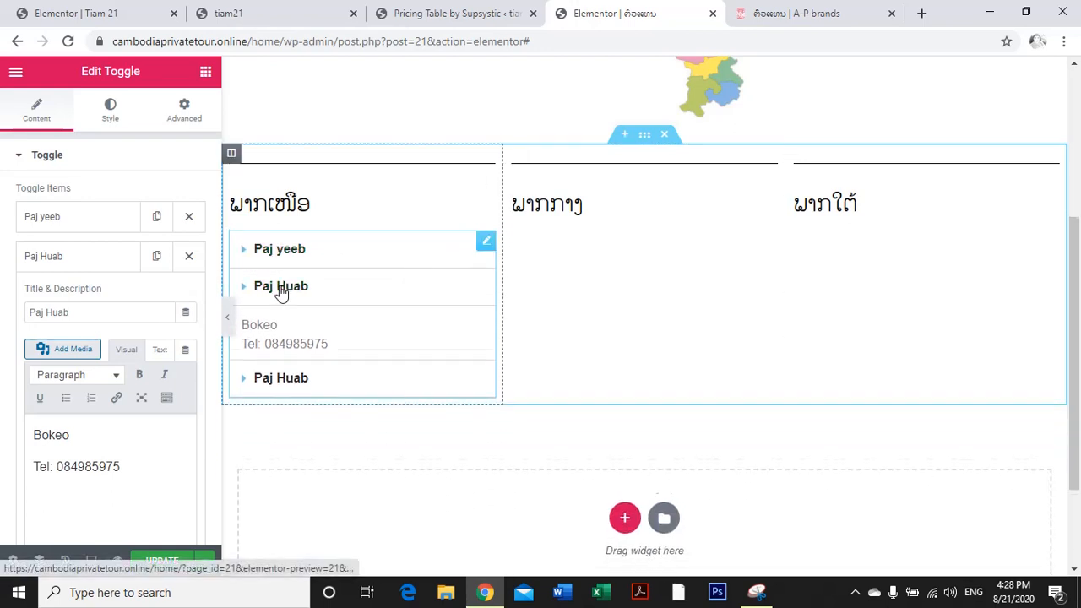
Duplicate the ພາກເໜືອ column's toggle widget and place one of the two below the ພາກກາງ heading.
{"action": "right_click", "coordinate": [489, 242]}
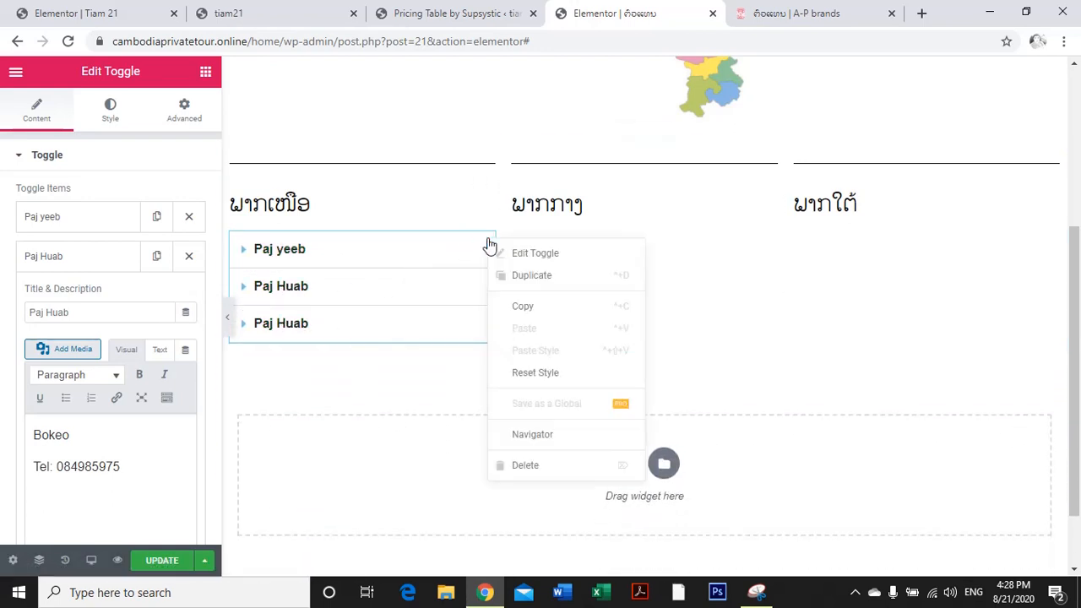
{"action": "left_click", "coordinate": [524, 277]}
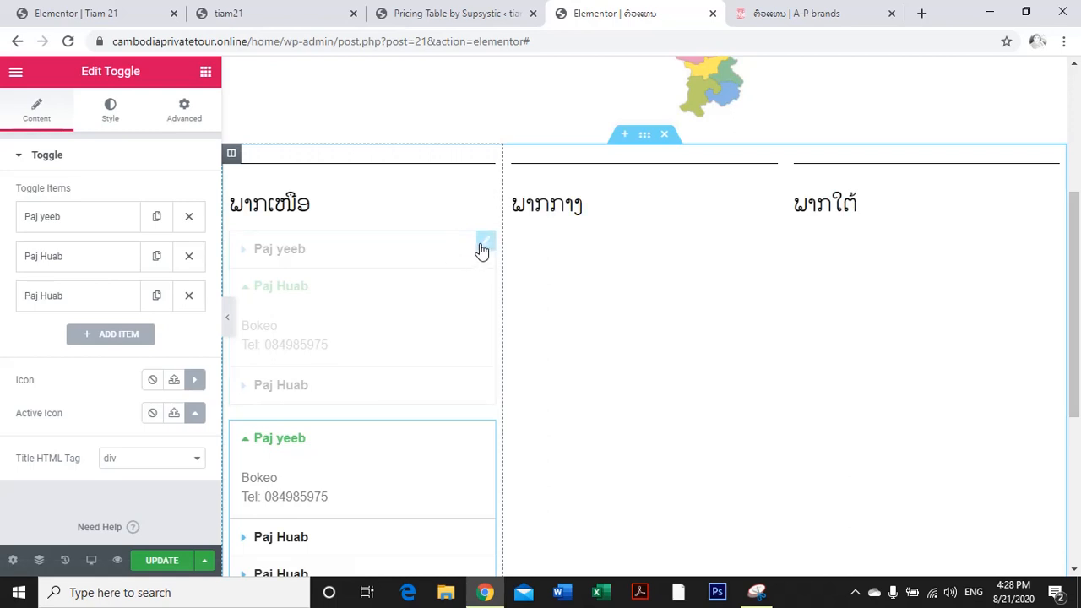
{"action": "left_click_drag", "start_coordinate": [481, 251], "coordinate": [603, 245]}
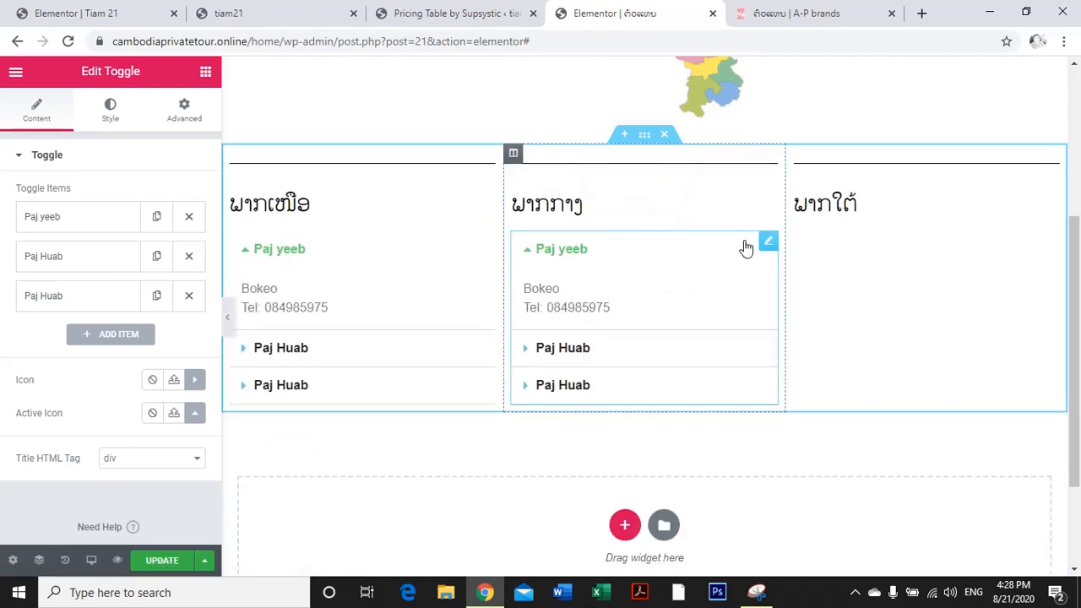
Duplicate the ພາກກາງ column's toggle widget, place one of the two below the ພາກໃຕ້ heading and update the page.
{"action": "right_click", "coordinate": [766, 245]}
{"action": "left_click", "coordinate": [793, 277]}
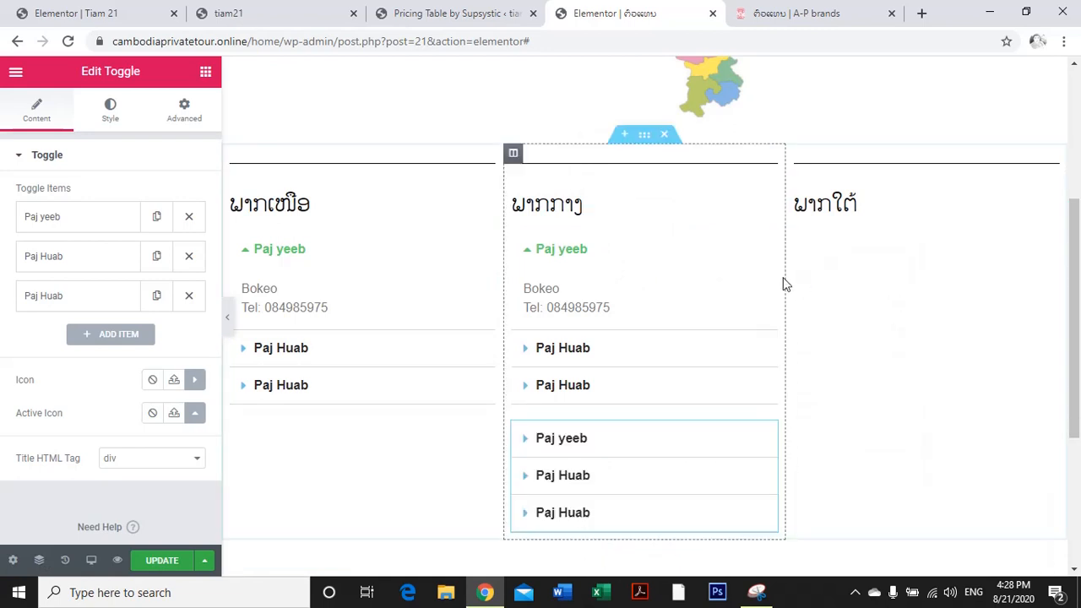
{"action": "left_click_drag", "start_coordinate": [768, 244], "coordinate": [873, 249]}
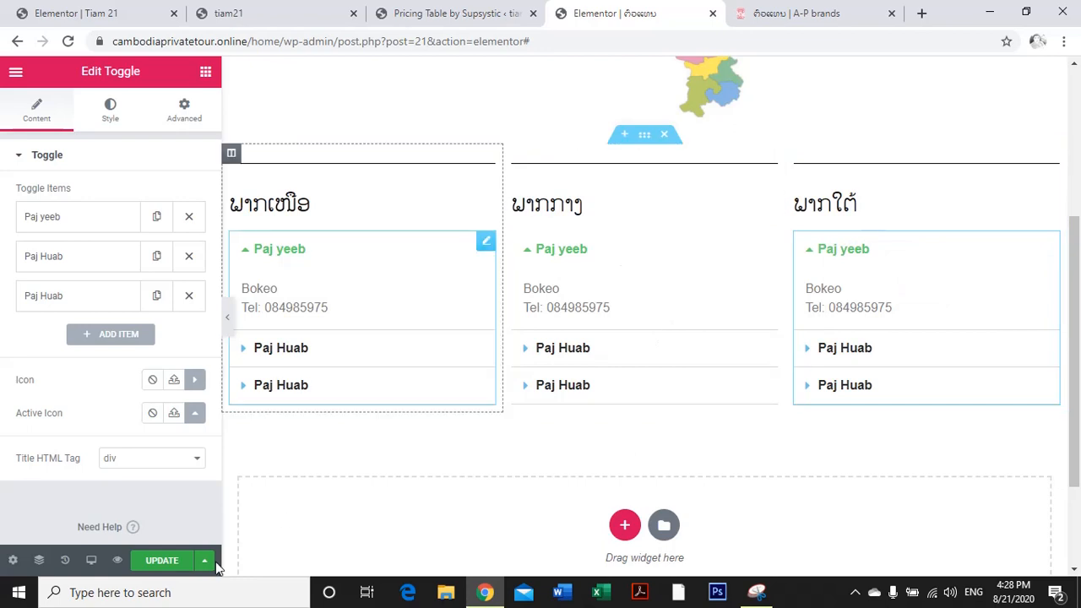
{"action": "left_click", "coordinate": [159, 562]}
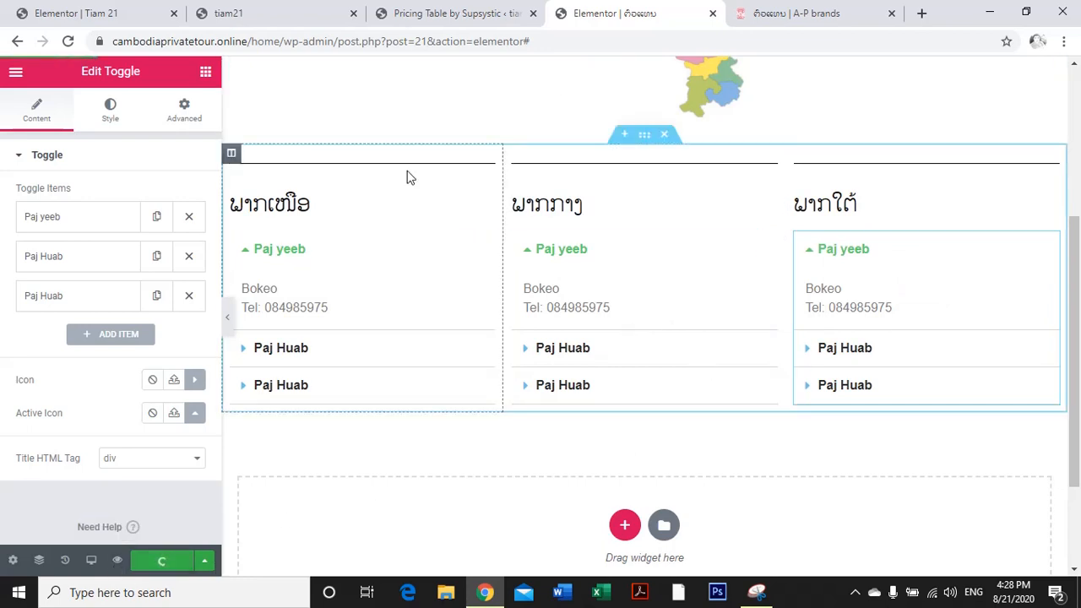
Open the ຕົວແທນ page on the live tiam21 site and test opening and closing toggle items in the ພາກກາງ column.
{"action": "left_click", "coordinate": [248, 12]}
{"action": "left_click", "coordinate": [108, 124]}
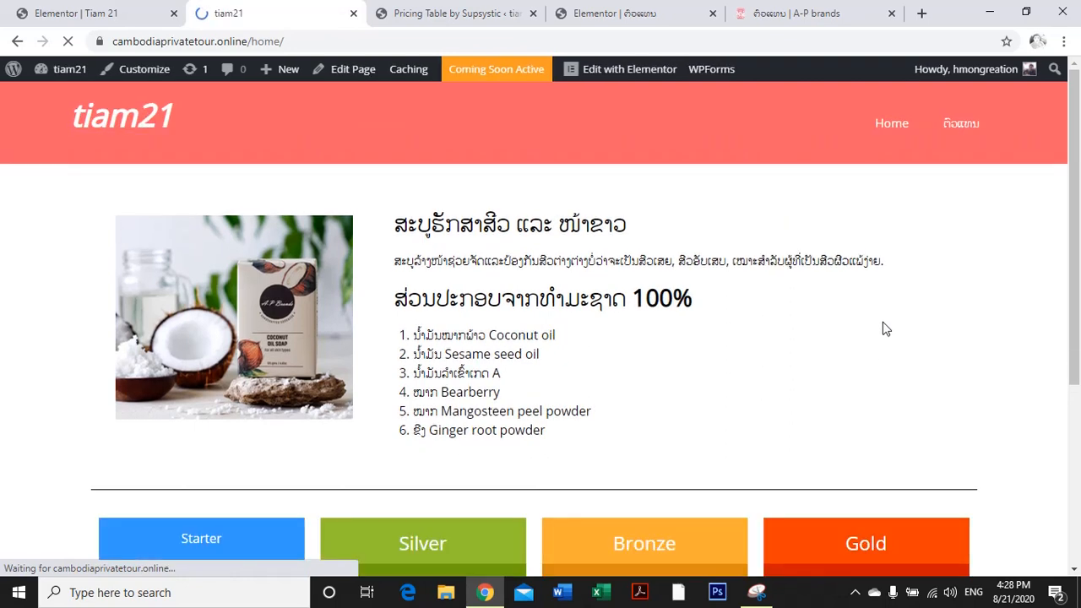
{"action": "left_click", "coordinate": [946, 132]}
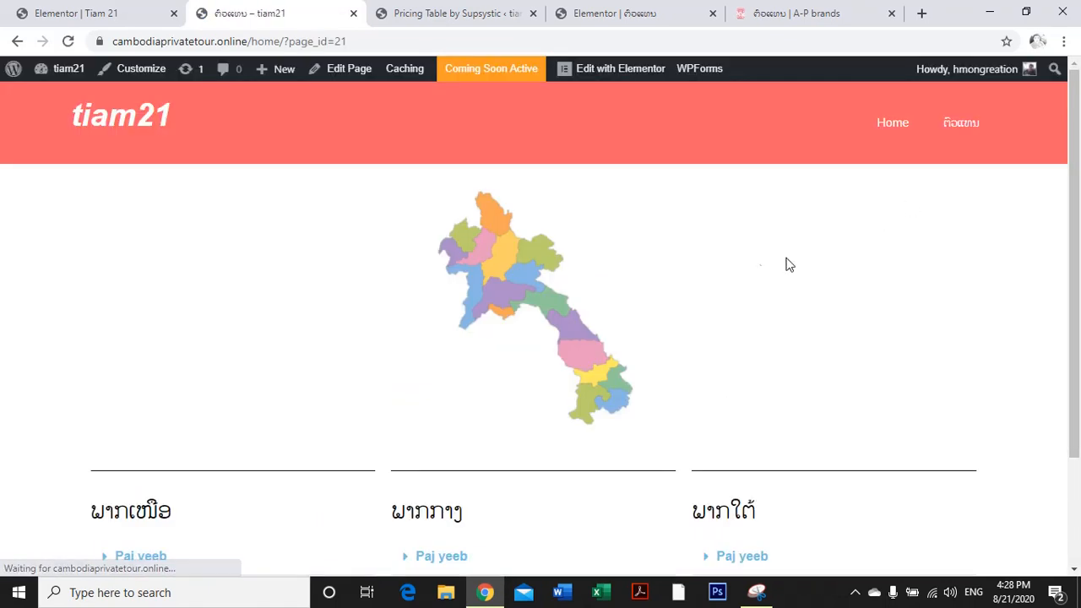
{"action": "scroll", "coordinate": [402, 462], "scroll_direction": "down", "scroll_amount": 2}
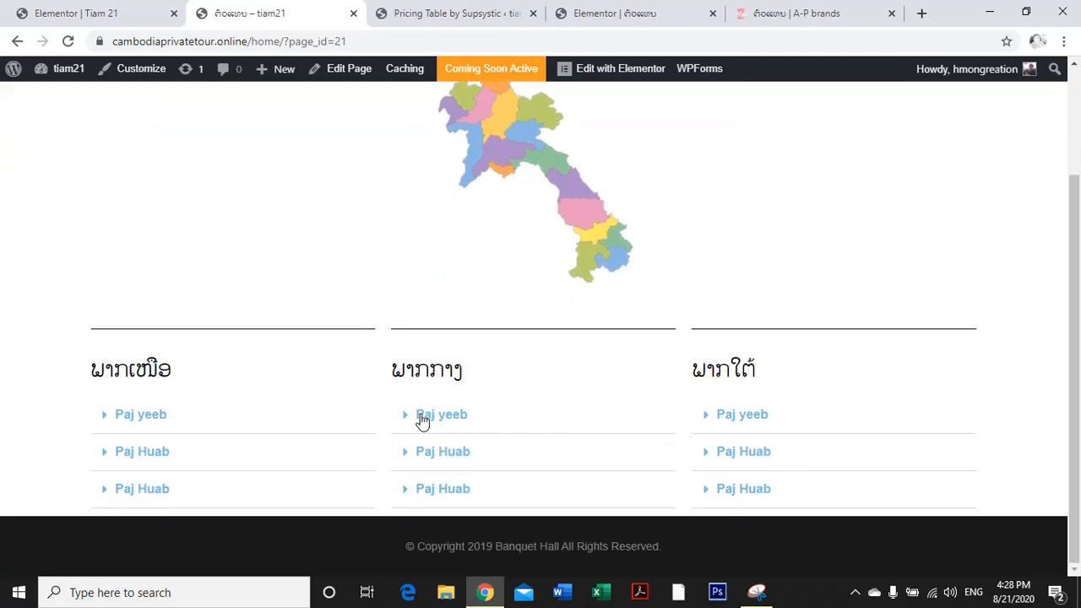
{"action": "left_click", "coordinate": [424, 417]}
{"action": "left_click", "coordinate": [443, 419]}
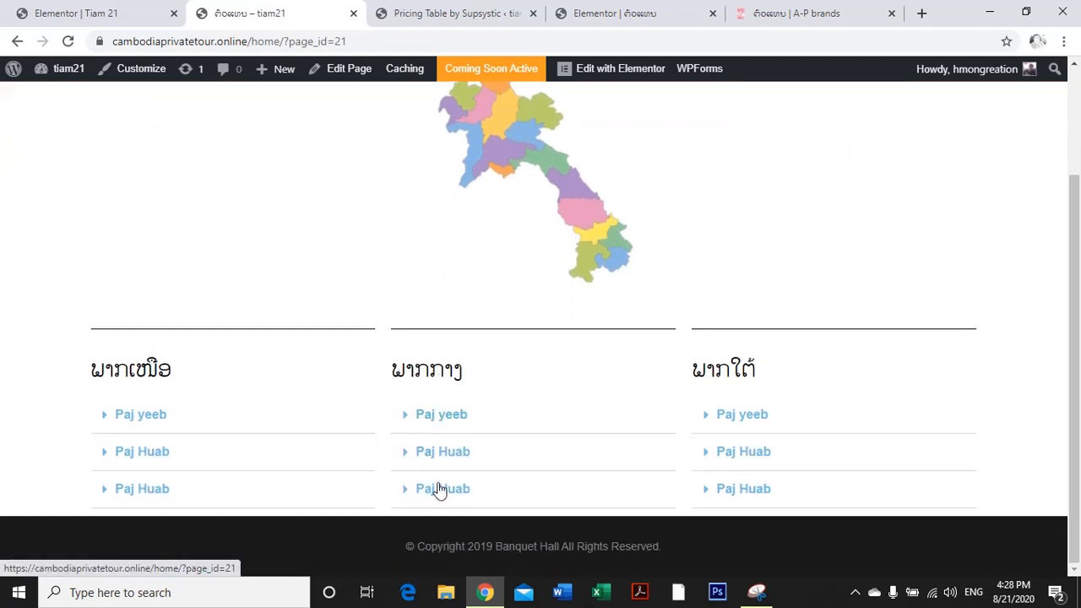
{"action": "left_click", "coordinate": [439, 490]}
{"action": "left_click", "coordinate": [439, 490]}
{"action": "scroll", "coordinate": [766, 334], "scroll_direction": "up", "scroll_amount": 1}
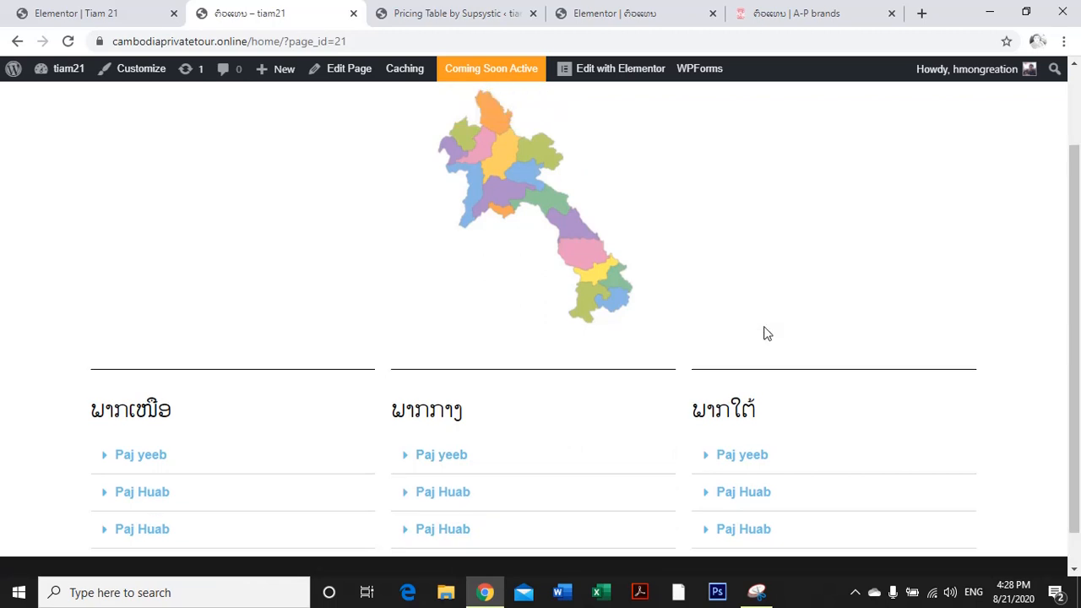
{"action": "scroll", "coordinate": [767, 334], "scroll_direction": "up", "scroll_amount": 1}
Review the header and map section of the A-P brands reference page for comparison, and return to the live tiam21 page.
{"action": "left_click", "coordinate": [793, 15]}
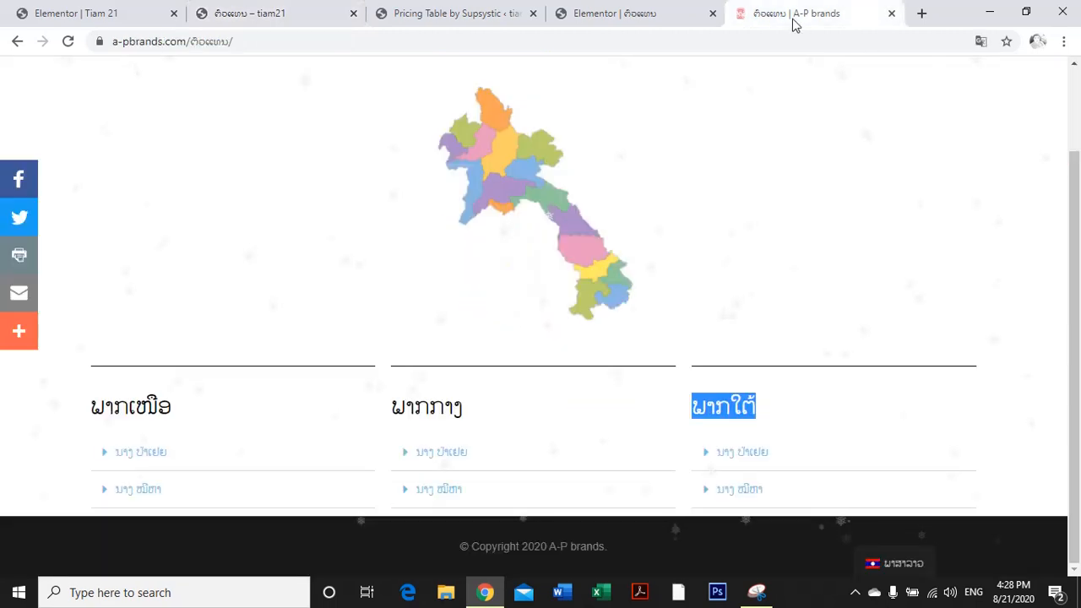
{"action": "left_click", "coordinate": [830, 252]}
{"action": "scroll", "coordinate": [857, 253], "scroll_direction": "up", "scroll_amount": 1}
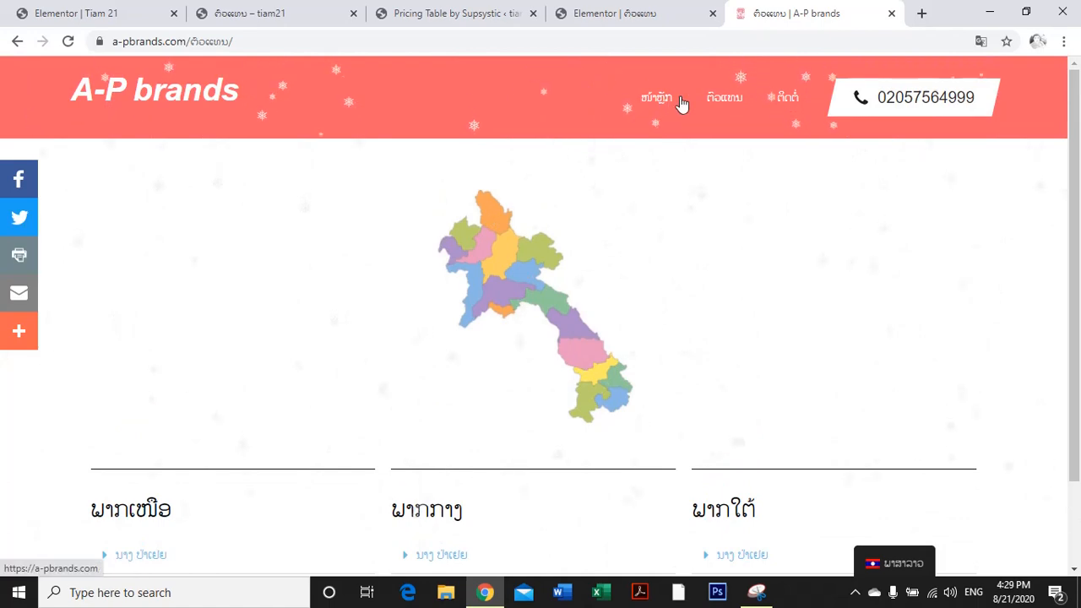
{"action": "left_click", "coordinate": [612, 12]}
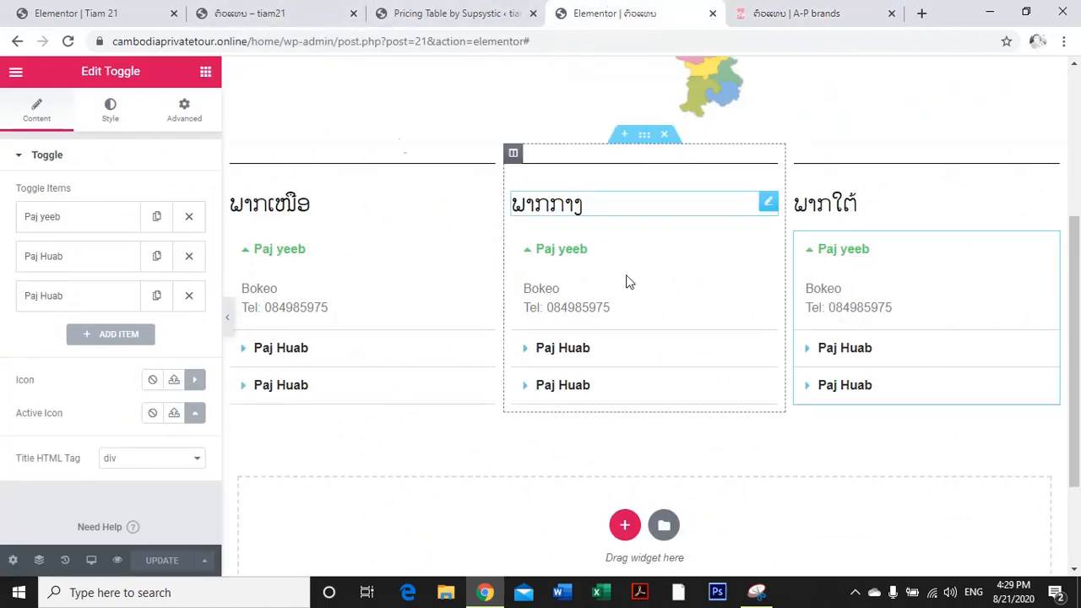
{"action": "left_click", "coordinate": [255, 13]}
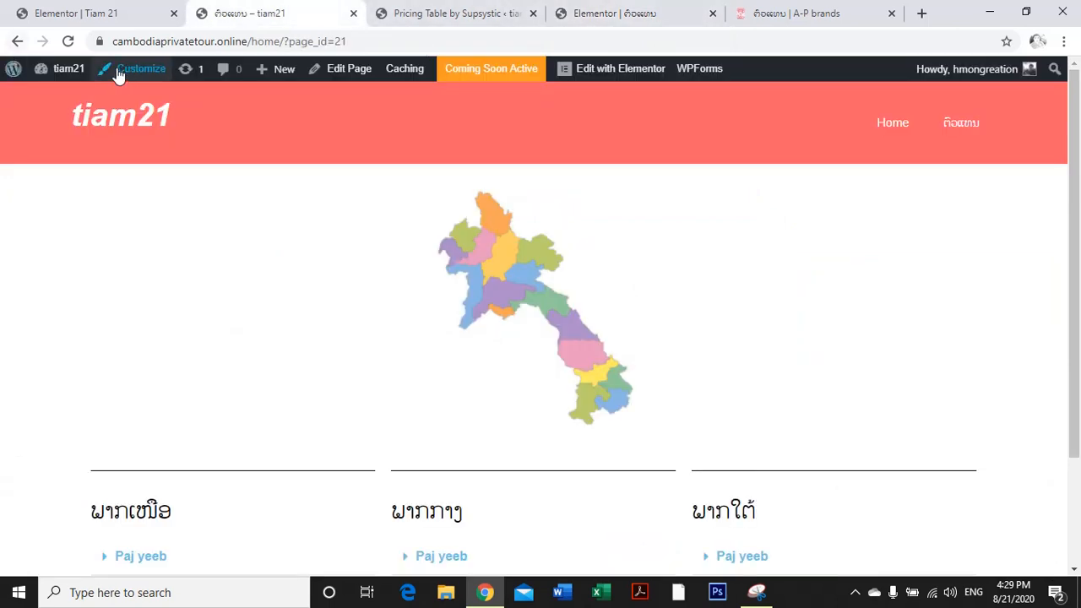
Open the tiam21 dashboard in a new tab and close the tabs holding the Elementor page editor and the pricing table.
{"action": "mouse_move", "coordinate": [64, 69]}
{"action": "right_click", "coordinate": [60, 98]}
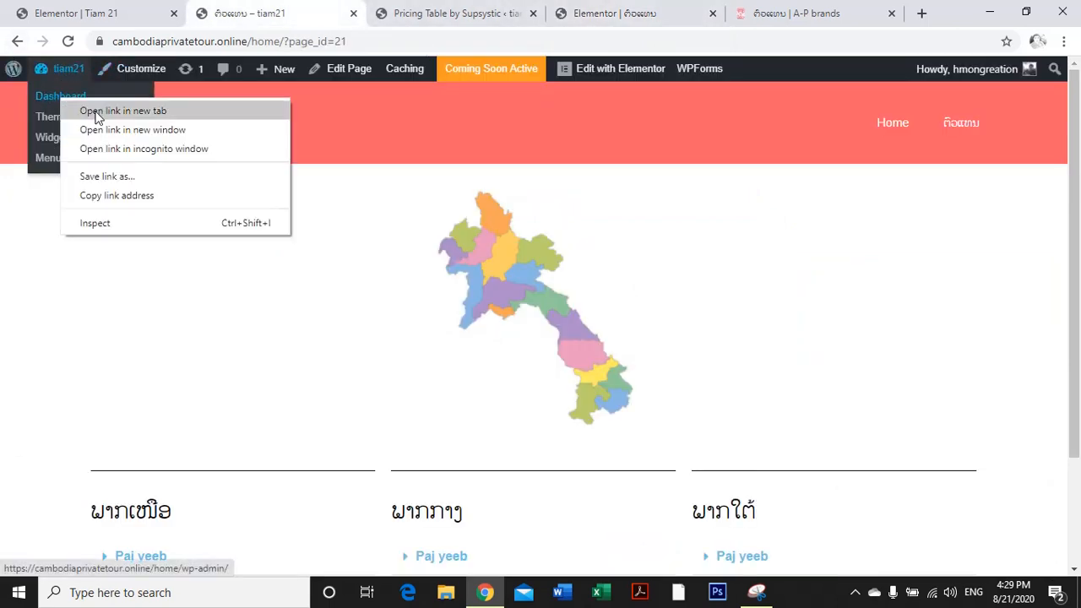
{"action": "left_click", "coordinate": [95, 108]}
{"action": "left_click", "coordinate": [499, 18]}
{"action": "left_click", "coordinate": [657, 16]}
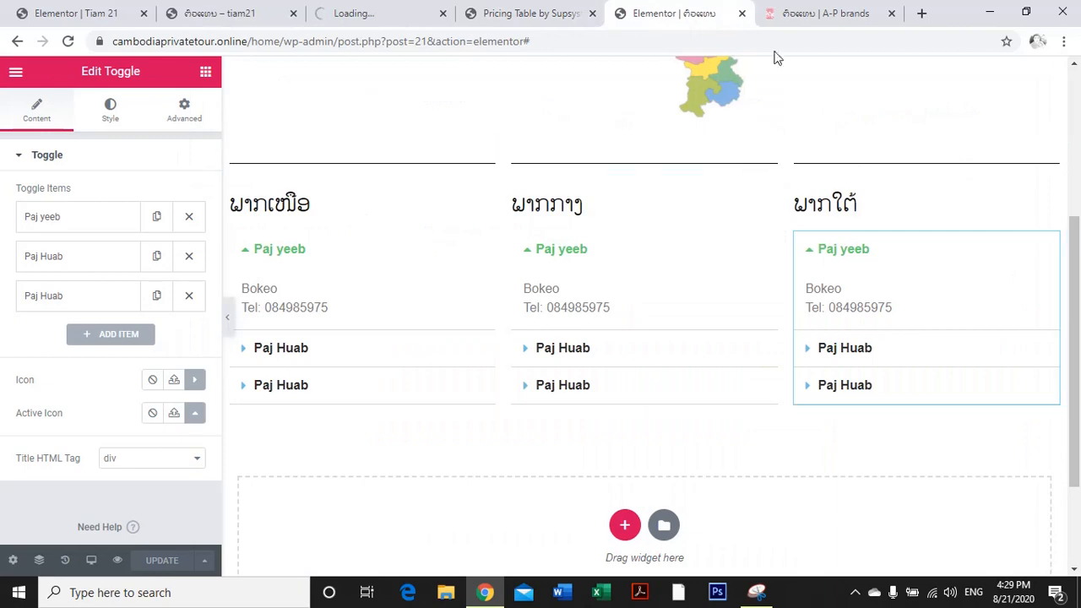
{"action": "left_click", "coordinate": [742, 13]}
{"action": "left_click", "coordinate": [525, 13]}
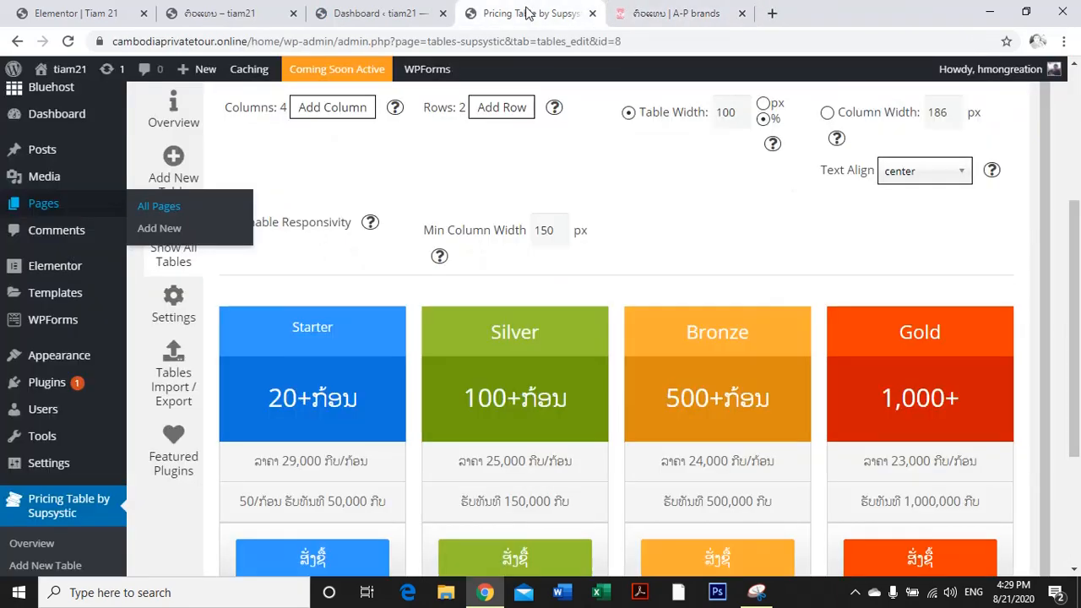
{"action": "left_click", "coordinate": [591, 14]}
{"action": "left_click", "coordinate": [391, 15]}
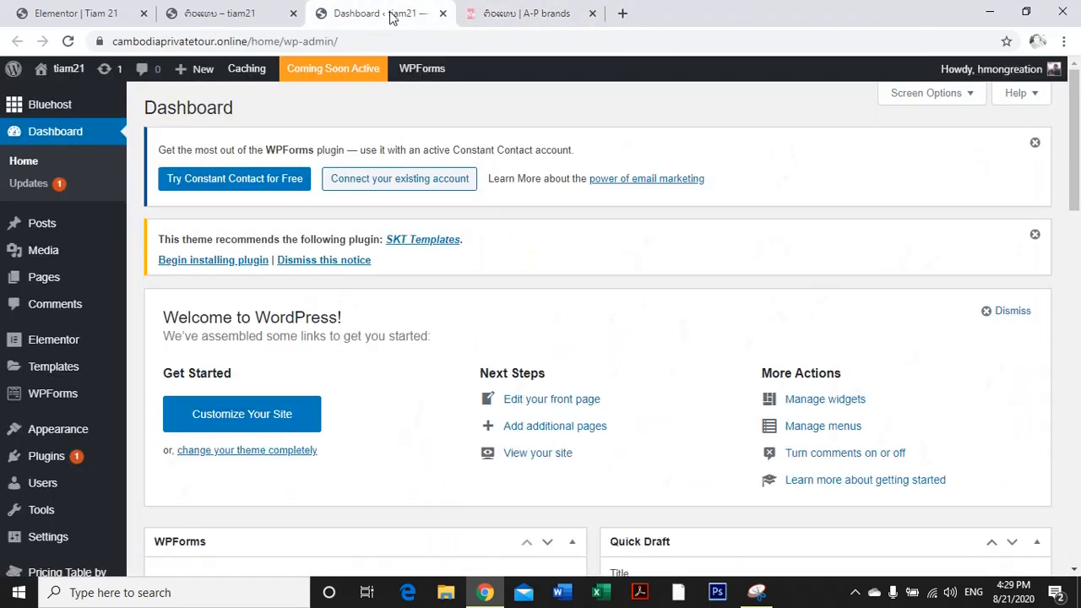
Open the site's menu editor and check the A-P brands site's navigation for reference.
{"action": "scroll", "coordinate": [275, 312], "scroll_direction": "down", "scroll_amount": 1}
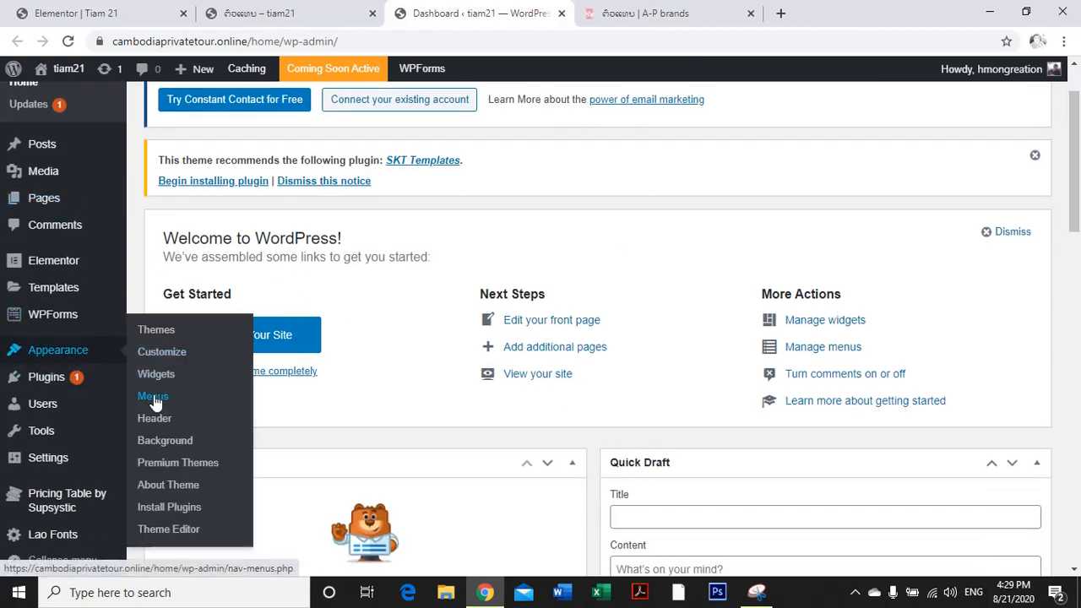
{"action": "left_click", "coordinate": [156, 396]}
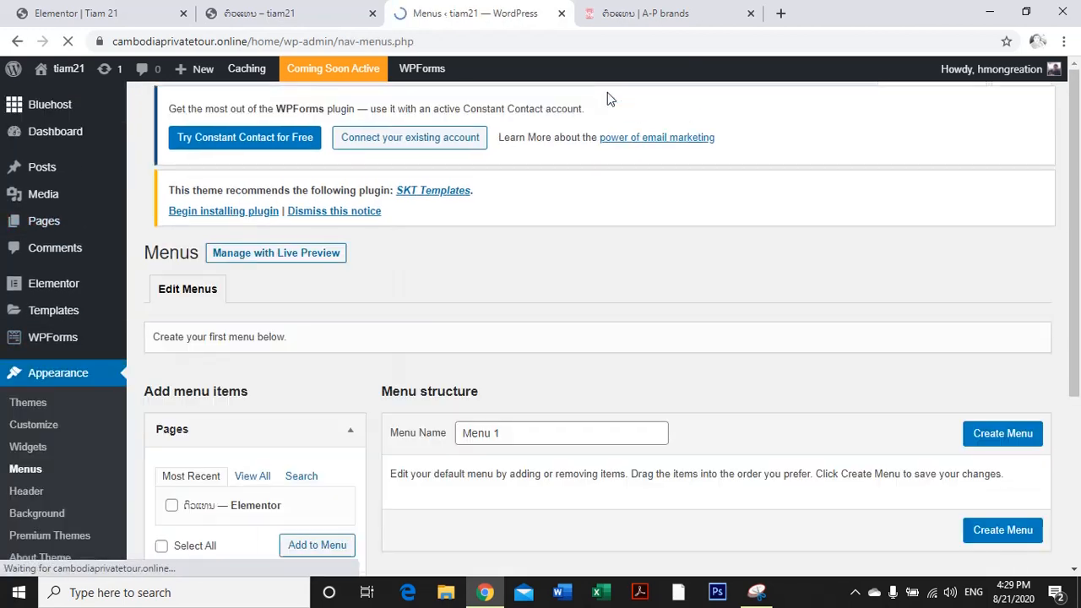
{"action": "left_click", "coordinate": [641, 5]}
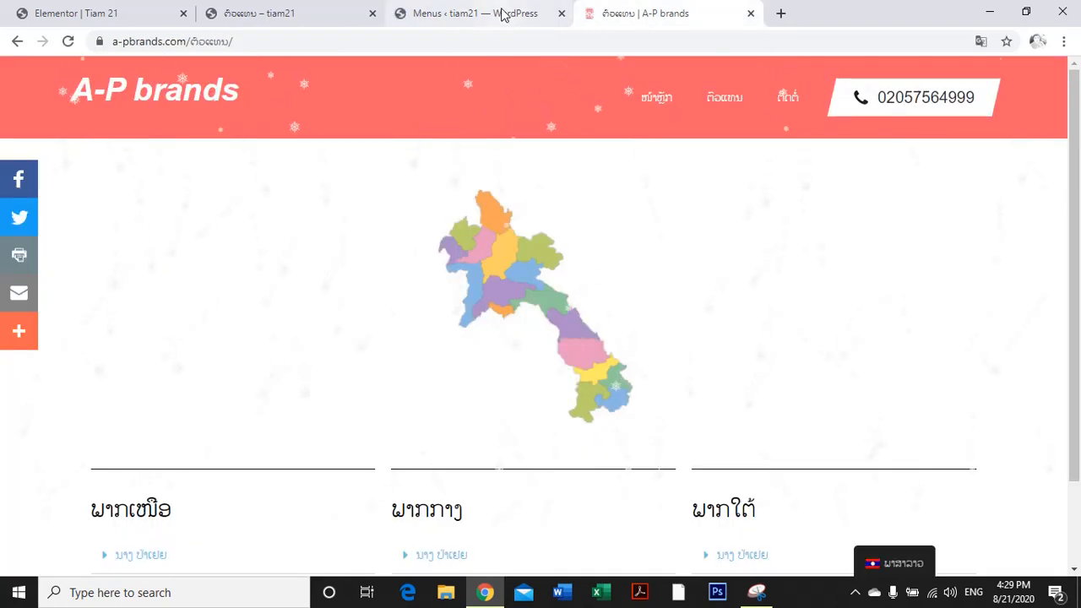
{"action": "left_click", "coordinate": [472, 14]}
{"action": "scroll", "coordinate": [589, 279], "scroll_direction": "down", "scroll_amount": 2}
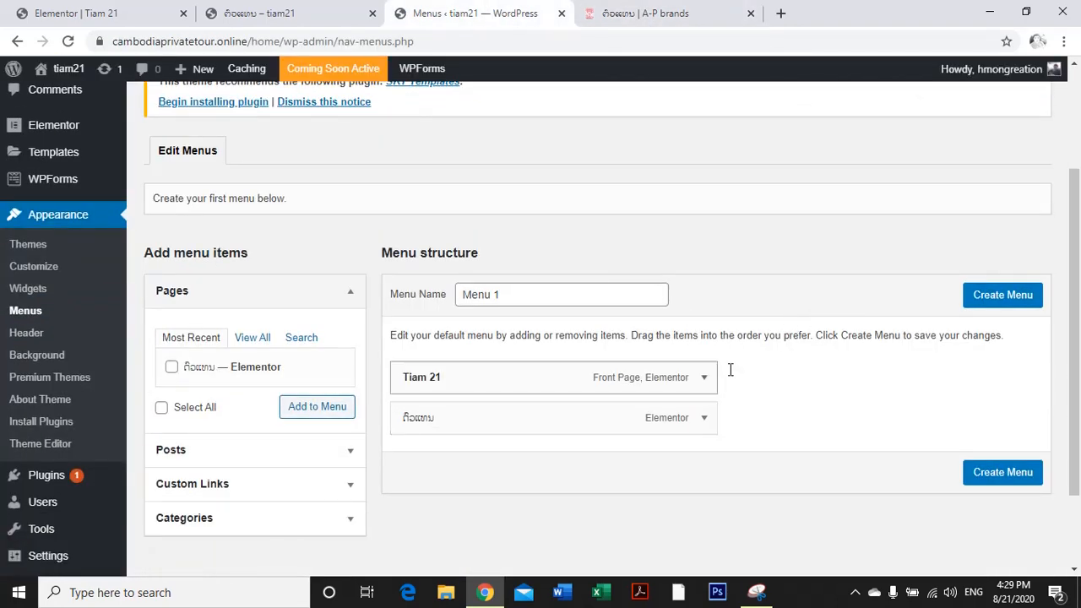
Change the Tiam 21 item's navigation label to ໜ້າຫຼັກ in Lao and create the menu named Menu 1.
{"action": "left_click", "coordinate": [703, 377]}
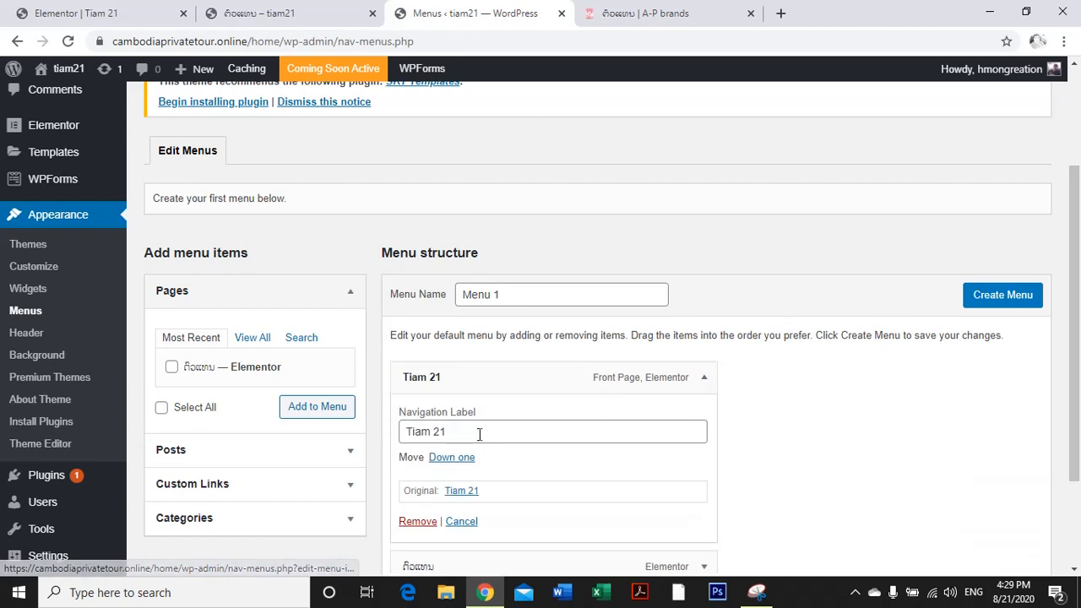
{"action": "key", "text": "Tab"}
{"action": "key", "text": "BackSpace"}
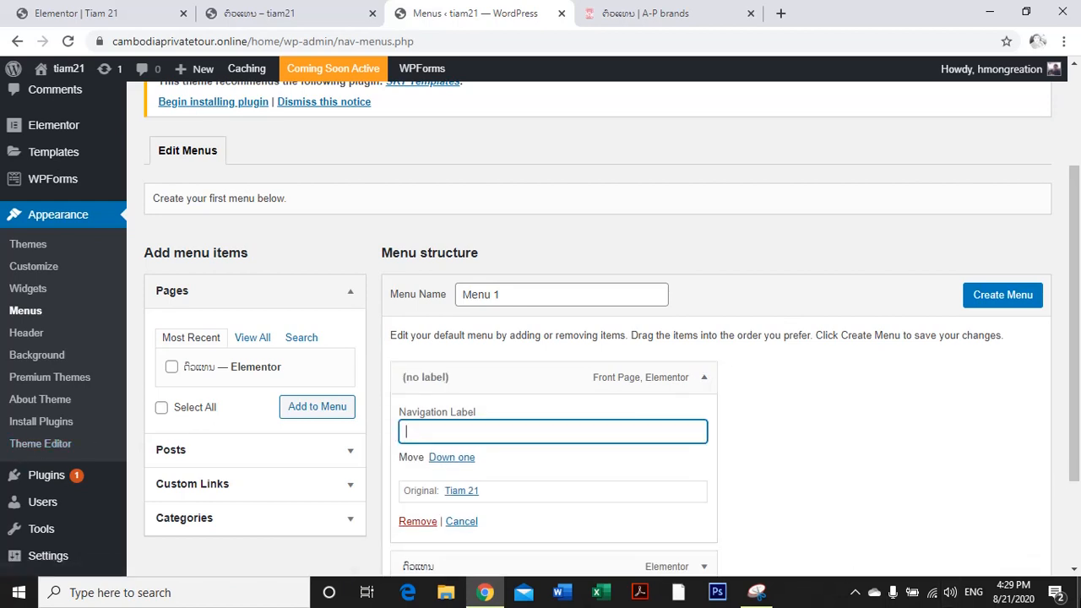
{"action": "left_click", "coordinate": [973, 592]}
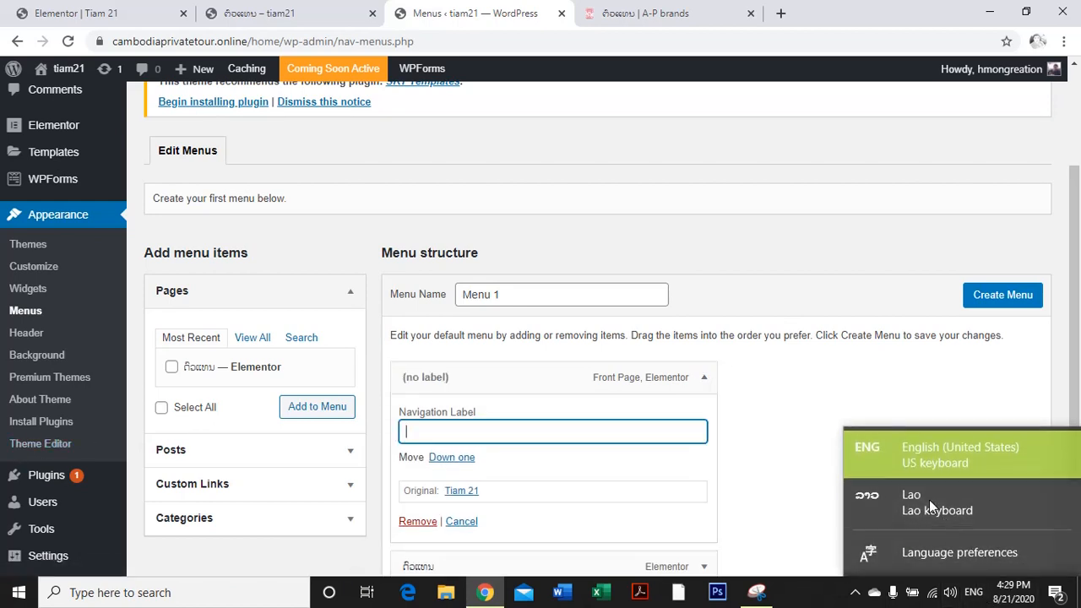
{"action": "left_click", "coordinate": [928, 499]}
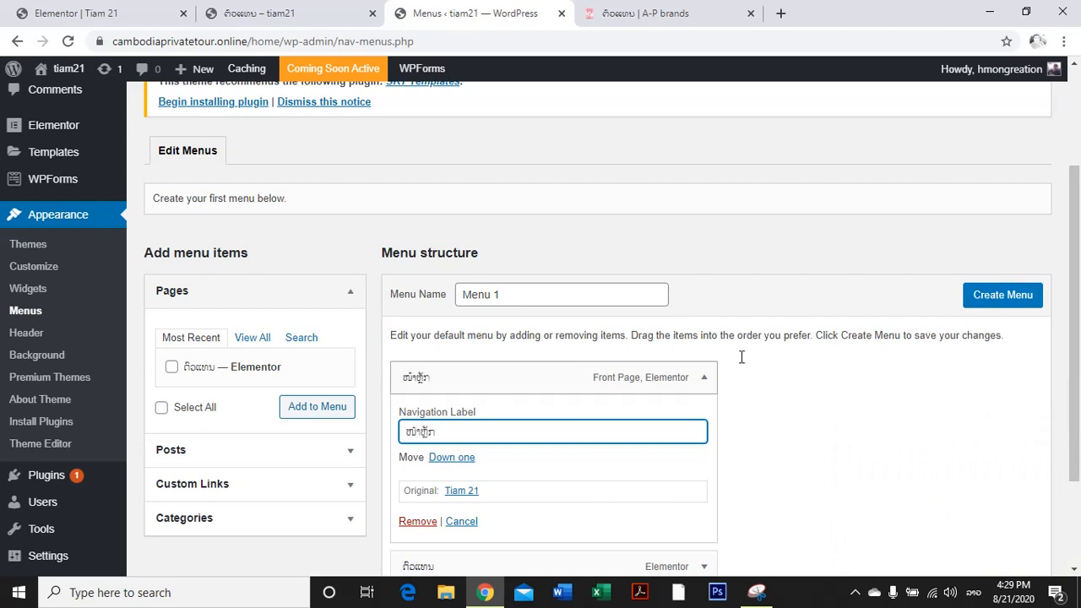
{"action": "scroll", "coordinate": [839, 353], "scroll_direction": "down", "scroll_amount": 2}
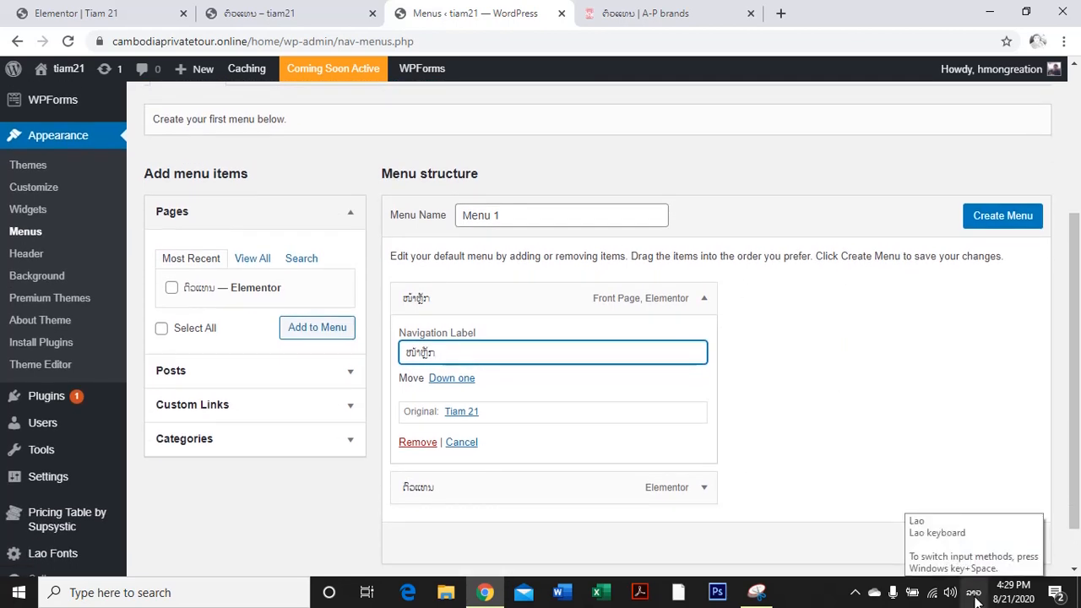
{"action": "left_click", "coordinate": [999, 214]}
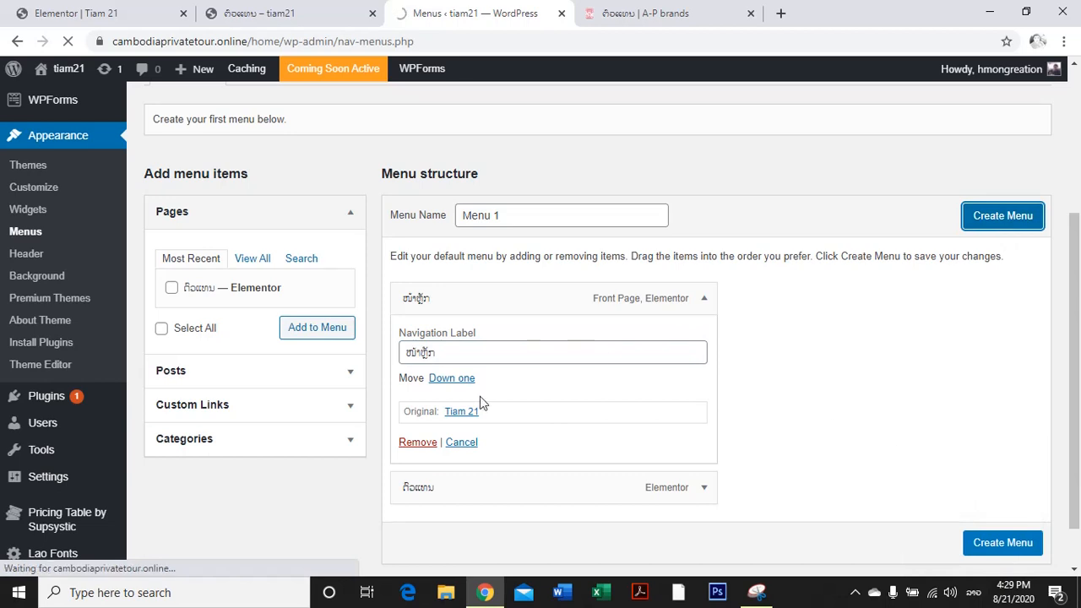
{"action": "scroll", "coordinate": [553, 441], "scroll_direction": "down", "scroll_amount": 2}
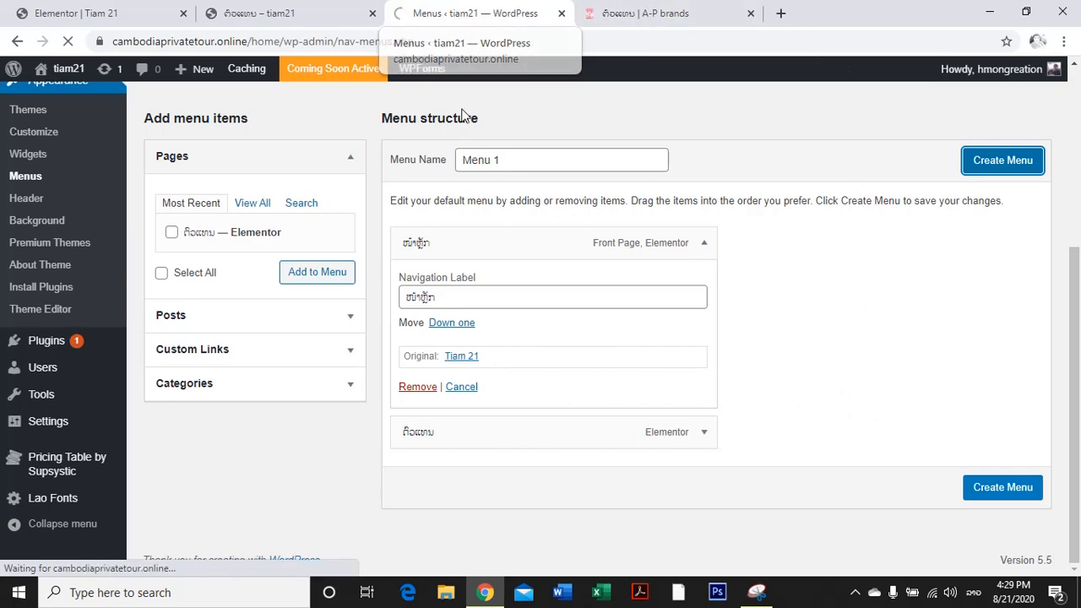
Save Menu 1 and reload the live ຕົວແທນ page to check its navigation labels.
{"action": "scroll", "coordinate": [838, 346], "scroll_direction": "down", "scroll_amount": 3}
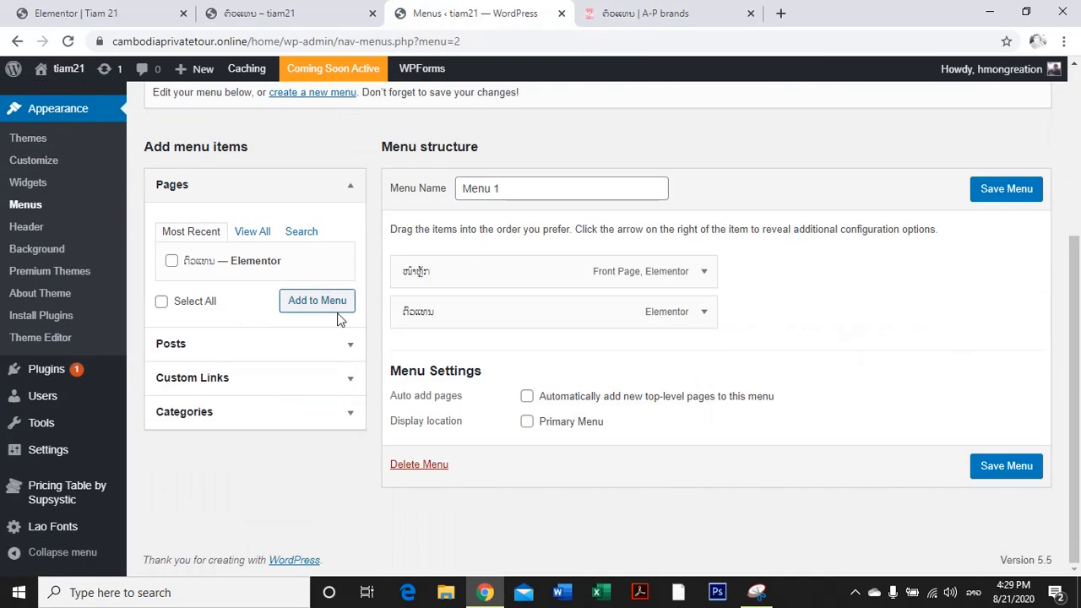
{"action": "left_click", "coordinate": [1003, 466]}
{"action": "left_click", "coordinate": [658, 12]}
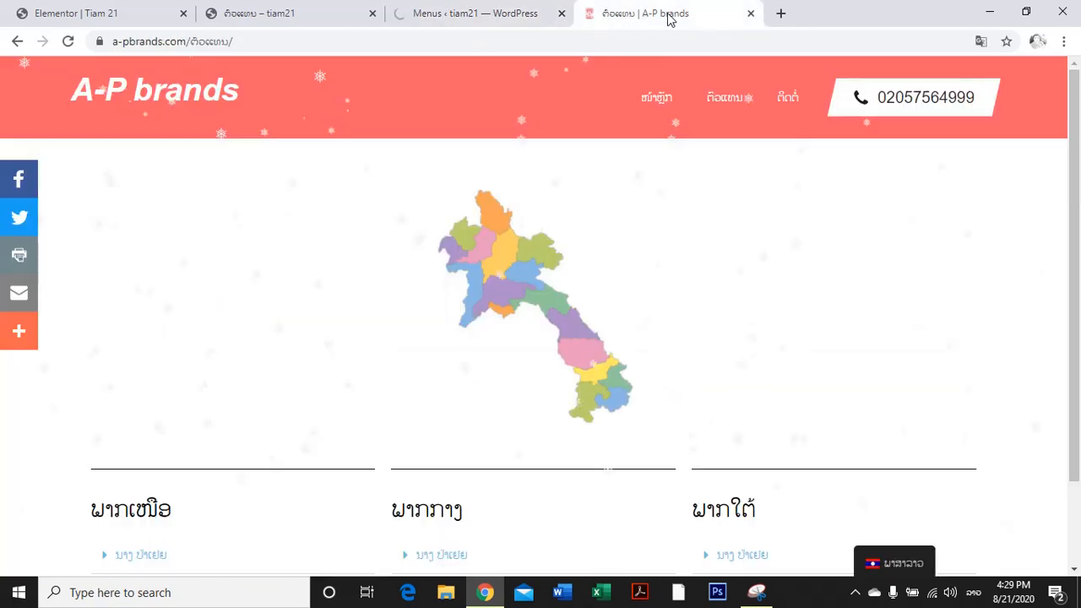
{"action": "left_click", "coordinate": [258, 20]}
{"action": "left_click", "coordinate": [66, 44]}
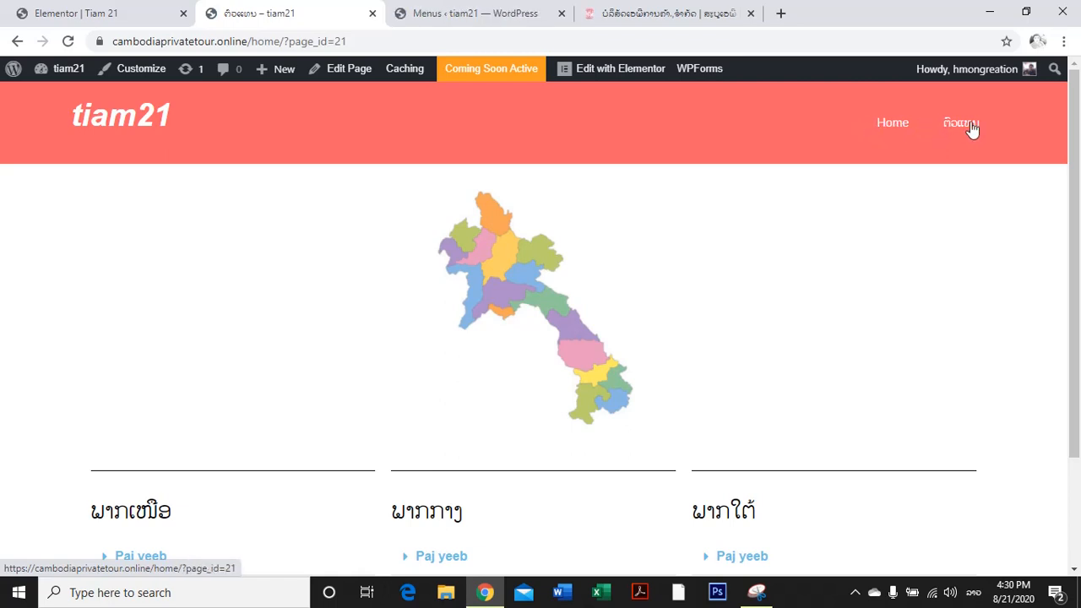
{"action": "left_click", "coordinate": [67, 40]}
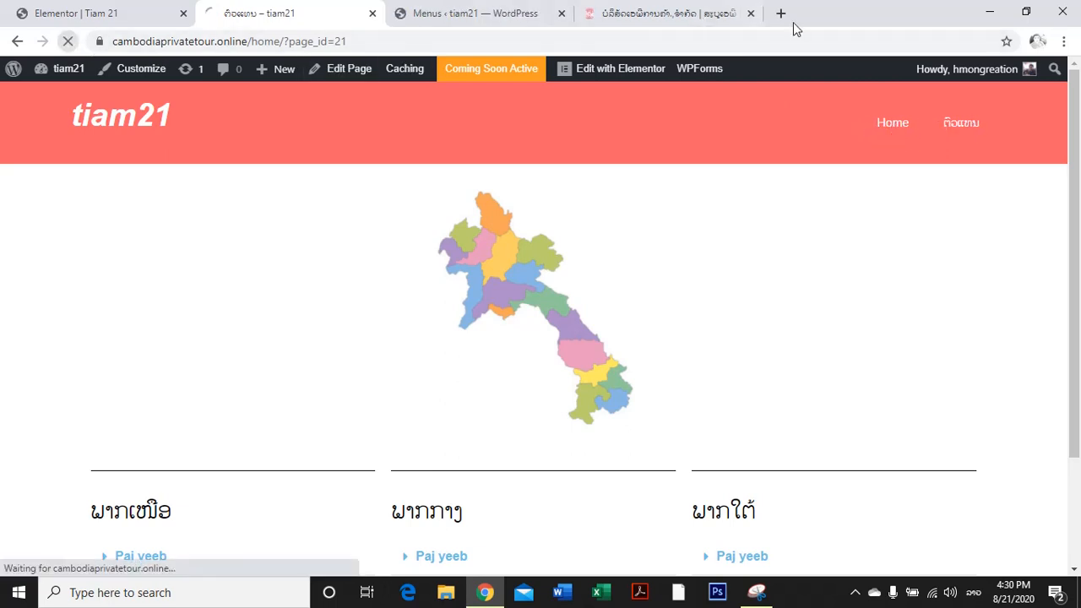
{"action": "left_click", "coordinate": [897, 133]}
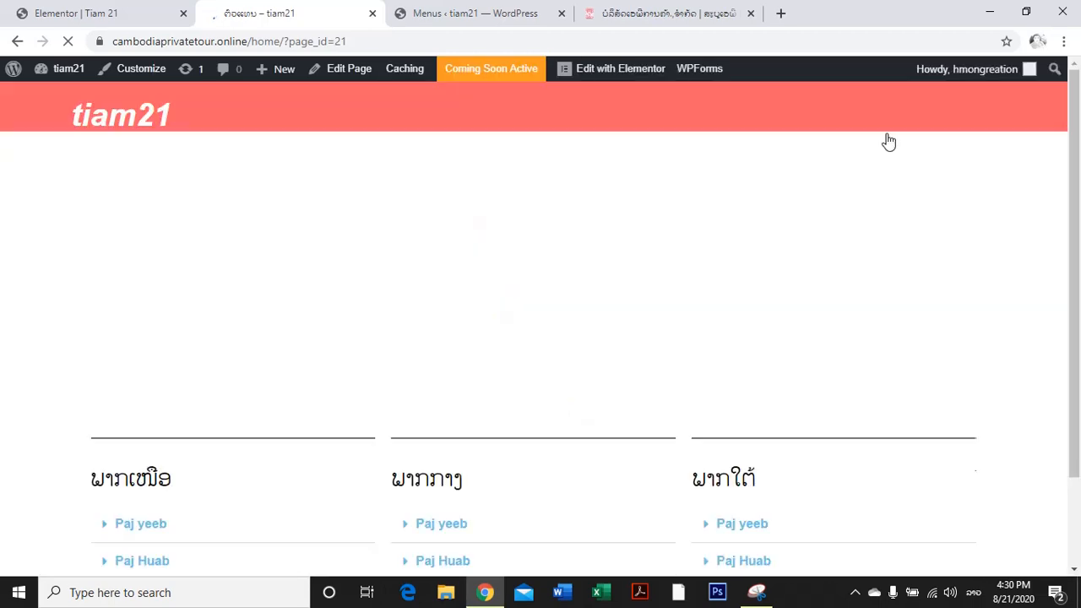
Save Menu 1 once more and reload the live page to recheck the home label.
{"action": "left_click", "coordinate": [473, 14]}
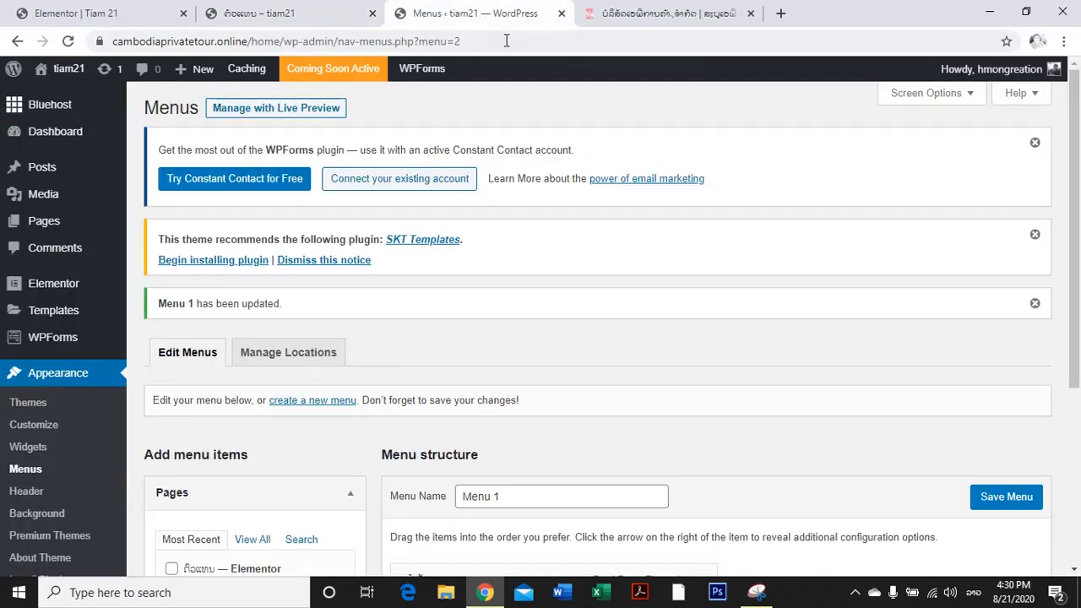
{"action": "scroll", "coordinate": [700, 326], "scroll_direction": "down", "scroll_amount": 2}
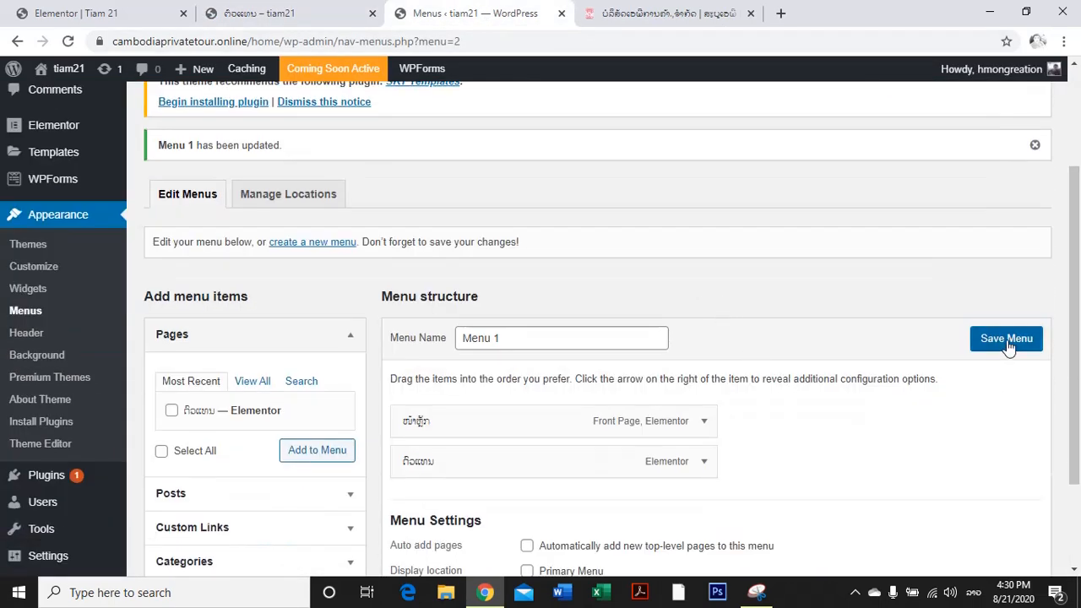
{"action": "left_click", "coordinate": [1007, 341]}
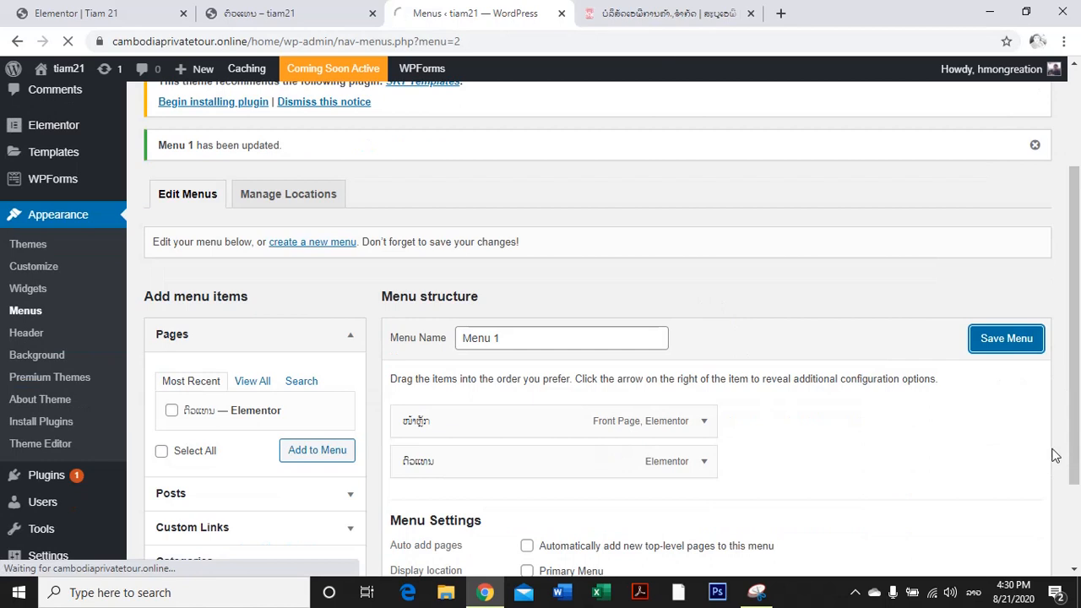
{"action": "left_click", "coordinate": [291, 16]}
{"action": "left_click", "coordinate": [69, 41]}
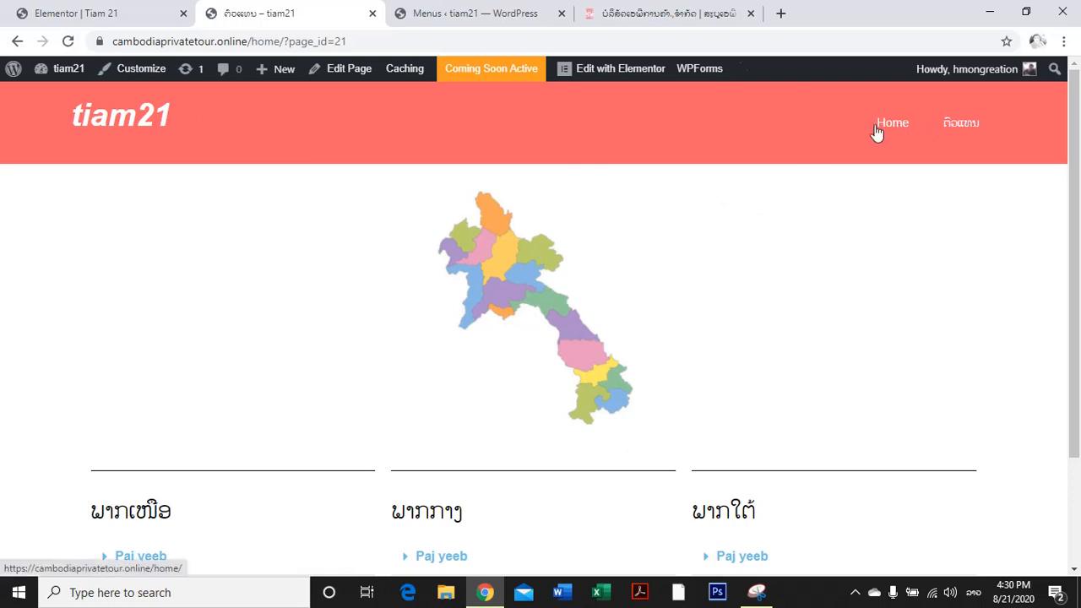
Assign Menu 1 to the Primary Menu display location, save it, and reload the live page.
{"action": "left_click", "coordinate": [472, 14]}
{"action": "scroll", "coordinate": [785, 234], "scroll_direction": "down", "scroll_amount": 4}
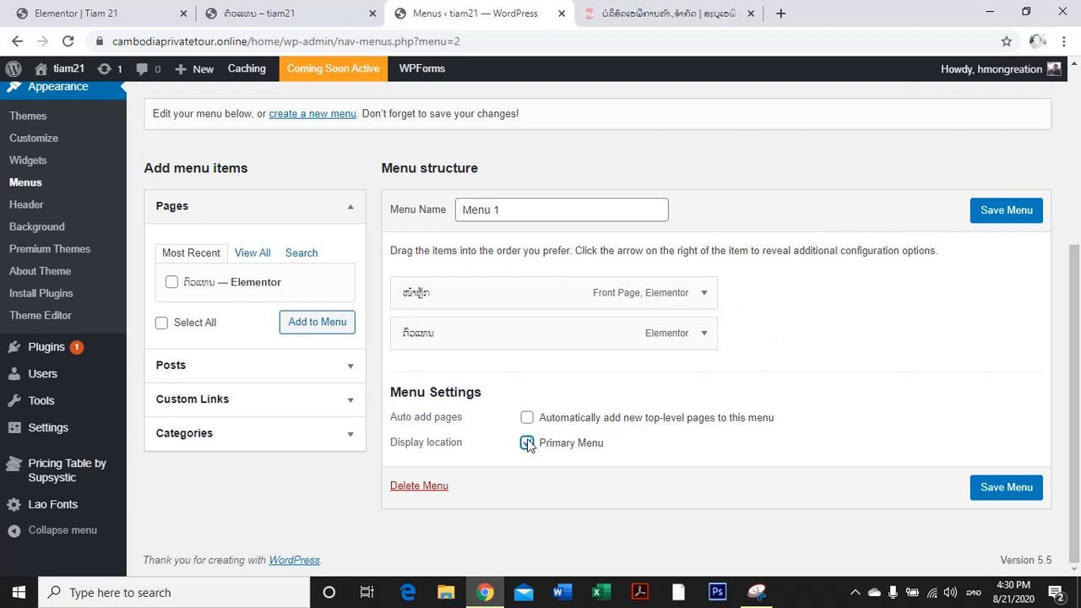
{"action": "left_click", "coordinate": [979, 489]}
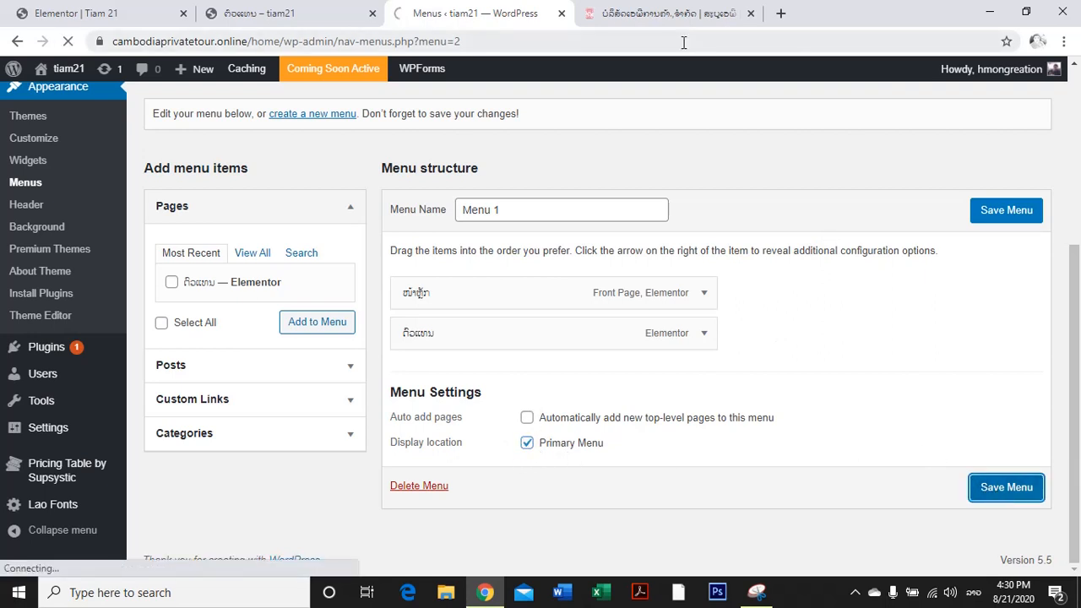
{"action": "left_click", "coordinate": [264, 13]}
{"action": "left_click", "coordinate": [66, 43]}
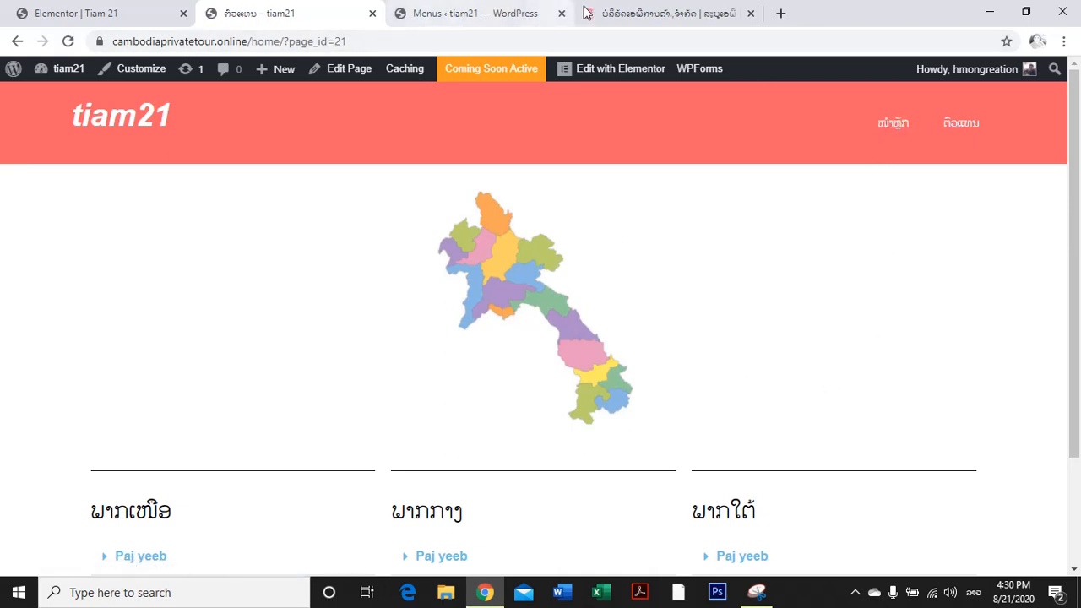
Check the contact item in the A-P brands navigation and start a new page on the tiam21 site.
{"action": "left_click", "coordinate": [663, 13]}
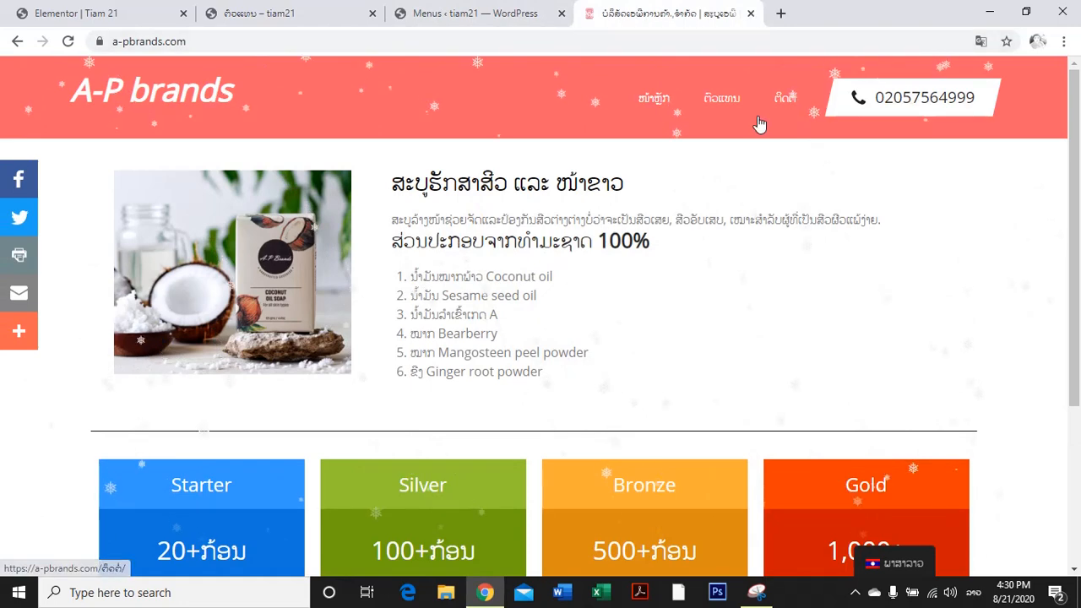
{"action": "left_click", "coordinate": [307, 14]}
{"action": "left_click", "coordinate": [441, 14]}
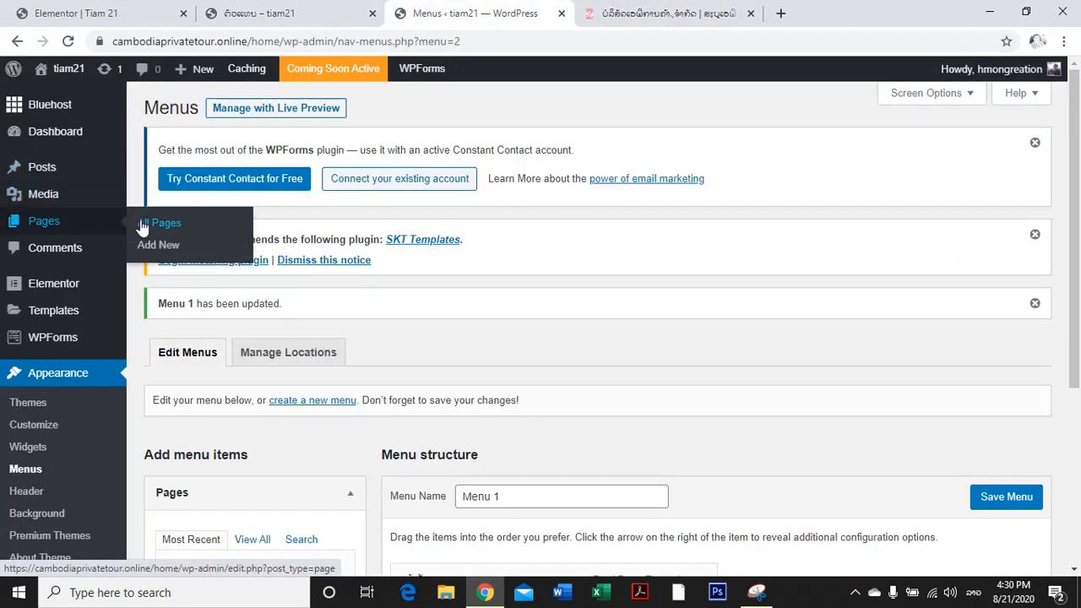
{"action": "left_click", "coordinate": [157, 230]}
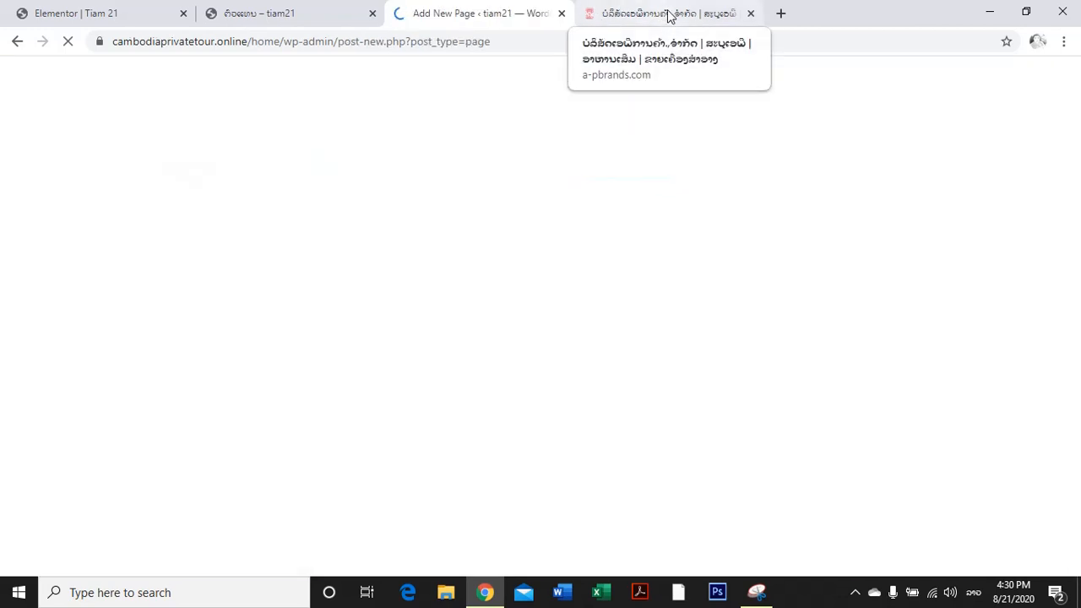
Open the contact page of the A-P brands site and copy the contact details above its form.
{"action": "left_click", "coordinate": [669, 14]}
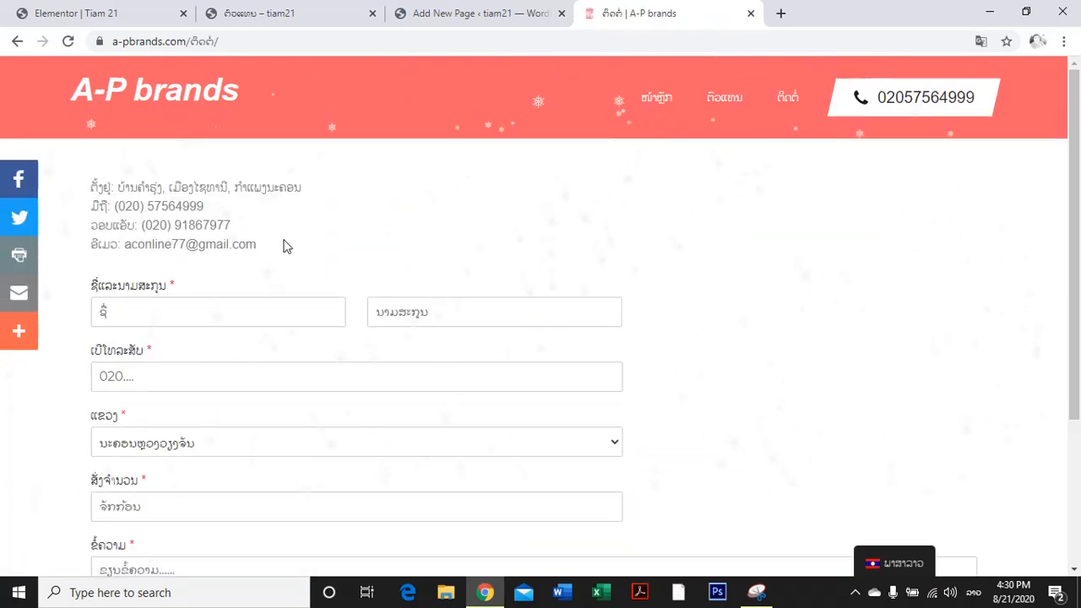
{"action": "left_click_drag", "start_coordinate": [284, 244], "coordinate": [87, 191]}
{"action": "right_click", "coordinate": [132, 193]}
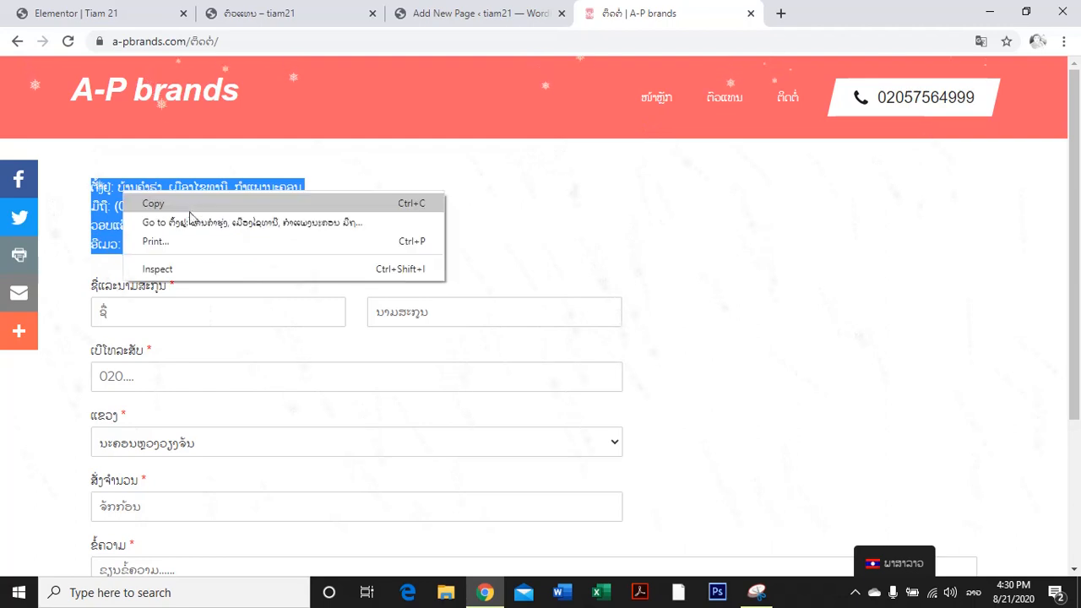
{"action": "left_click", "coordinate": [173, 205]}
Title the new page ຕິດຕໍ່ and paste the copied address, phone and e-mail details as its body text.
{"action": "left_click", "coordinate": [465, 15]}
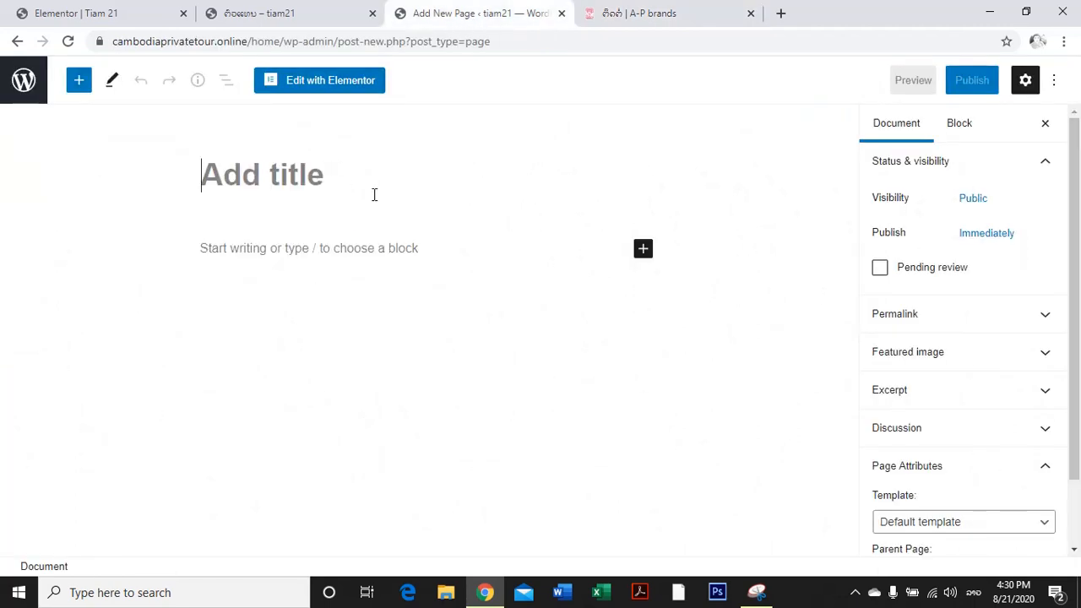
{"action": "type", "text": "ຕິດຕໍ່"}
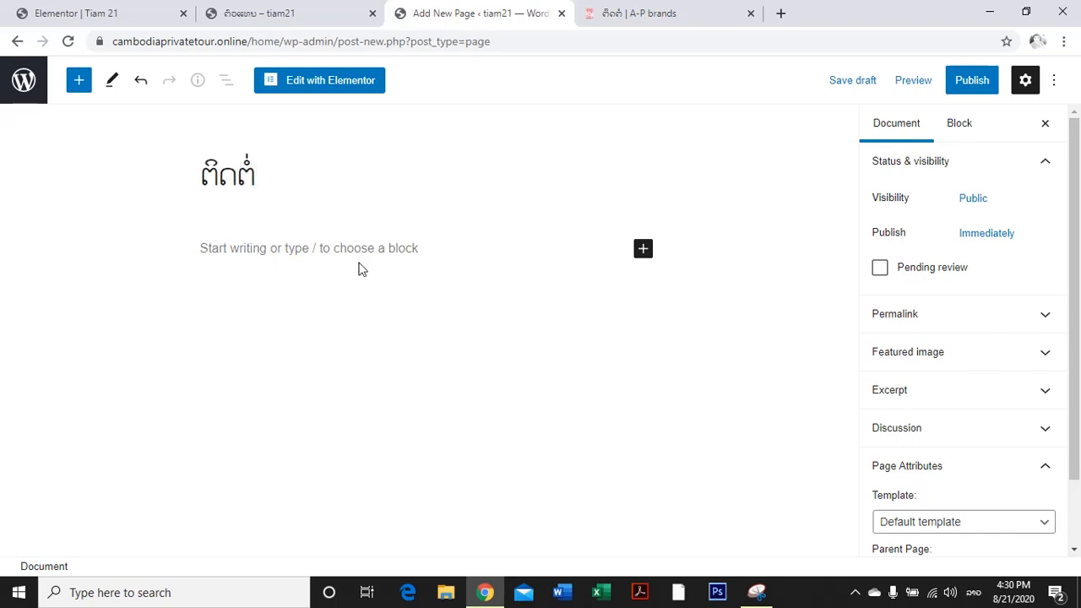
{"action": "left_click", "coordinate": [360, 251]}
{"action": "key", "text": "ctrl+v"}
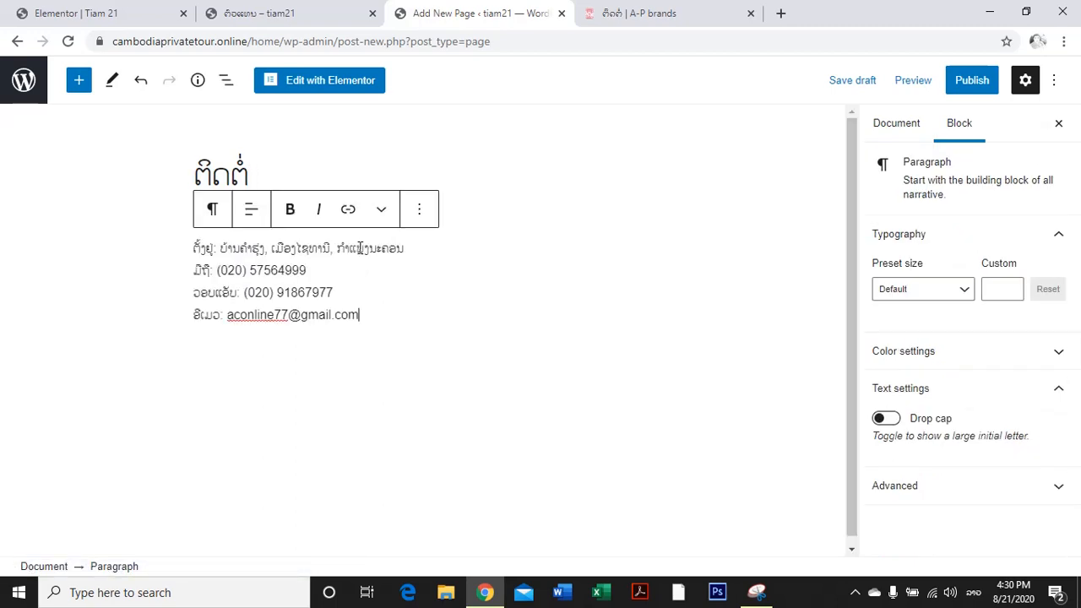
Publish the ຕິດຕໍ່ page and reload the live tiam21 page.
{"action": "left_click", "coordinate": [965, 83]}
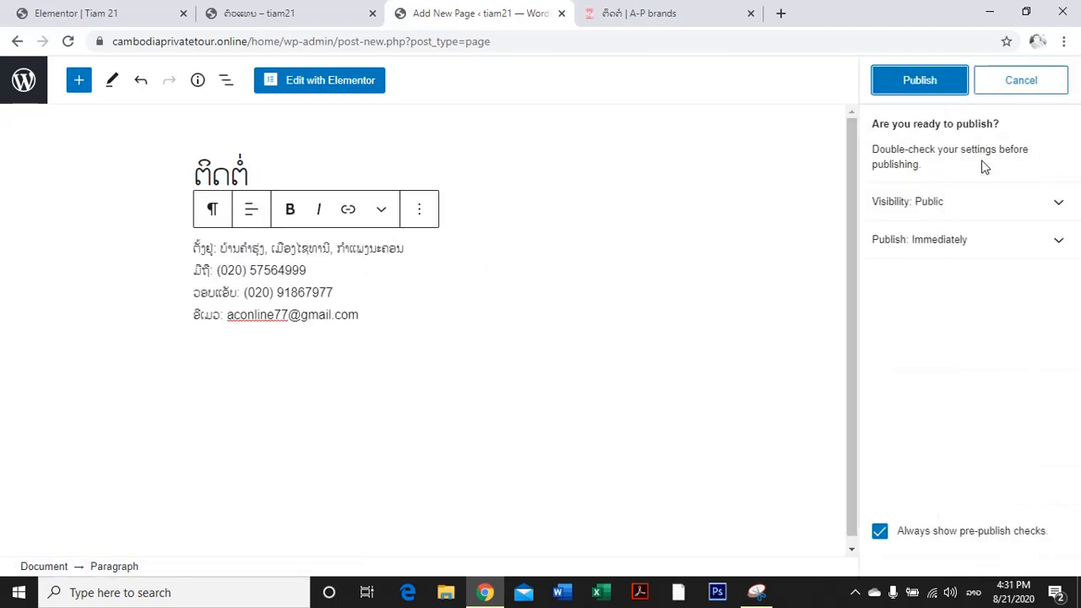
{"action": "left_click", "coordinate": [905, 78]}
{"action": "left_click", "coordinate": [673, 18]}
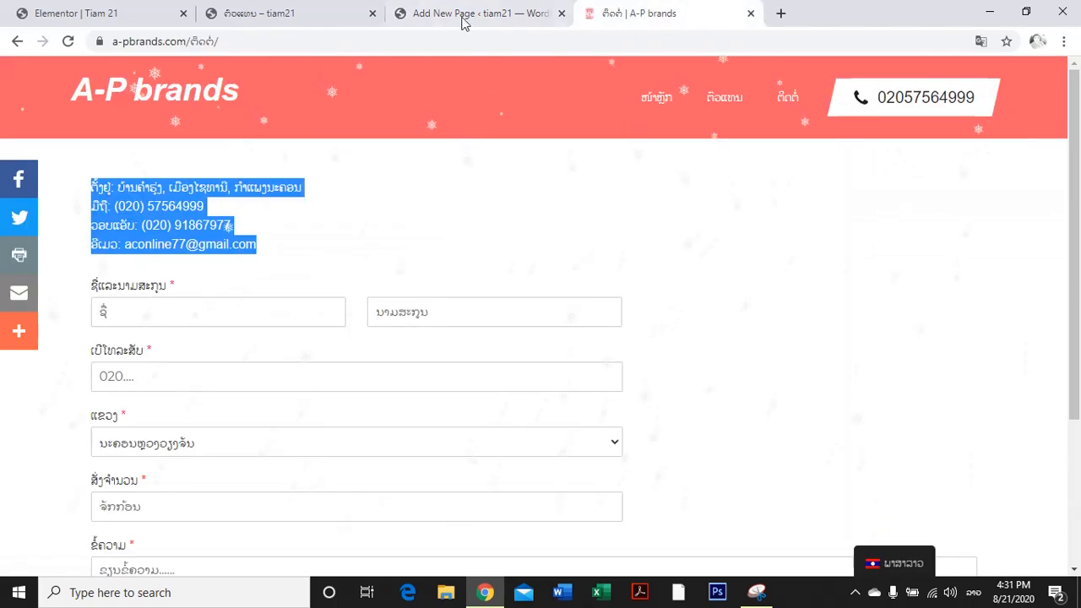
{"action": "left_click", "coordinate": [262, 14]}
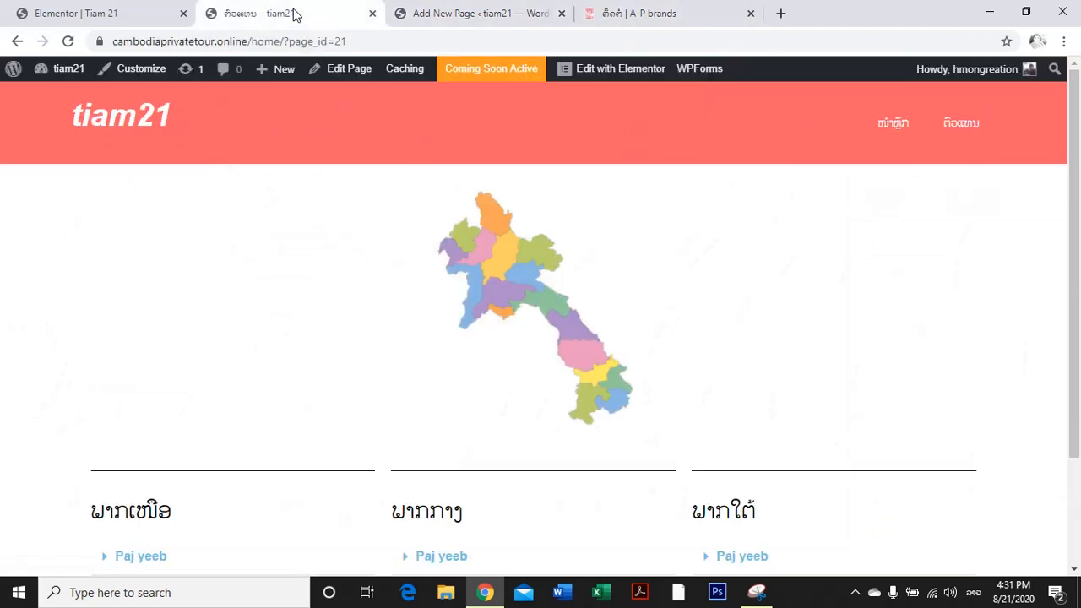
{"action": "left_click", "coordinate": [460, 15]}
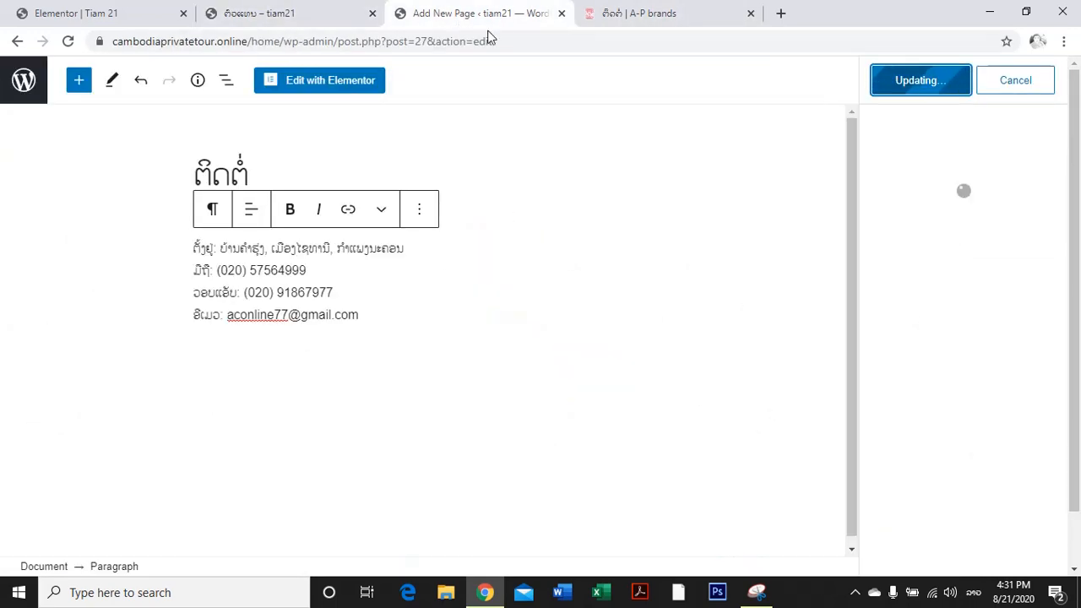
{"action": "left_click", "coordinate": [646, 12]}
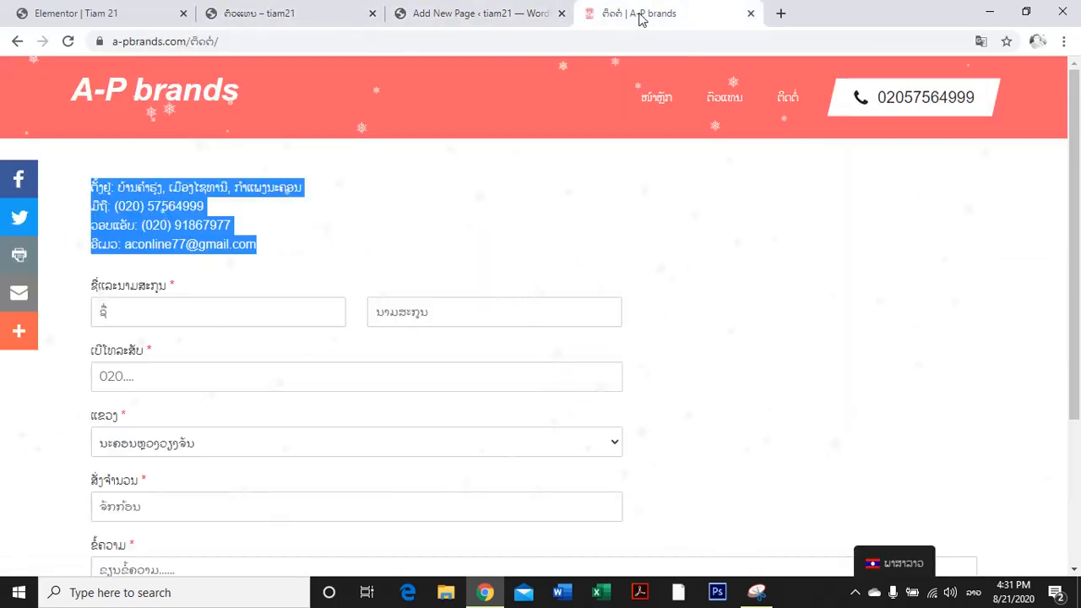
{"action": "left_click", "coordinate": [481, 23]}
{"action": "left_click", "coordinate": [609, 15]}
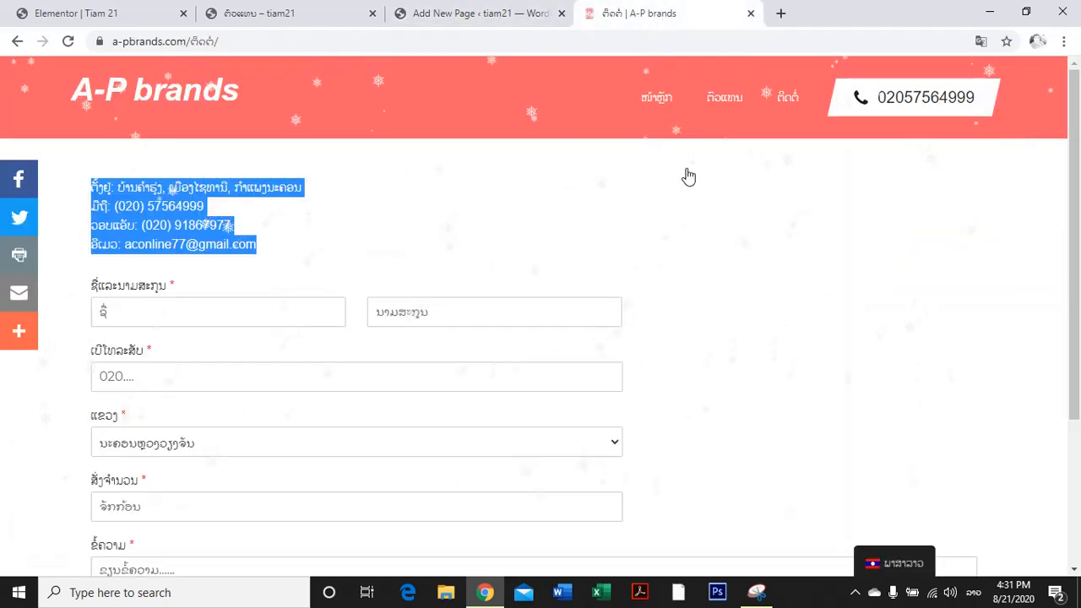
{"action": "left_click", "coordinate": [510, 15]}
{"action": "left_click", "coordinate": [260, 15]}
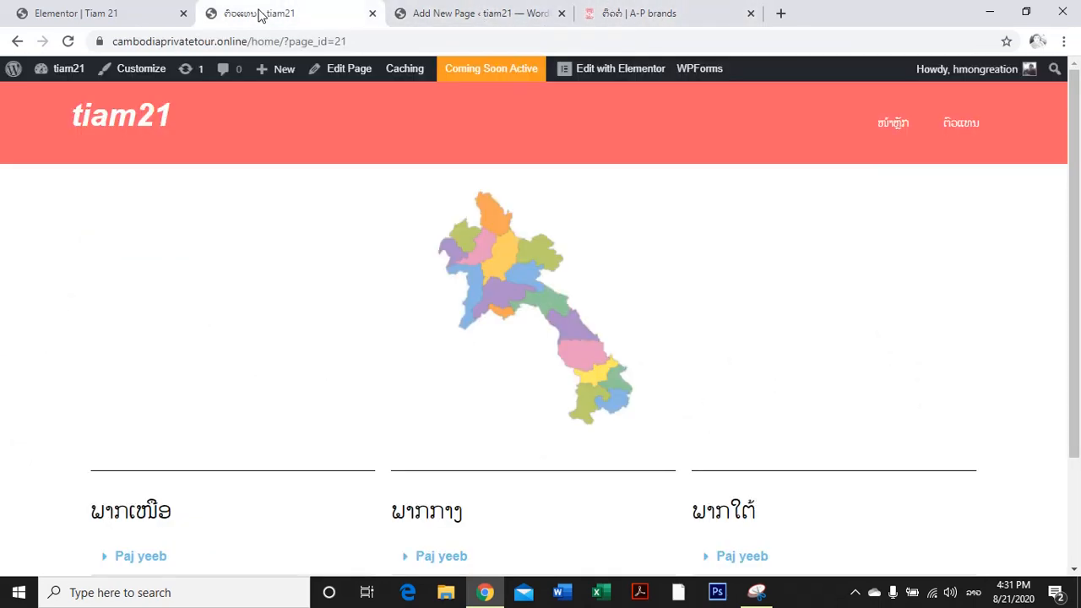
{"action": "left_click", "coordinate": [68, 41]}
{"action": "left_click", "coordinate": [460, 13]}
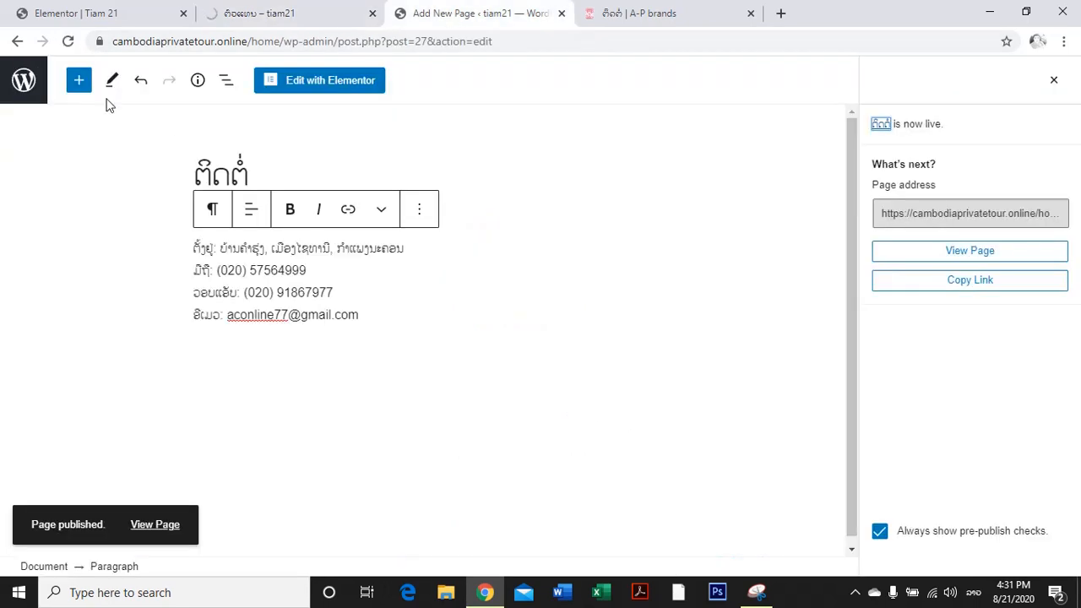
Add the ຕິດຕໍ່ page to Menu 1 as the item below ຕົວແທນ.
{"action": "left_click", "coordinate": [23, 82]}
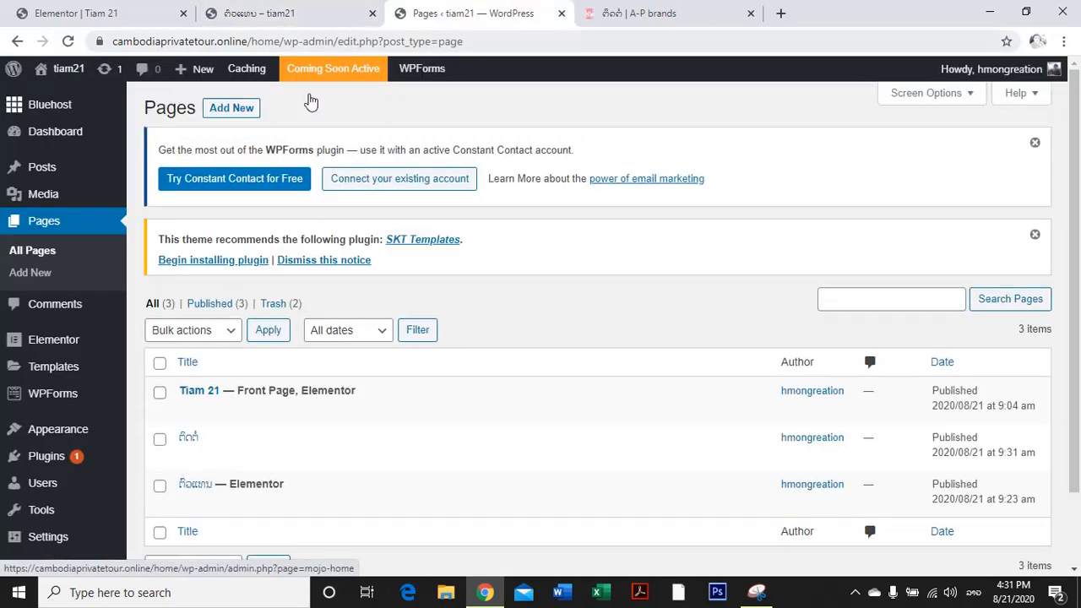
{"action": "mouse_move", "coordinate": [52, 436]}
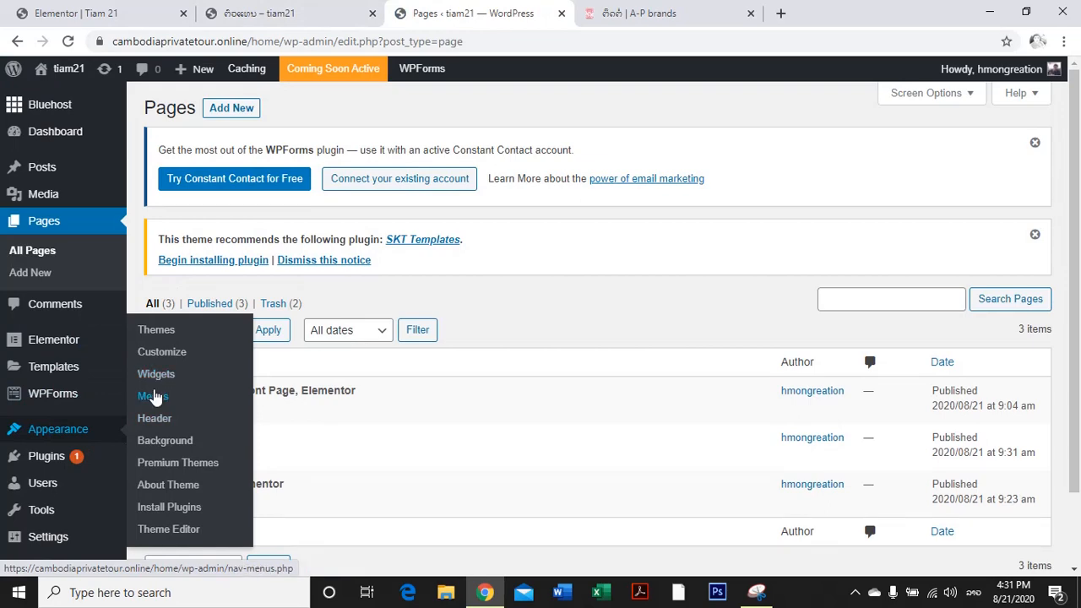
{"action": "left_click", "coordinate": [157, 394]}
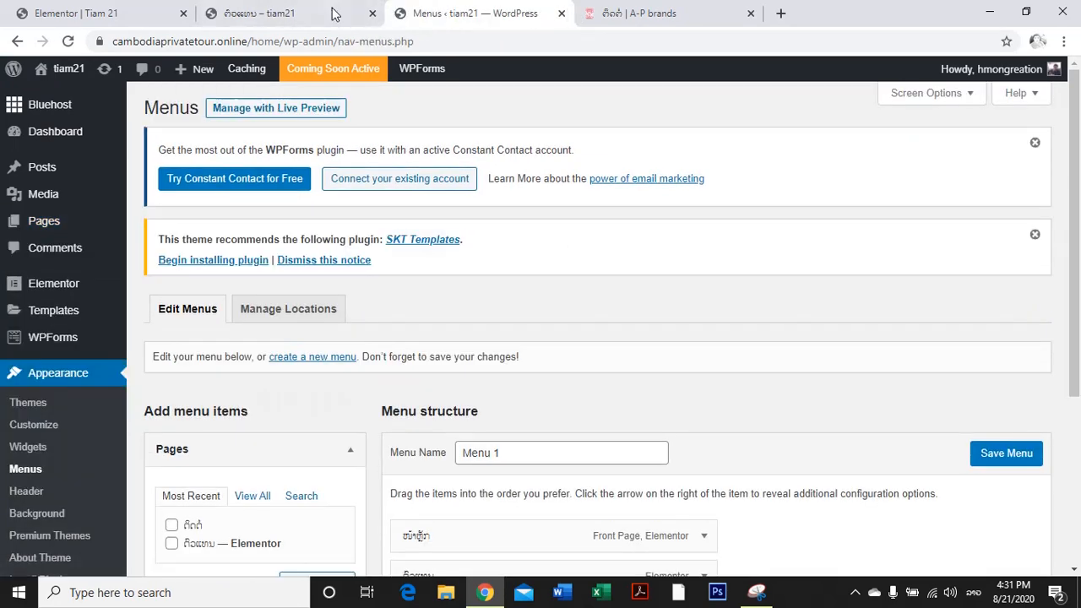
{"action": "left_click", "coordinate": [279, 14]}
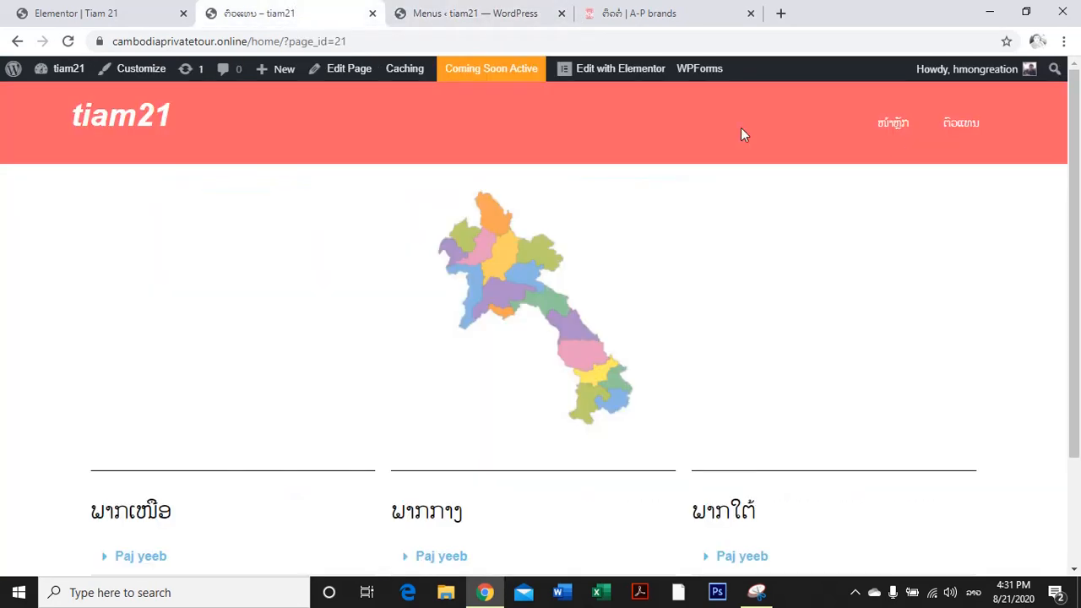
{"action": "left_click", "coordinate": [506, 16]}
{"action": "scroll", "coordinate": [617, 329], "scroll_direction": "down", "scroll_amount": 1}
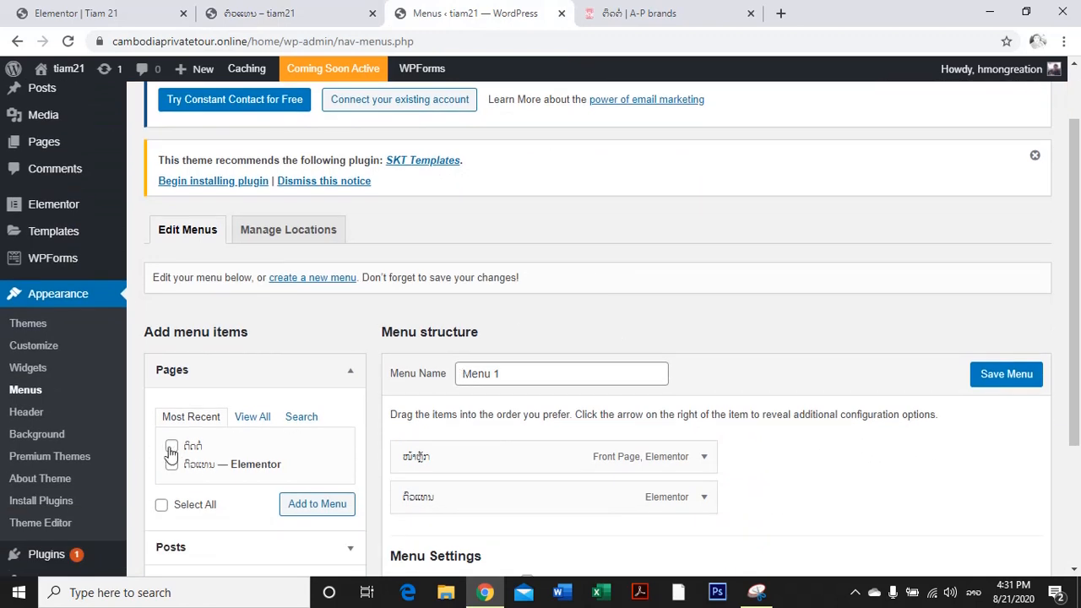
{"action": "left_click", "coordinate": [301, 505]}
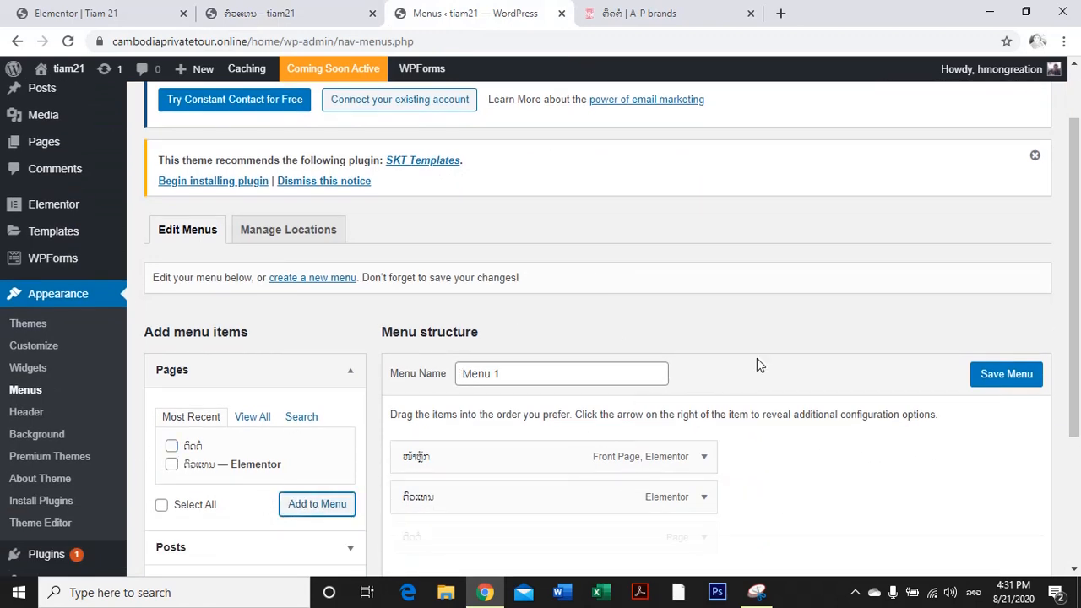
{"action": "scroll", "coordinate": [759, 360], "scroll_direction": "down", "scroll_amount": 1}
{"action": "mouse_move", "coordinate": [443, 458]}
{"action": "left_mouse_down"}
{"action": "mouse_move", "coordinate": [442, 396]}
{"action": "mouse_move", "coordinate": [458, 449]}
{"action": "mouse_move", "coordinate": [442, 446]}
{"action": "mouse_move", "coordinate": [436, 459]}
{"action": "left_mouse_up"}
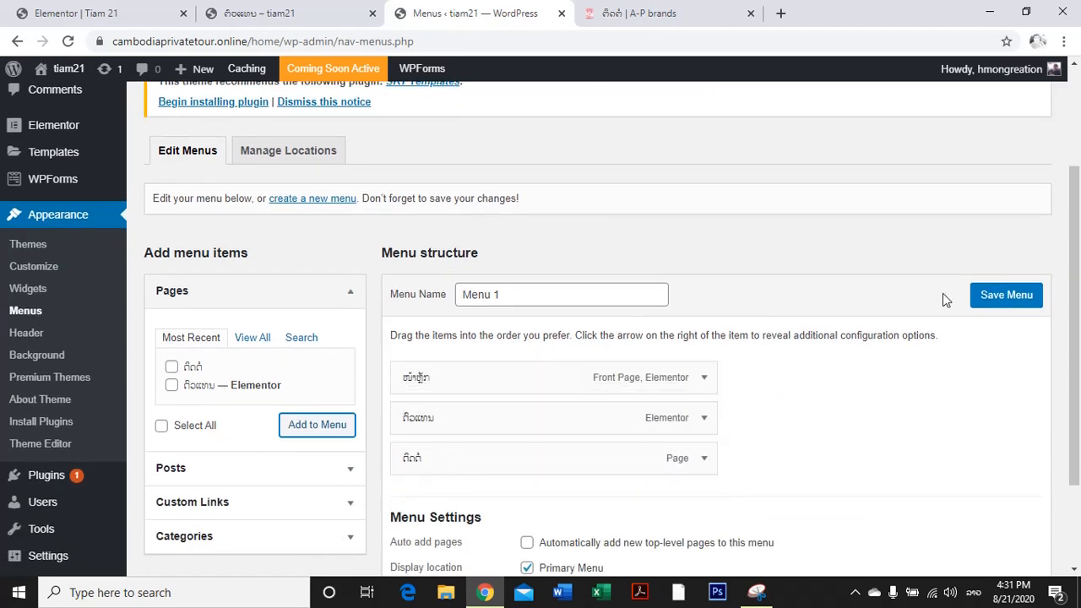
Save Menu 1 and reload the live page to check its navigation.
{"action": "left_click", "coordinate": [1005, 294]}
{"action": "left_click", "coordinate": [259, 13]}
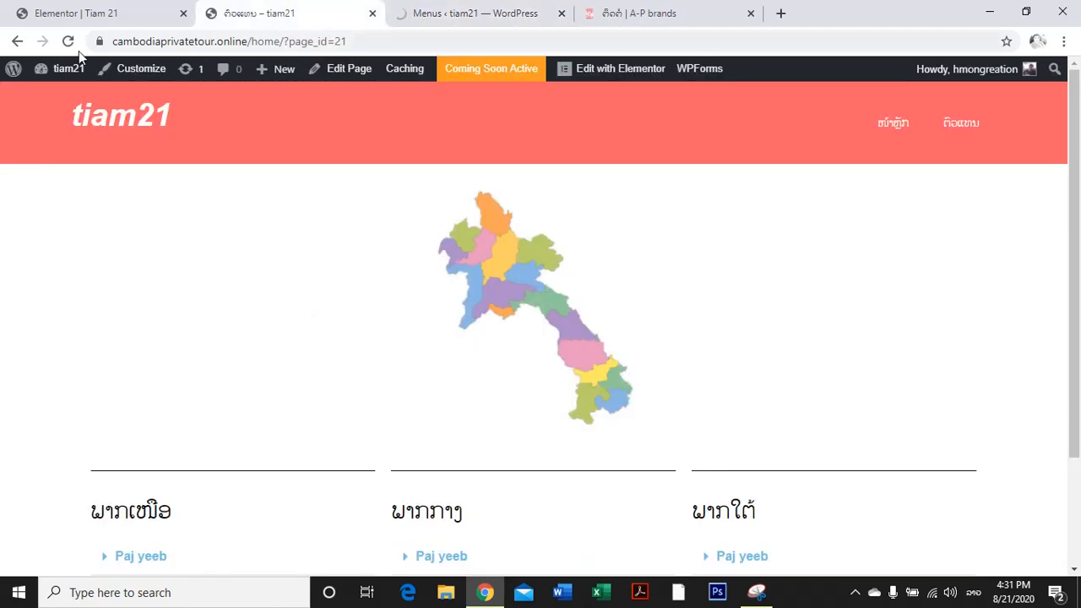
{"action": "left_click", "coordinate": [66, 47]}
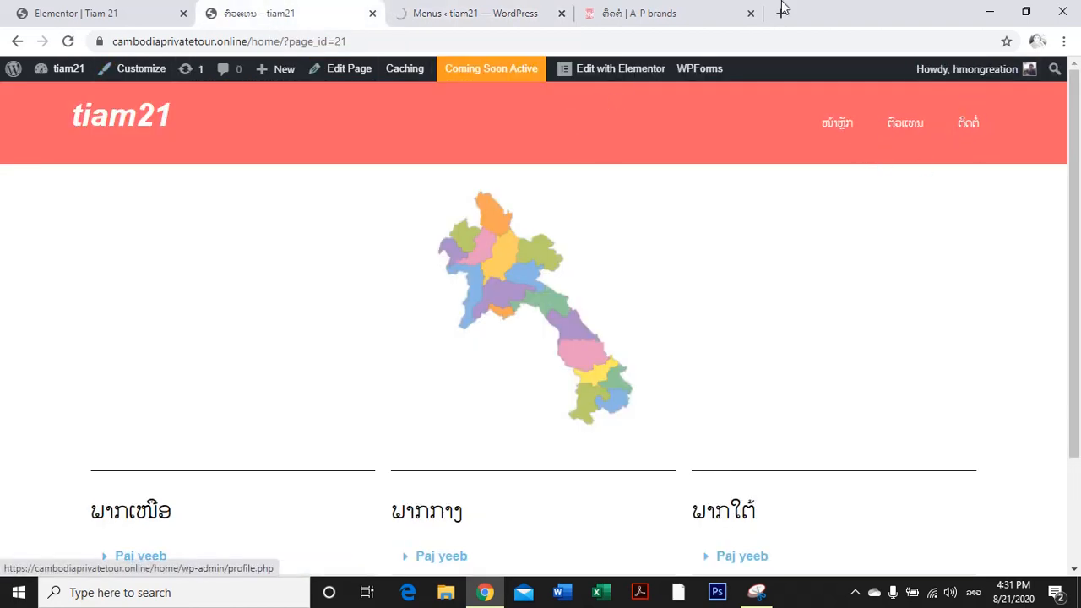
Check the phone button in the A-P brands header and open the tiam21 theme customizer's Header Contact Number settings.
{"action": "left_click", "coordinate": [473, 13]}
{"action": "left_click", "coordinate": [639, 14]}
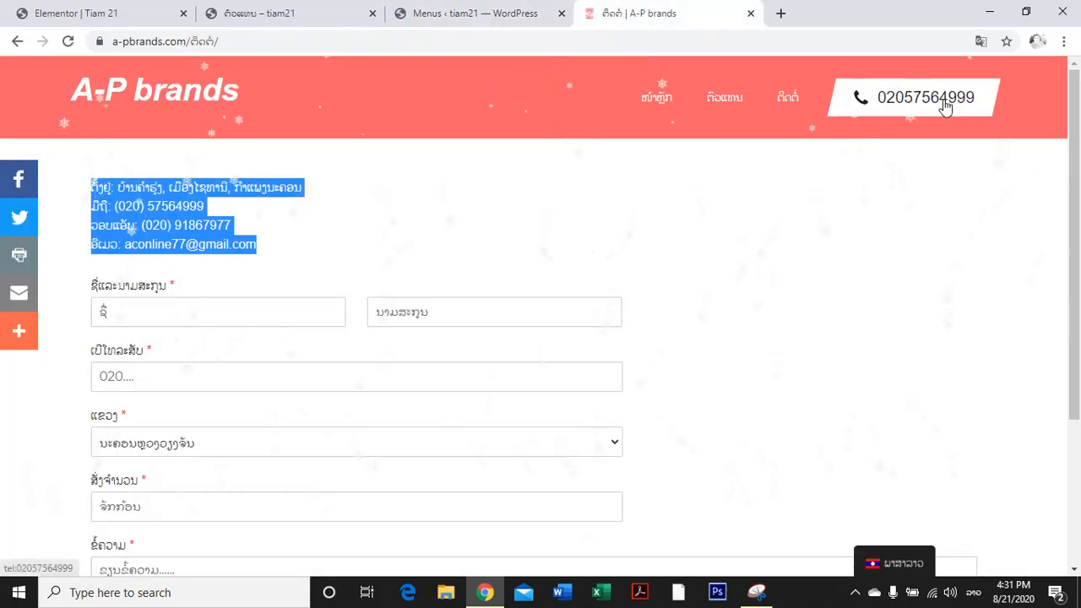
{"action": "left_click", "coordinate": [465, 17]}
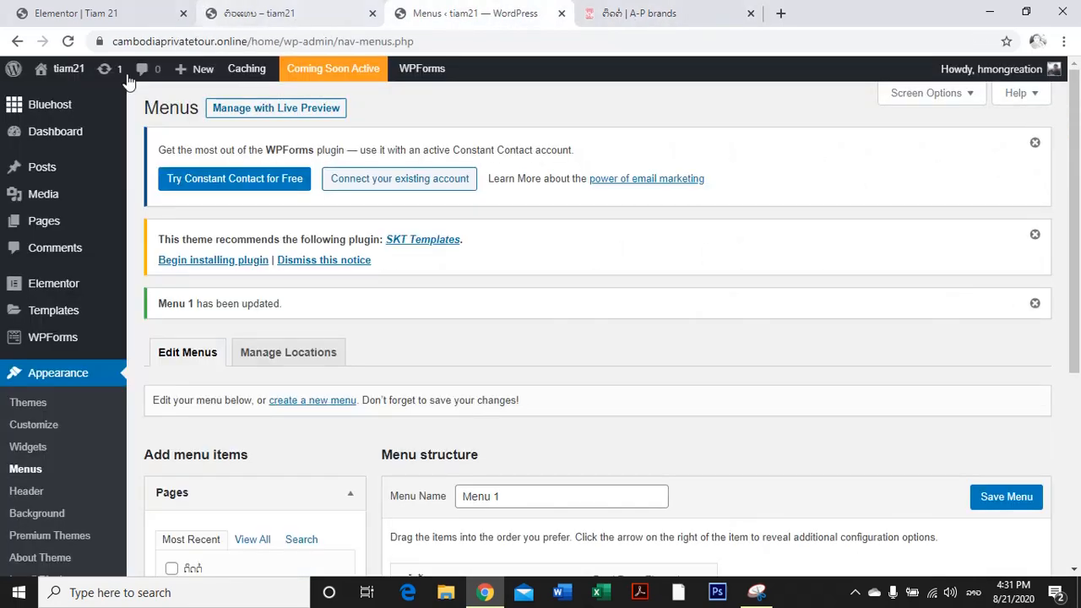
{"action": "left_click", "coordinate": [45, 427]}
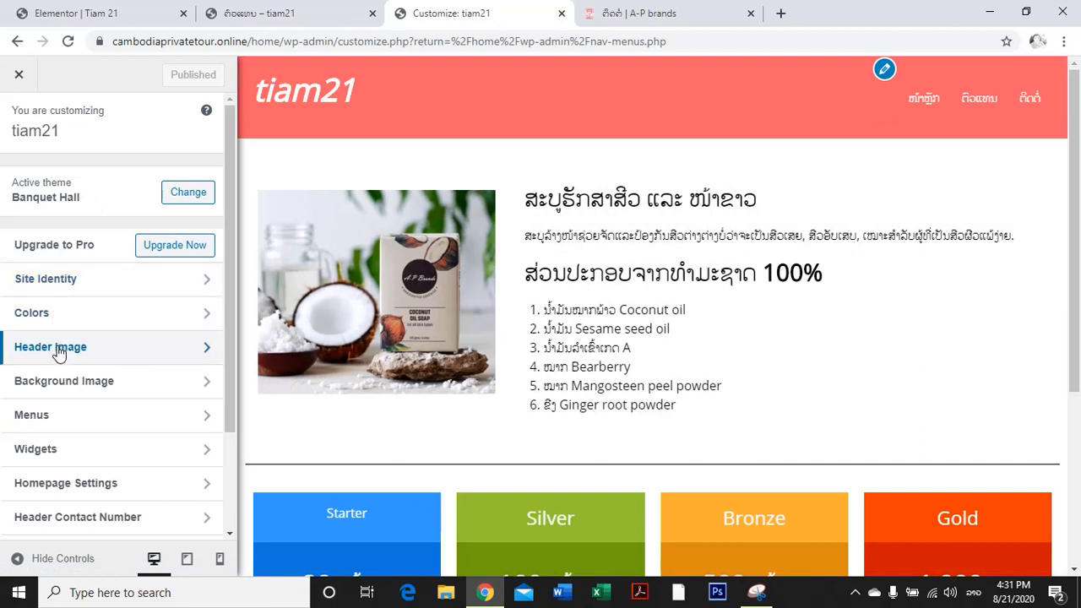
{"action": "left_click", "coordinate": [75, 287]}
{"action": "left_click", "coordinate": [20, 123]}
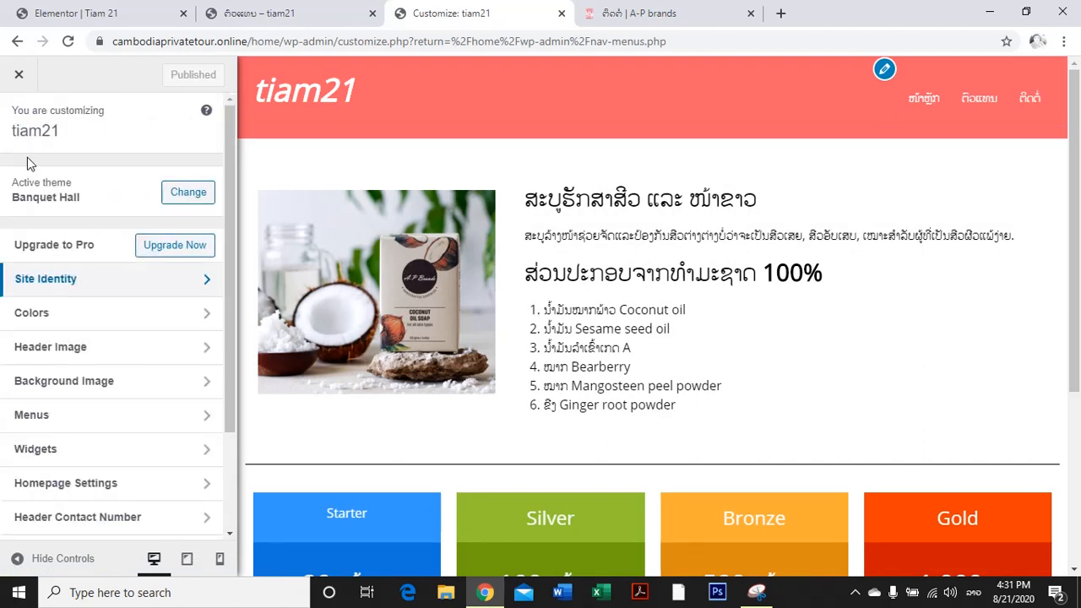
{"action": "left_click", "coordinate": [78, 484]}
{"action": "scroll", "coordinate": [154, 363], "scroll_direction": "down", "scroll_amount": 1}
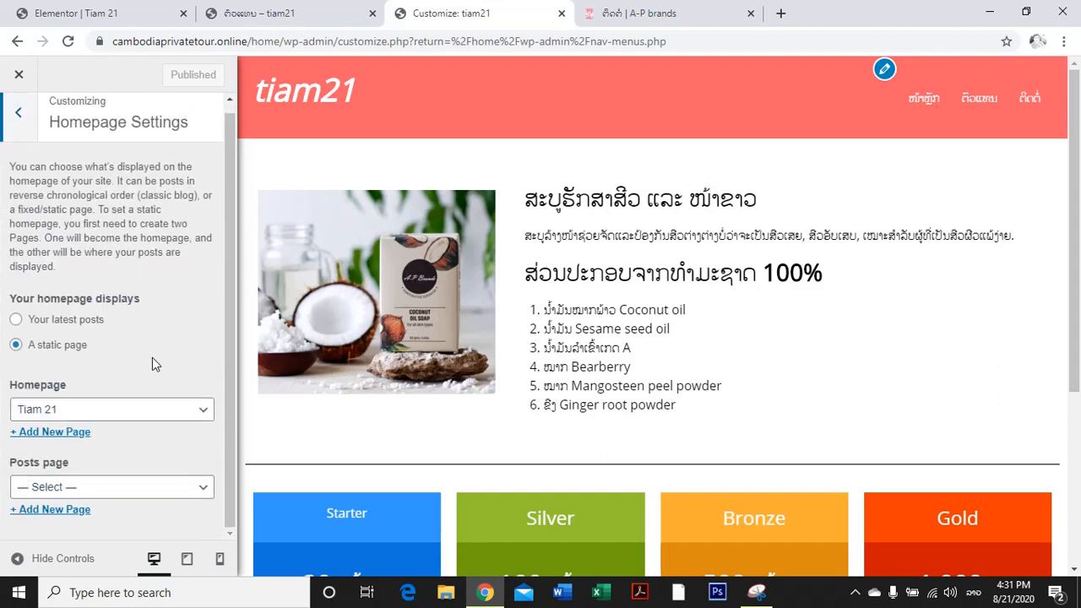
{"action": "left_click", "coordinate": [3, 123]}
{"action": "left_click", "coordinate": [93, 522]}
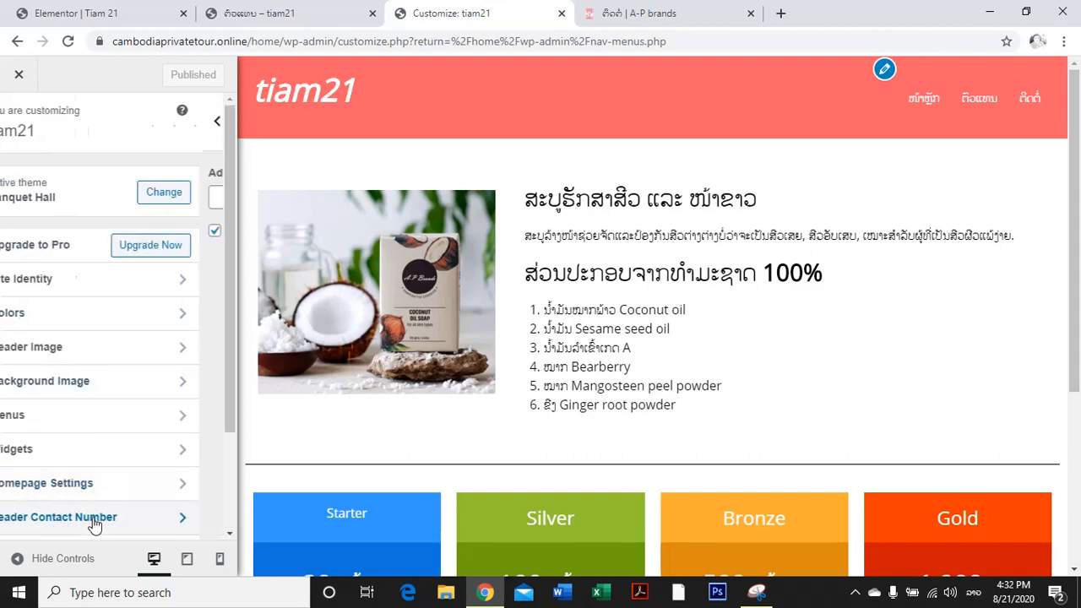
Enter the business phone number as the header contact number and publish the change.
{"action": "left_click", "coordinate": [90, 196]}
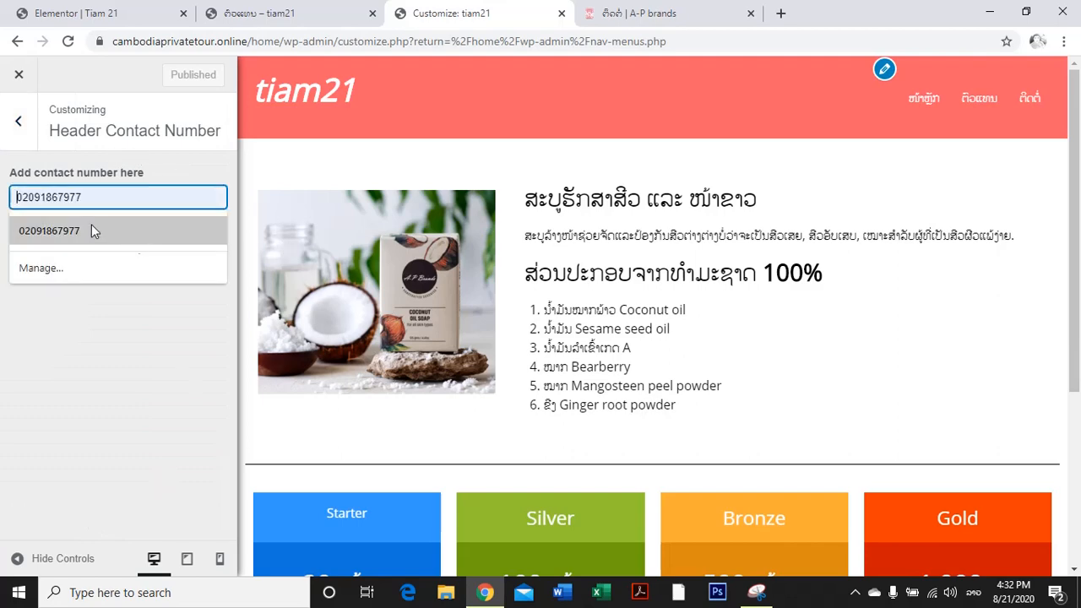
{"action": "left_click", "coordinate": [91, 229]}
{"action": "left_click", "coordinate": [176, 74]}
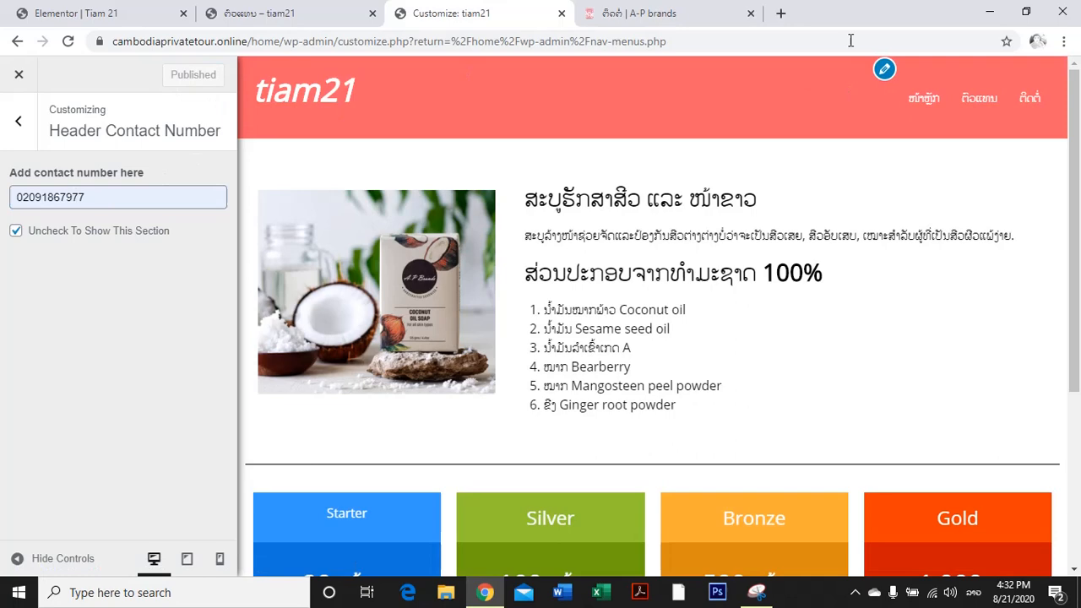
Compare the A-P brands header with tiam21's and reload the live inner page and home page to look for the contact number.
{"action": "left_click", "coordinate": [638, 14]}
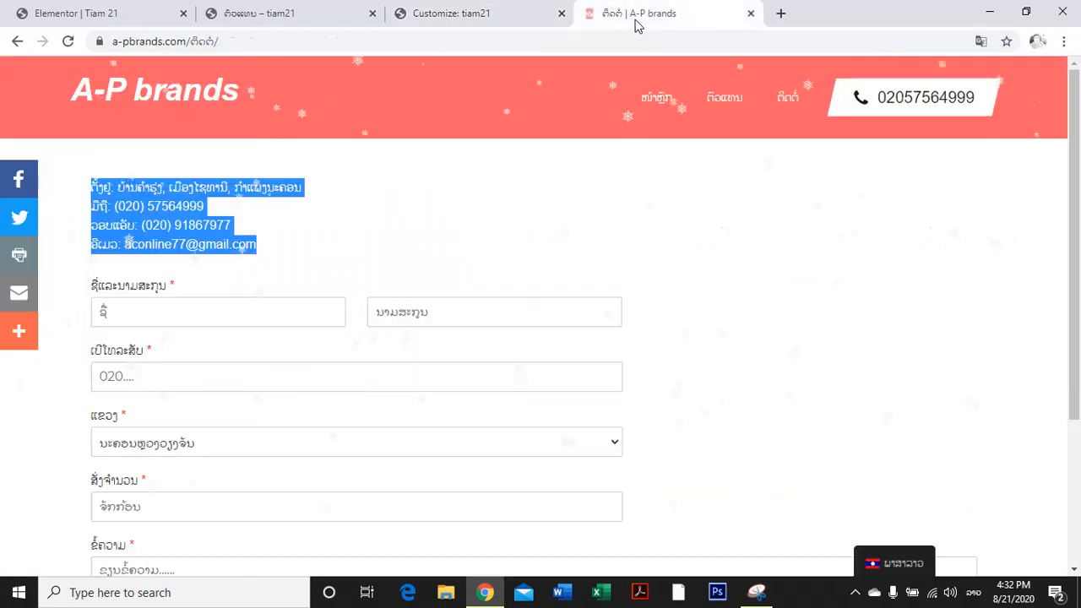
{"action": "left_click", "coordinate": [258, 14]}
{"action": "left_click", "coordinate": [68, 41]}
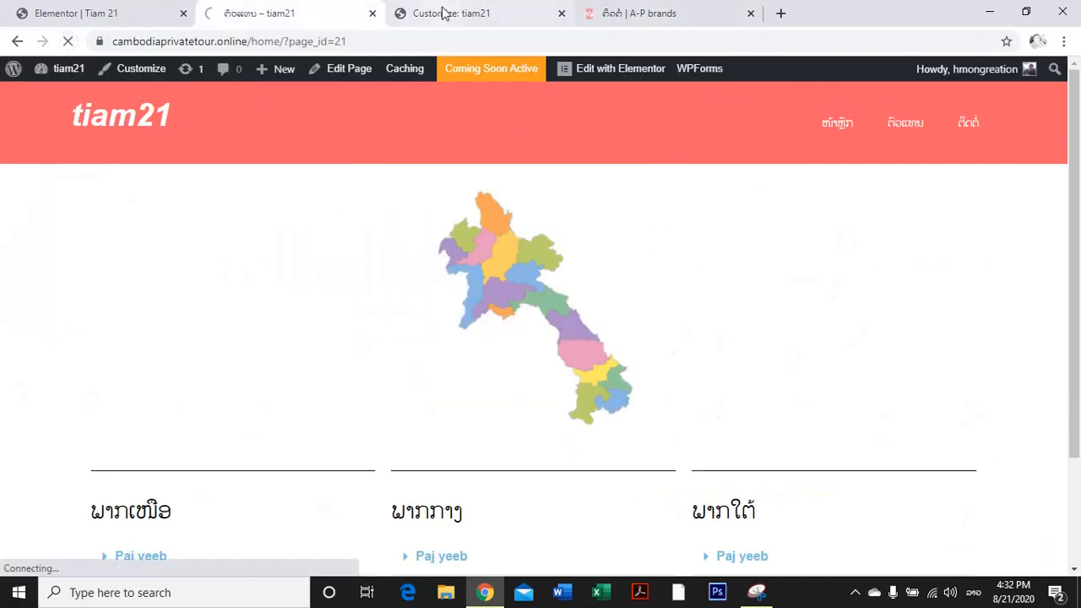
{"action": "left_click", "coordinate": [448, 13]}
{"action": "left_click", "coordinate": [262, 15]}
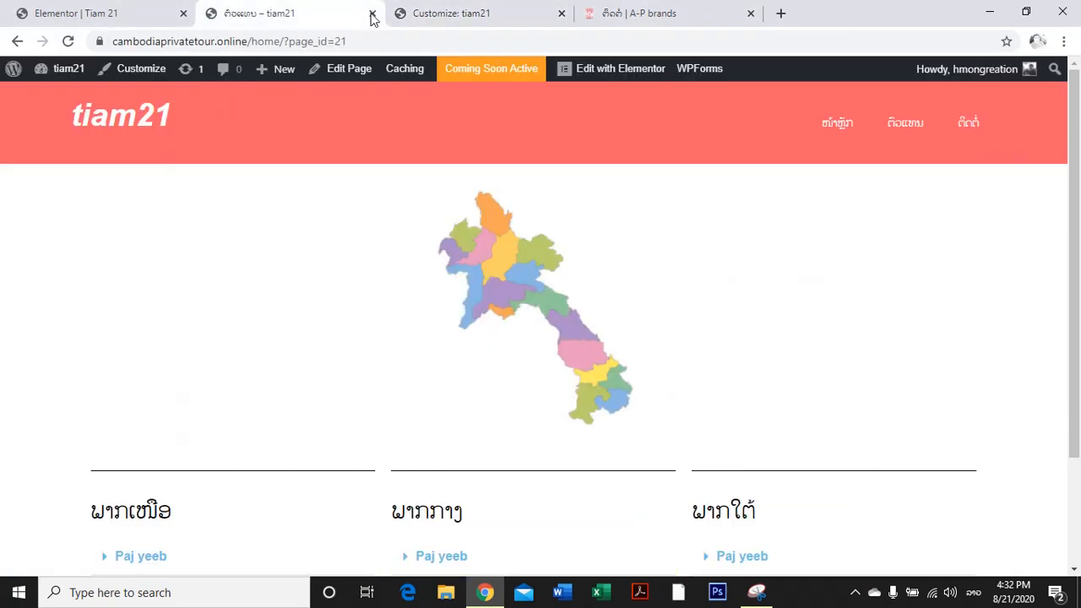
{"action": "left_click", "coordinate": [131, 112]}
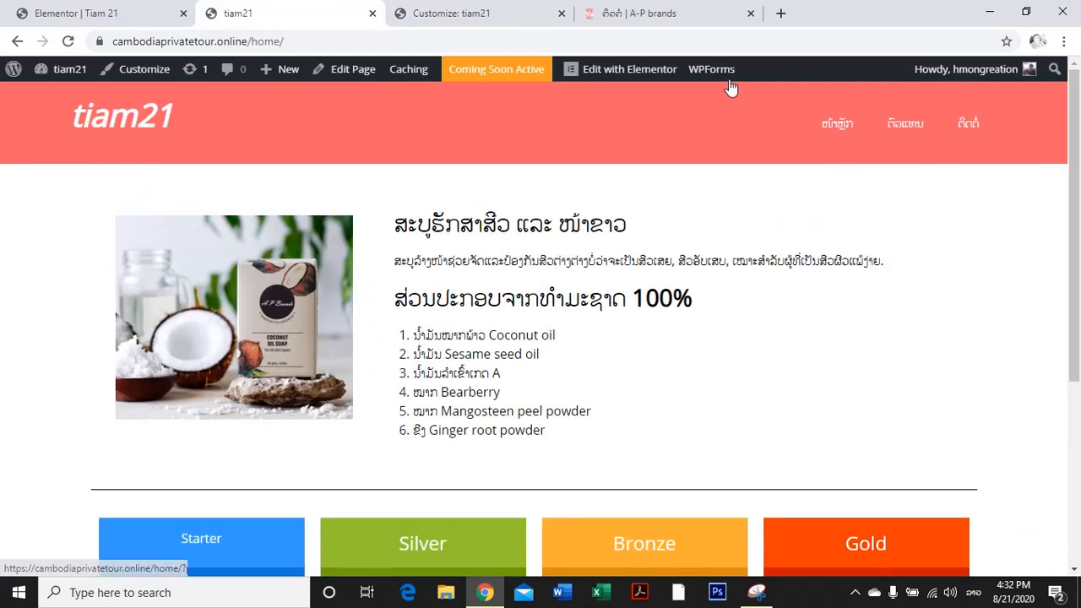
{"action": "left_click", "coordinate": [68, 40]}
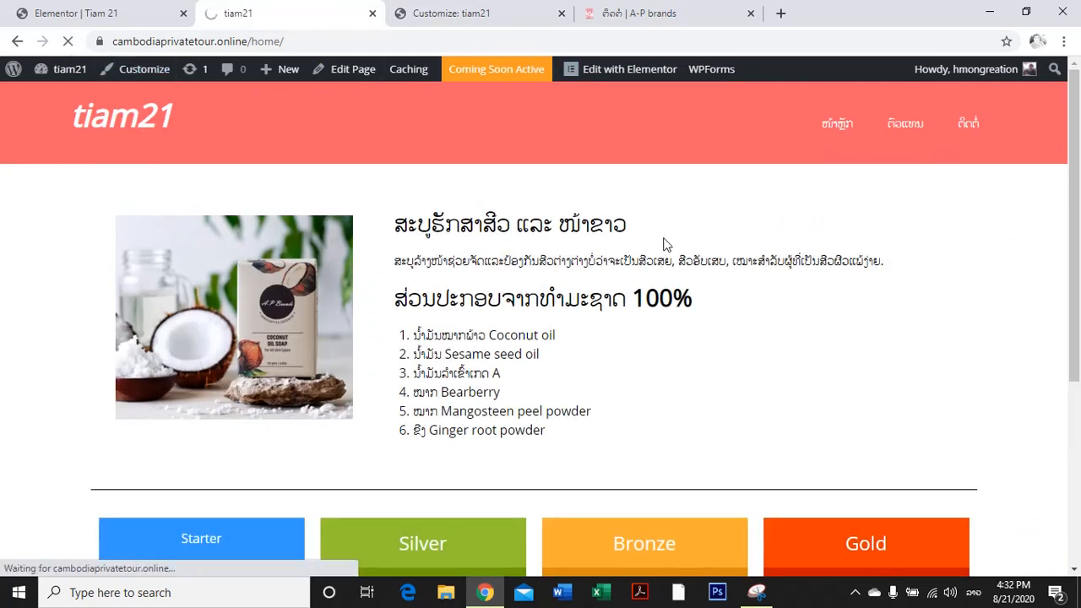
Clear the "Uncheck To Show This Section" option to show the header contact number, and publish it.
{"action": "left_click", "coordinate": [453, 14]}
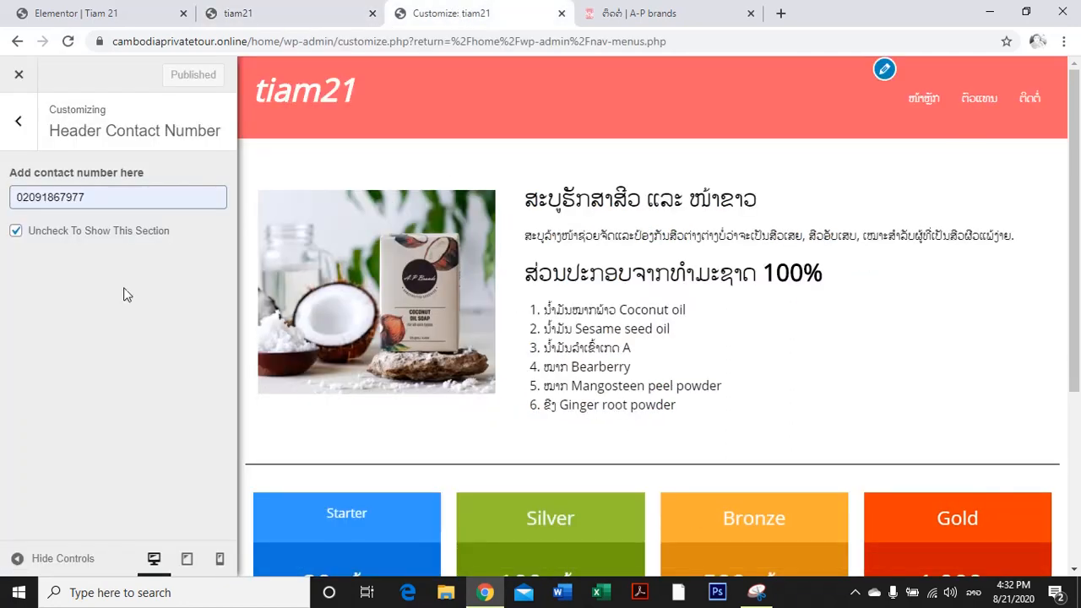
{"action": "left_click", "coordinate": [17, 233]}
{"action": "left_click", "coordinate": [179, 75]}
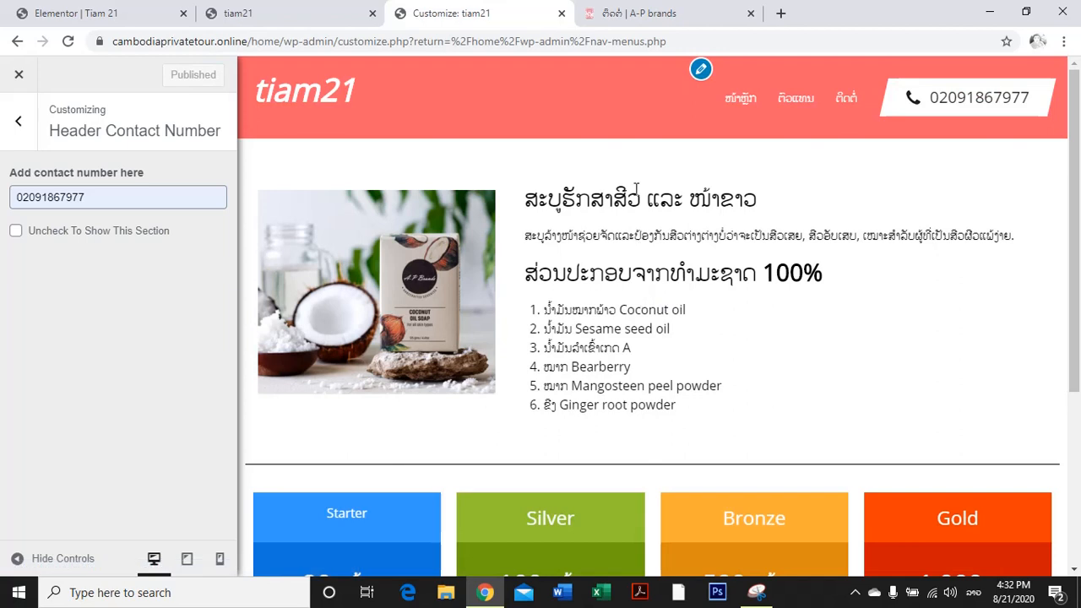
Reload the live home page and check its header against the customizer preview.
{"action": "left_click", "coordinate": [287, 14]}
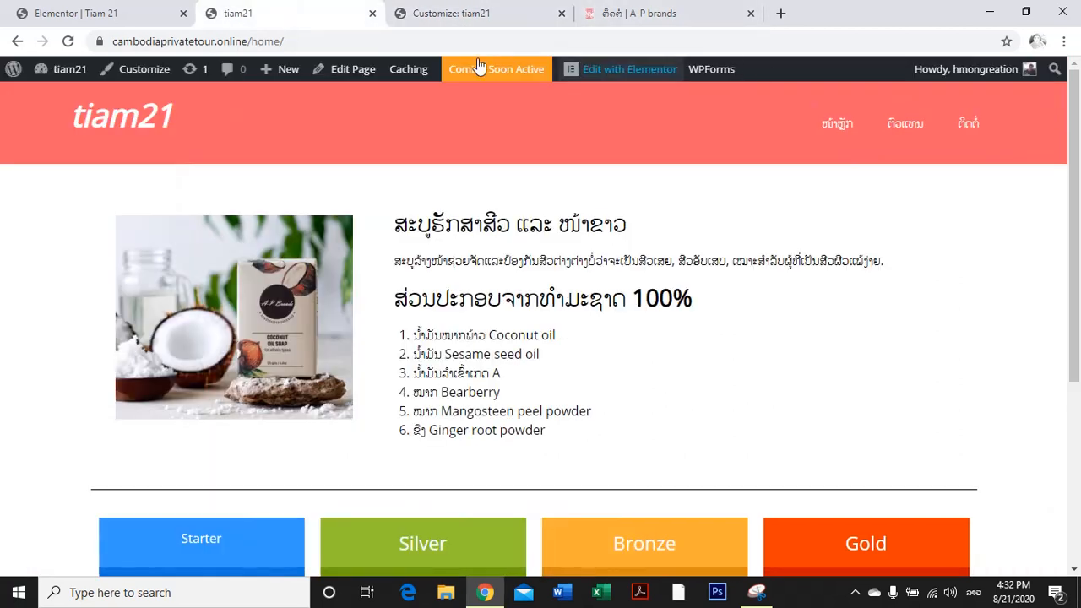
{"action": "left_click", "coordinate": [117, 124]}
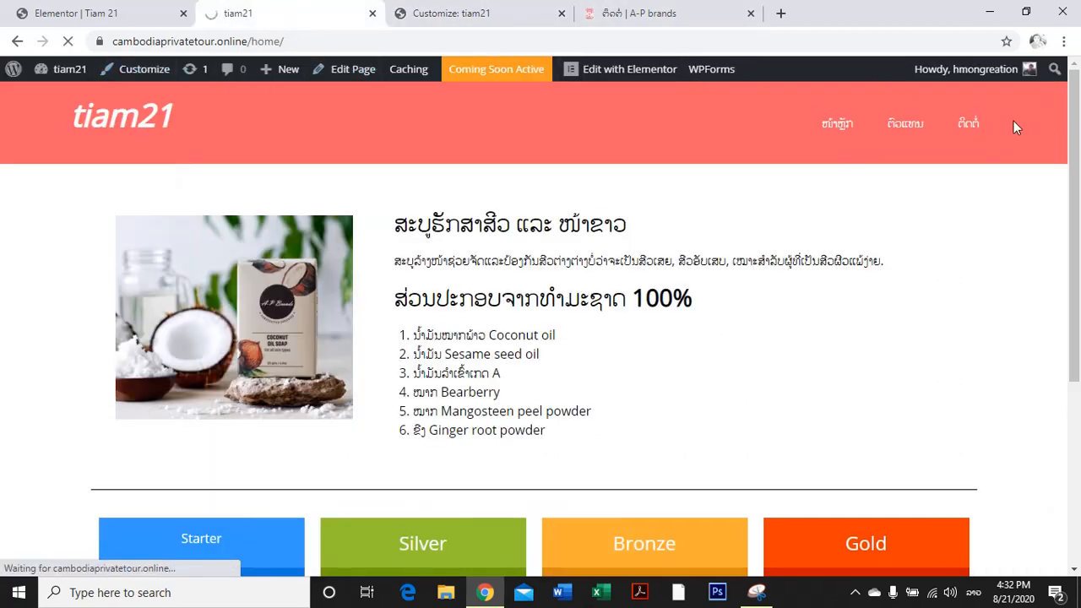
{"action": "left_click", "coordinate": [456, 14]}
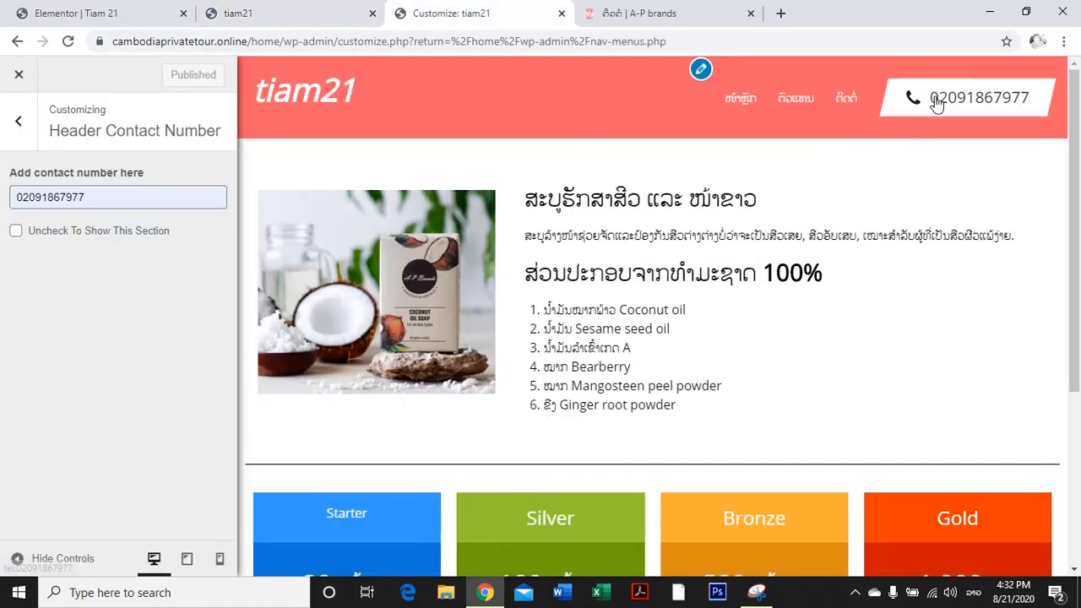
Look over the customizer preview and open the WordPress dashboard from the live home page.
{"action": "scroll", "coordinate": [735, 353], "scroll_direction": "down", "scroll_amount": 5}
{"action": "scroll", "coordinate": [802, 279], "scroll_direction": "up", "scroll_amount": 5}
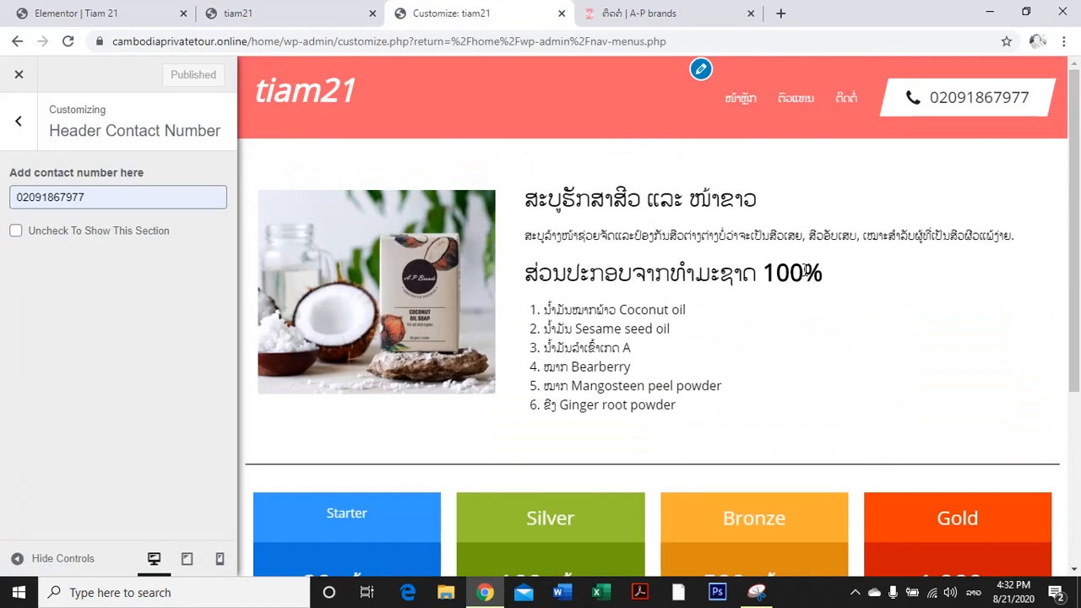
{"action": "left_click", "coordinate": [254, 15]}
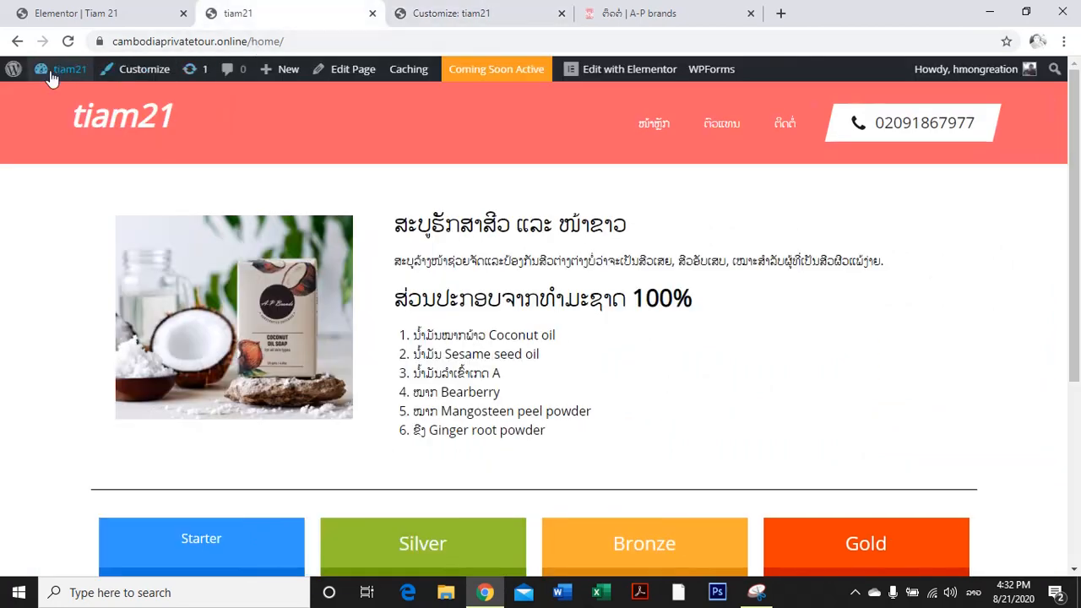
{"action": "left_click", "coordinate": [51, 101]}
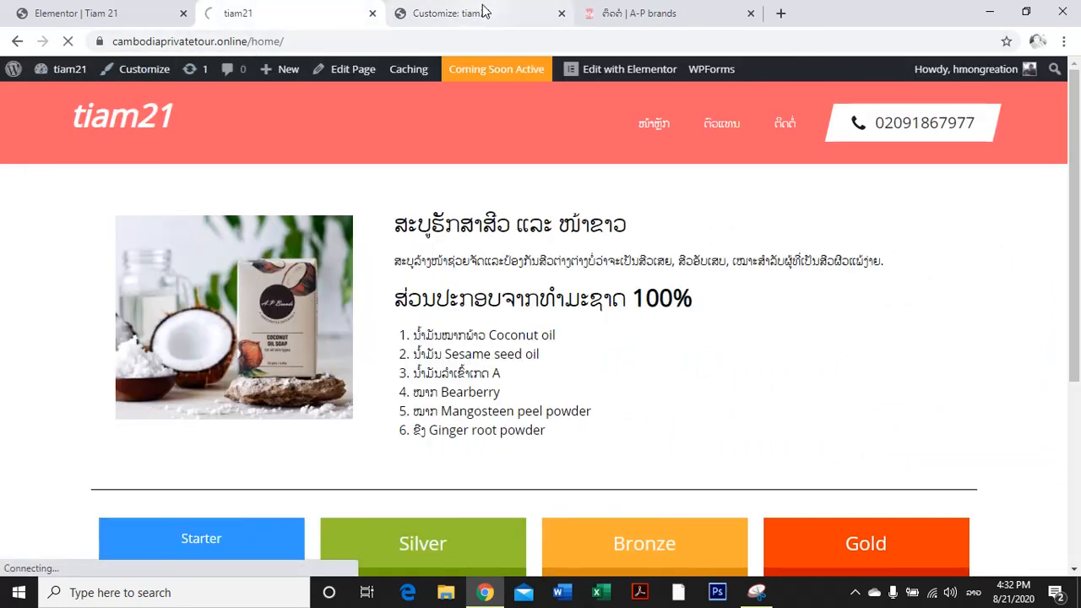
Shorten the customizer's web address to cambodiaprivatetour.online/home/ and load the live home page in its place.
{"action": "left_click", "coordinate": [465, 15]}
{"action": "left_click_drag", "start_coordinate": [250, 42], "coordinate": [792, 27]}
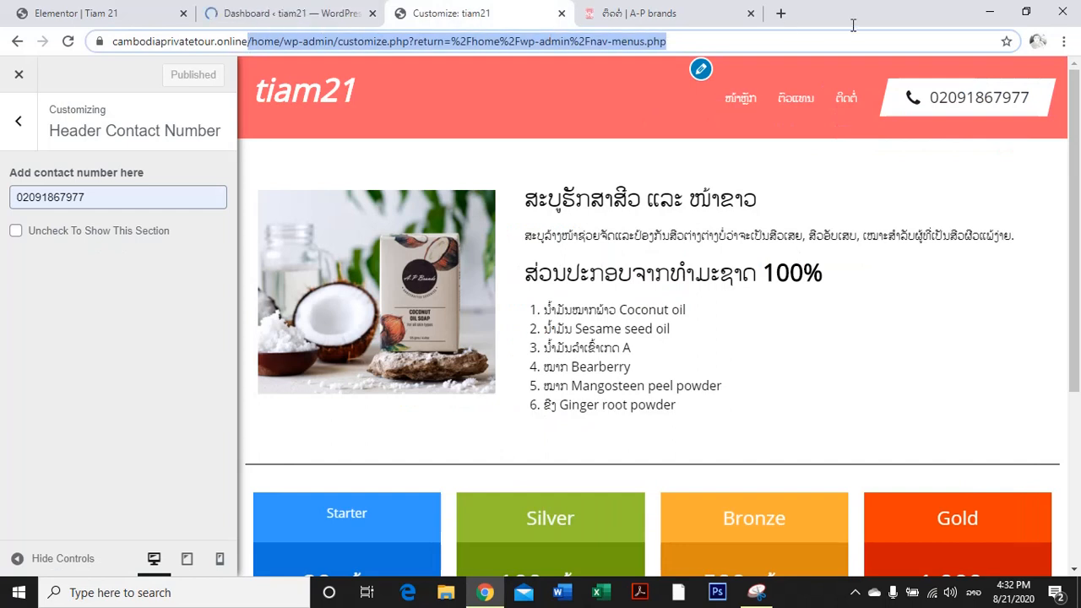
{"action": "left_click", "coordinate": [336, 42]}
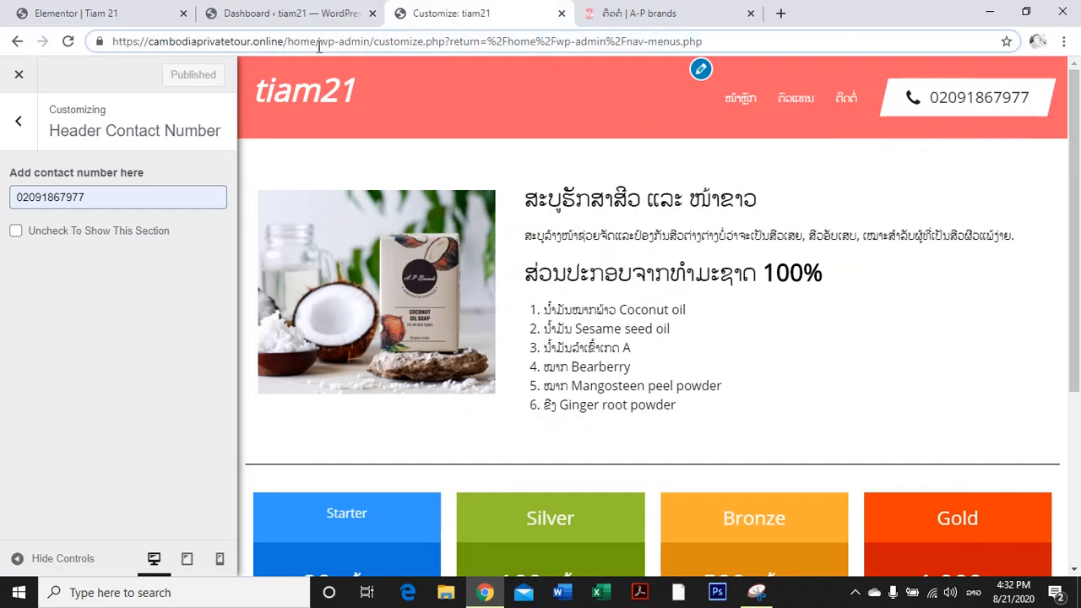
{"action": "left_click_drag", "start_coordinate": [319, 46], "coordinate": [1001, 42]}
{"action": "key", "text": "BackSpace"}
{"action": "key", "text": "Return"}
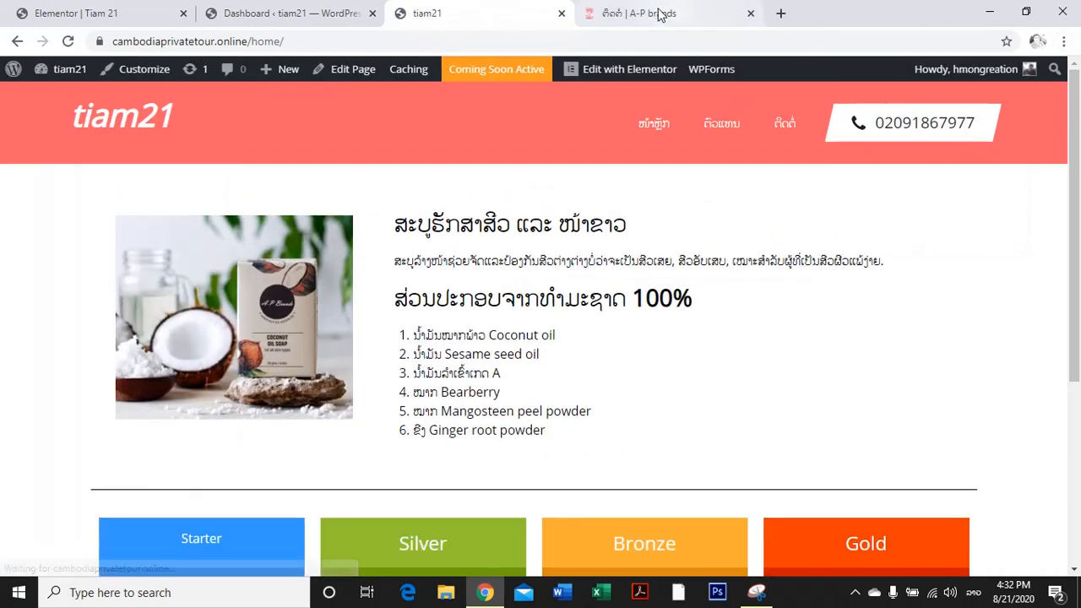
Examine the fields of the contact form on the A-P brands contact page, from name down to message.
{"action": "left_click", "coordinate": [651, 11]}
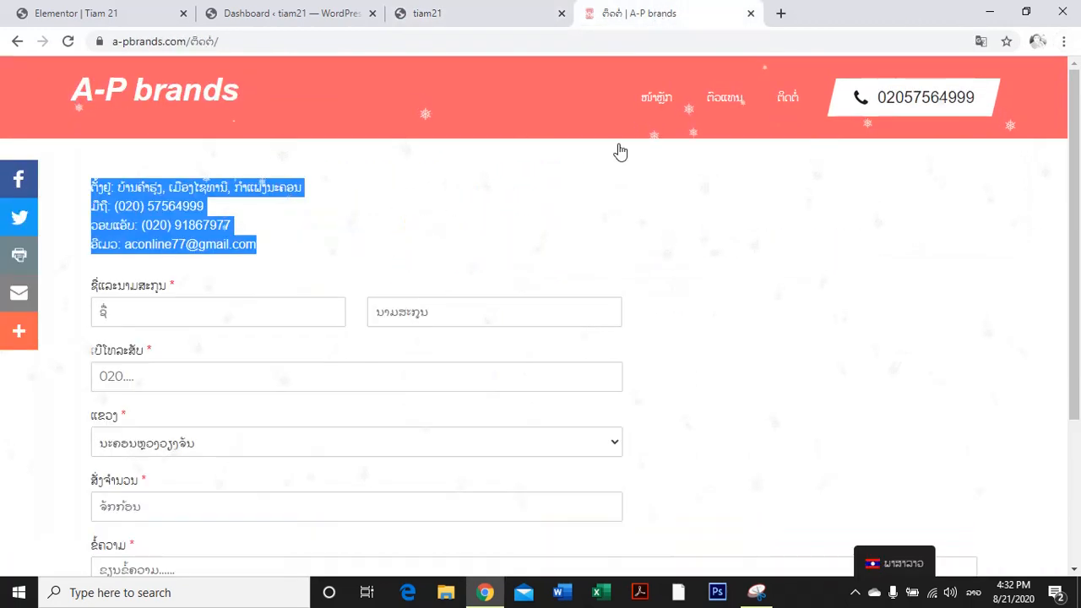
{"action": "left_click", "coordinate": [549, 237]}
{"action": "left_click", "coordinate": [175, 313]}
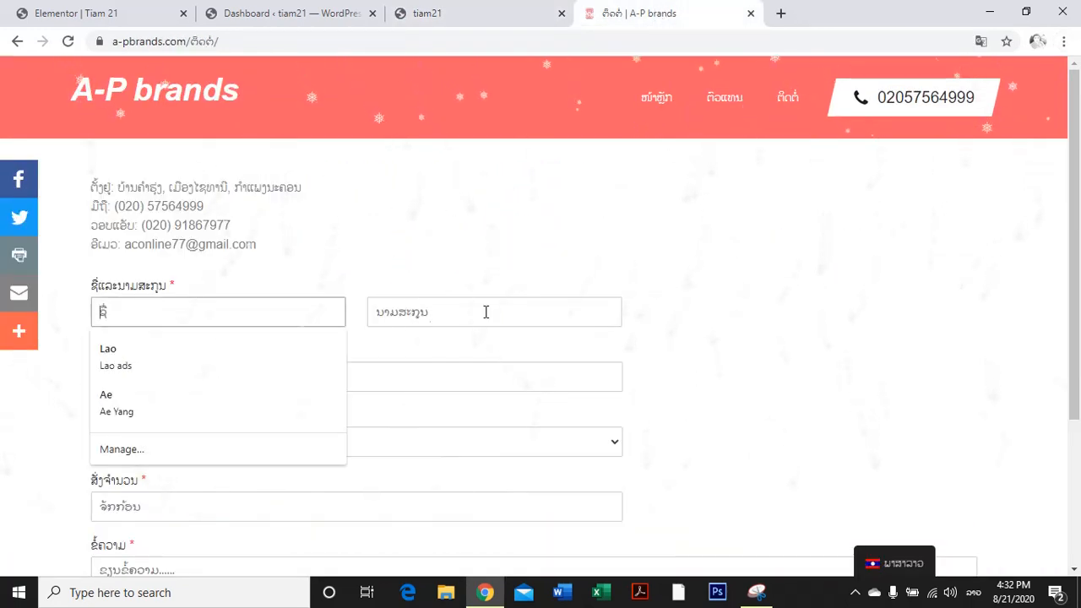
{"action": "left_click", "coordinate": [653, 313]}
{"action": "scroll", "coordinate": [805, 335], "scroll_direction": "down", "scroll_amount": 2}
{"action": "scroll", "coordinate": [617, 335], "scroll_direction": "down", "scroll_amount": 1}
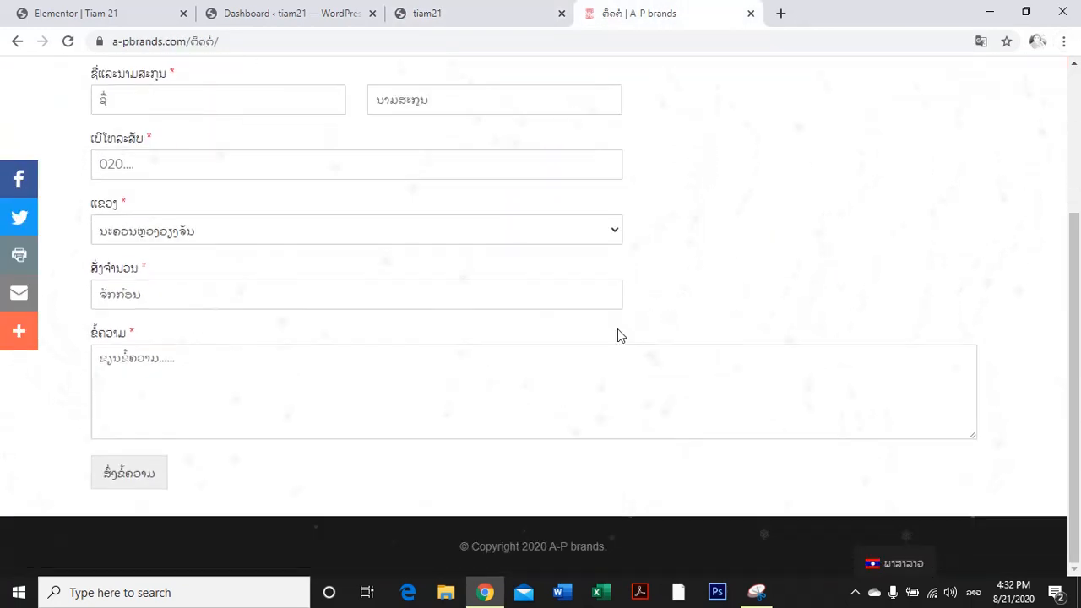
{"action": "left_click", "coordinate": [408, 233]}
{"action": "left_click", "coordinate": [726, 237]}
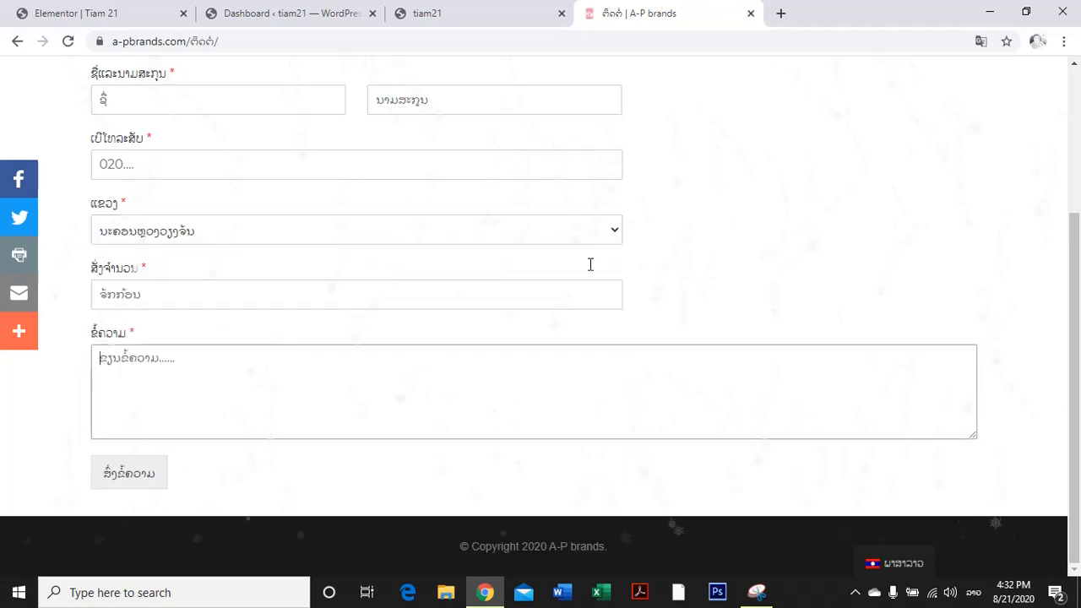
Open the Add Plugins page in the tiam21 dashboard and look through the featured plugins.
{"action": "left_click", "coordinate": [254, 11]}
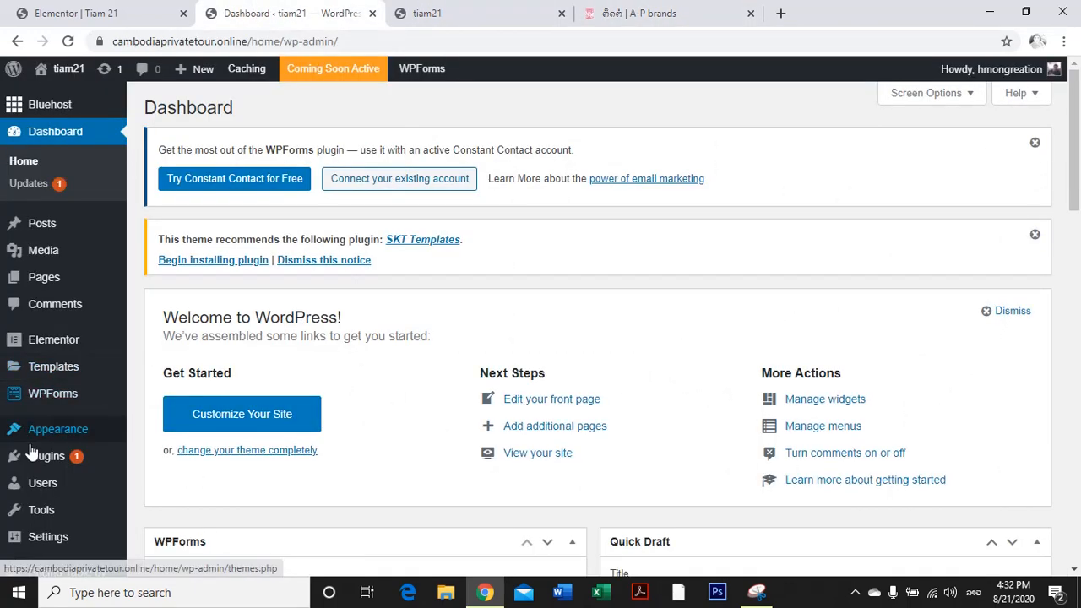
{"action": "mouse_move", "coordinate": [42, 464]}
{"action": "left_click", "coordinate": [145, 479]}
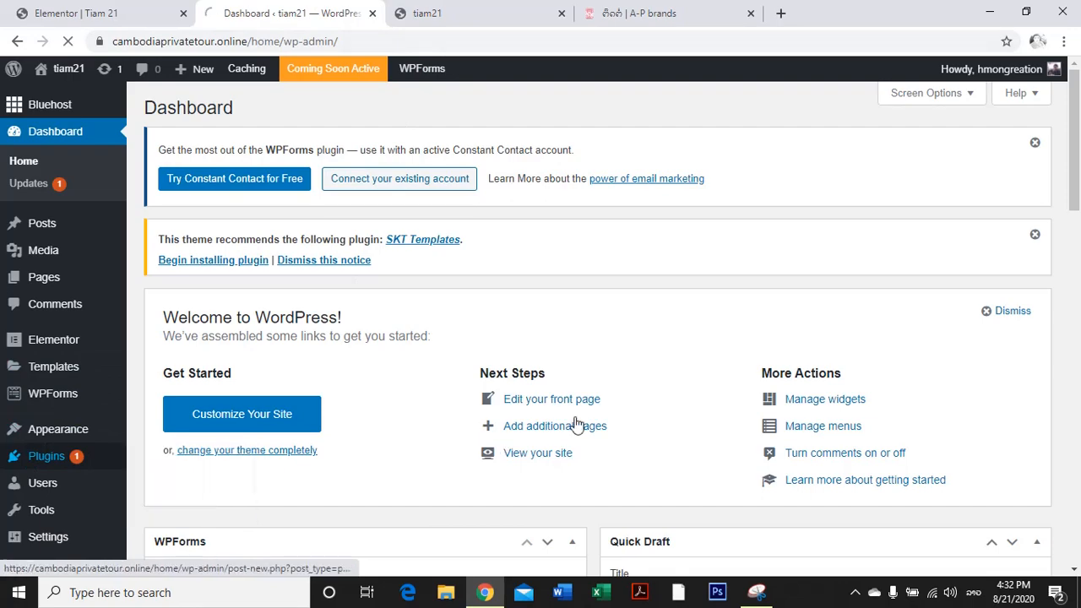
{"action": "scroll", "coordinate": [169, 393], "scroll_direction": "down", "scroll_amount": 2}
{"action": "scroll", "coordinate": [147, 439], "scroll_direction": "down", "scroll_amount": 1}
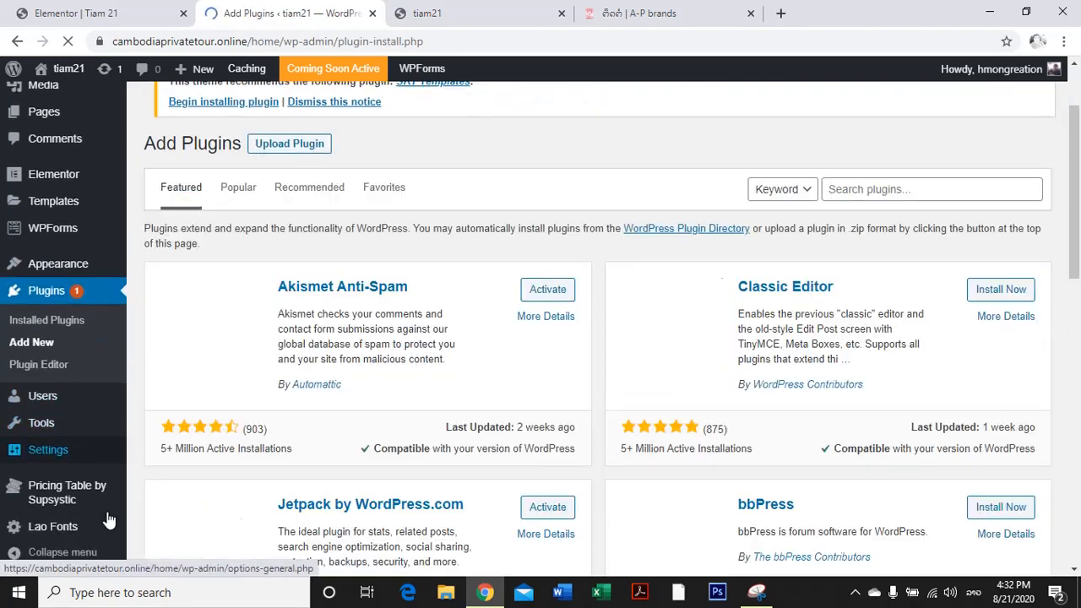
{"action": "scroll", "coordinate": [76, 548], "scroll_direction": "down", "scroll_amount": 3}
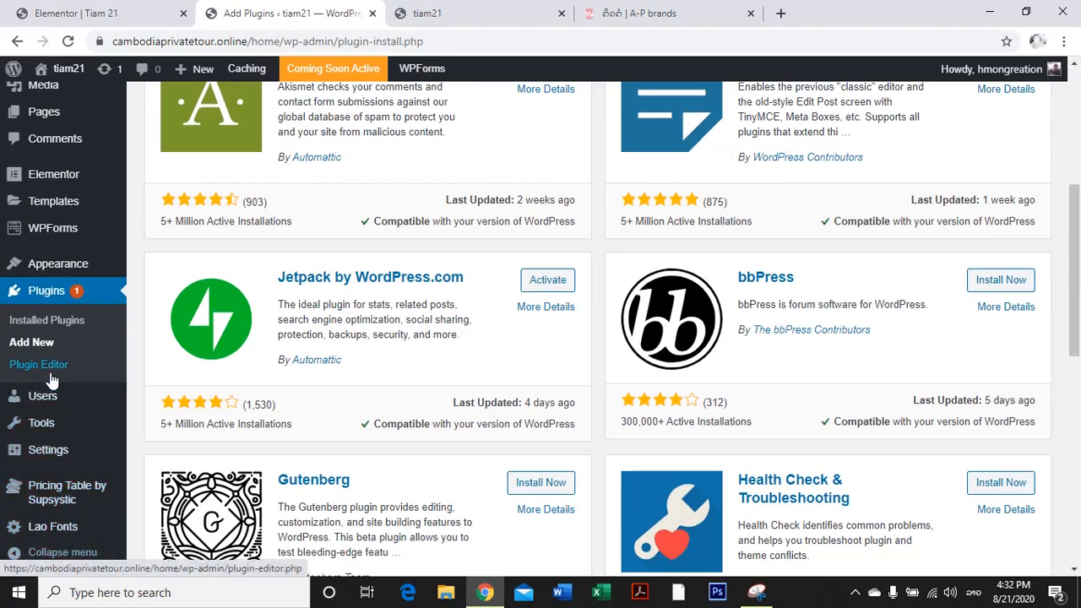
{"action": "scroll", "coordinate": [42, 371], "scroll_direction": "up", "scroll_amount": 3}
Create a new WPForms form named ຕິດຕໍ່ from the Blank Form template.
{"action": "mouse_move", "coordinate": [54, 351]}
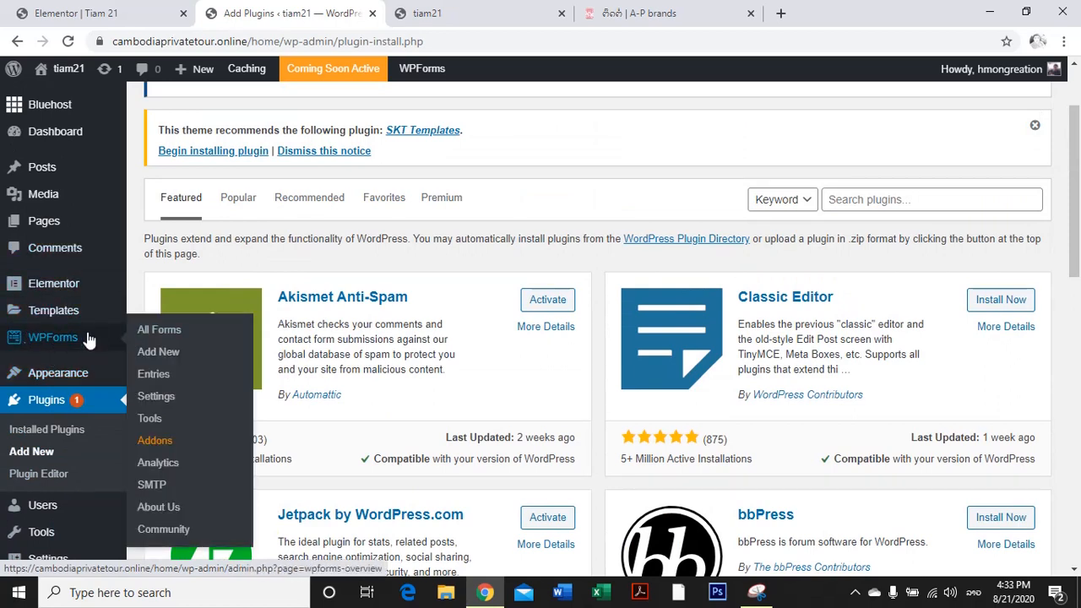
{"action": "left_click", "coordinate": [161, 356]}
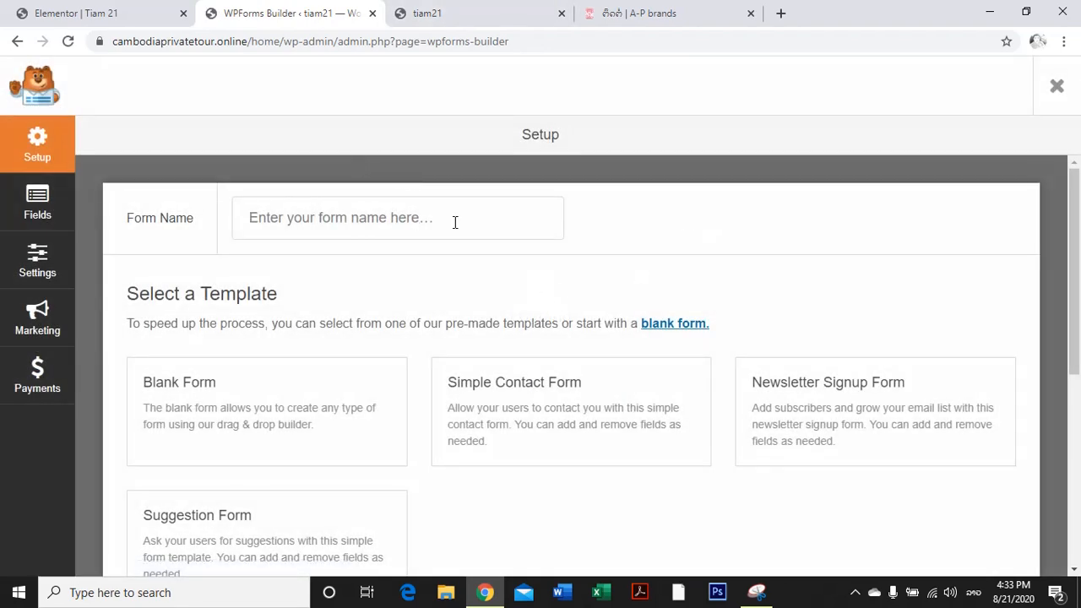
{"action": "left_click", "coordinate": [454, 222]}
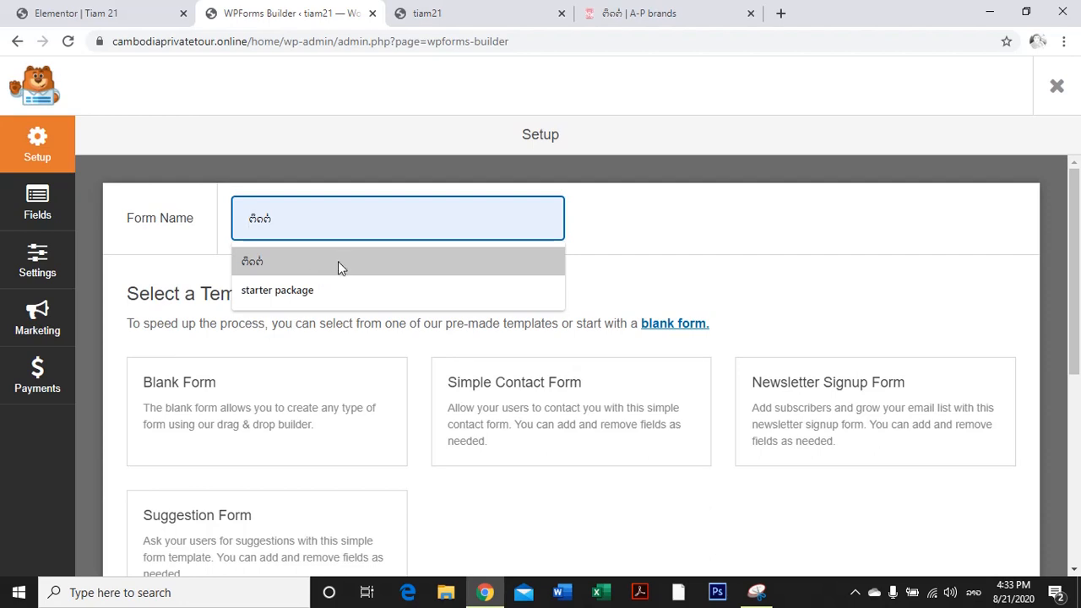
{"action": "left_click", "coordinate": [337, 261]}
{"action": "left_click", "coordinate": [620, 233]}
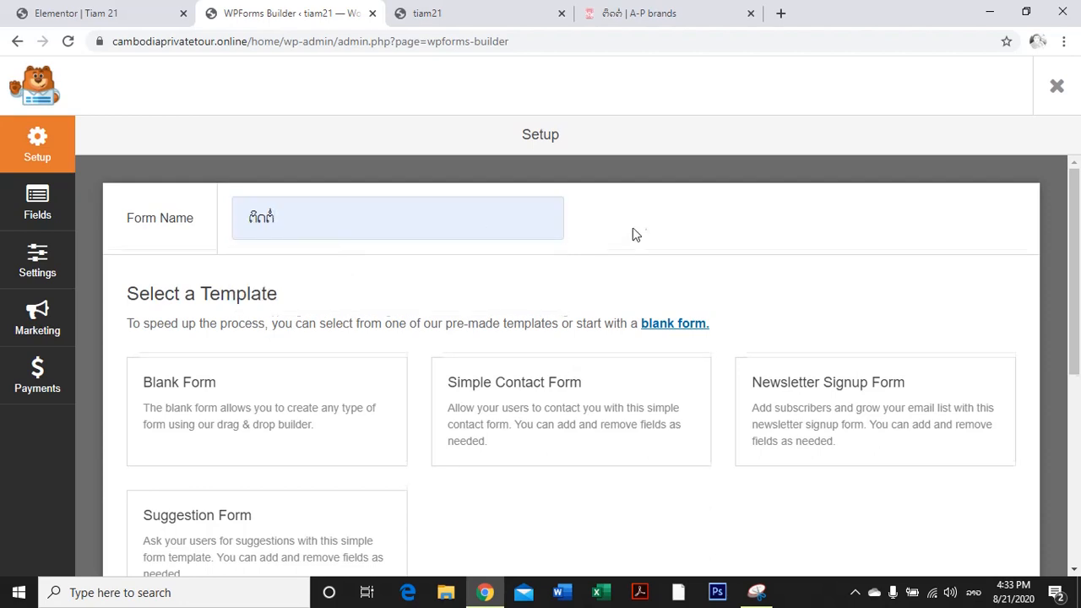
{"action": "scroll", "coordinate": [635, 234], "scroll_direction": "down", "scroll_amount": 1}
{"action": "left_click", "coordinate": [272, 335]}
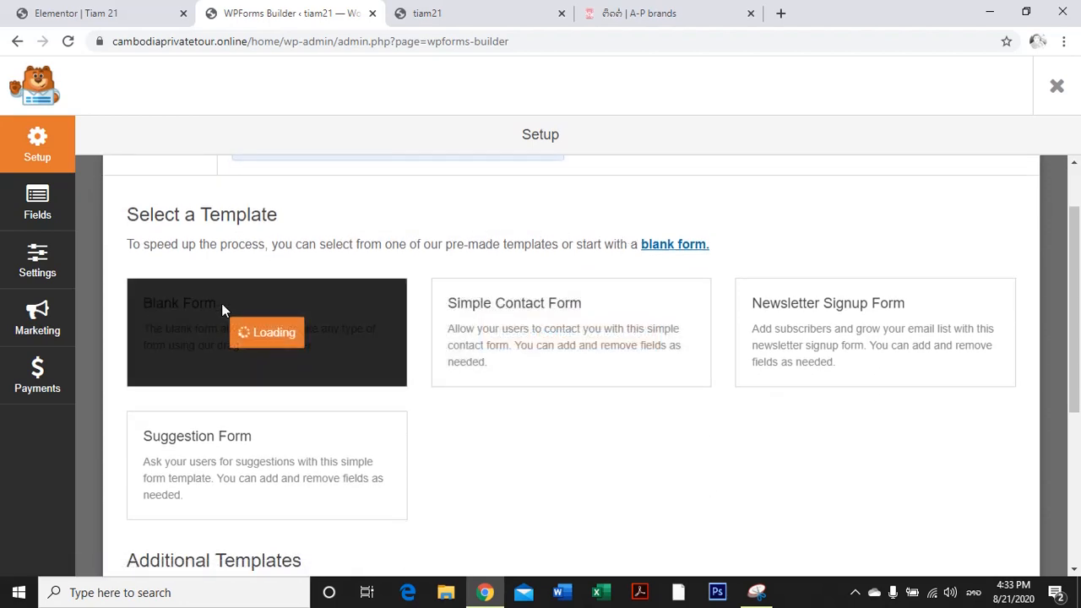
Check the A-P brands contact form and add a matching Name field with first and last name to the blank form.
{"action": "left_click", "coordinate": [600, 13]}
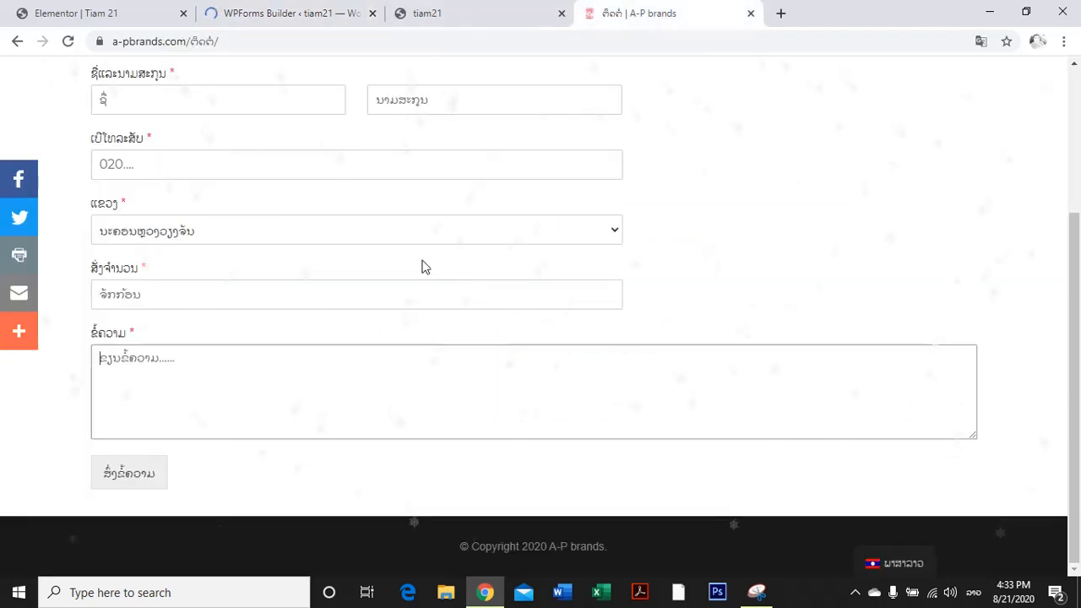
{"action": "scroll", "coordinate": [424, 267], "scroll_direction": "up", "scroll_amount": 2}
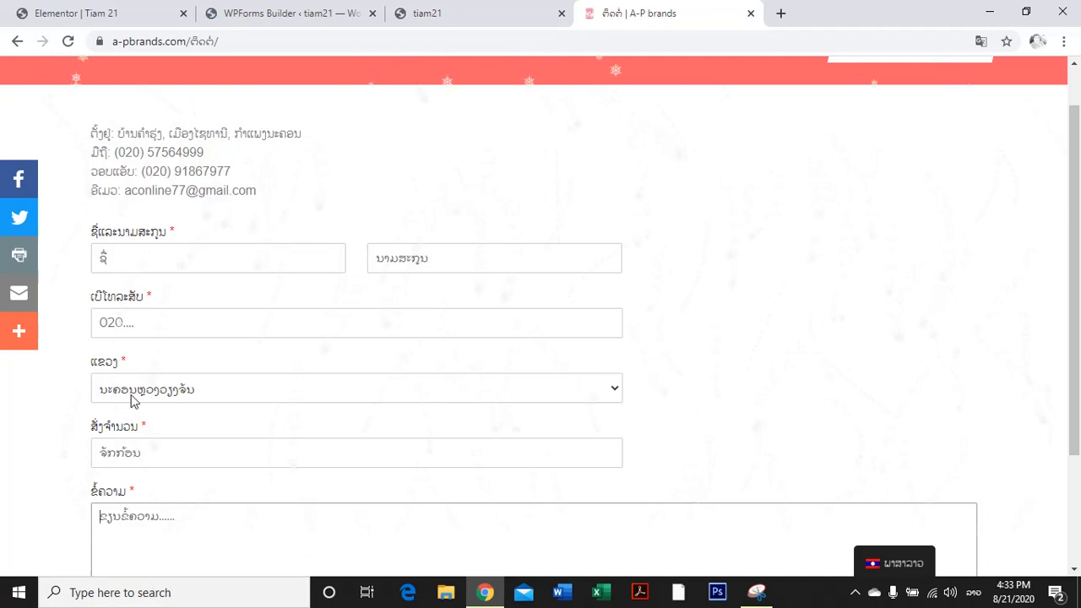
{"action": "left_click", "coordinate": [456, 14]}
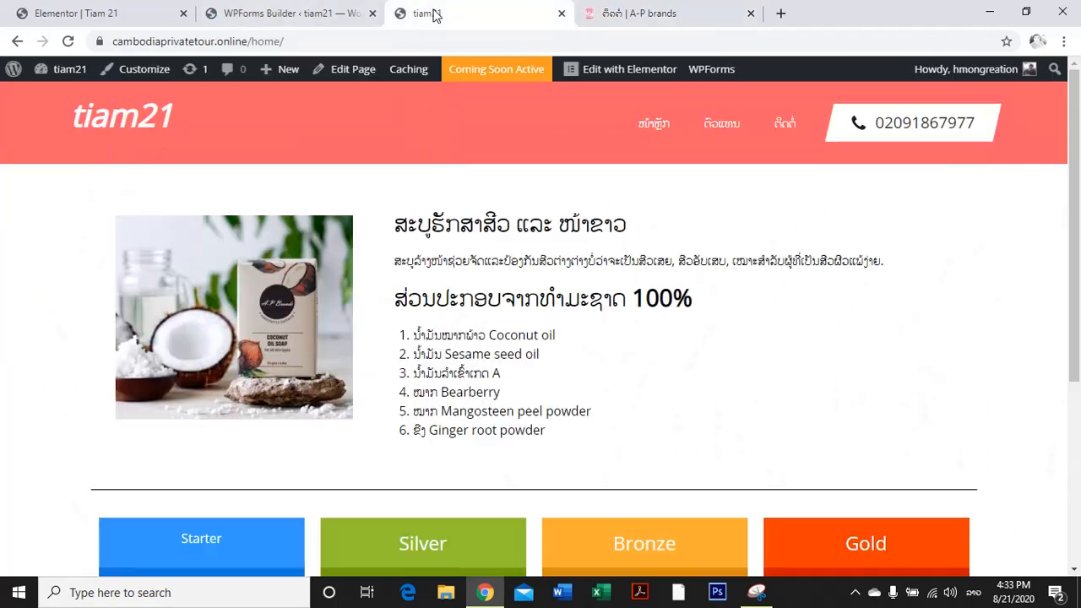
{"action": "left_click", "coordinate": [300, 14]}
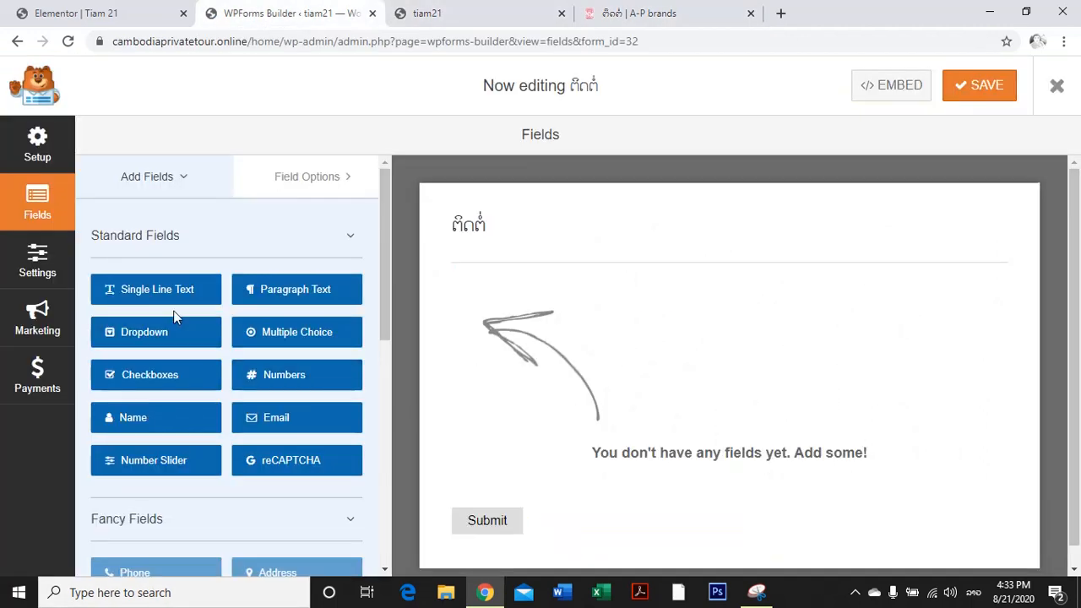
{"action": "left_click", "coordinate": [641, 14]}
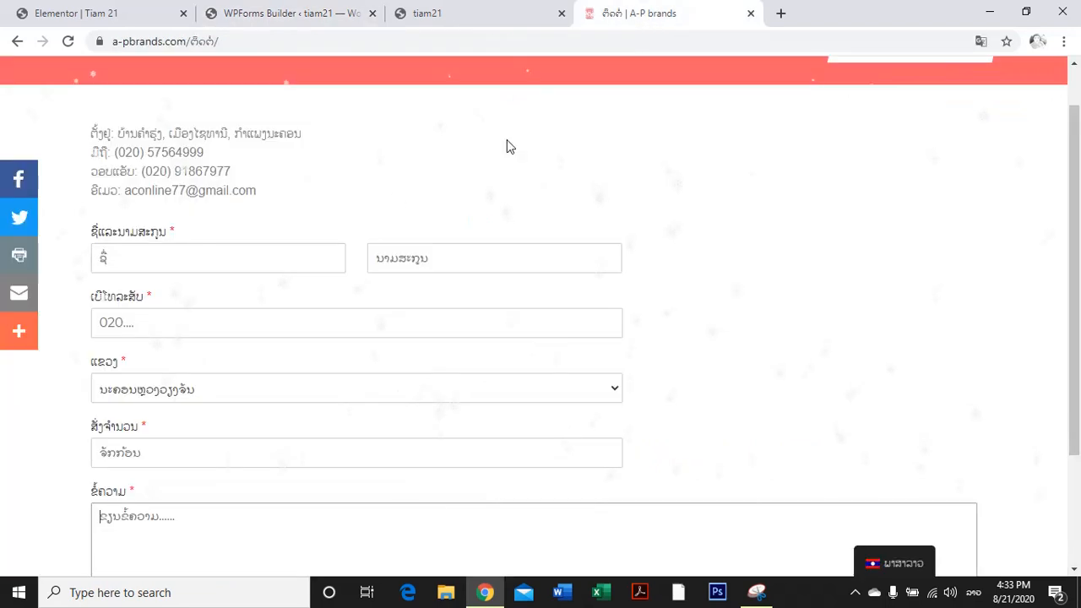
{"action": "left_click", "coordinate": [243, 12]}
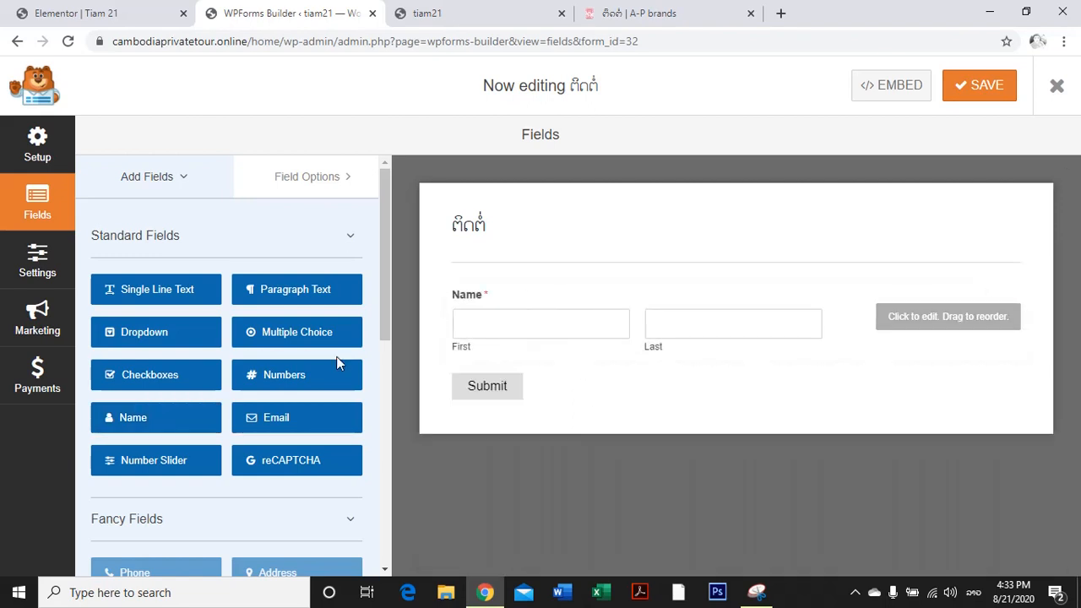
Add a Numbers field and a Dropdown field below the name, following the A-P brands form's phone and province fields.
{"action": "left_click", "coordinate": [675, 13]}
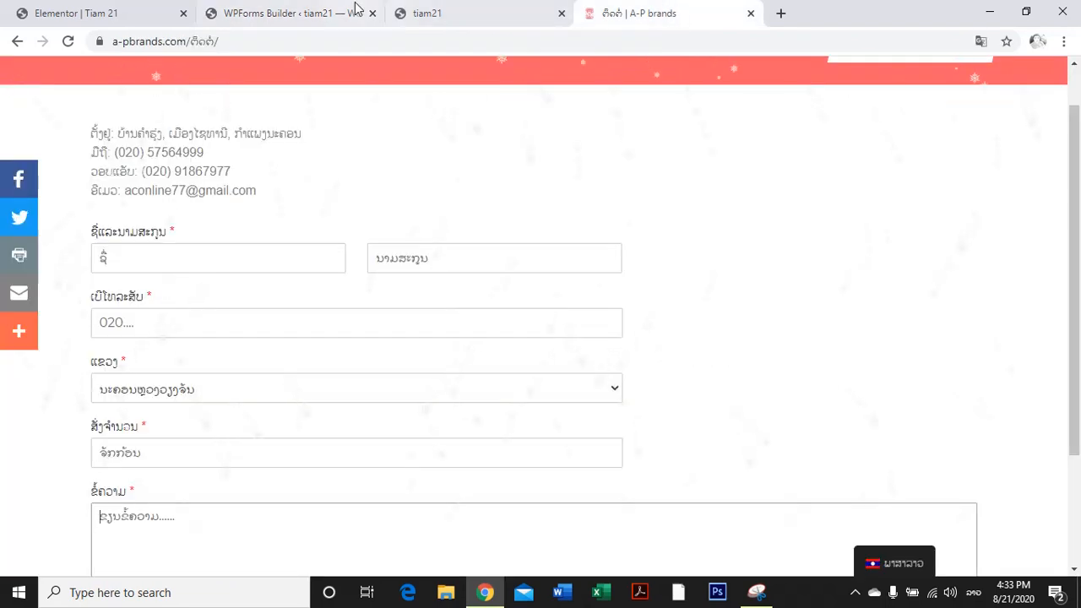
{"action": "left_click", "coordinate": [290, 14]}
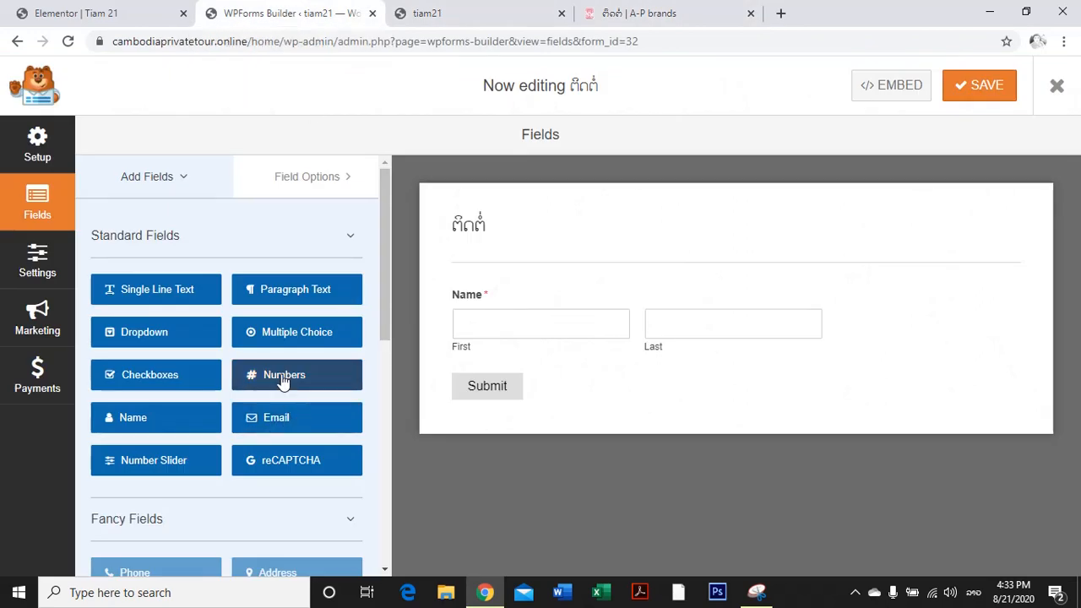
{"action": "left_click", "coordinate": [673, 17]}
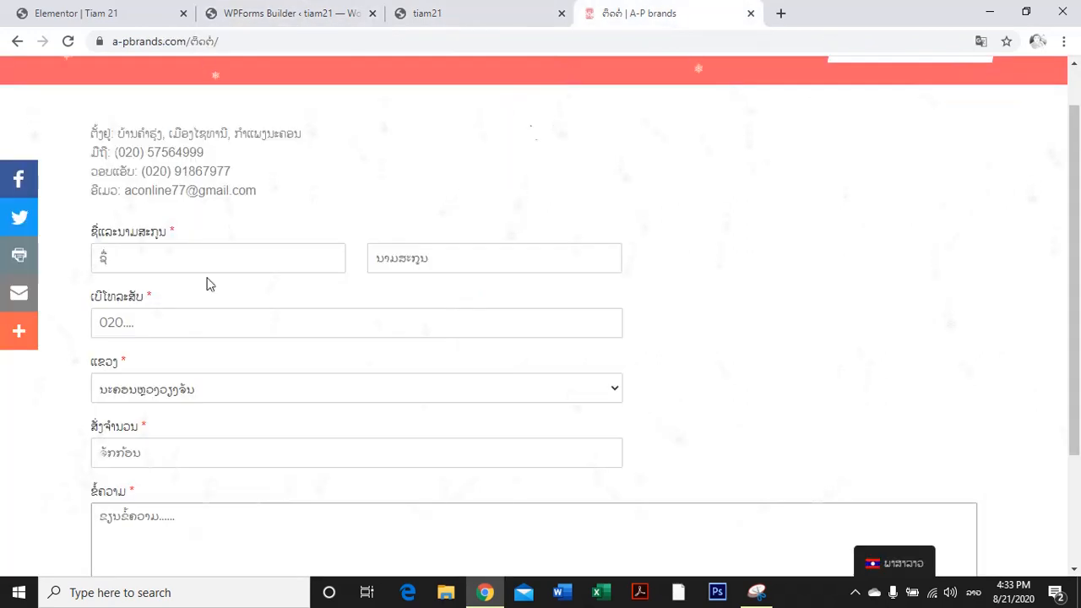
{"action": "left_click", "coordinate": [264, 11]}
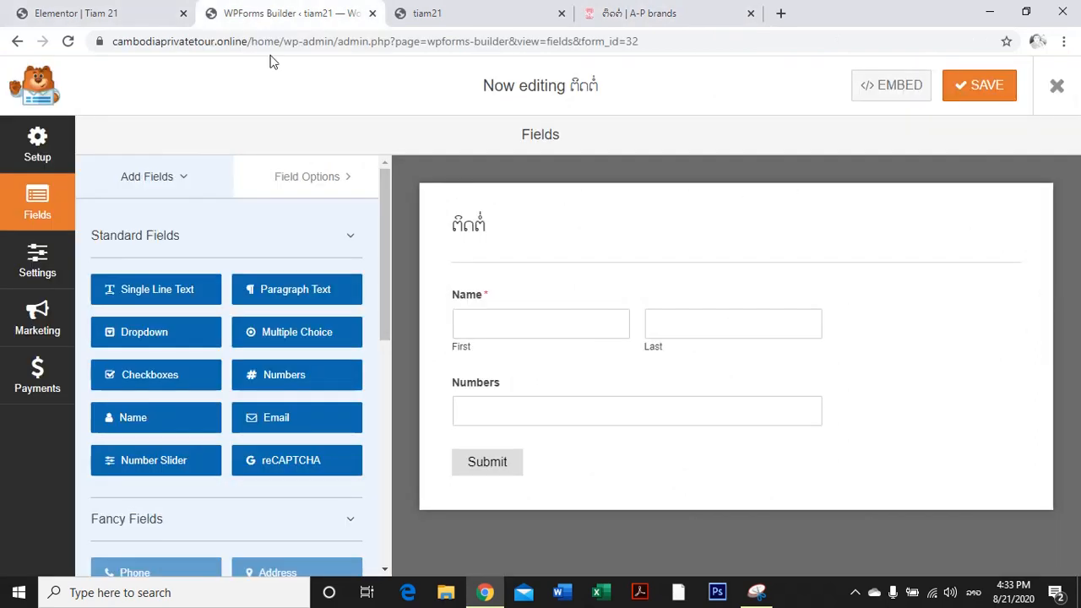
{"action": "left_click", "coordinate": [135, 334]}
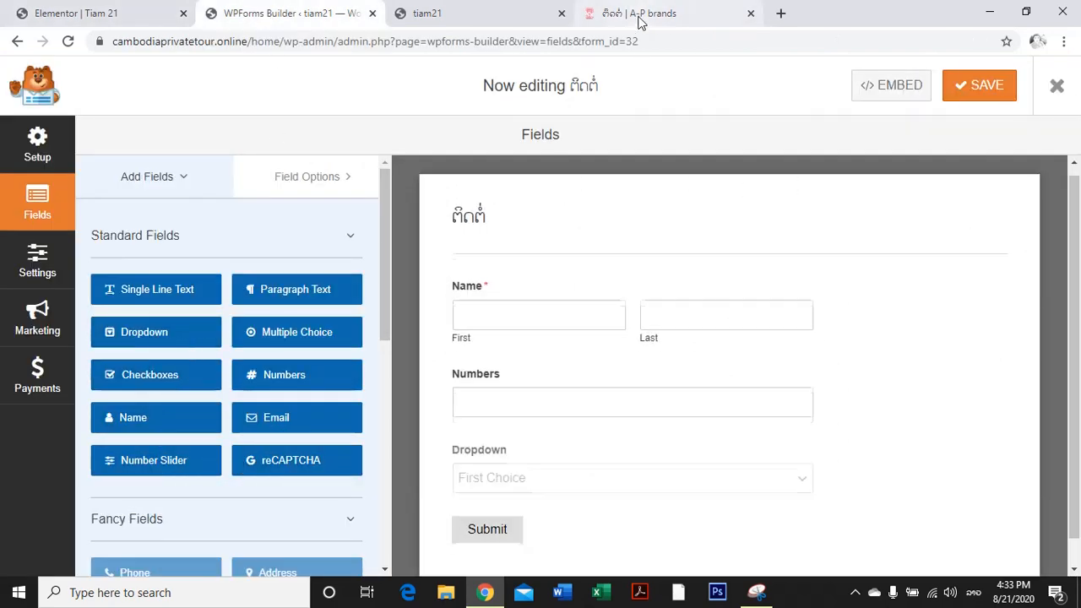
Add a second Numbers field below the Dropdown to match the A-P brands form's order quantity field.
{"action": "left_click", "coordinate": [640, 15]}
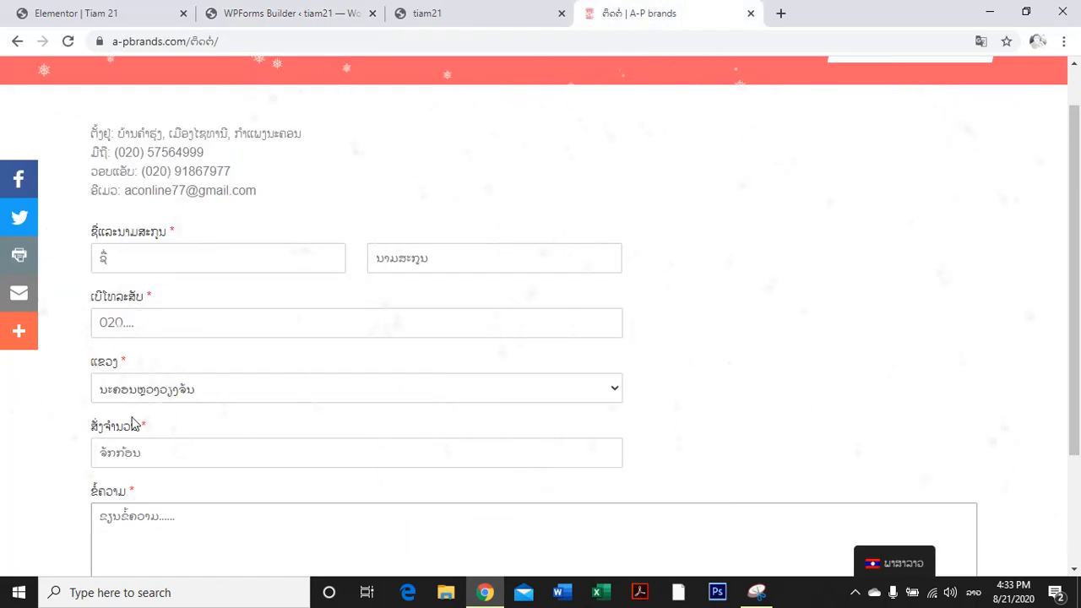
{"action": "left_click", "coordinate": [249, 14]}
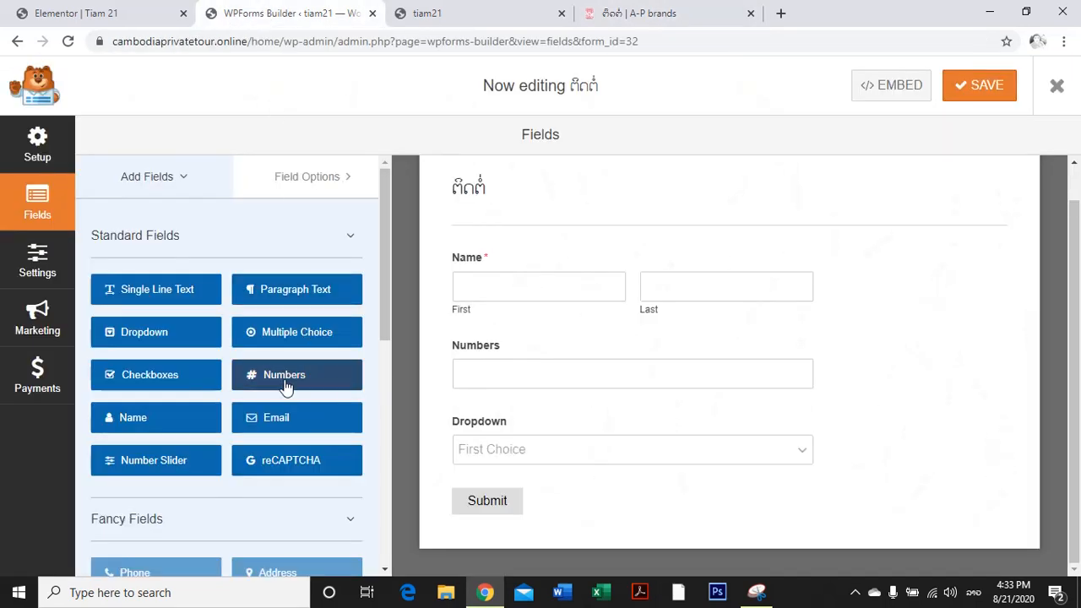
{"action": "left_click", "coordinate": [291, 385]}
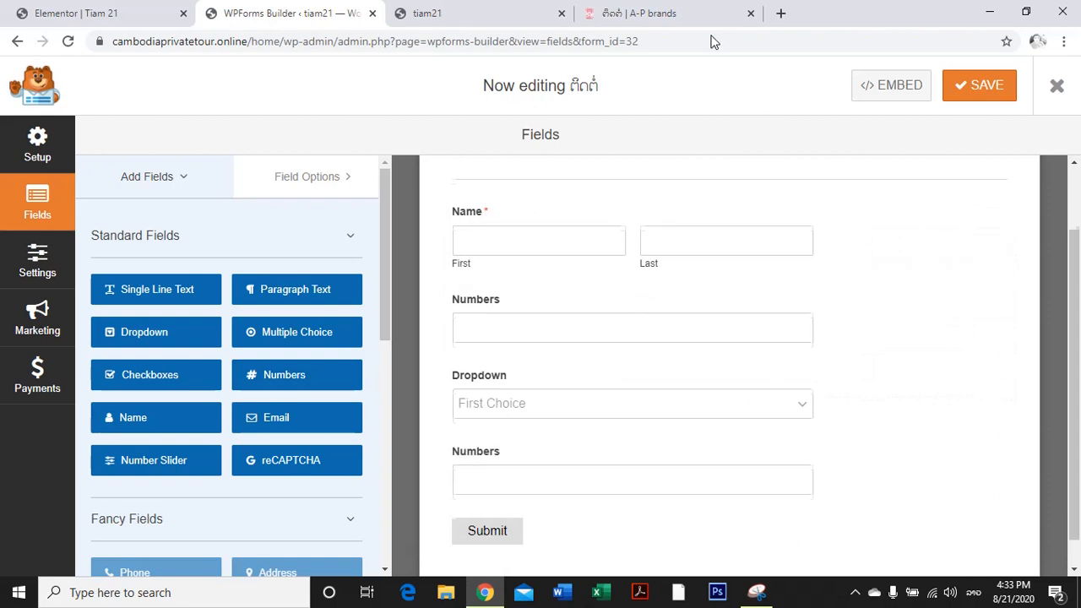
Check the A-P brands contact form and add a Paragraph Text field below the second Numbers field to match its message box.
{"action": "left_click", "coordinate": [667, 14]}
{"action": "scroll", "coordinate": [205, 499], "scroll_direction": "down", "scroll_amount": 1}
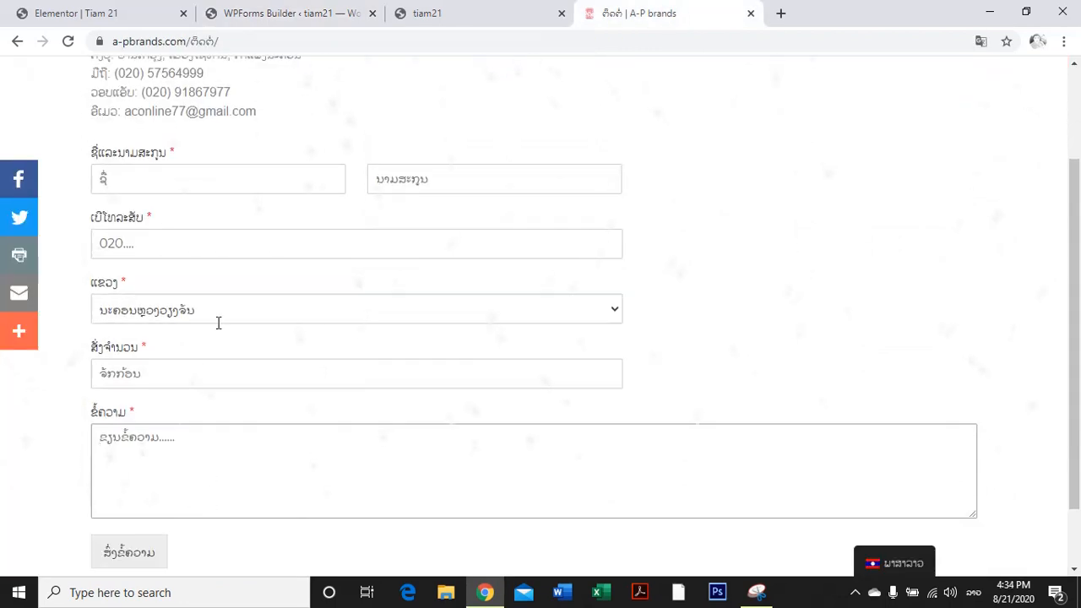
{"action": "left_click", "coordinate": [266, 26]}
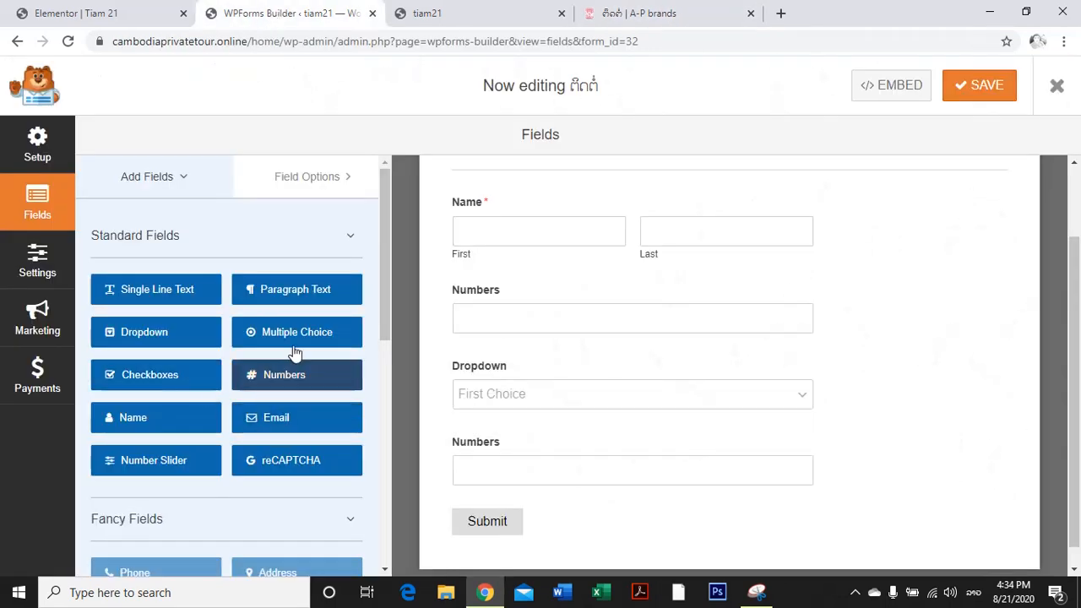
{"action": "left_click", "coordinate": [287, 291]}
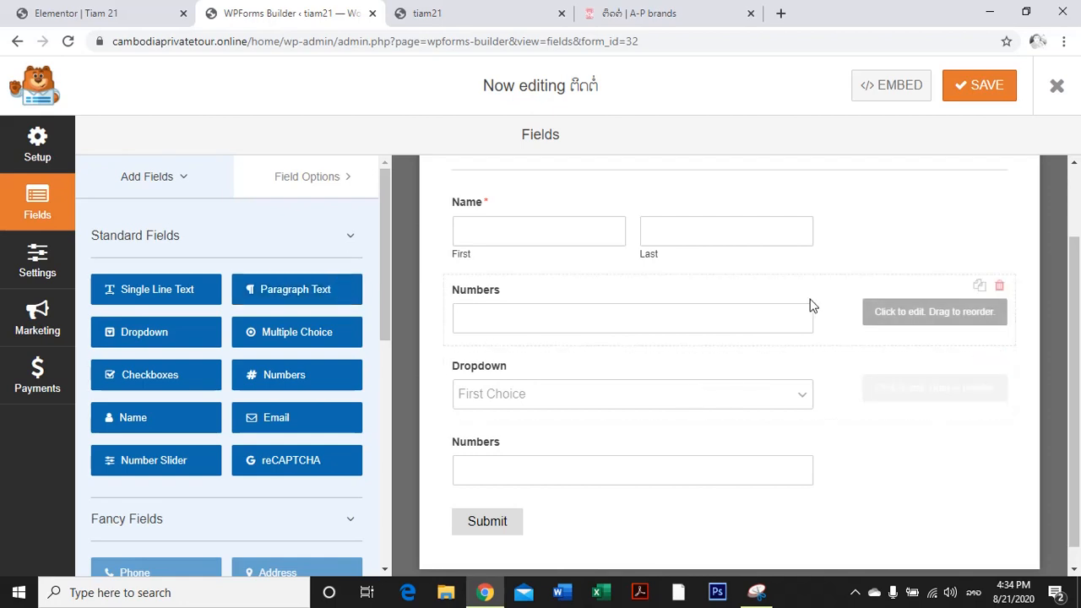
Change the Name field's label to ຊື່ແລະນາມສະກຸນ.
{"action": "scroll", "coordinate": [562, 244], "scroll_direction": "up", "scroll_amount": 1}
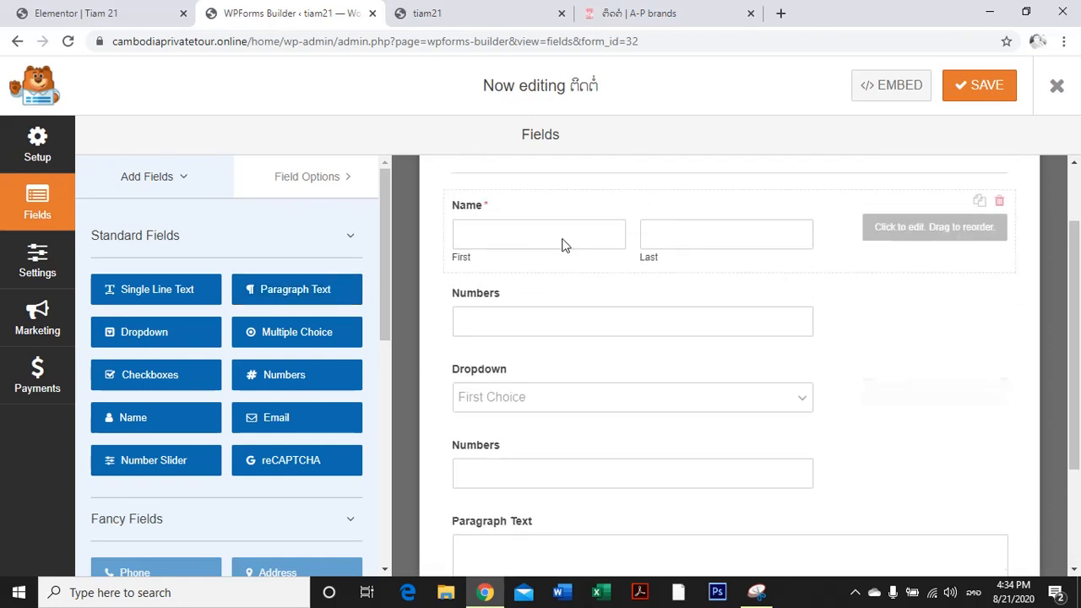
{"action": "left_click", "coordinate": [470, 211]}
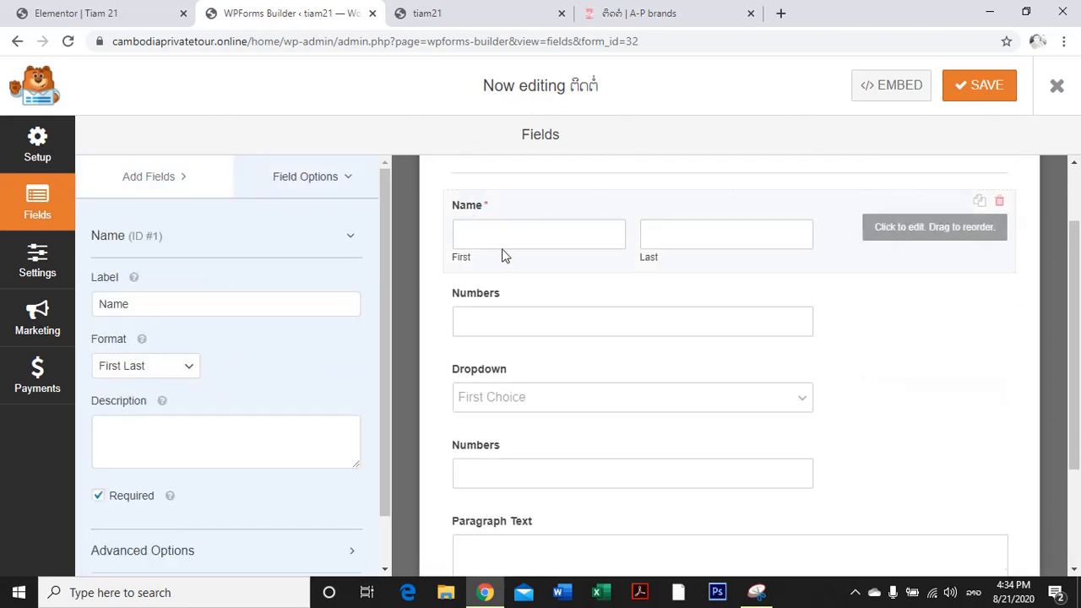
{"action": "double_click", "coordinate": [174, 309]}
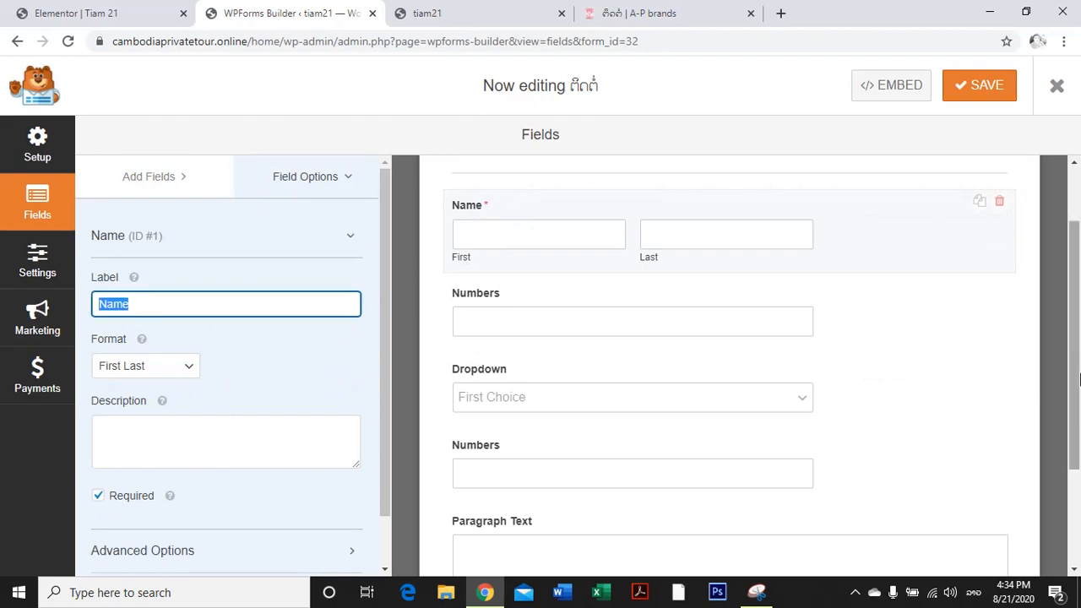
{"action": "type", "text": "ន"}
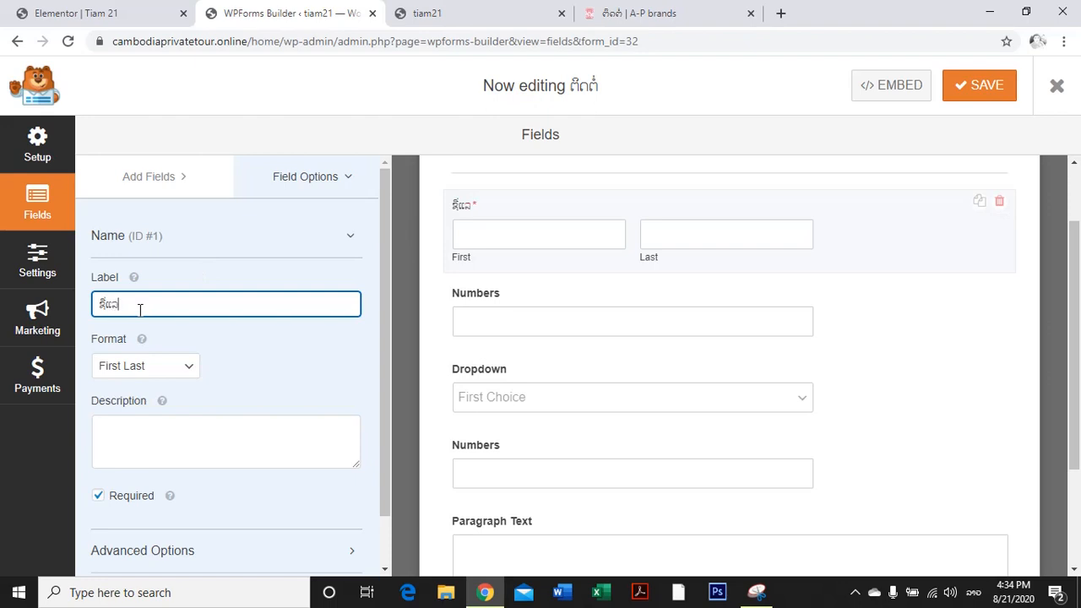
{"action": "type", "text": "ມສະກຸນ"}
Set the name field's placeholders to ຊື່ for the first name and ນາມສະກຸນ for the last name.
{"action": "scroll", "coordinate": [211, 287], "scroll_direction": "down", "scroll_amount": 1}
{"action": "left_click", "coordinate": [145, 496]}
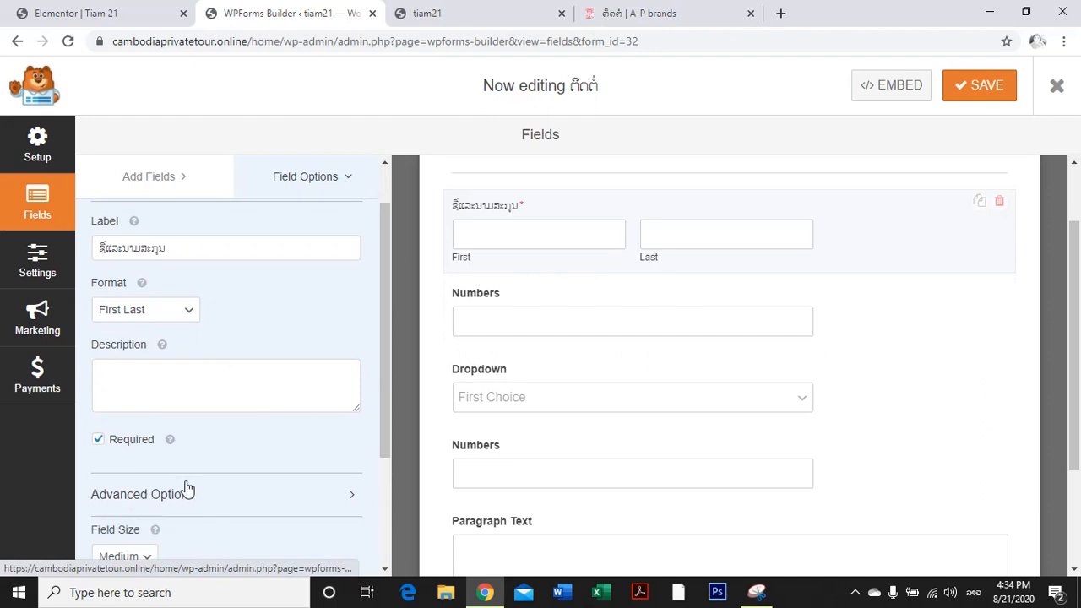
{"action": "scroll", "coordinate": [256, 378], "scroll_direction": "down", "scroll_amount": 4}
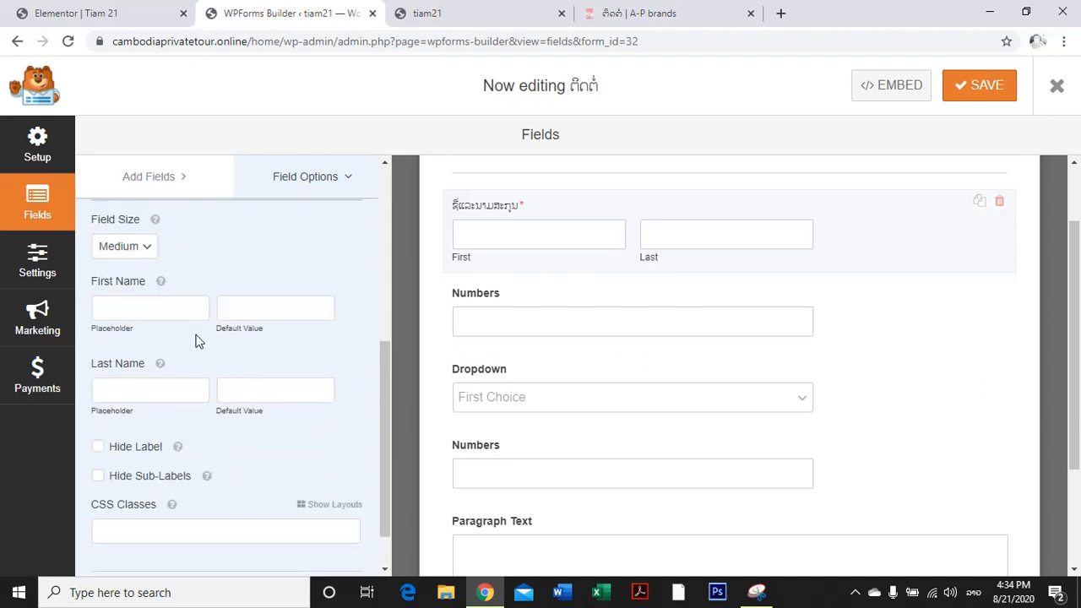
{"action": "left_click", "coordinate": [149, 306]}
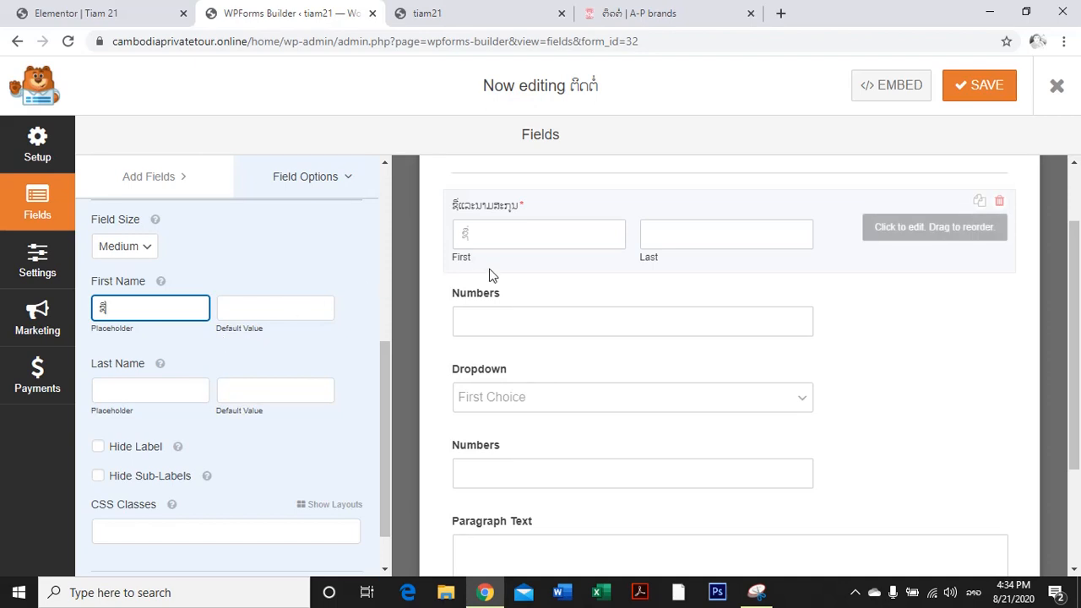
{"action": "left_click", "coordinate": [257, 306]}
{"action": "scroll", "coordinate": [328, 324], "scroll_direction": "up", "scroll_amount": 1}
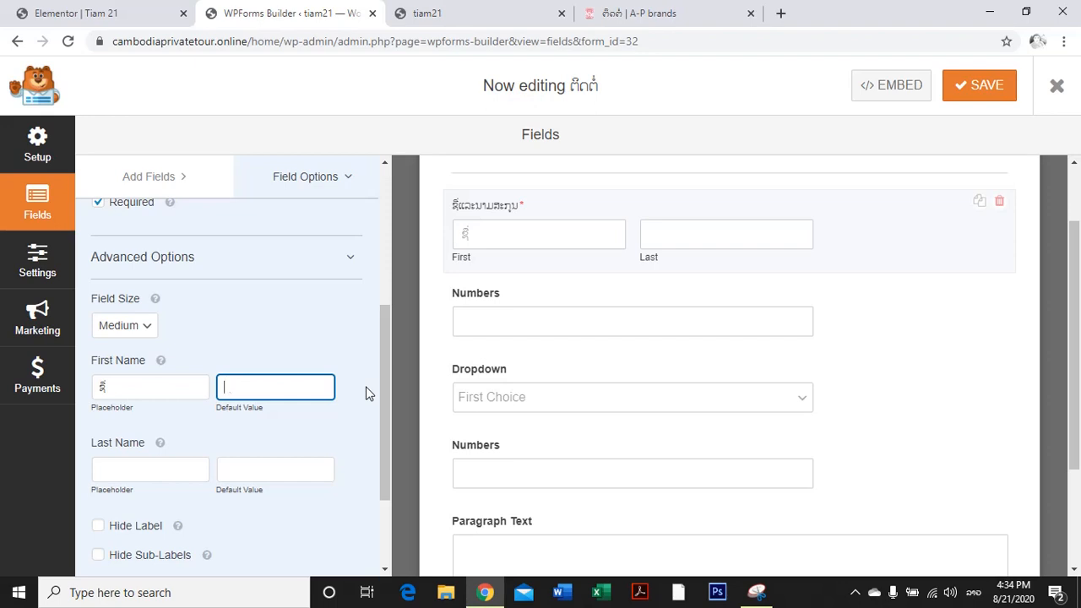
{"action": "left_click", "coordinate": [167, 470]}
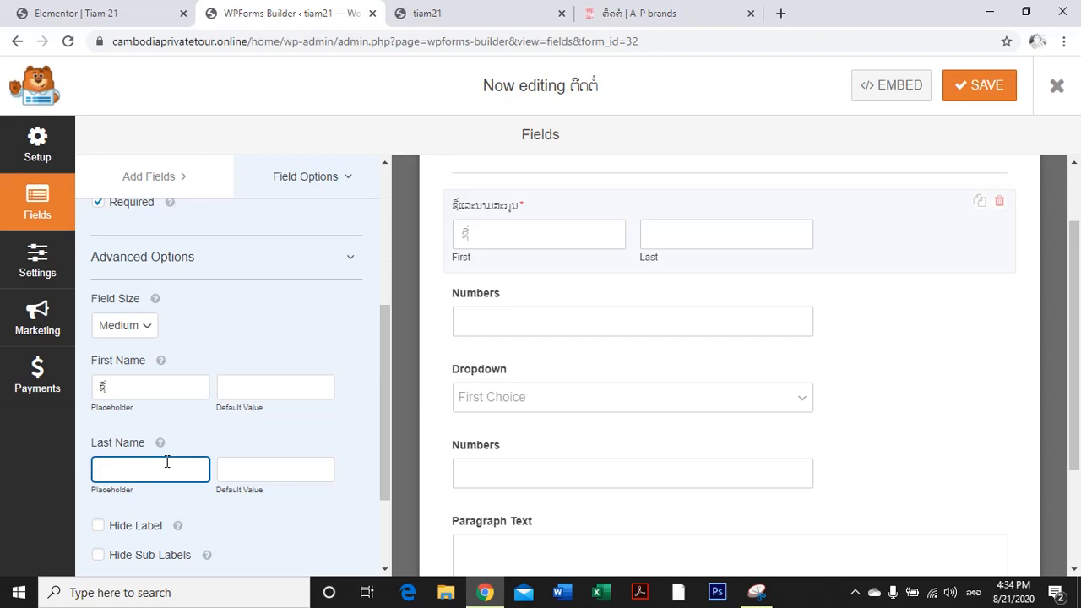
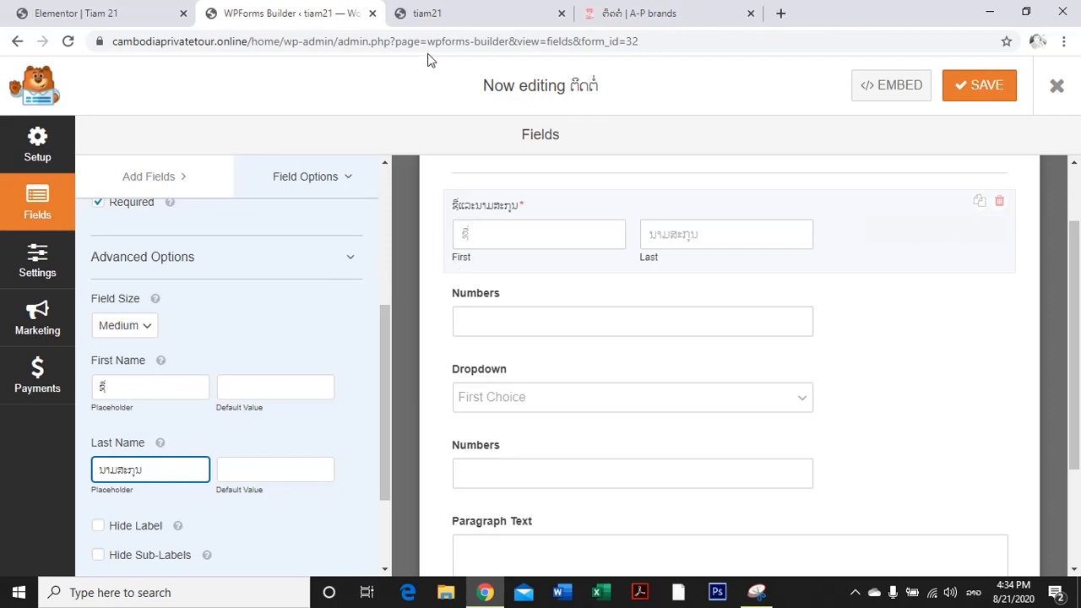
Compare the name field with the A-P brands form and hide its sub-labels while keeping the main label shown.
{"action": "left_click", "coordinate": [616, 14]}
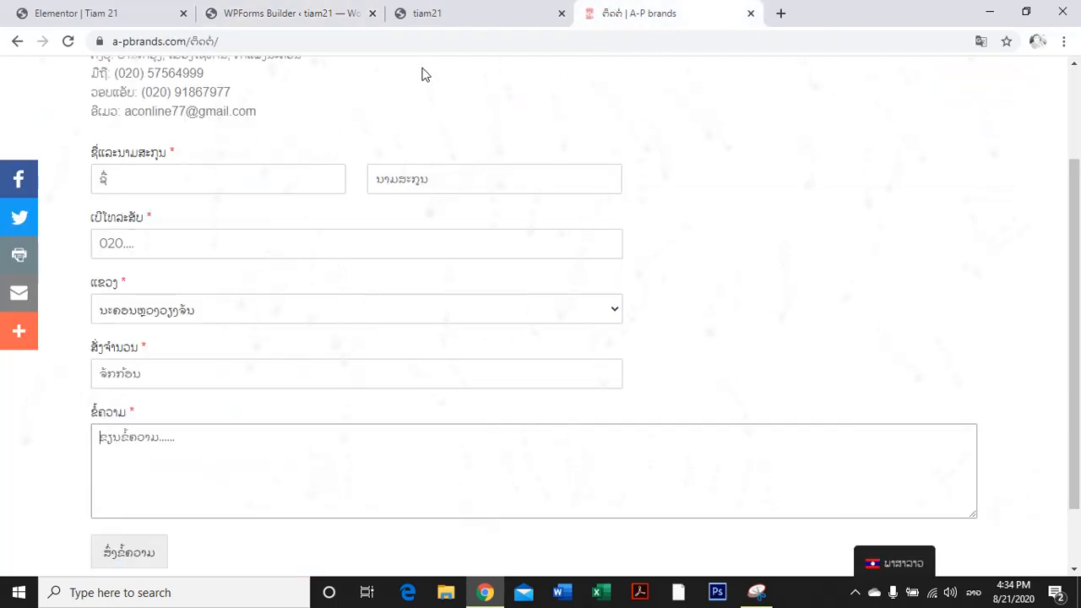
{"action": "left_click", "coordinate": [269, 12]}
{"action": "scroll", "coordinate": [268, 354], "scroll_direction": "down", "scroll_amount": 1}
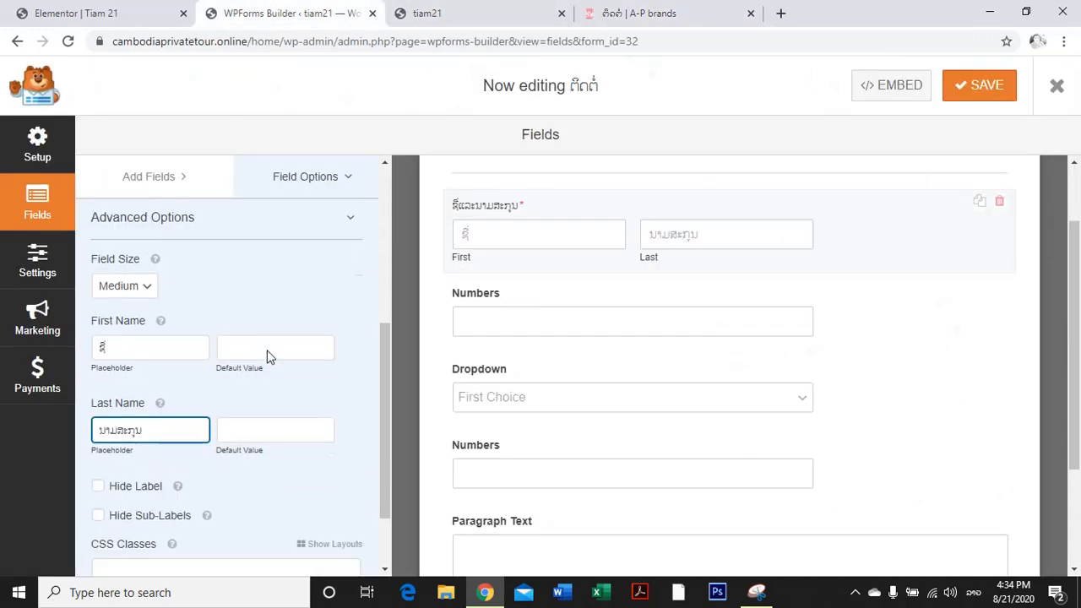
{"action": "left_click", "coordinate": [98, 448]}
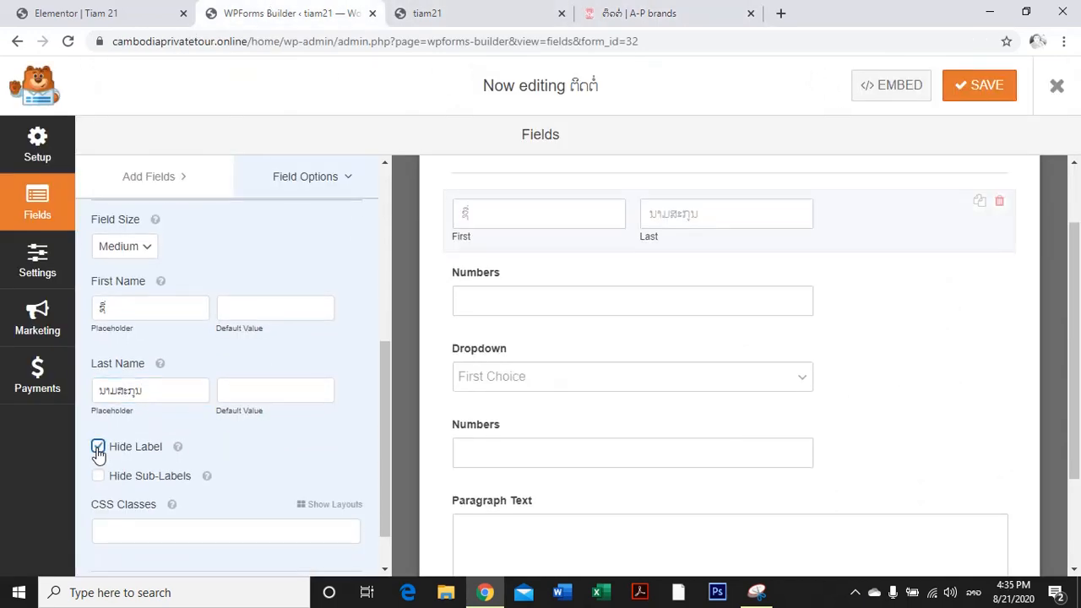
{"action": "scroll", "coordinate": [590, 279], "scroll_direction": "up", "scroll_amount": 1}
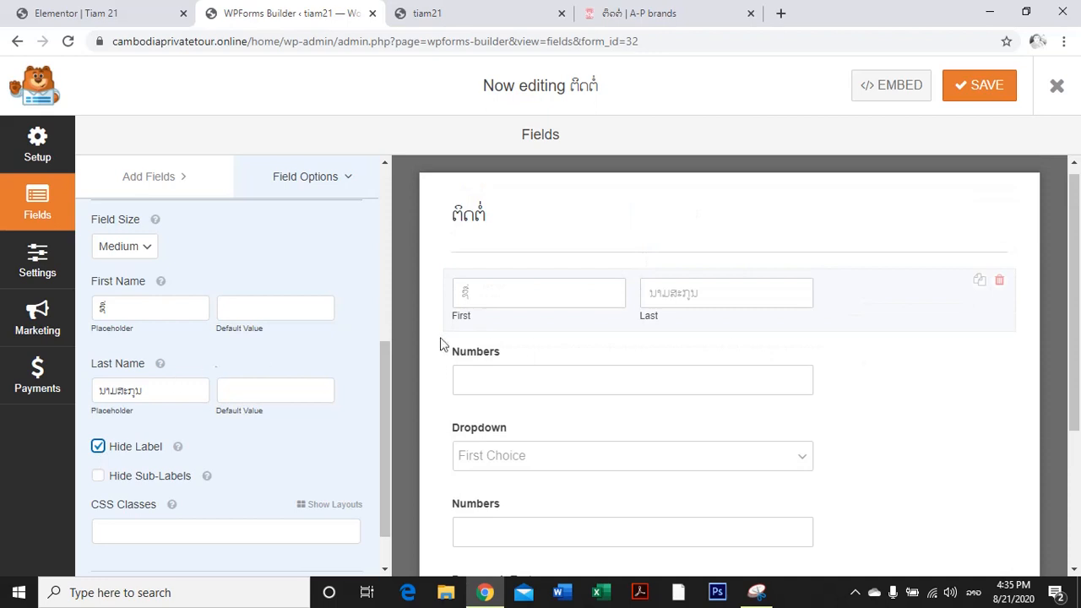
{"action": "left_click", "coordinate": [98, 448]}
{"action": "left_click", "coordinate": [97, 477]}
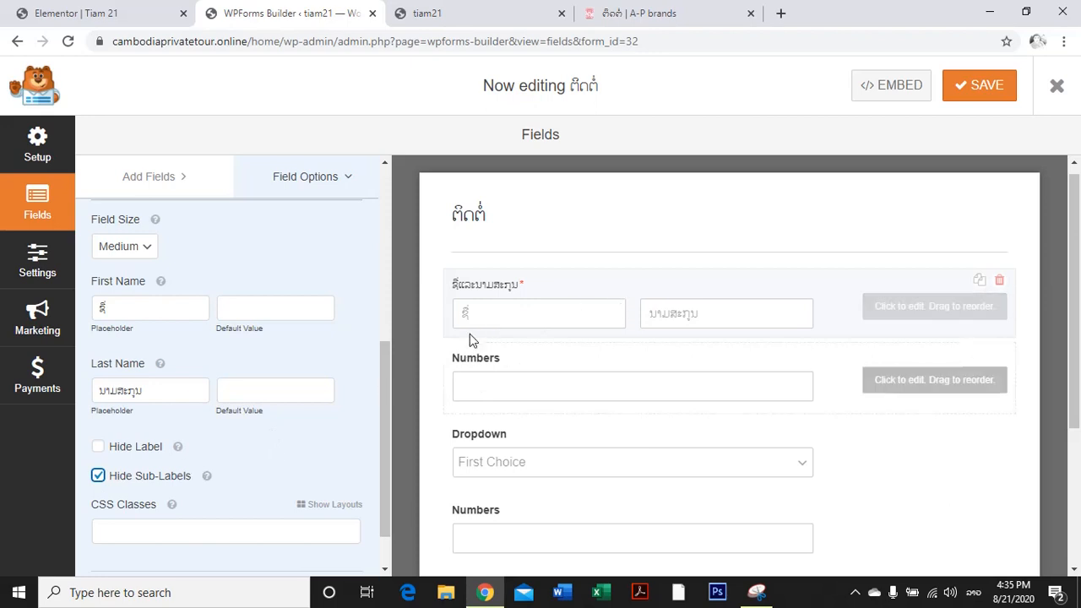
Make the first Numbers field required and label it ເບີໂທລະສັບ, copying the phone label from the A-P brands form.
{"action": "left_click", "coordinate": [487, 357]}
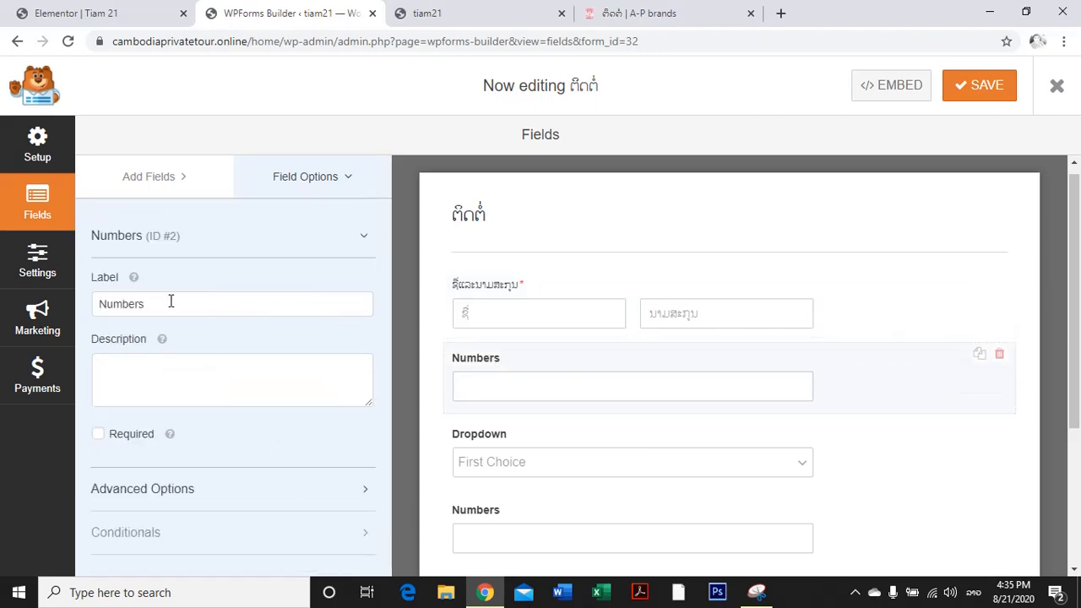
{"action": "left_click", "coordinate": [100, 434]}
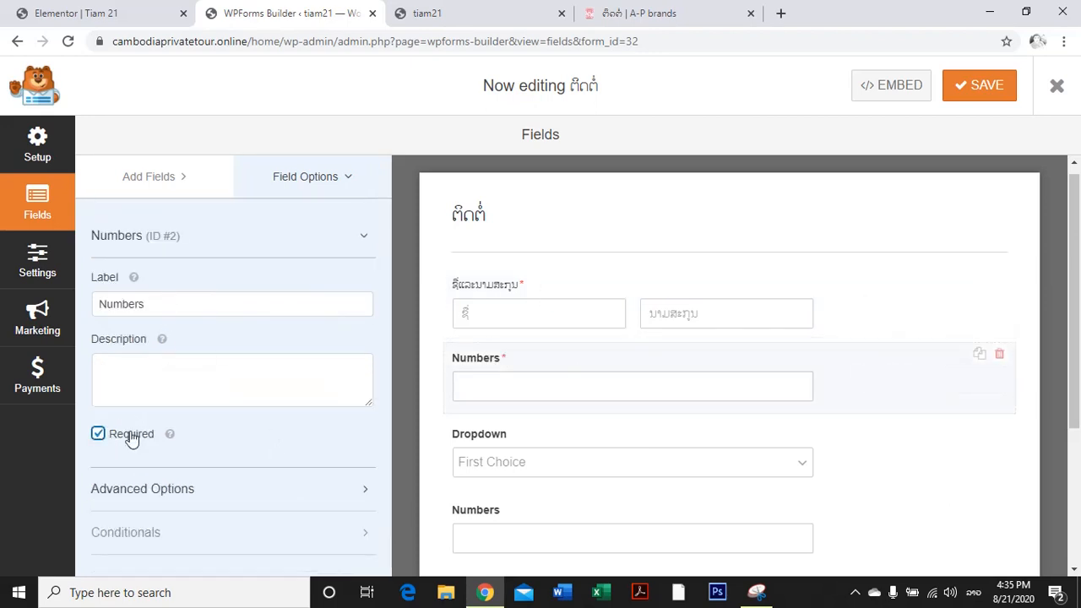
{"action": "double_click", "coordinate": [180, 303]}
{"action": "left_click", "coordinate": [671, 14]}
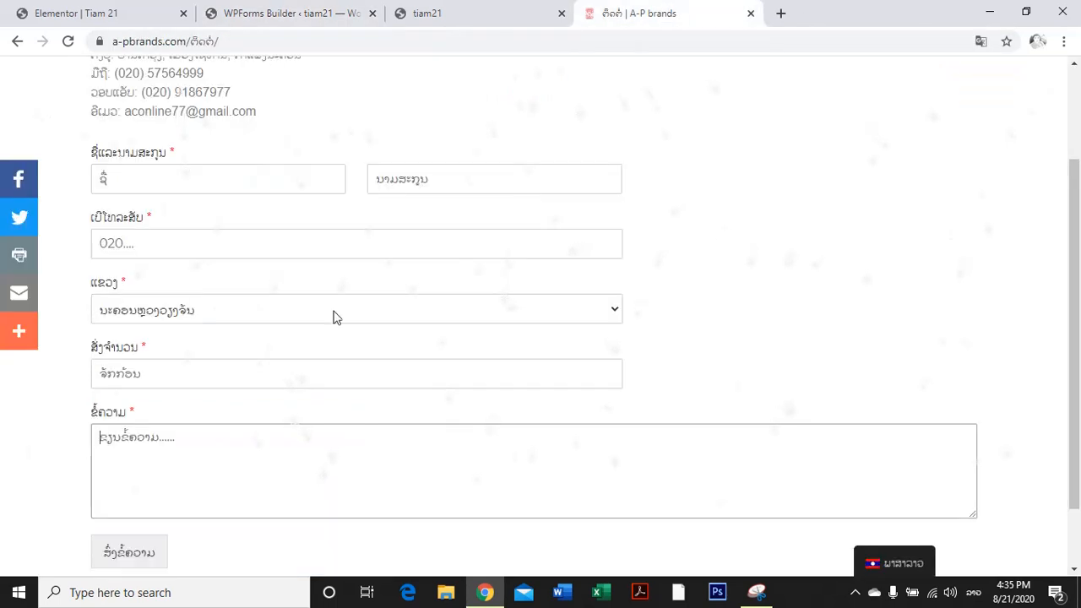
{"action": "left_click_drag", "start_coordinate": [162, 219], "coordinate": [65, 224]}
{"action": "key", "text": "ctrl+c"}
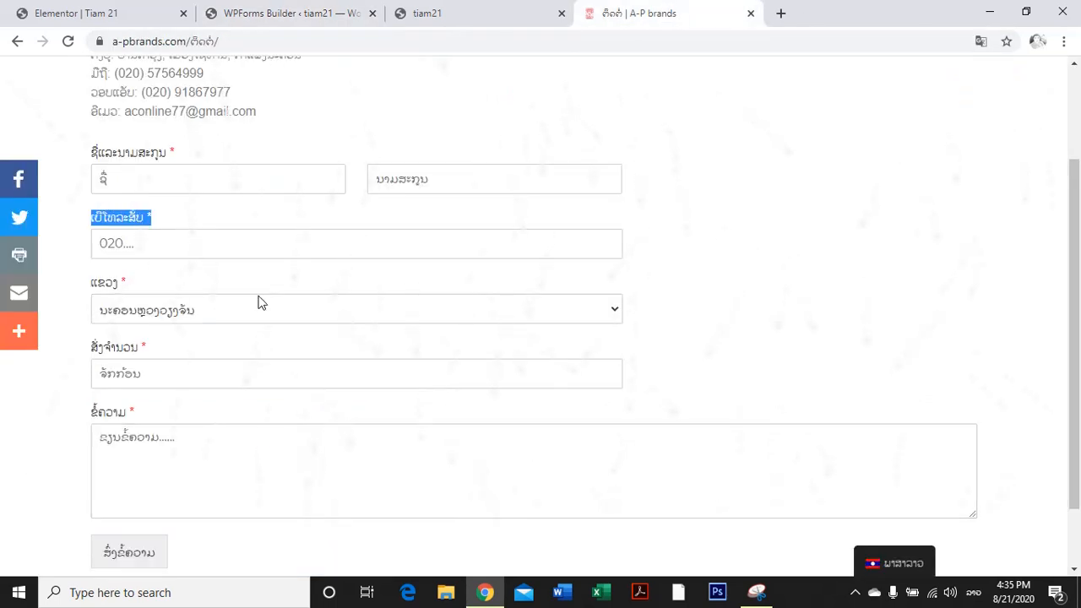
{"action": "left_click", "coordinate": [492, 16]}
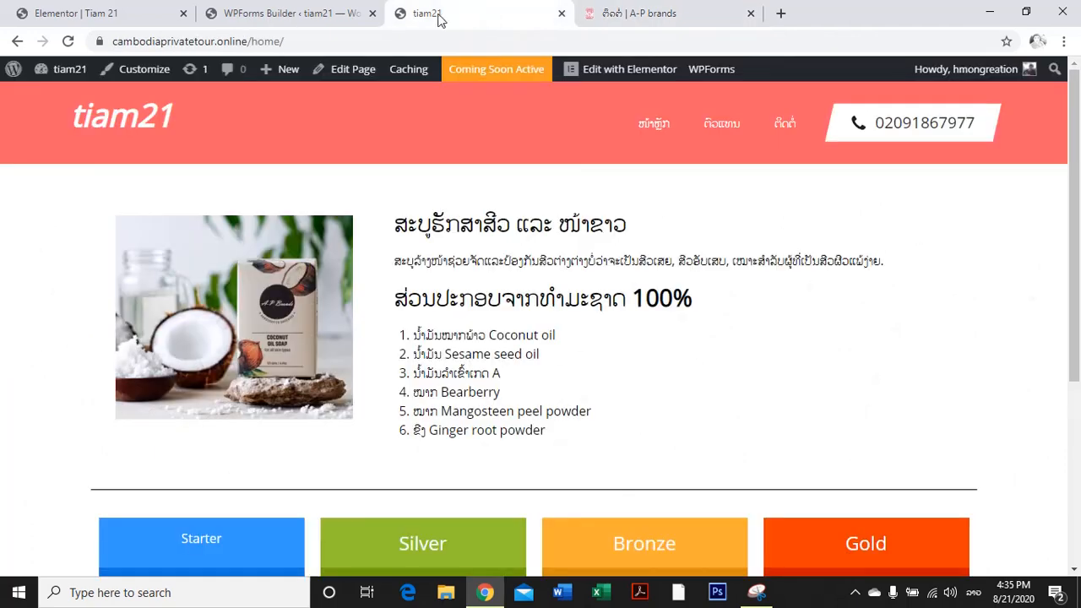
{"action": "left_click", "coordinate": [279, 14]}
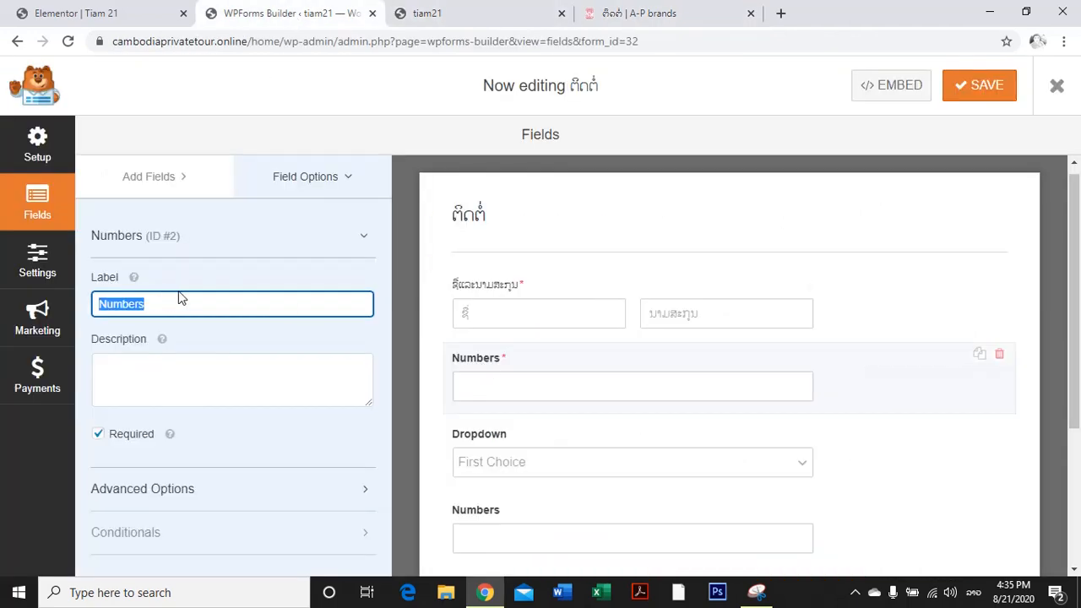
{"action": "key", "text": "ctrl+v"}
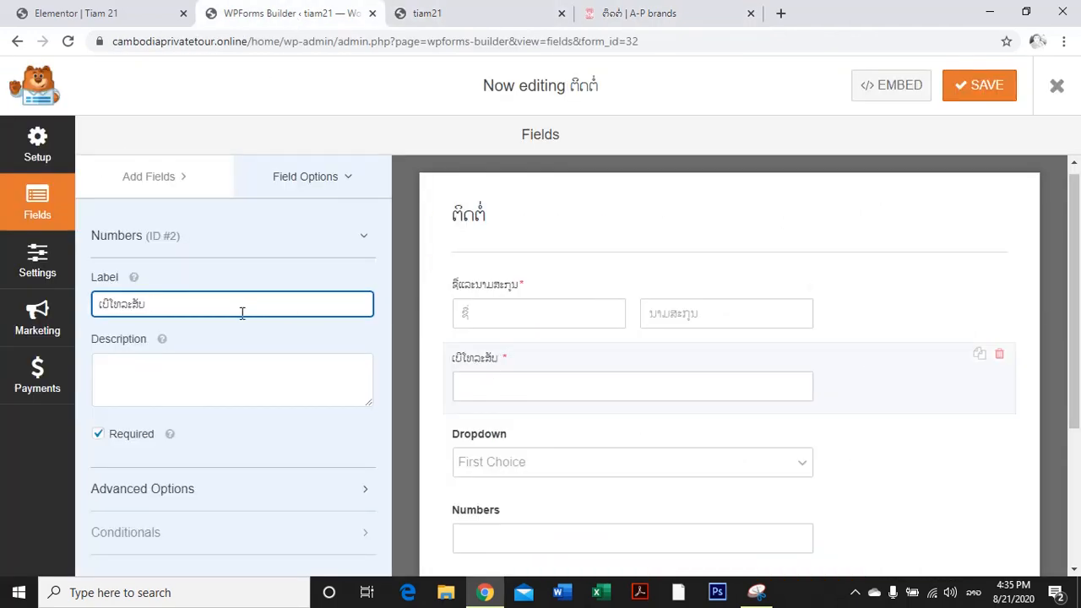
{"action": "key", "text": "BackSpace"}
Set the phone field's placeholder text to 020...., using the English (United States) keyboard.
{"action": "left_click", "coordinate": [201, 483]}
{"action": "scroll", "coordinate": [219, 405], "scroll_direction": "down", "scroll_amount": 3}
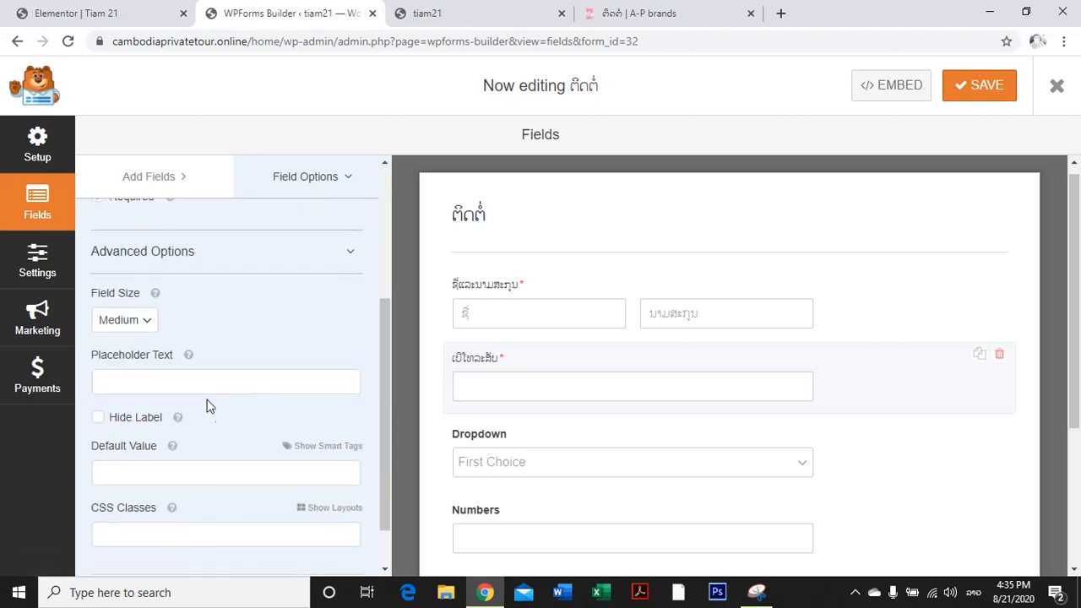
{"action": "left_click", "coordinate": [211, 383]}
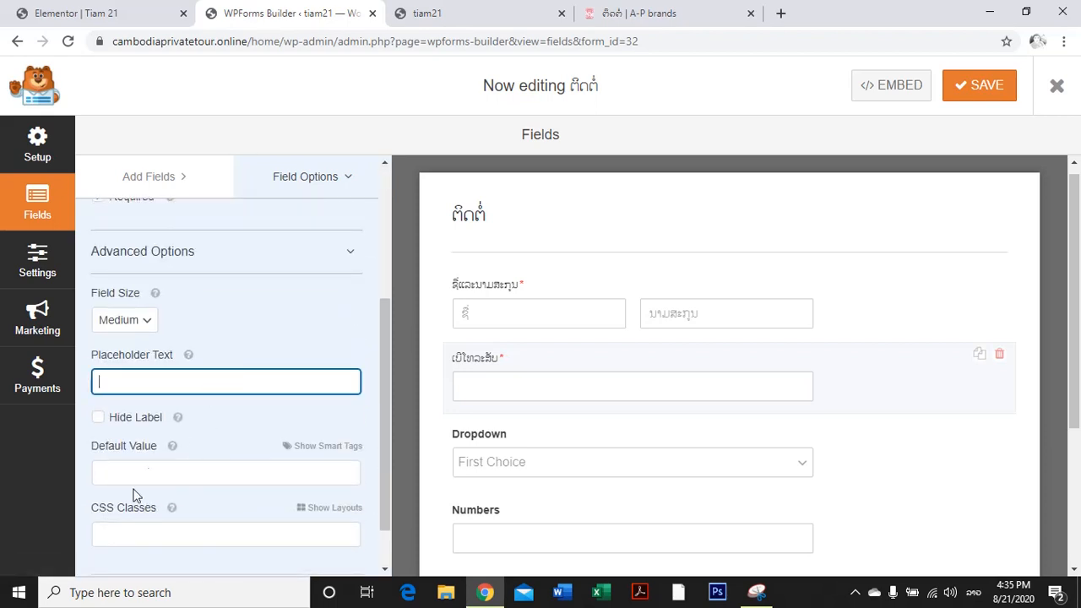
{"action": "scroll", "coordinate": [160, 464], "scroll_direction": "down", "scroll_amount": 1}
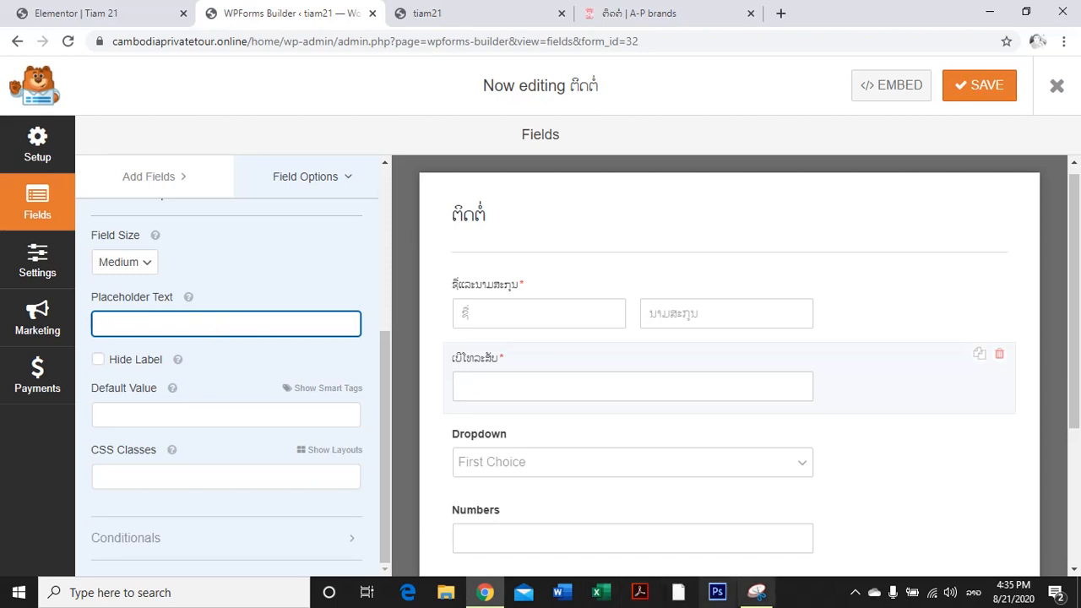
{"action": "left_click", "coordinate": [973, 592]}
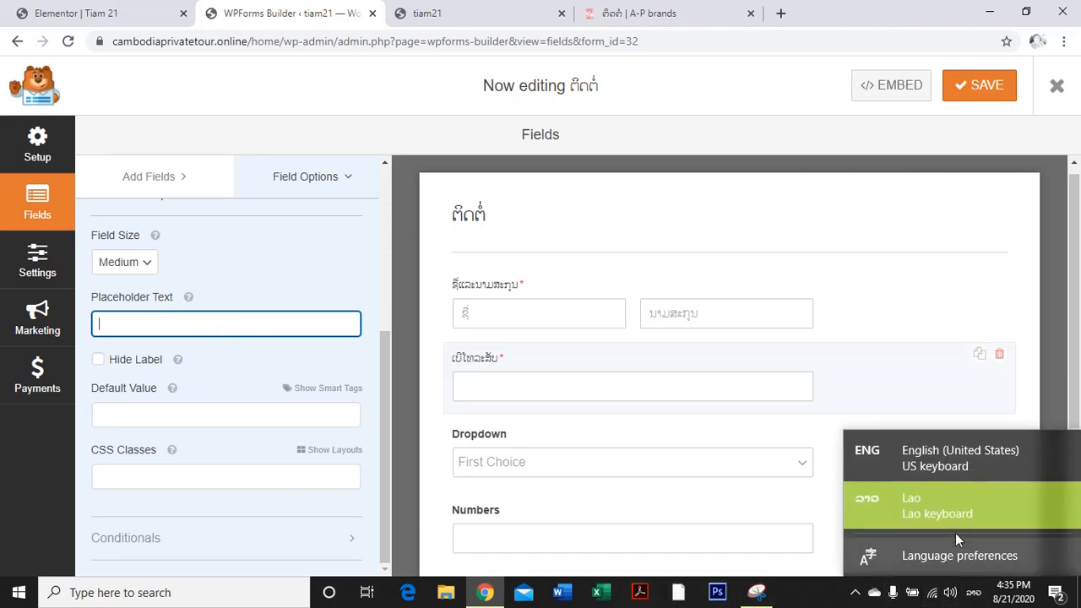
{"action": "left_click", "coordinate": [935, 453]}
{"action": "type", "text": "020...."}
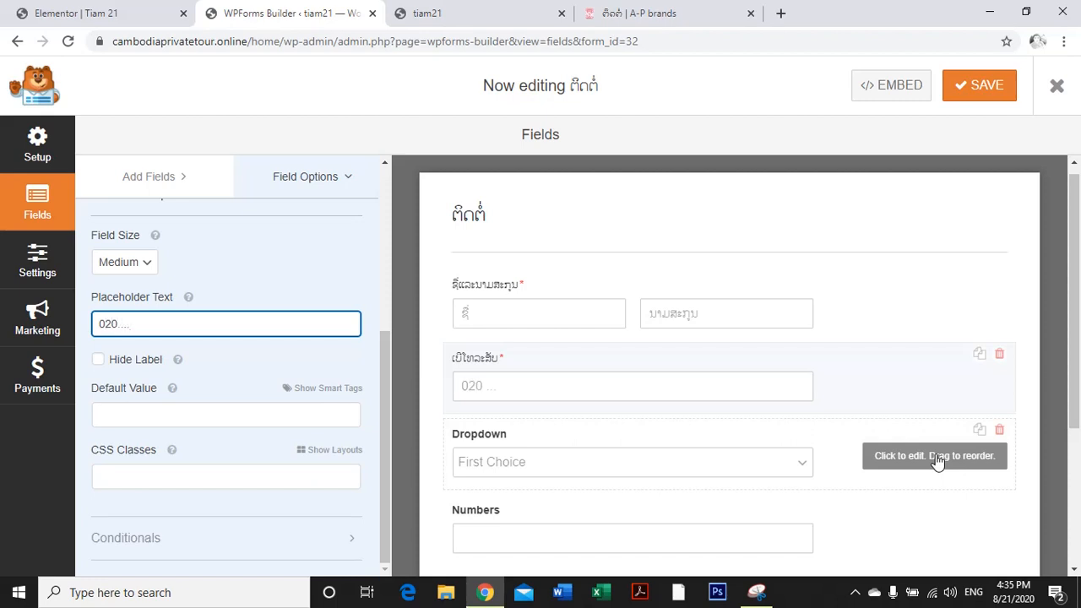
Label the Dropdown field ແຂວງ using the Lao keyboard, matching the A-P brands form, and make it required.
{"action": "left_click", "coordinate": [504, 443]}
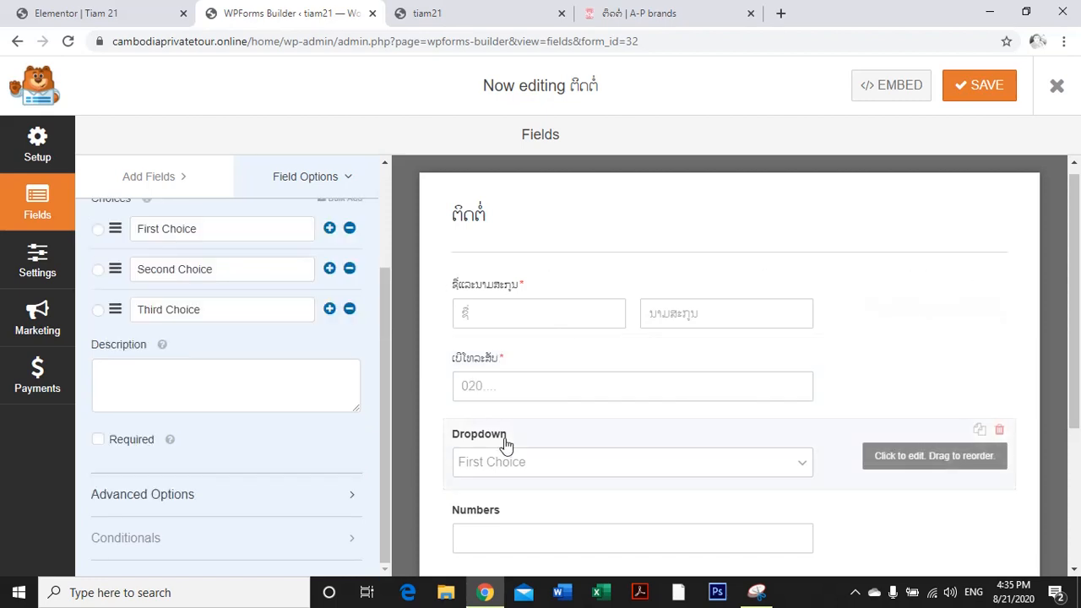
{"action": "left_click", "coordinate": [972, 591]}
{"action": "left_click", "coordinate": [962, 549]}
{"action": "scroll", "coordinate": [246, 335], "scroll_direction": "up", "scroll_amount": 3}
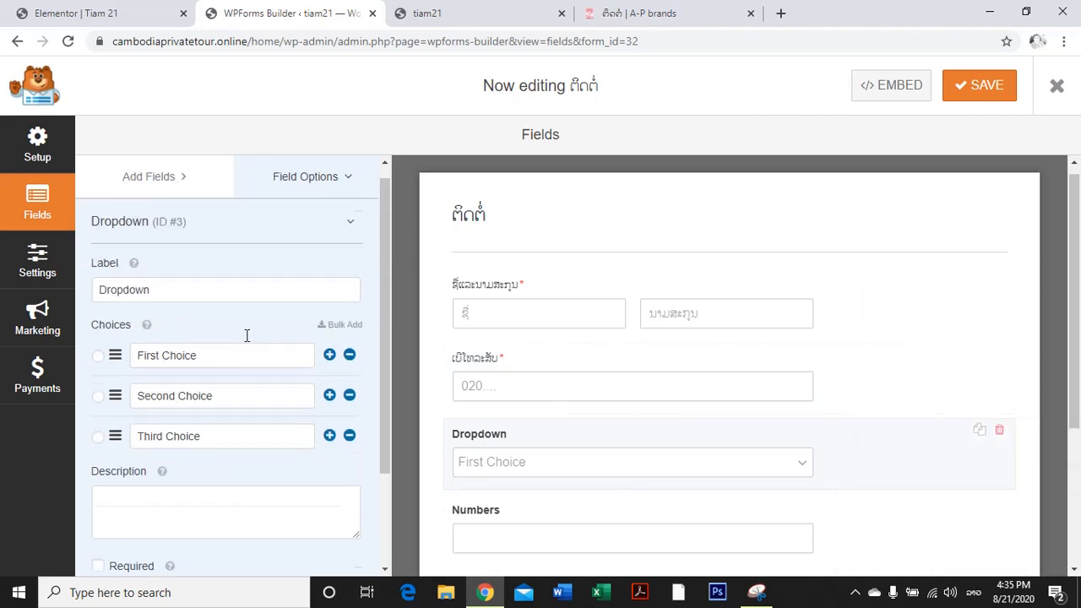
{"action": "double_click", "coordinate": [183, 302]}
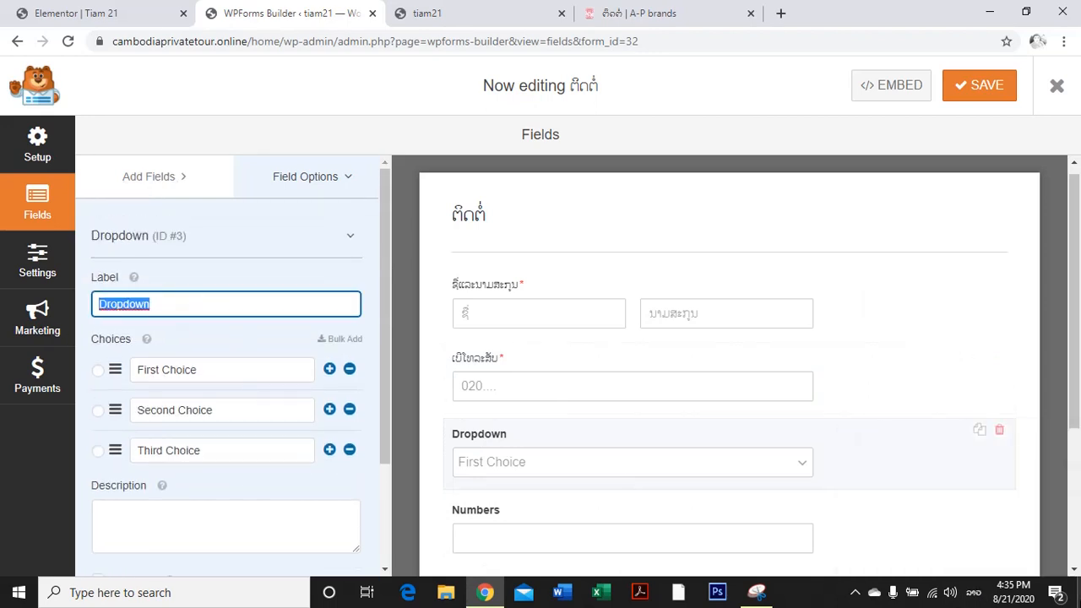
{"action": "left_click", "coordinate": [637, 13]}
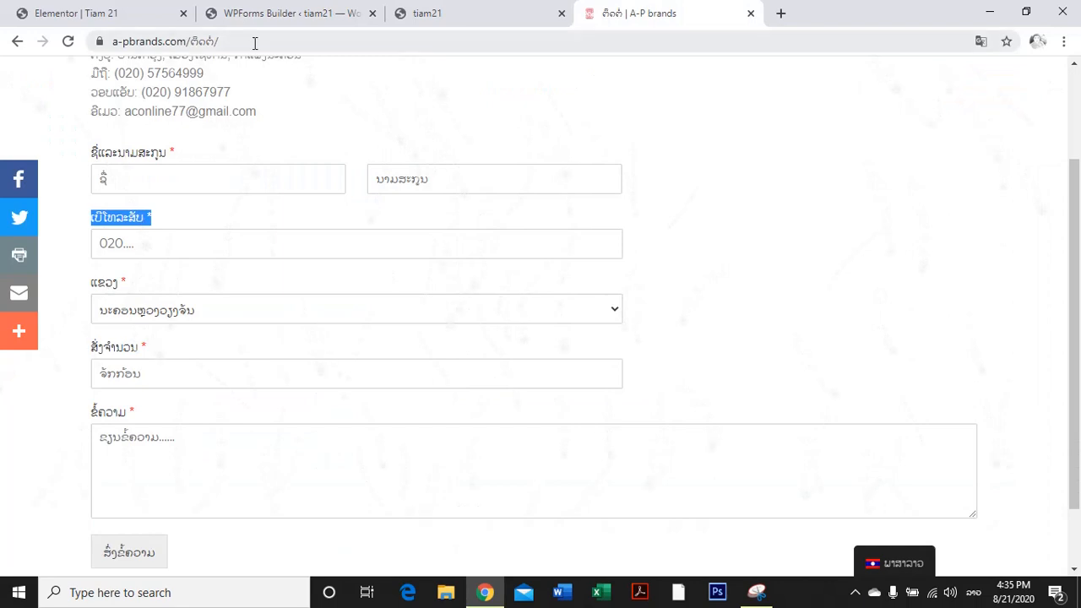
{"action": "left_click", "coordinate": [287, 13]}
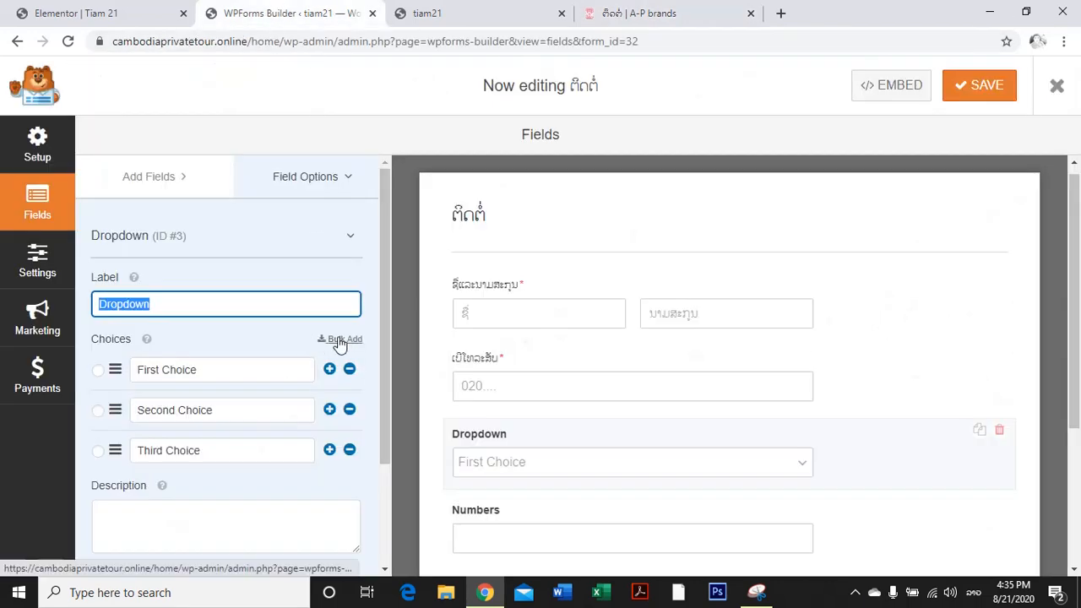
{"action": "type", "text": "ແຂວ"}
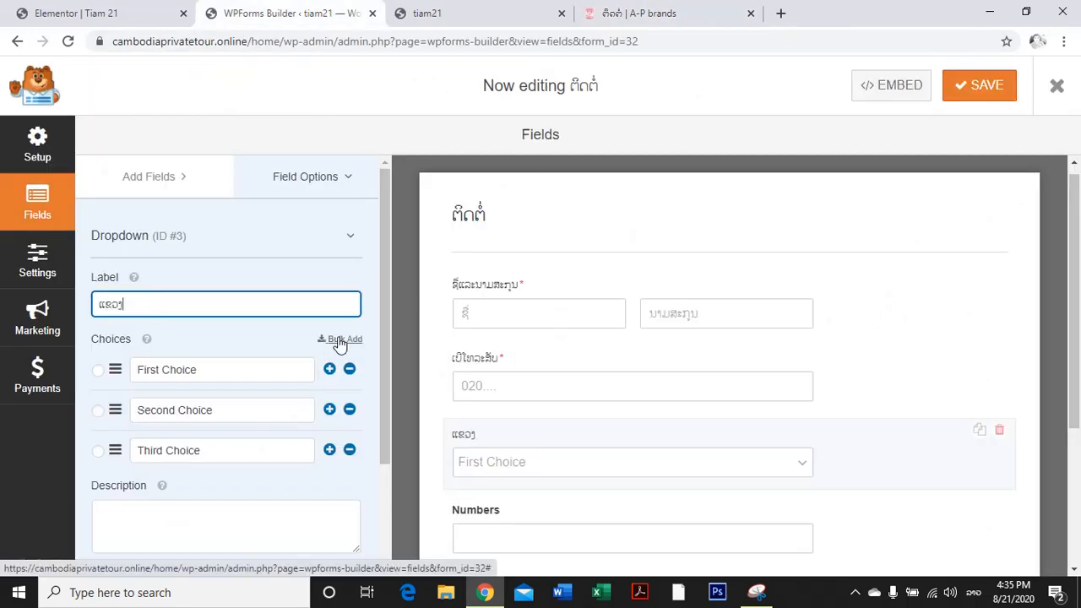
{"action": "type", "text": "ງ"}
{"action": "scroll", "coordinate": [188, 412], "scroll_direction": "down", "scroll_amount": 2}
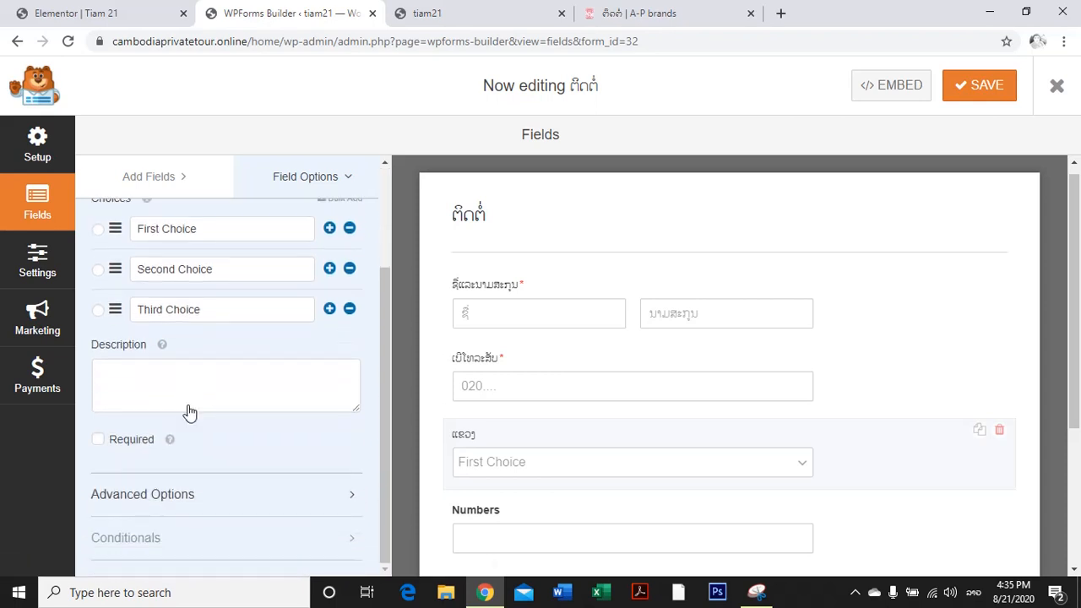
{"action": "left_click", "coordinate": [103, 440]}
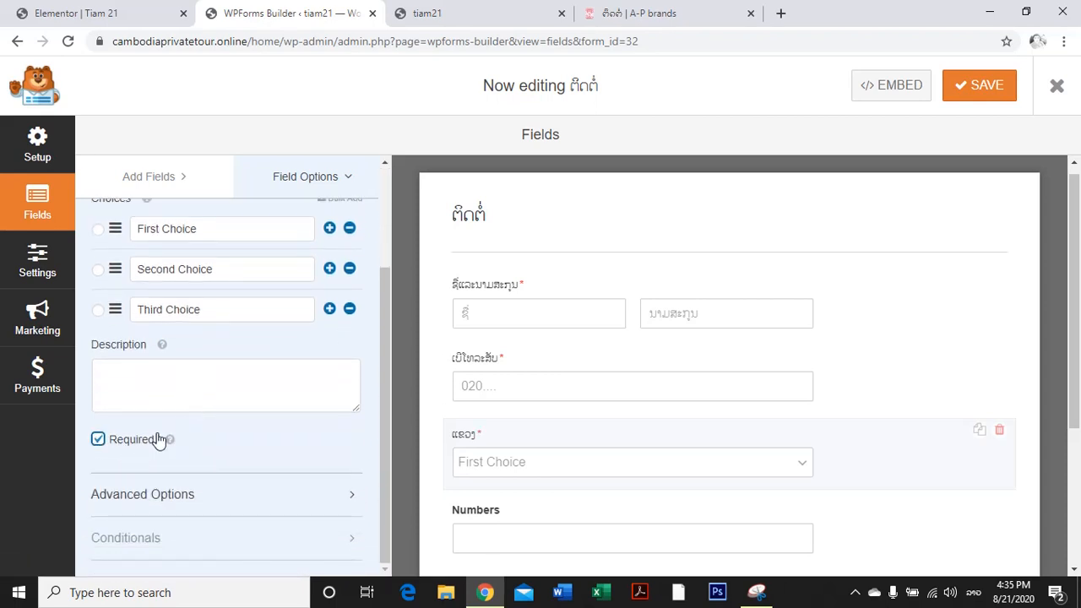
Check the province list on the A-P brands form and set the dropdown's first two choices to ຊຽງຂວາງ and ວຽງຈັນ.
{"action": "left_click", "coordinate": [655, 12]}
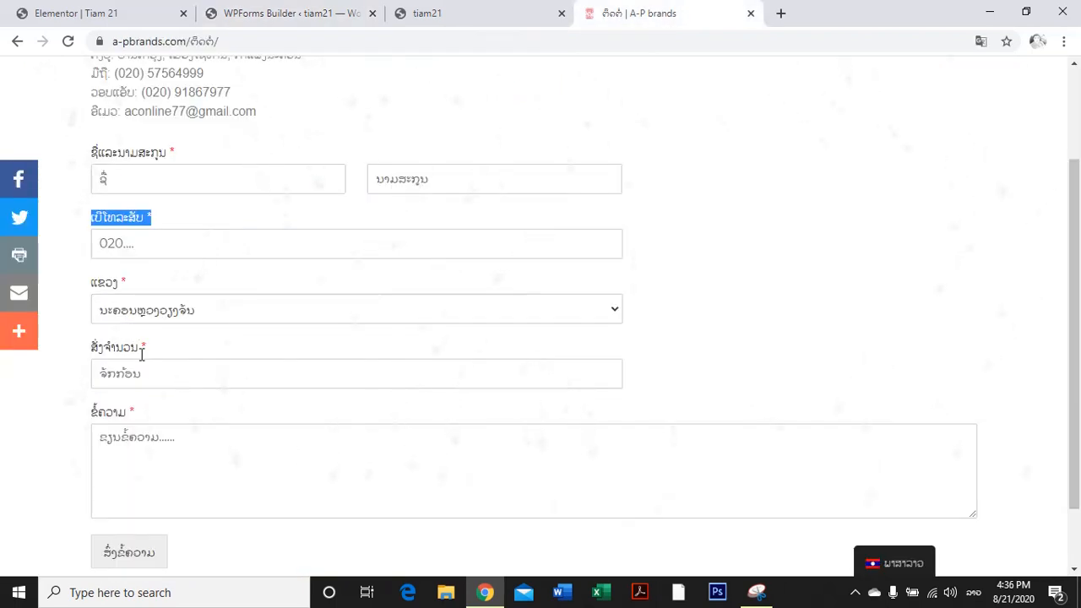
{"action": "left_click", "coordinate": [146, 317]}
{"action": "left_click", "coordinate": [471, 297]}
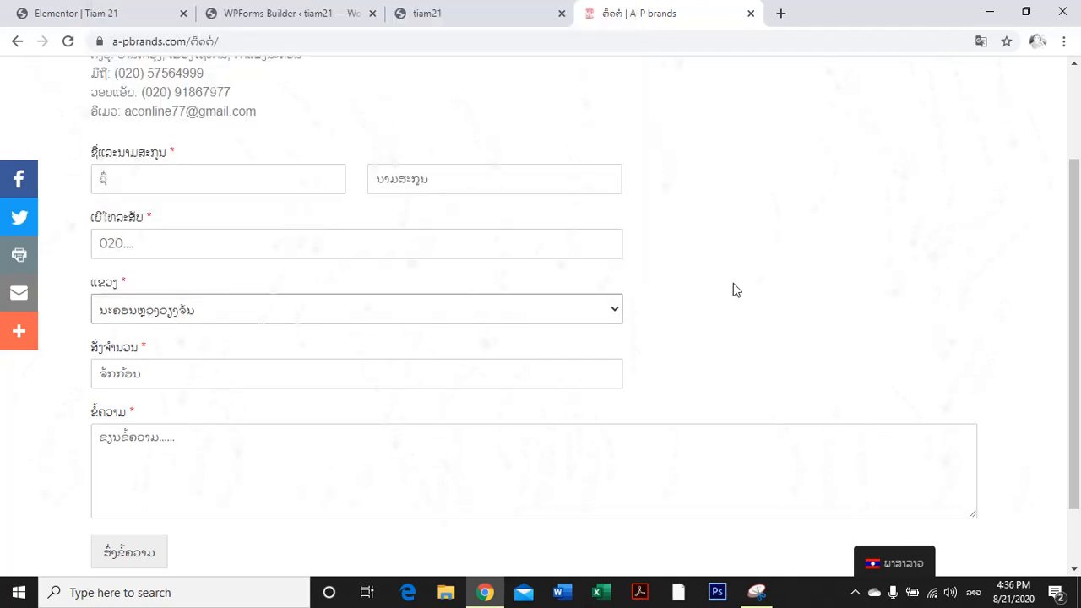
{"action": "left_click", "coordinate": [499, 14]}
{"action": "left_click", "coordinate": [287, 14]}
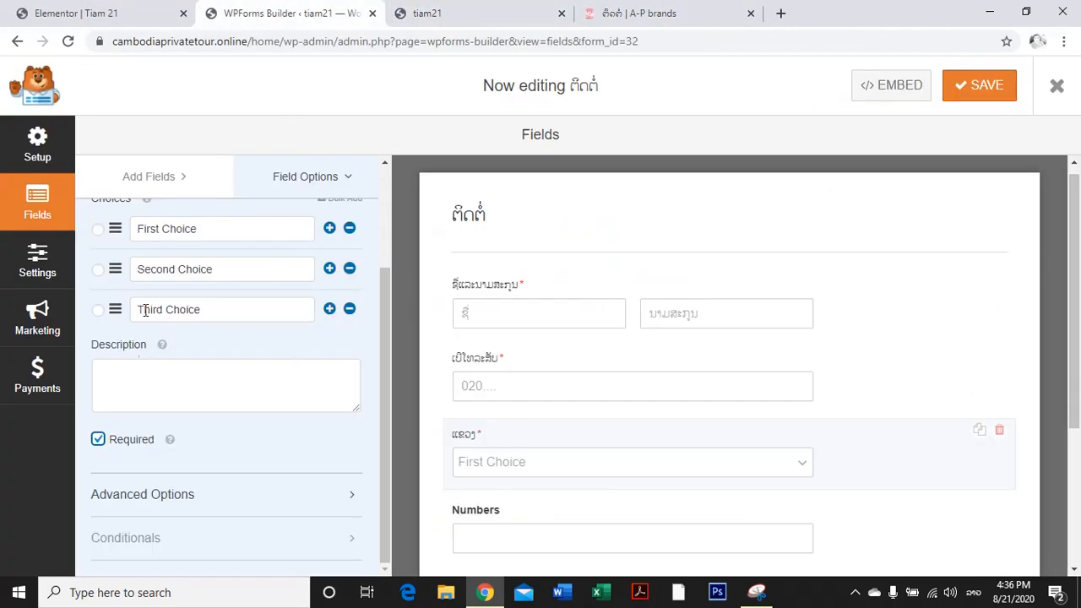
{"action": "triple_click", "coordinate": [254, 232]}
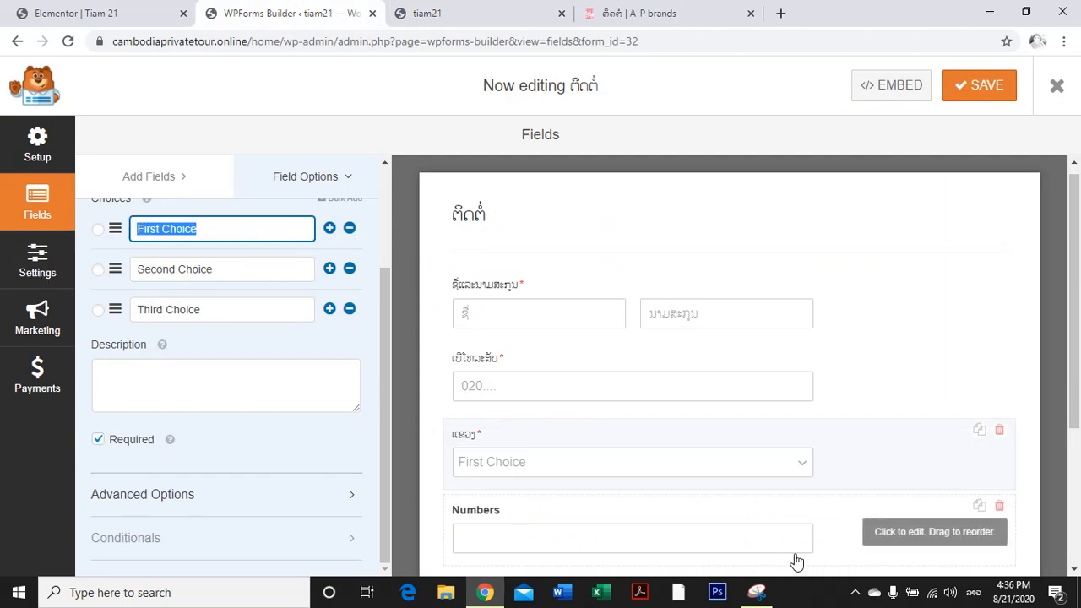
{"action": "type", "text": "ប​"}
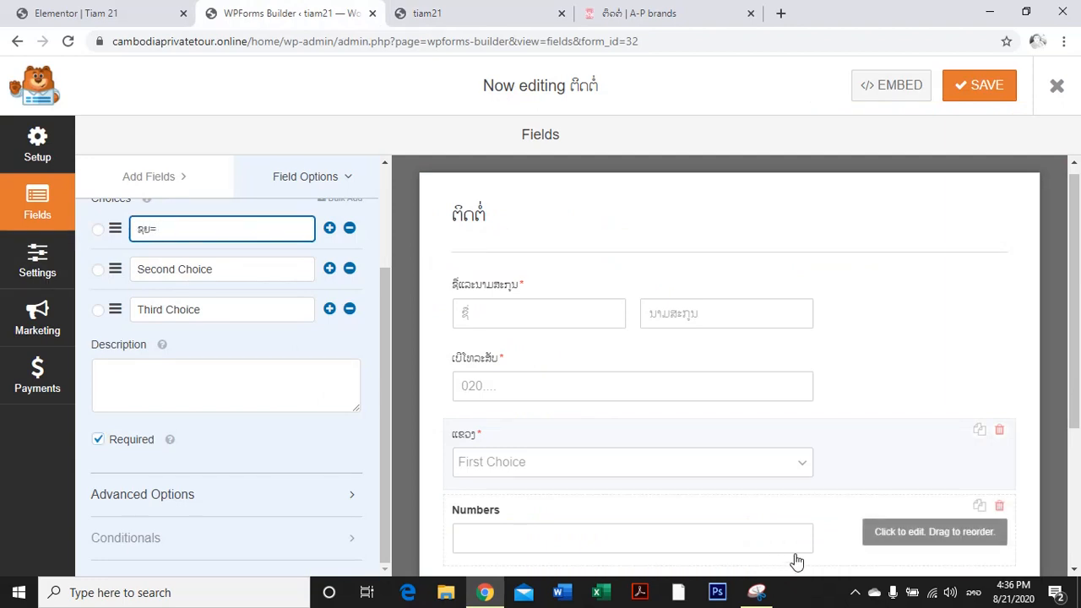
{"action": "type", "text": "ຸມ=ຂວງ"}
{"action": "triple_click", "coordinate": [192, 240]}
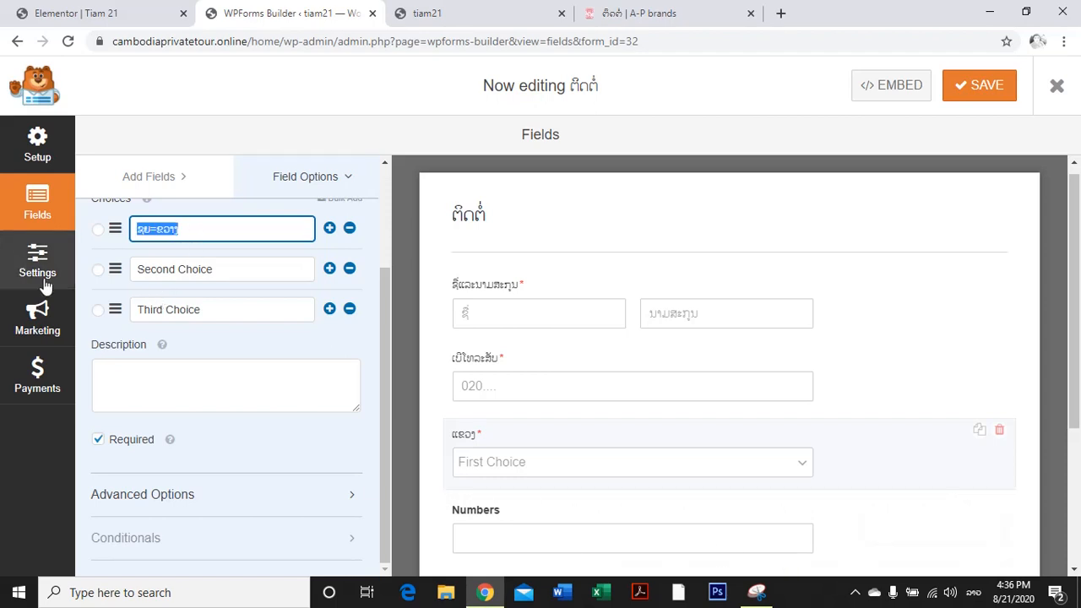
{"action": "type", "text": "ສ"}
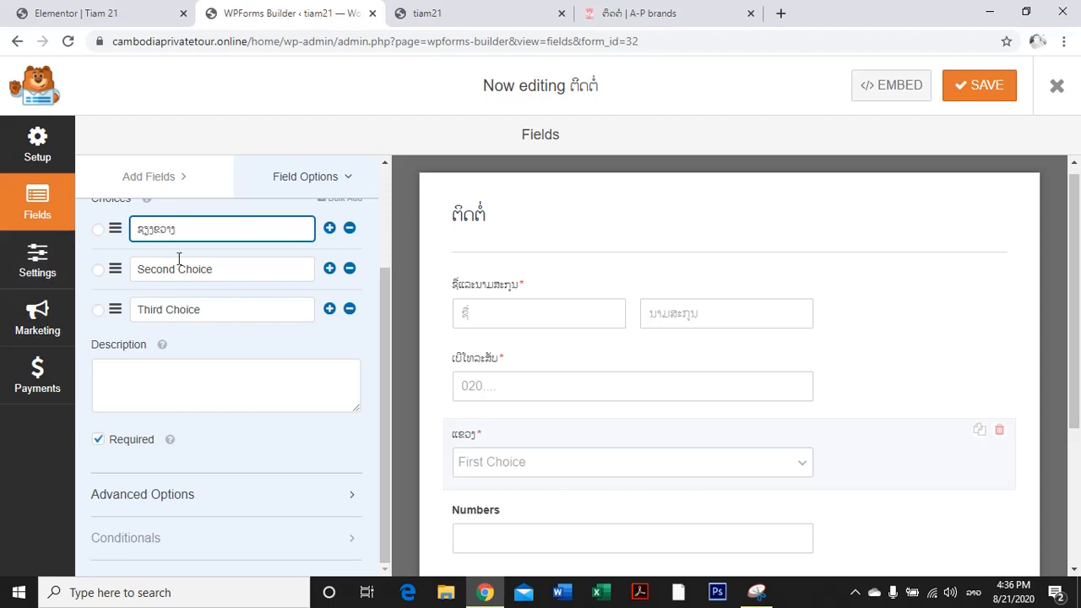
{"action": "triple_click", "coordinate": [244, 274]}
{"action": "type", "text": "ດ"}
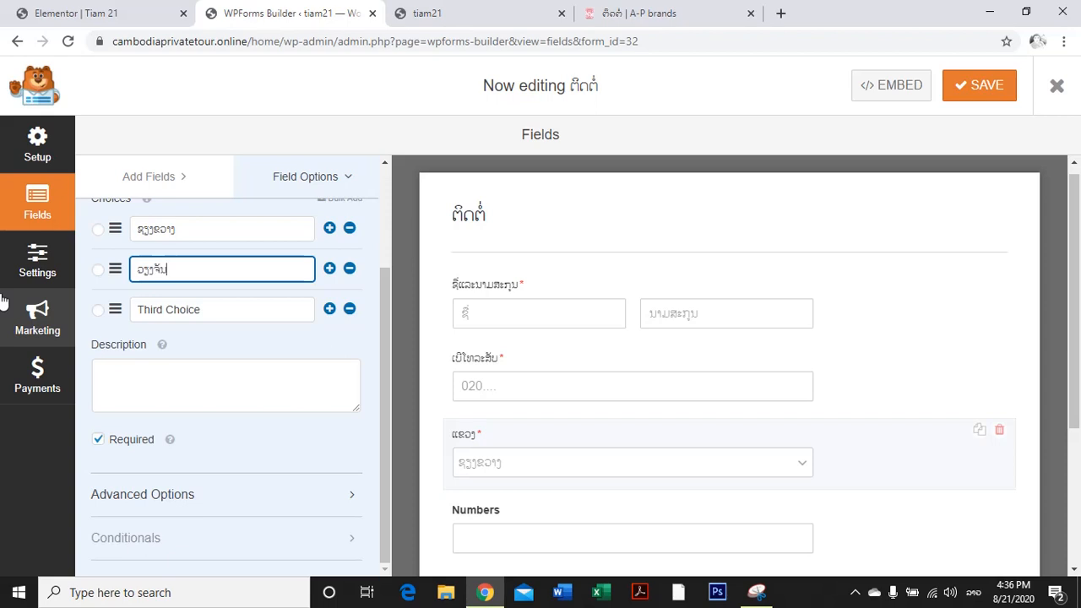
Set the province dropdown's third choice to ວັງວຽງ and add a fourth choice ນະຄອນຫຼວງ.
{"action": "triple_click", "coordinate": [212, 309]}
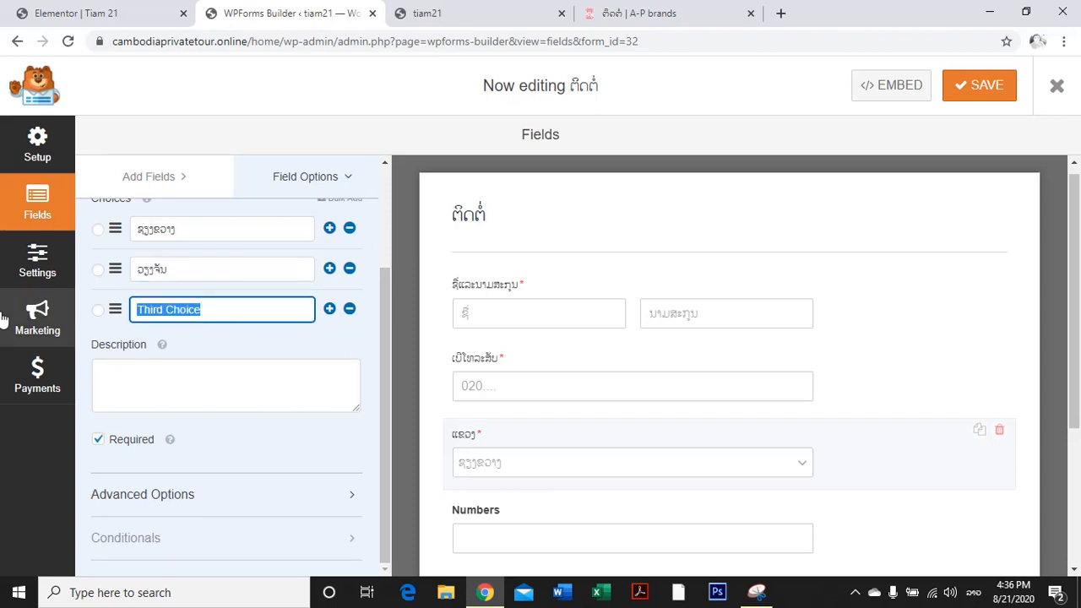
{"action": "type", "text": "%"}
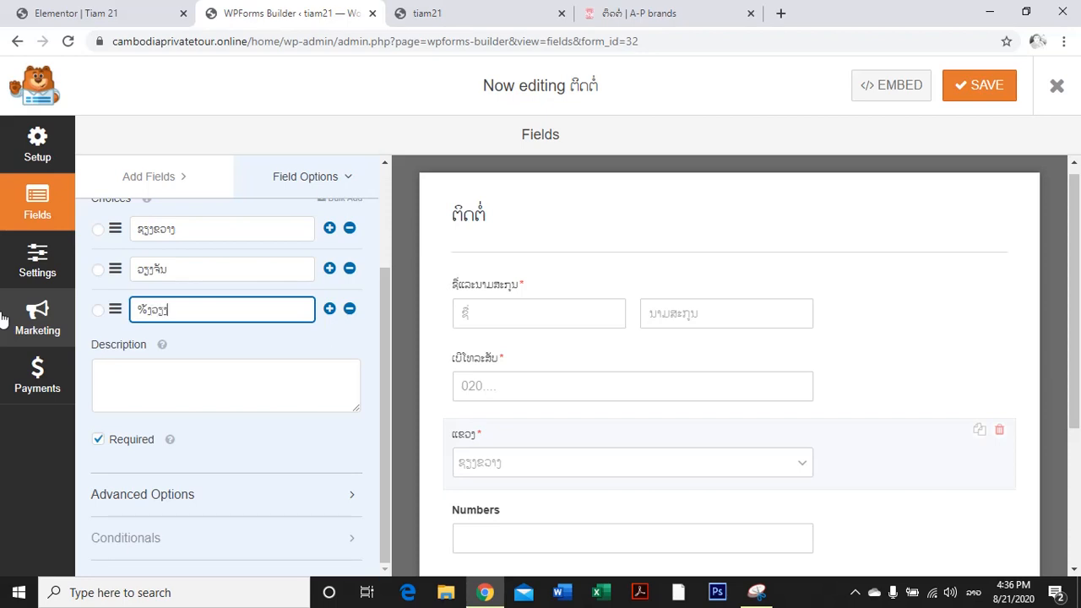
{"action": "type", "text": "ັວຽງ"}
{"action": "key", "text": "Home"}
{"action": "key", "text": "shift+Right"}
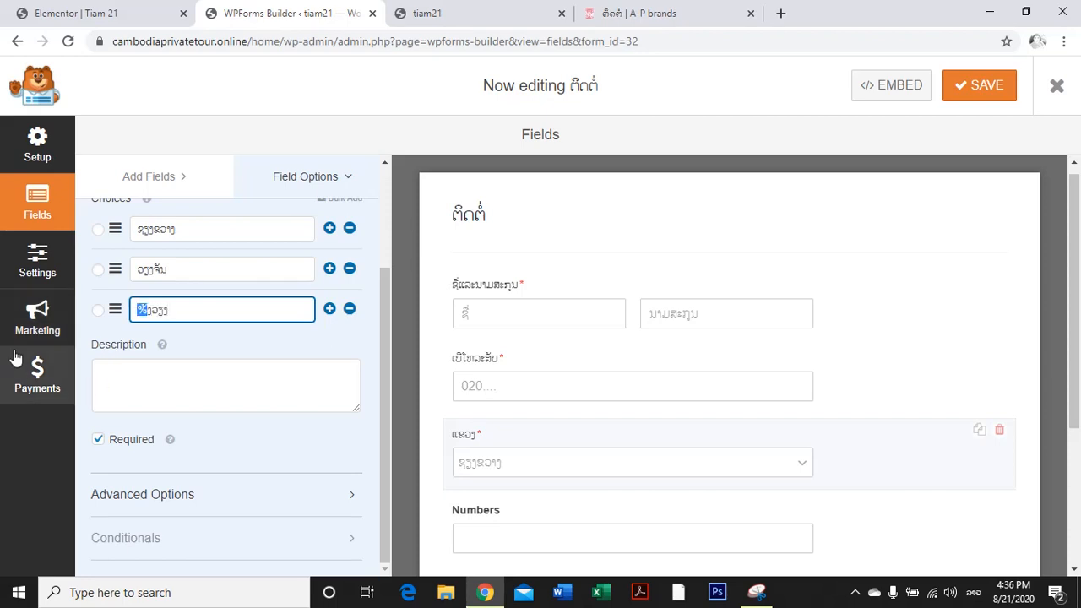
{"action": "key", "text": "BackSpace"}
{"action": "type", "text": "ວັງ"}
{"action": "left_click", "coordinate": [328, 309]}
{"action": "left_click", "coordinate": [229, 350]}
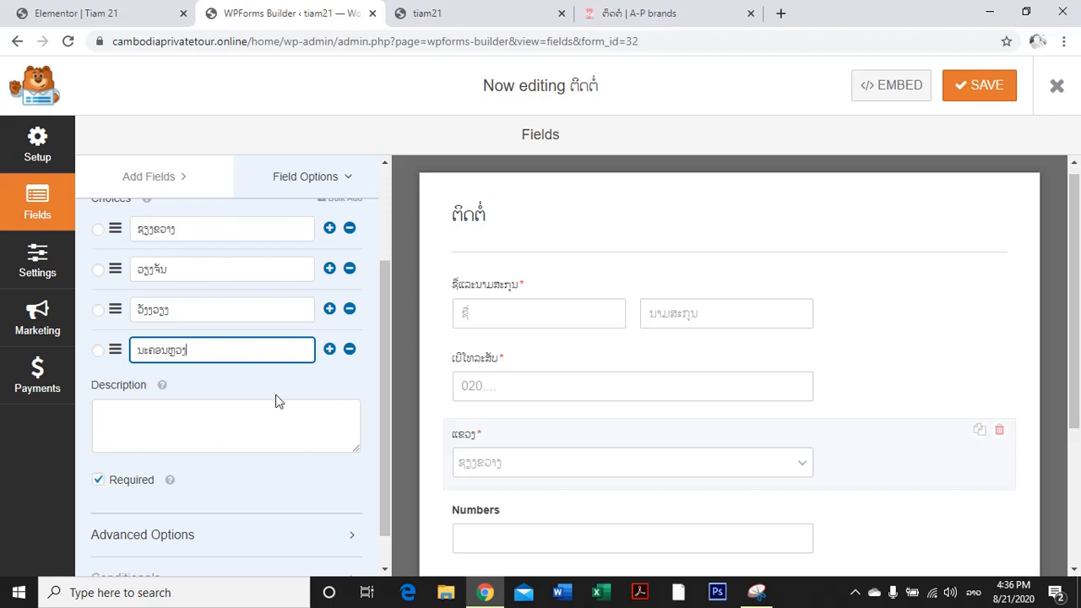
Label the remaining Numbers field ສັ່ງຈຳນວນ, copied from the A-P brands form, and make it required.
{"action": "scroll", "coordinate": [253, 430], "scroll_direction": "down", "scroll_amount": 1}
{"action": "scroll", "coordinate": [557, 401], "scroll_direction": "down", "scroll_amount": 1}
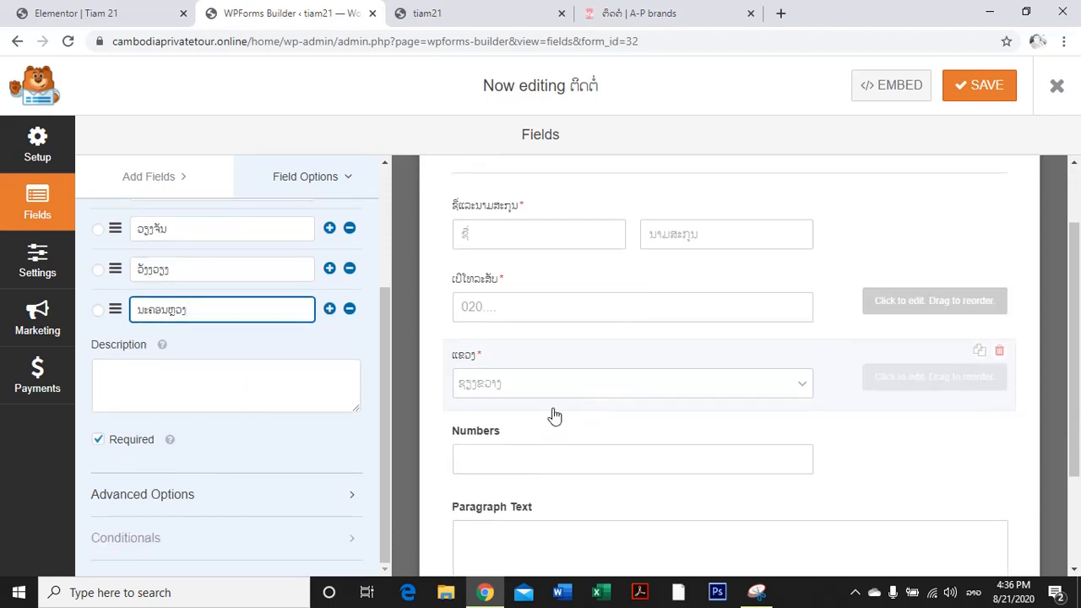
{"action": "left_click", "coordinate": [475, 438]}
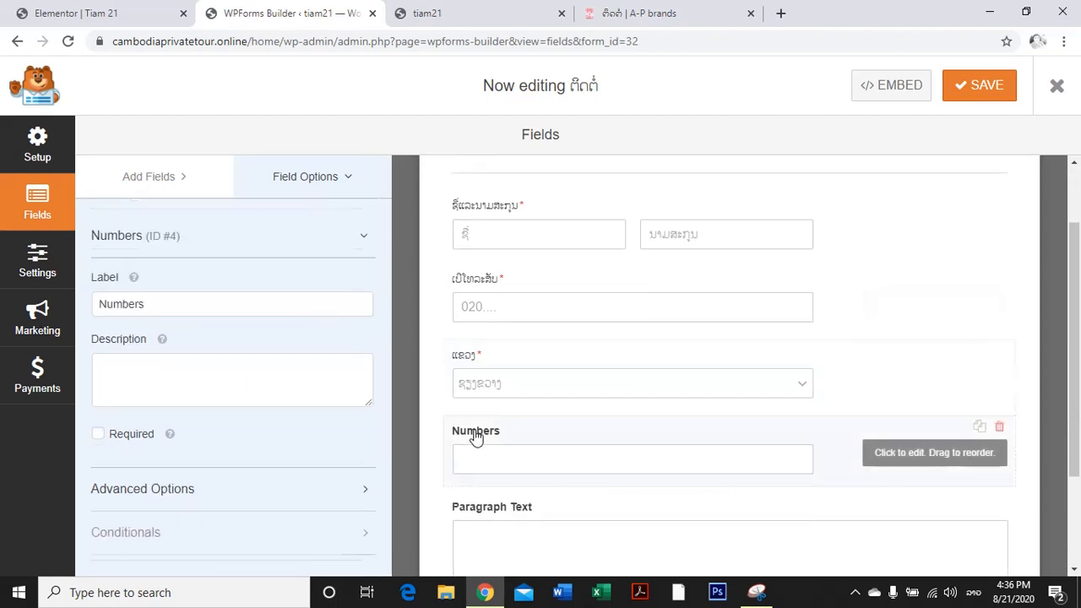
{"action": "double_click", "coordinate": [198, 303]}
{"action": "left_click", "coordinate": [661, 17]}
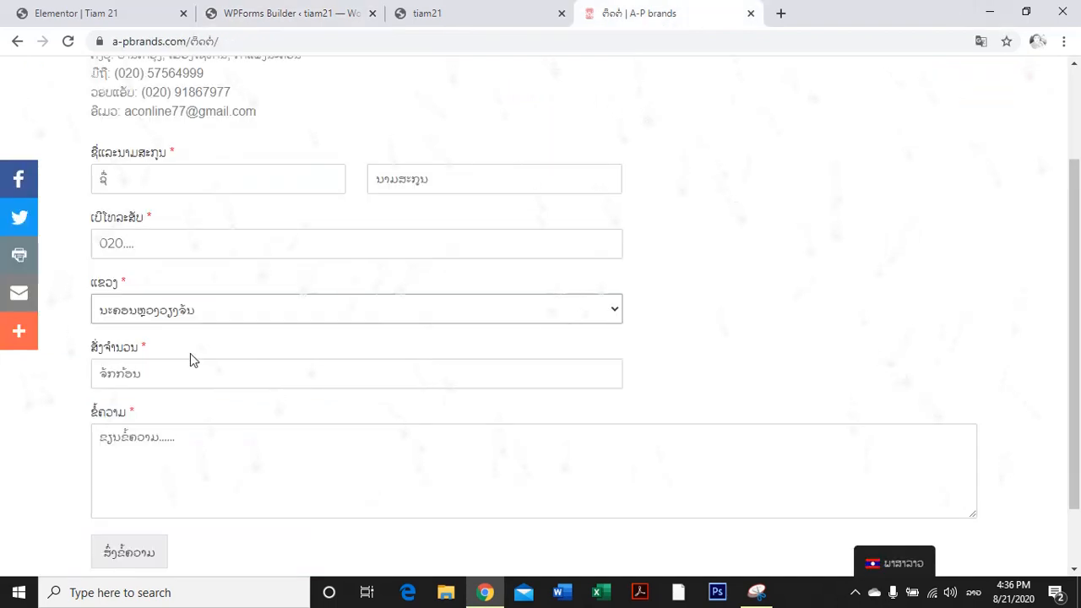
{"action": "left_click_drag", "start_coordinate": [190, 355], "coordinate": [140, 348]}
{"action": "key", "text": "ctrl+c"}
{"action": "left_click", "coordinate": [87, 350]}
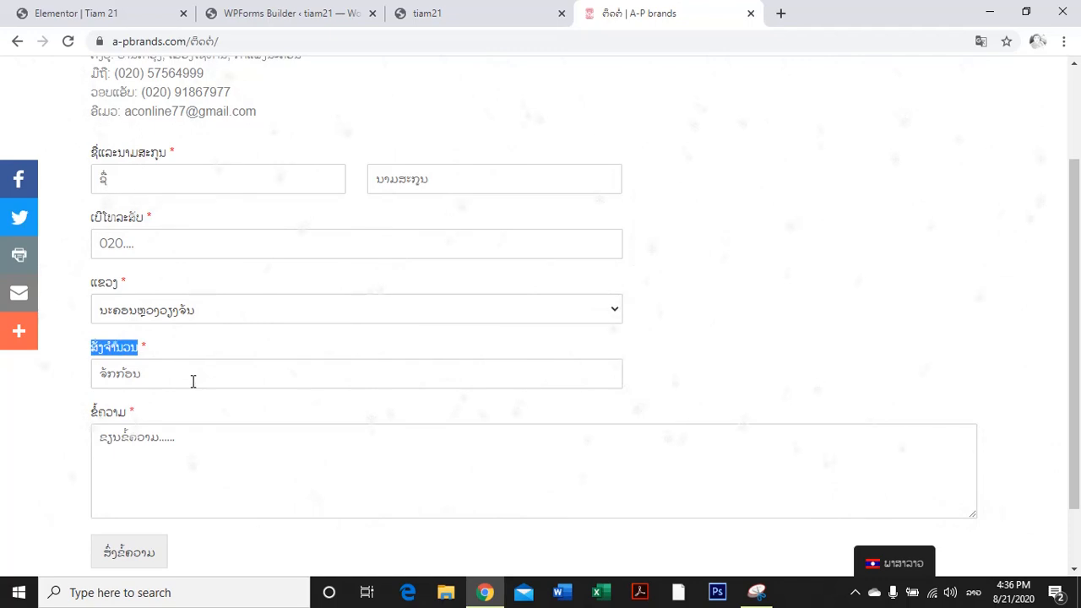
{"action": "left_click", "coordinate": [282, 10]}
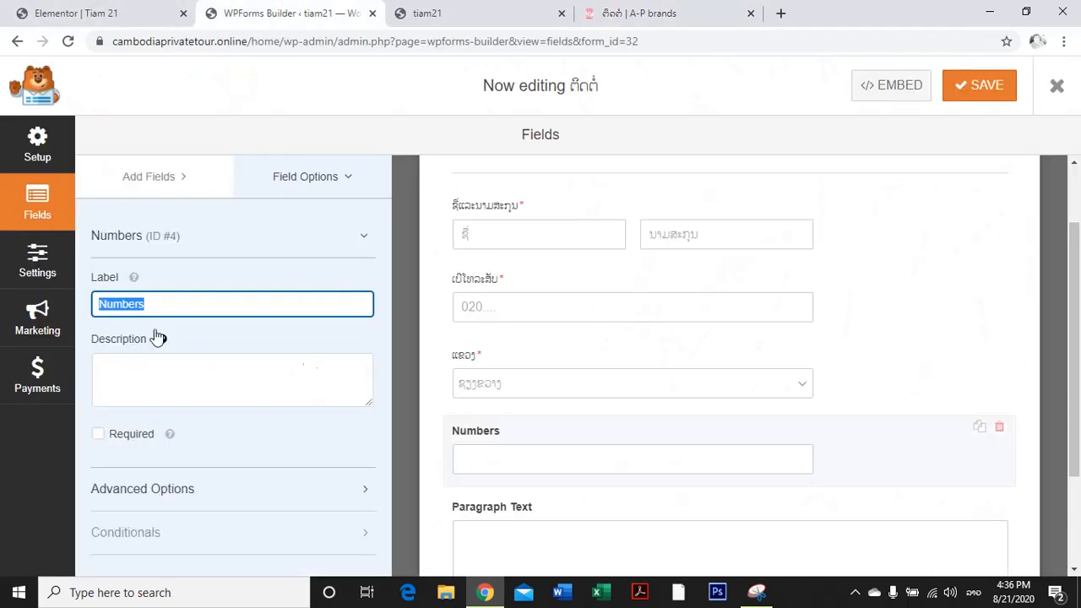
{"action": "key", "text": "ctrl+v"}
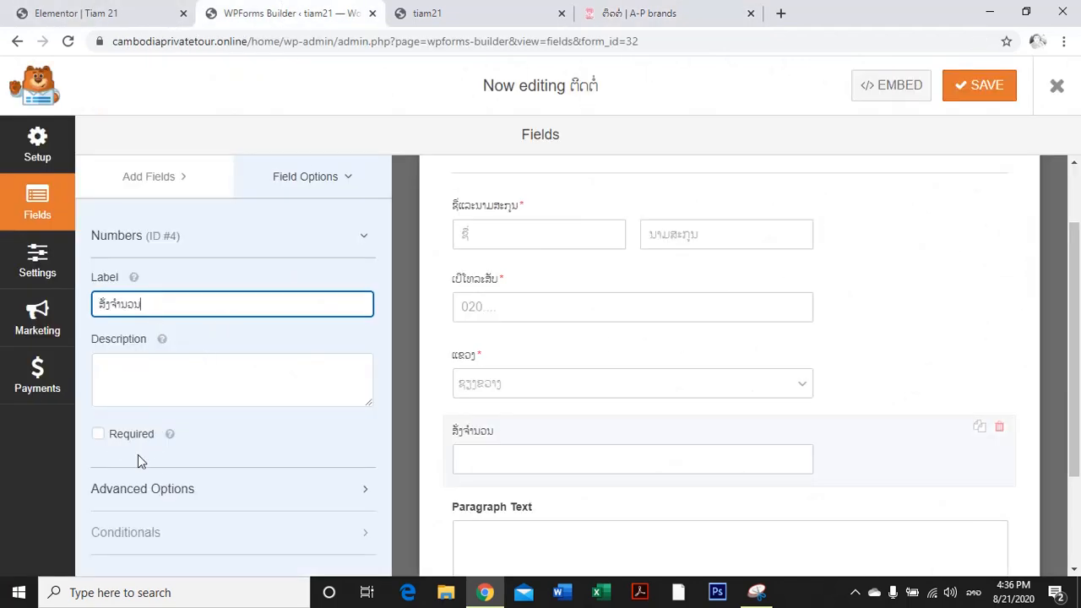
{"action": "left_click", "coordinate": [100, 434]}
Set the placeholder text of the ສັ່ງຈຳນວນ field to ຈັກກ້ອນ in its advanced options.
{"action": "left_click", "coordinate": [150, 488]}
{"action": "scroll", "coordinate": [220, 431], "scroll_direction": "down", "scroll_amount": 2}
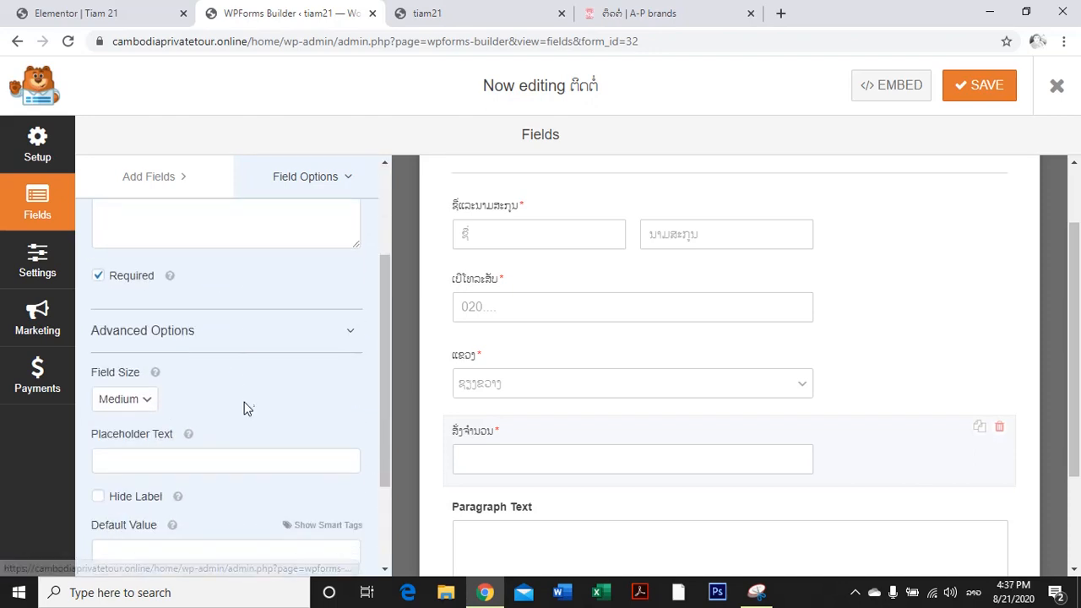
{"action": "left_click", "coordinate": [173, 461]}
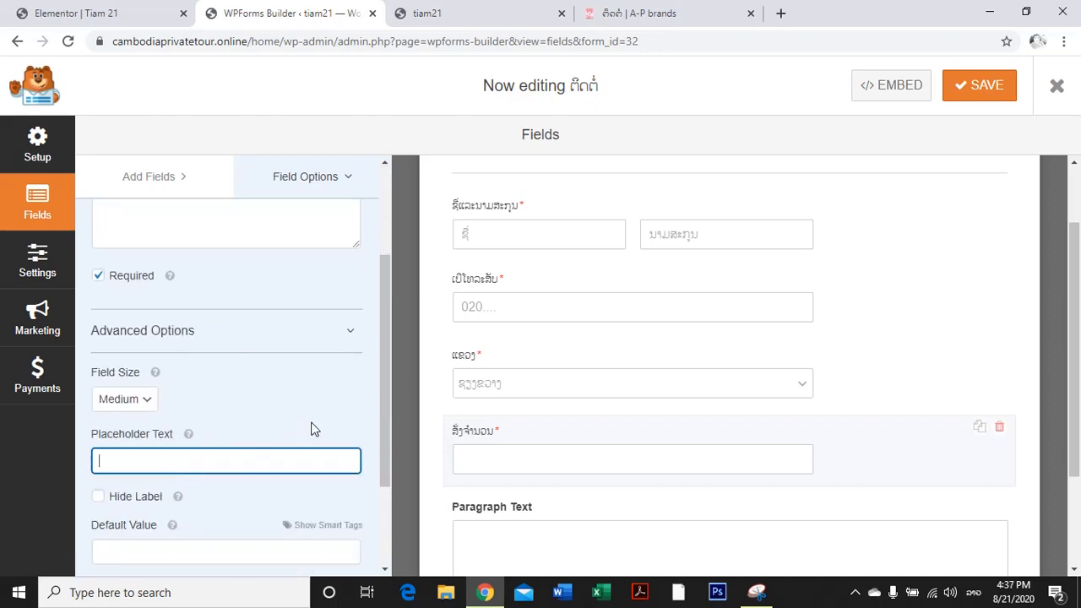
{"action": "type", "text": "ຈັກອ"}
{"action": "type", "text": "່"}
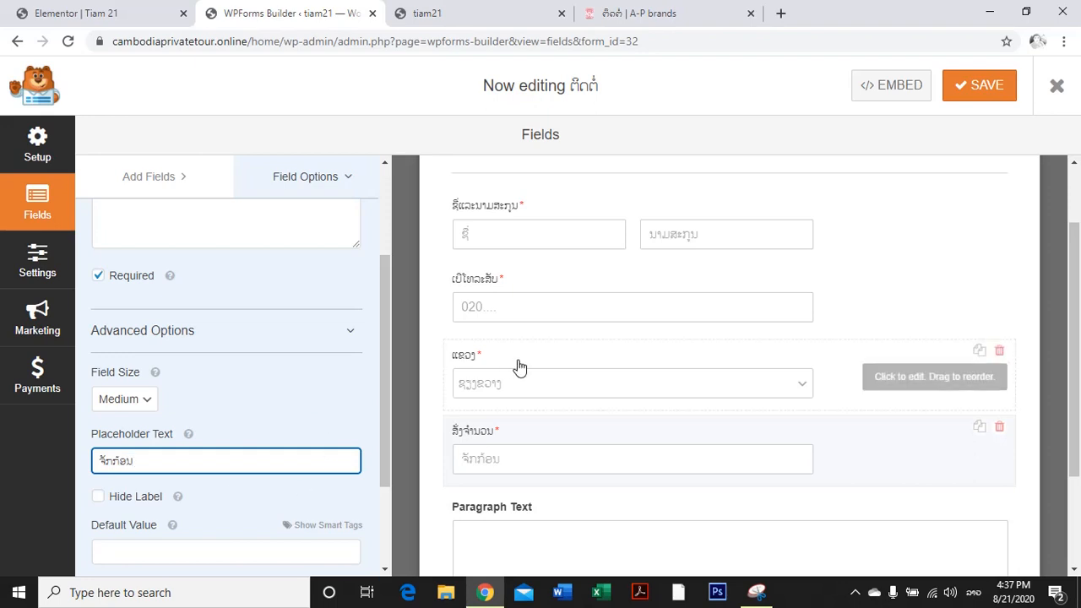
Replace the Paragraph Text field's label with ຂໍ້ຄວາມ, copied from the A-P brands contact form.
{"action": "scroll", "coordinate": [511, 372], "scroll_direction": "down", "scroll_amount": 2}
{"action": "left_click", "coordinate": [481, 368]}
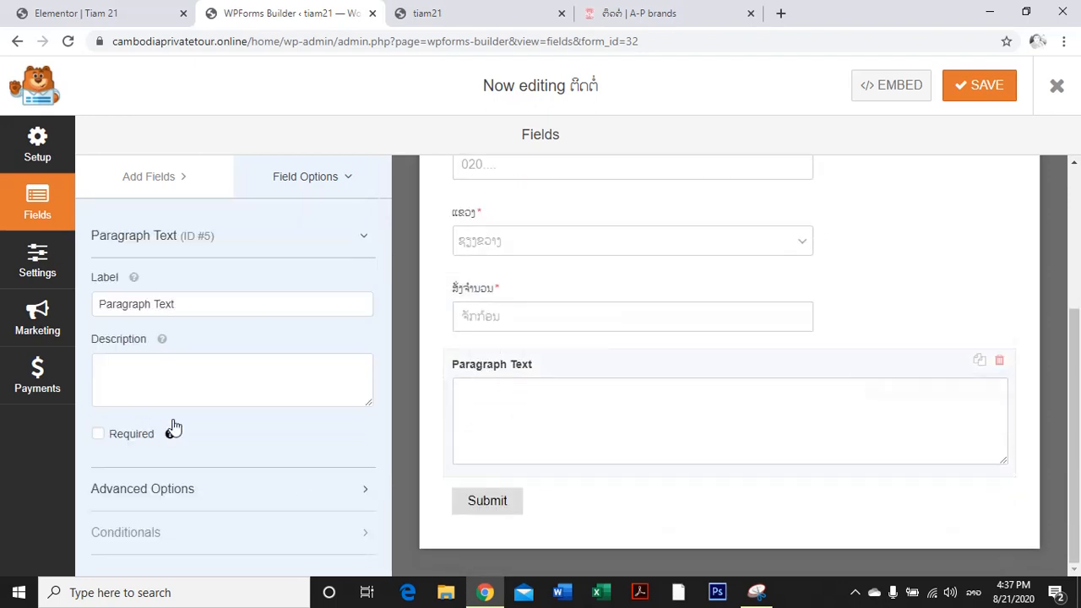
{"action": "left_click_drag", "start_coordinate": [188, 307], "coordinate": [5, 313]}
{"action": "key", "text": "BackSpace"}
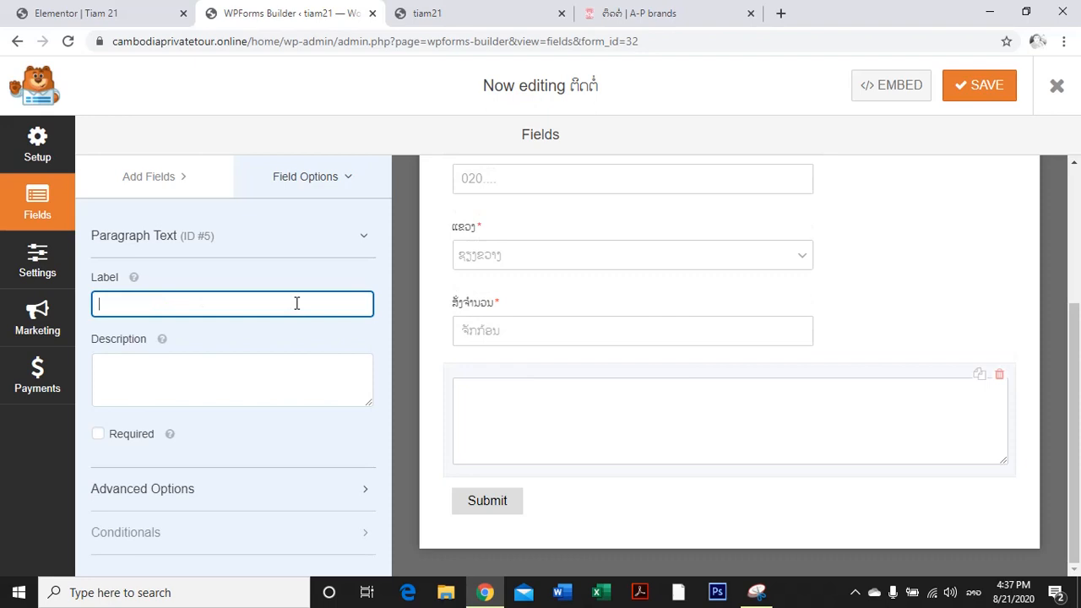
{"action": "left_click", "coordinate": [97, 434]}
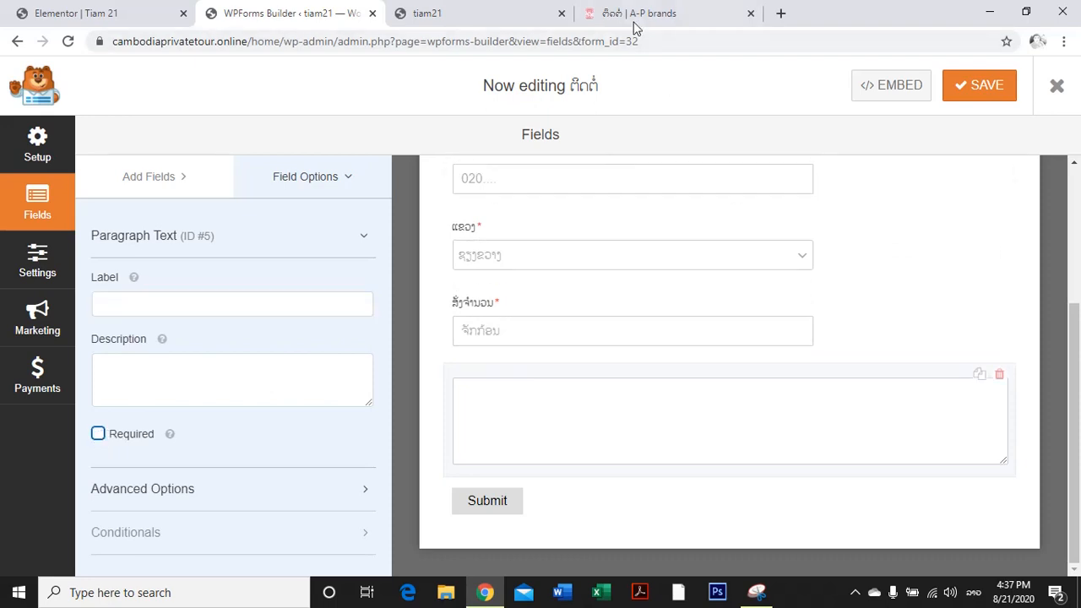
{"action": "left_click", "coordinate": [635, 15]}
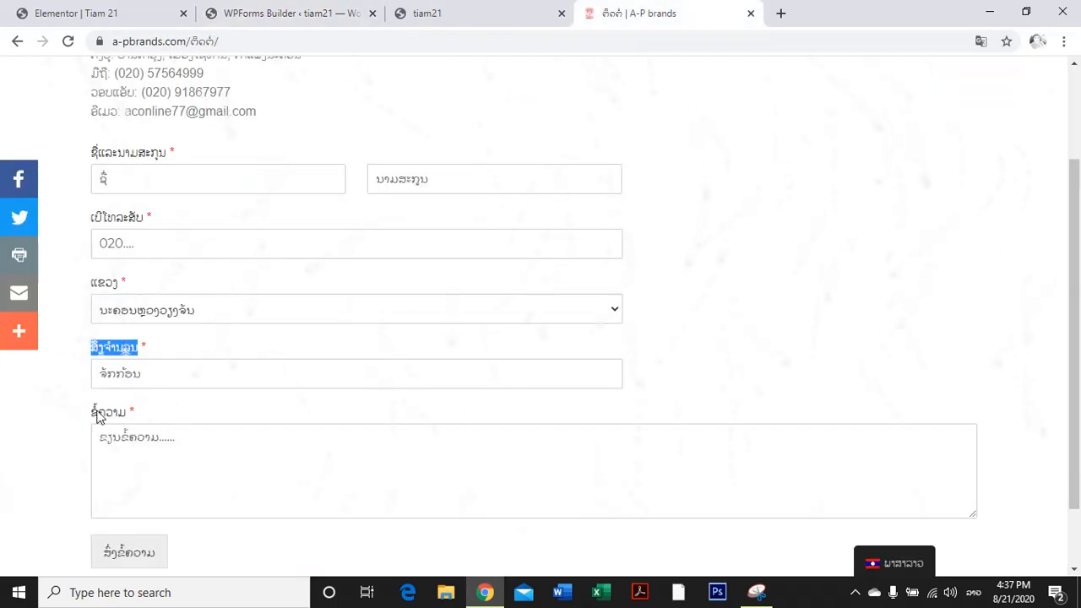
{"action": "left_click_drag", "start_coordinate": [91, 412], "coordinate": [127, 418]}
{"action": "key", "text": "ctrl+c"}
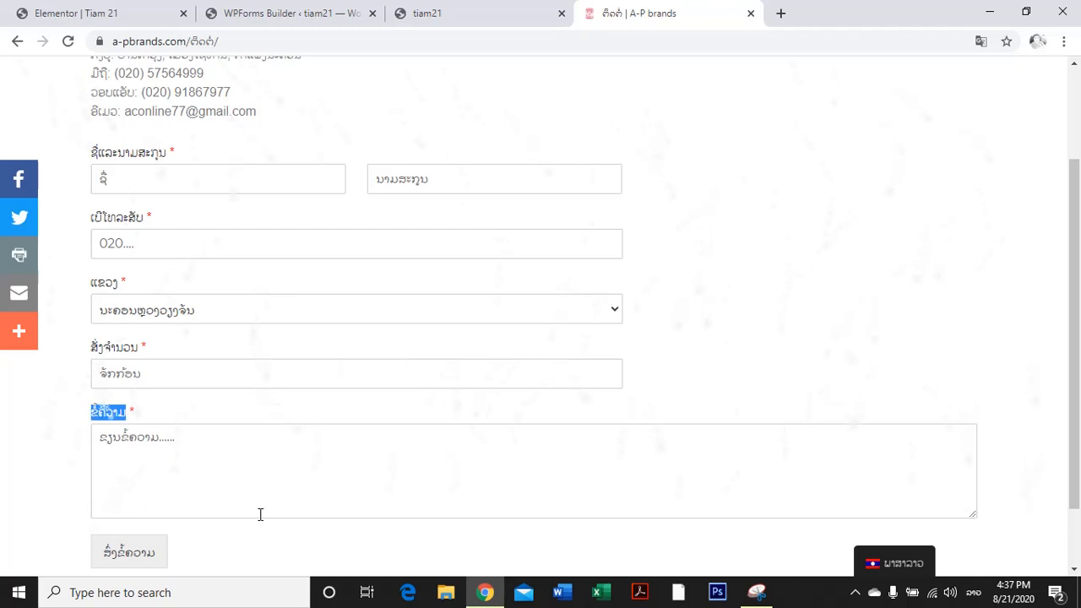
{"action": "left_click", "coordinate": [313, 12]}
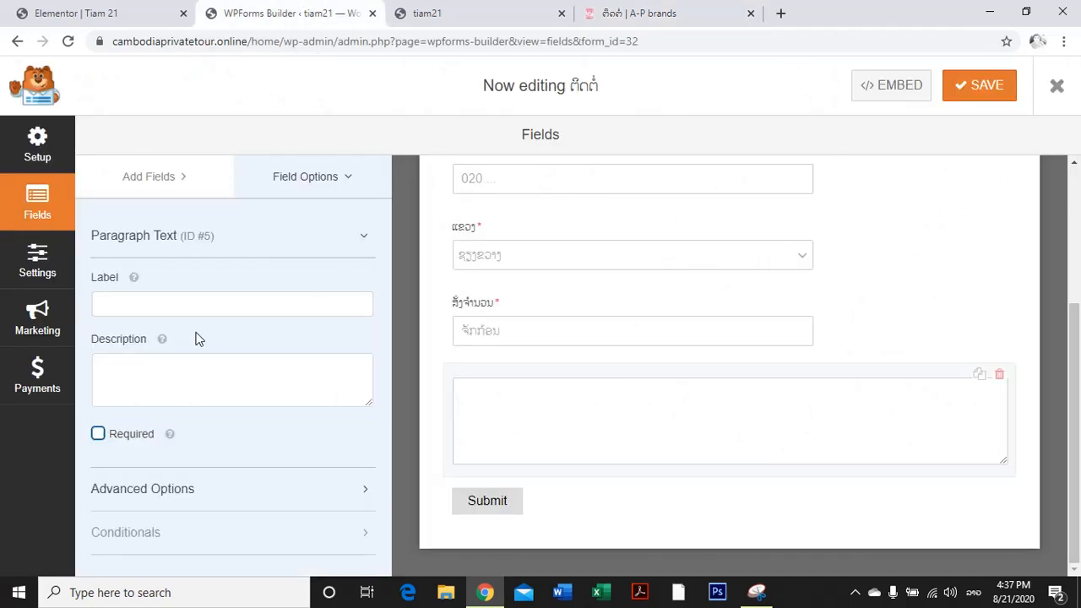
{"action": "left_click", "coordinate": [163, 301]}
{"action": "key", "text": "ctrl+v"}
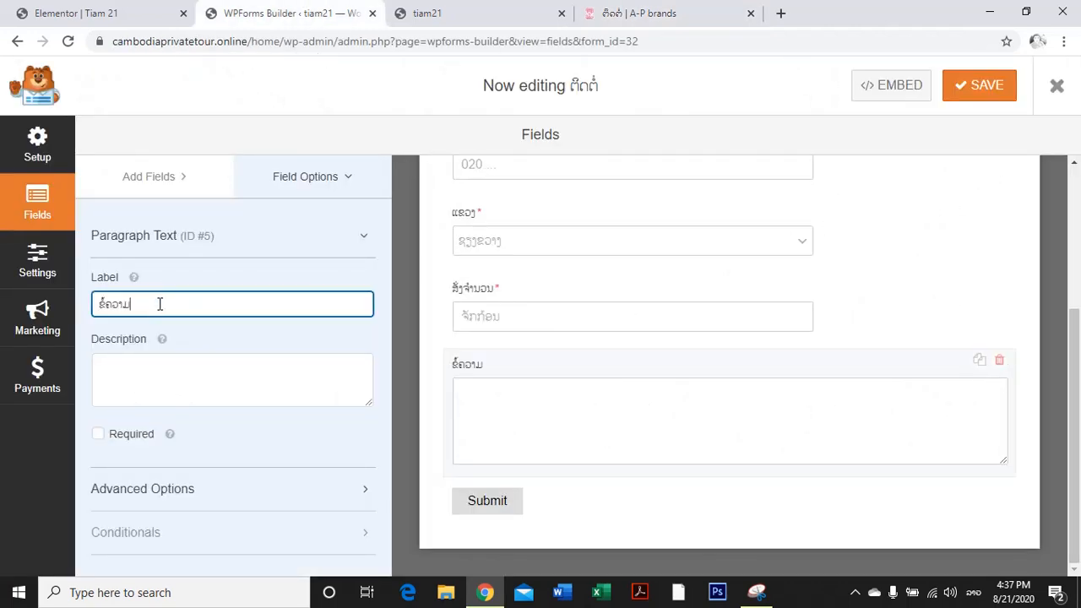
Set the ຂໍ້ຄວາມ field's placeholder text to ຂຽນຂໍ້ຄວາມ..... in its advanced options and save the form.
{"action": "left_click", "coordinate": [159, 496]}
{"action": "scroll", "coordinate": [211, 470], "scroll_direction": "down", "scroll_amount": 2}
{"action": "left_click", "coordinate": [192, 461]}
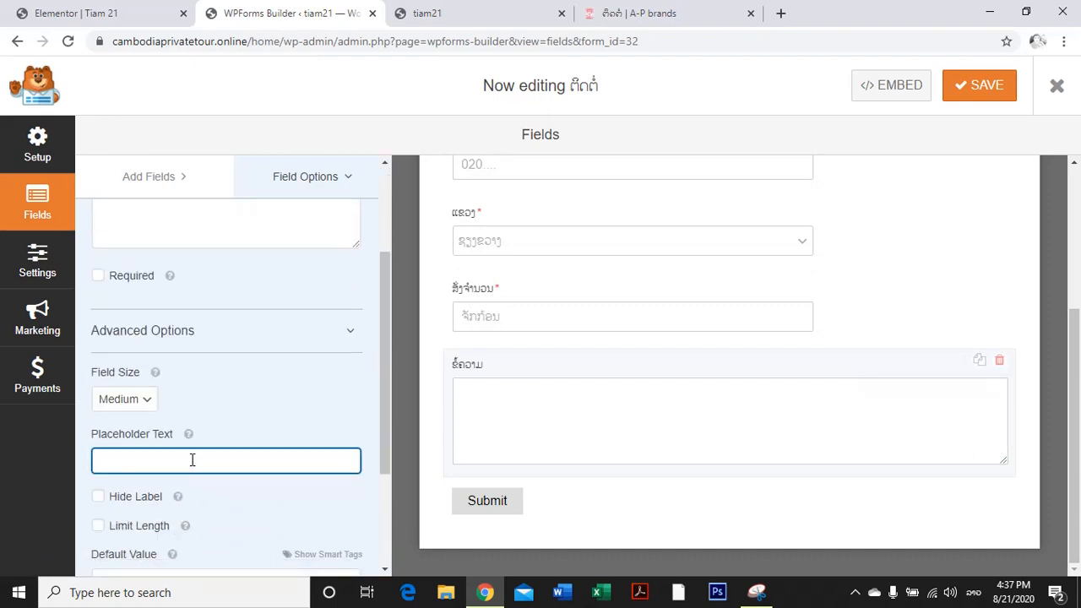
{"action": "key", "text": "ctrl+v"}
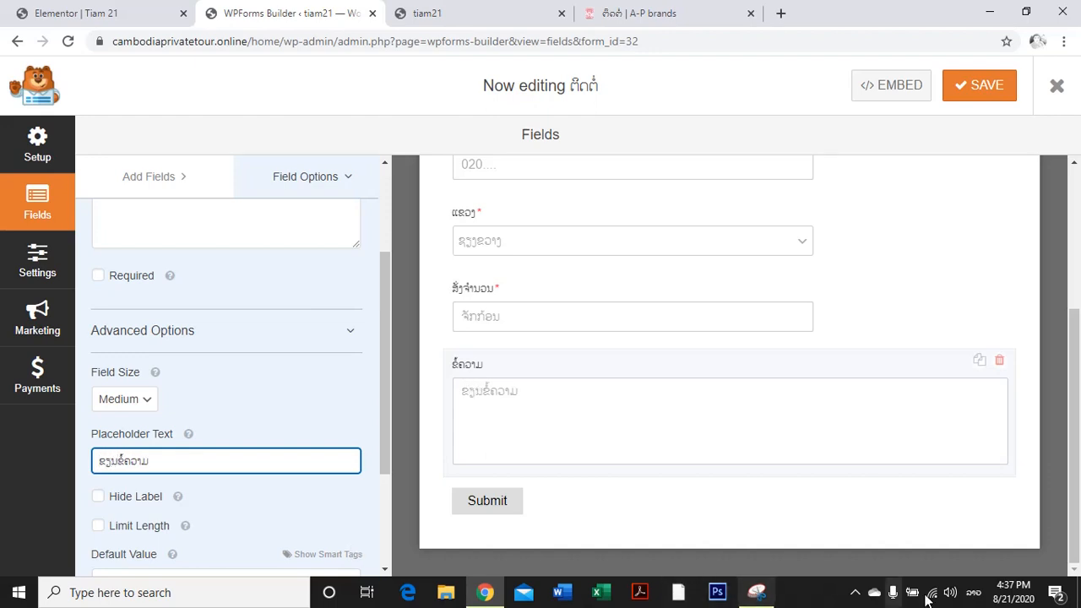
{"action": "left_click", "coordinate": [973, 593]}
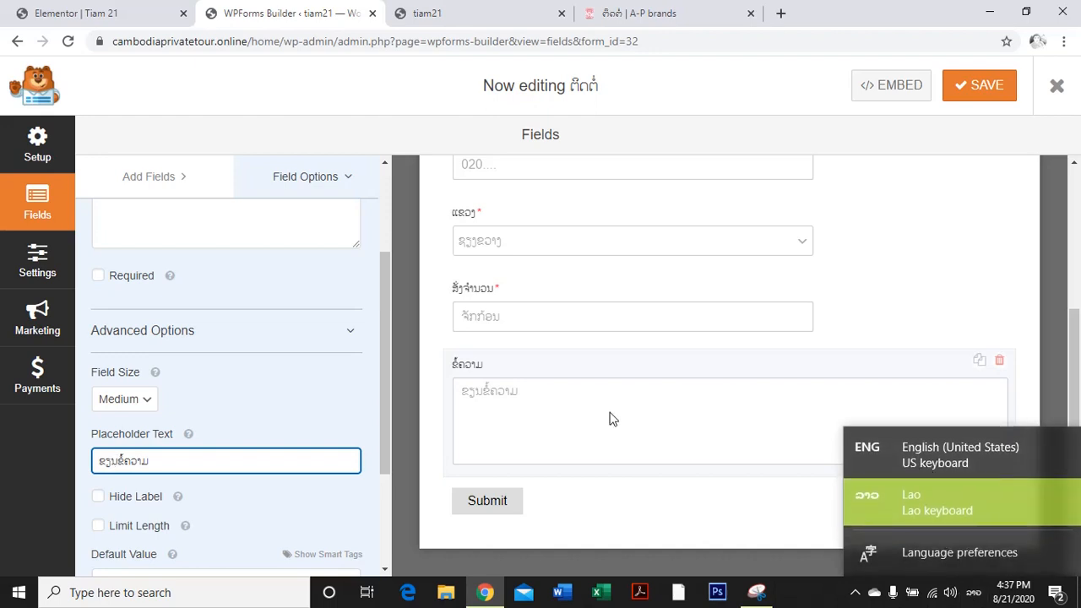
{"action": "left_click", "coordinate": [183, 460]}
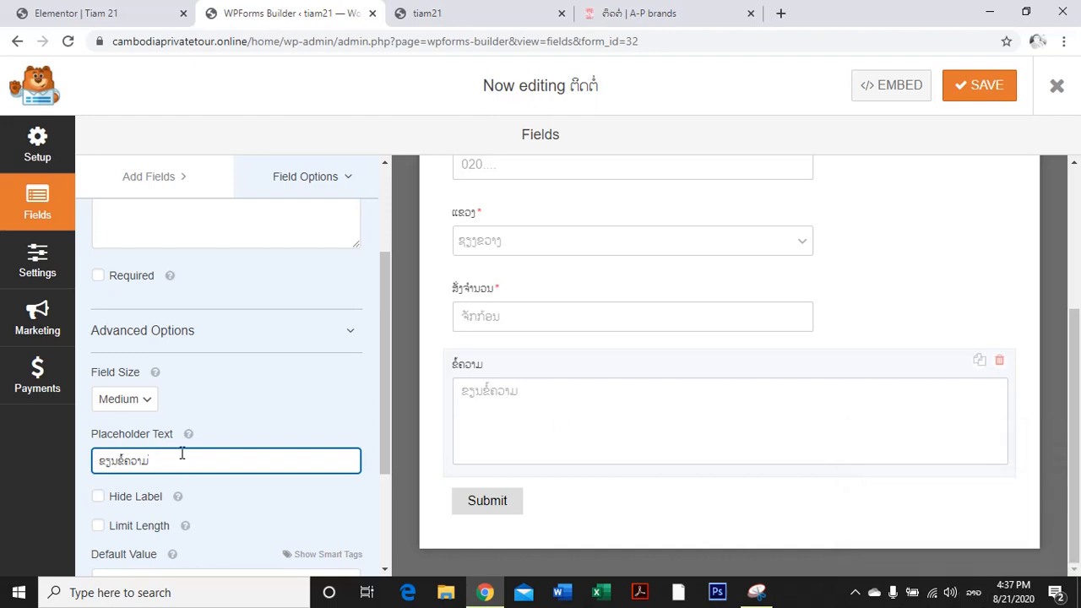
{"action": "key", "text": "BackSpace"}
{"action": "key", "text": "BackSpace"}
{"action": "key", "text": "BackSpace"}
{"action": "key", "text": "BackSpace"}
{"action": "left_click", "coordinate": [972, 592]}
{"action": "left_click", "coordinate": [957, 455]}
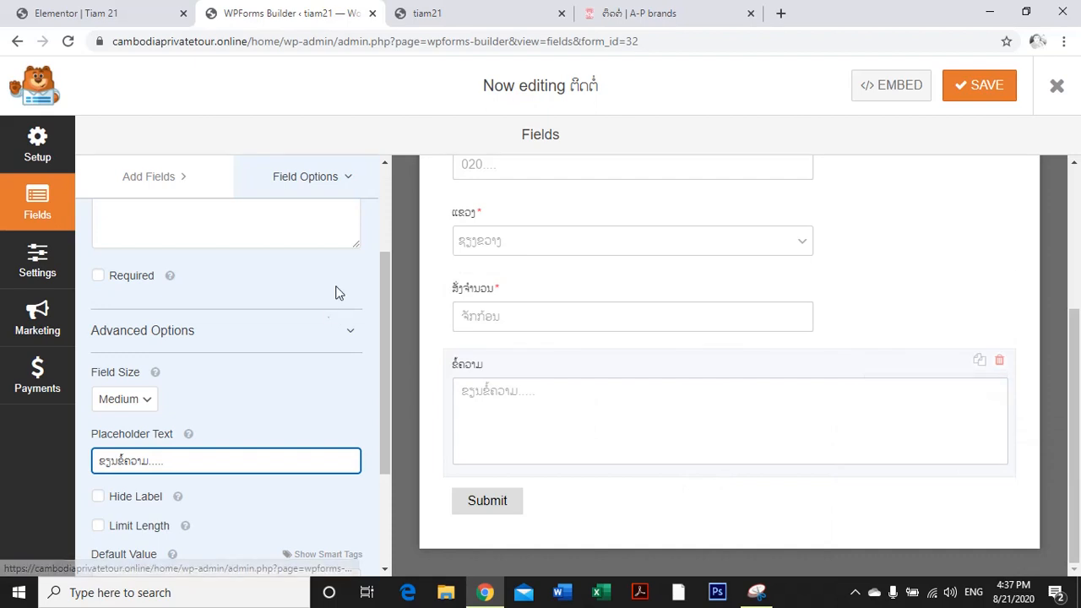
{"action": "left_click", "coordinate": [980, 88]}
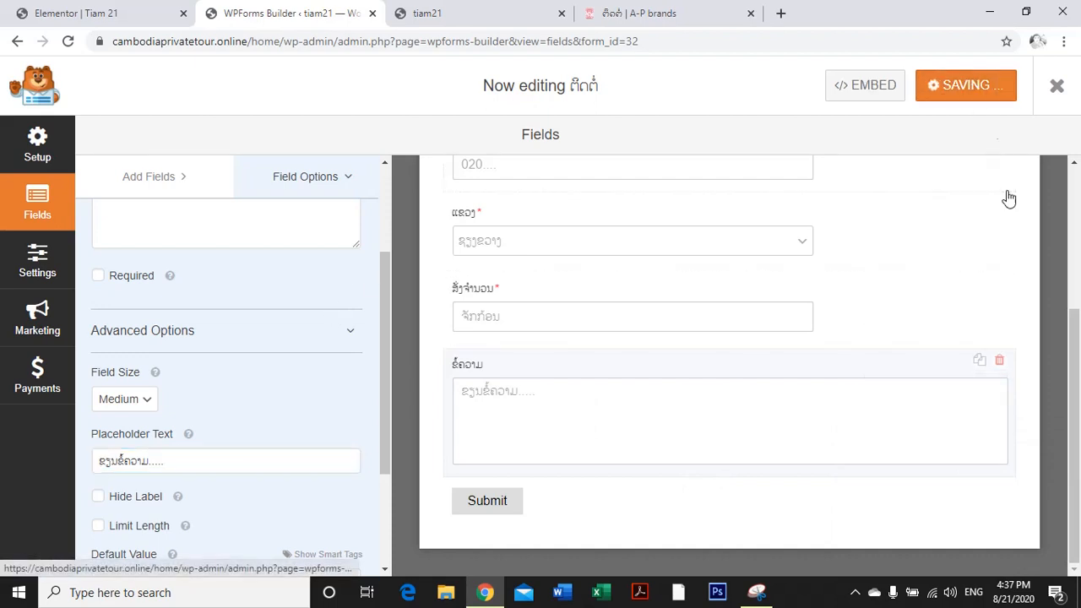
Use the embed wizard to choose the existing page ຕິດຕໍ່ for the form and open that page for editing.
{"action": "left_click", "coordinate": [885, 94]}
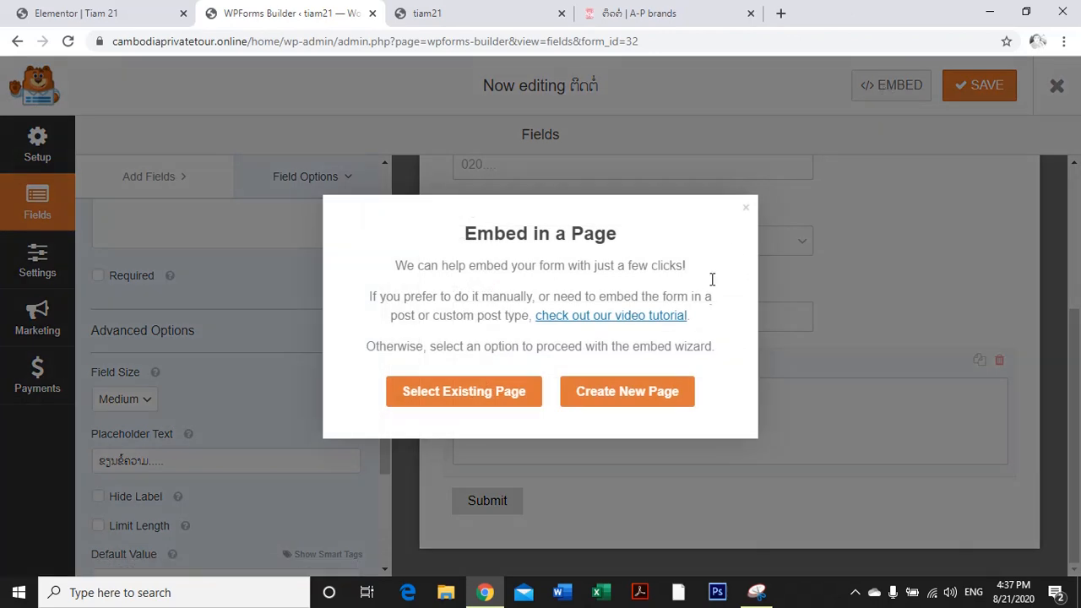
{"action": "left_click", "coordinate": [747, 208]}
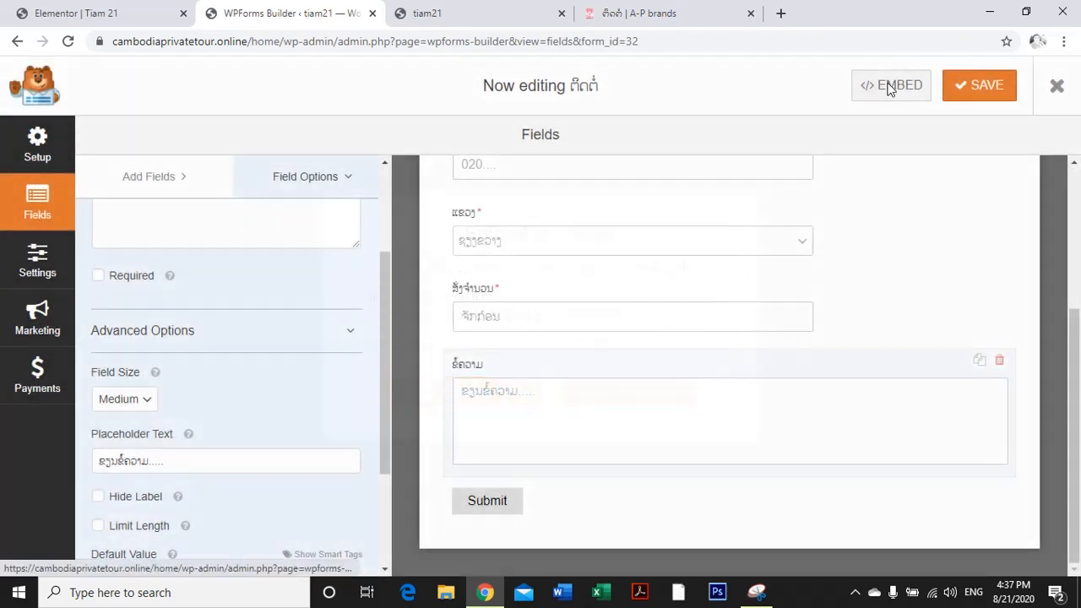
{"action": "left_click", "coordinate": [886, 85]}
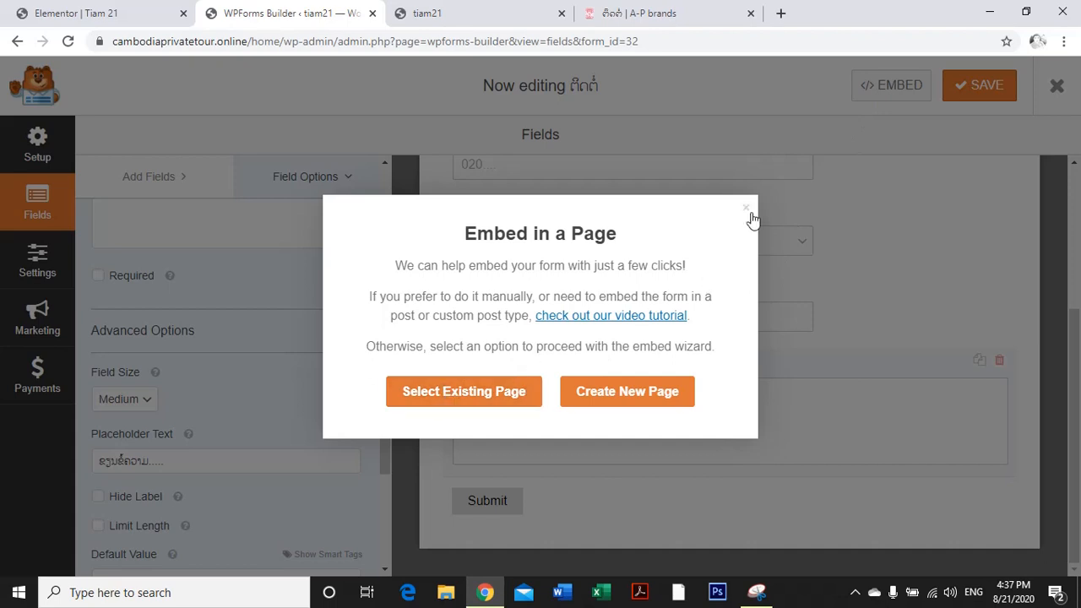
{"action": "left_click", "coordinate": [479, 395]}
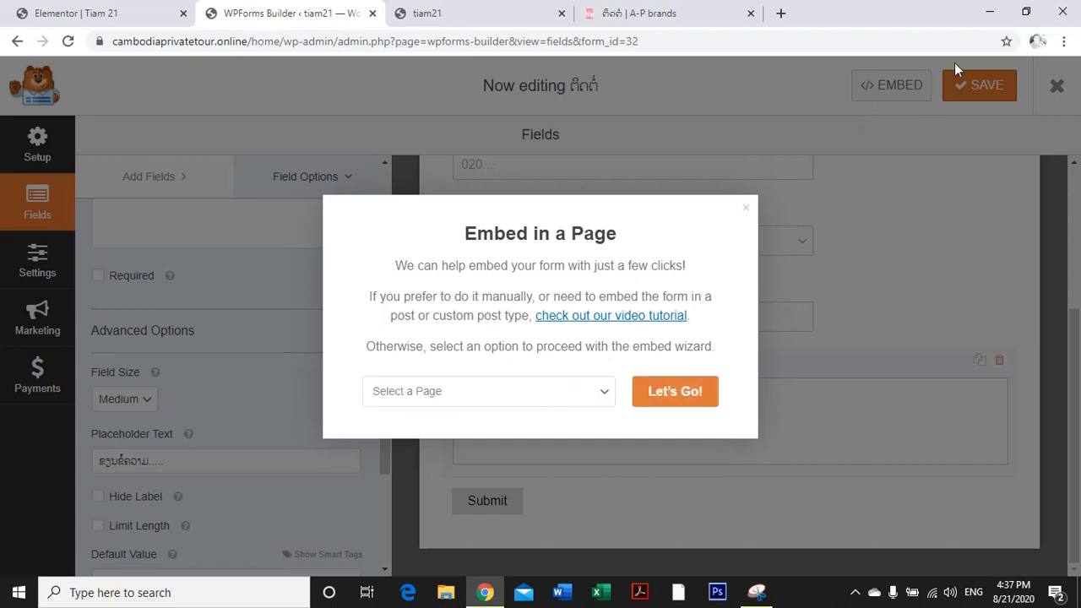
{"action": "left_click", "coordinate": [529, 399]}
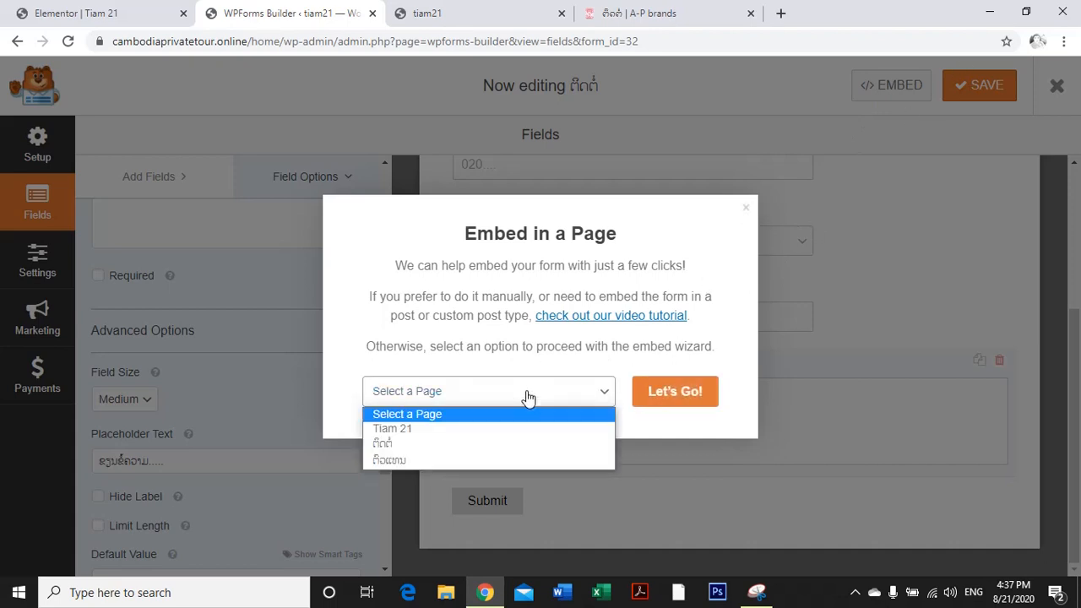
{"action": "left_click", "coordinate": [458, 454]}
{"action": "left_click", "coordinate": [668, 398]}
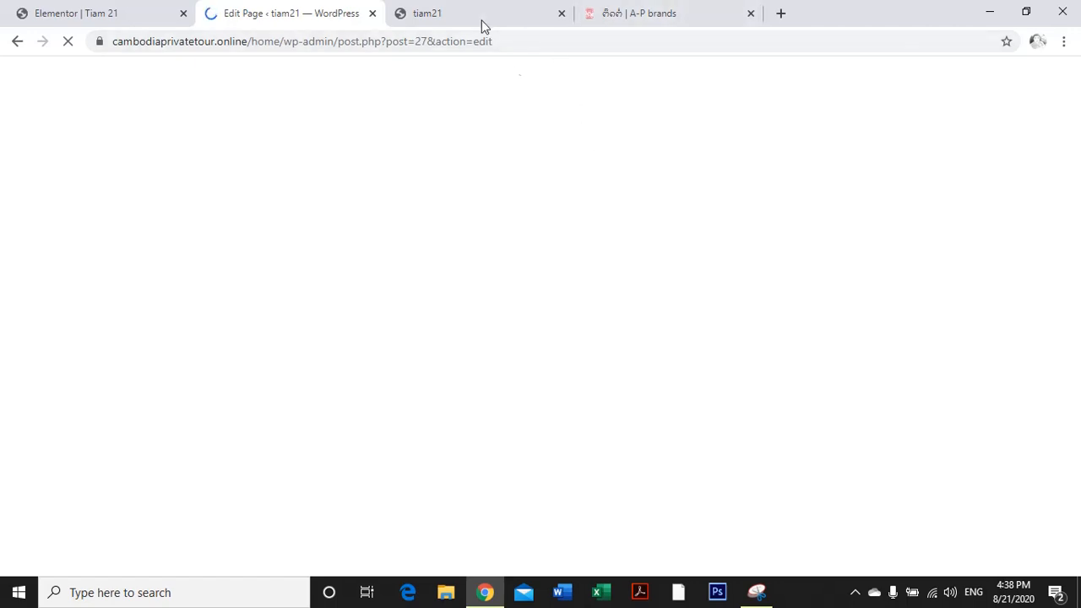
{"action": "left_click", "coordinate": [102, 243]}
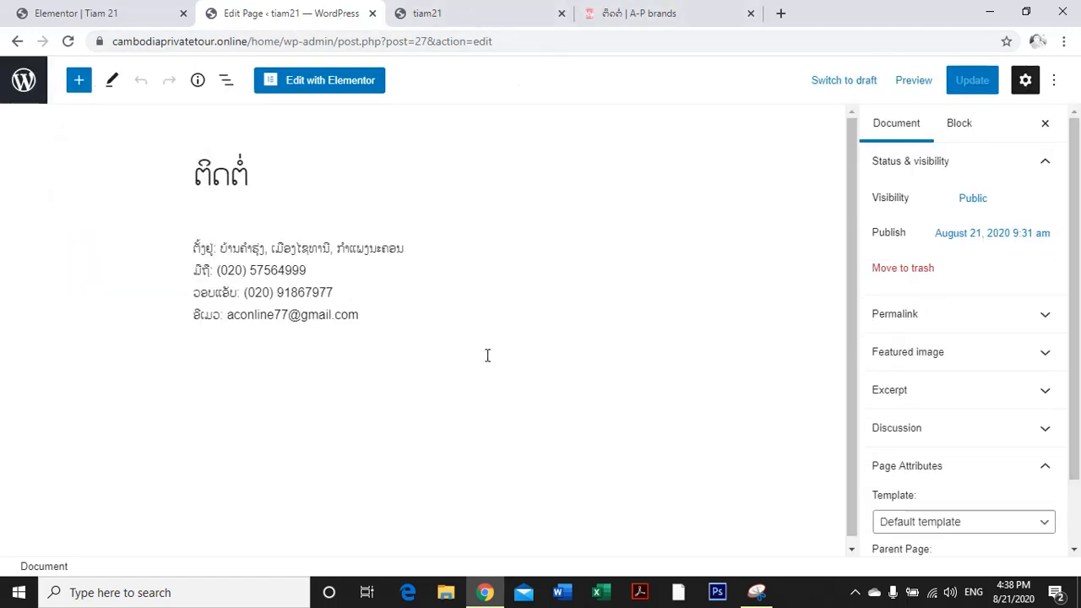
Reload the live tiam21 site and check its ຕິດຕໍ່ page against the page editor.
{"action": "left_click", "coordinate": [282, 353]}
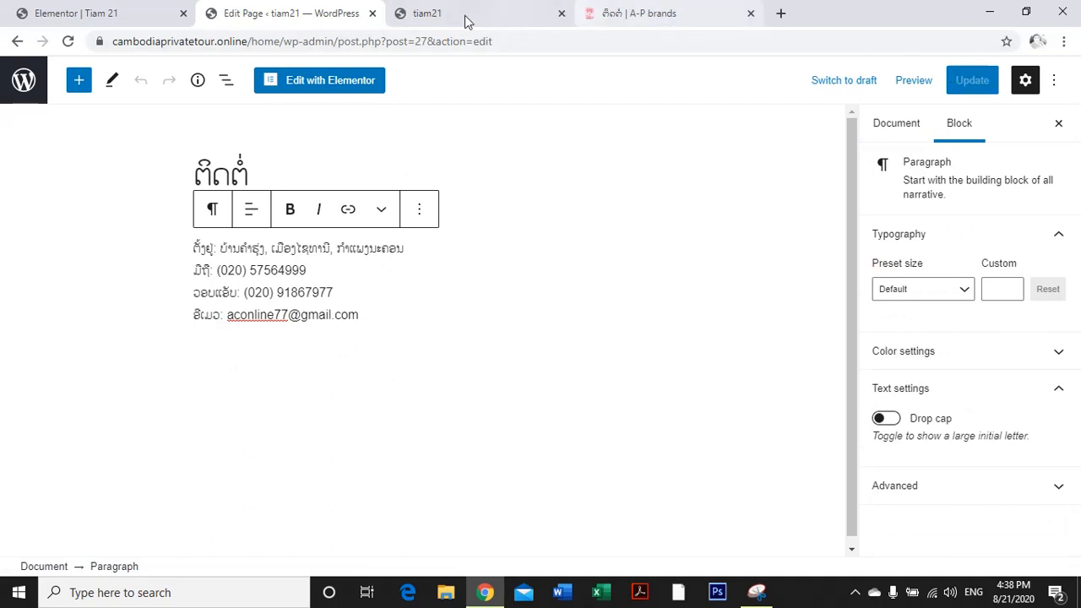
{"action": "left_click", "coordinate": [472, 13]}
{"action": "left_click", "coordinate": [73, 41]}
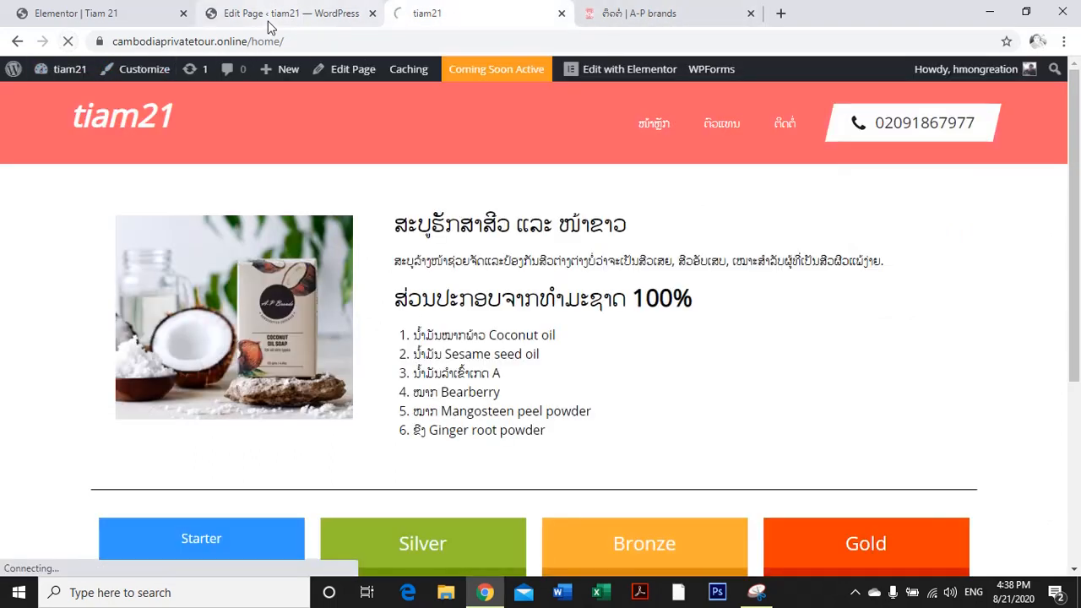
{"action": "left_click", "coordinate": [287, 13]}
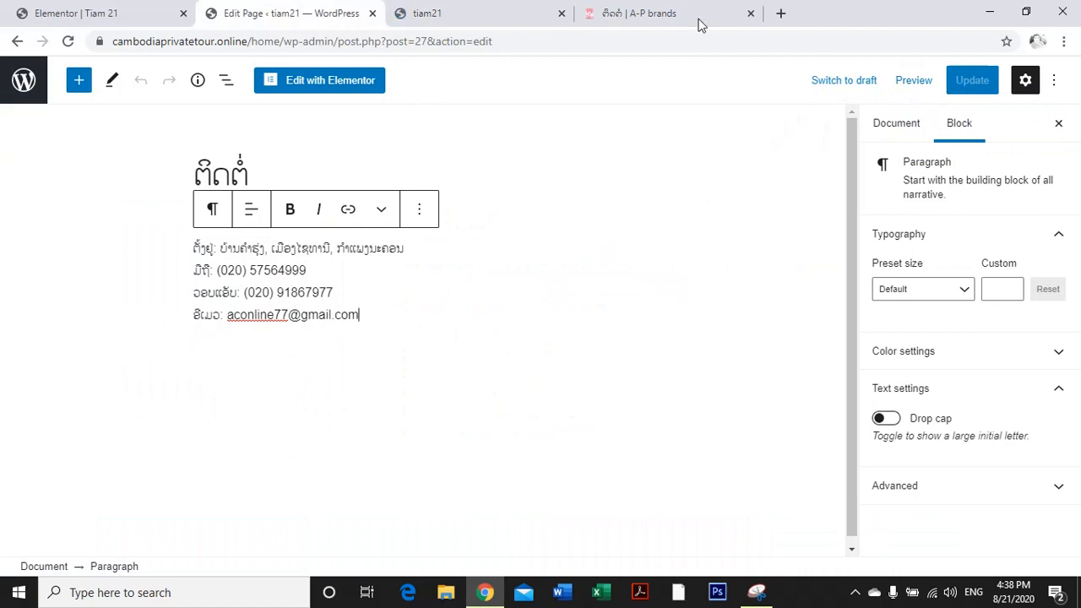
{"action": "left_click", "coordinate": [463, 13]}
{"action": "left_click", "coordinate": [784, 141]}
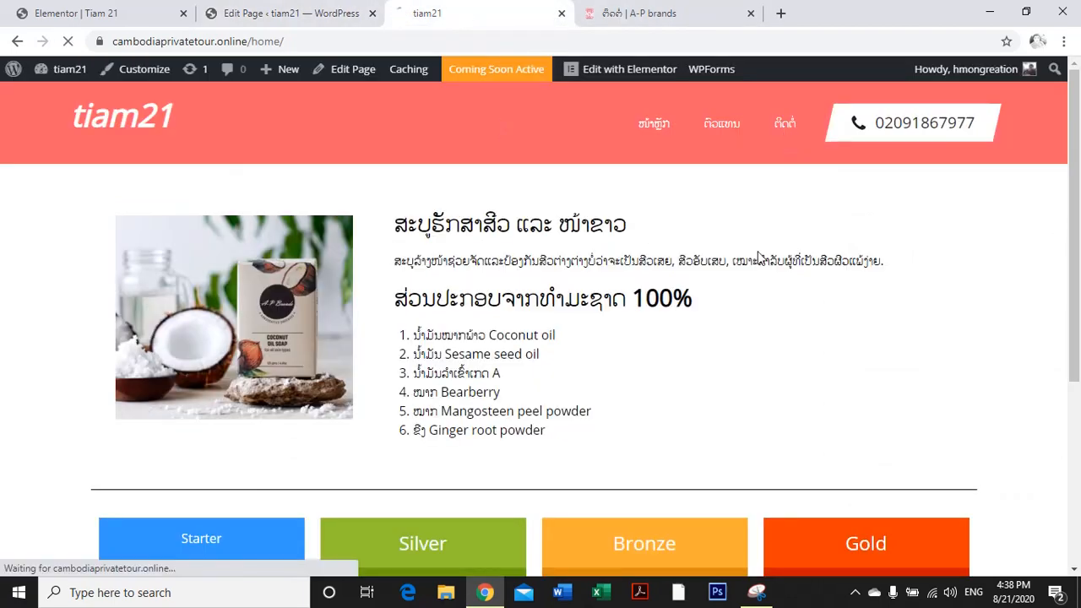
{"action": "left_click", "coordinate": [284, 17]}
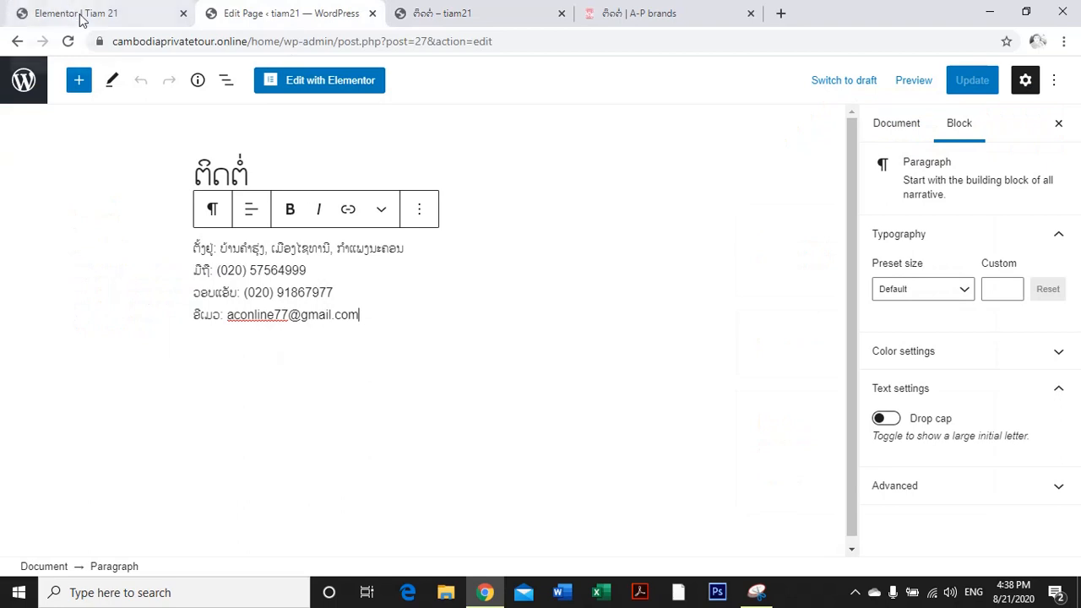
Open the WordPress dashboard in a new browser tab from the live ຕິດຕໍ່ page.
{"action": "left_click", "coordinate": [456, 15]}
{"action": "right_click", "coordinate": [72, 95]}
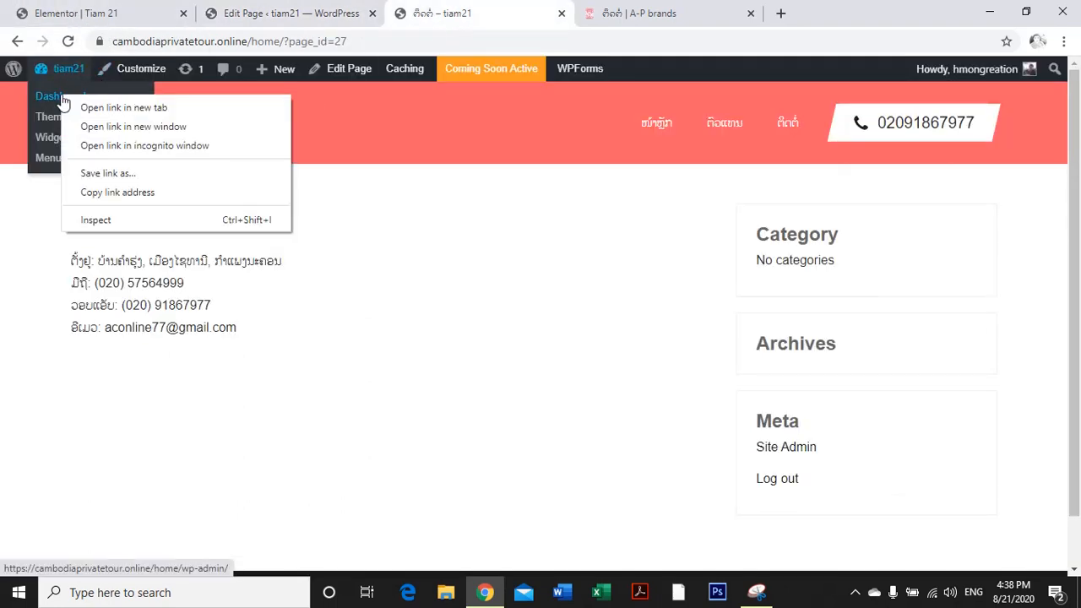
{"action": "left_click", "coordinate": [127, 106]}
{"action": "left_click", "coordinate": [616, 11]}
{"action": "left_click", "coordinate": [441, 17]}
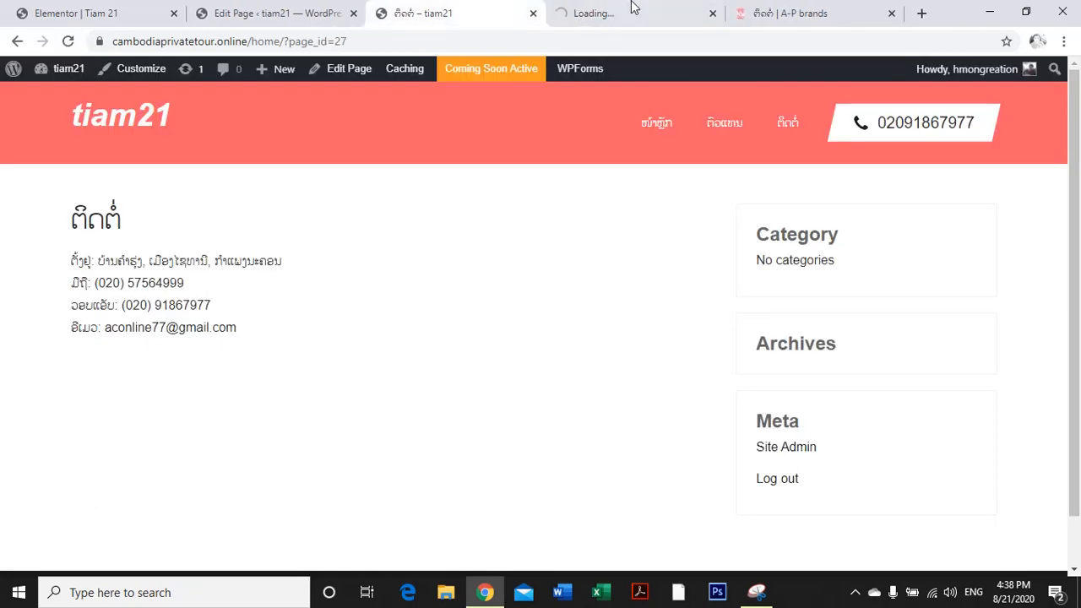
{"action": "left_click", "coordinate": [634, 13]}
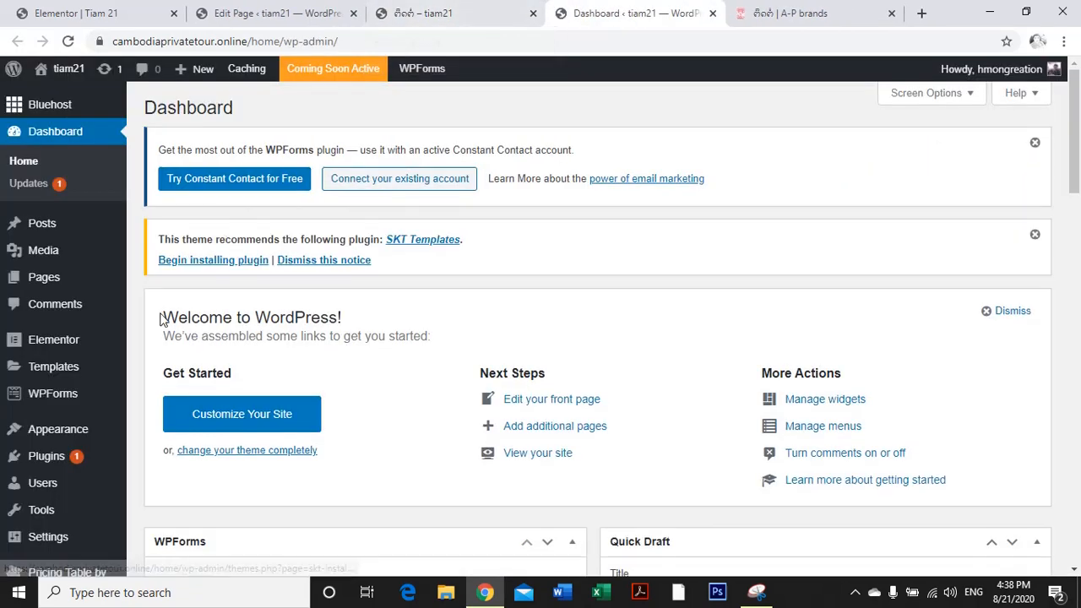
Copy the ຕິດຕໍ່ form's shortcode [wpforms id="32"] from the WPForms list of all forms.
{"action": "mouse_move", "coordinate": [109, 399]}
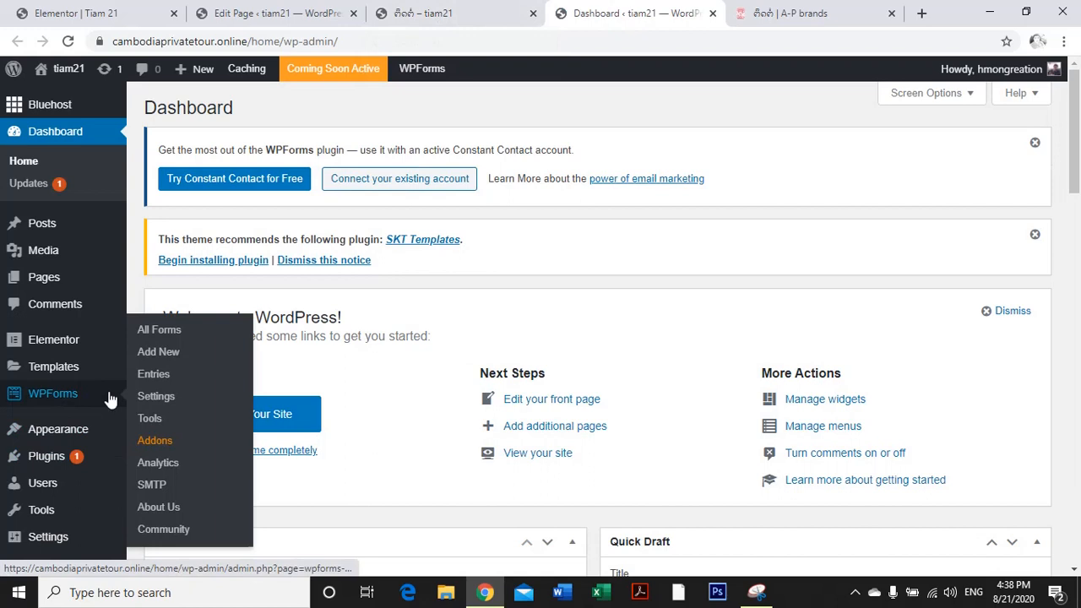
{"action": "left_click", "coordinate": [157, 332]}
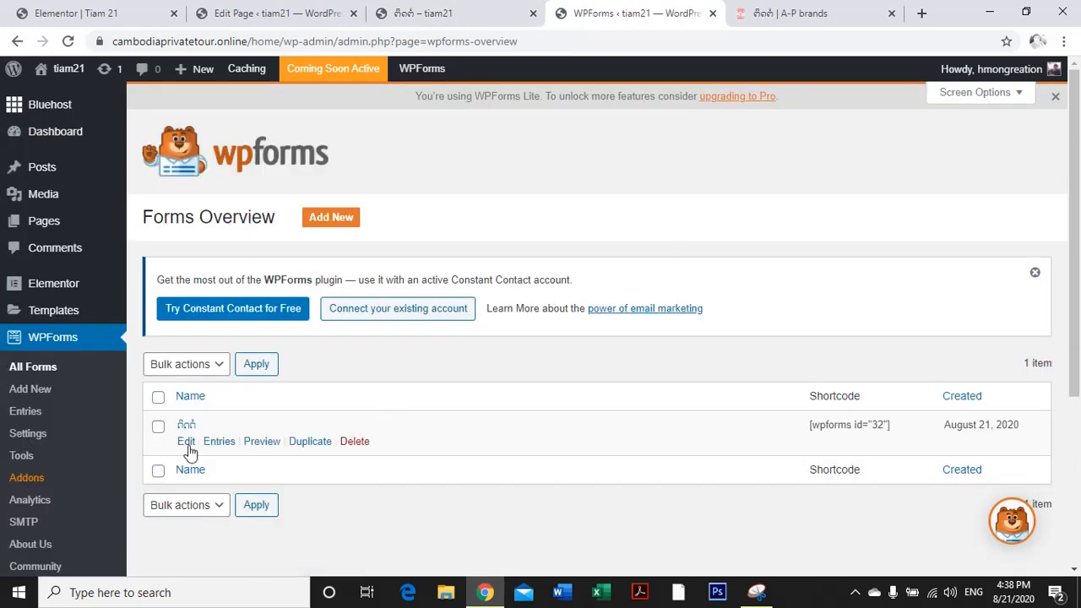
{"action": "left_click_drag", "start_coordinate": [809, 425], "coordinate": [858, 426]}
{"action": "right_click", "coordinate": [889, 427]}
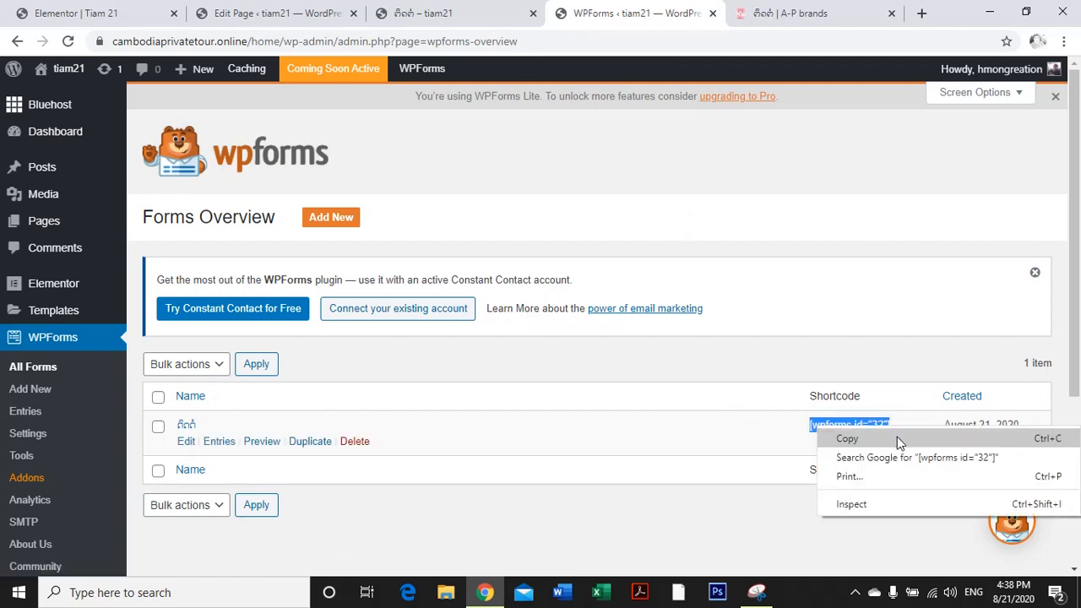
{"action": "left_click", "coordinate": [895, 436]}
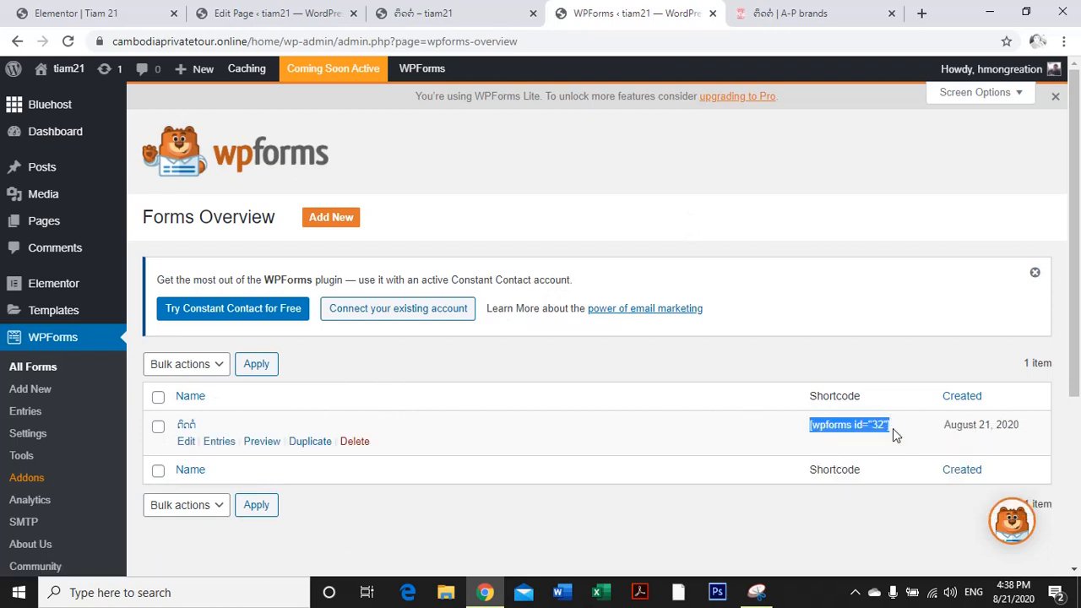
Paste the shortcode [wpforms id="32"] into a new paragraph below the contact details in the ຕິດຕໍ່ page editor.
{"action": "left_click", "coordinate": [422, 14]}
{"action": "left_click", "coordinate": [250, 24]}
{"action": "left_click", "coordinate": [257, 344]}
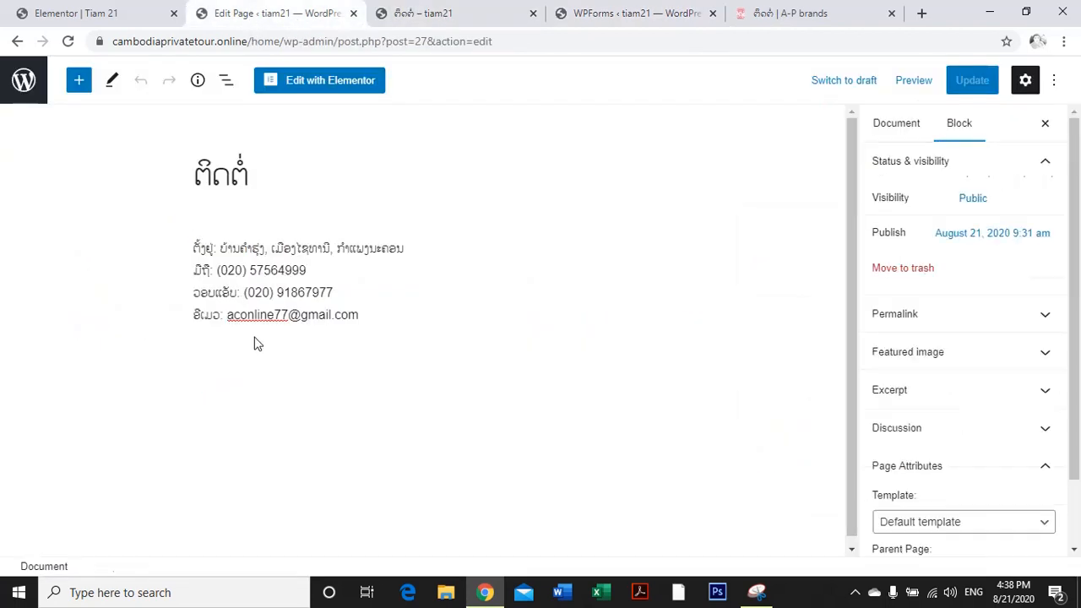
{"action": "left_click", "coordinate": [410, 313]}
{"action": "key", "text": "Return"}
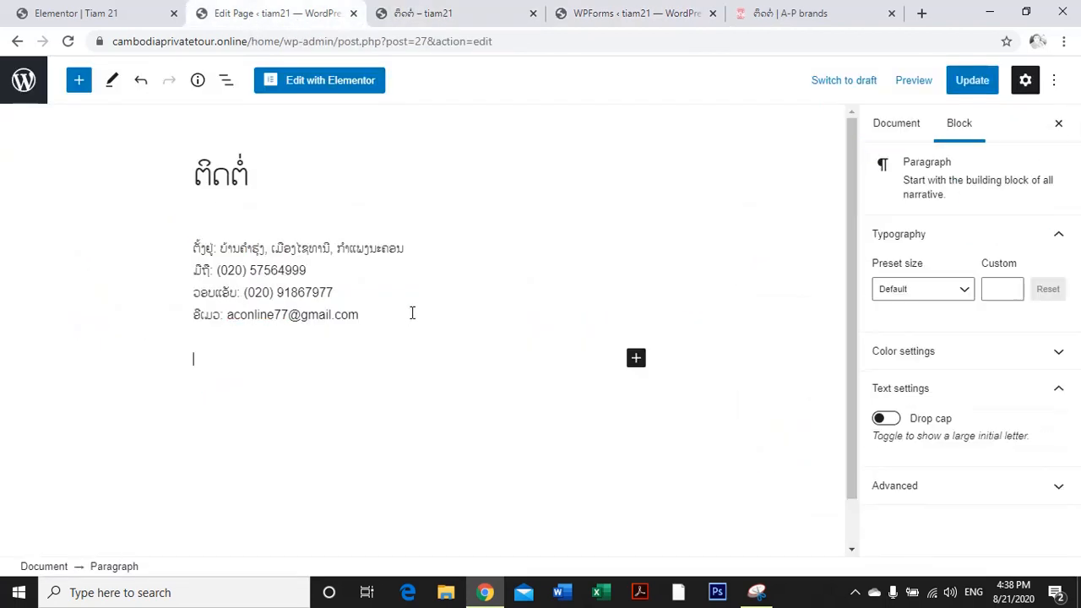
{"action": "key", "text": "ctrl+v"}
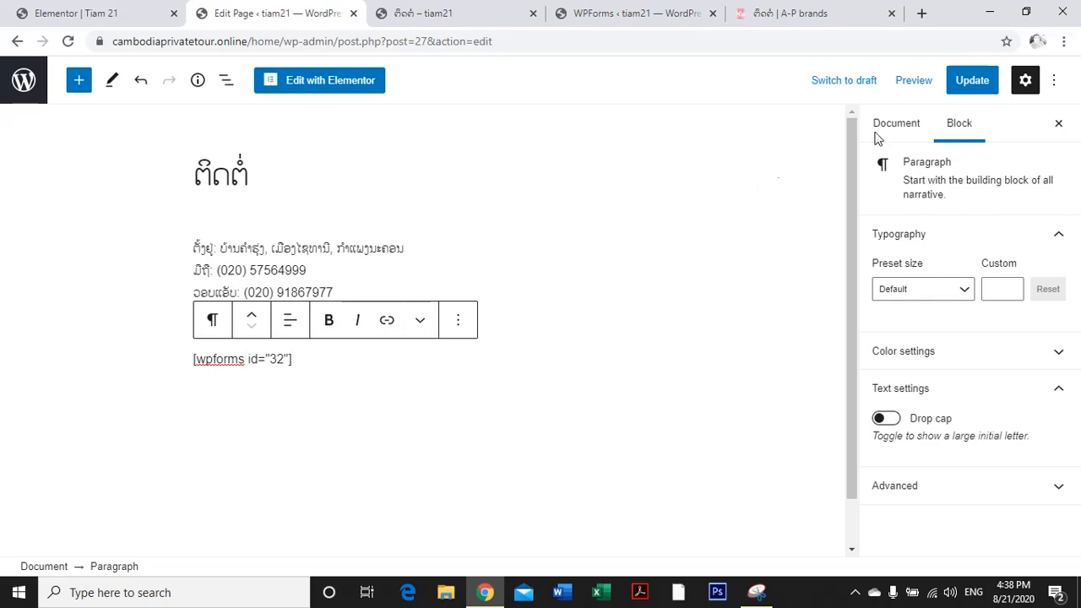
Update the ຕິດຕໍ່ page and check the embedded contact form on the live tiam21 site.
{"action": "left_click", "coordinate": [968, 84]}
{"action": "left_click", "coordinate": [439, 13]}
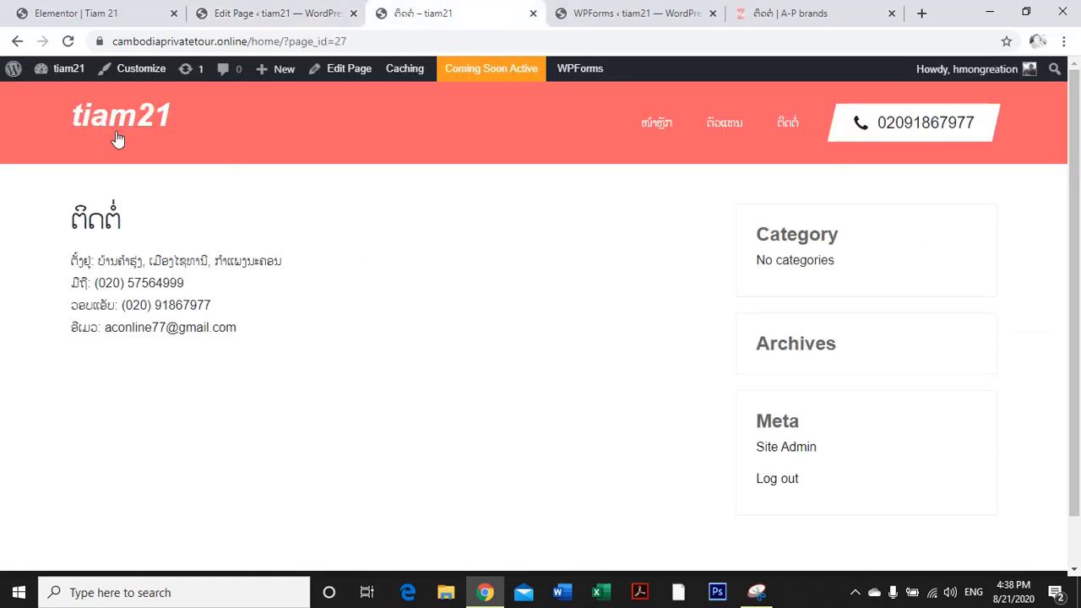
{"action": "left_click", "coordinate": [103, 126]}
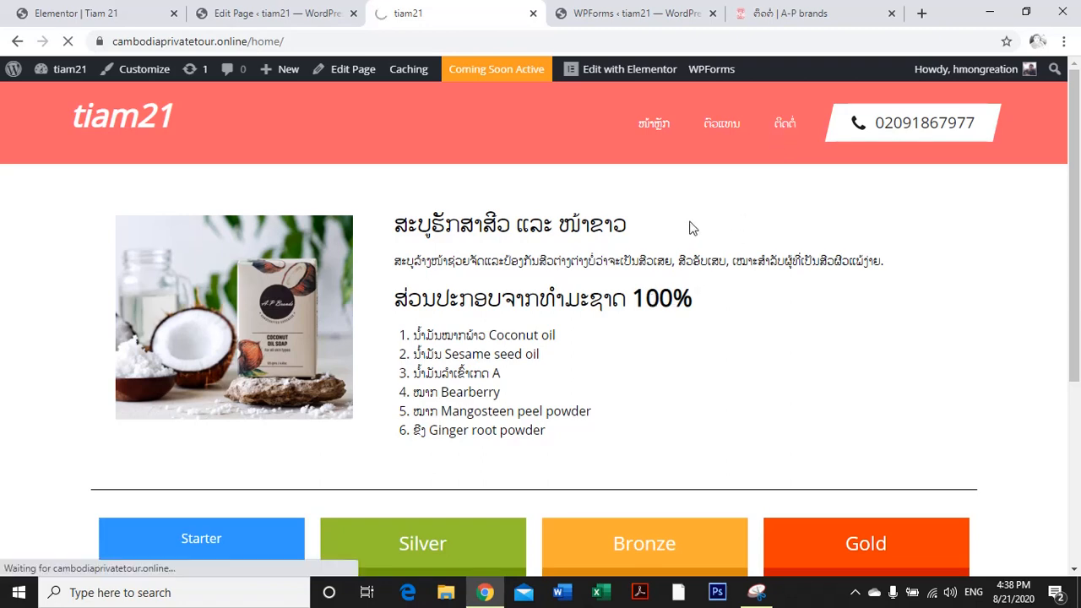
{"action": "scroll", "coordinate": [329, 445], "scroll_direction": "down", "scroll_amount": 1}
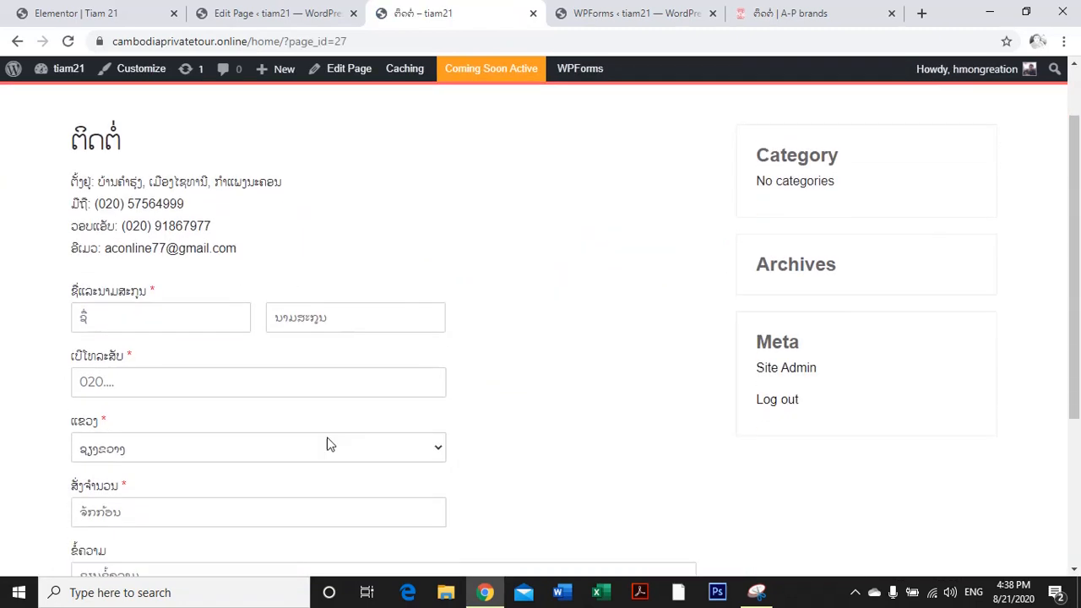
{"action": "scroll", "coordinate": [423, 430], "scroll_direction": "down", "scroll_amount": 2}
{"action": "scroll", "coordinate": [520, 405], "scroll_direction": "up", "scroll_amount": 3}
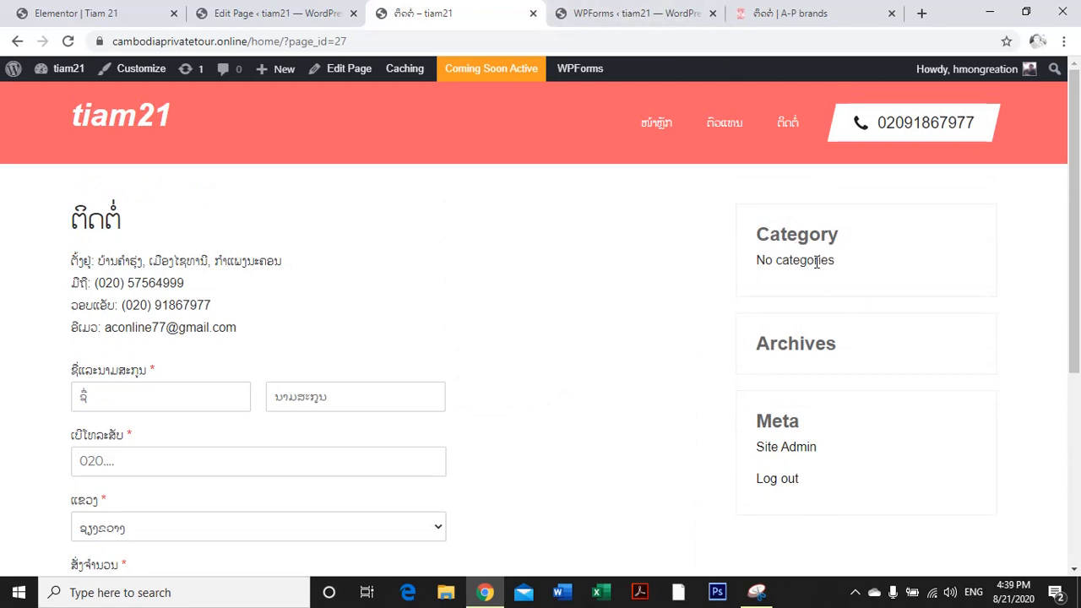
Compare the live tiam21 ຕິດຕໍ່ page with the contact page of the A-P brands site.
{"action": "left_click", "coordinate": [622, 13]}
{"action": "left_click", "coordinate": [785, 14]}
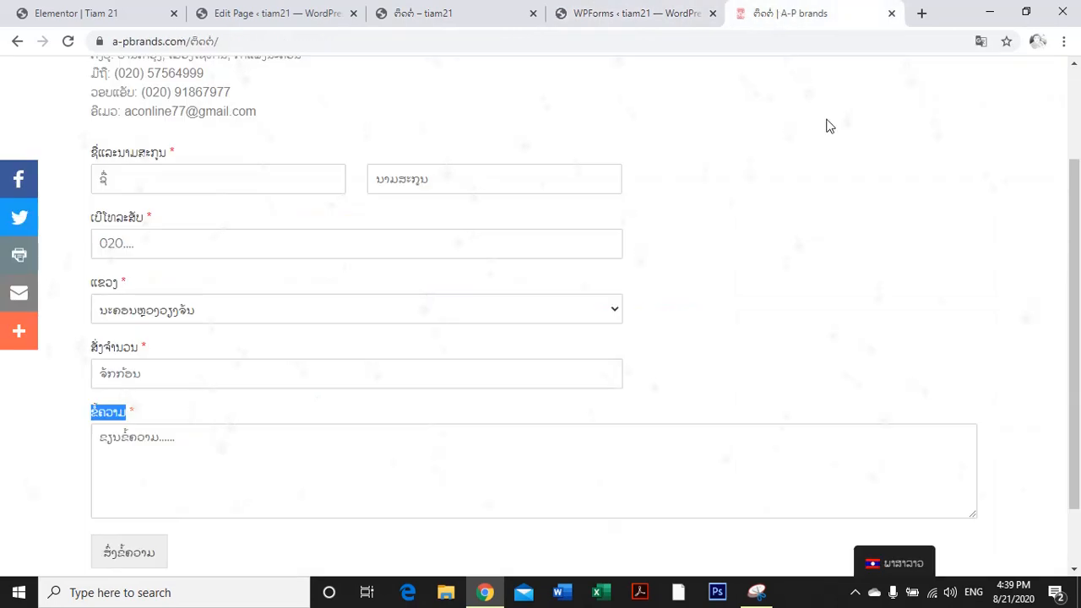
{"action": "scroll", "coordinate": [743, 300], "scroll_direction": "up", "scroll_amount": 2}
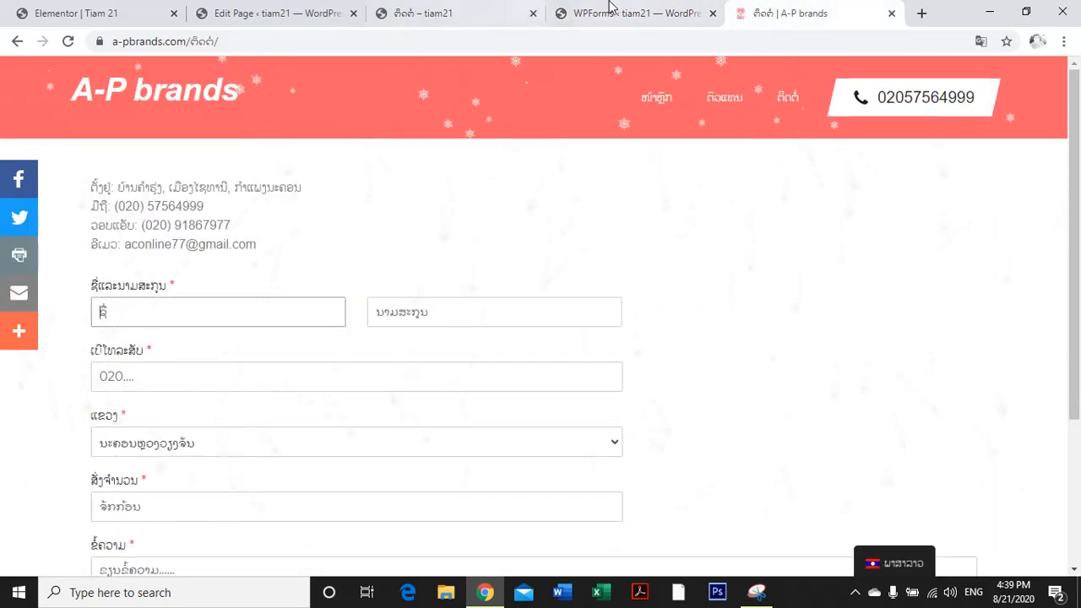
{"action": "left_click", "coordinate": [434, 17]}
{"action": "left_click", "coordinate": [287, 12]}
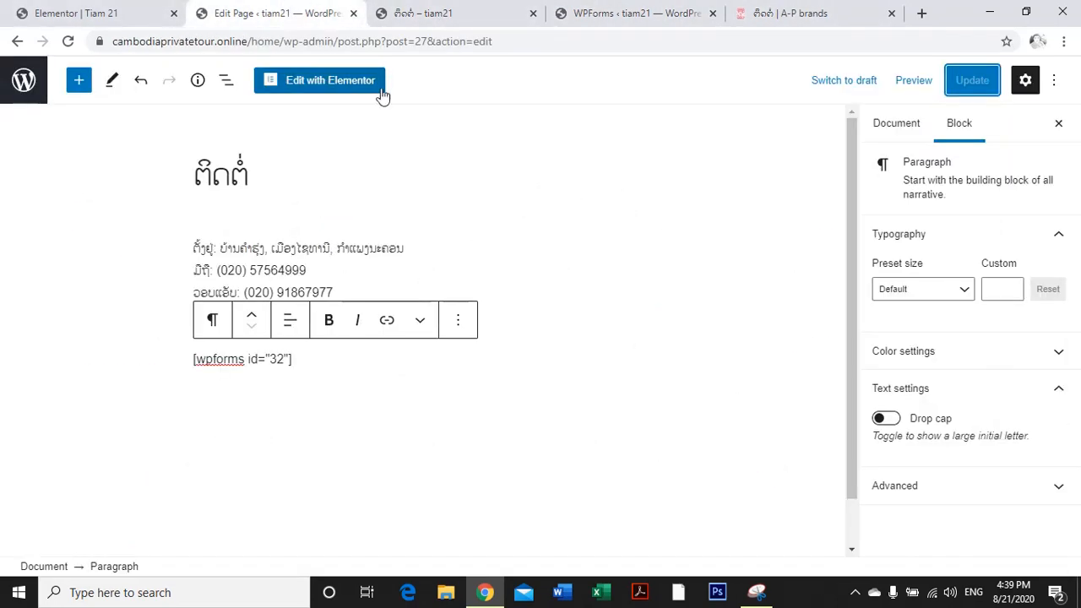
{"action": "left_click", "coordinate": [427, 15]}
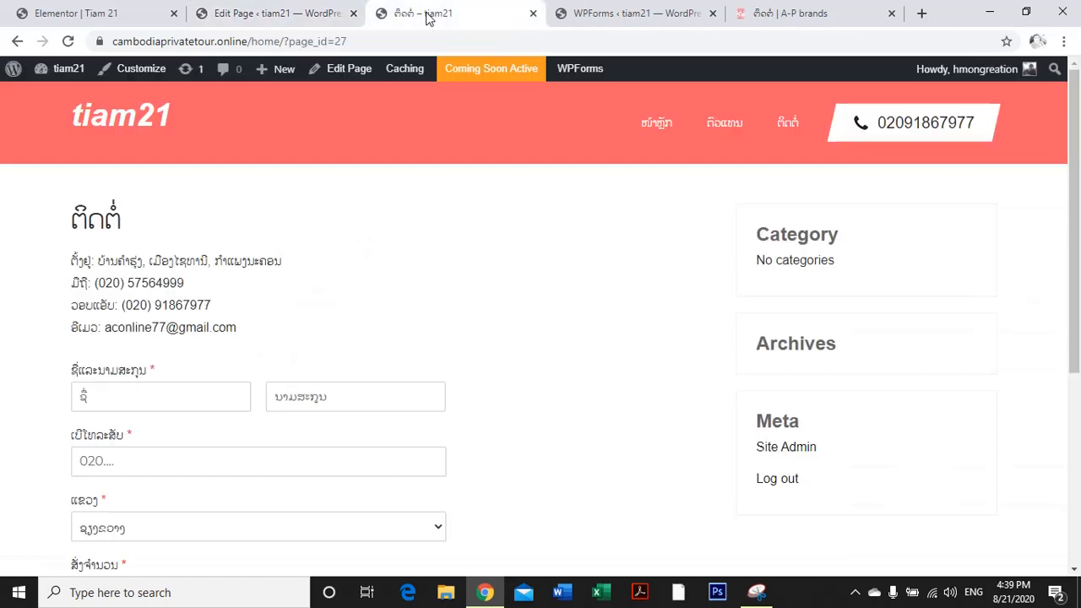
View the live tiam21 home page and compare its look with the A-P brands site.
{"action": "left_click", "coordinate": [656, 124]}
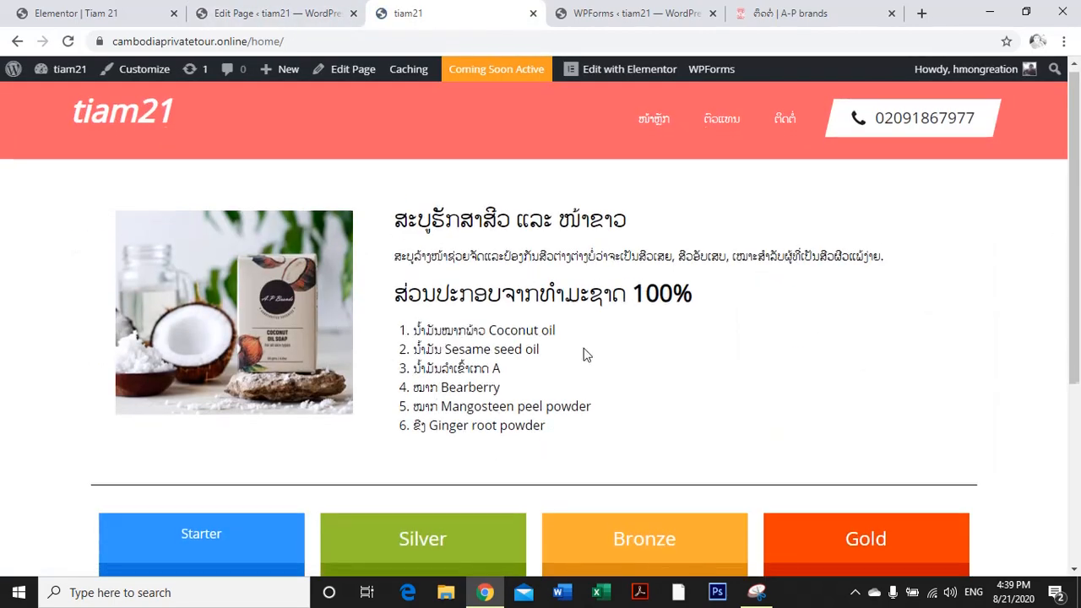
{"action": "scroll", "coordinate": [552, 489], "scroll_direction": "down", "scroll_amount": 3}
{"action": "scroll", "coordinate": [570, 436], "scroll_direction": "up", "scroll_amount": 3}
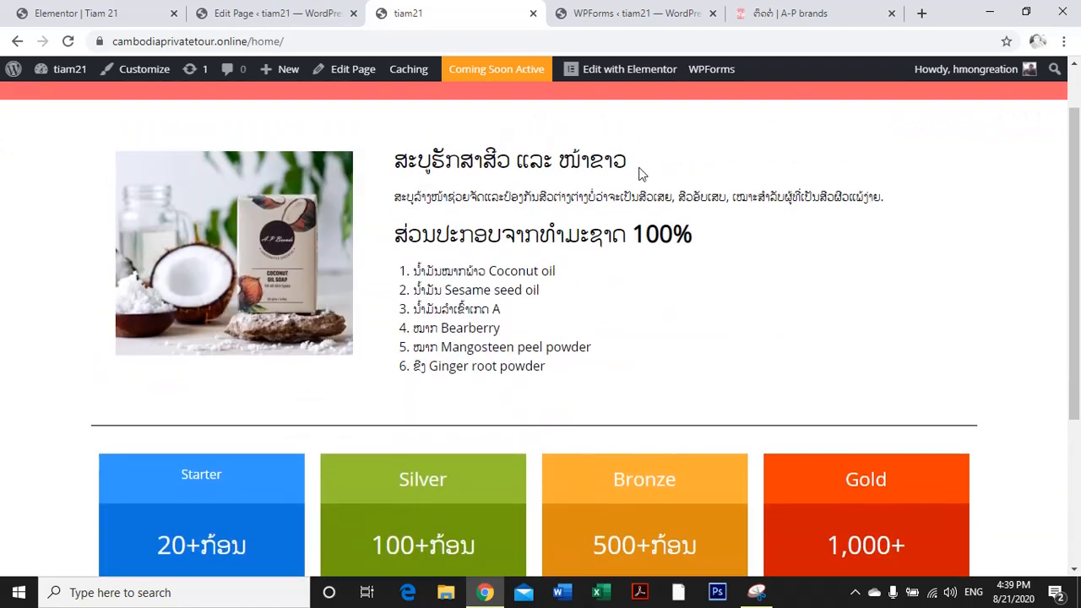
{"action": "scroll", "coordinate": [639, 174], "scroll_direction": "up", "scroll_amount": 1}
{"action": "left_click", "coordinate": [790, 13]}
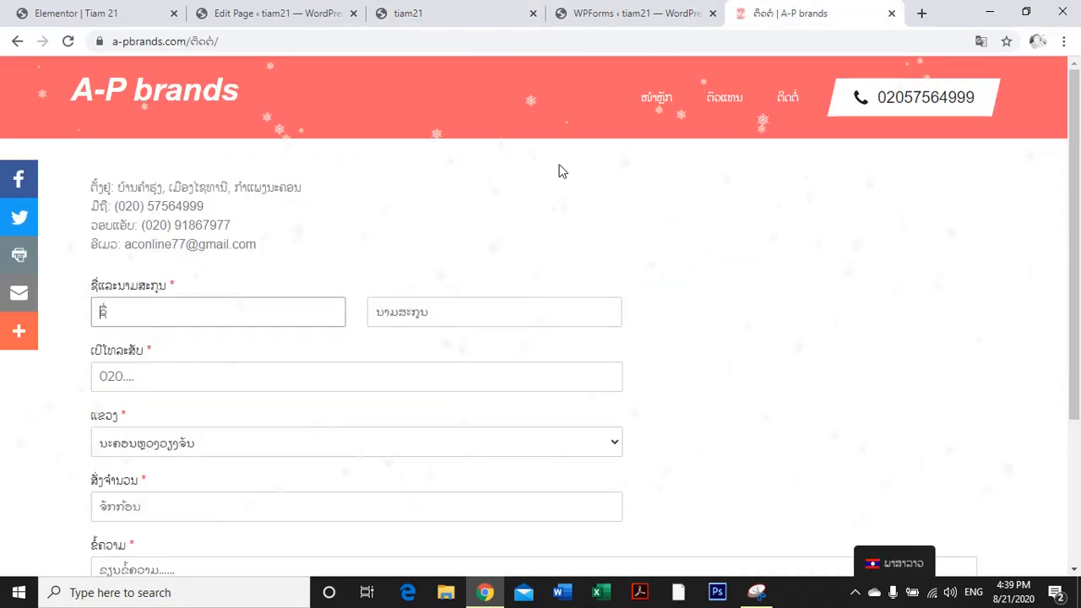
{"action": "left_click", "coordinate": [420, 14]}
Search for new plugins with the keyword "snow" in the tiam21 WordPress dashboard.
{"action": "left_click", "coordinate": [625, 13]}
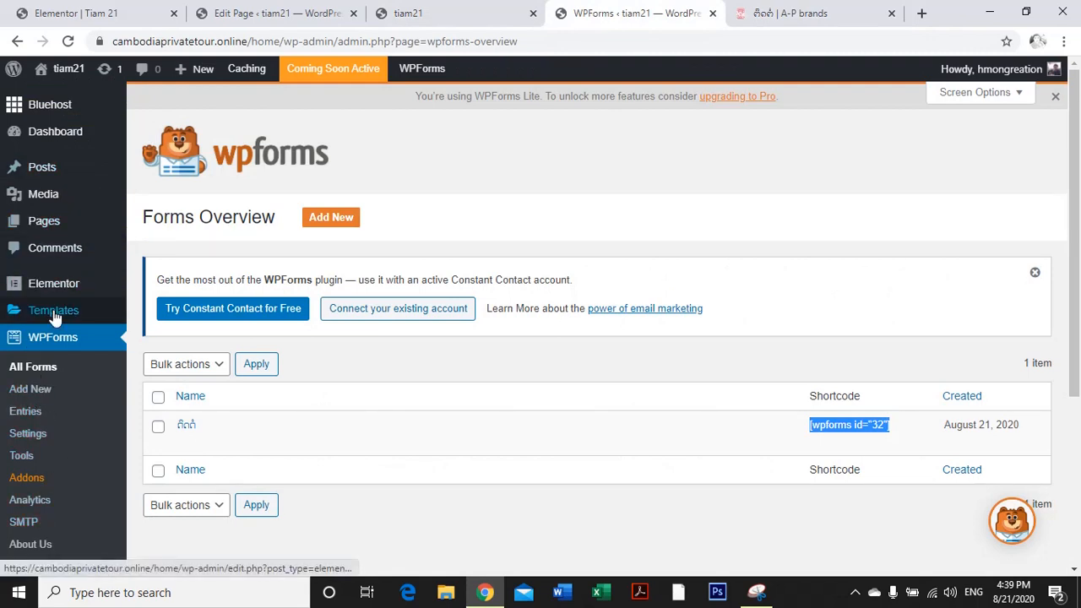
{"action": "scroll", "coordinate": [53, 448], "scroll_direction": "down", "scroll_amount": 2}
{"action": "mouse_move", "coordinate": [57, 477]}
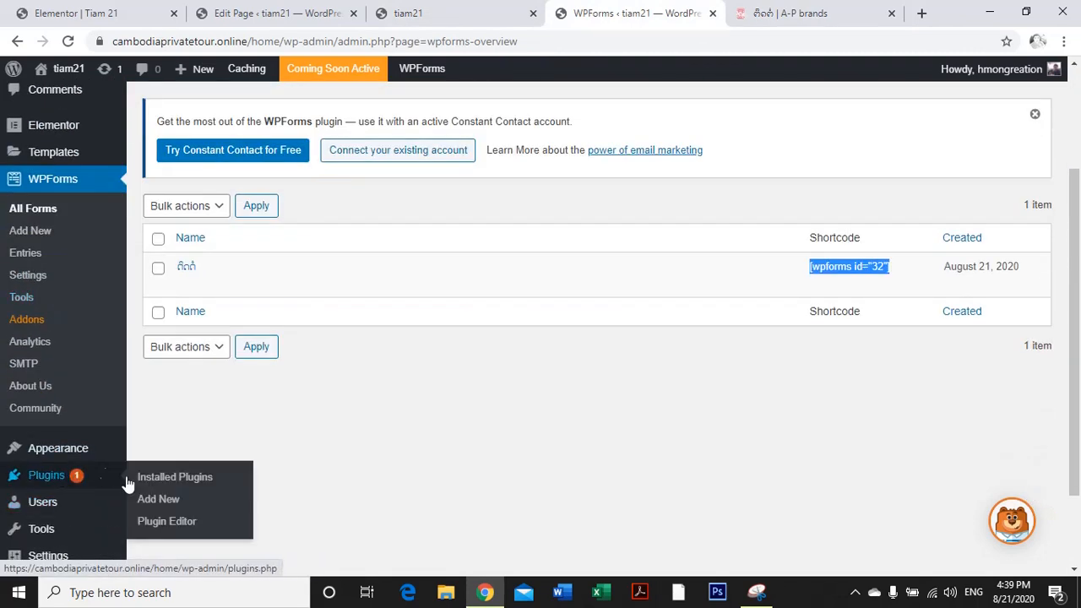
{"action": "left_click", "coordinate": [155, 499]}
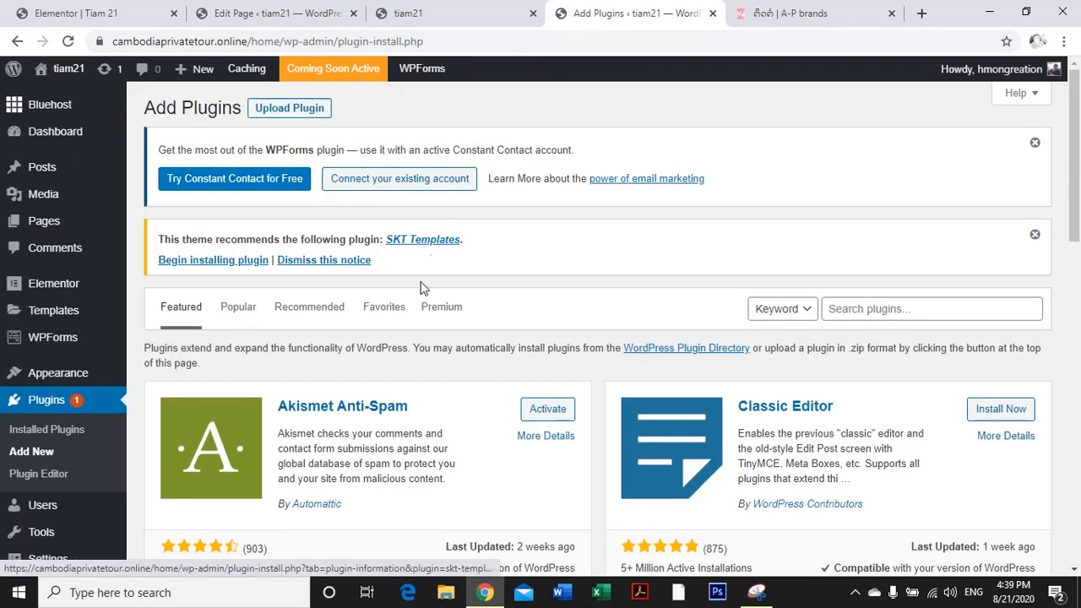
{"action": "left_click", "coordinate": [871, 309]}
{"action": "type", "text": "snow"}
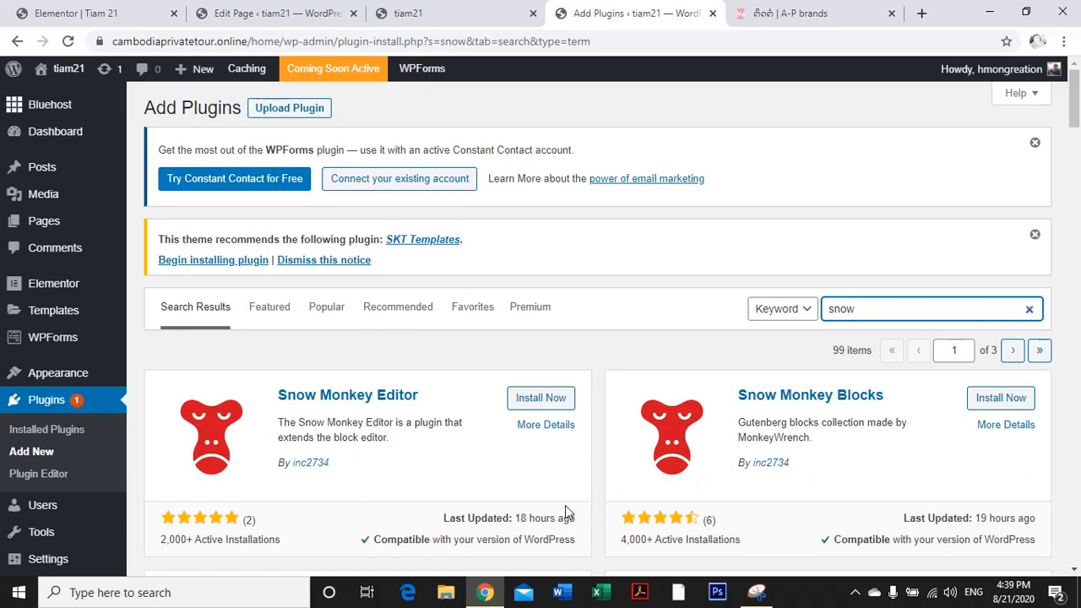
{"action": "scroll", "coordinate": [731, 369], "scroll_direction": "down", "scroll_amount": 2}
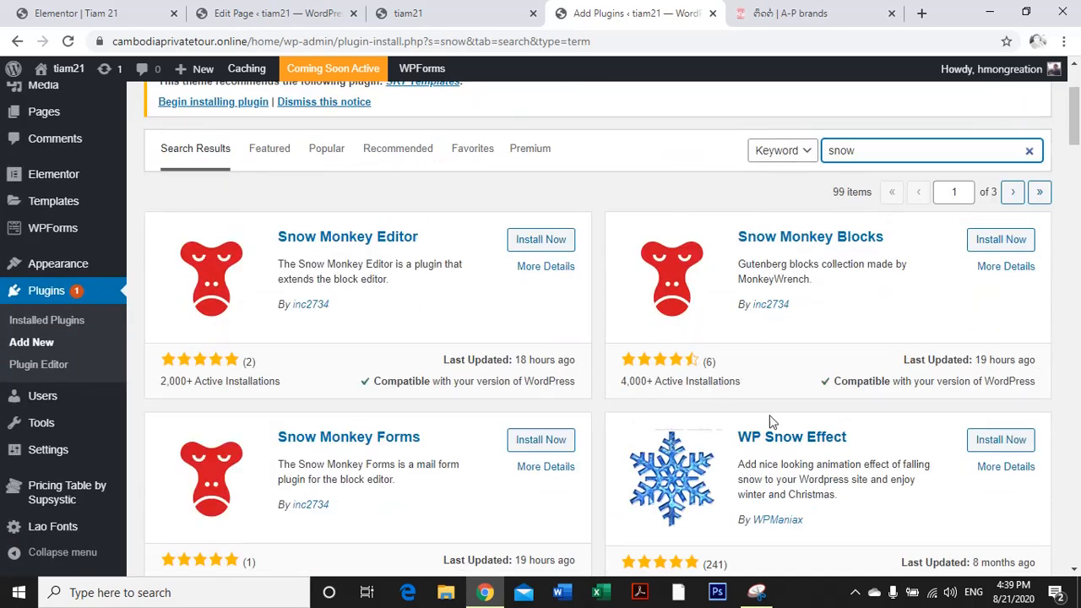
Install and activate the WP Snow Effect plugin, and reload the live tiam21 home page.
{"action": "left_click", "coordinate": [994, 444]}
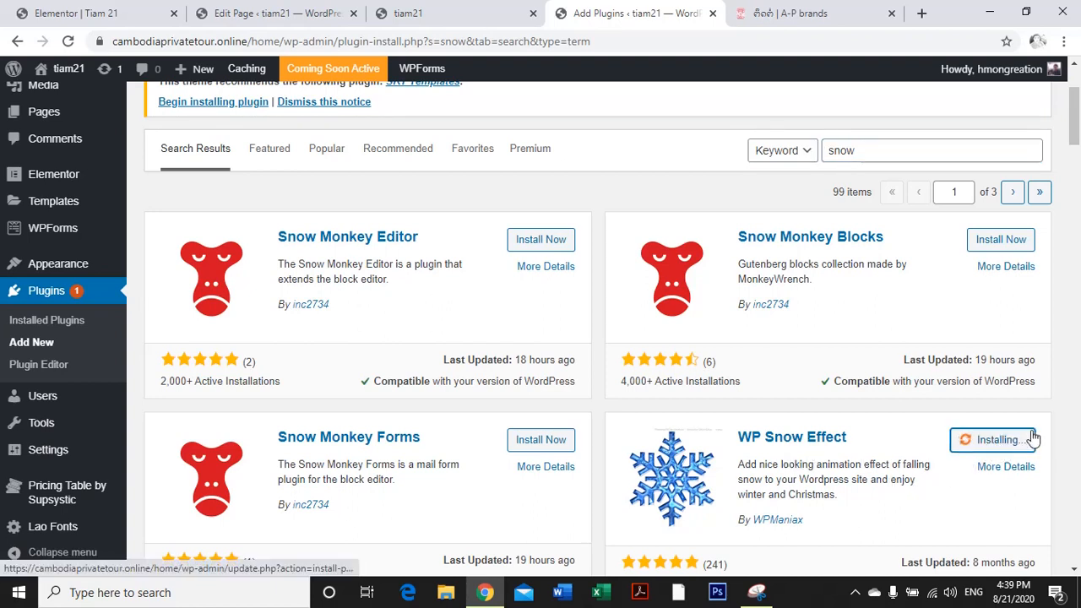
{"action": "left_click", "coordinate": [1010, 446]}
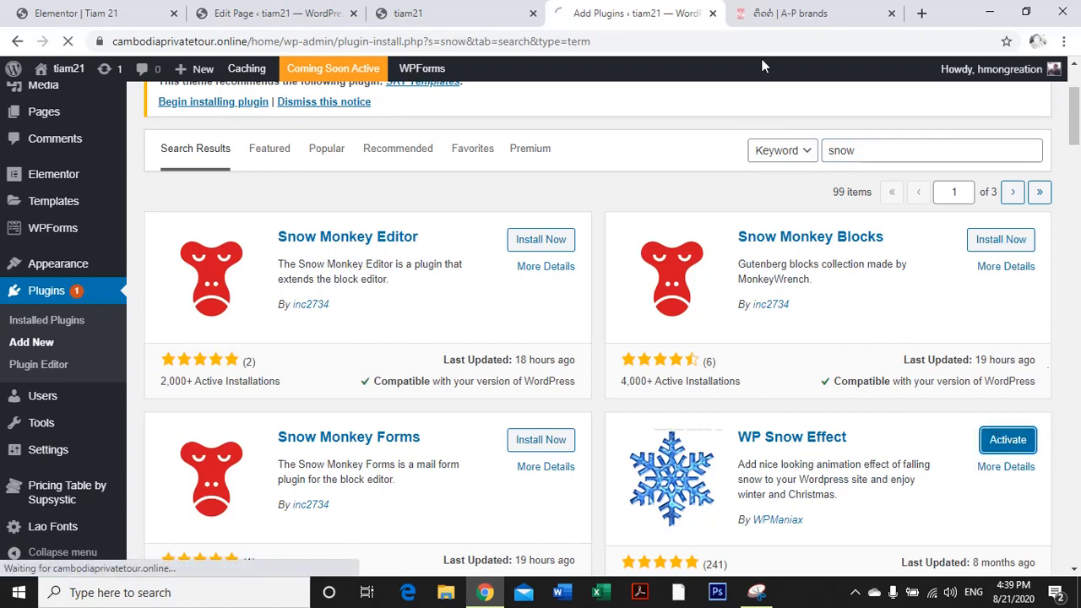
{"action": "left_click", "coordinate": [432, 15]}
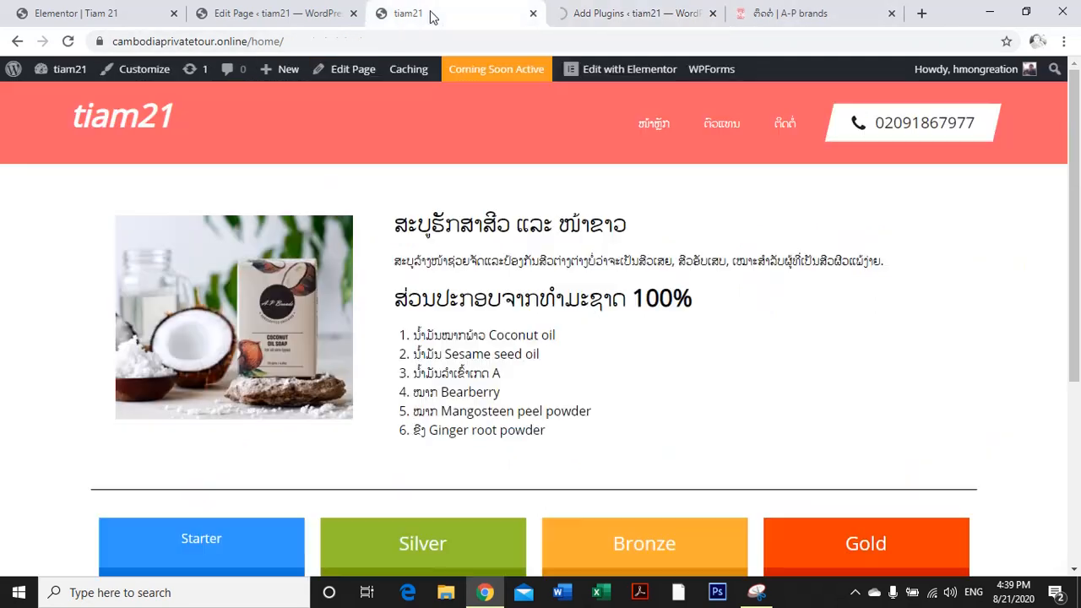
{"action": "left_click", "coordinate": [68, 42]}
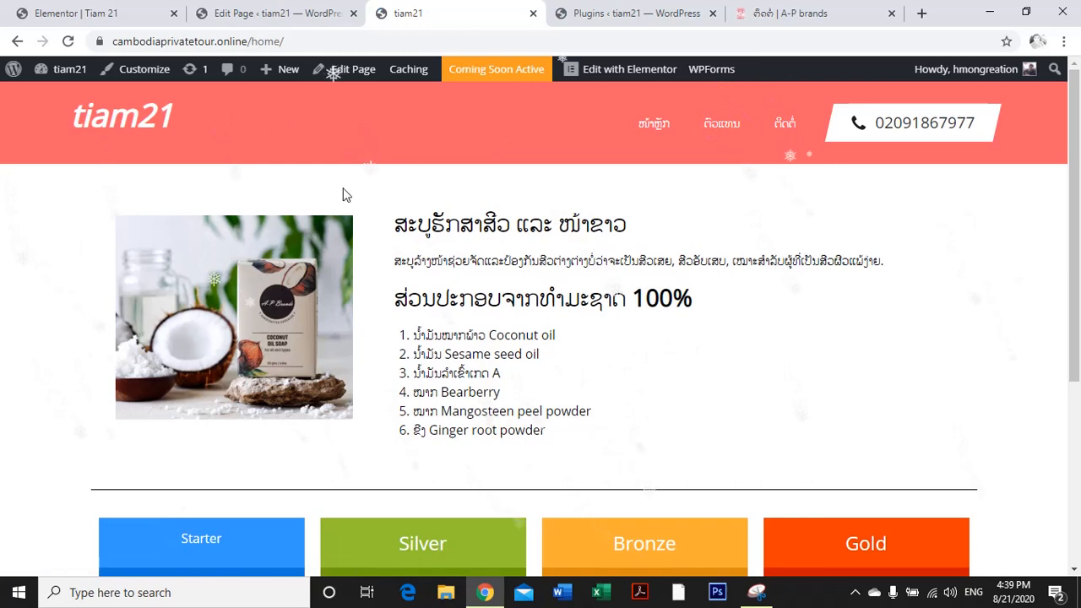
Open the WP Snow Effect settings and review the flake number, speed, size and display options.
{"action": "left_click", "coordinate": [591, 15]}
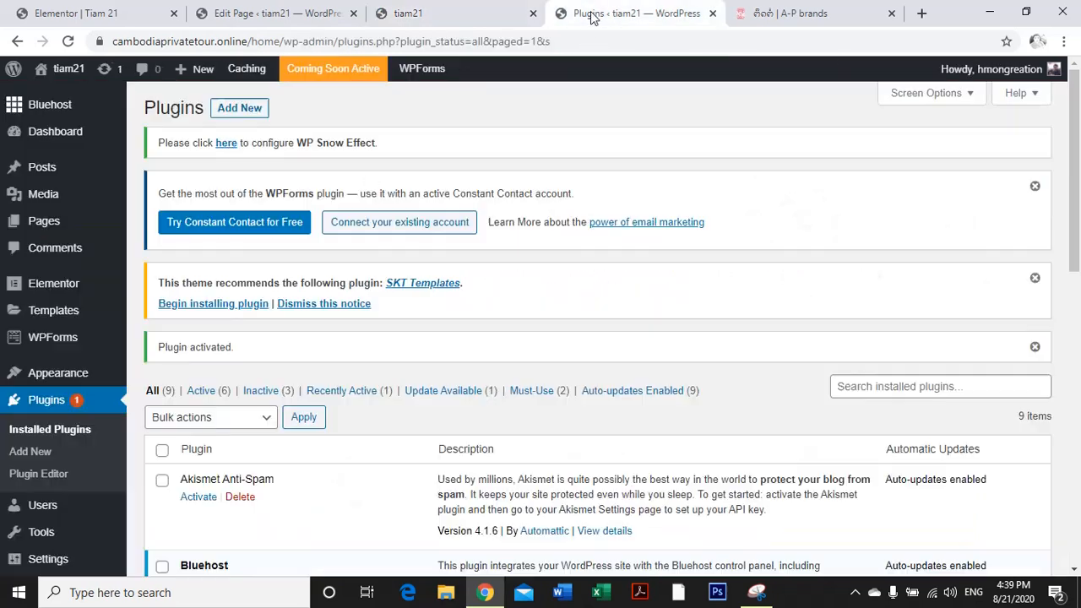
{"action": "scroll", "coordinate": [215, 408], "scroll_direction": "down", "scroll_amount": 2}
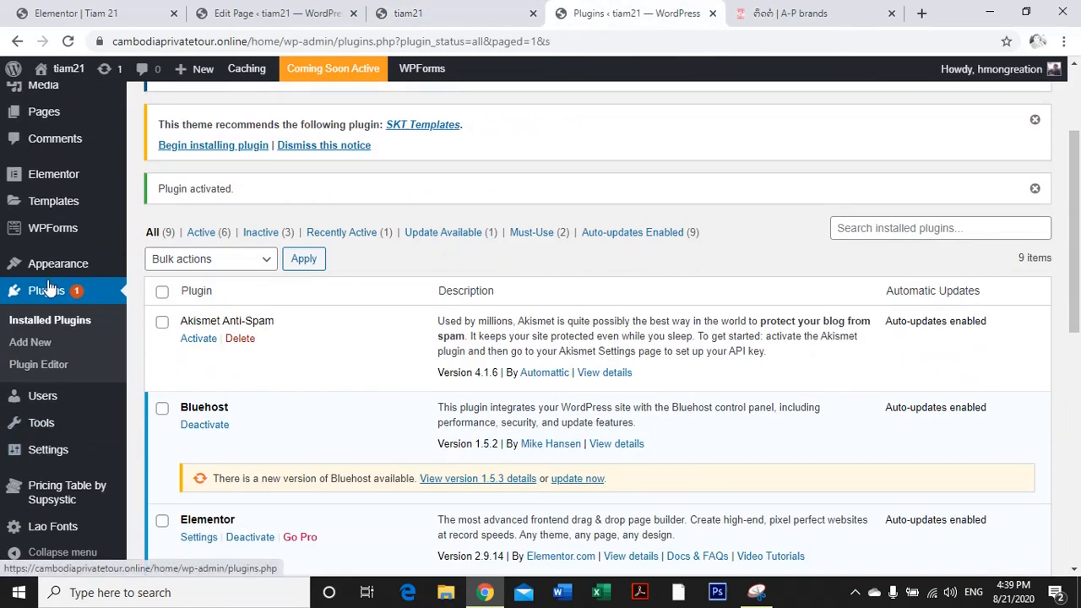
{"action": "scroll", "coordinate": [53, 321], "scroll_direction": "down", "scroll_amount": 2}
{"action": "mouse_move", "coordinate": [52, 450]}
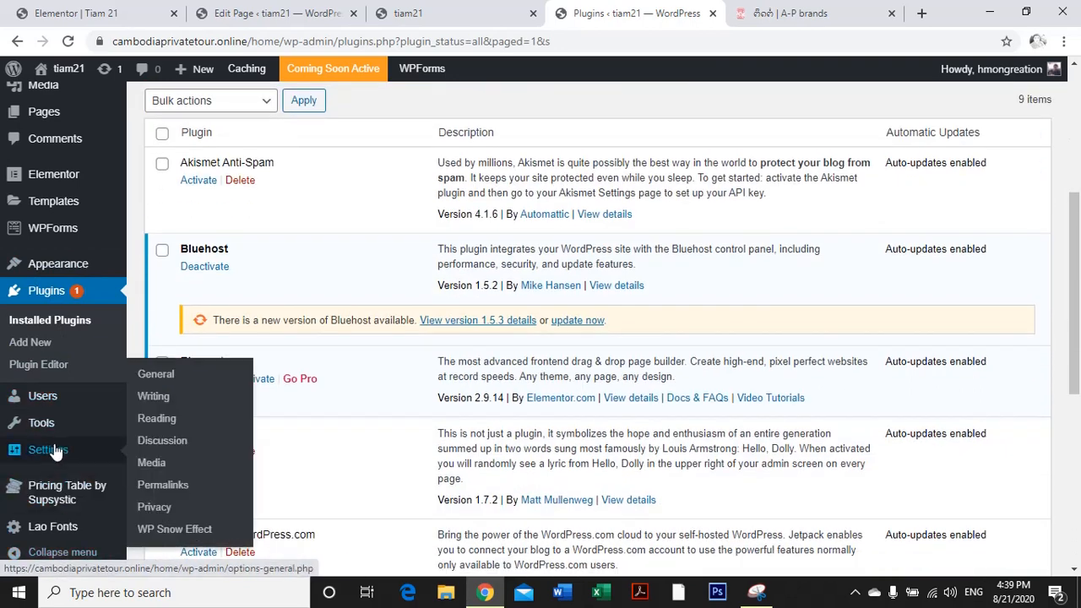
{"action": "left_click", "coordinate": [167, 530]}
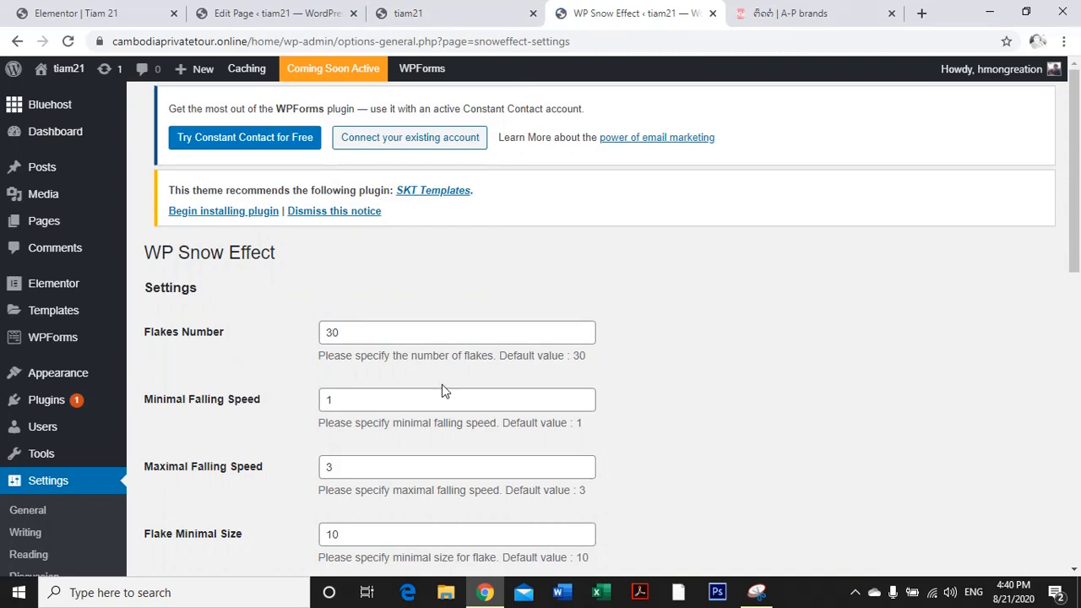
{"action": "scroll", "coordinate": [507, 336], "scroll_direction": "down", "scroll_amount": 5}
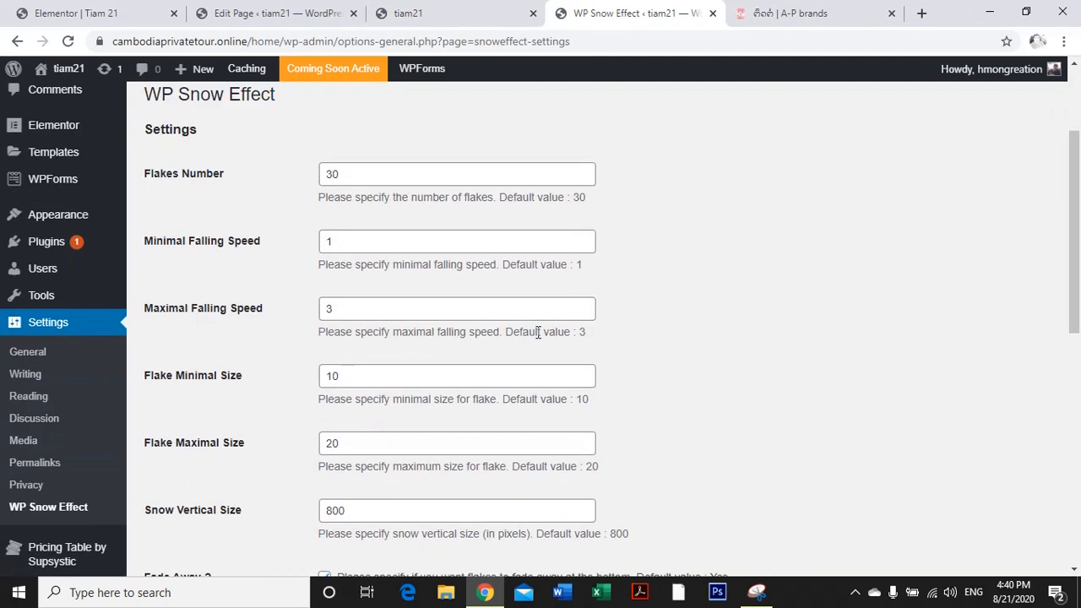
{"action": "scroll", "coordinate": [553, 326], "scroll_direction": "down", "scroll_amount": 4}
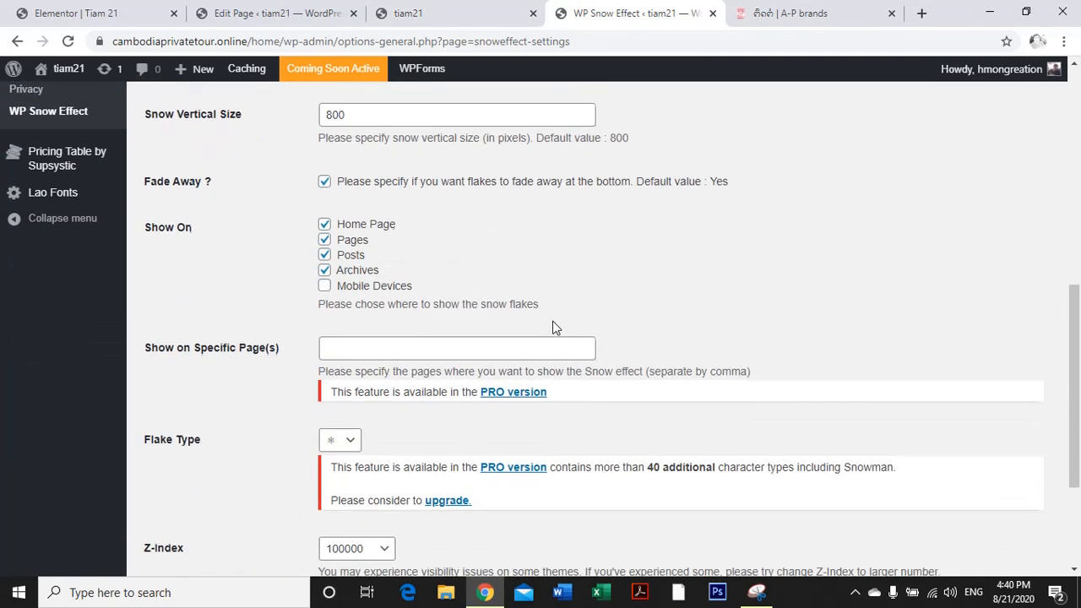
{"action": "scroll", "coordinate": [547, 317], "scroll_direction": "up", "scroll_amount": 3}
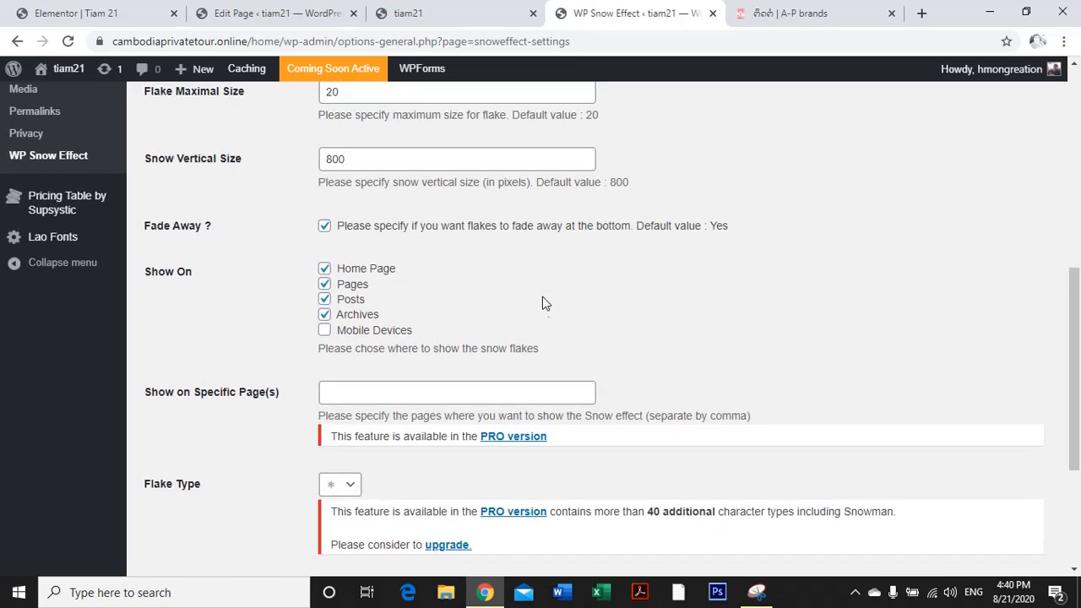
{"action": "scroll", "coordinate": [544, 304], "scroll_direction": "up", "scroll_amount": 4}
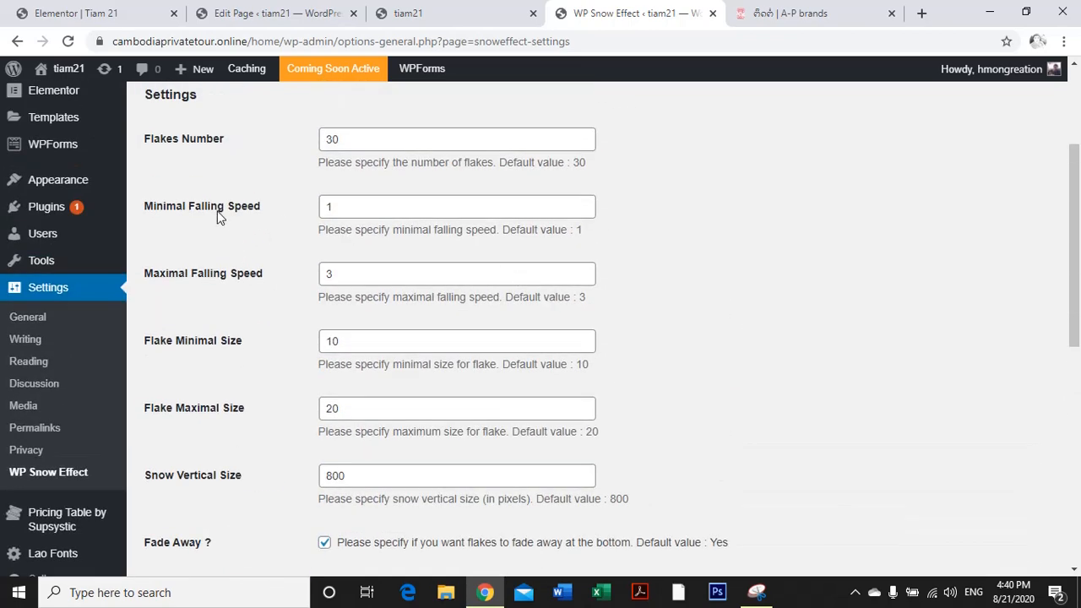
Save the WP Snow Effect settings with their default values and reload the live tiam21 home page.
{"action": "left_click", "coordinate": [362, 136]}
{"action": "double_click", "coordinate": [332, 138]}
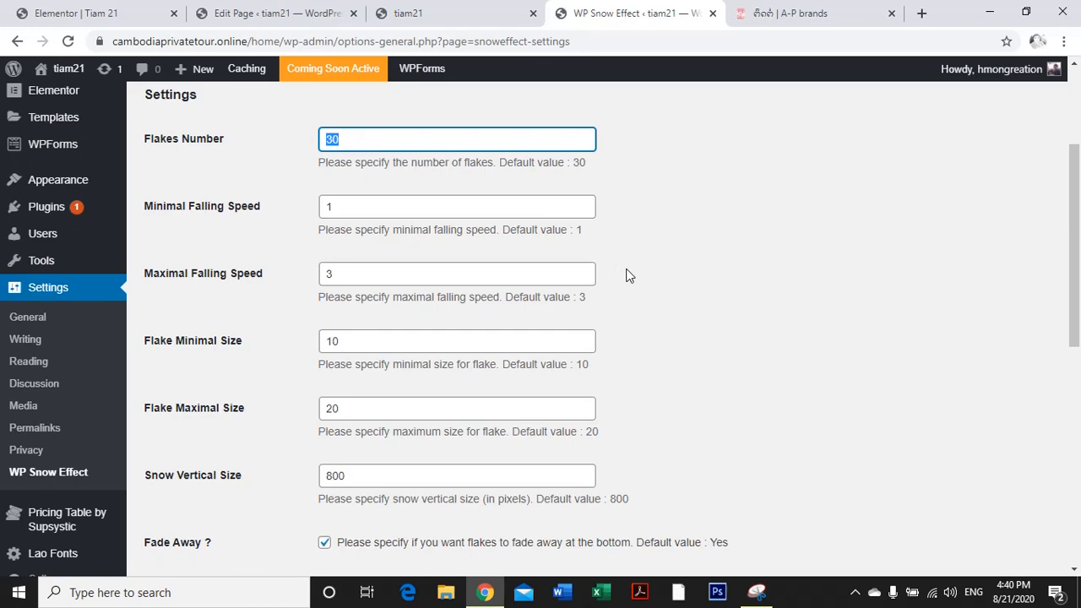
{"action": "scroll", "coordinate": [781, 316], "scroll_direction": "down", "scroll_amount": 4}
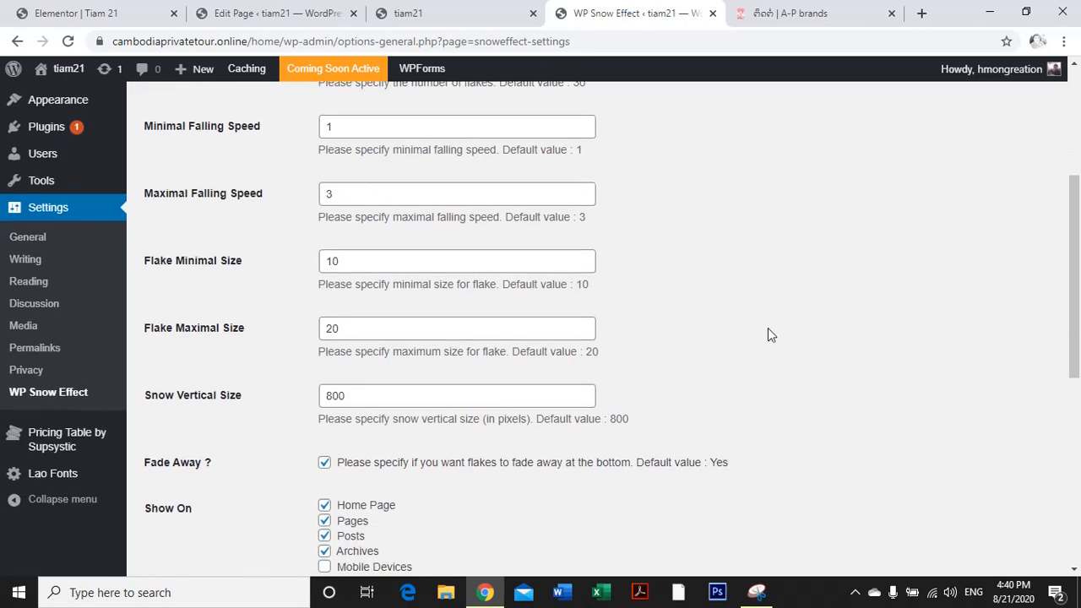
{"action": "scroll", "coordinate": [728, 350], "scroll_direction": "down", "scroll_amount": 3}
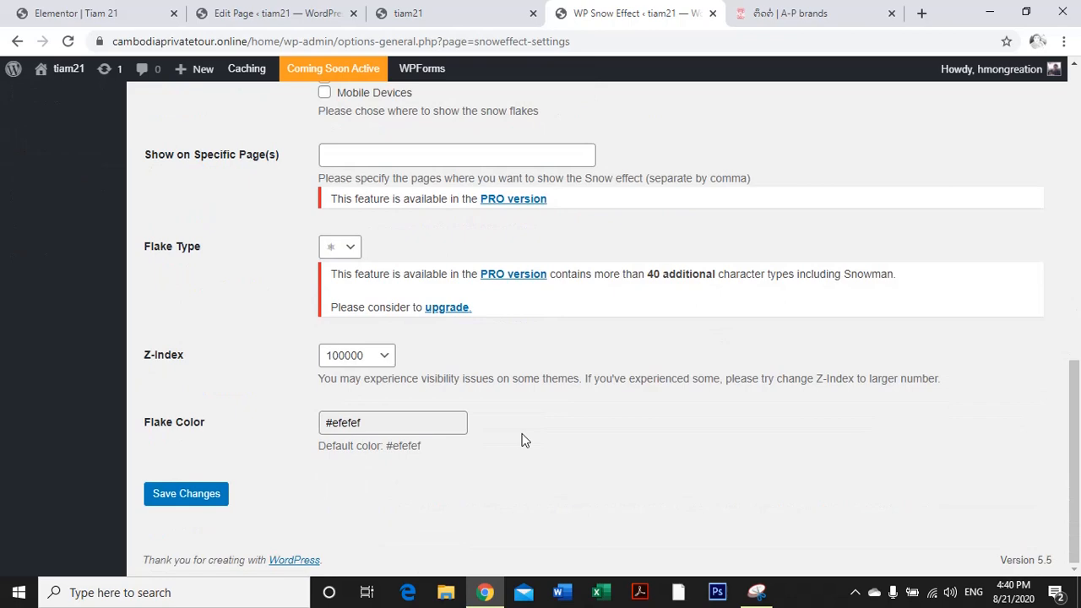
{"action": "left_click", "coordinate": [200, 500]}
{"action": "left_click", "coordinate": [408, 13]}
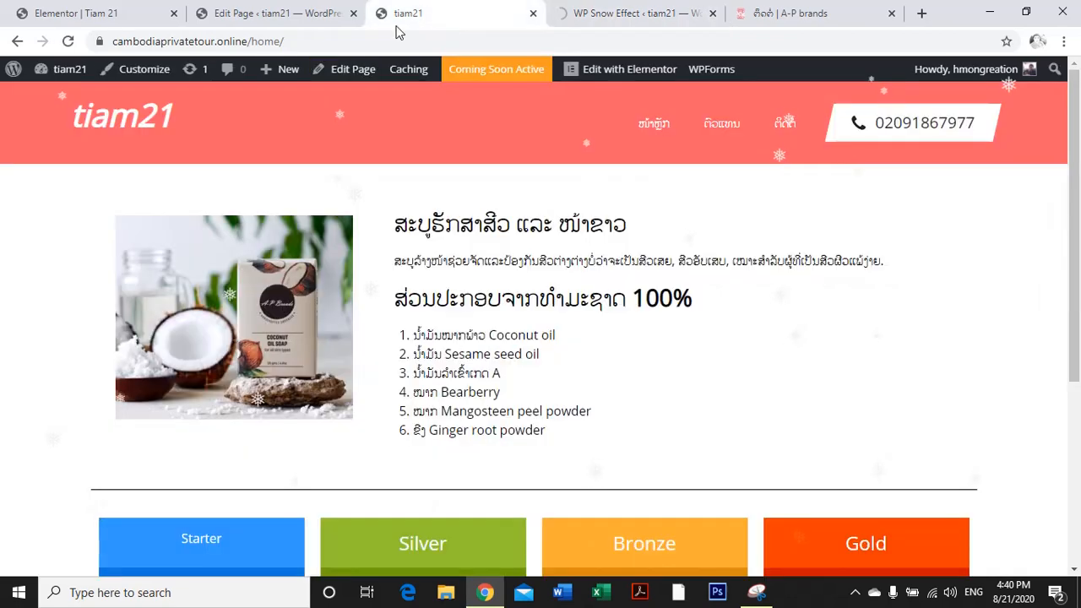
{"action": "left_click", "coordinate": [71, 40]}
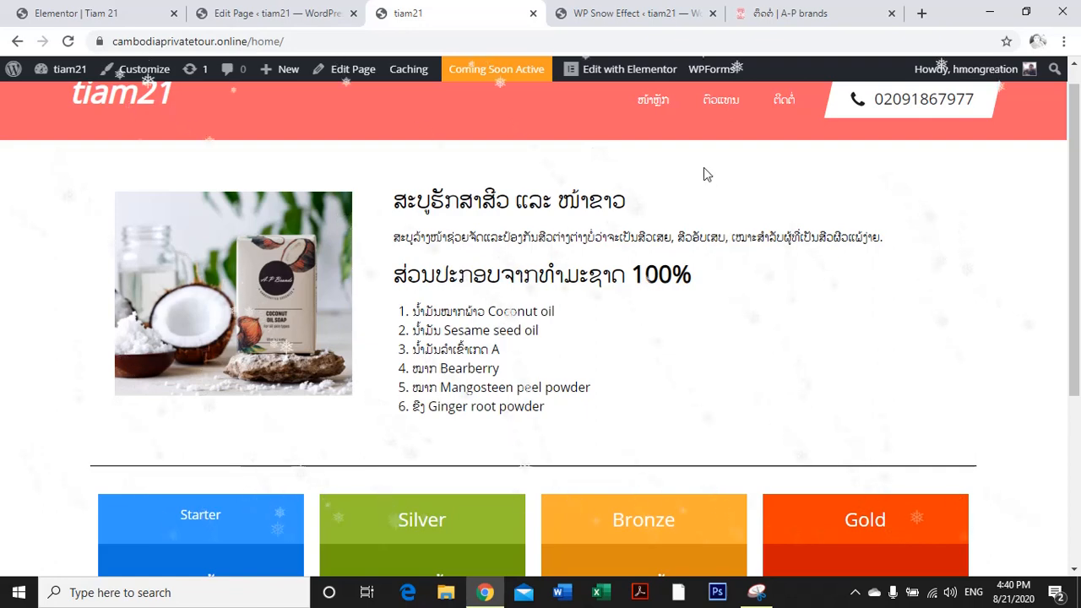
Examine the floating social share buttons on the A-P brands ຕິດຕໍ່ page and return to the live tiam21 home page.
{"action": "left_click", "coordinate": [789, 12]}
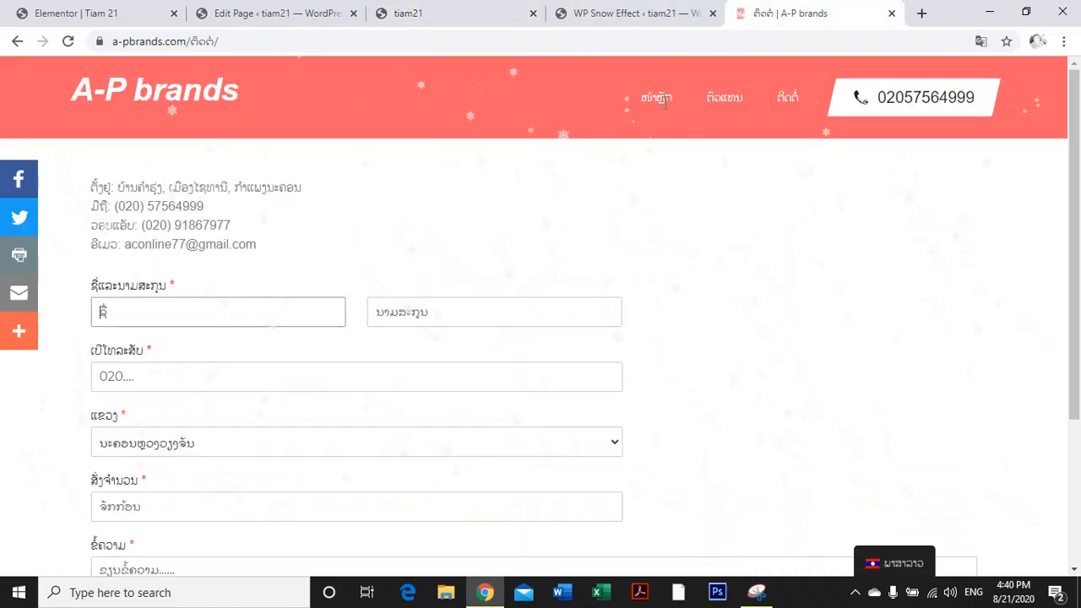
{"action": "left_click", "coordinate": [18, 182]}
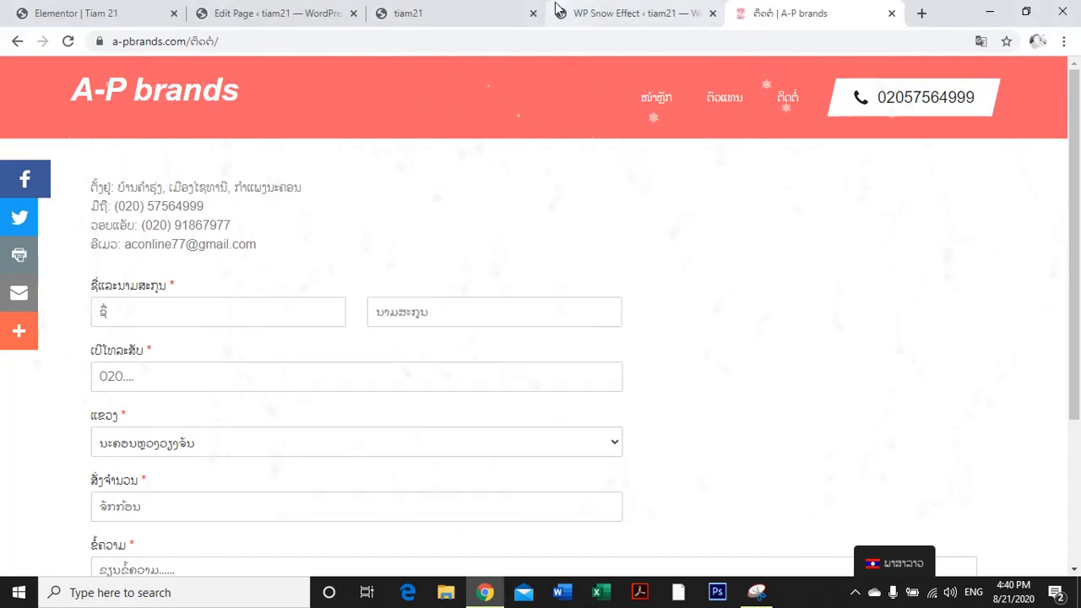
{"action": "left_click", "coordinate": [291, 14]}
{"action": "left_click", "coordinate": [439, 23]}
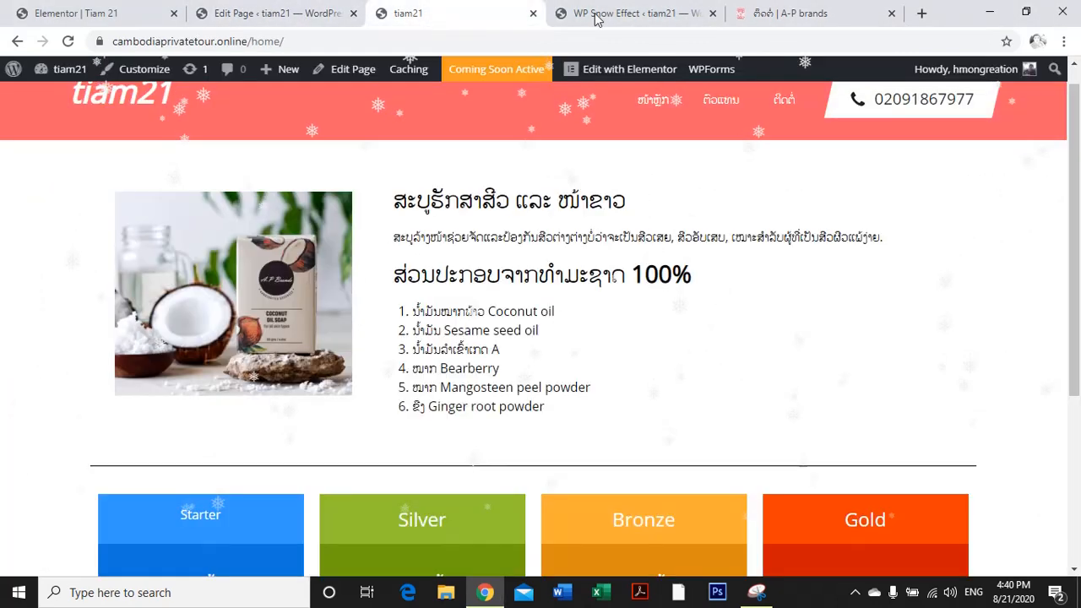
Search for new plugins with the keyword "Share Buttons by AddThis" in the tiam21 WordPress dashboard.
{"action": "left_click", "coordinate": [633, 13]}
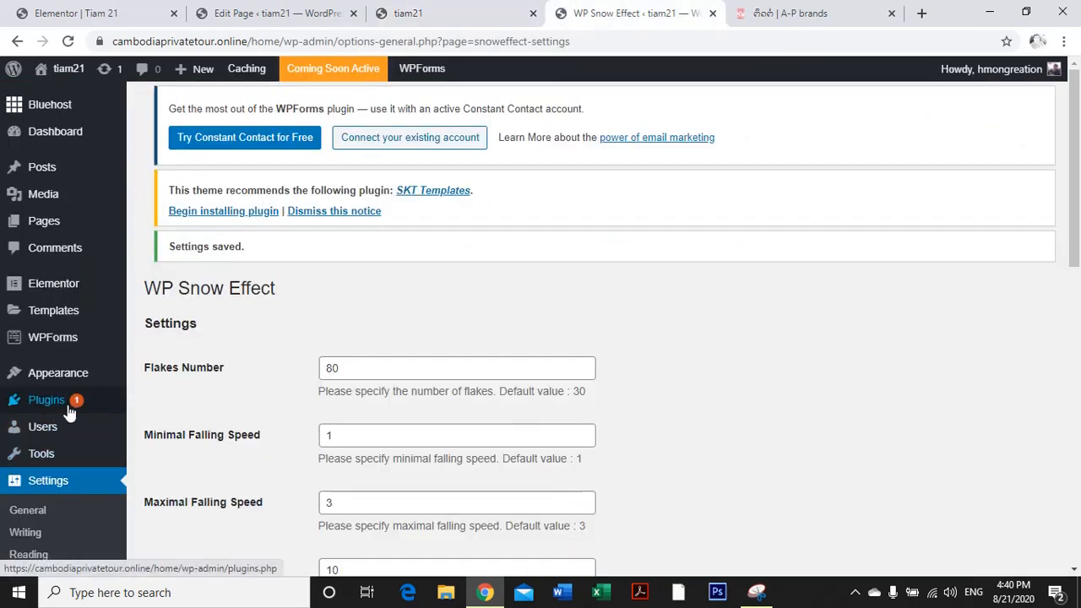
{"action": "scroll", "coordinate": [295, 439], "scroll_direction": "down", "scroll_amount": 4}
{"action": "scroll", "coordinate": [211, 452], "scroll_direction": "up", "scroll_amount": 3}
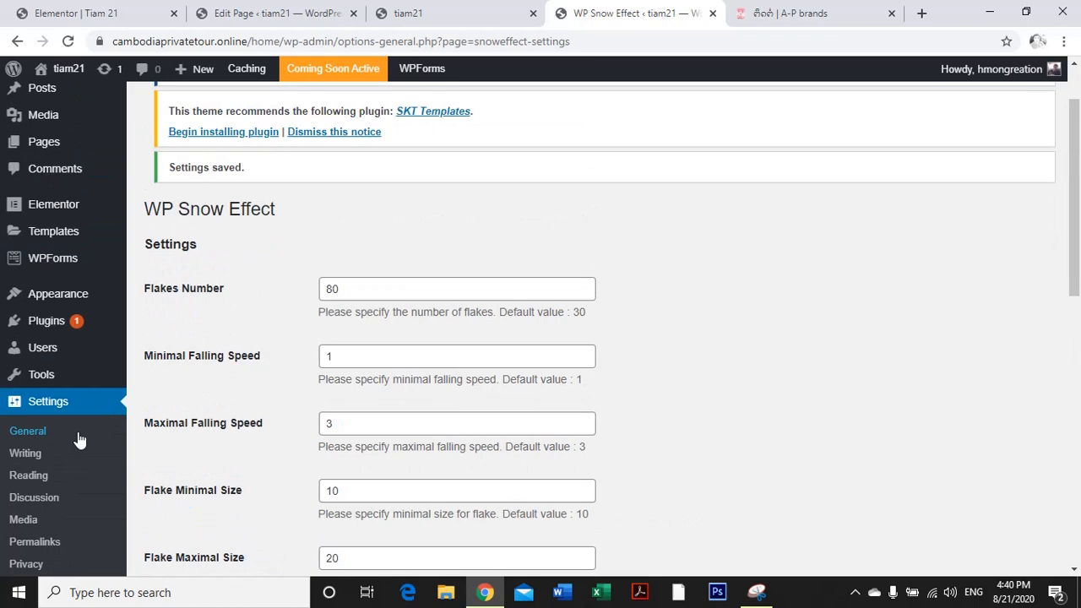
{"action": "left_click", "coordinate": [56, 324]}
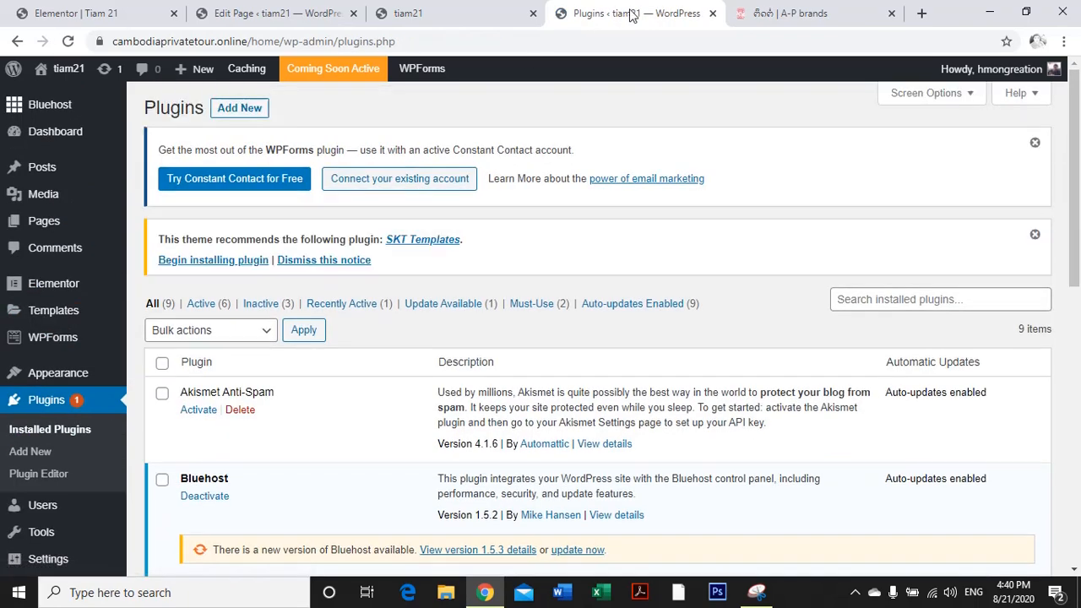
{"action": "left_click", "coordinate": [239, 108]}
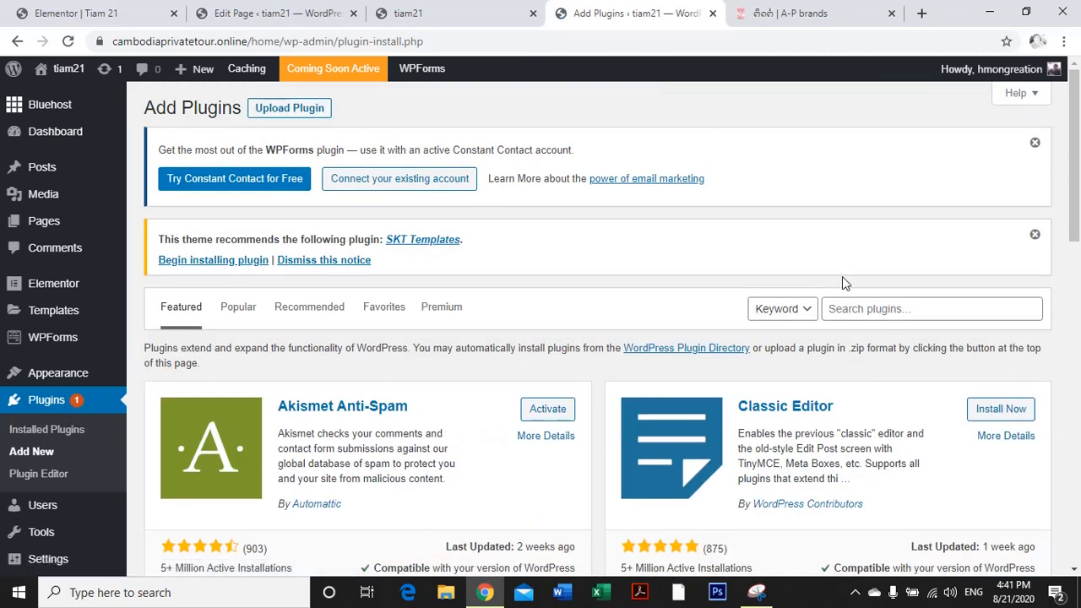
{"action": "left_click", "coordinate": [882, 309]}
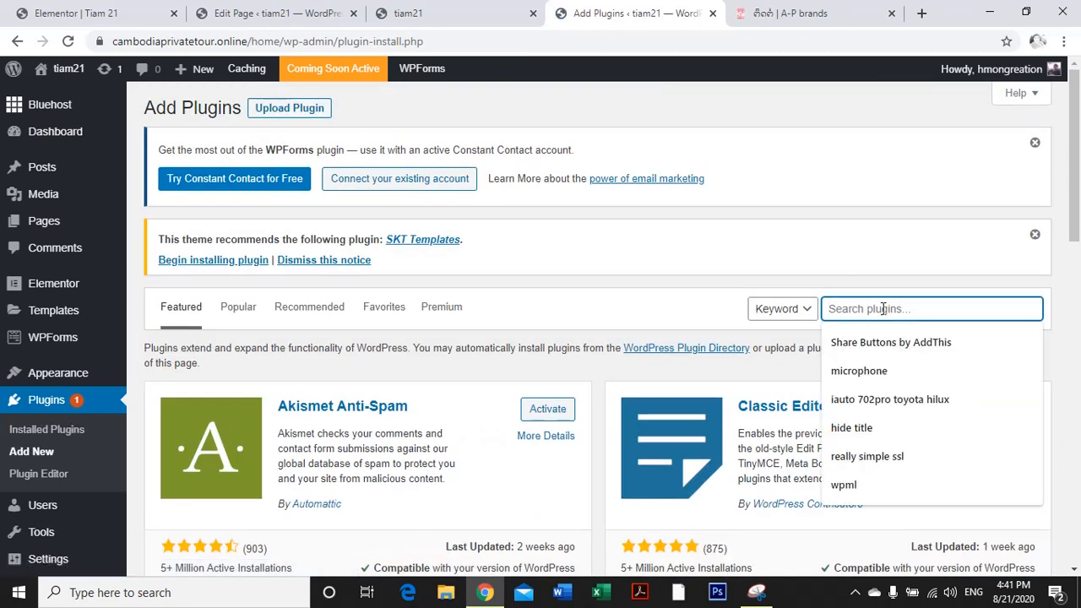
{"action": "type", "text": "share"}
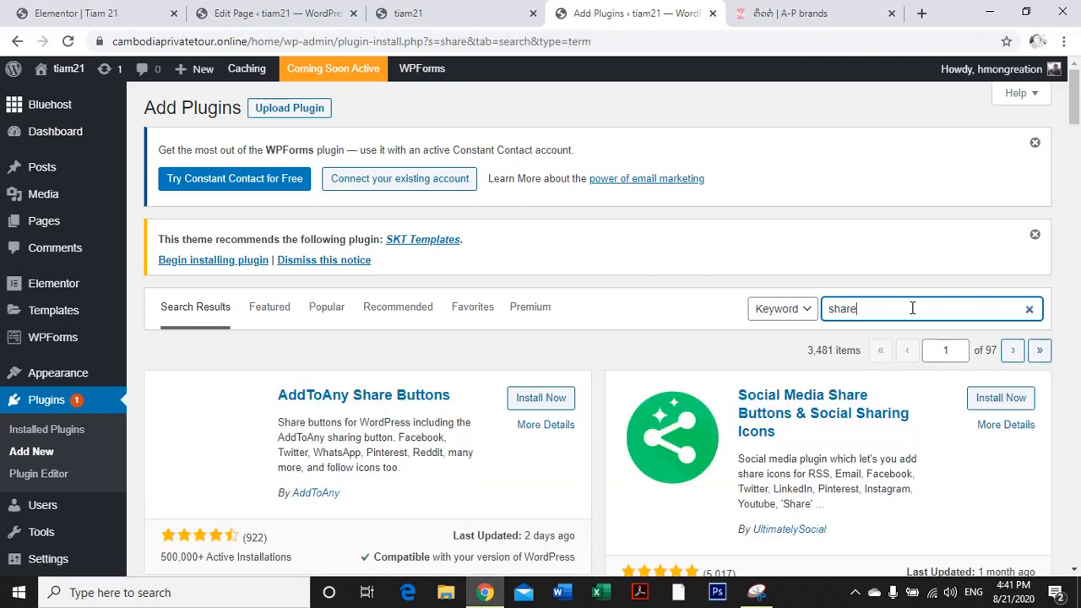
{"action": "left_click", "coordinate": [911, 308]}
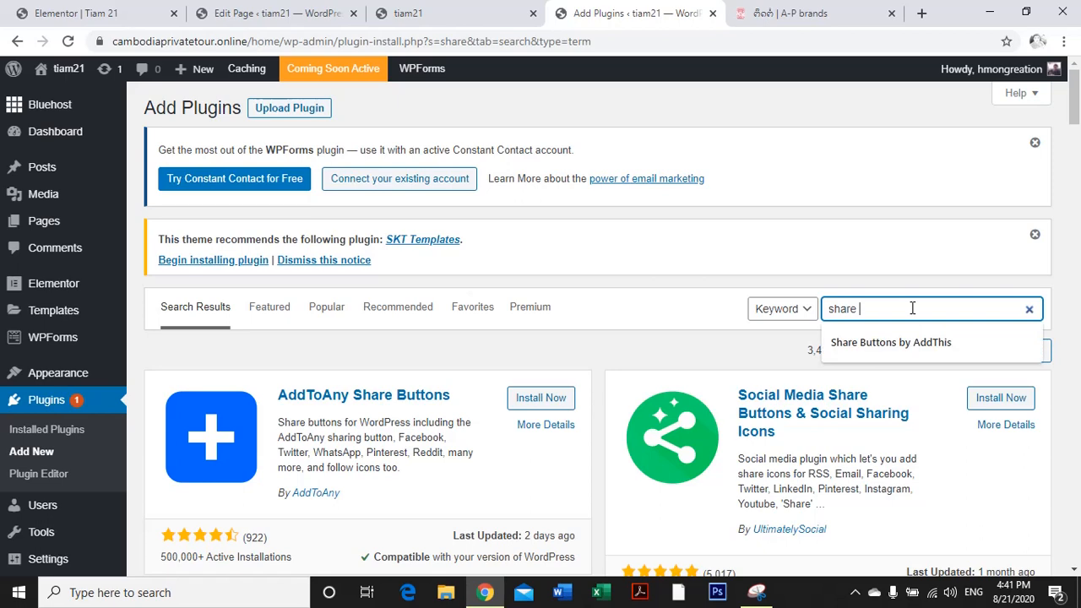
{"action": "left_click", "coordinate": [906, 336]}
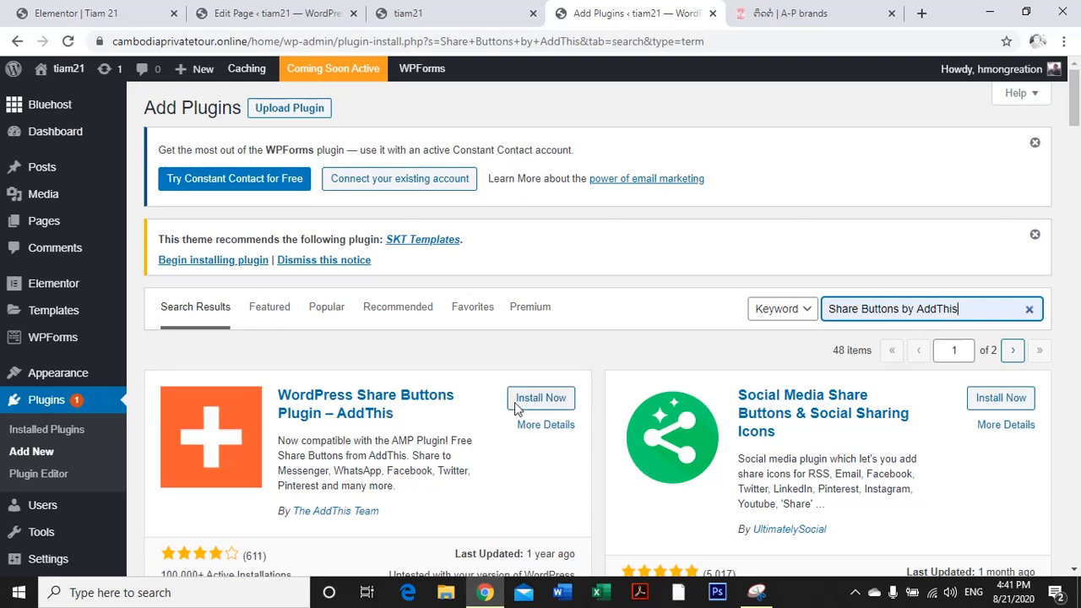
Review the screenshots of WordPress Share Buttons Plugin – AddThis, and install and activate the plugin.
{"action": "scroll", "coordinate": [524, 418], "scroll_direction": "down", "scroll_amount": 1}
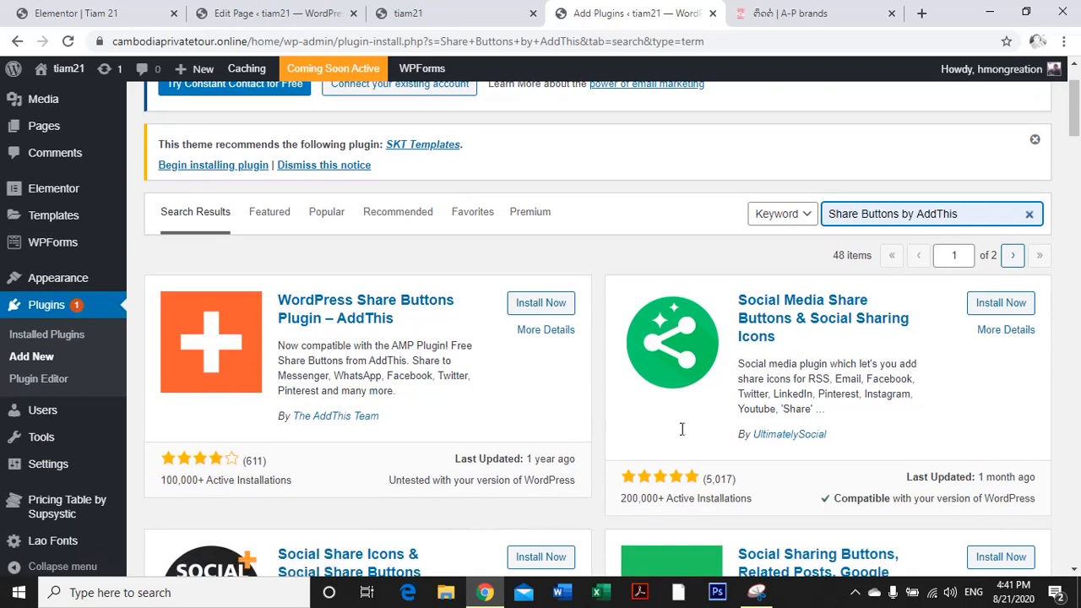
{"action": "scroll", "coordinate": [890, 439], "scroll_direction": "down", "scroll_amount": 3}
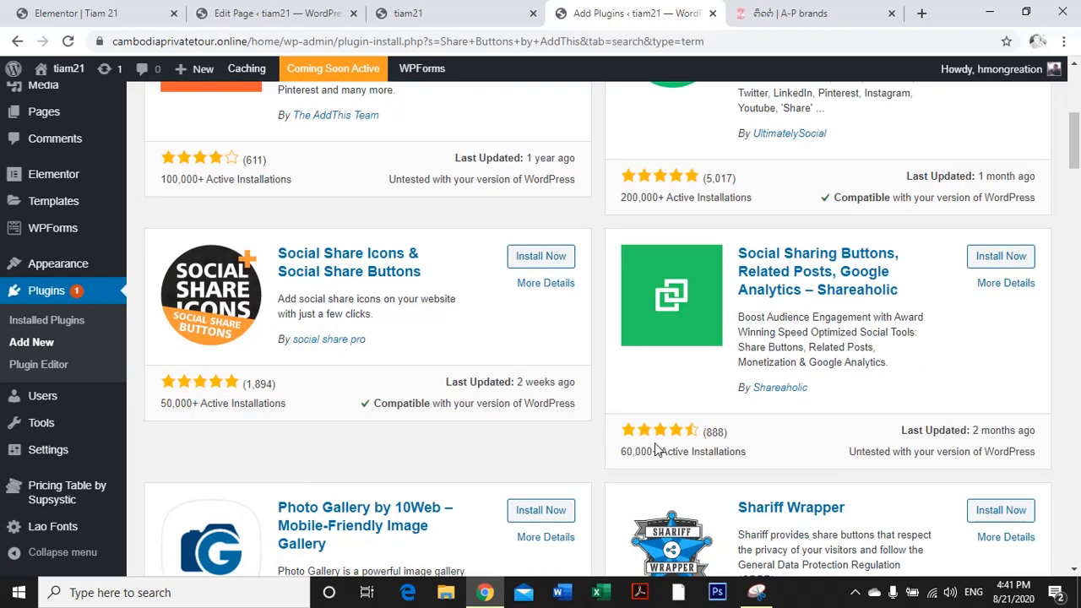
{"action": "scroll", "coordinate": [673, 450], "scroll_direction": "down", "scroll_amount": 3}
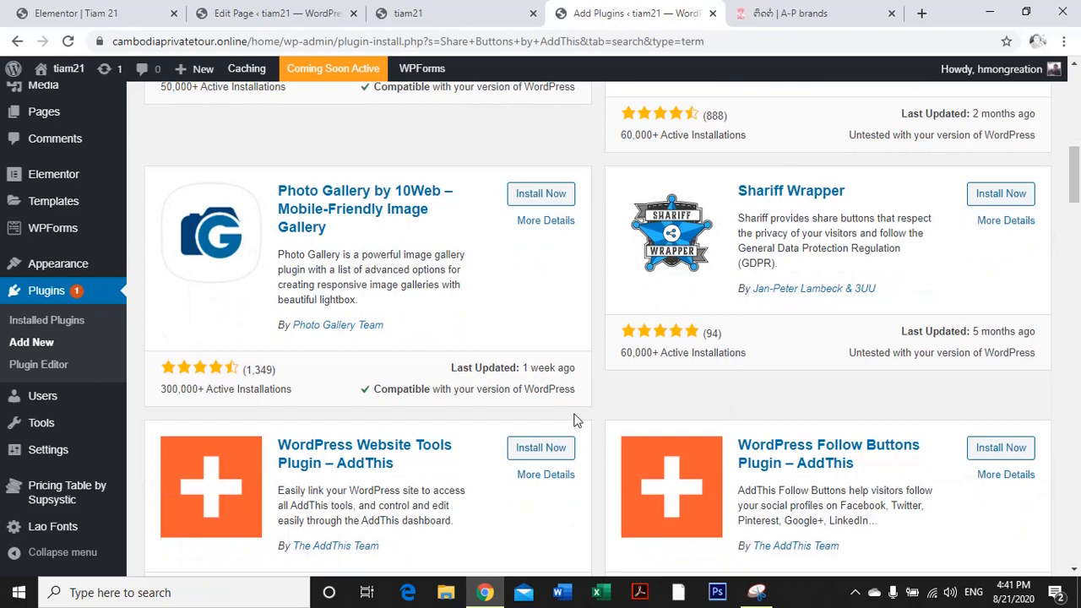
{"action": "scroll", "coordinate": [516, 430], "scroll_direction": "down", "scroll_amount": 2}
{"action": "scroll", "coordinate": [673, 392], "scroll_direction": "up", "scroll_amount": 10}
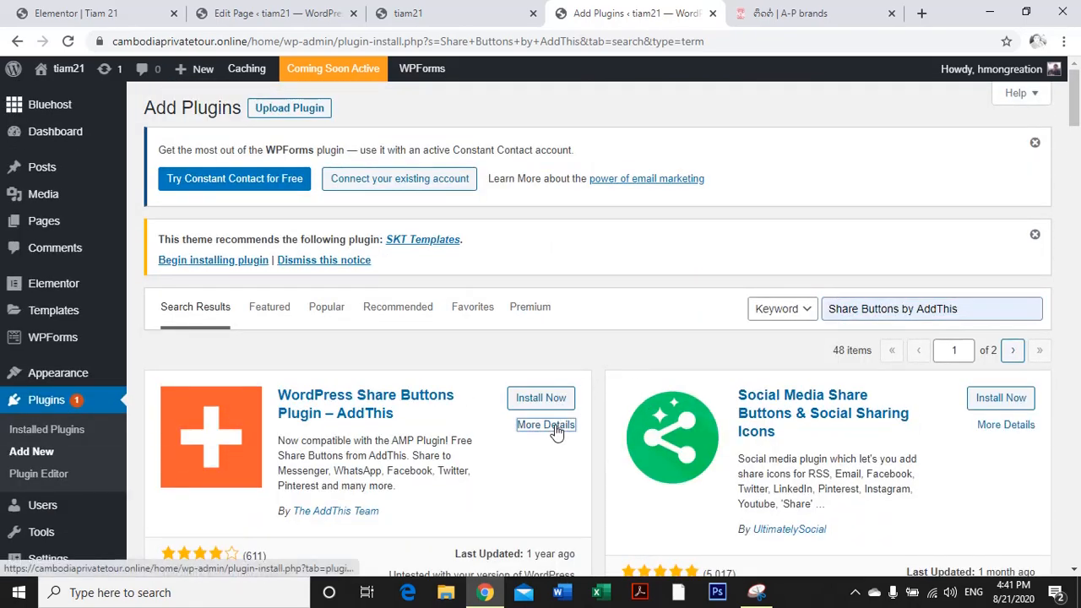
{"action": "left_click", "coordinate": [553, 423]}
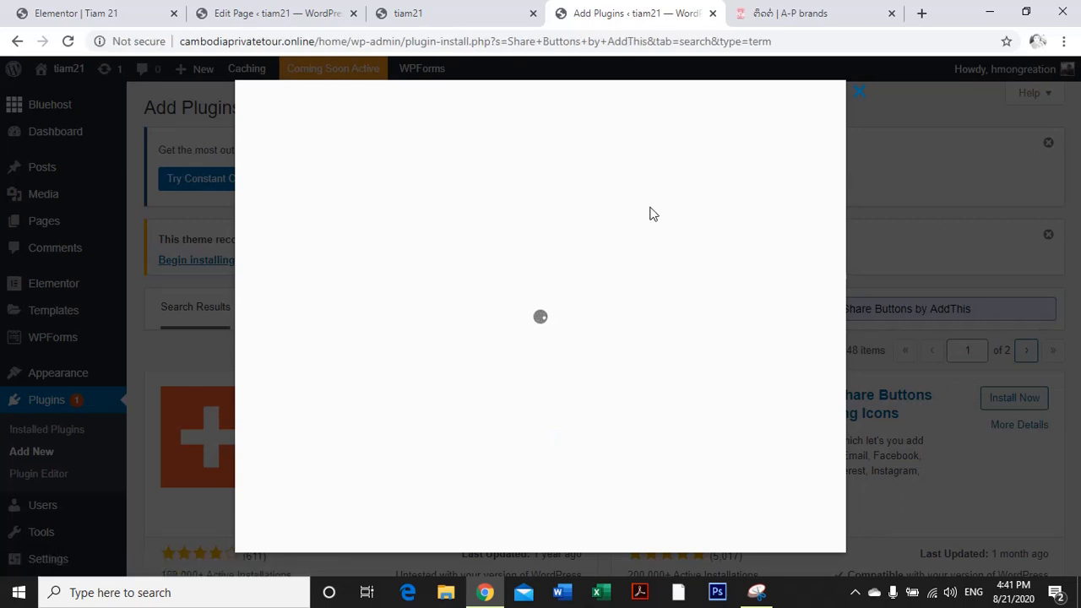
{"action": "left_click", "coordinate": [549, 297]}
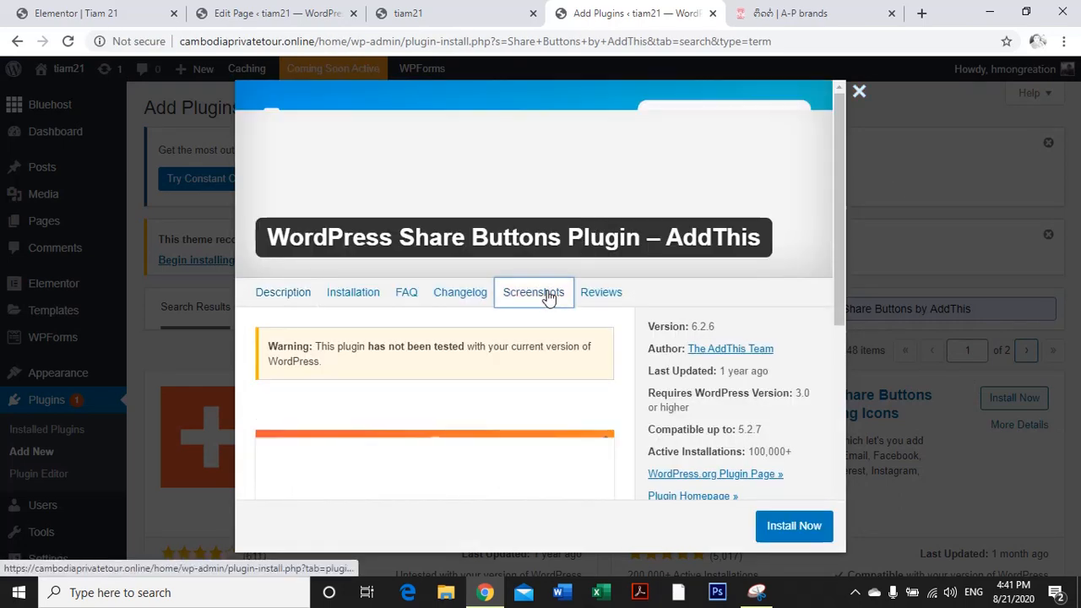
{"action": "scroll", "coordinate": [547, 304], "scroll_direction": "down", "scroll_amount": 2}
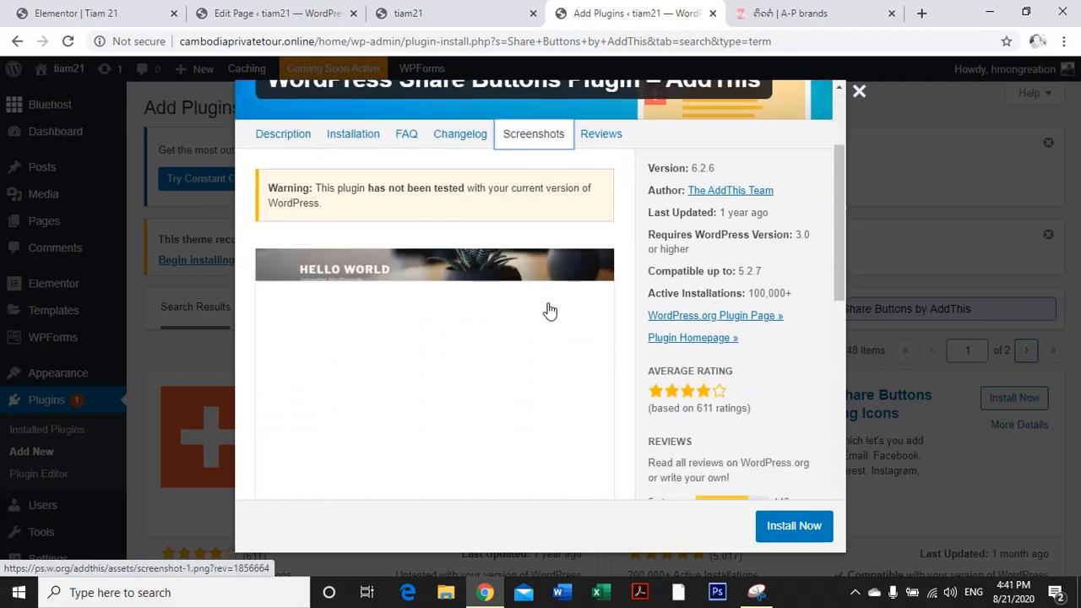
{"action": "left_click", "coordinate": [790, 525]}
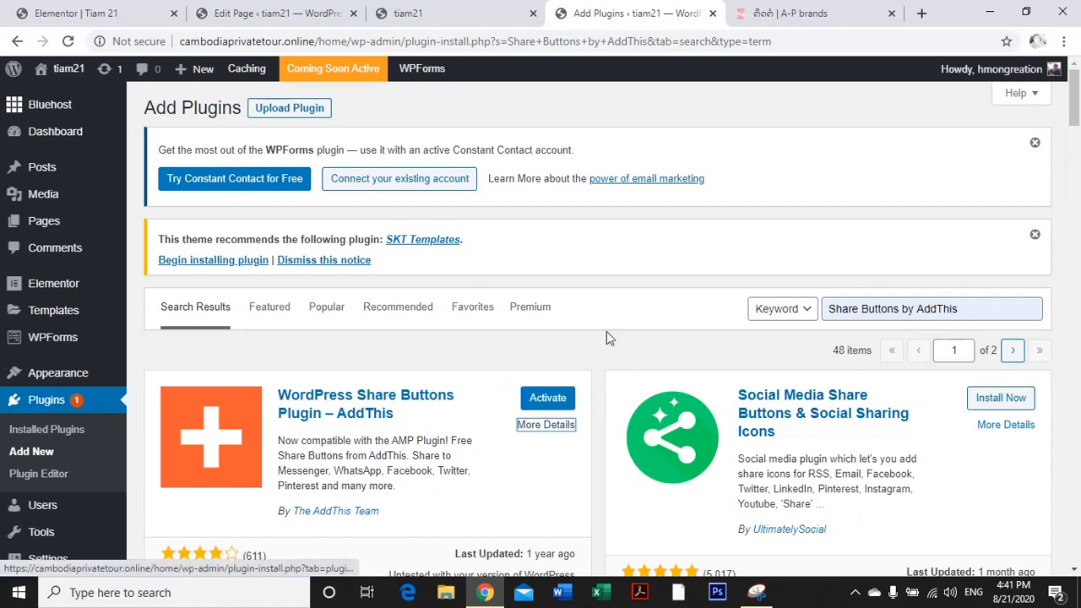
{"action": "left_click", "coordinate": [548, 398]}
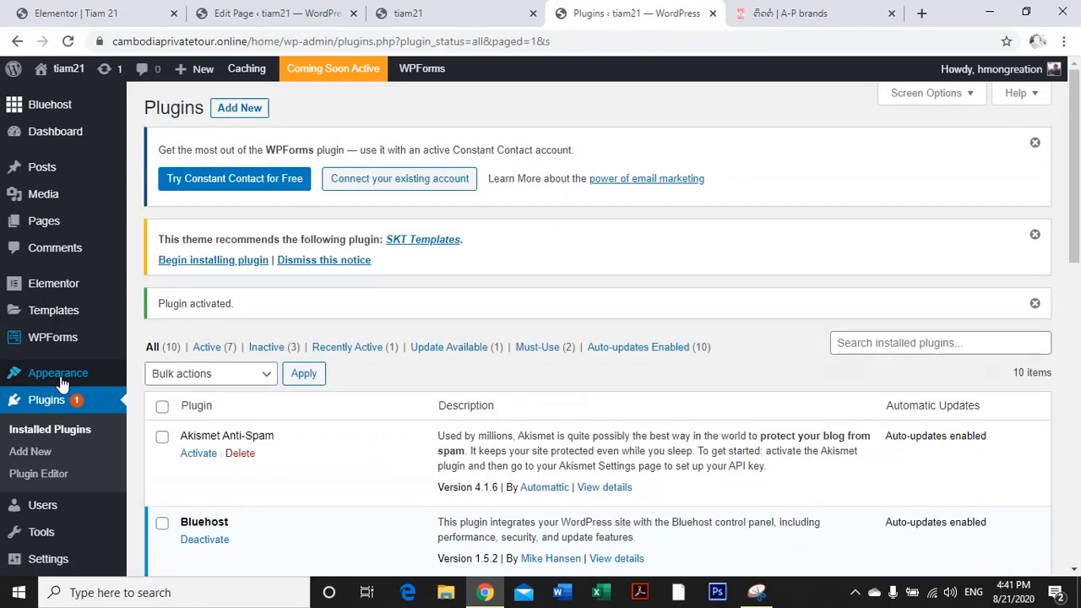
Open the AddThis plugin's home page and look over its registration and sign-in form.
{"action": "scroll", "coordinate": [64, 388], "scroll_direction": "down", "scroll_amount": 1}
{"action": "scroll", "coordinate": [70, 457], "scroll_direction": "down", "scroll_amount": 2}
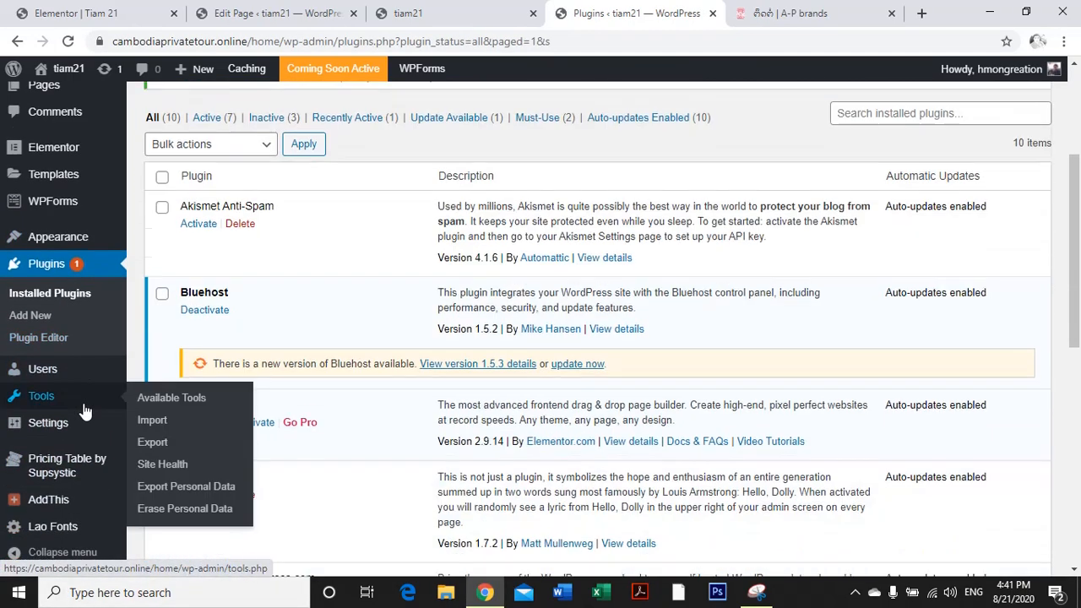
{"action": "mouse_move", "coordinate": [56, 478]}
{"action": "mouse_move", "coordinate": [57, 505]}
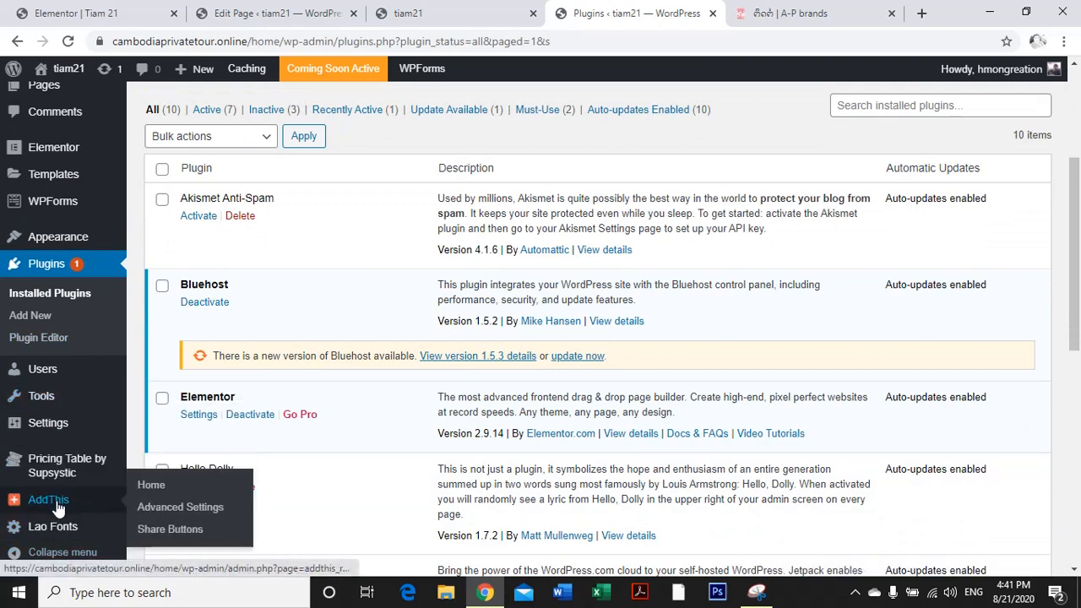
{"action": "left_click", "coordinate": [152, 485]}
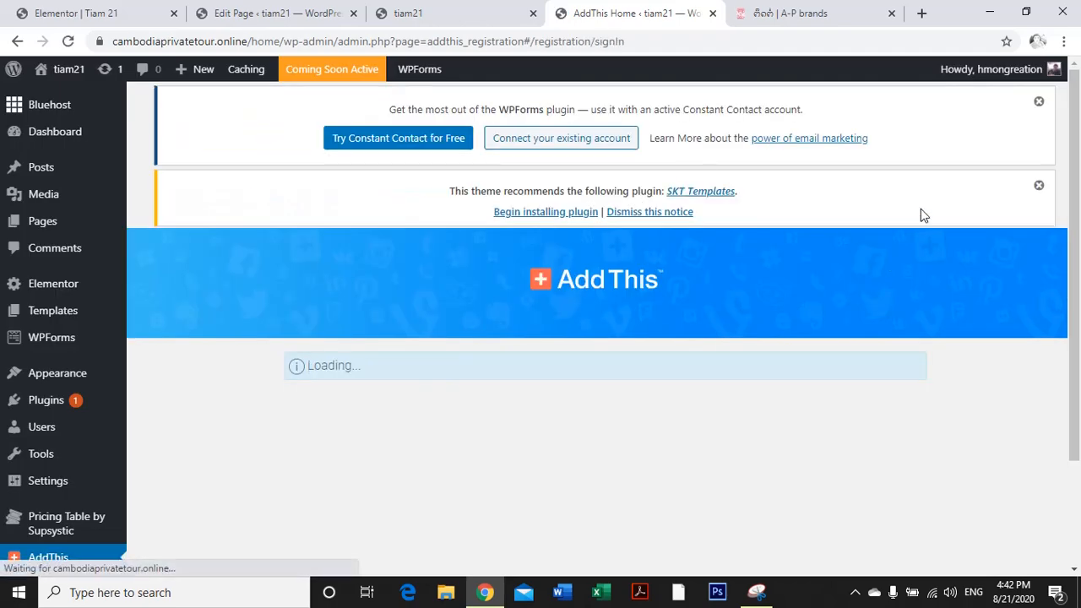
{"action": "scroll", "coordinate": [856, 319], "scroll_direction": "down", "scroll_amount": 2}
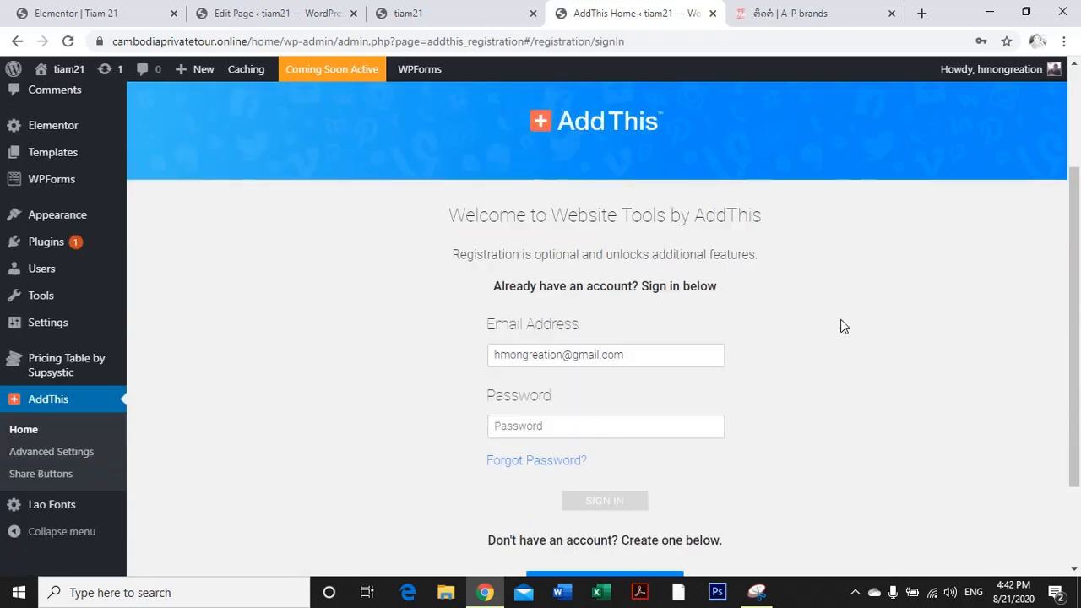
{"action": "scroll", "coordinate": [697, 390], "scroll_direction": "down", "scroll_amount": 2}
{"action": "scroll", "coordinate": [602, 279], "scroll_direction": "up", "scroll_amount": 3}
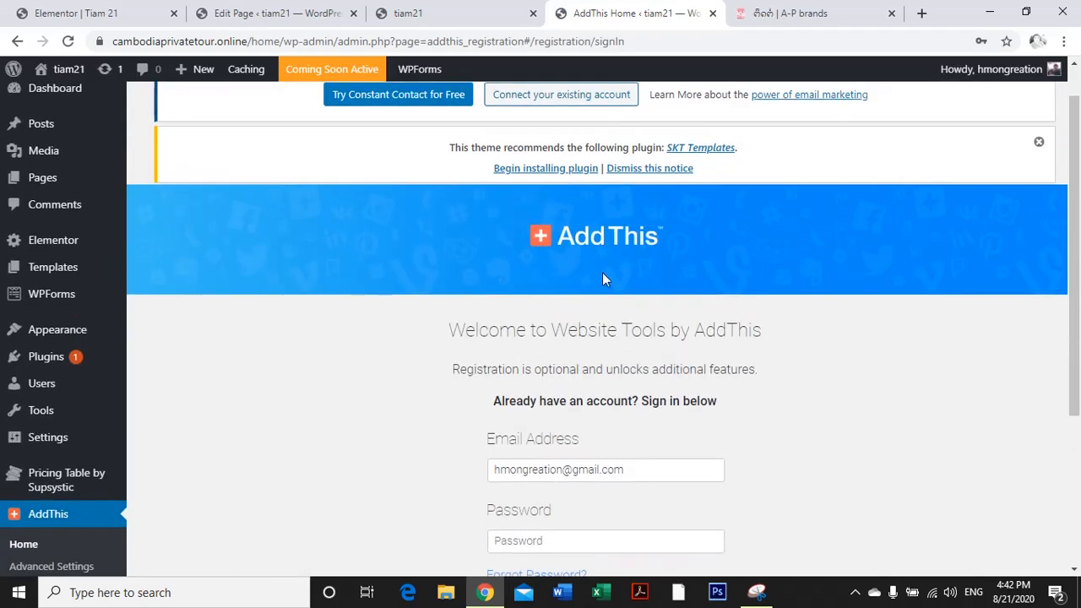
{"action": "scroll", "coordinate": [588, 245], "scroll_direction": "up", "scroll_amount": 1}
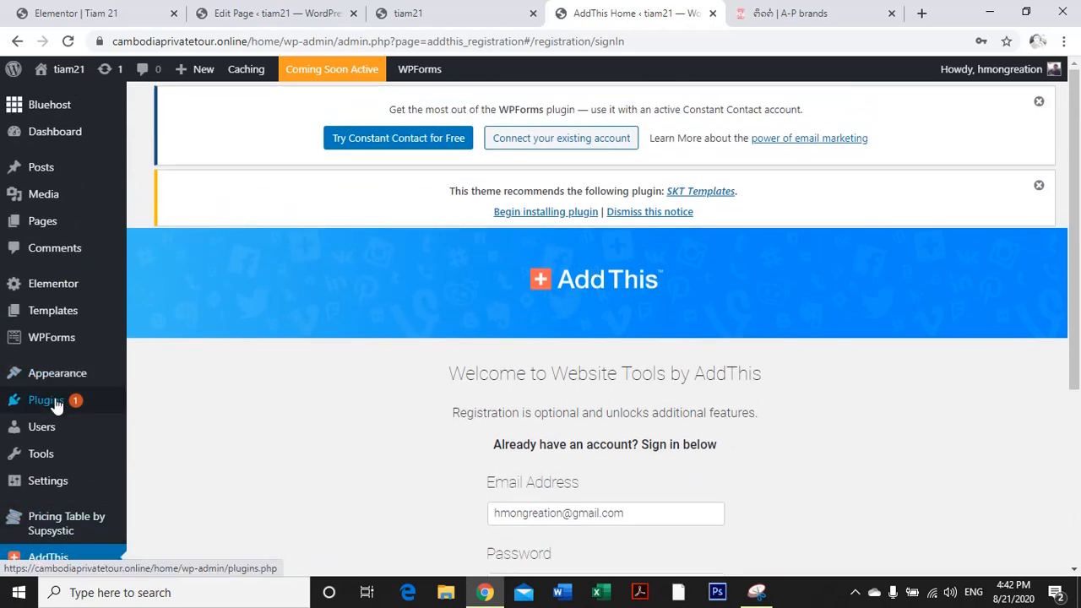
Return to adding new plugins and repeat the search for "Share Buttons by AddThis".
{"action": "mouse_move", "coordinate": [55, 405]}
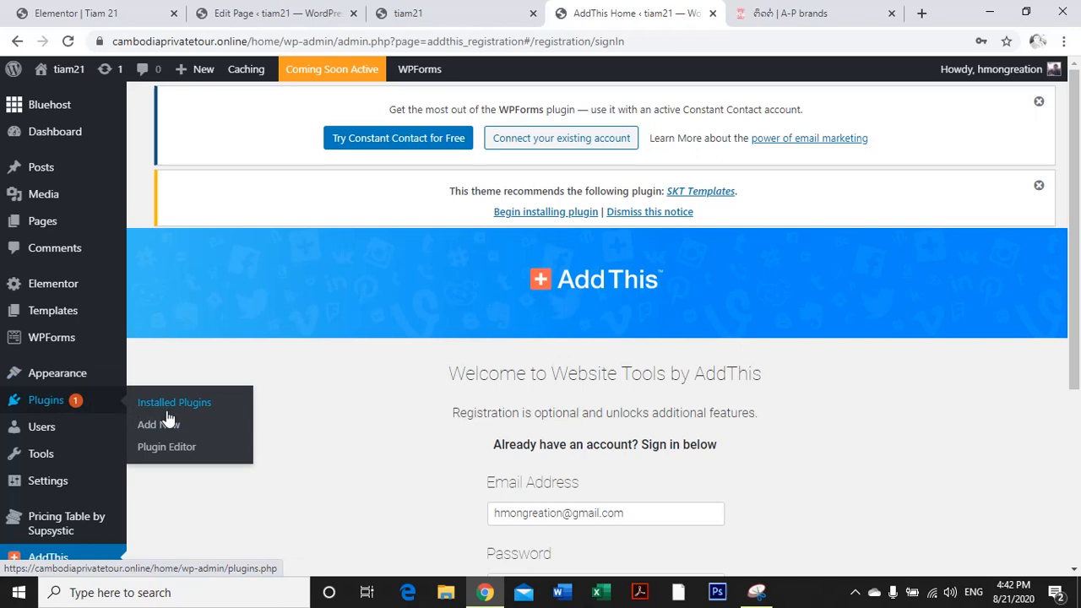
{"action": "left_click", "coordinate": [200, 424]}
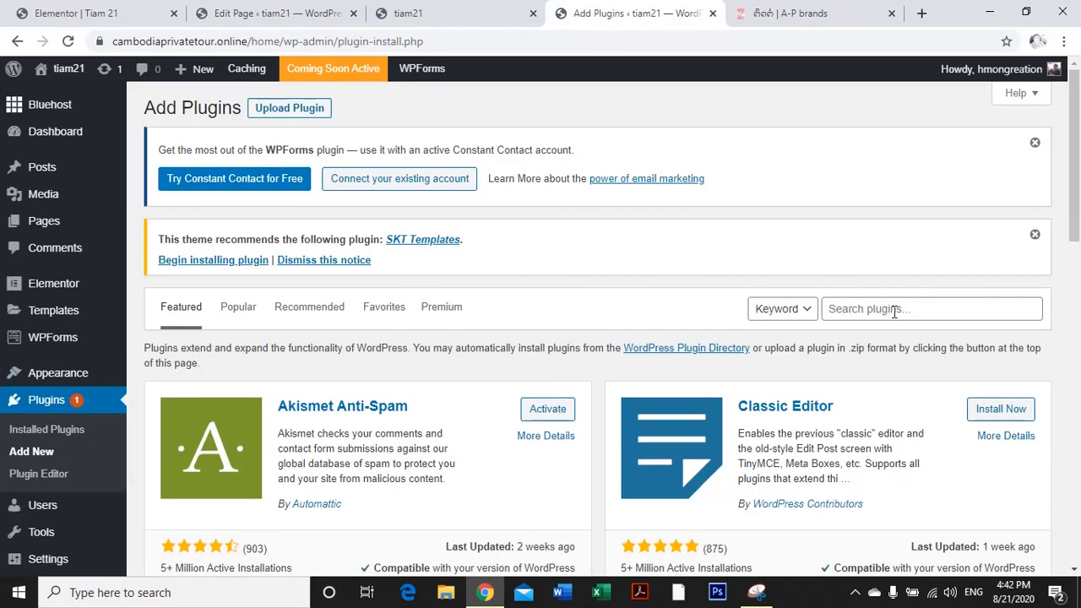
{"action": "left_click", "coordinate": [894, 309]}
{"action": "left_click", "coordinate": [966, 342]}
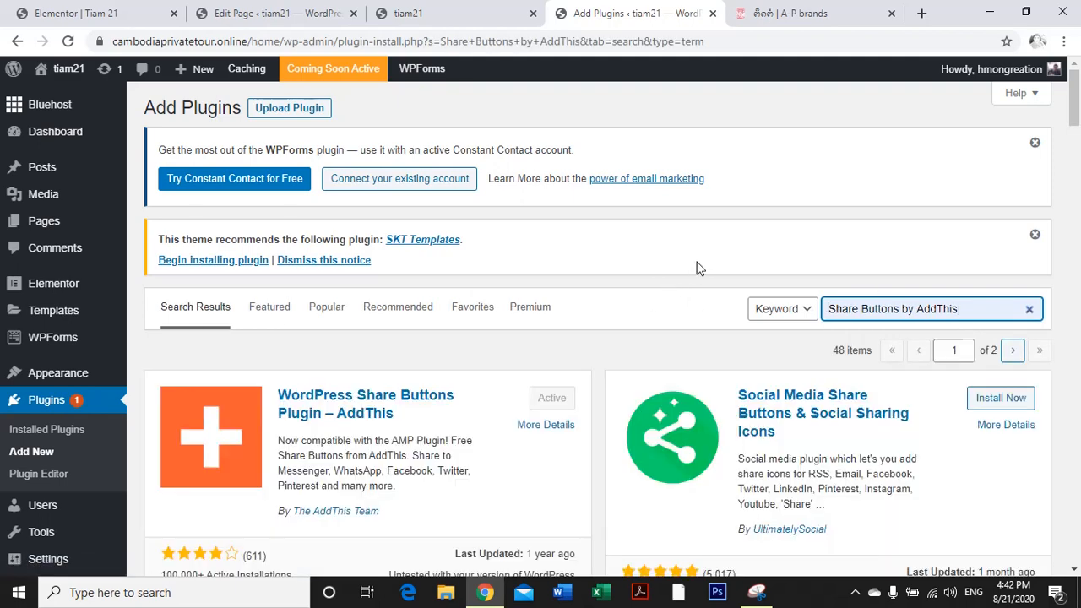
Review the screenshots of Social Media Share Buttons & Social Sharing Icons by UltimatelySocial, and install and activate the plugin.
{"action": "scroll", "coordinate": [698, 267], "scroll_direction": "down", "scroll_amount": 1}
{"action": "left_click", "coordinate": [1000, 345]}
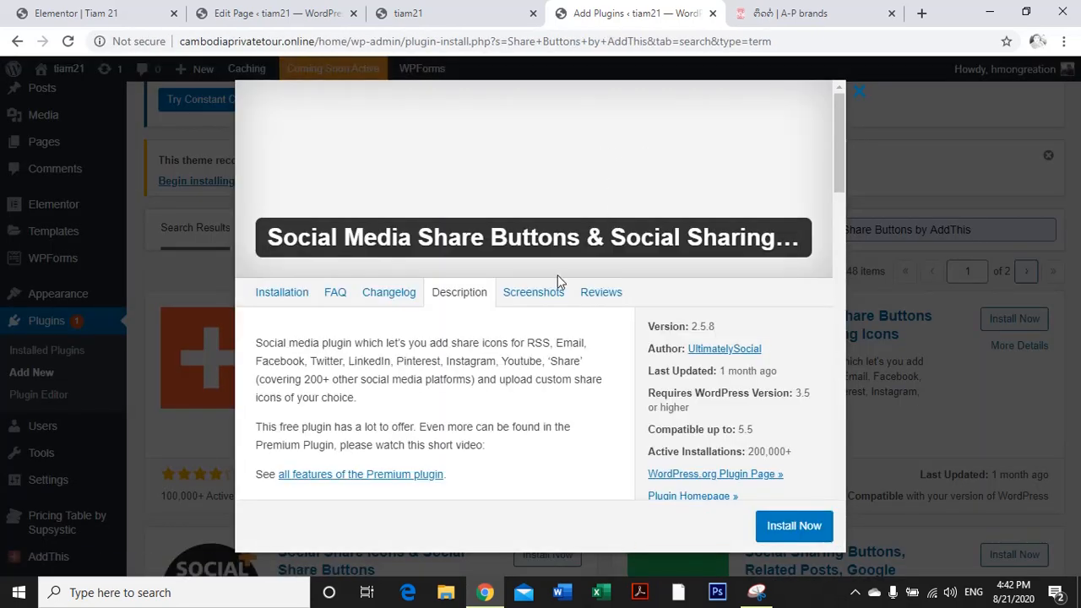
{"action": "left_click", "coordinate": [539, 291]}
{"action": "scroll", "coordinate": [579, 289], "scroll_direction": "down", "scroll_amount": 6}
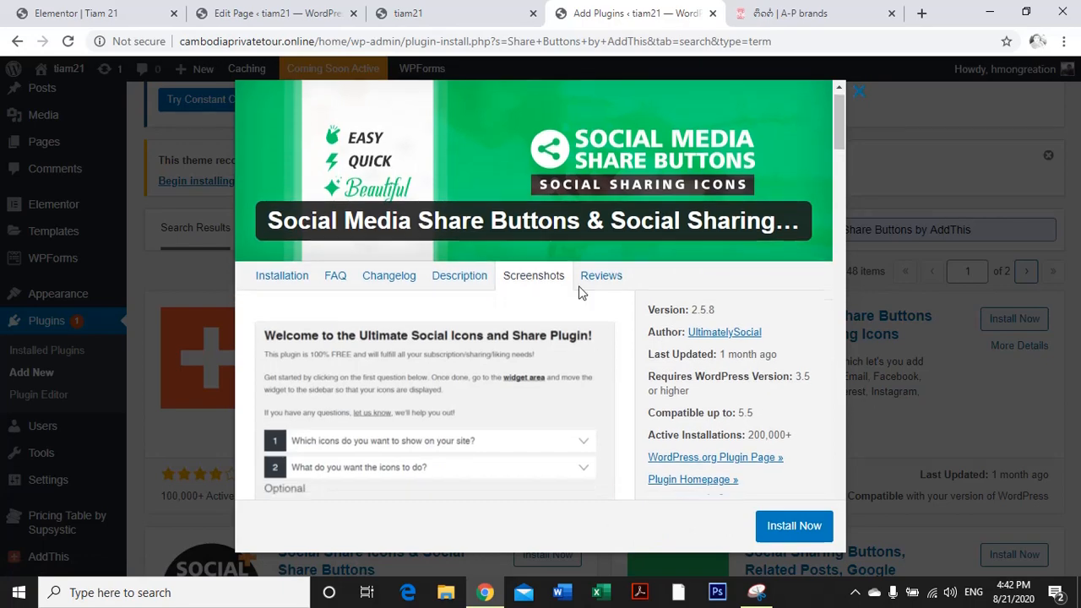
{"action": "scroll", "coordinate": [523, 294], "scroll_direction": "down", "scroll_amount": 3}
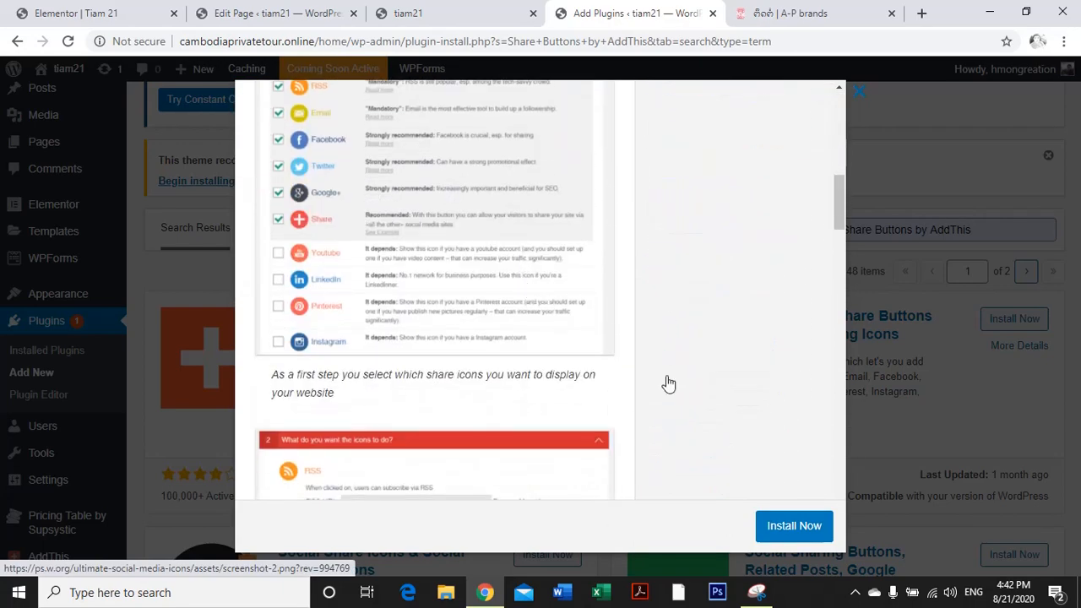
{"action": "left_click", "coordinate": [808, 525]}
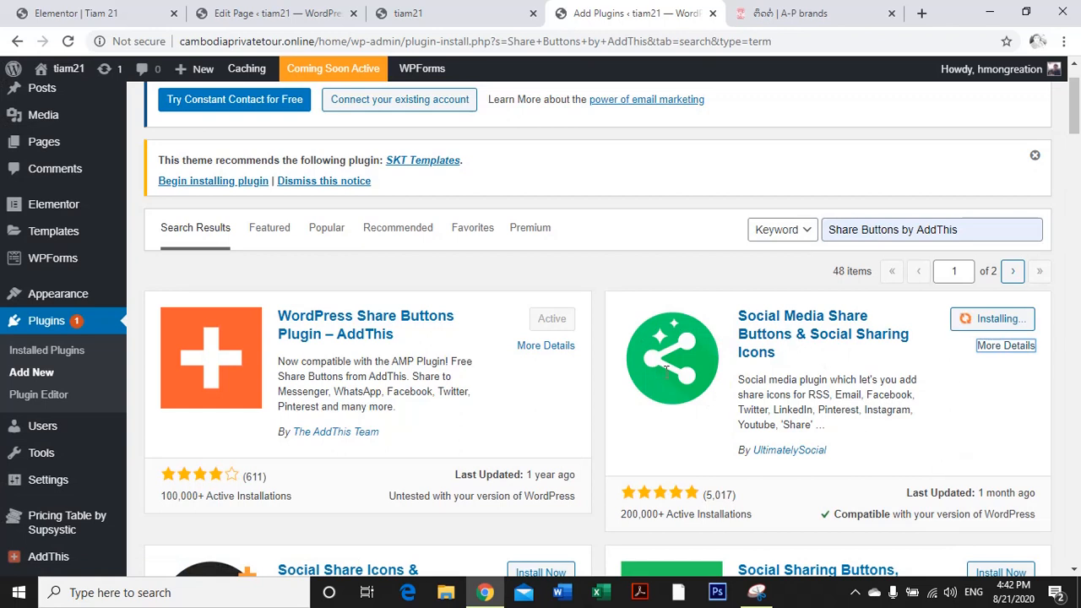
{"action": "left_click", "coordinate": [1006, 319]}
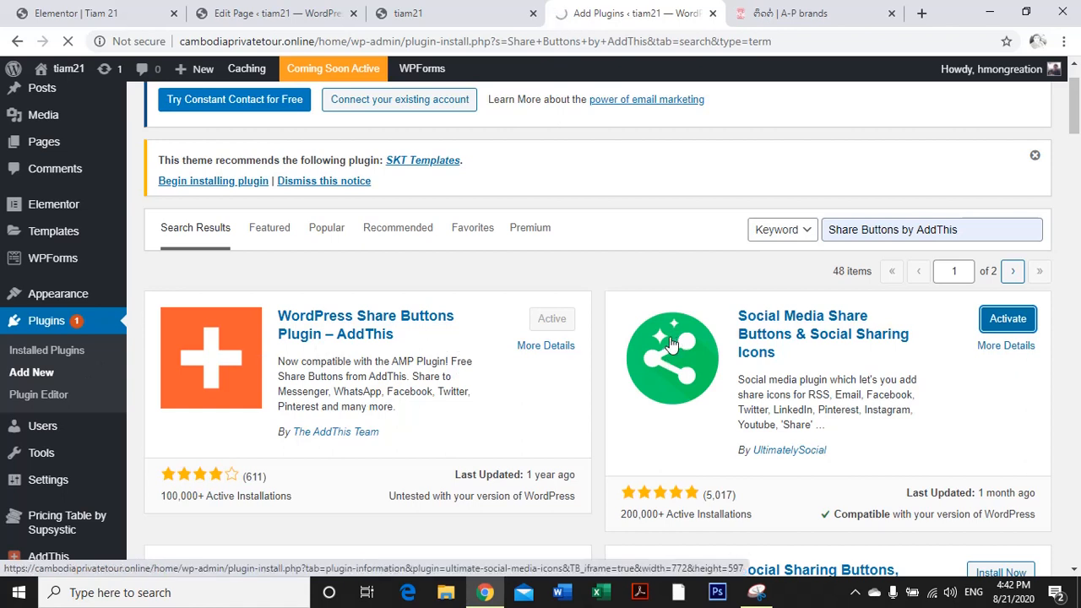
{"action": "left_click", "coordinate": [297, 316]}
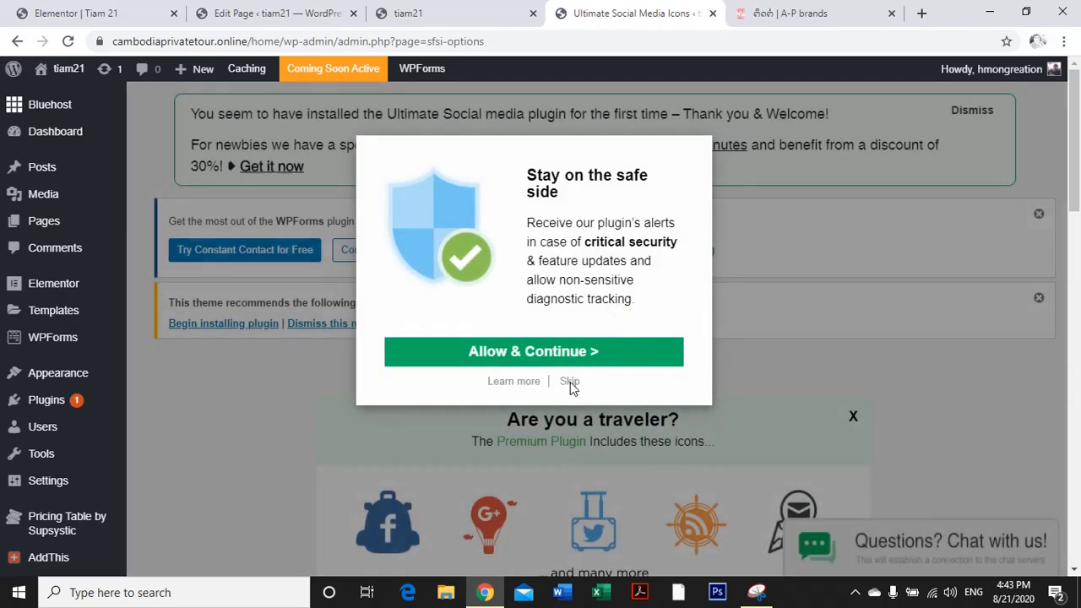
Skip the plugin's security alerts and diagnostic tracking opt-in, and save all settings of Ultimate Social Media Icons.
{"action": "left_click", "coordinate": [568, 384]}
{"action": "scroll", "coordinate": [487, 420], "scroll_direction": "down", "scroll_amount": 8}
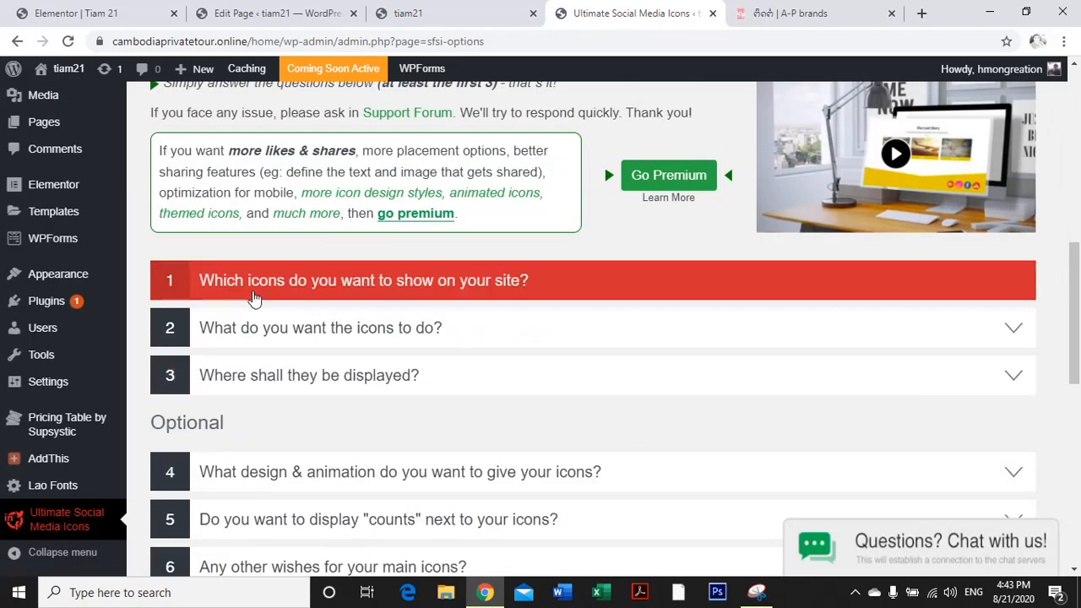
{"action": "left_click", "coordinate": [313, 287]}
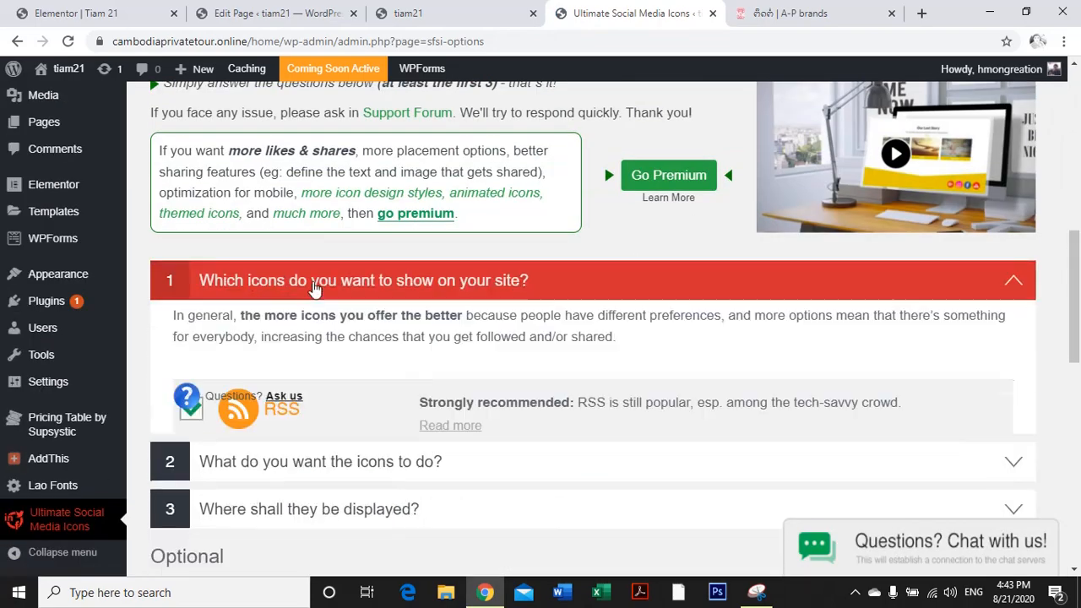
{"action": "left_click", "coordinate": [382, 279]}
{"action": "scroll", "coordinate": [583, 272], "scroll_direction": "down", "scroll_amount": 5}
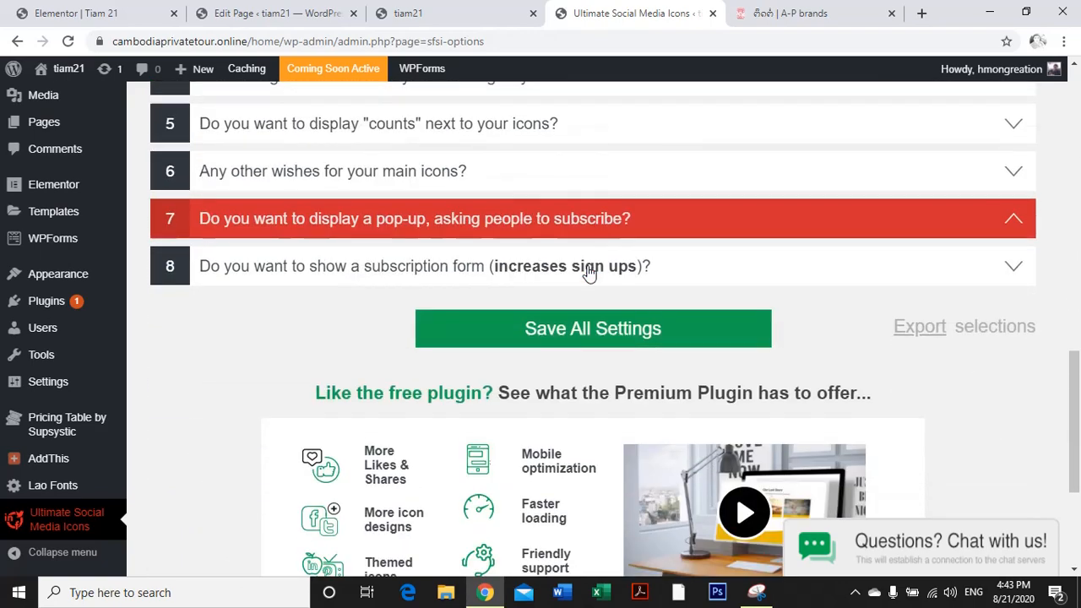
{"action": "left_click", "coordinate": [723, 318]}
{"action": "scroll", "coordinate": [701, 329], "scroll_direction": "down", "scroll_amount": 3}
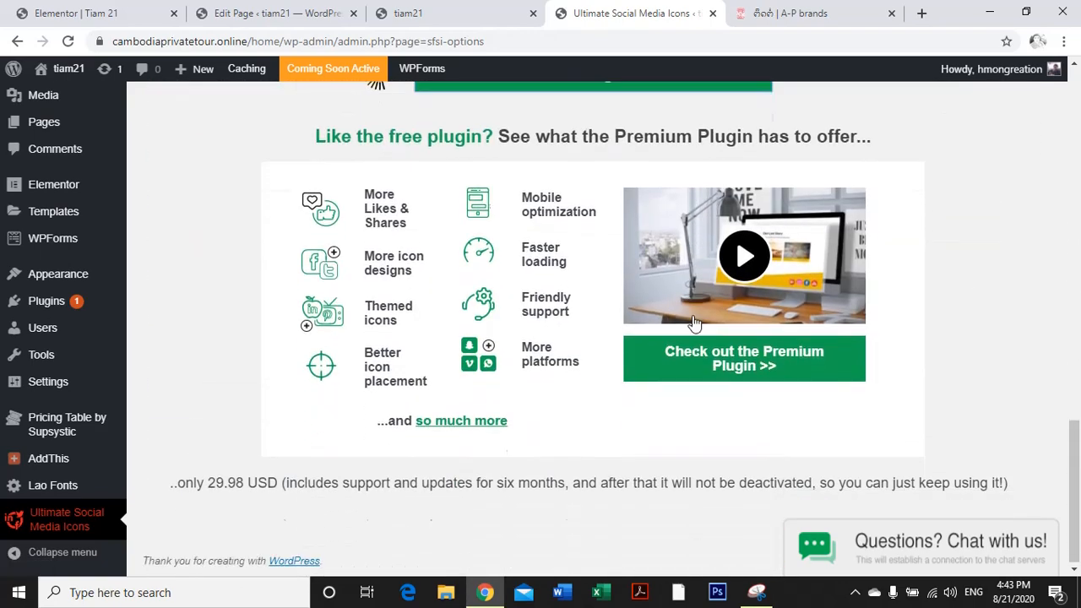
Look over the plugin's main and optional setup questions, including the one about showing a subscription form.
{"action": "scroll", "coordinate": [326, 316], "scroll_direction": "up", "scroll_amount": 8}
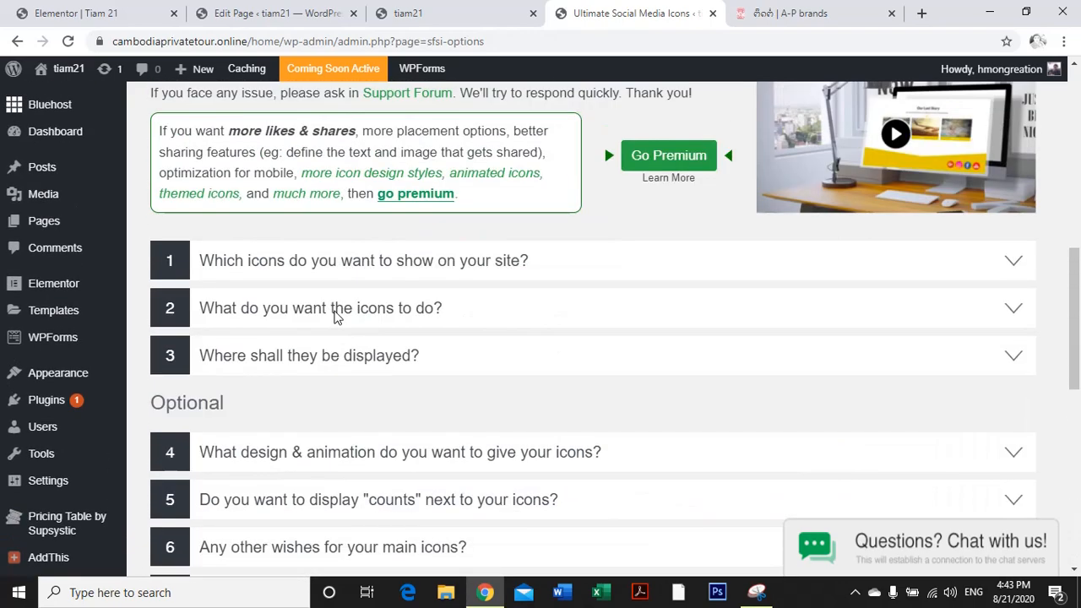
{"action": "left_click", "coordinate": [466, 320]}
{"action": "scroll", "coordinate": [553, 419], "scroll_direction": "down", "scroll_amount": 2}
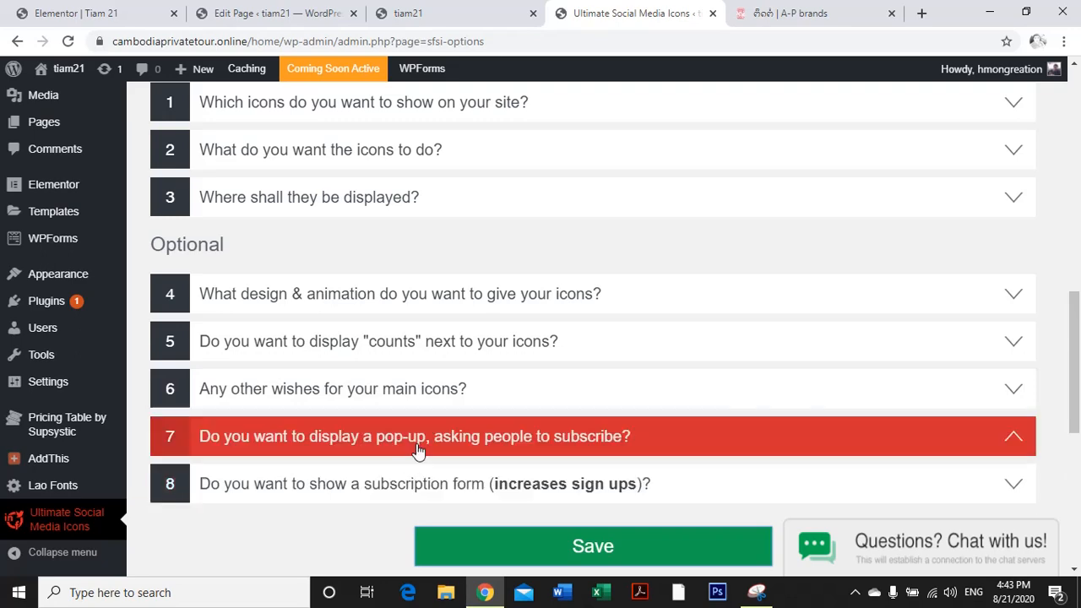
{"action": "left_click", "coordinate": [433, 483]}
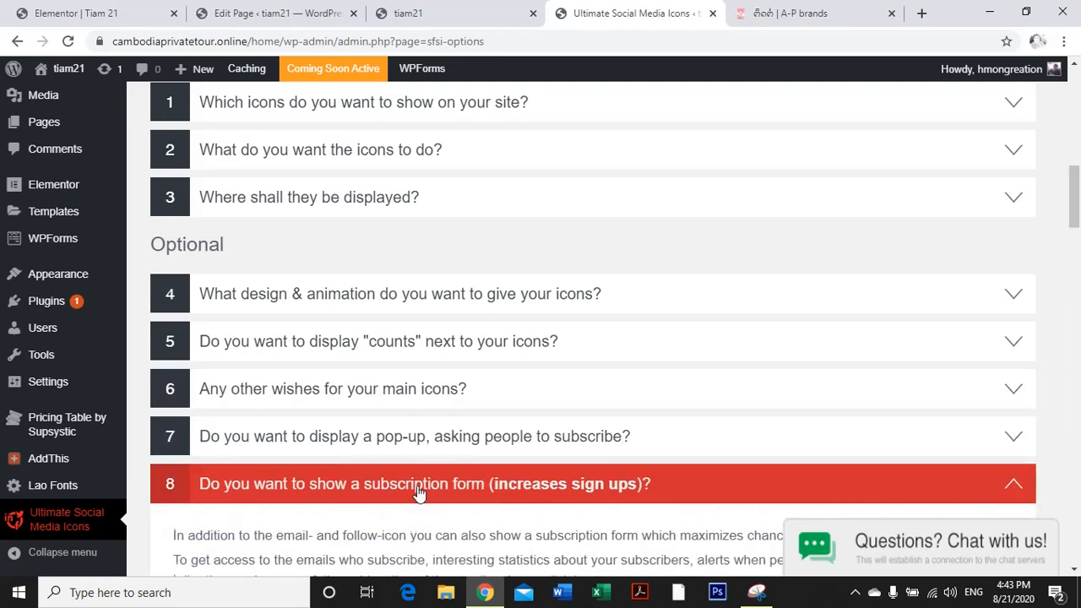
{"action": "scroll", "coordinate": [472, 439], "scroll_direction": "up", "scroll_amount": 10}
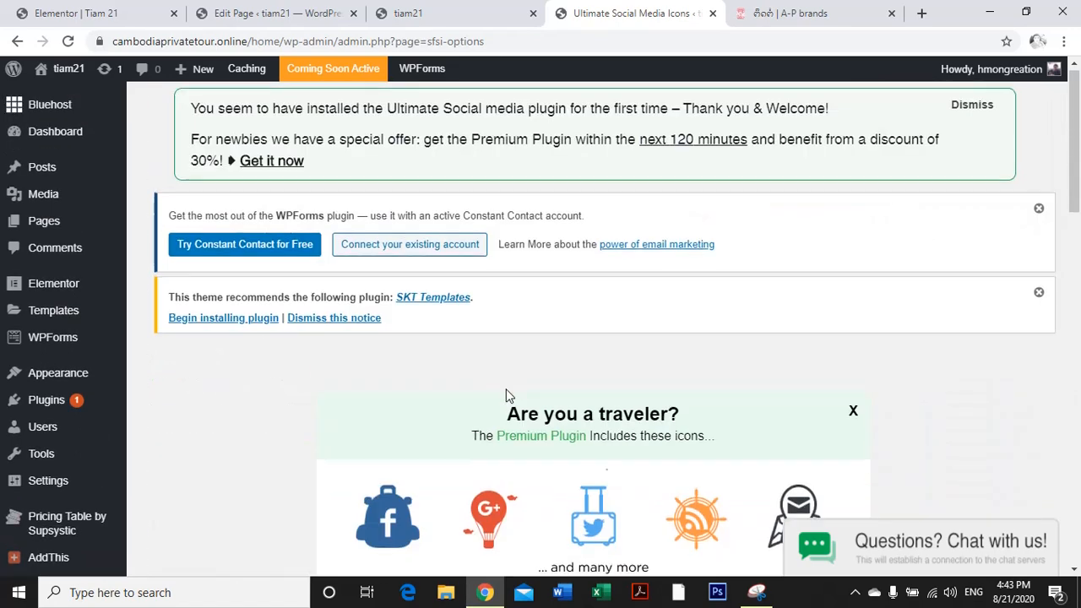
{"action": "scroll", "coordinate": [509, 395], "scroll_direction": "down", "scroll_amount": 3}
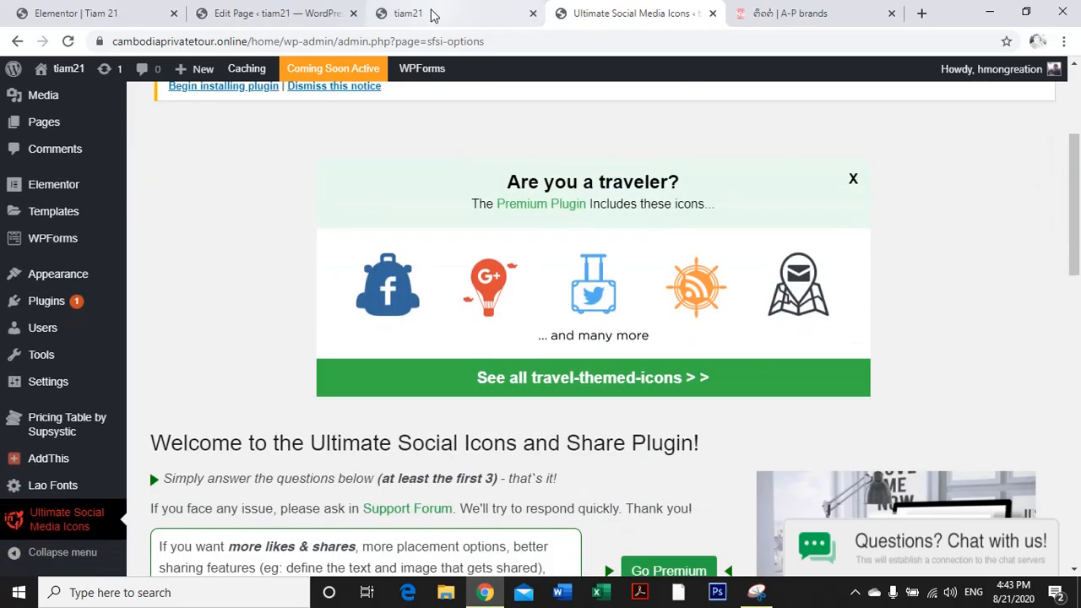
Check the tiam21 home page for social icons and return to the plugin's settings.
{"action": "left_click", "coordinate": [426, 13]}
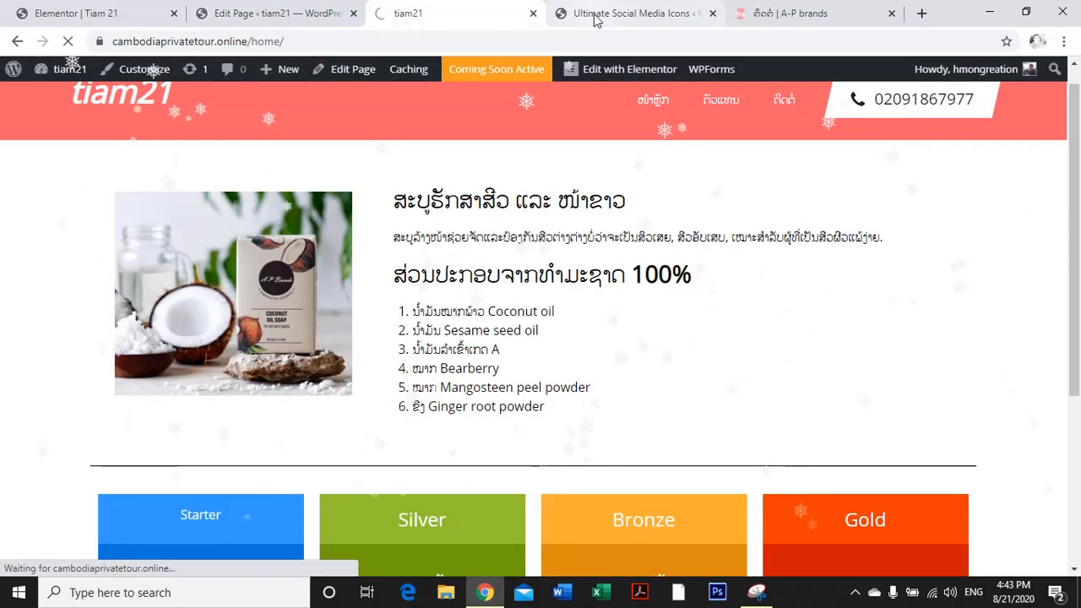
{"action": "left_click", "coordinate": [588, 17]}
{"action": "scroll", "coordinate": [759, 232], "scroll_direction": "down", "scroll_amount": 1}
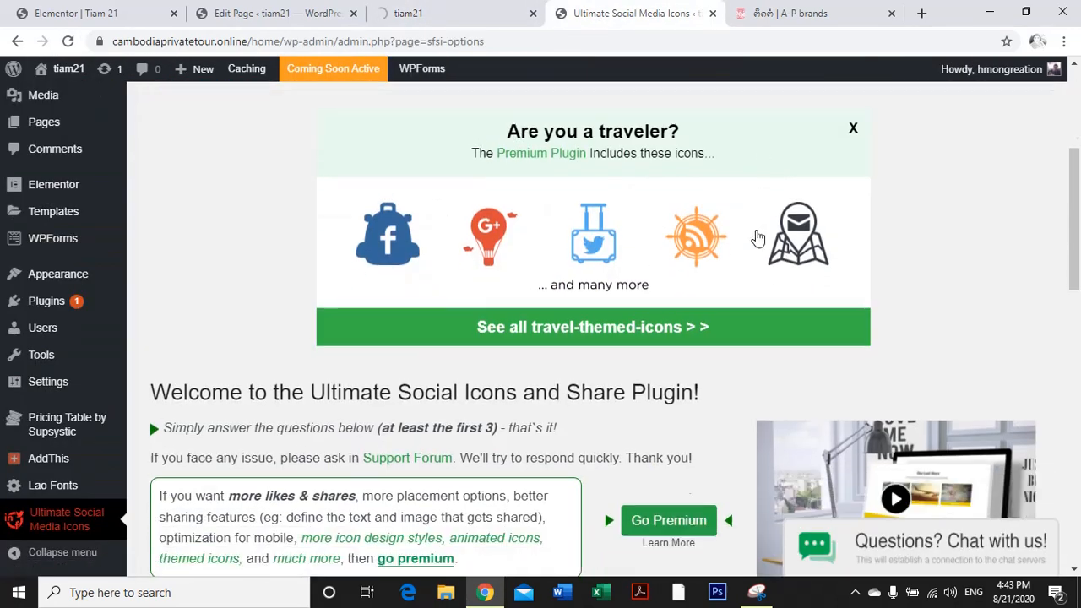
{"action": "scroll", "coordinate": [757, 239], "scroll_direction": "down", "scroll_amount": 1}
{"action": "left_click", "coordinate": [411, 16]}
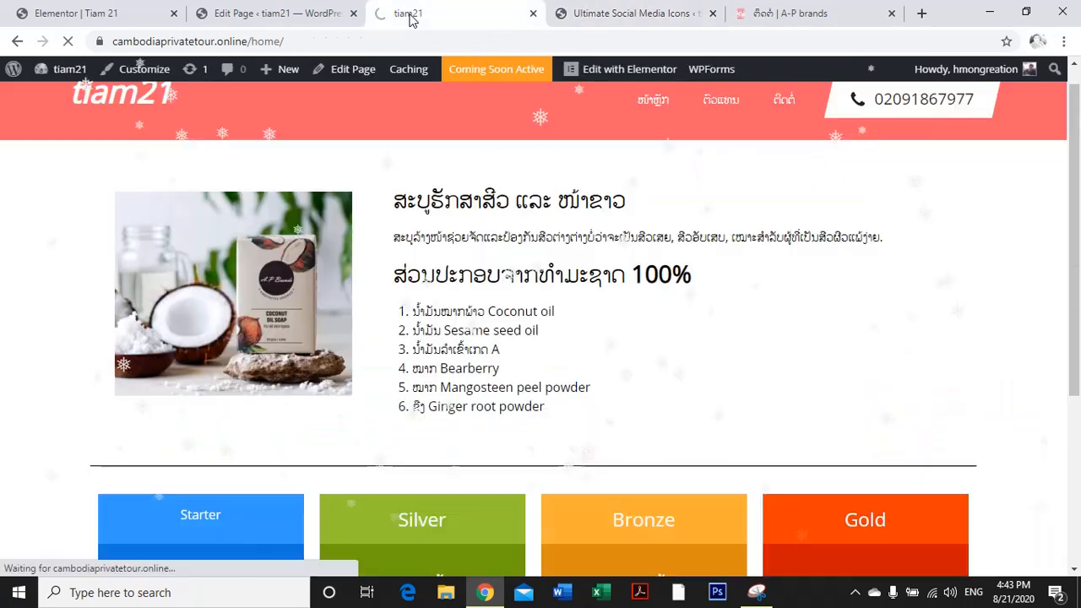
{"action": "left_click", "coordinate": [644, 15]}
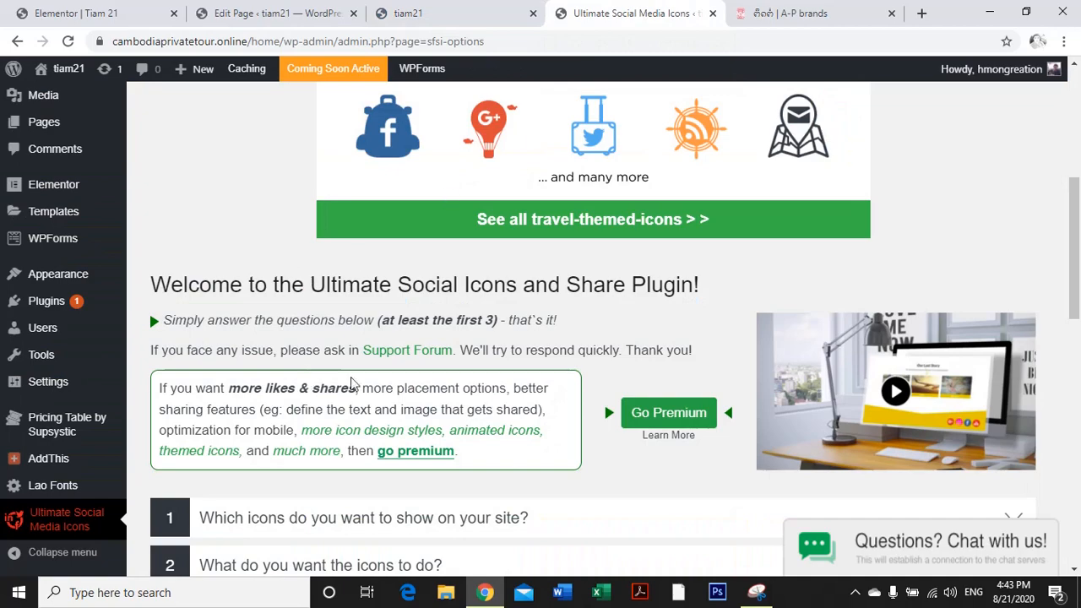
Examine the subscription form's preview, placement methods, HTML code and text and design options.
{"action": "scroll", "coordinate": [475, 347], "scroll_direction": "down", "scroll_amount": 7}
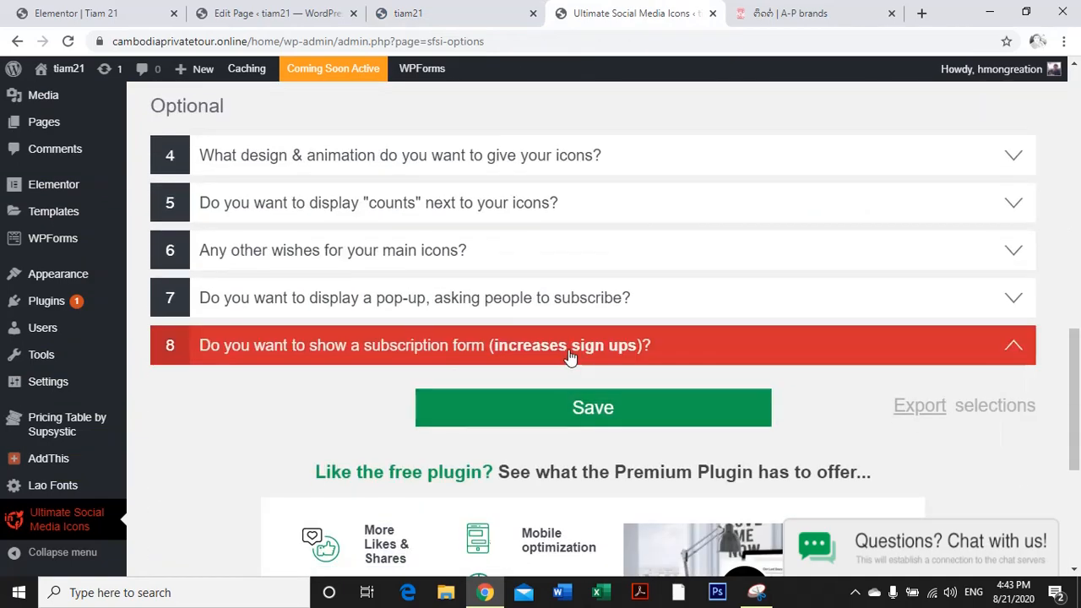
{"action": "left_click", "coordinate": [570, 353]}
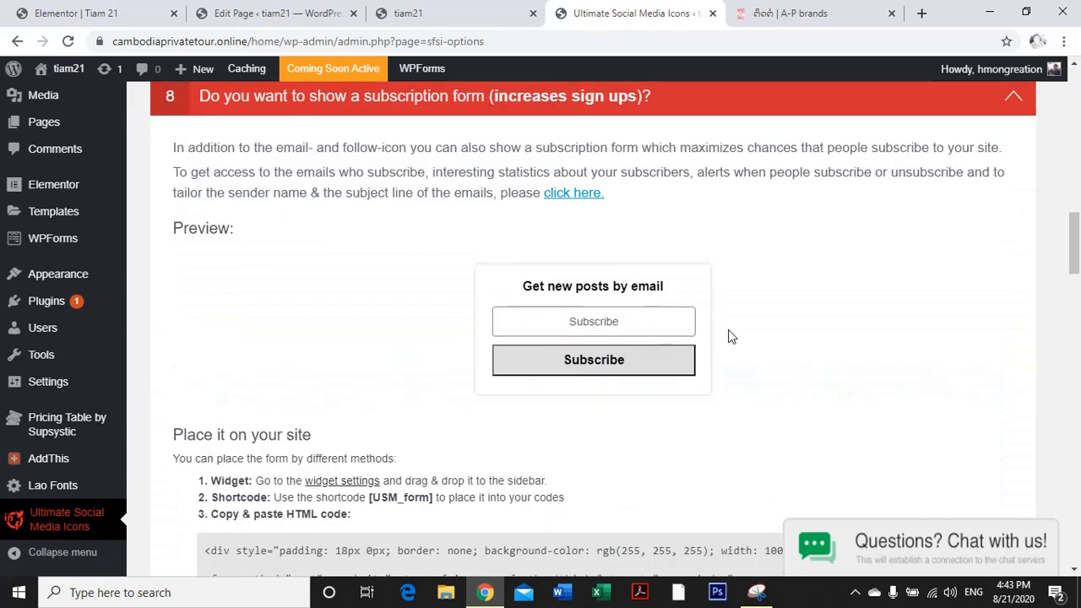
{"action": "scroll", "coordinate": [728, 335], "scroll_direction": "down", "scroll_amount": 5}
{"action": "scroll", "coordinate": [554, 371], "scroll_direction": "down", "scroll_amount": 4}
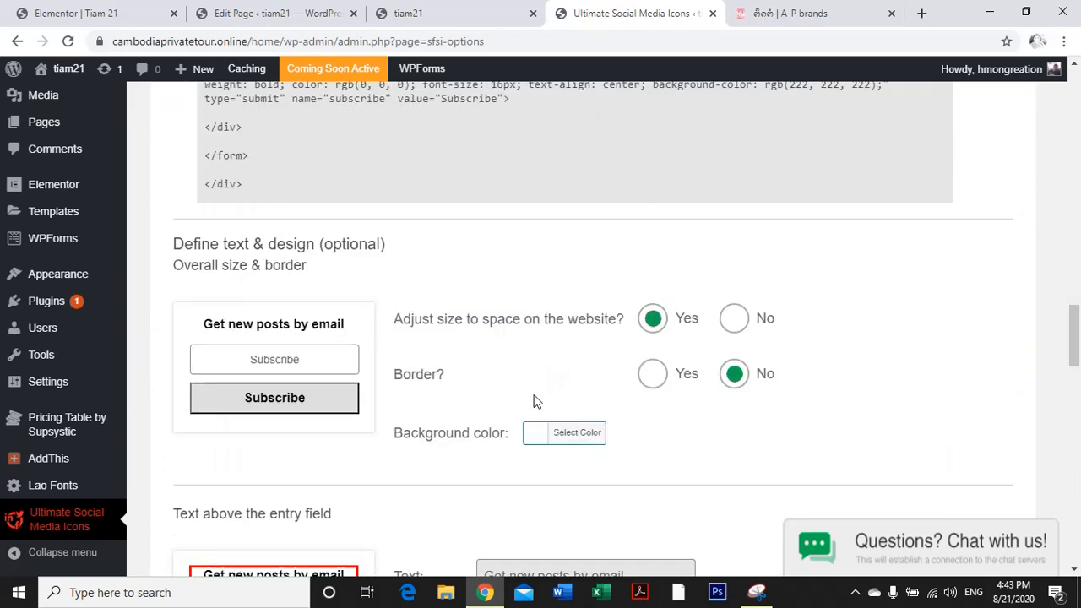
{"action": "scroll", "coordinate": [410, 378], "scroll_direction": "down", "scroll_amount": 2}
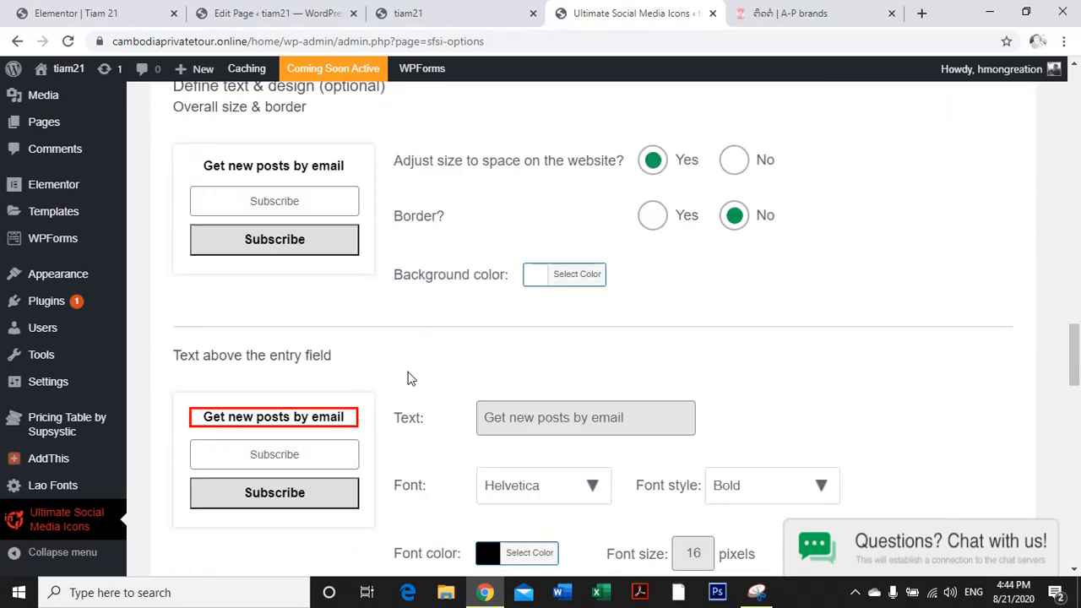
{"action": "scroll", "coordinate": [543, 380], "scroll_direction": "down", "scroll_amount": 6}
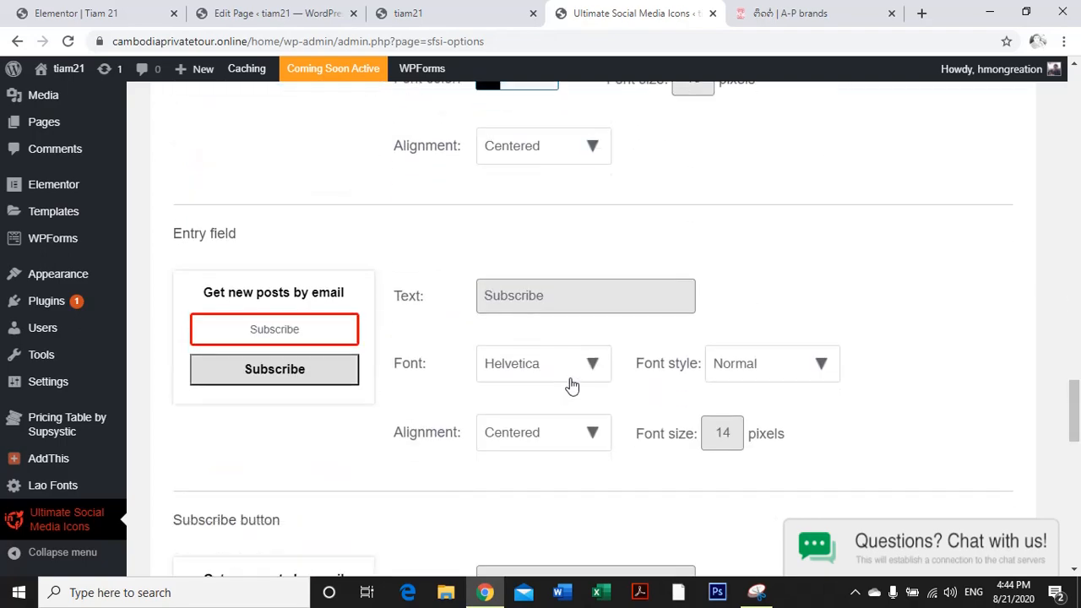
{"action": "scroll", "coordinate": [572, 386], "scroll_direction": "up", "scroll_amount": 12}
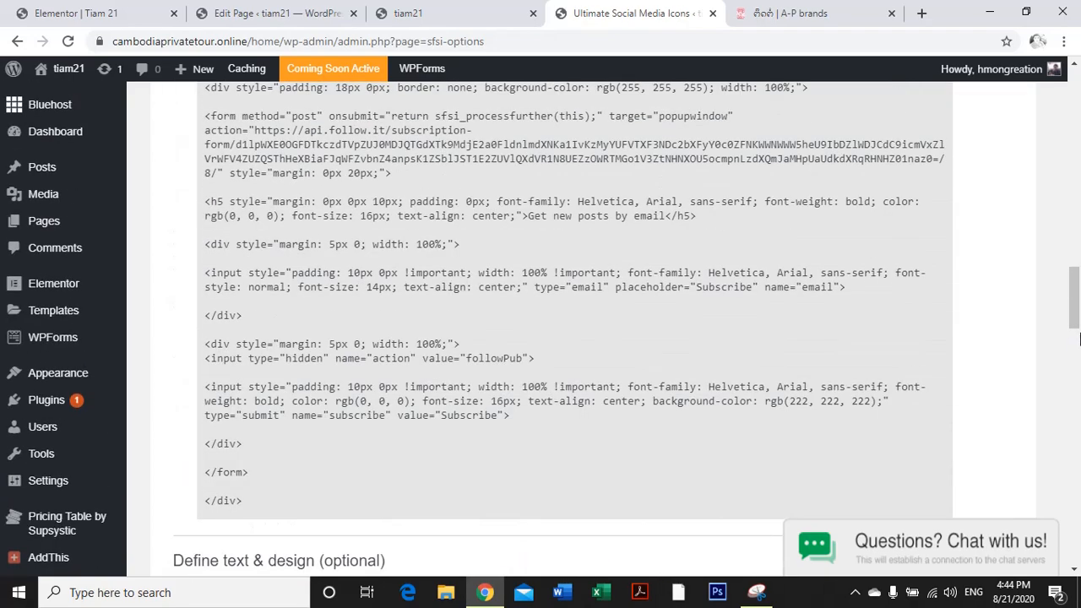
{"action": "left_click_drag", "start_coordinate": [1073, 321], "coordinate": [1077, 127]}
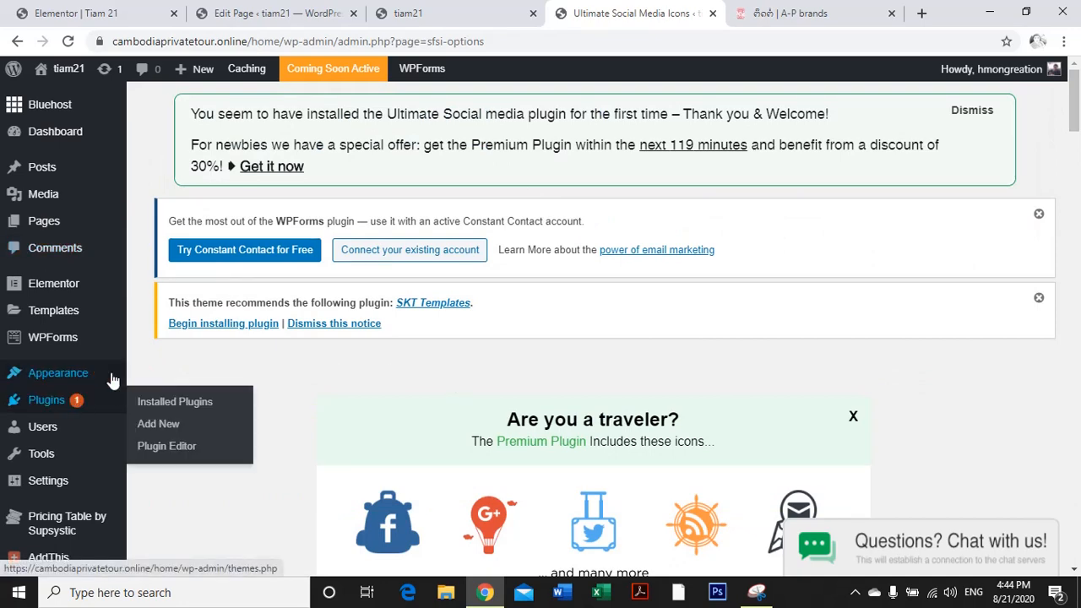
Examine which icons are selected for the site and what the RSS, Email, Facebook and Twitter icons do.
{"action": "scroll", "coordinate": [523, 403], "scroll_direction": "down", "scroll_amount": 6}
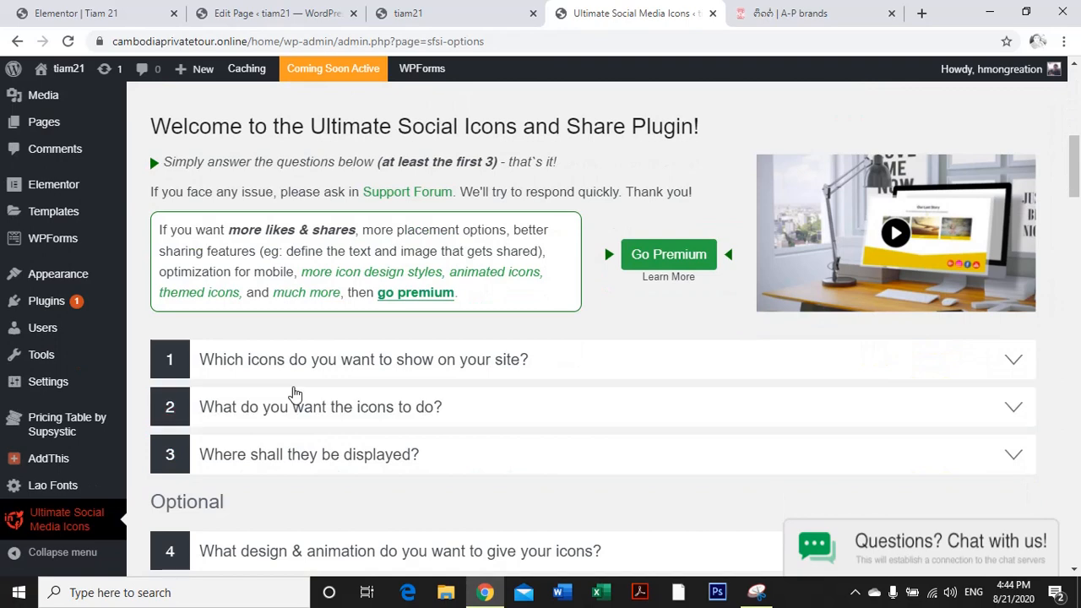
{"action": "left_click", "coordinate": [324, 363]}
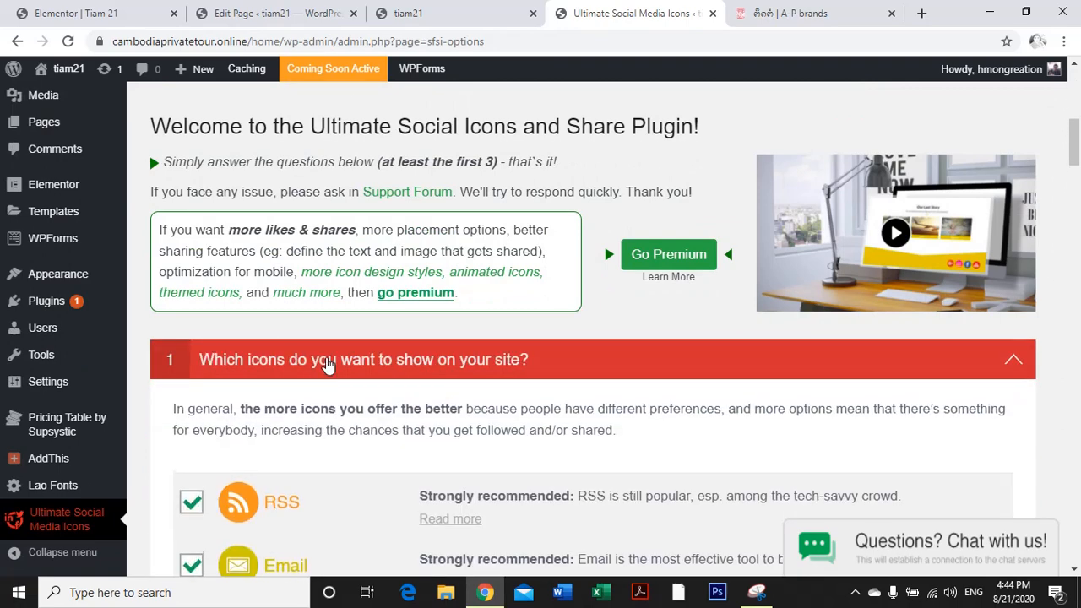
{"action": "scroll", "coordinate": [401, 411], "scroll_direction": "down", "scroll_amount": 1}
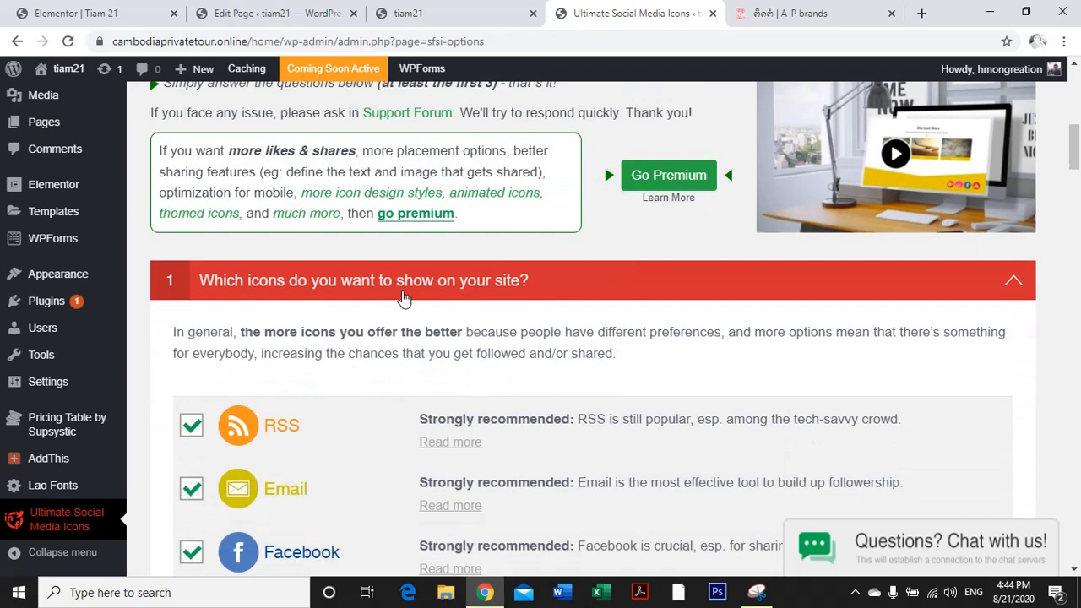
{"action": "left_click", "coordinate": [403, 294]}
{"action": "left_click", "coordinate": [353, 338]}
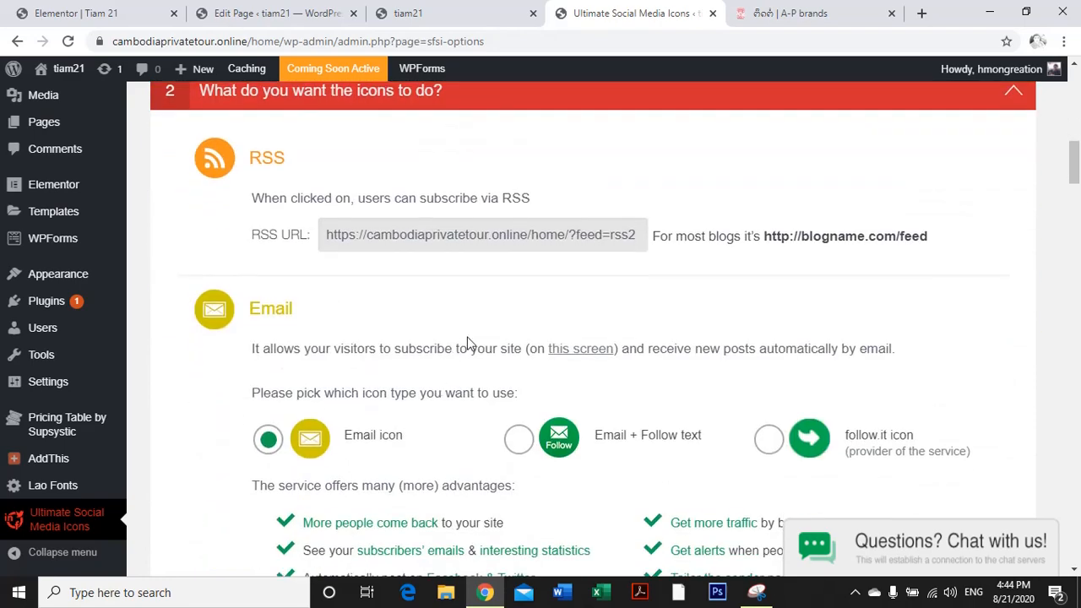
{"action": "scroll", "coordinate": [473, 346], "scroll_direction": "down", "scroll_amount": 5}
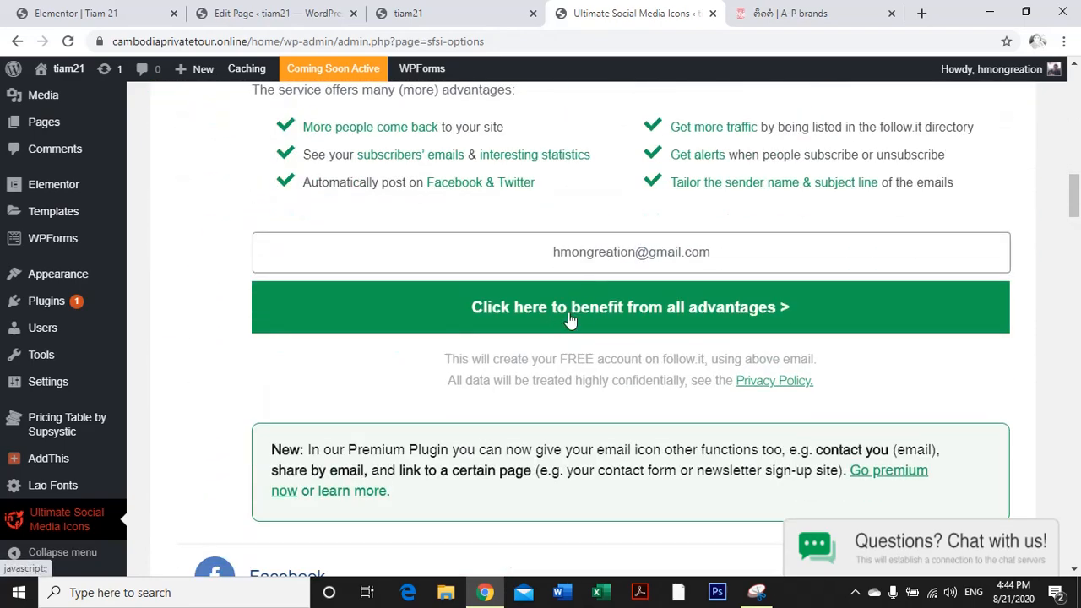
{"action": "scroll", "coordinate": [570, 319], "scroll_direction": "down", "scroll_amount": 6}
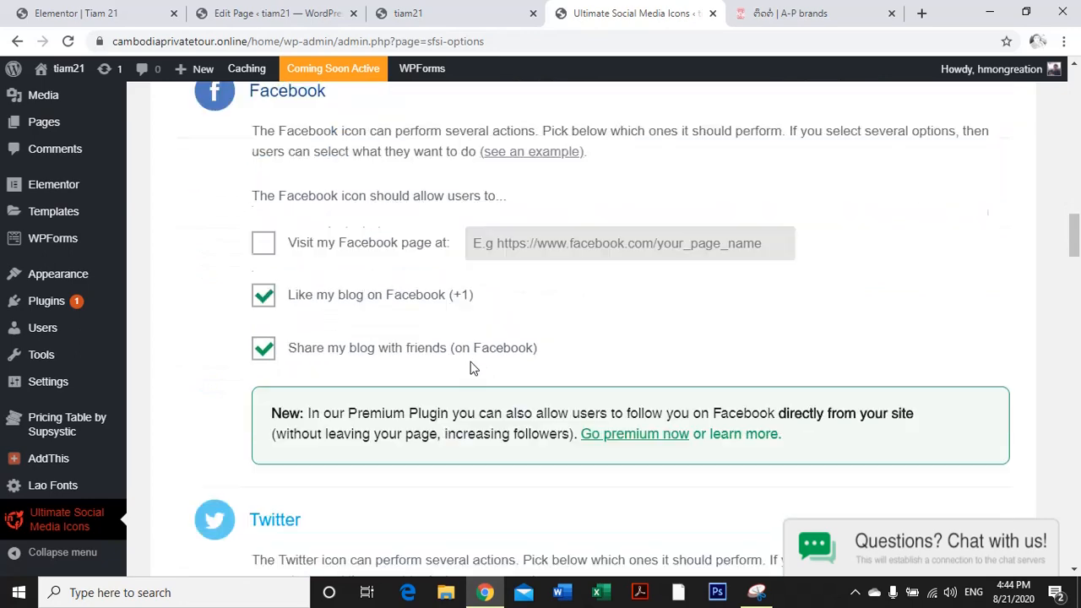
{"action": "scroll", "coordinate": [473, 368], "scroll_direction": "down", "scroll_amount": 8}
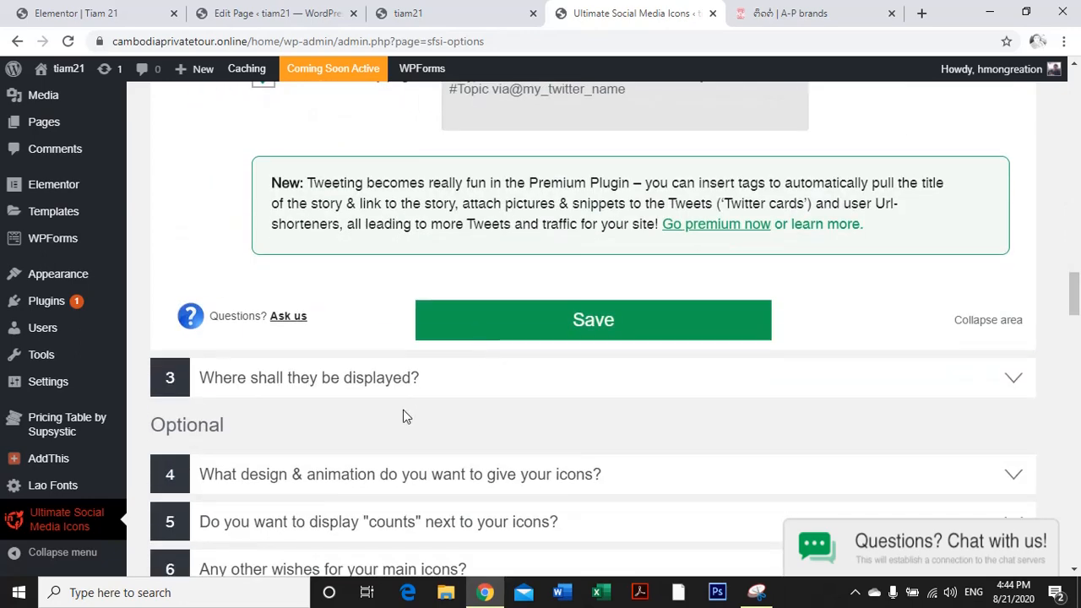
Enable floating the icons over the website's pages and compare the available locations.
{"action": "left_click", "coordinate": [410, 388]}
{"action": "scroll", "coordinate": [456, 371], "scroll_direction": "down", "scroll_amount": 2}
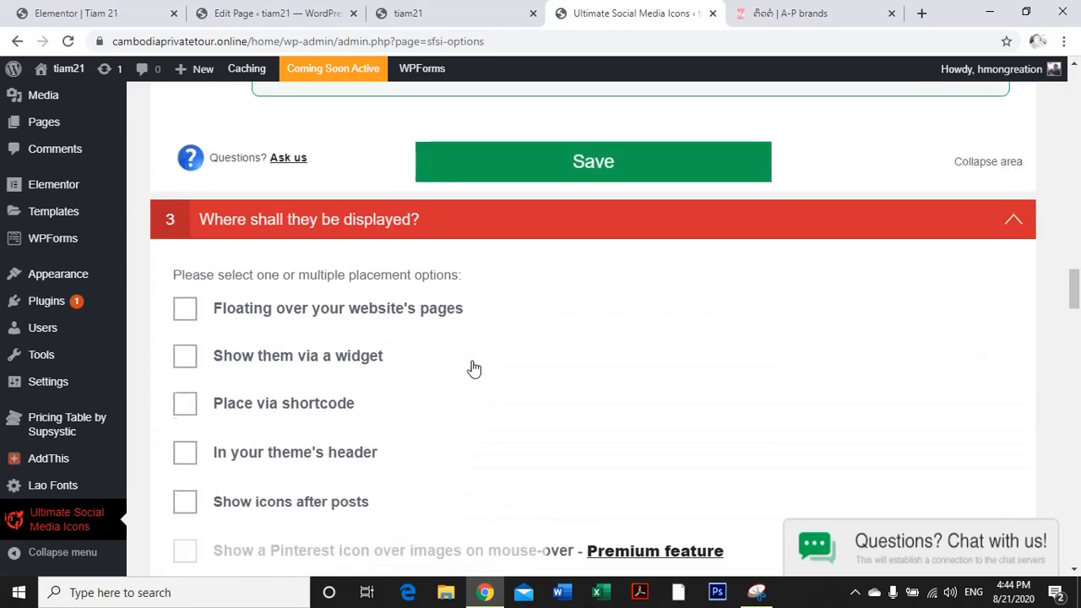
{"action": "left_click", "coordinate": [186, 310]}
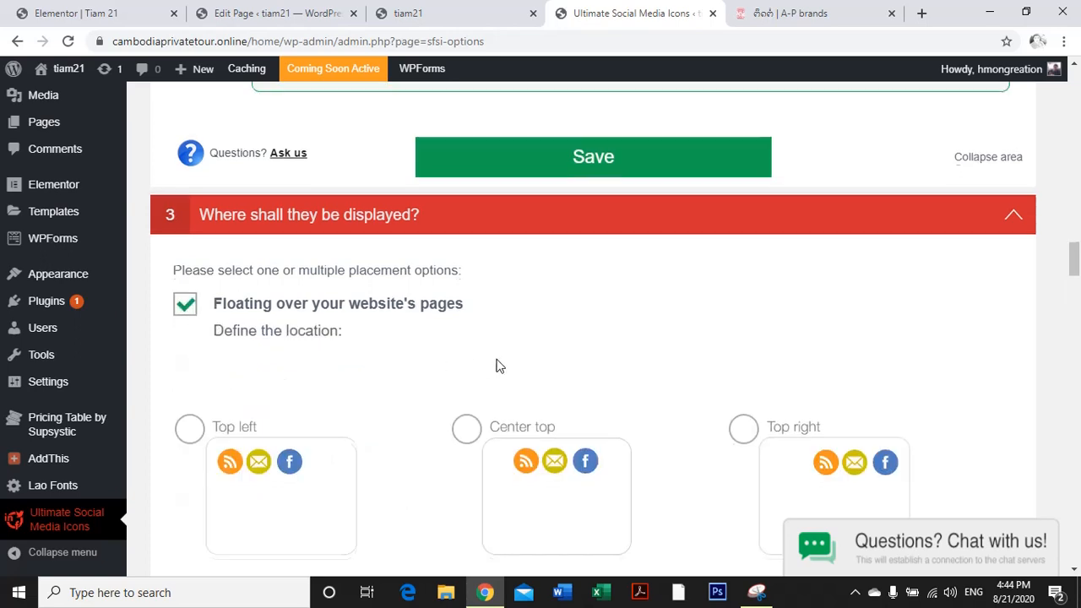
{"action": "scroll", "coordinate": [498, 367], "scroll_direction": "down", "scroll_amount": 2}
{"action": "scroll", "coordinate": [452, 489], "scroll_direction": "down", "scroll_amount": 1}
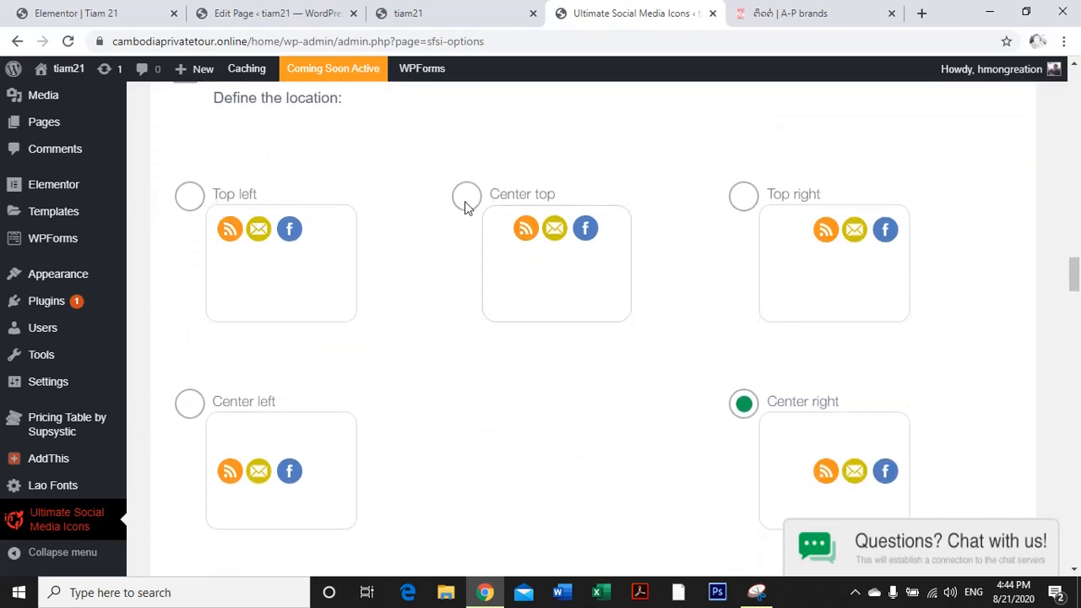
{"action": "scroll", "coordinate": [849, 353], "scroll_direction": "down", "scroll_amount": 4}
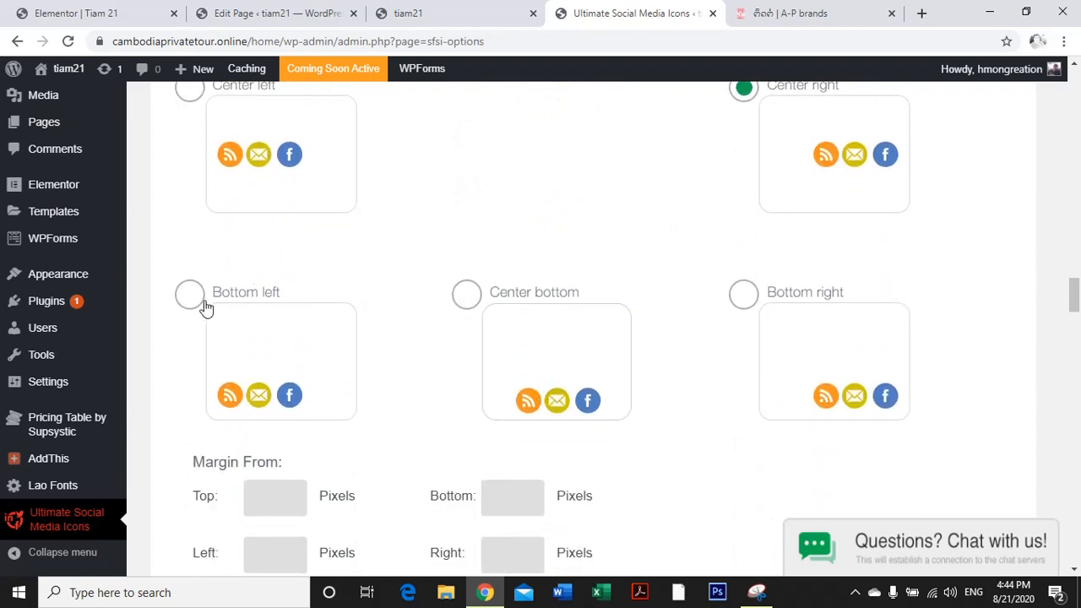
{"action": "scroll", "coordinate": [743, 303], "scroll_direction": "up", "scroll_amount": 2}
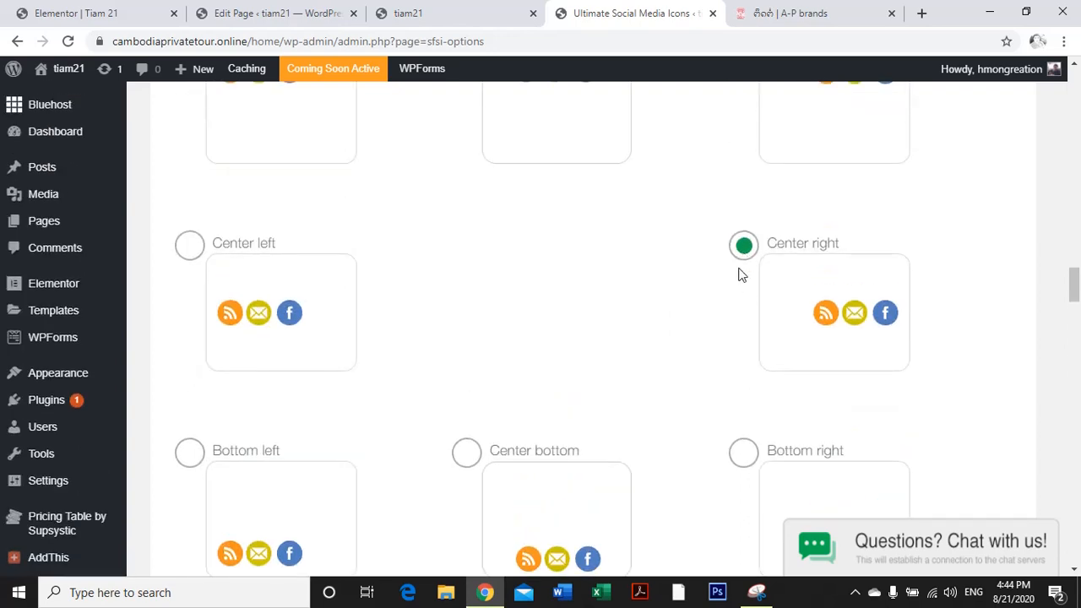
{"action": "scroll", "coordinate": [350, 330], "scroll_direction": "up", "scroll_amount": 2}
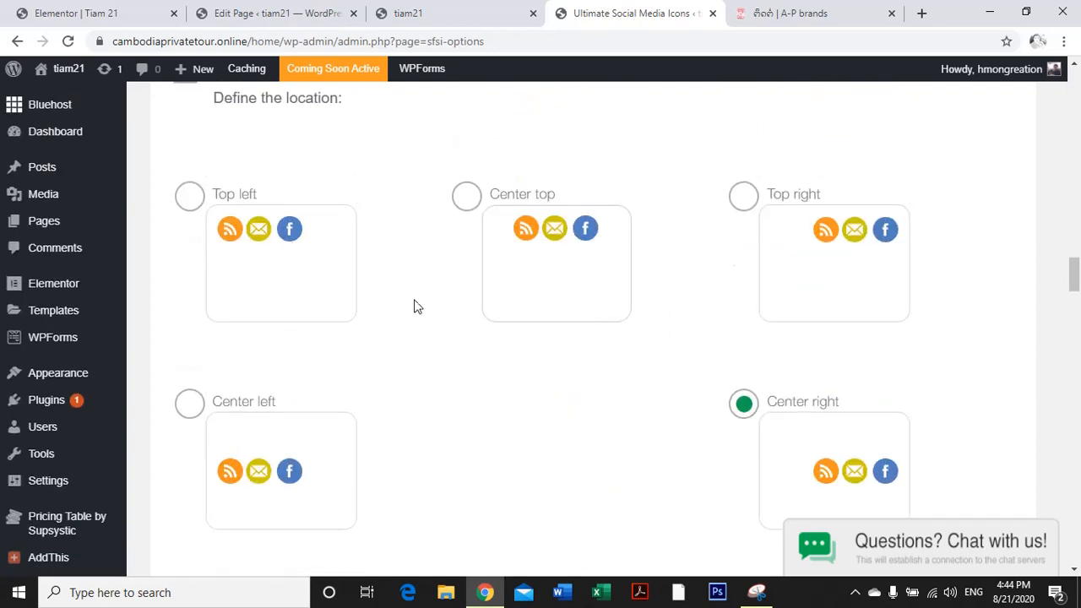
Set the floating icons' location to Bottom left and save the display settings.
{"action": "left_click", "coordinate": [190, 197]}
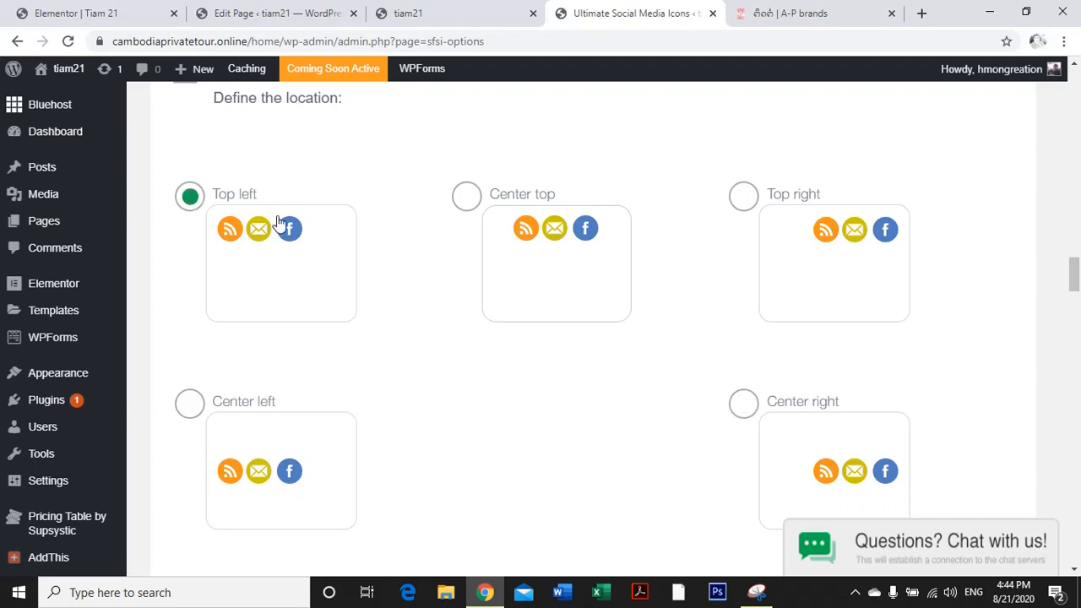
{"action": "left_click", "coordinate": [465, 195]}
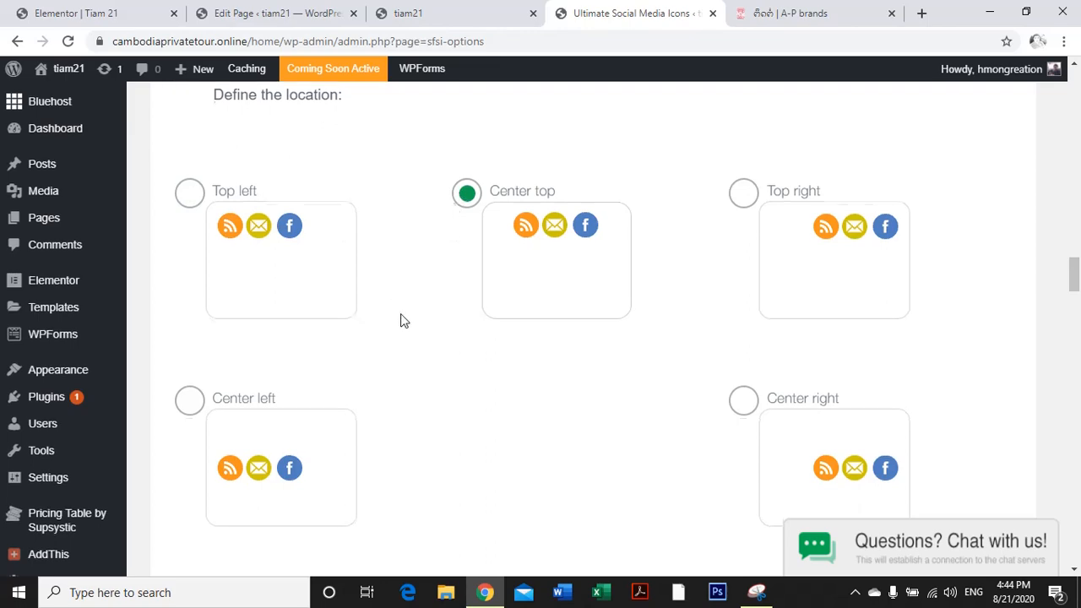
{"action": "scroll", "coordinate": [401, 318], "scroll_direction": "down", "scroll_amount": 5}
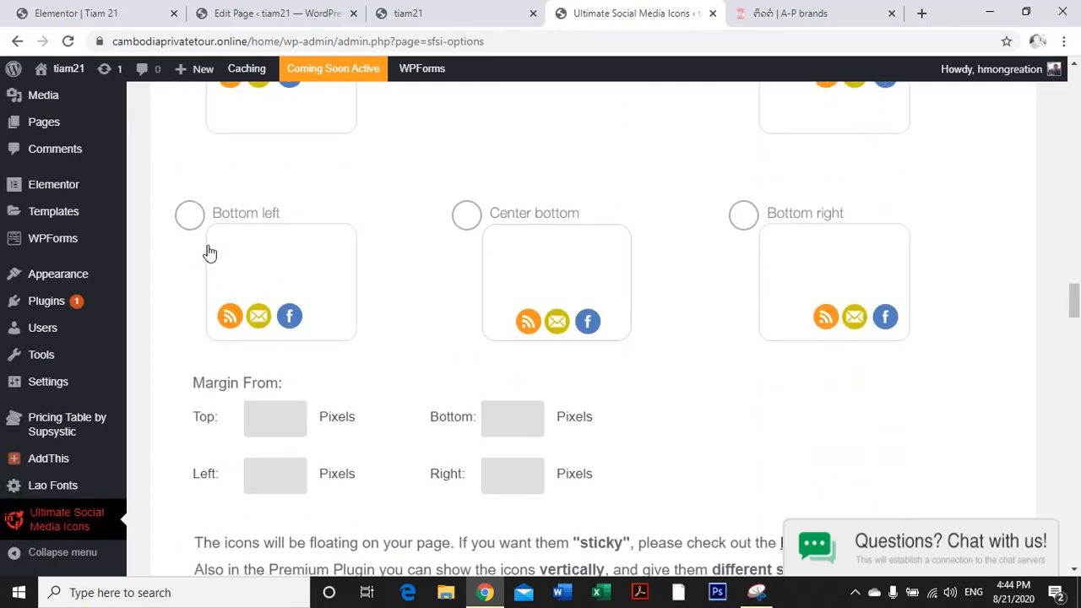
{"action": "left_click", "coordinate": [190, 215]}
{"action": "scroll", "coordinate": [780, 439], "scroll_direction": "down", "scroll_amount": 10}
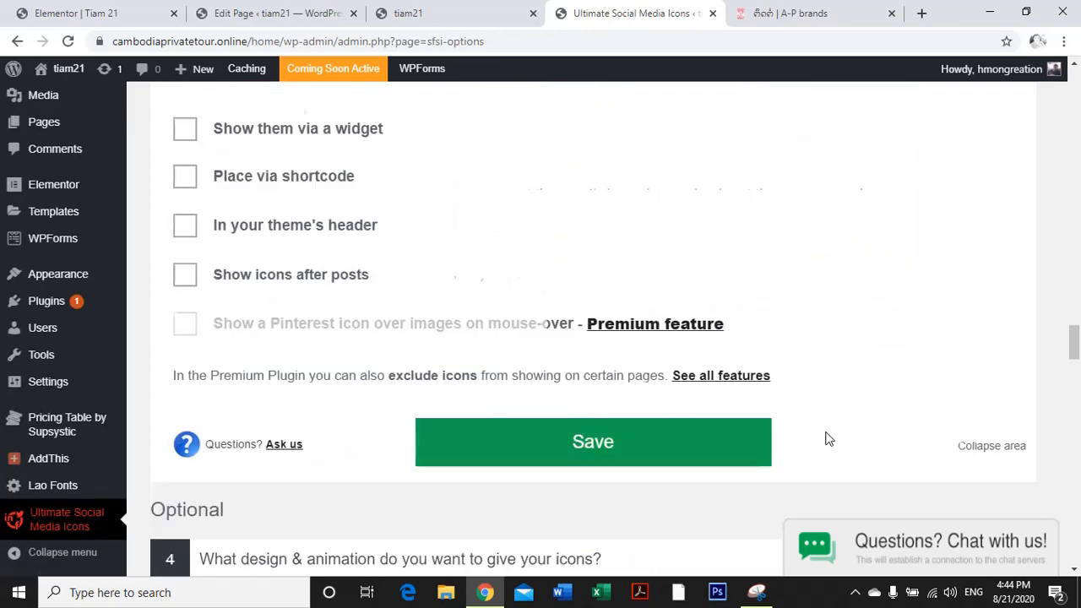
{"action": "left_click", "coordinate": [576, 370]}
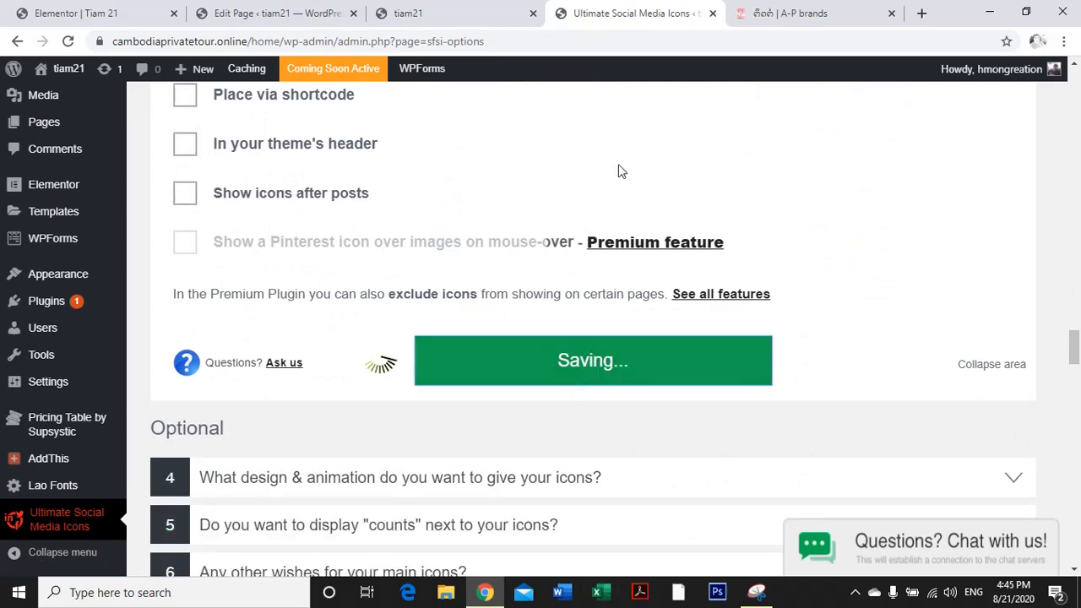
Reload the tiam21 home page and check the floating icons, including the Facebook icon's share option.
{"action": "left_click", "coordinate": [430, 15]}
{"action": "key", "text": "F5"}
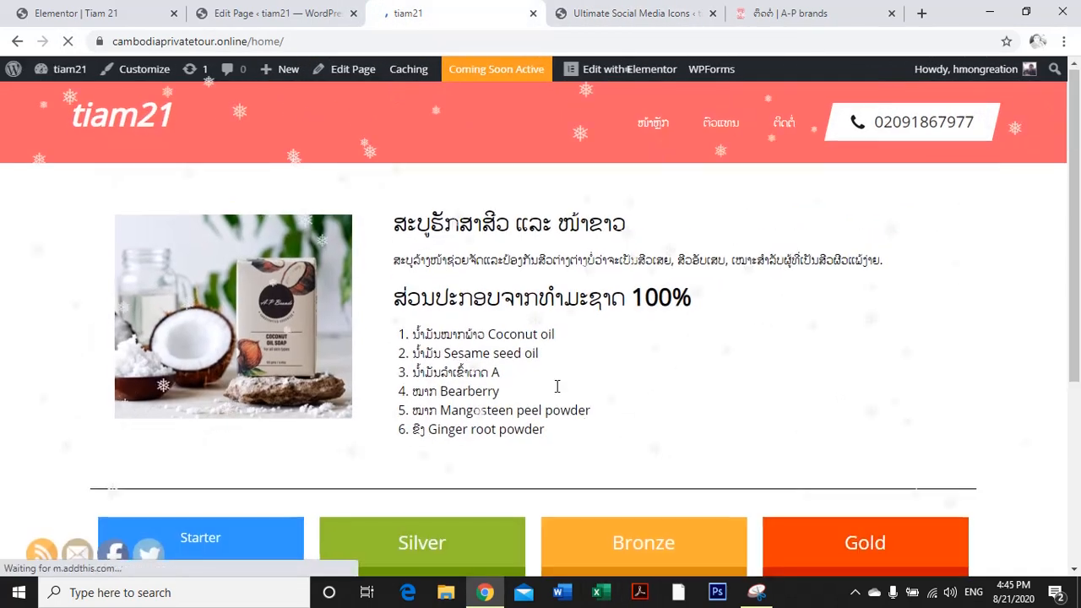
{"action": "scroll", "coordinate": [155, 572], "scroll_direction": "down", "scroll_amount": 3}
{"action": "mouse_move", "coordinate": [113, 314]}
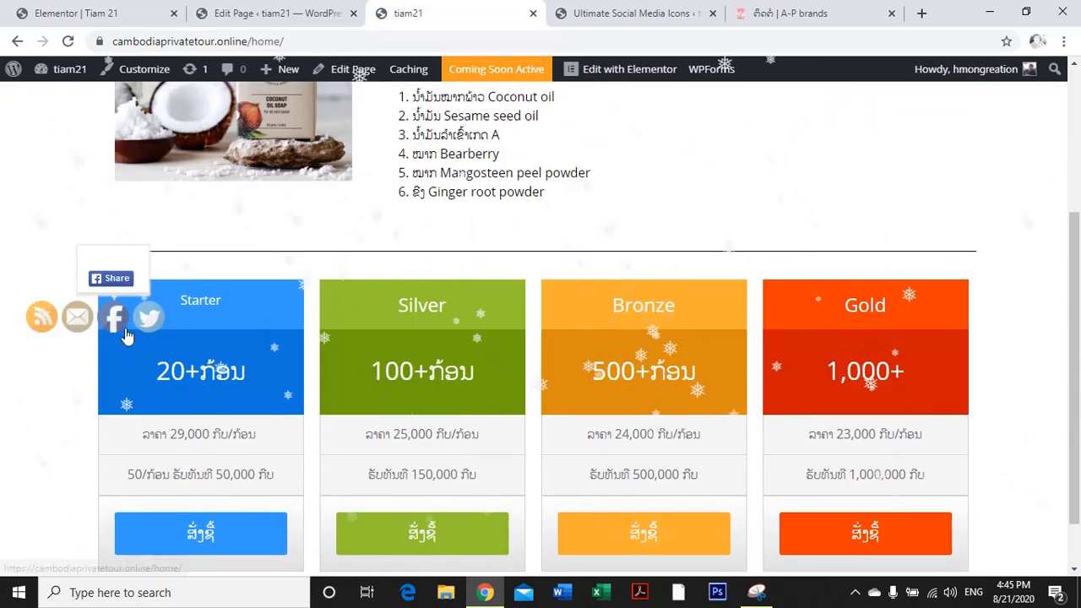